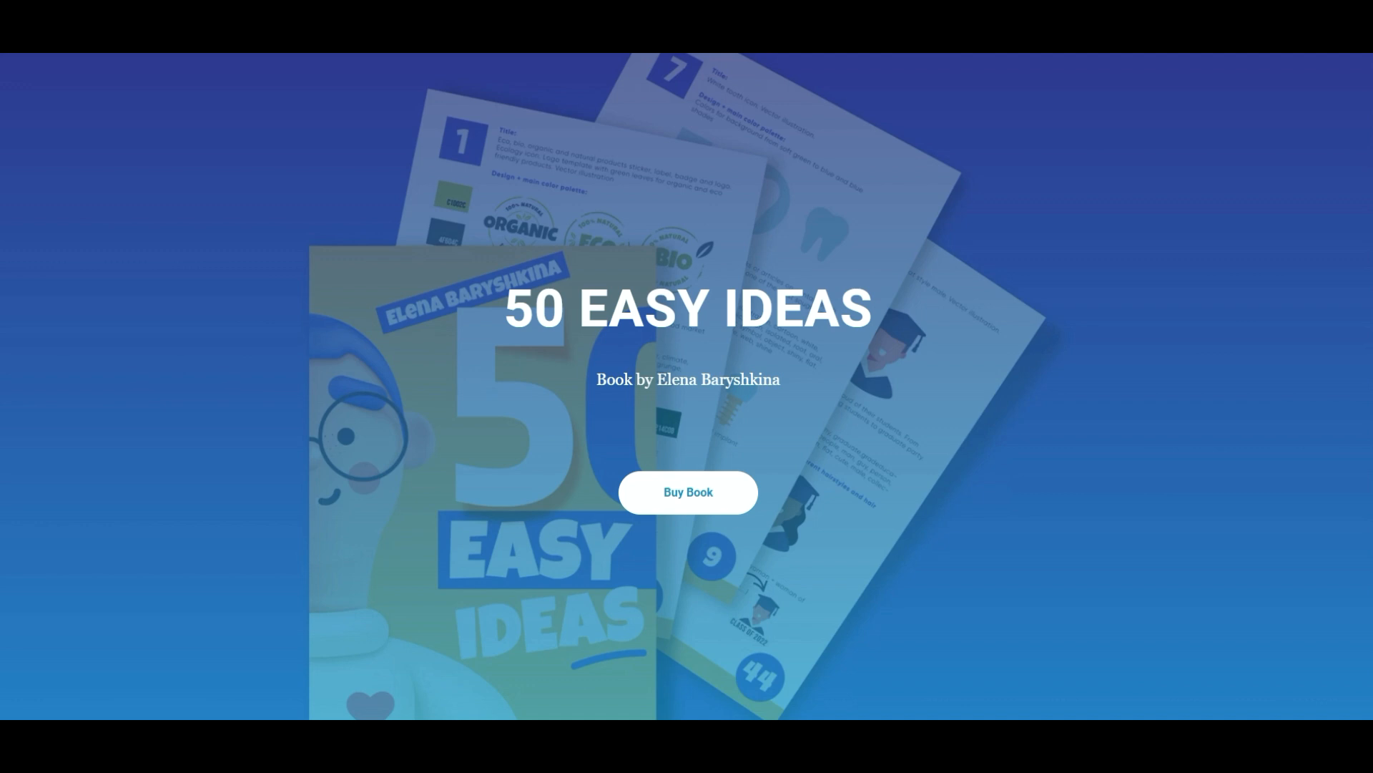
- Look through the 50 EASY IDEAS book page, including its reasons to buy, sample pages, video instruction and author section
scroll(687, 386, "down", 5)
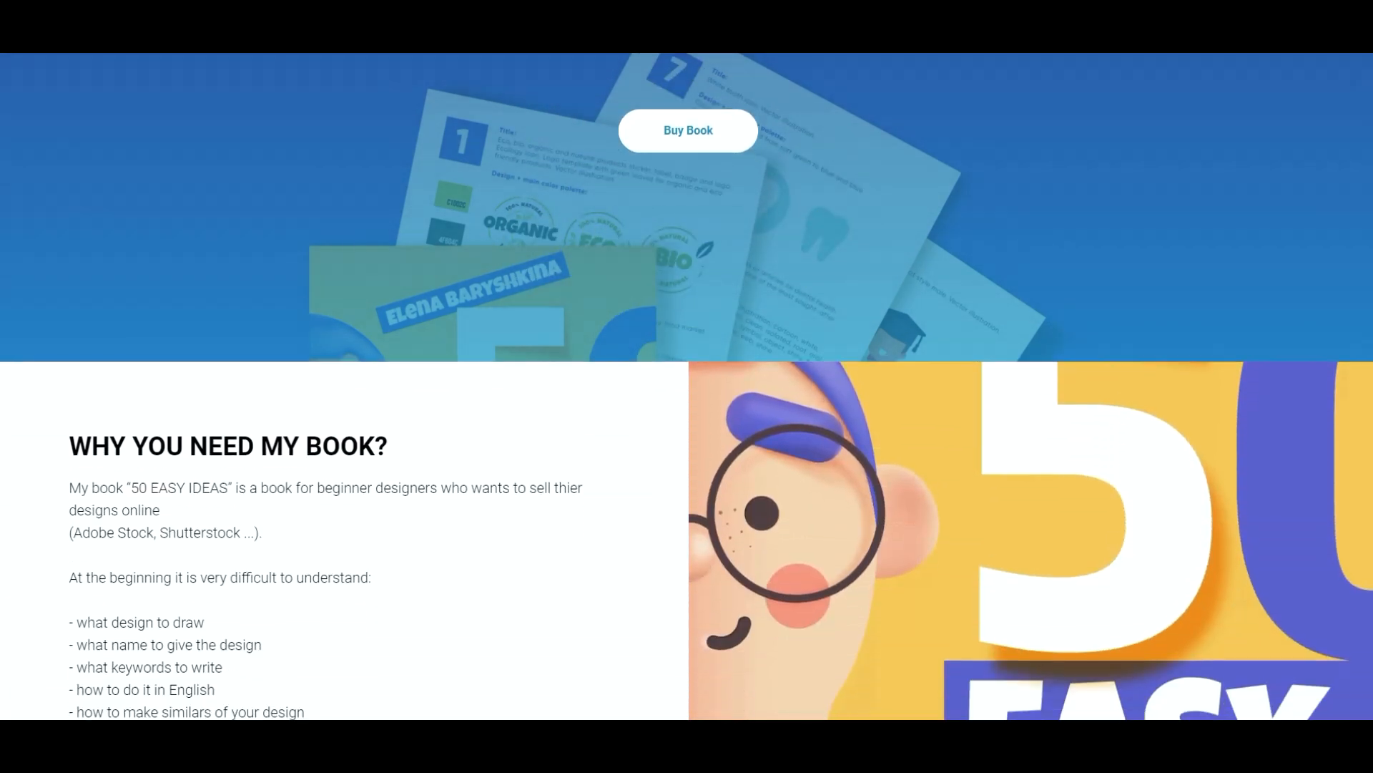
scroll(687, 386, "down", 1)
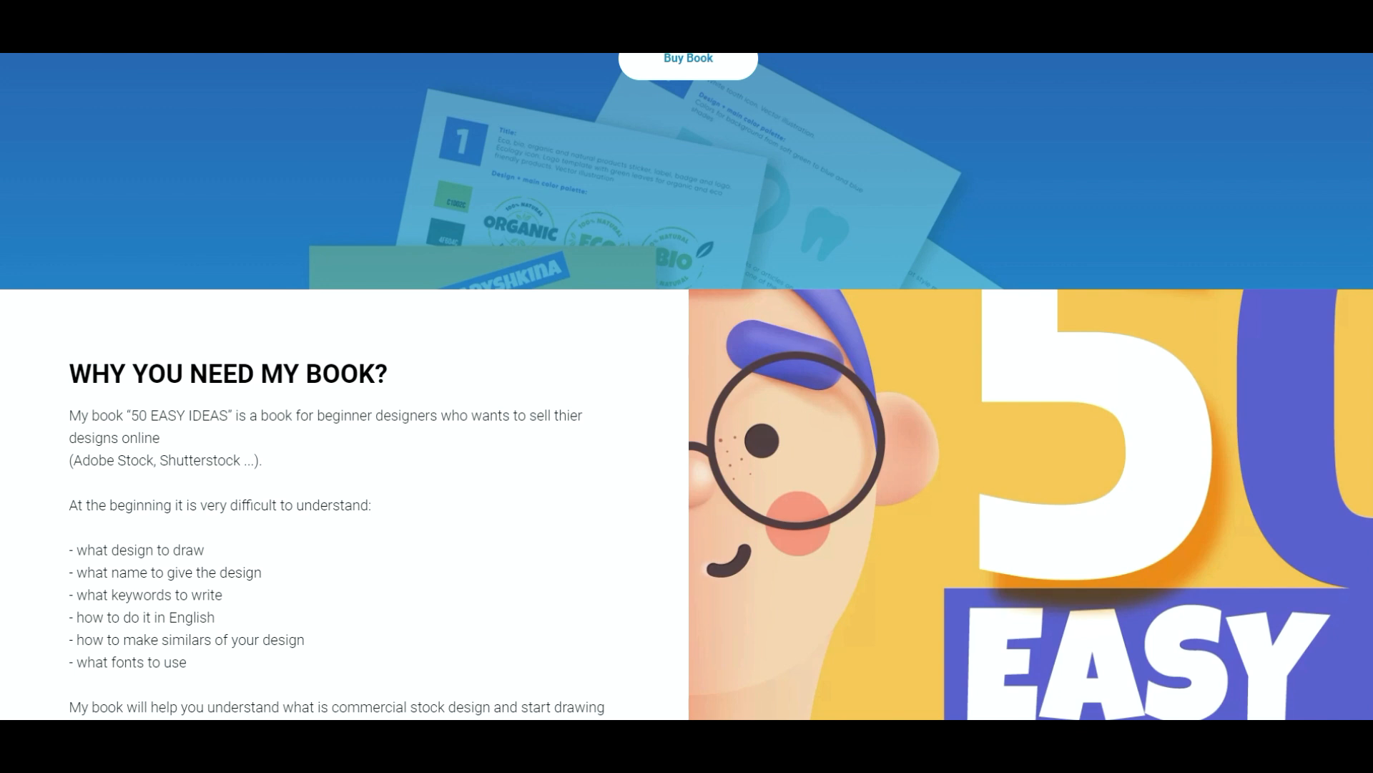
scroll(687, 387, "down", 2)
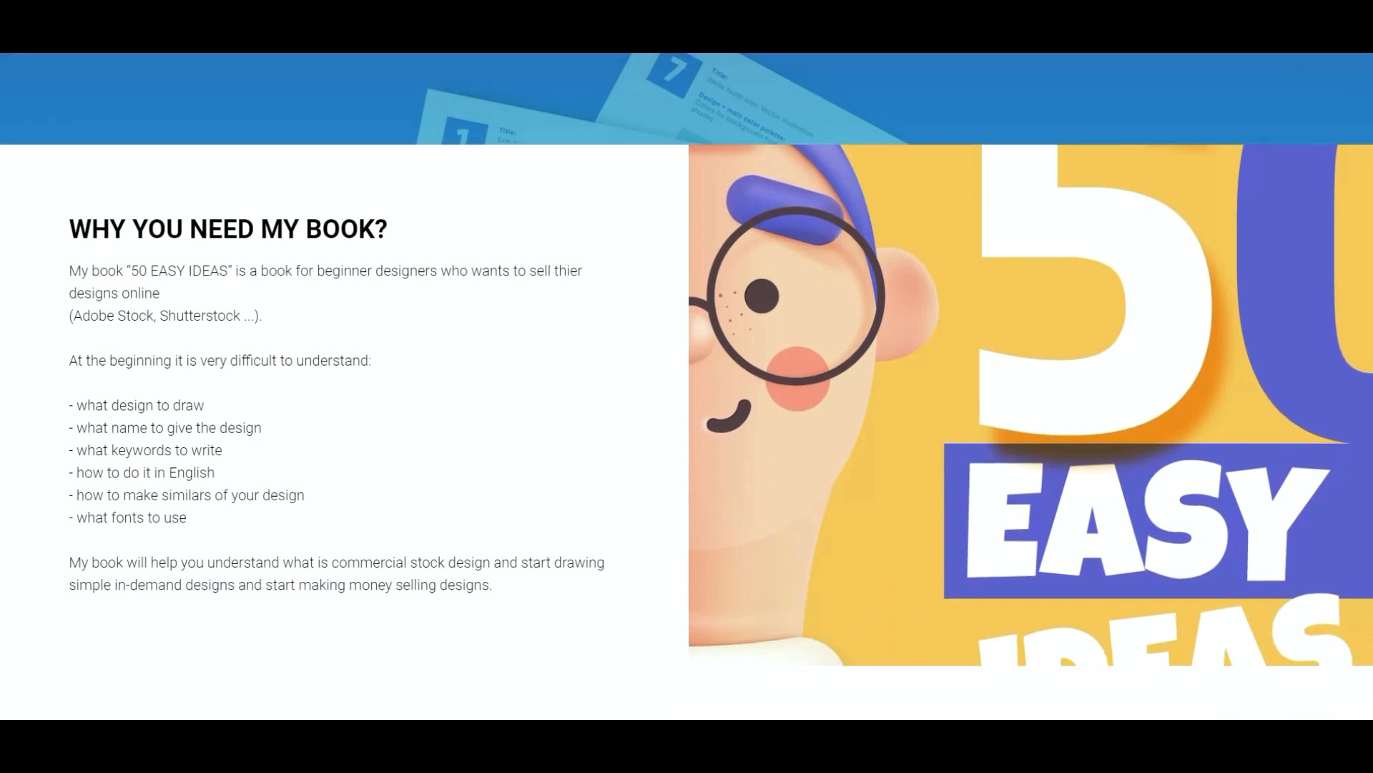
scroll(687, 386, "down", 4)
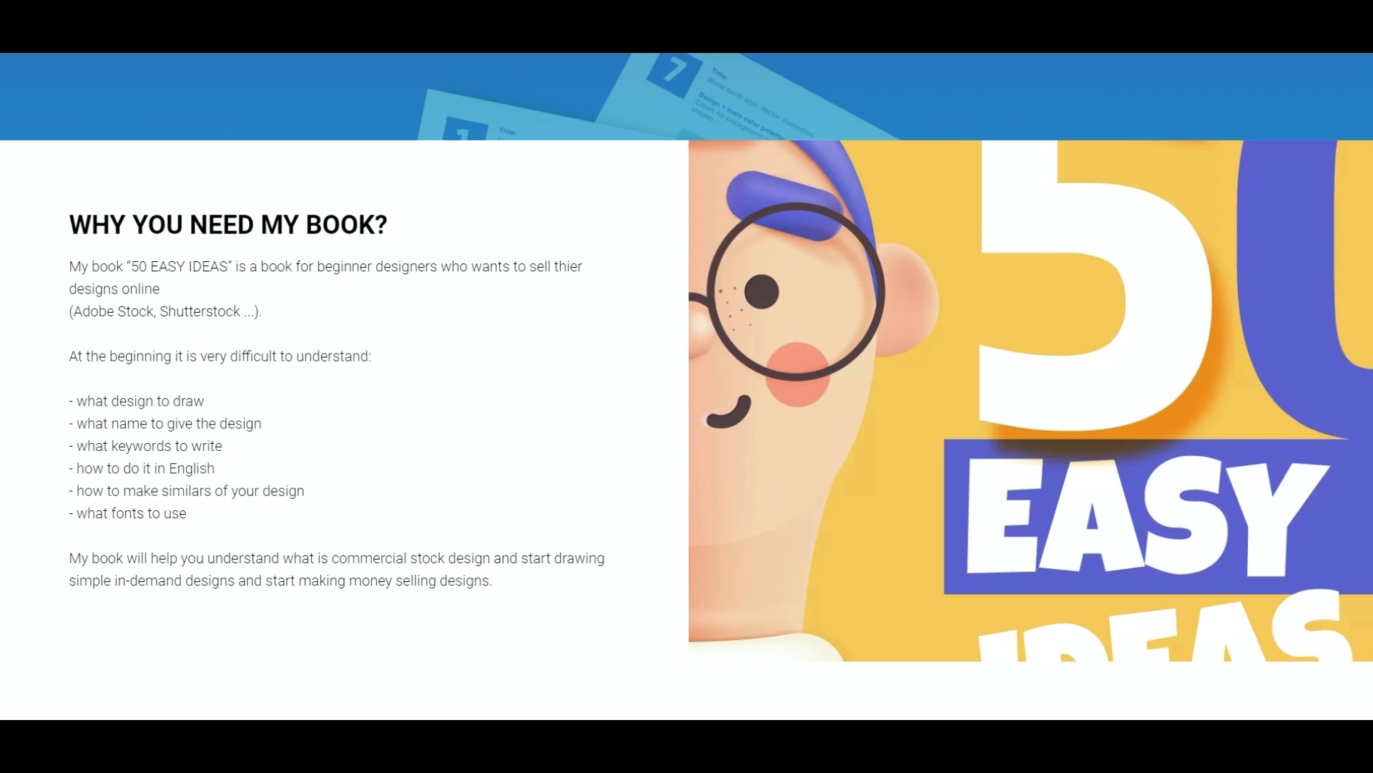
scroll(687, 386, "down", 1)
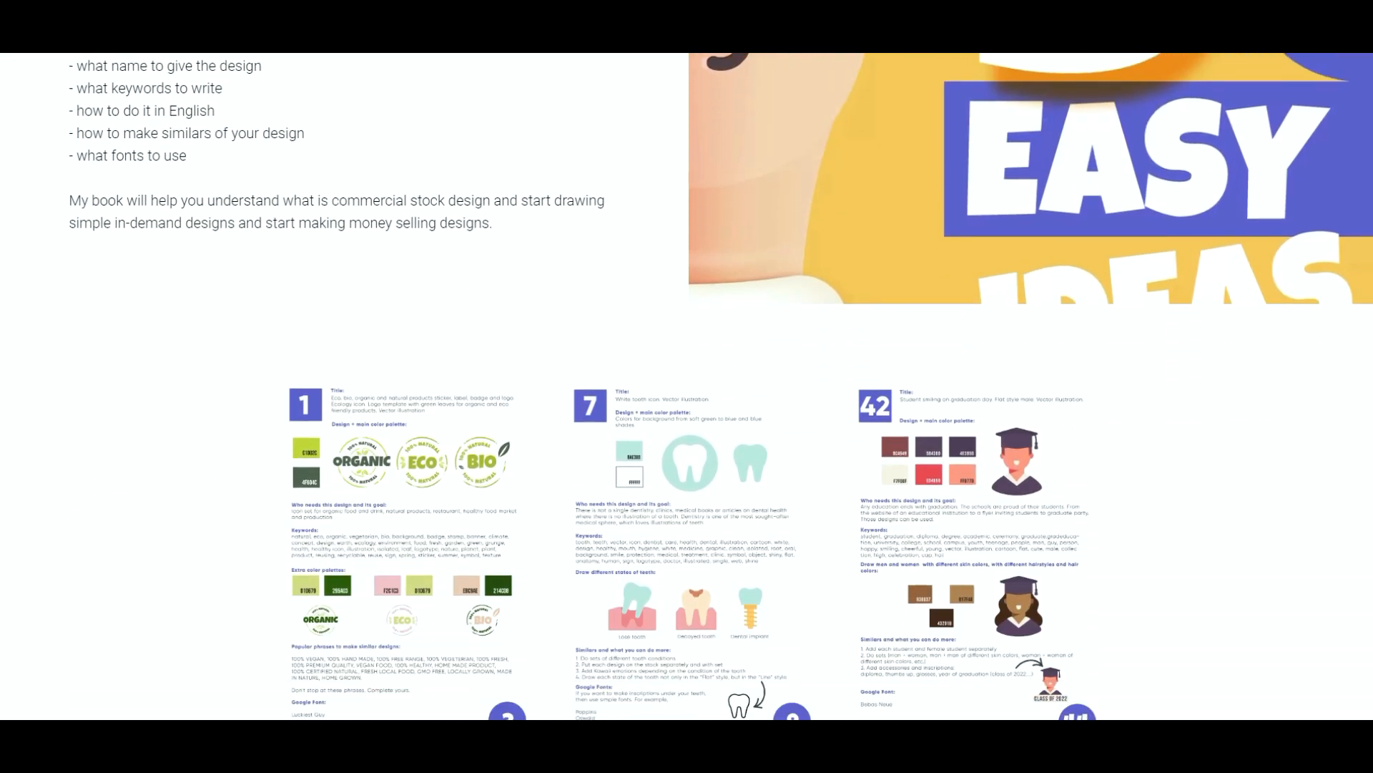
scroll(687, 386, "down", 2)
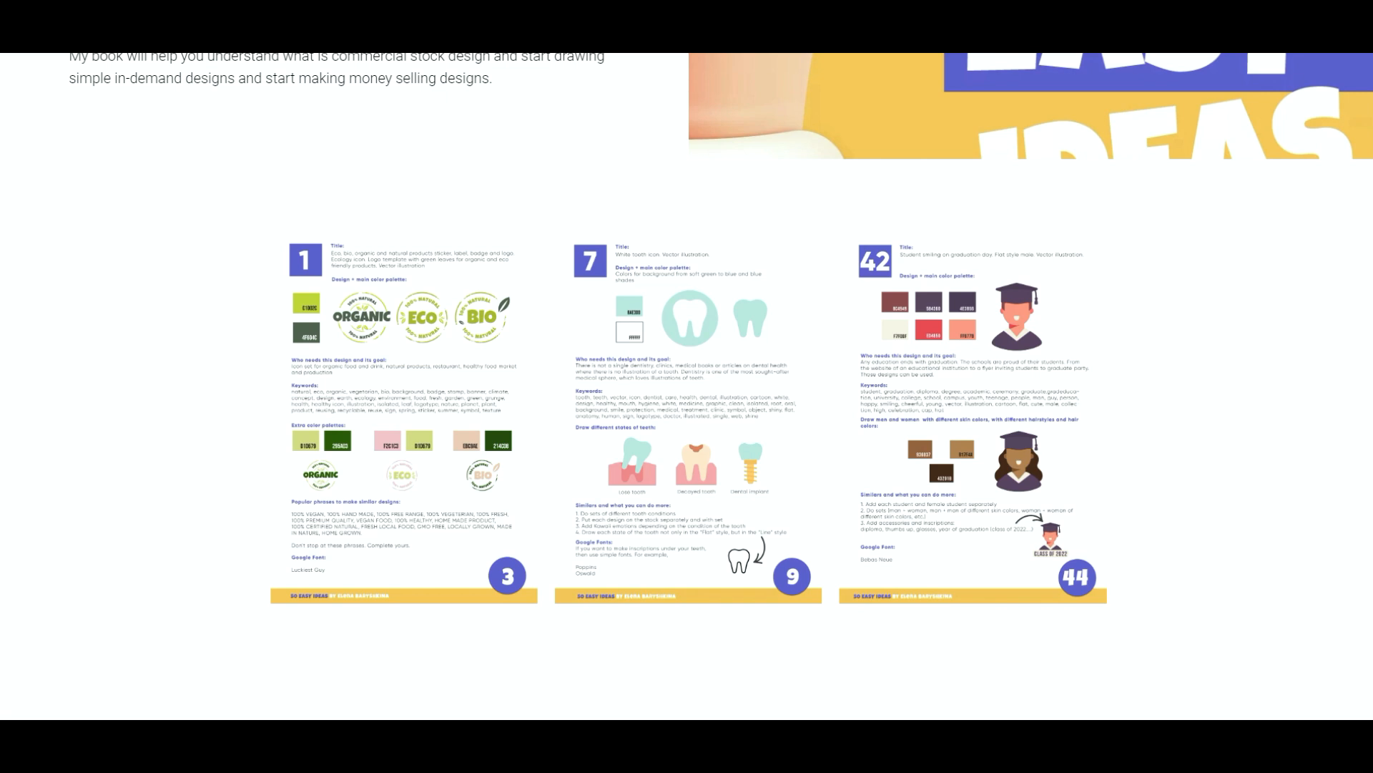
scroll(687, 387, "down", 3)
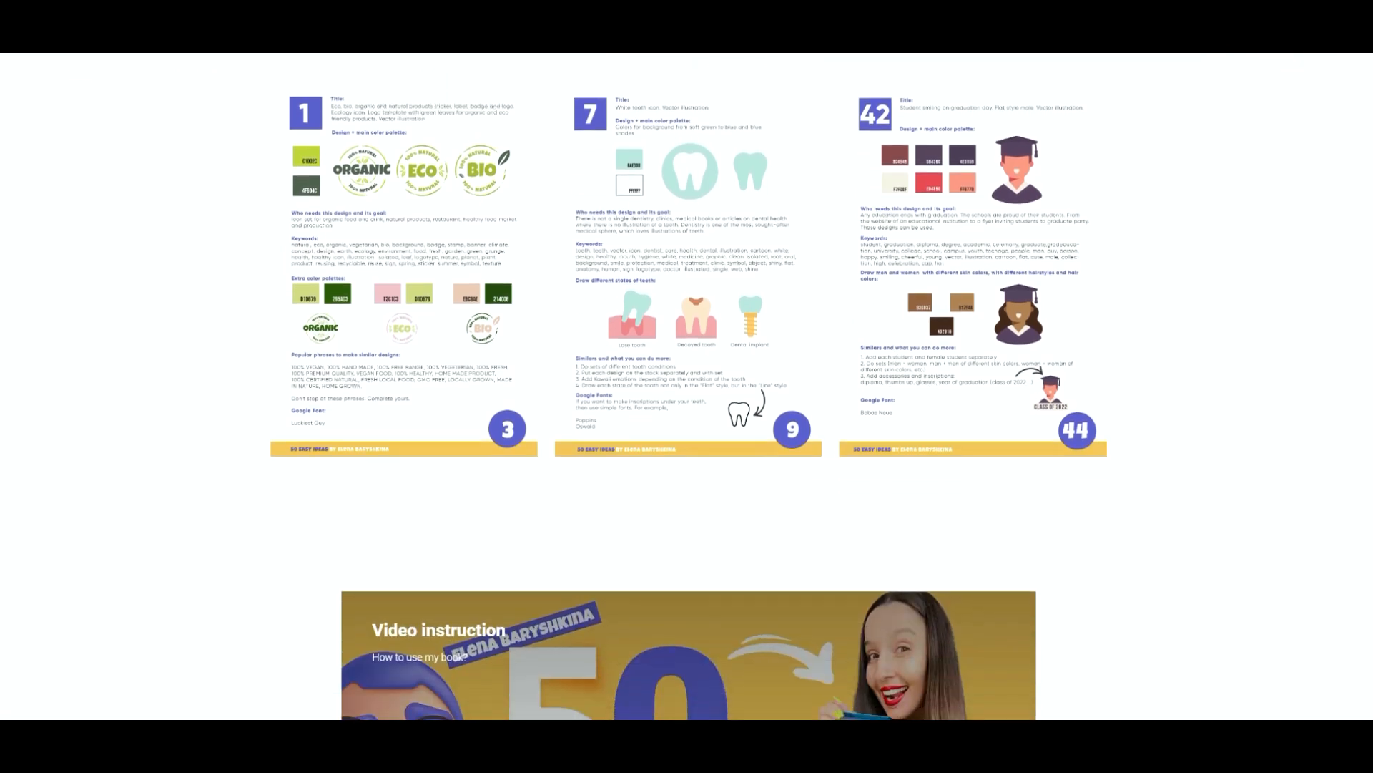
scroll(687, 387, "down", 7)
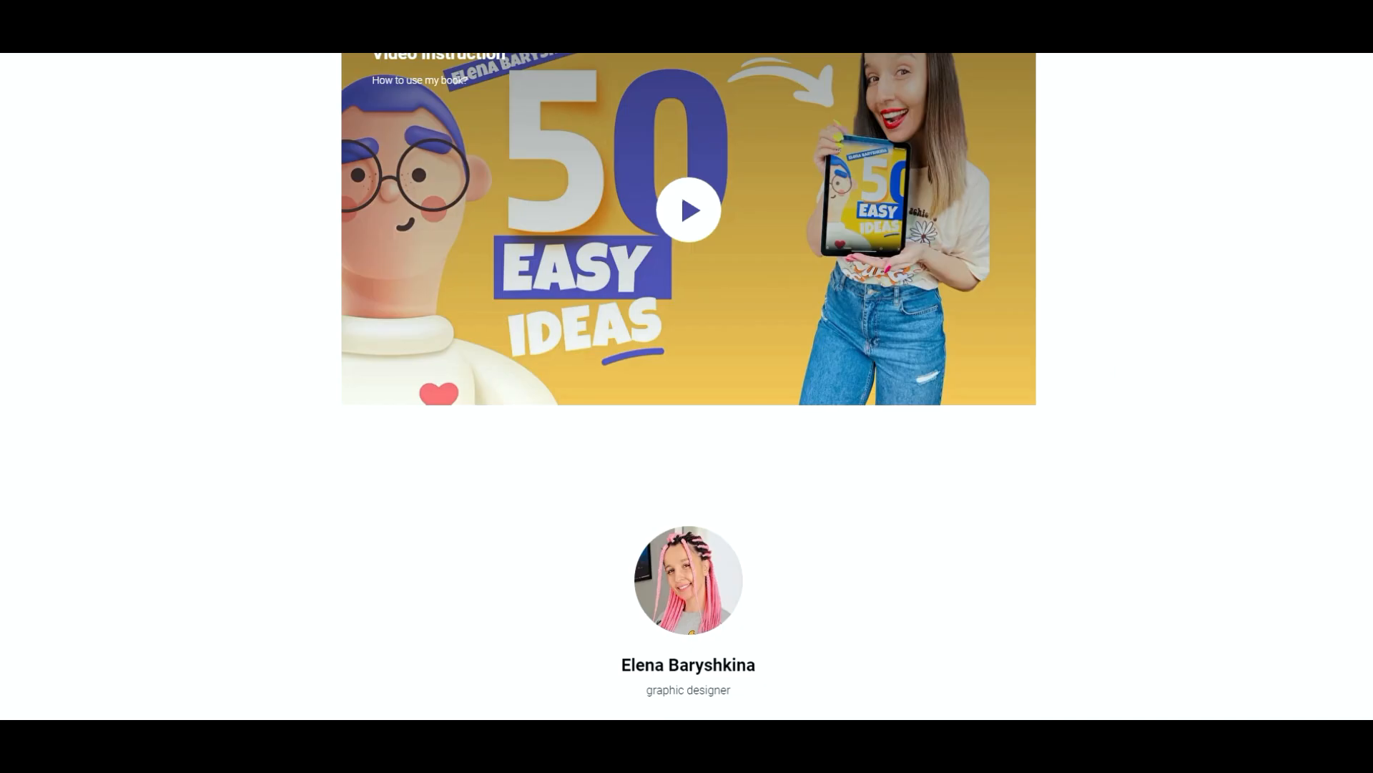
scroll(687, 386, "up", 1)
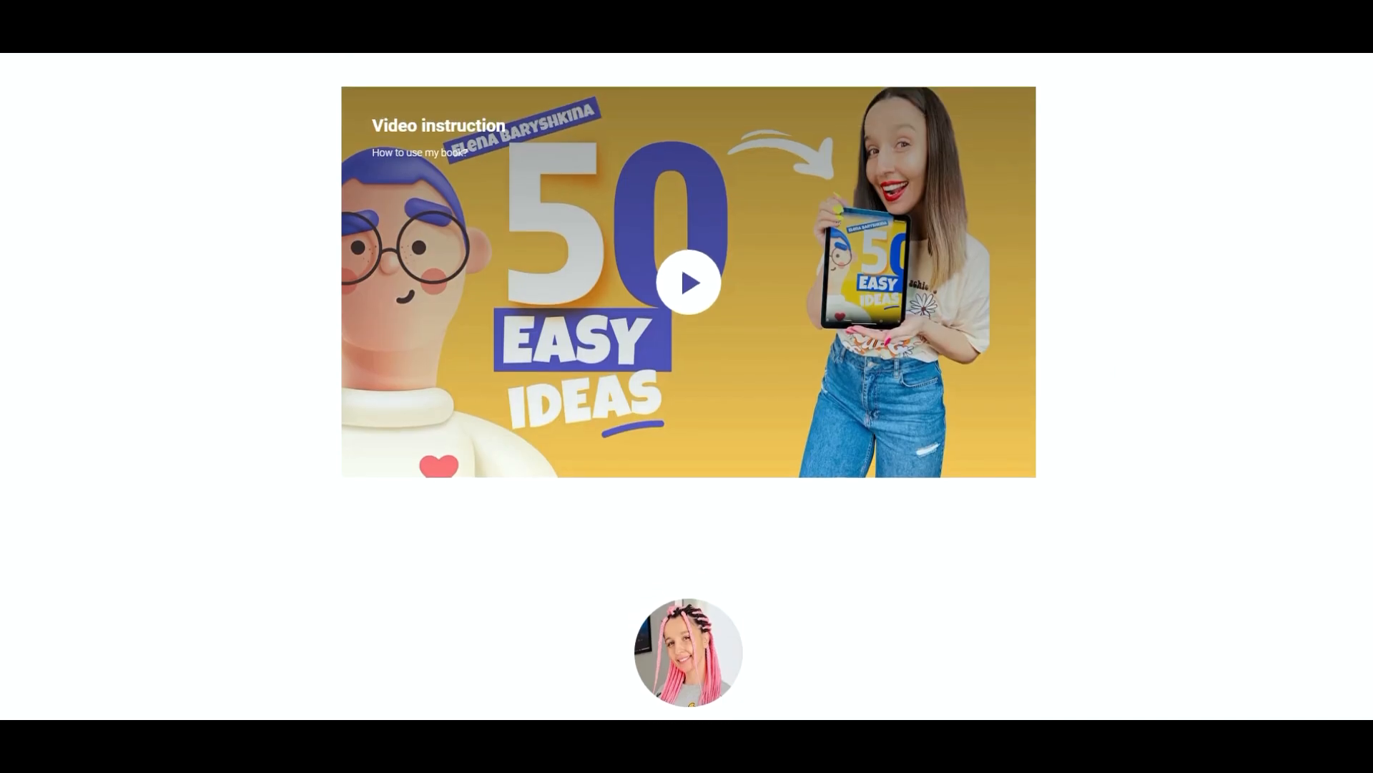
scroll(686, 386, "down", 6)
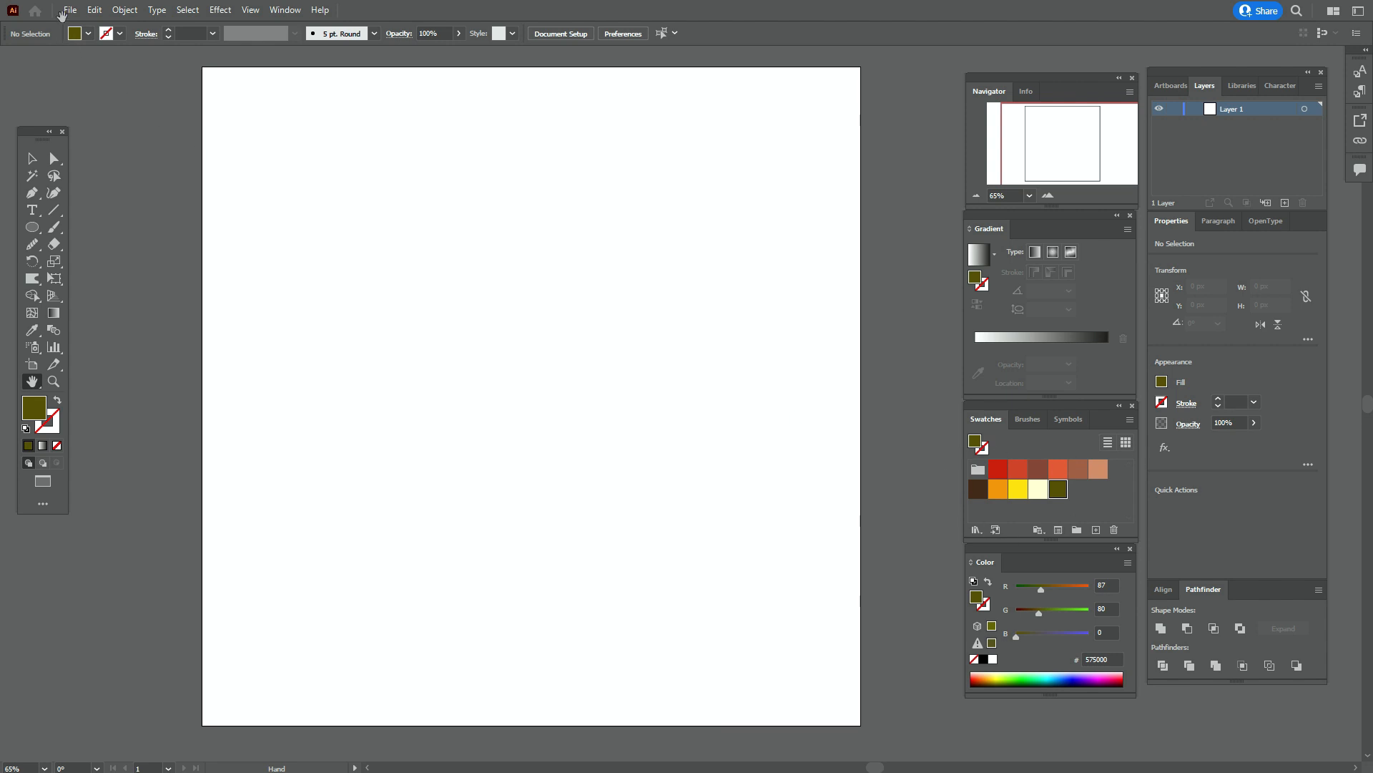
- In Illustrator, place the photo of the girl holding a paper cup about 1241 × 828 px, centre it on the artboard and lock it
left_click(69, 10)
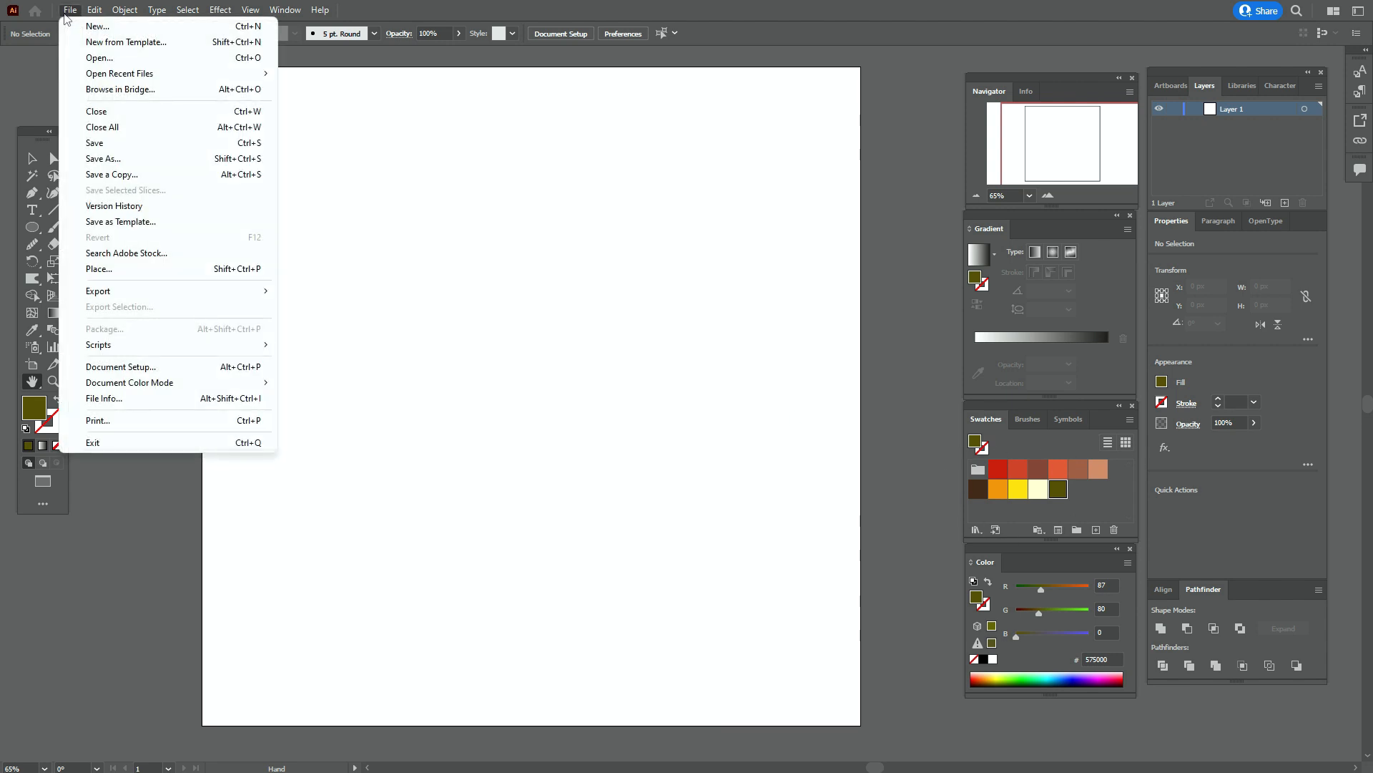
left_click(182, 269)
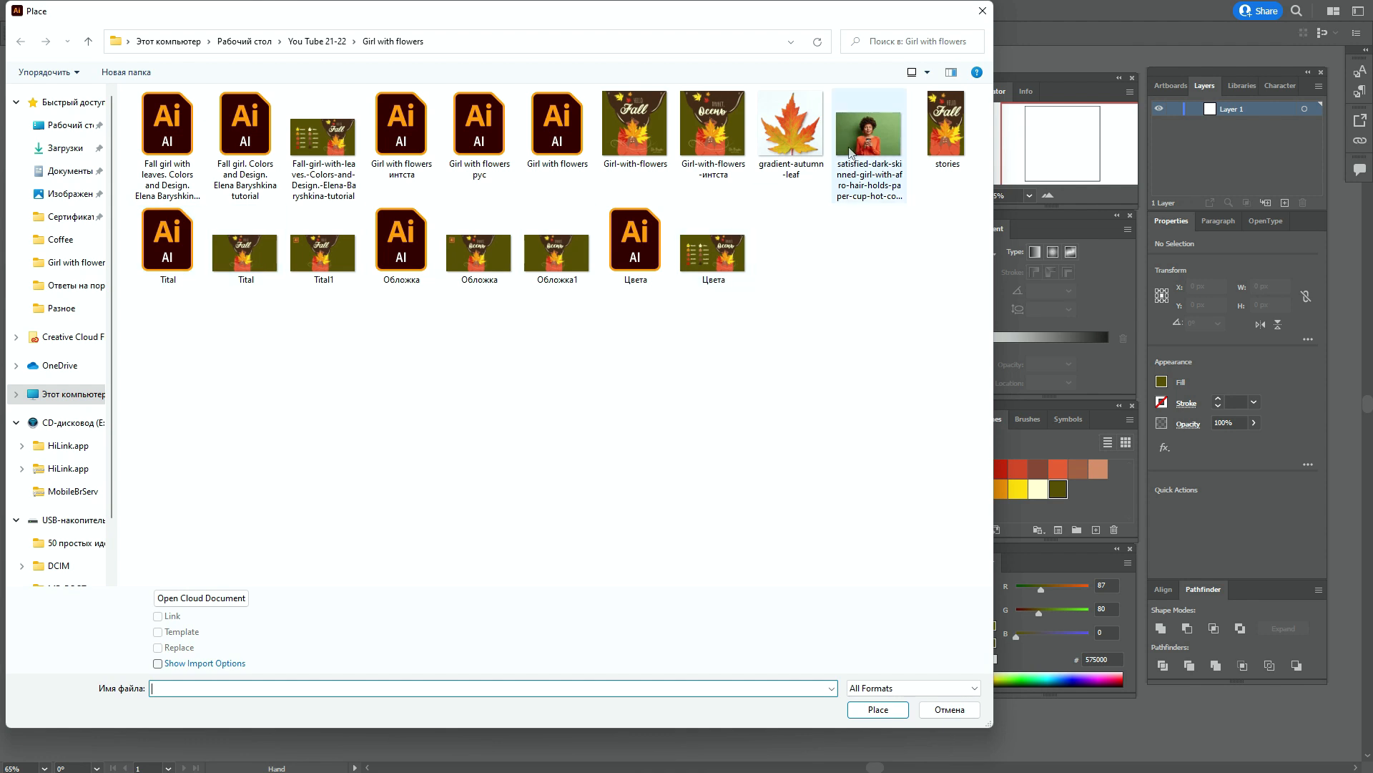
left_click(869, 125)
left_click(878, 709)
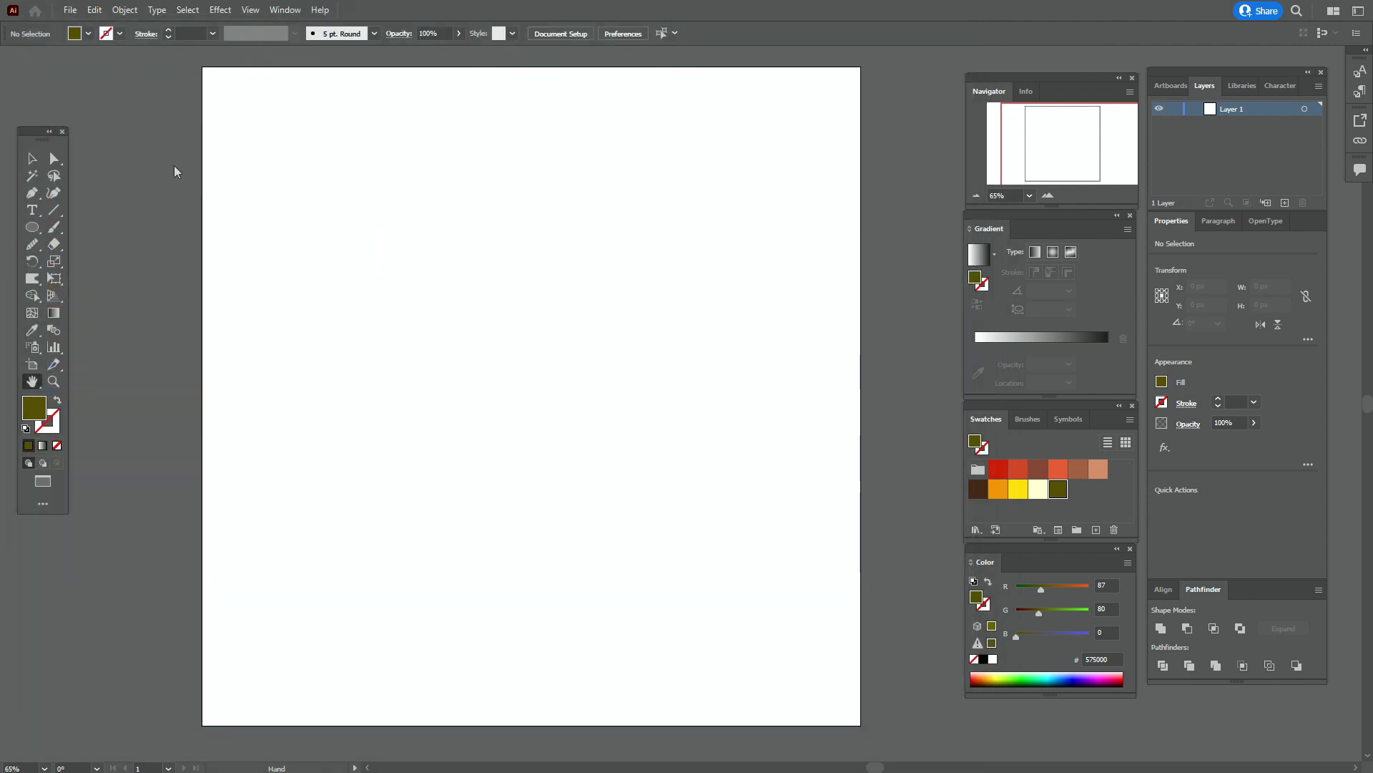
left_click_drag(164, 156, 1003, 695)
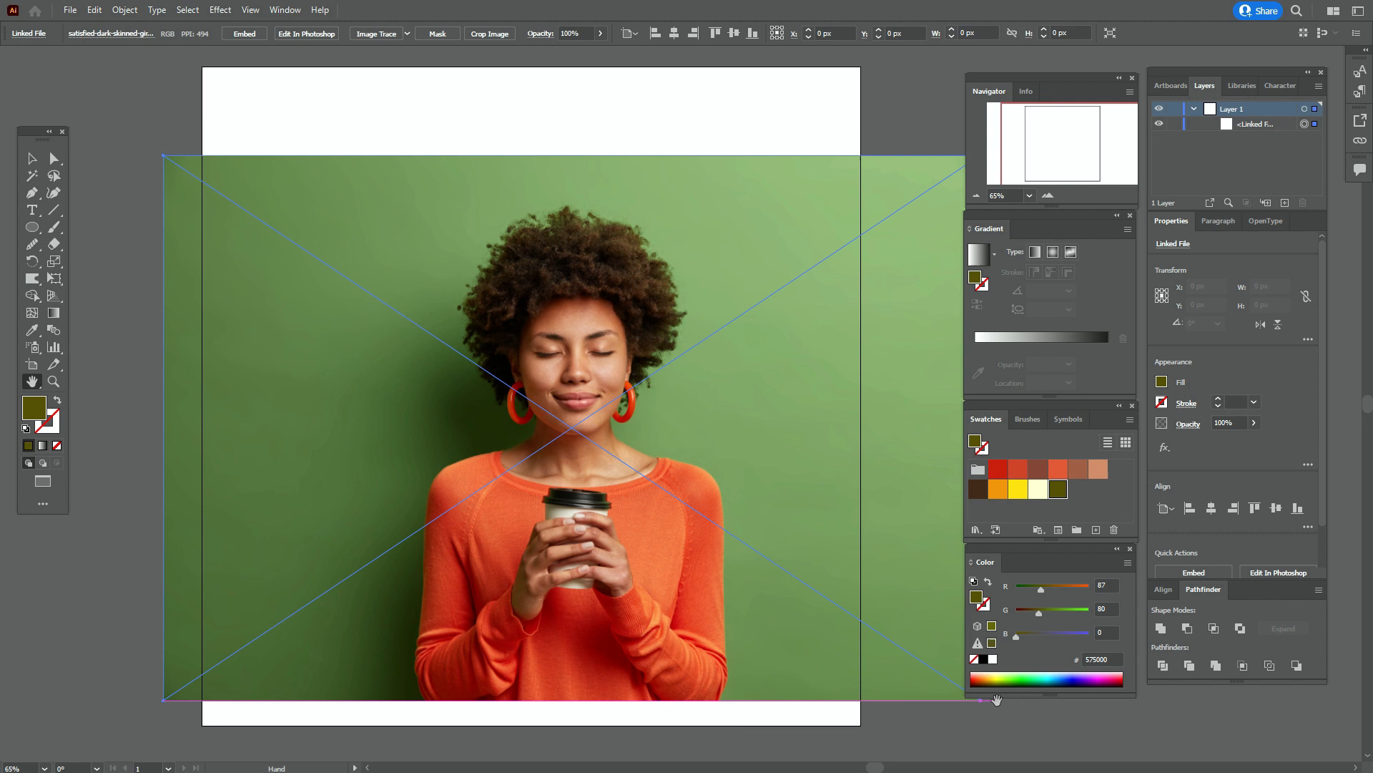
left_click_drag(707, 438, 659, 413)
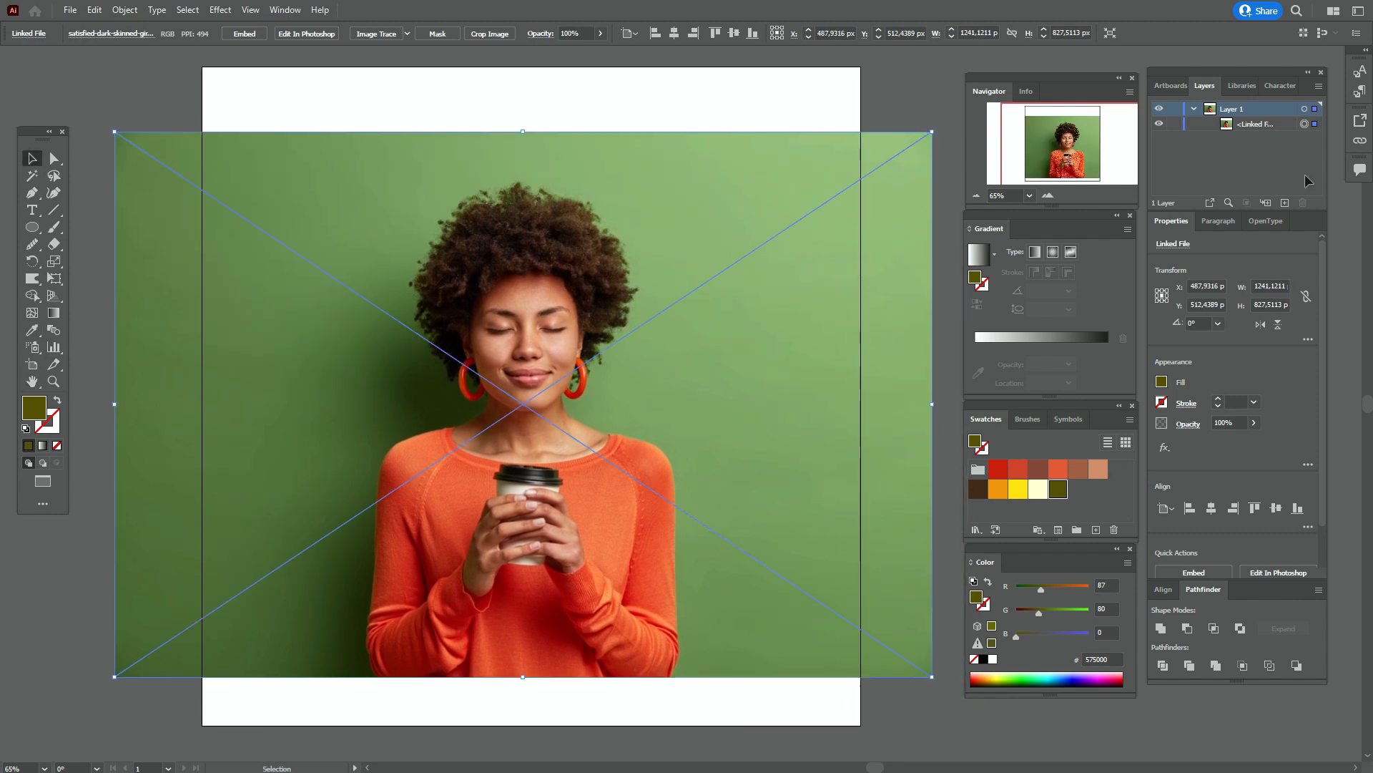
left_click(1174, 123)
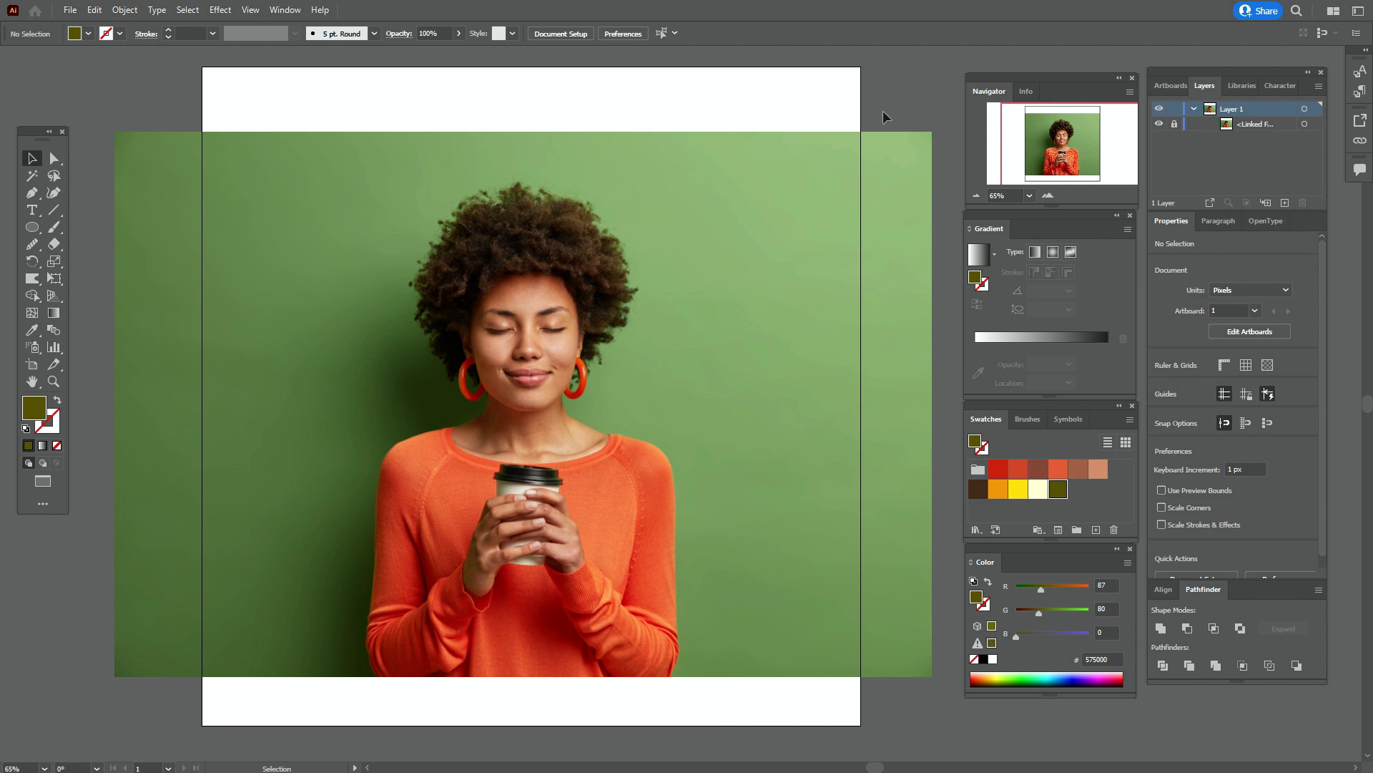
- Draw an ellipse about 178 × 243 px over the face with a brown #a25d40 stroke and no fill
left_click(1077, 472)
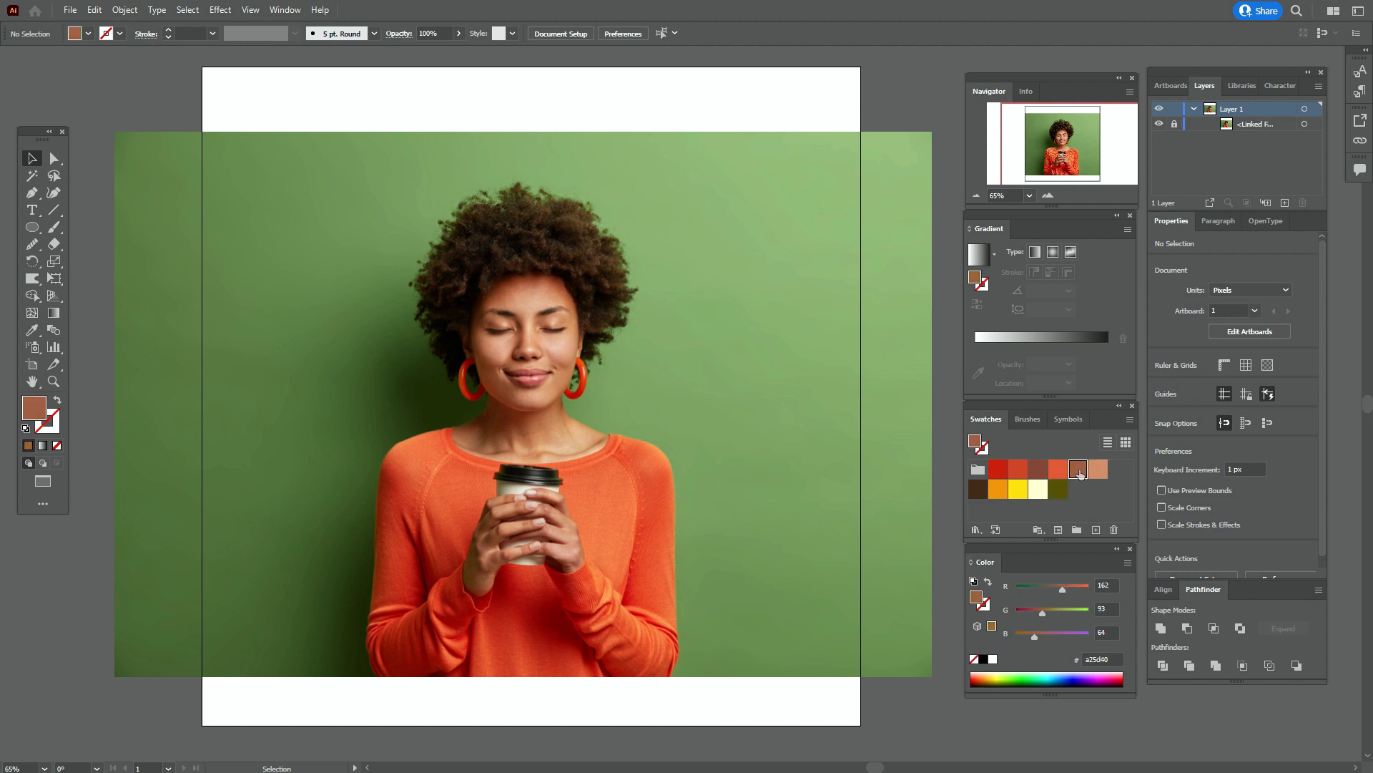
left_click(32, 227)
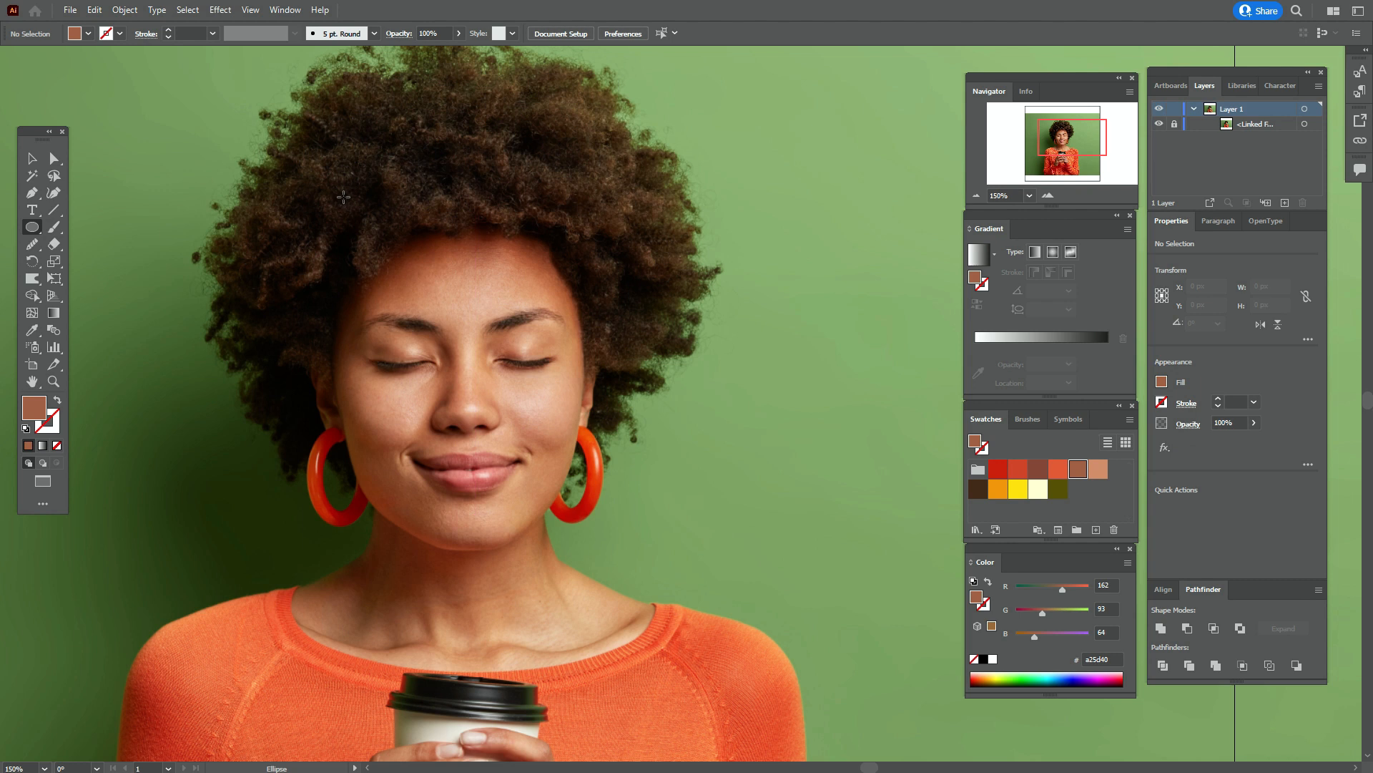
left_click_drag(331, 183, 617, 572)
left_click(57, 401)
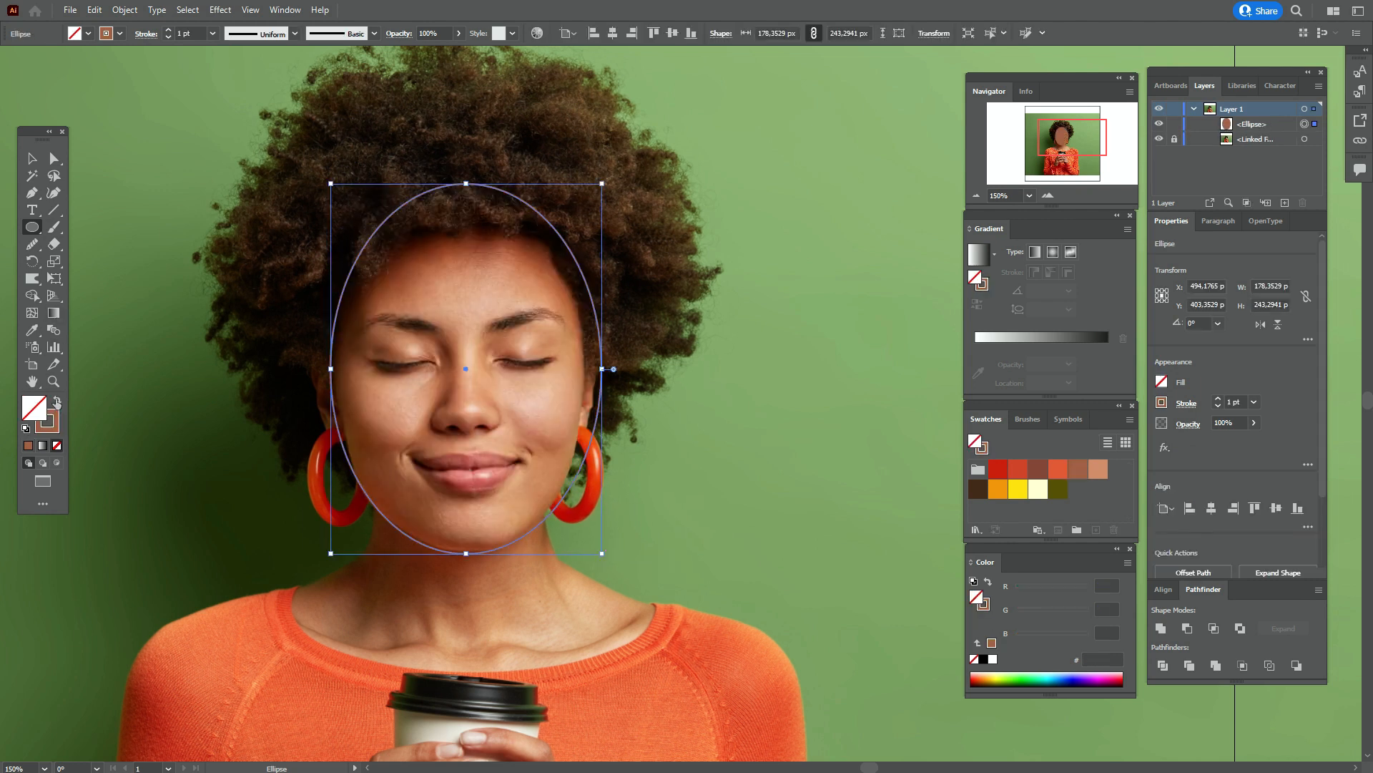
- Adjust the ellipse's bottom and side anchor points to fit the chin and cheeks of the face, and deselect it
left_click(60, 162)
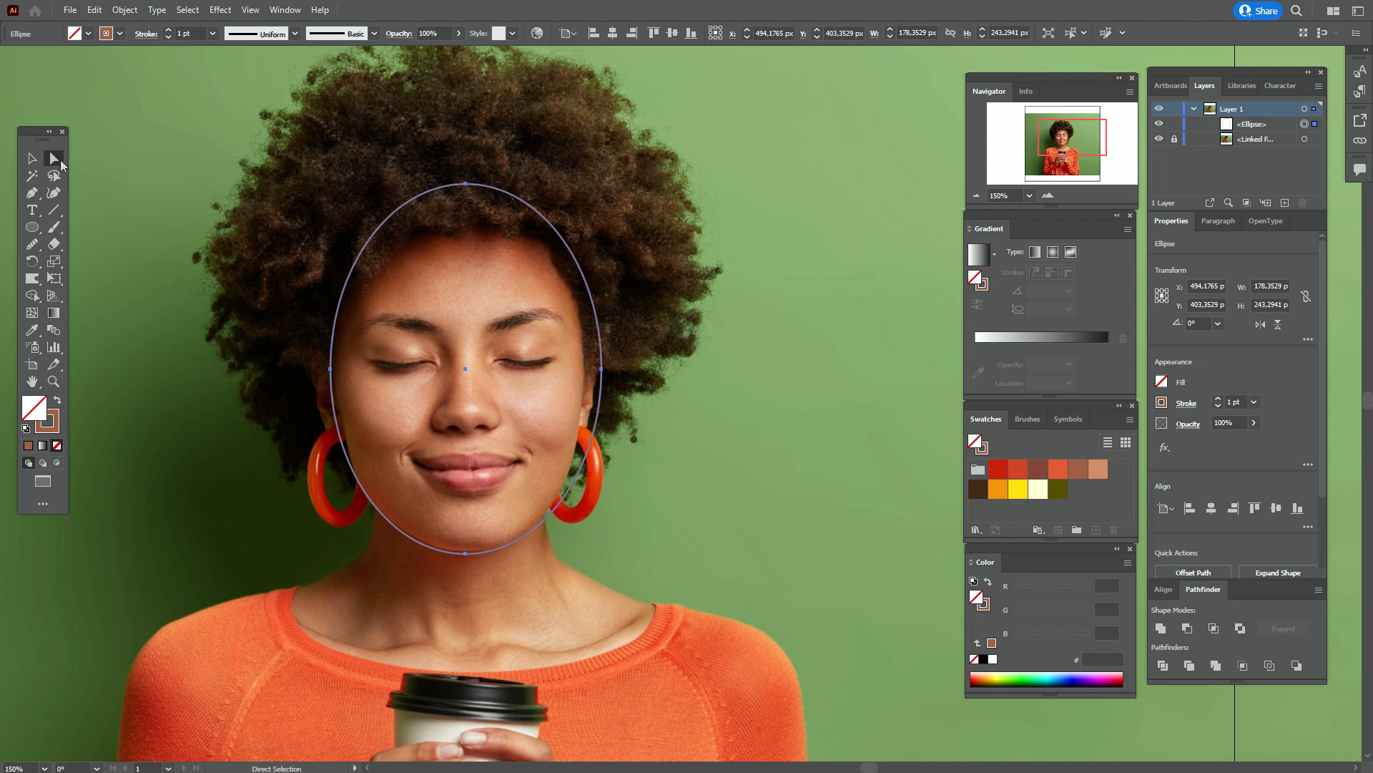
left_click(466, 554)
left_click_drag(467, 555, 466, 551)
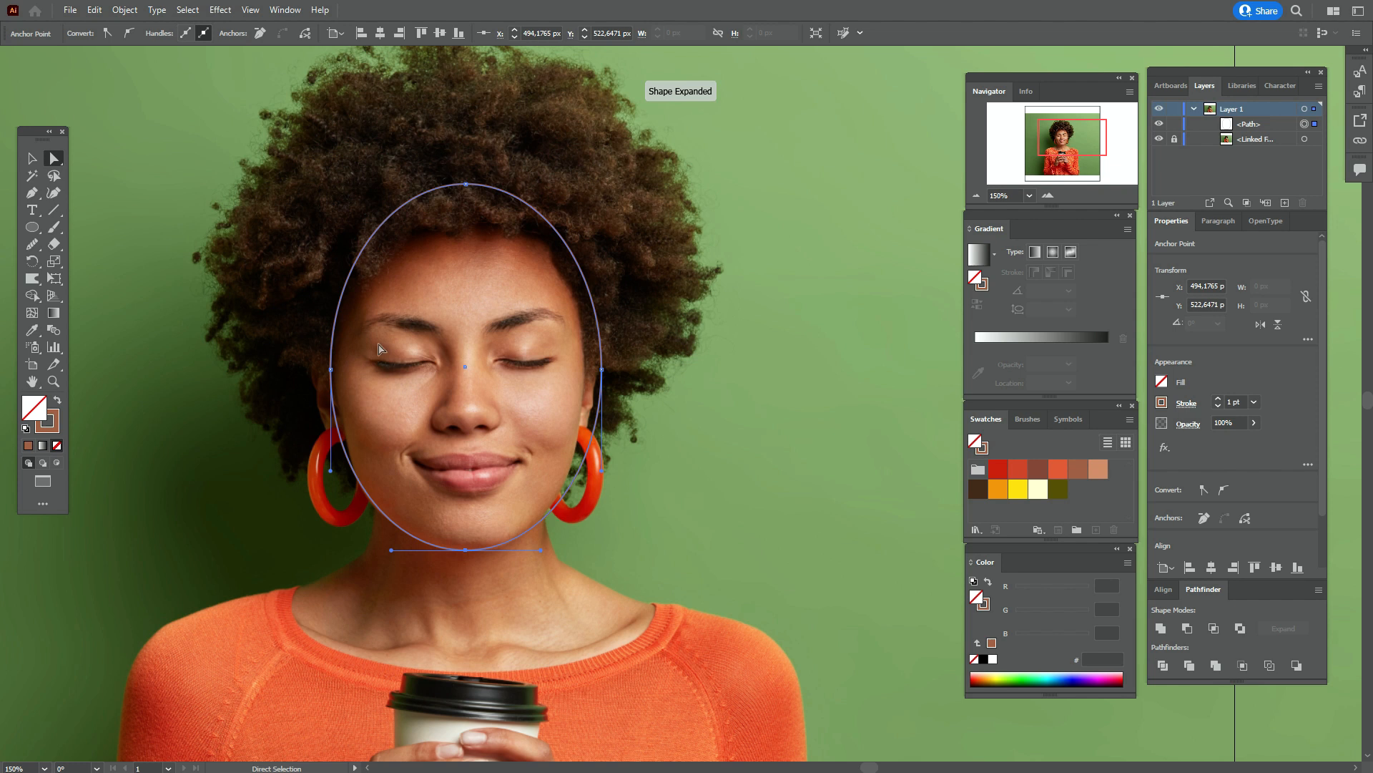
left_click(334, 372)
left_click_drag(334, 371, 337, 370)
left_click_drag(603, 372, 587, 368)
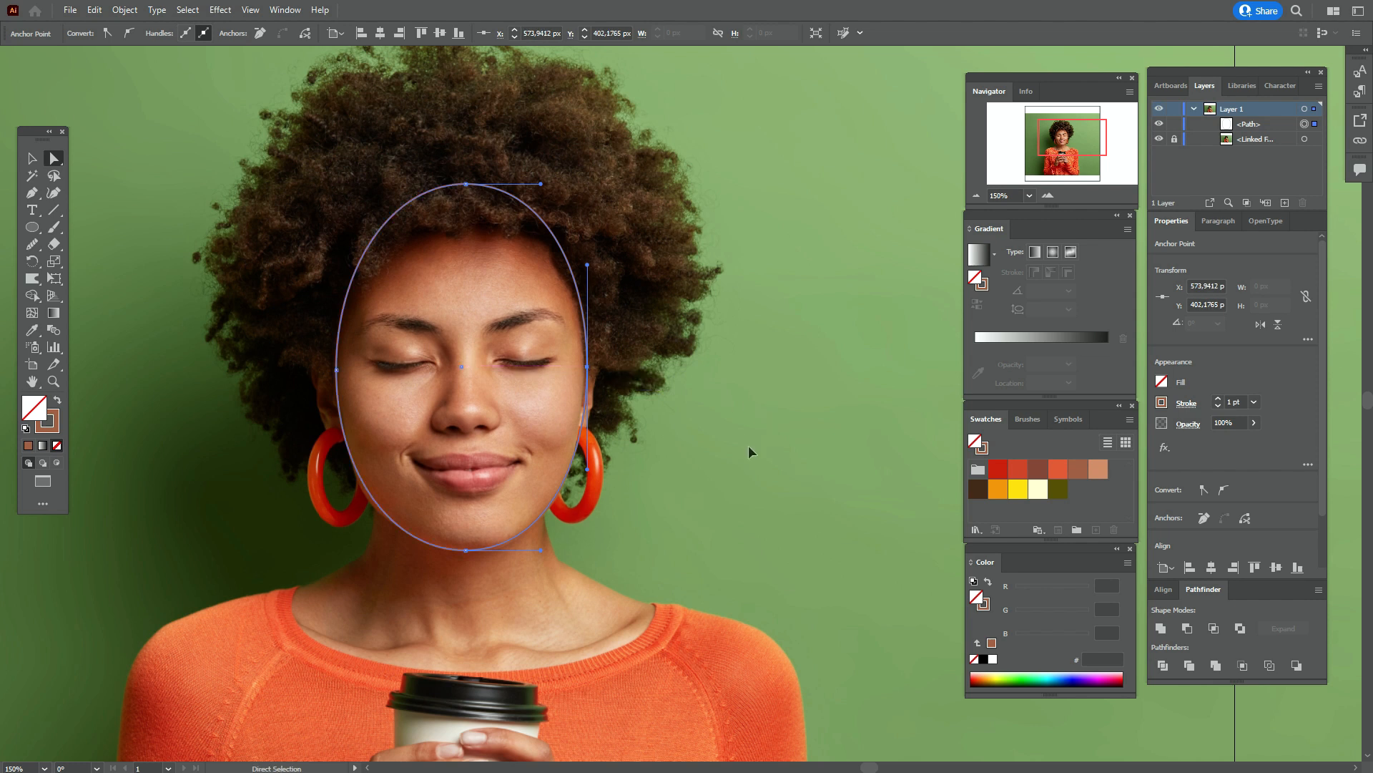
left_click(32, 158)
left_click(807, 315)
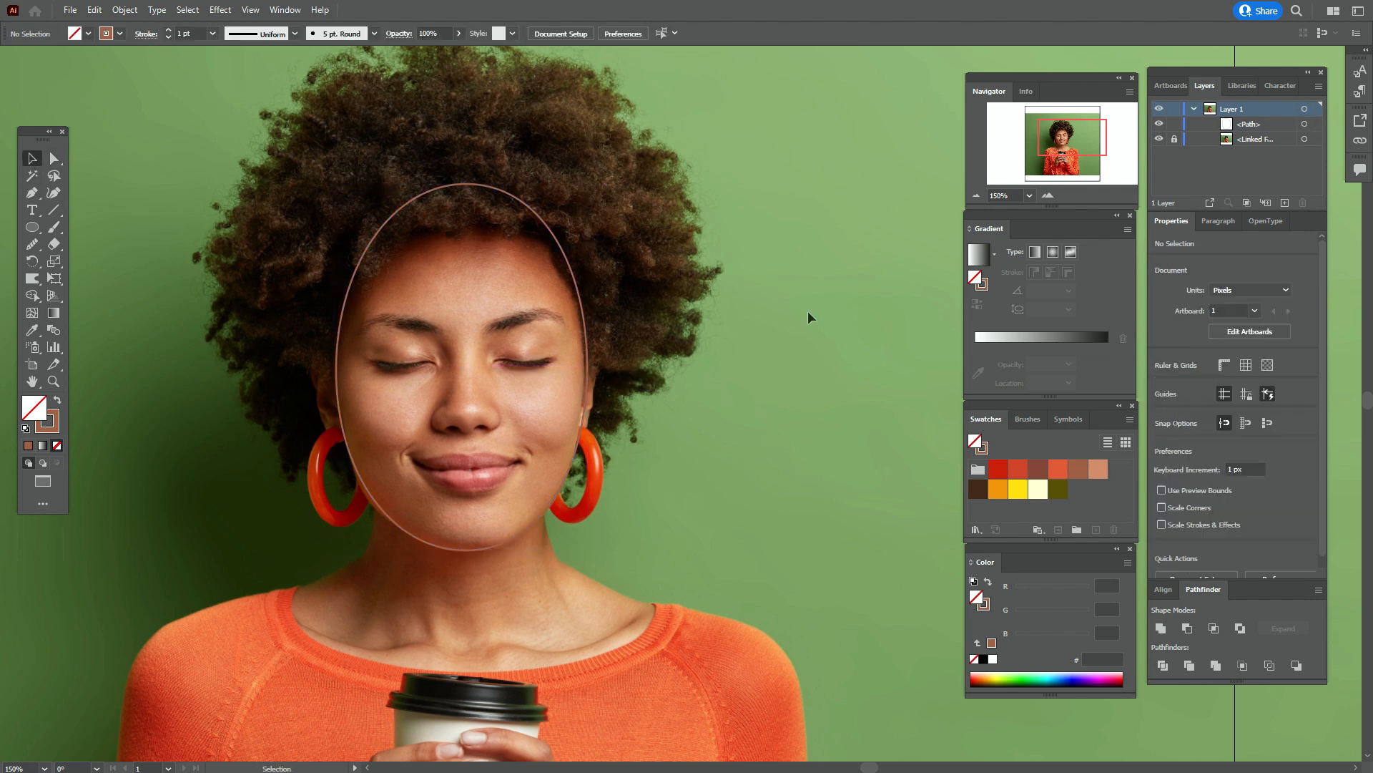
- With the Pen tool, trace the left side of the neck from the jaw to the shoulder and along the sweater's neckline
left_click(31, 193)
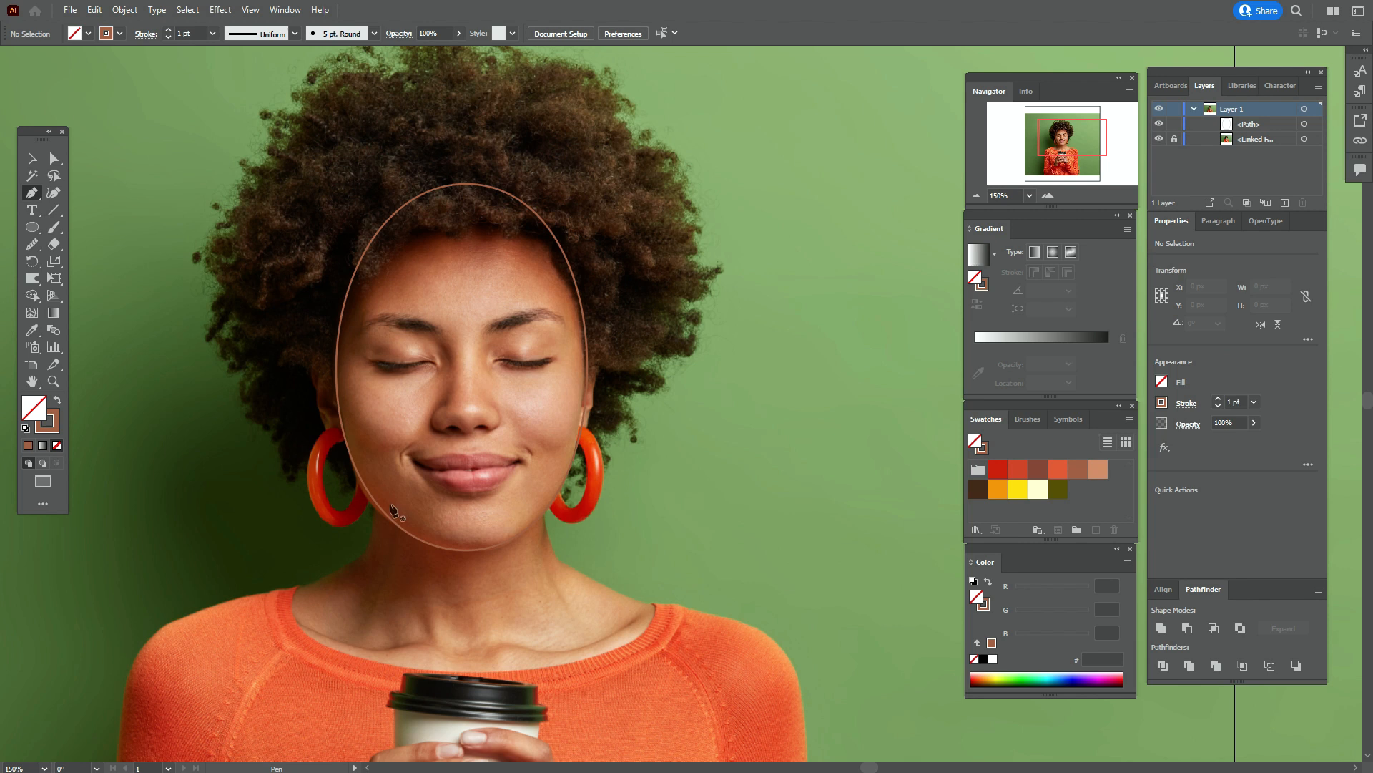
left_click(381, 482)
left_click_drag(269, 594, 139, 615)
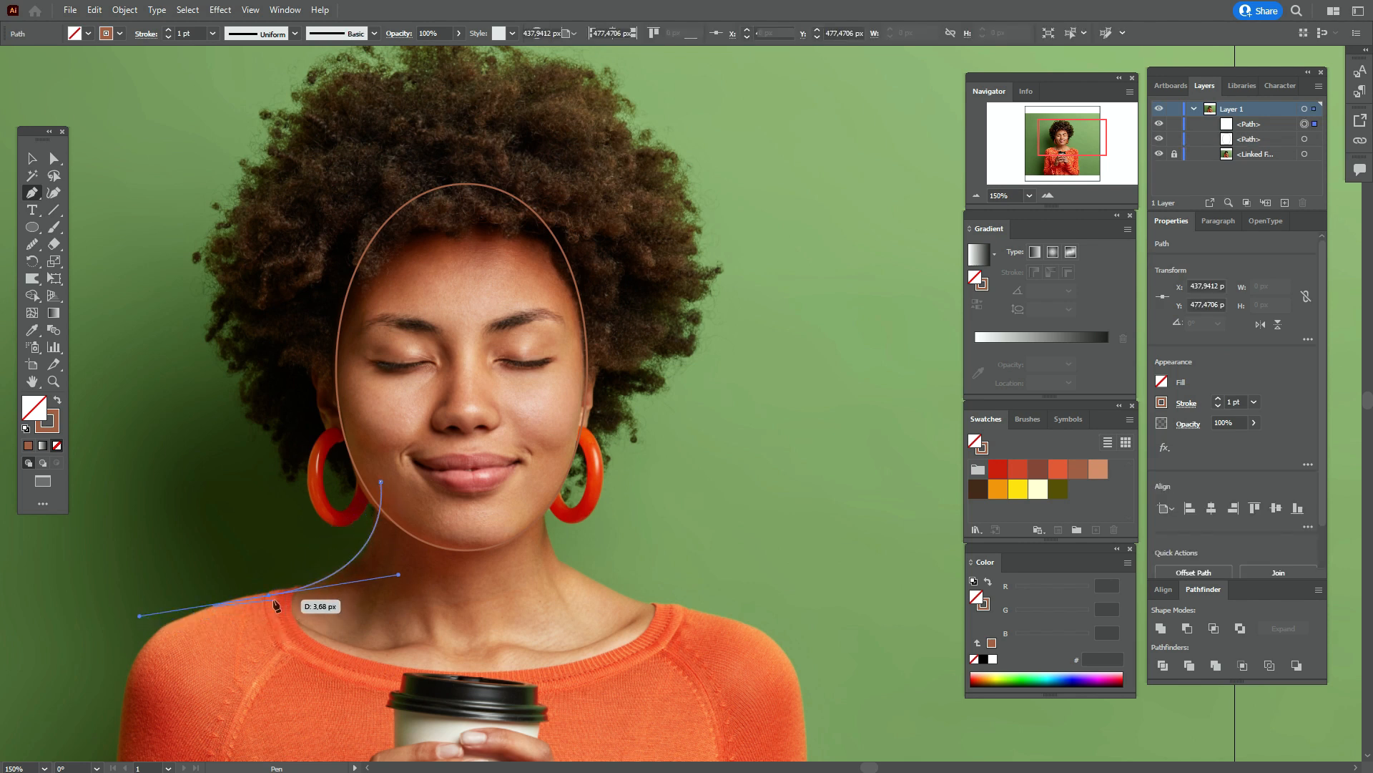
left_click(269, 596)
left_click_drag(502, 684, 687, 654)
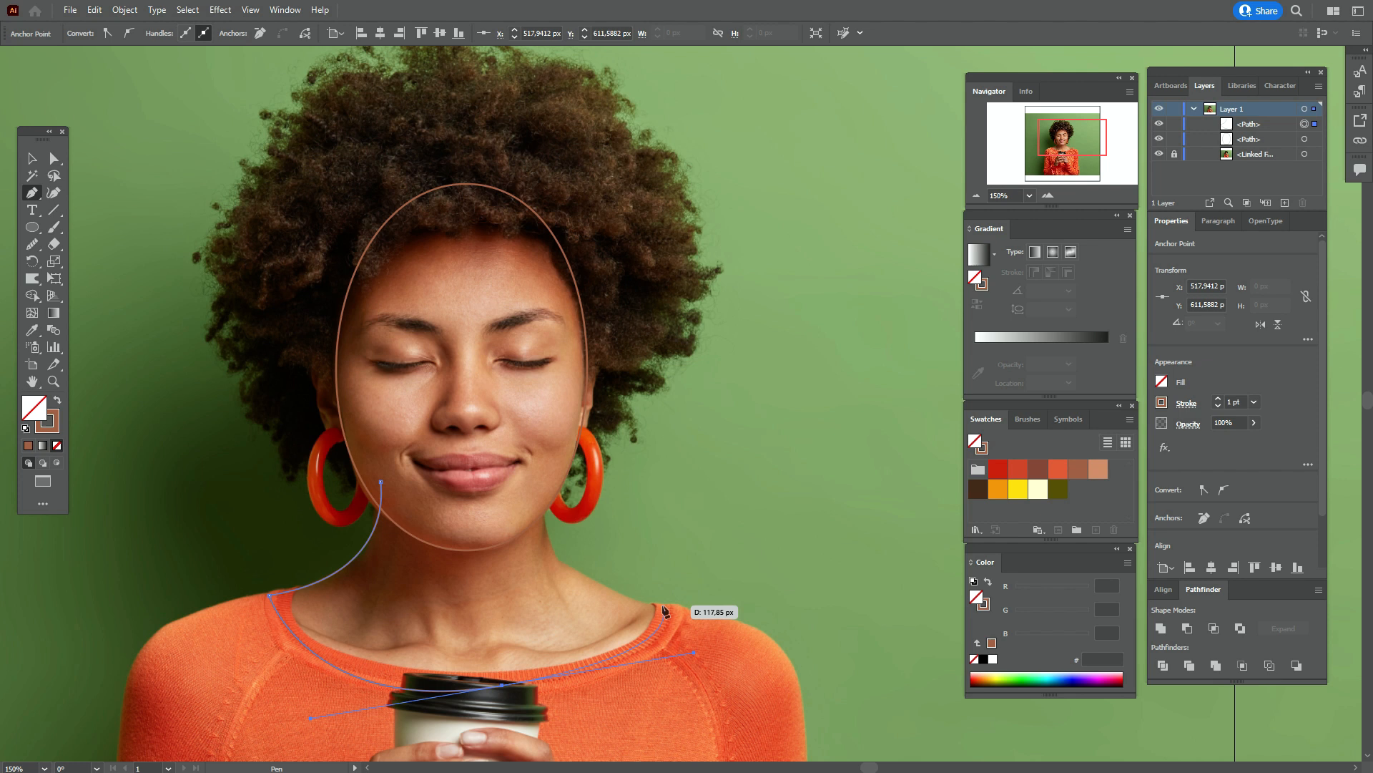
- Continue the neck outline from the neckline's right end up to the jaw, close the path and deselect it
left_click_drag(663, 607, 583, 573)
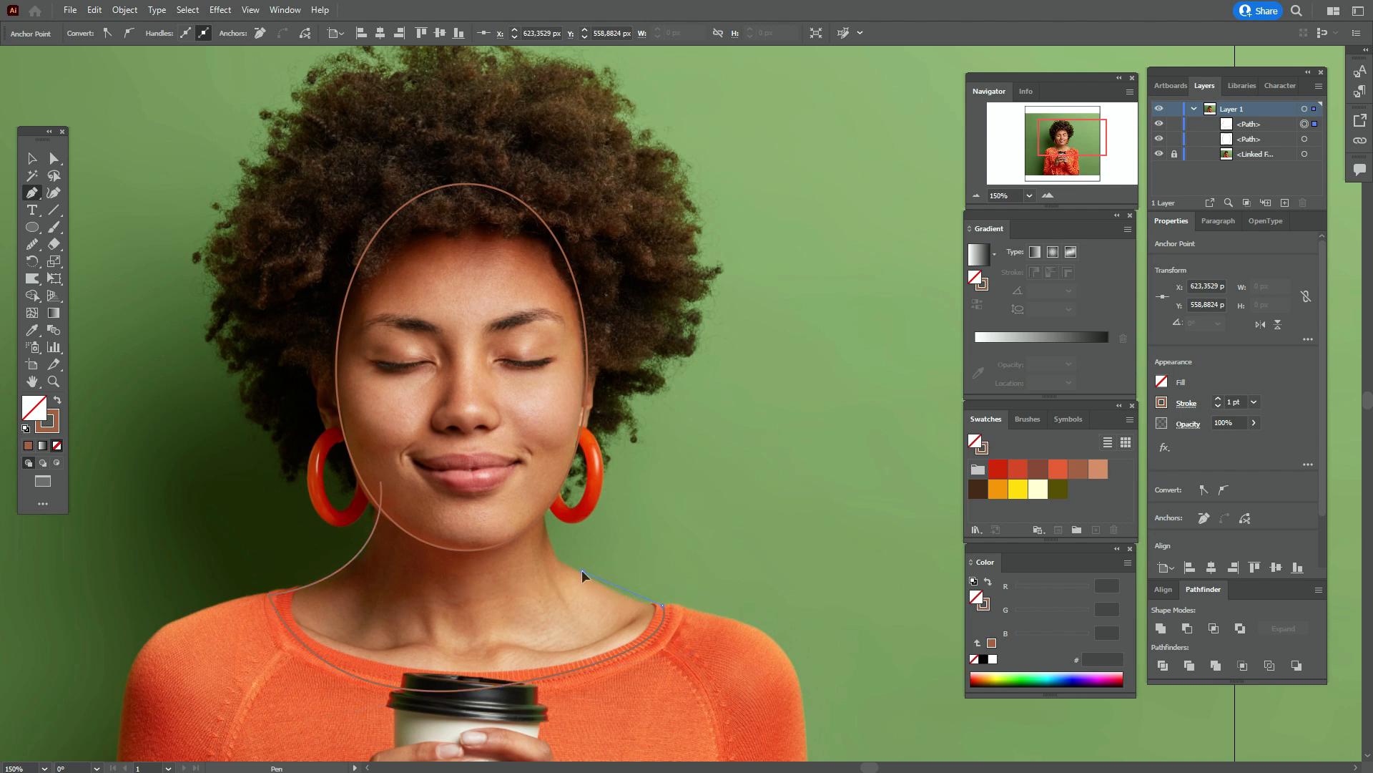
key("ctrl+z")
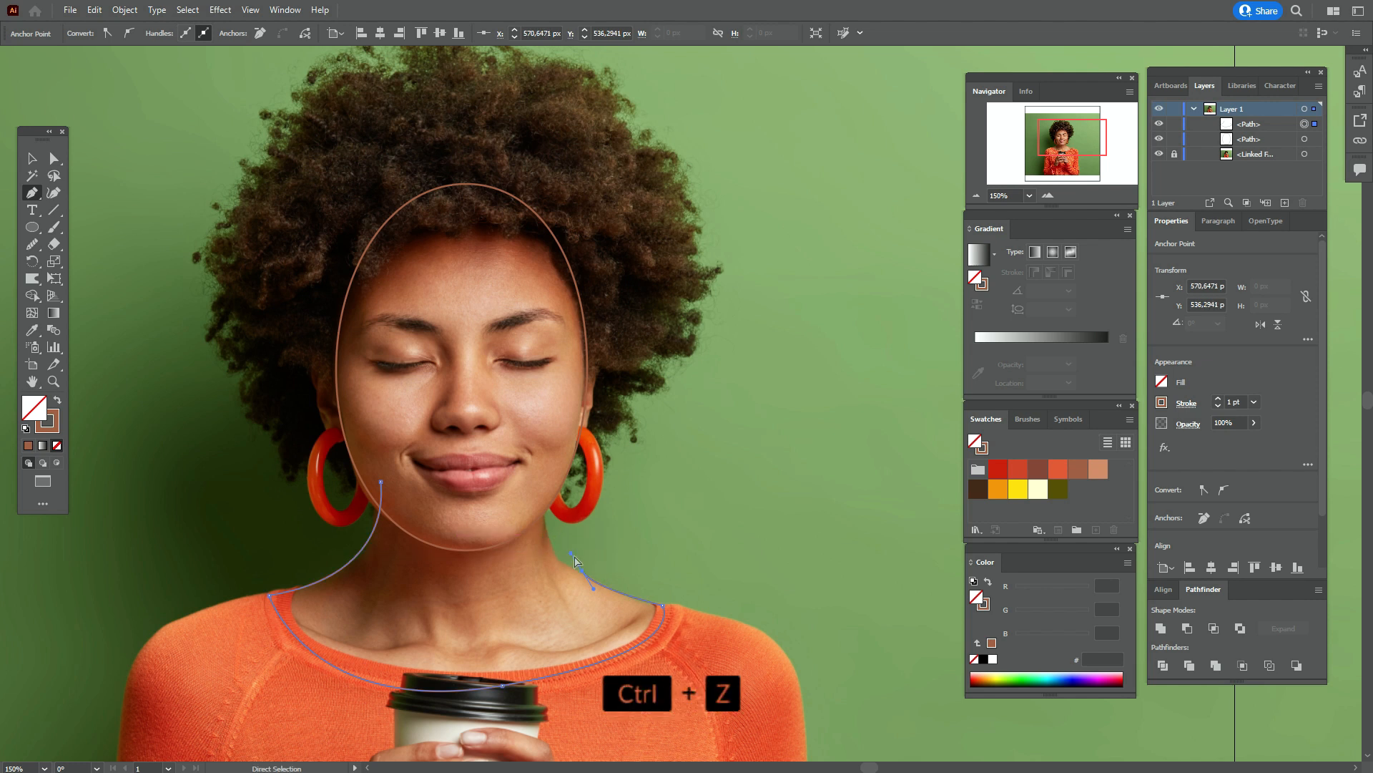
left_click_drag(612, 591, 545, 506)
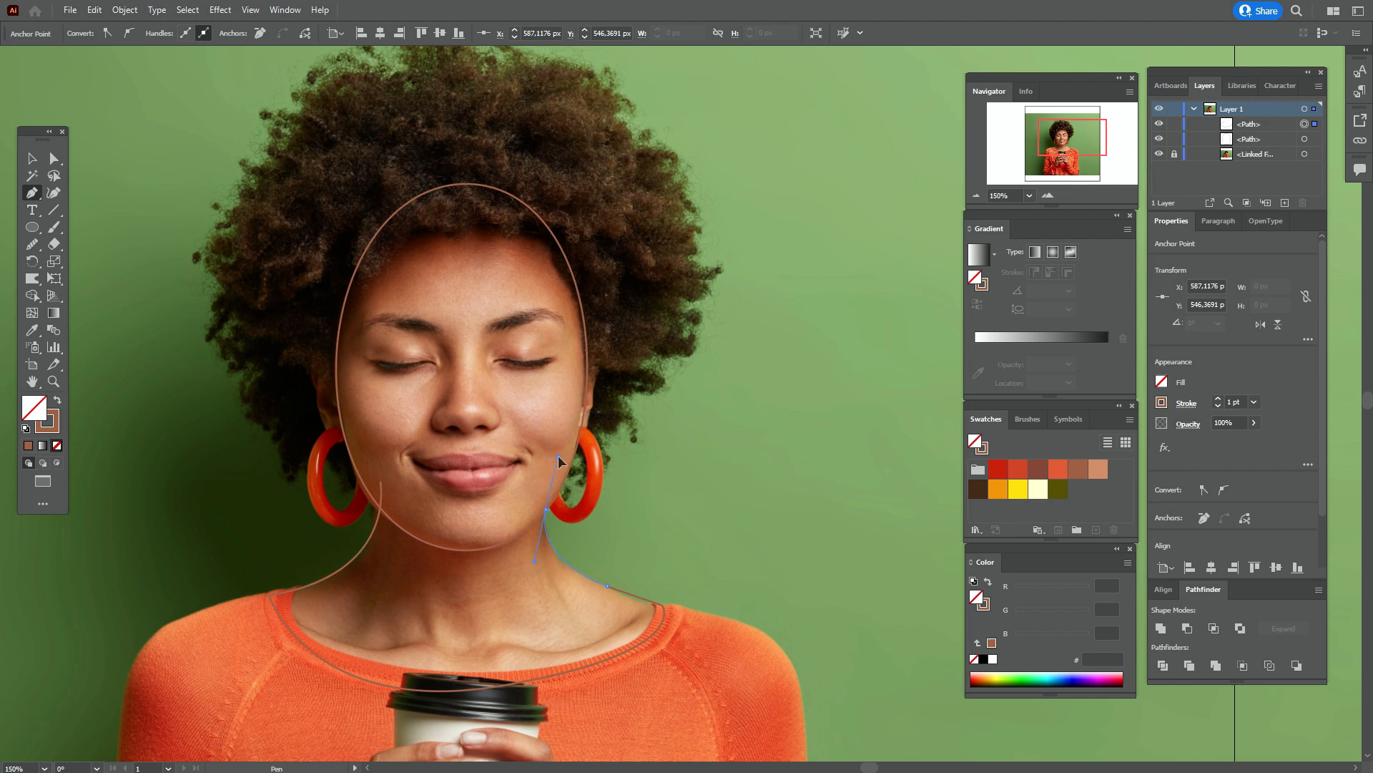
left_click_drag(559, 459, 522, 503)
left_click(381, 481)
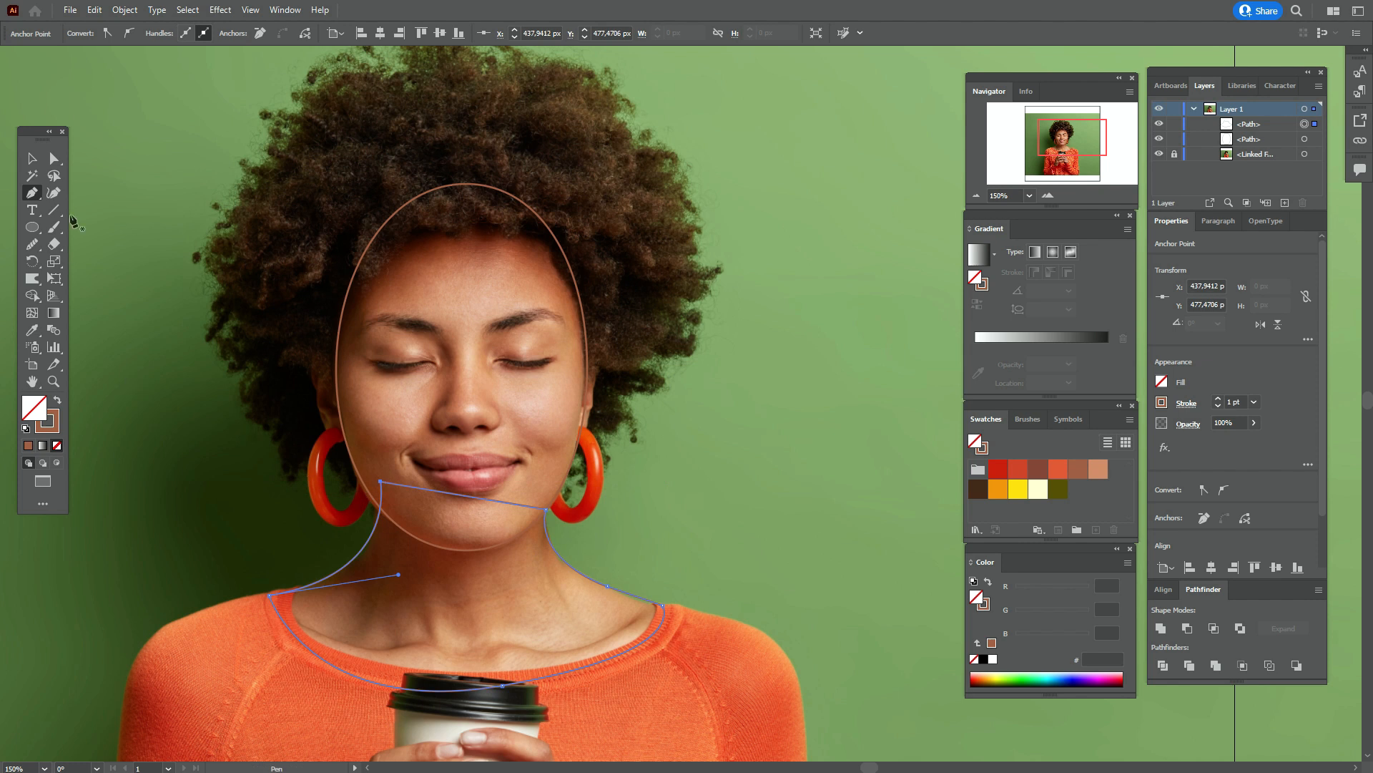
left_click(54, 157)
left_click(761, 390)
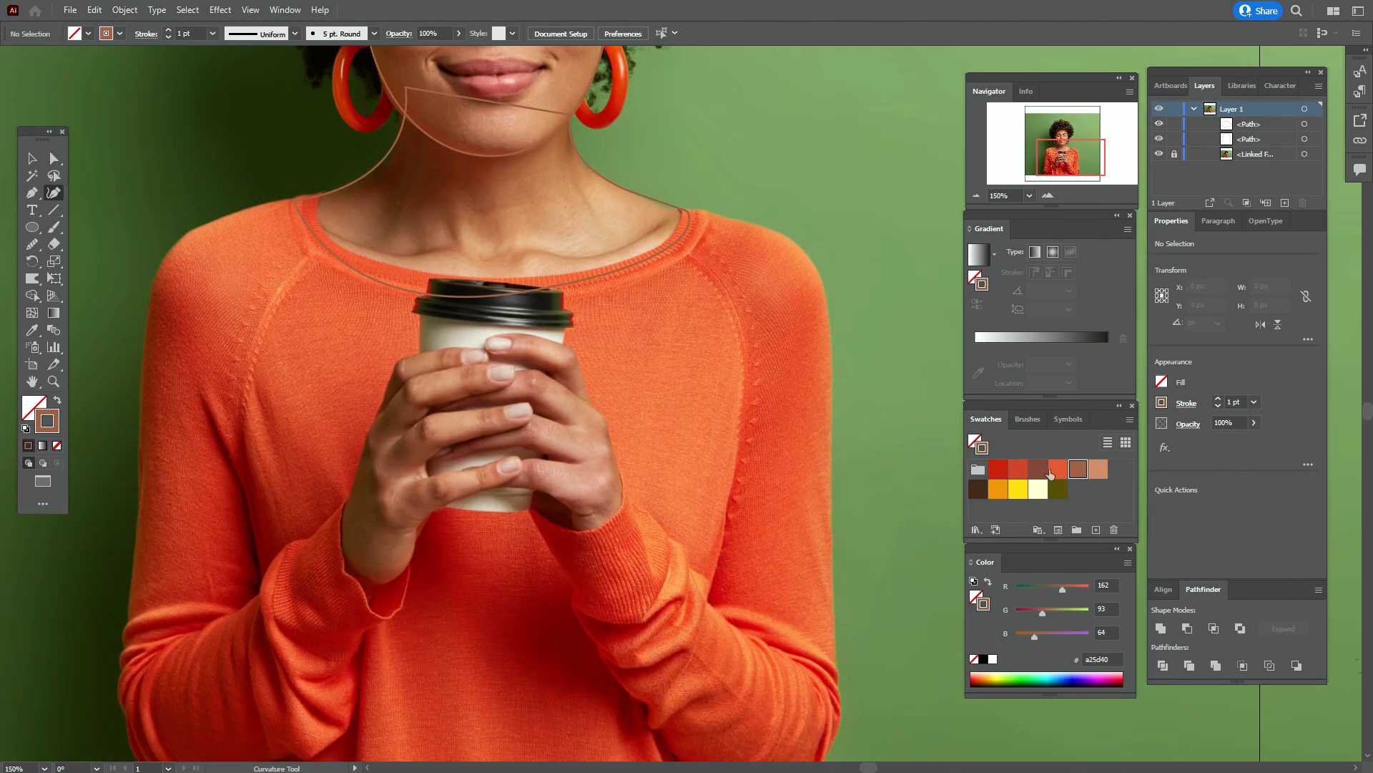
- With the Curvature tool and an orange #e55732 stroke, trace the sweater's left shoulder and sleeve from the neckline down to the elbow
left_click(1057, 470)
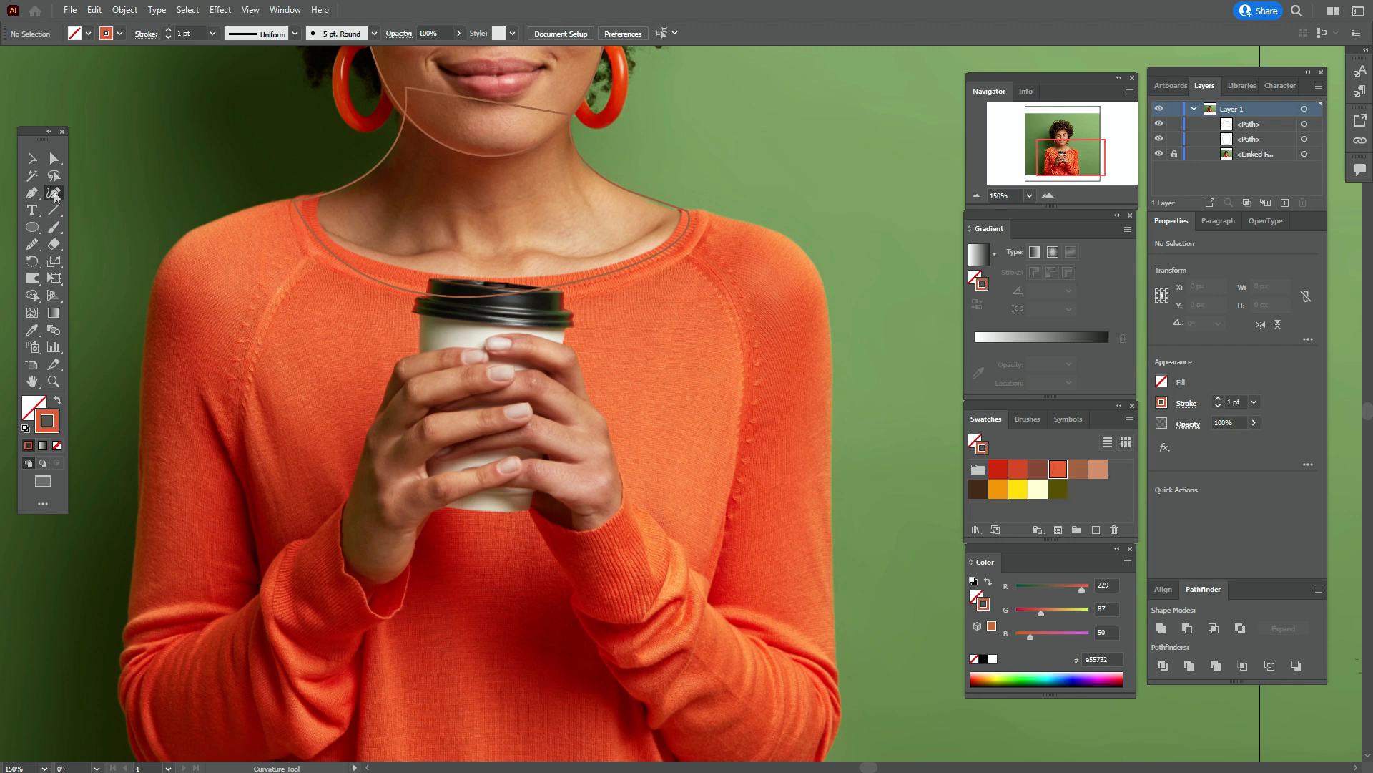
left_click(320, 188)
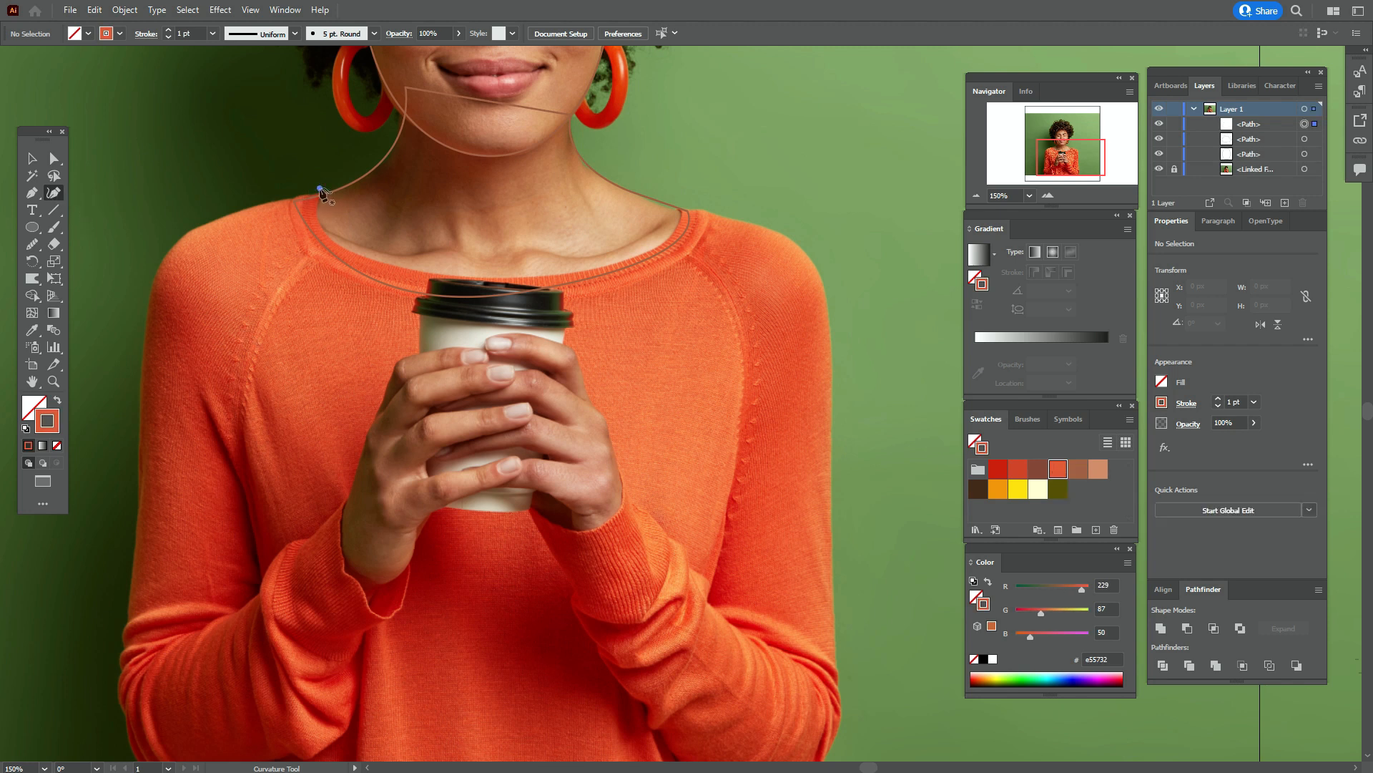
left_click(251, 205)
left_click(175, 239)
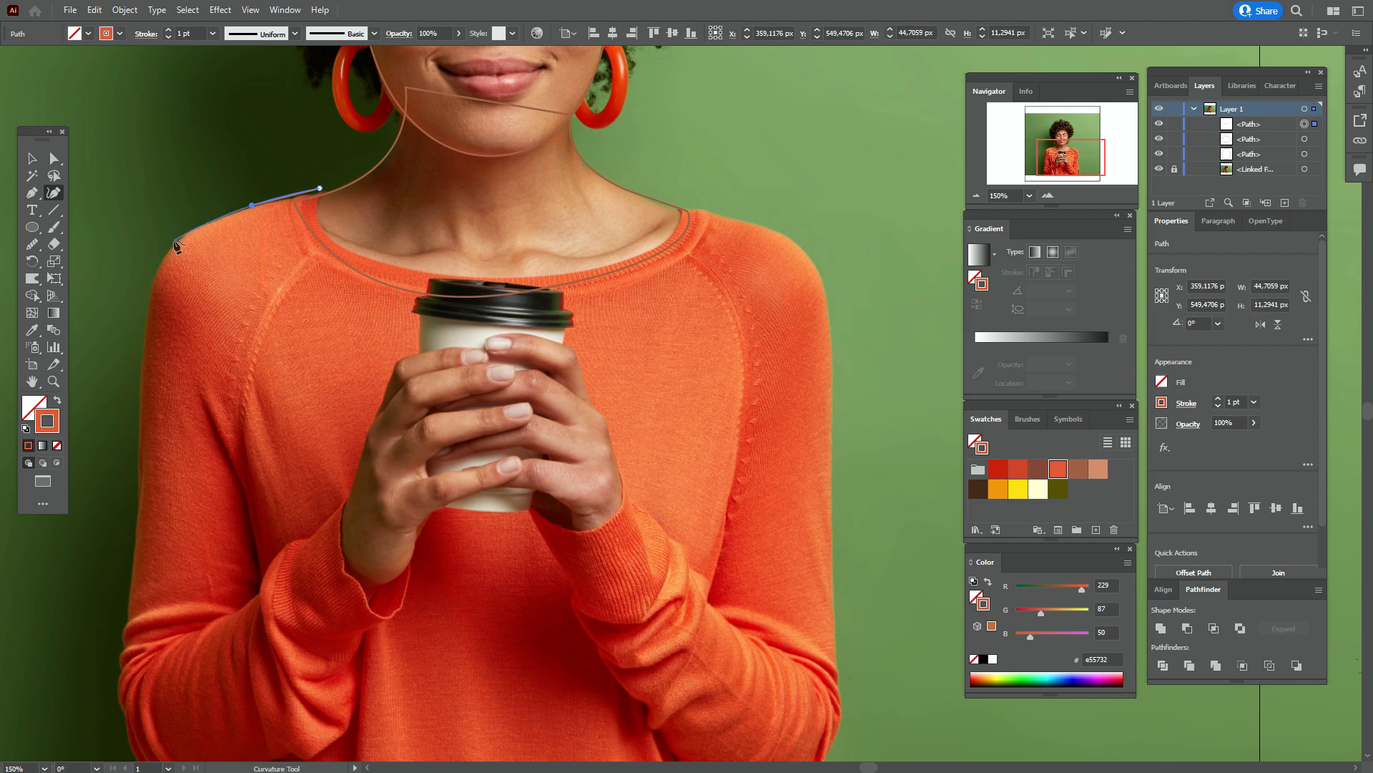
left_click(143, 328)
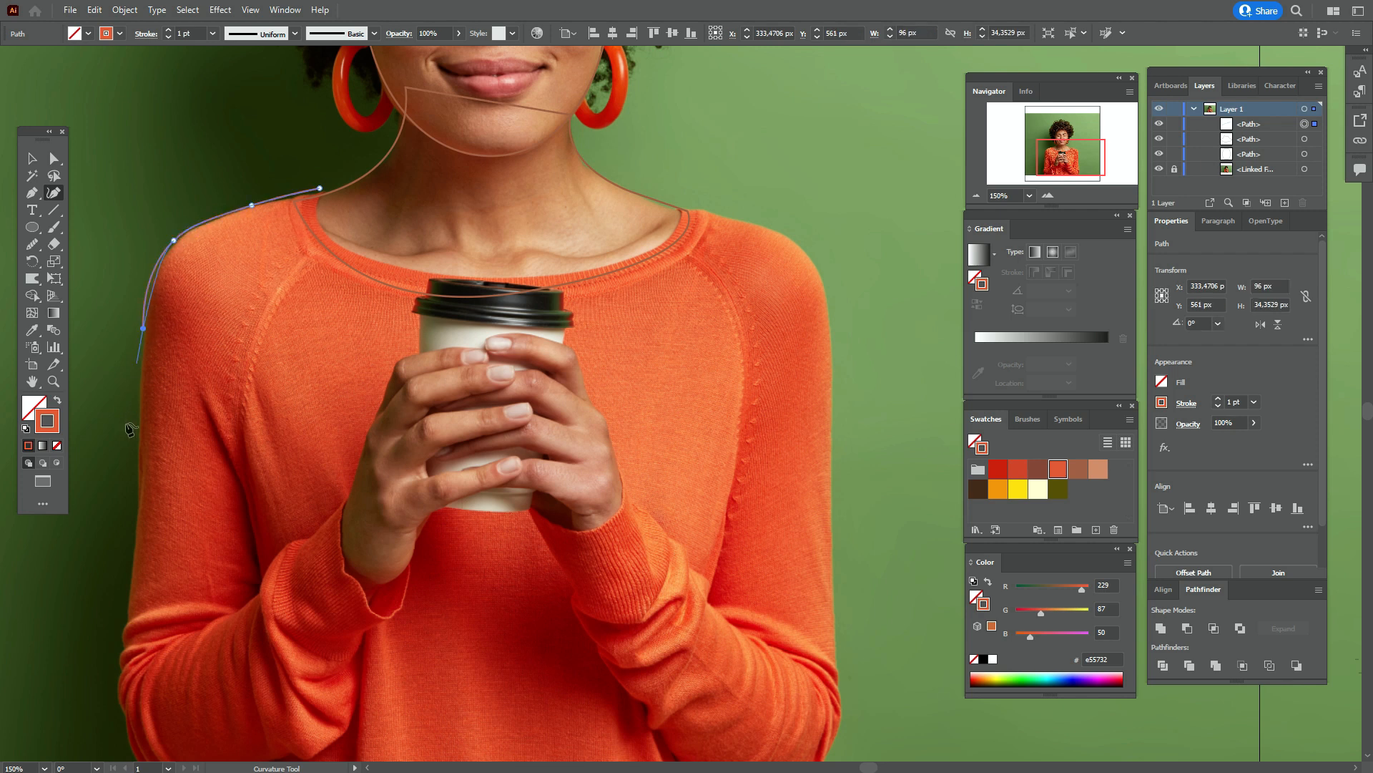
left_click(135, 467)
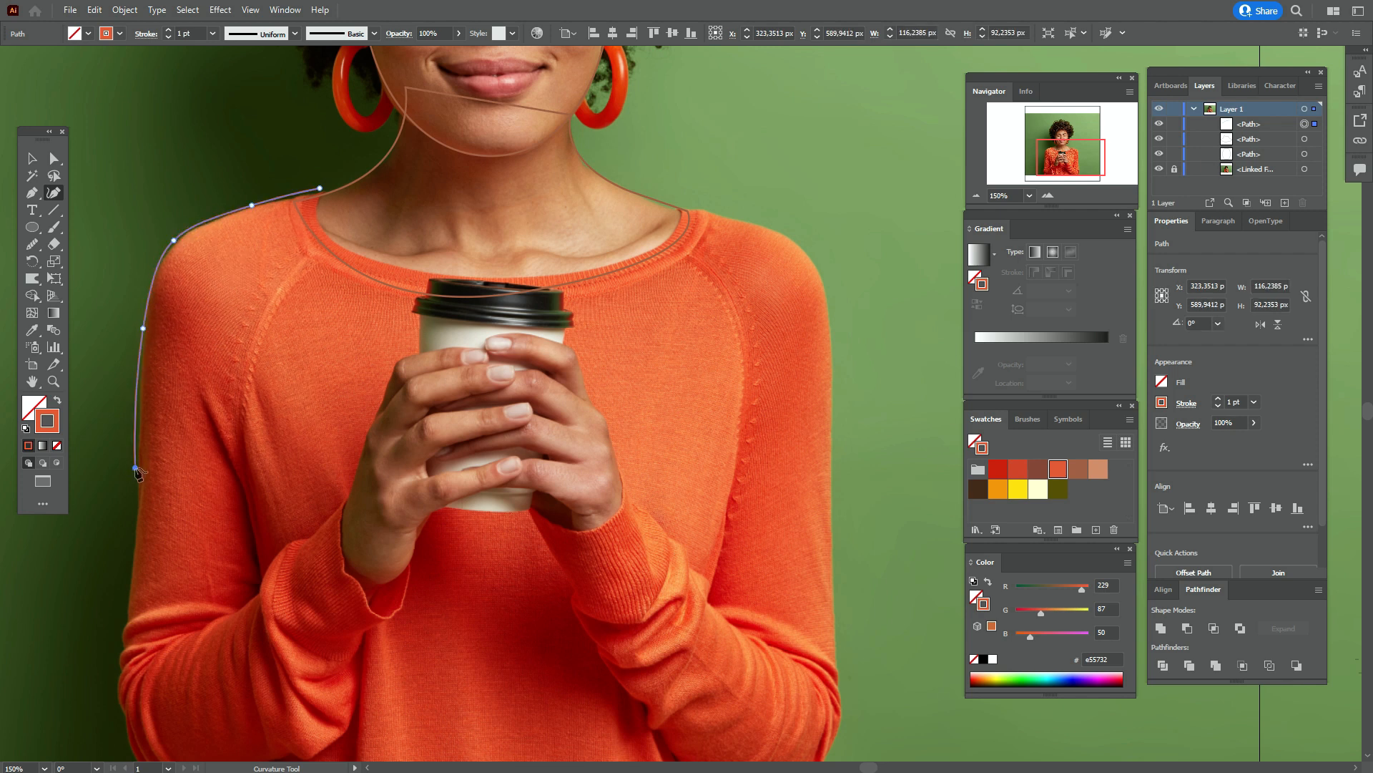
left_click(128, 597)
- Continue the sweater outline around the left elbow and across below the photo's lower edge to the sweater's lower right
scroll(127, 597, "down", 2)
left_click(120, 575)
left_click(125, 630)
left_click(153, 700)
left_click(261, 739)
left_click(795, 733)
- Trace the sweater's right sleeve and shoulder up to the neckline, making the outline about 471 px wide and 442 px high
left_click(830, 665)
left_click(836, 593)
left_click(832, 499)
left_click(831, 395)
left_click(831, 263)
left_click(822, 198)
left_click(794, 151)
left_click(719, 128)
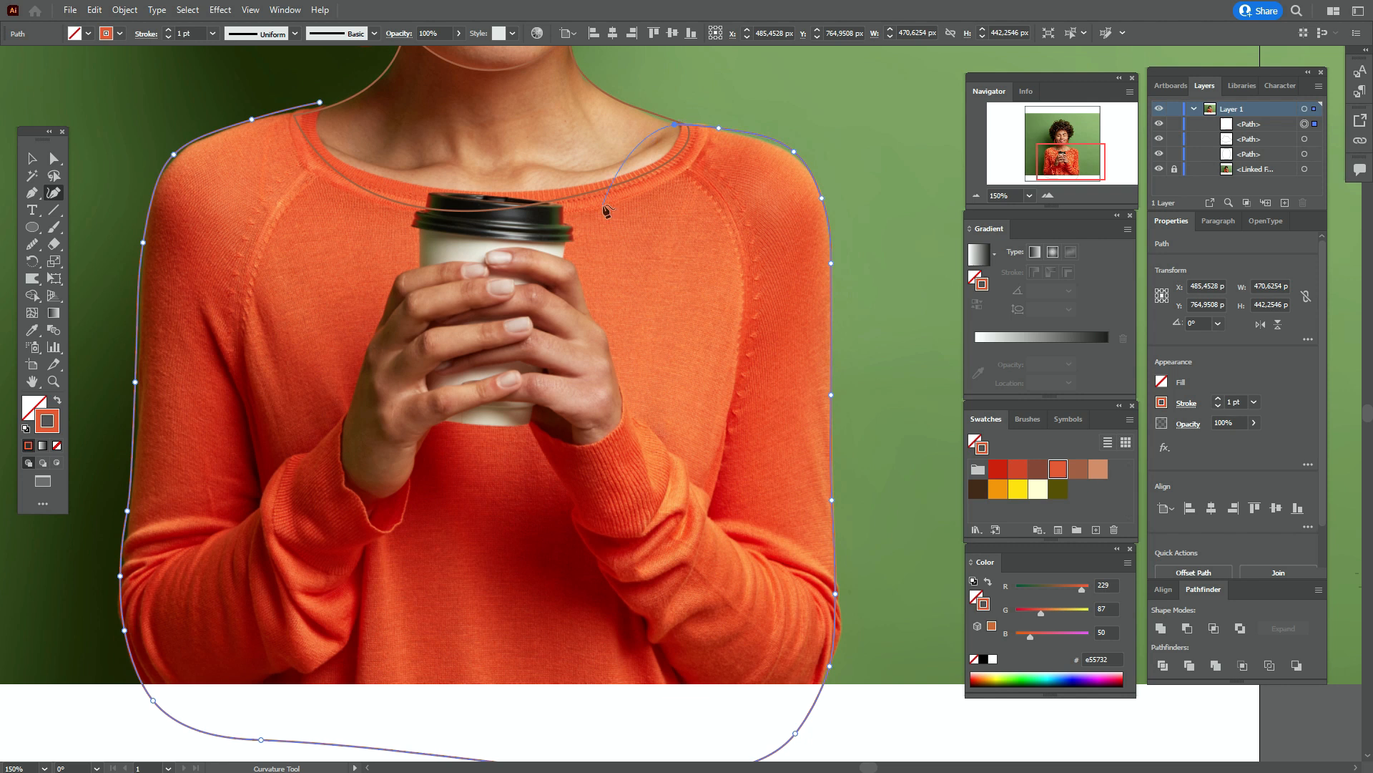
- With the Pen tool, trace the sweater's neckline from the right shoulder to the left and close the path at its starting point
left_click(32, 194)
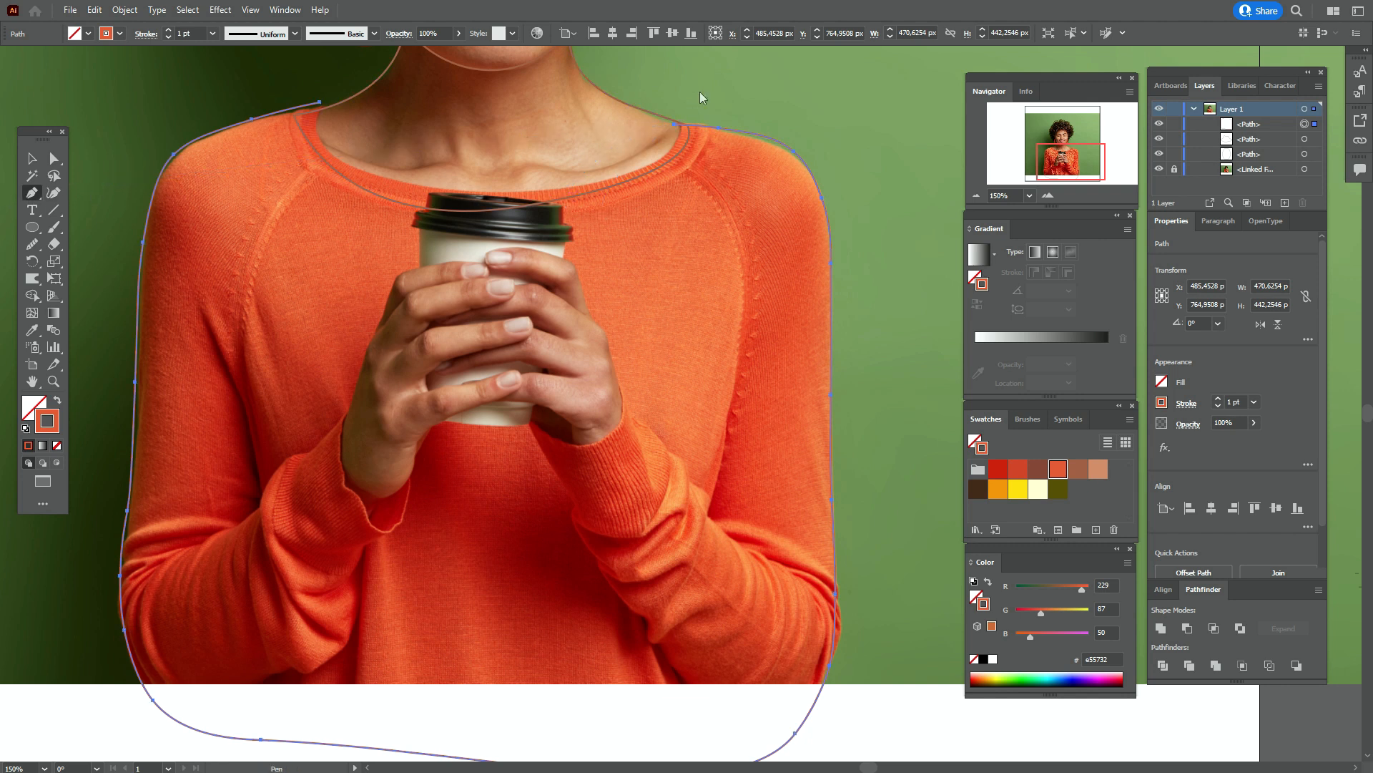
left_click_drag(676, 125, 363, 206)
left_click(535, 192)
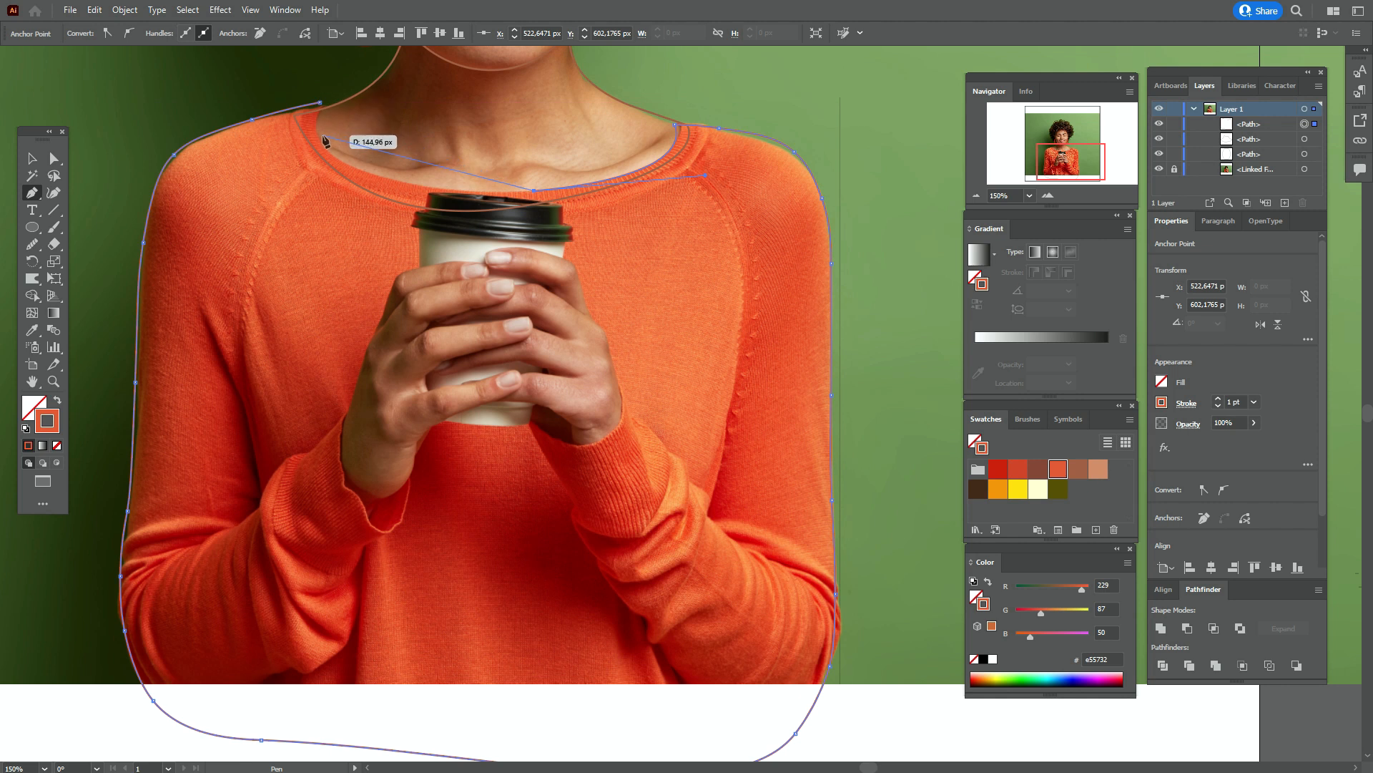
left_click_drag(318, 135, 269, 69)
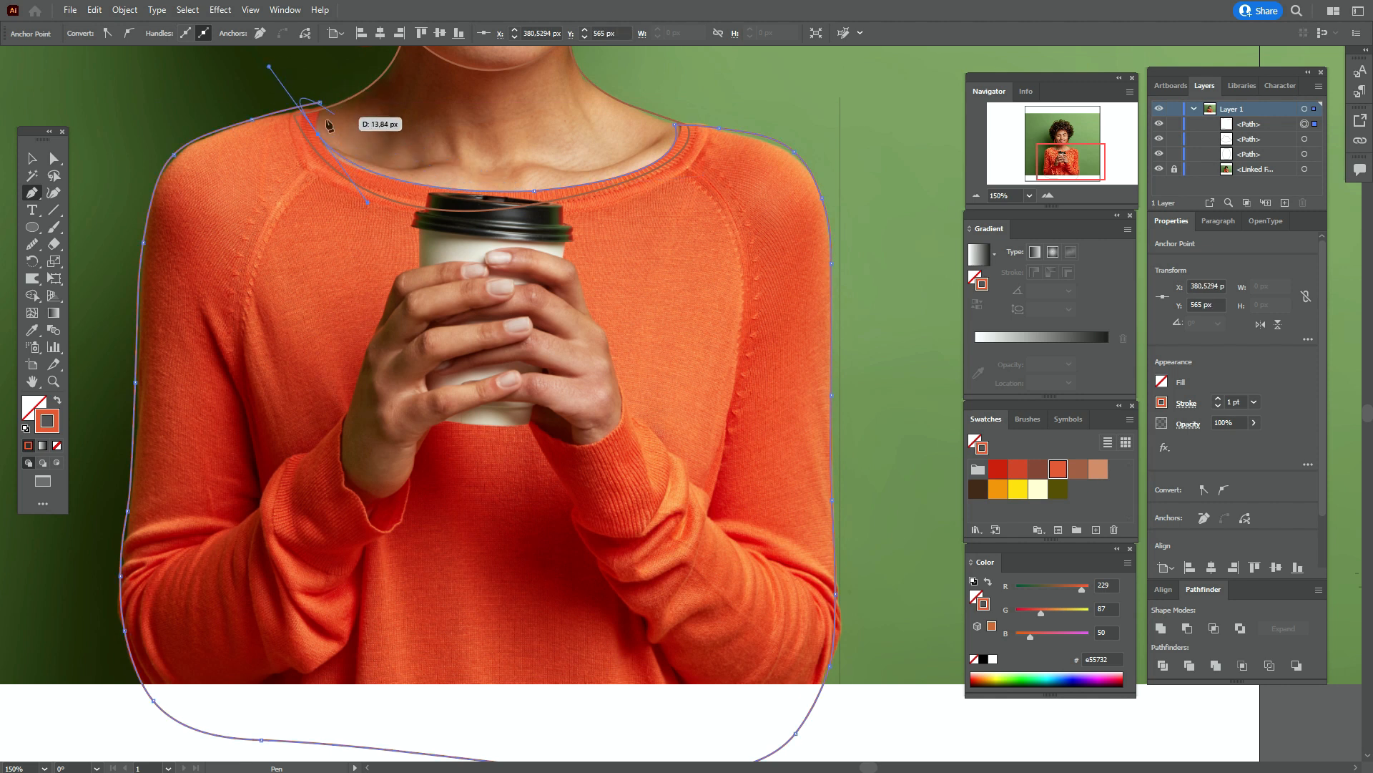
left_click(319, 136)
left_click_drag(320, 102, 331, 91)
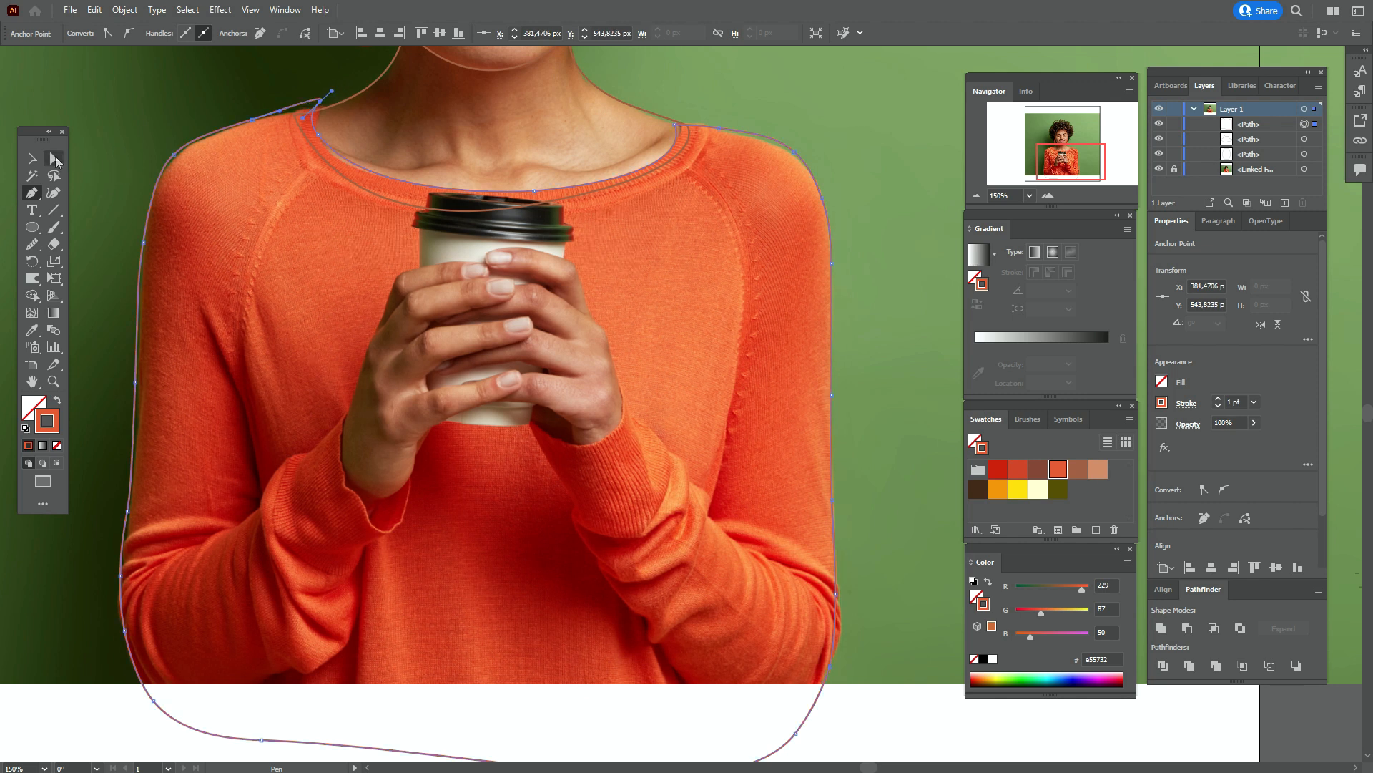
- Nudge the sweater's left neck corner point down 4 px and round the neckline's left anchor point to about 41.7 px
left_click(55, 159)
key("ctrl+shift+a")
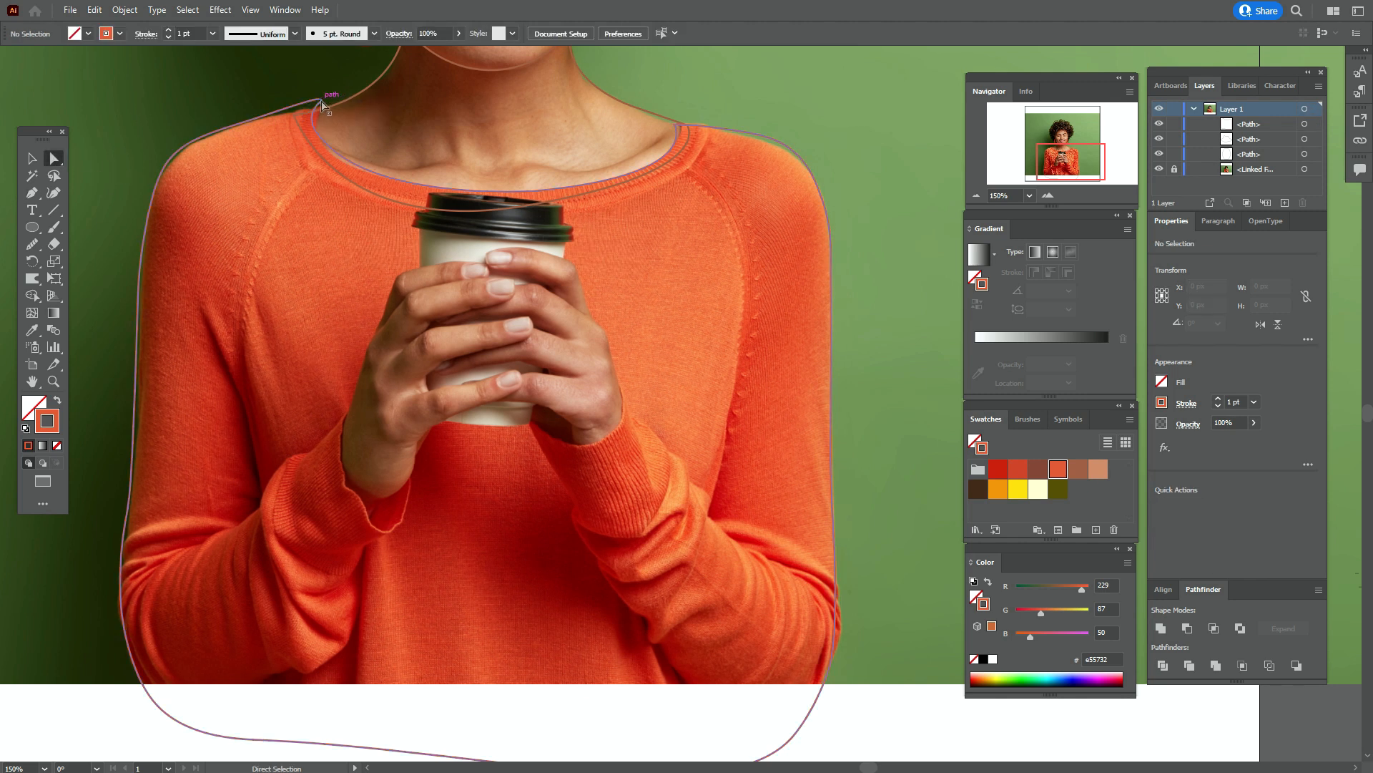
left_click(321, 104)
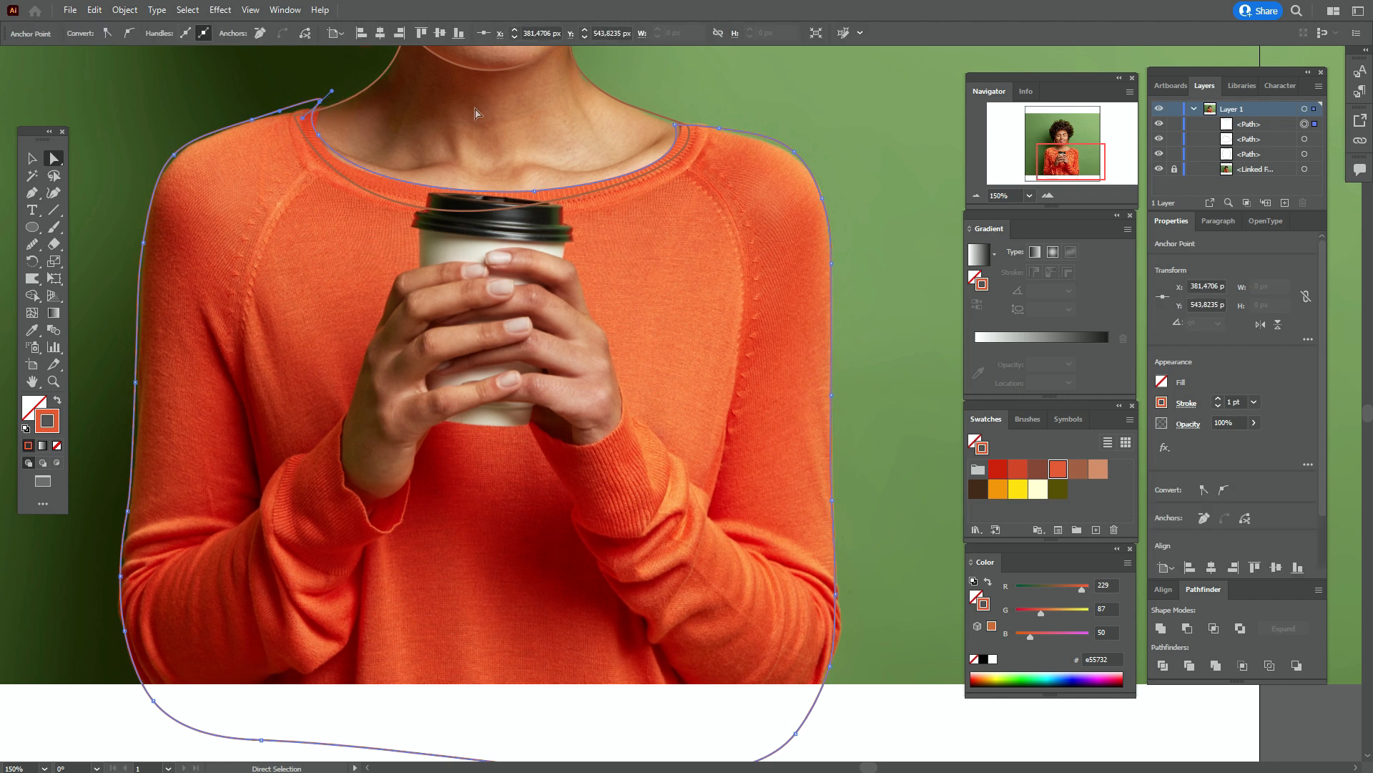
key("Down")
key("Down")
key("Down")
key("Down")
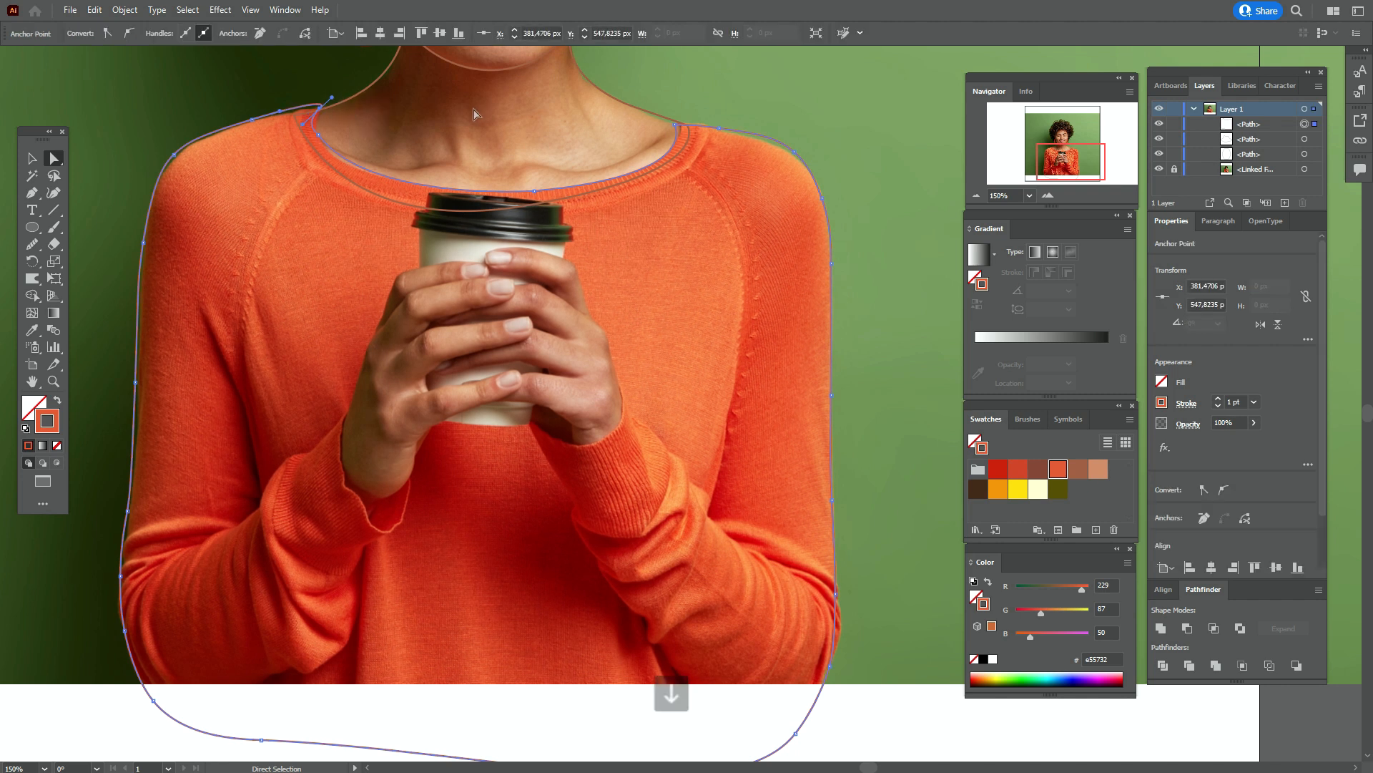
left_click(318, 134)
left_click_drag(307, 147, 242, 229)
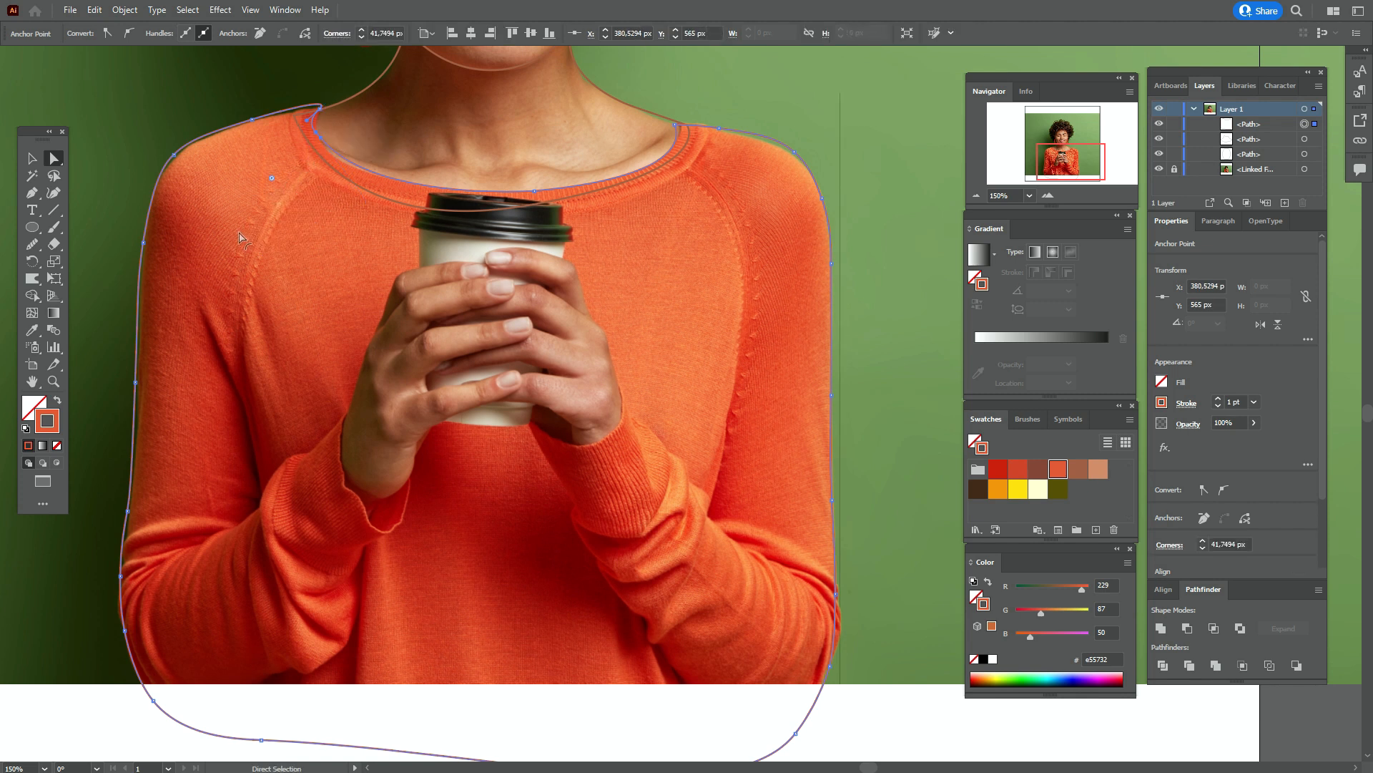
- Round the corner at the neckline's right end to about 4.6 px and deselect the sweater path
left_click(535, 192)
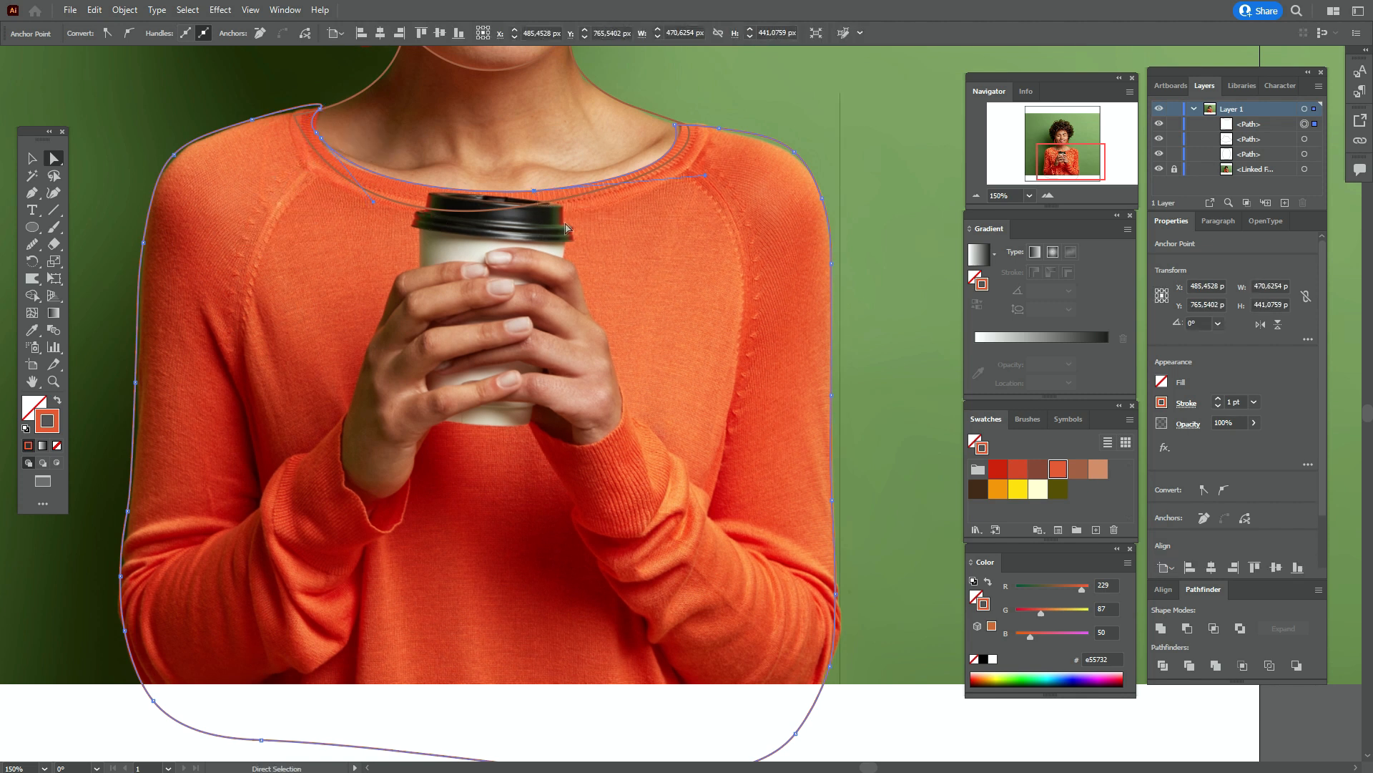
left_click(676, 130)
left_click_drag(686, 135, 683, 136)
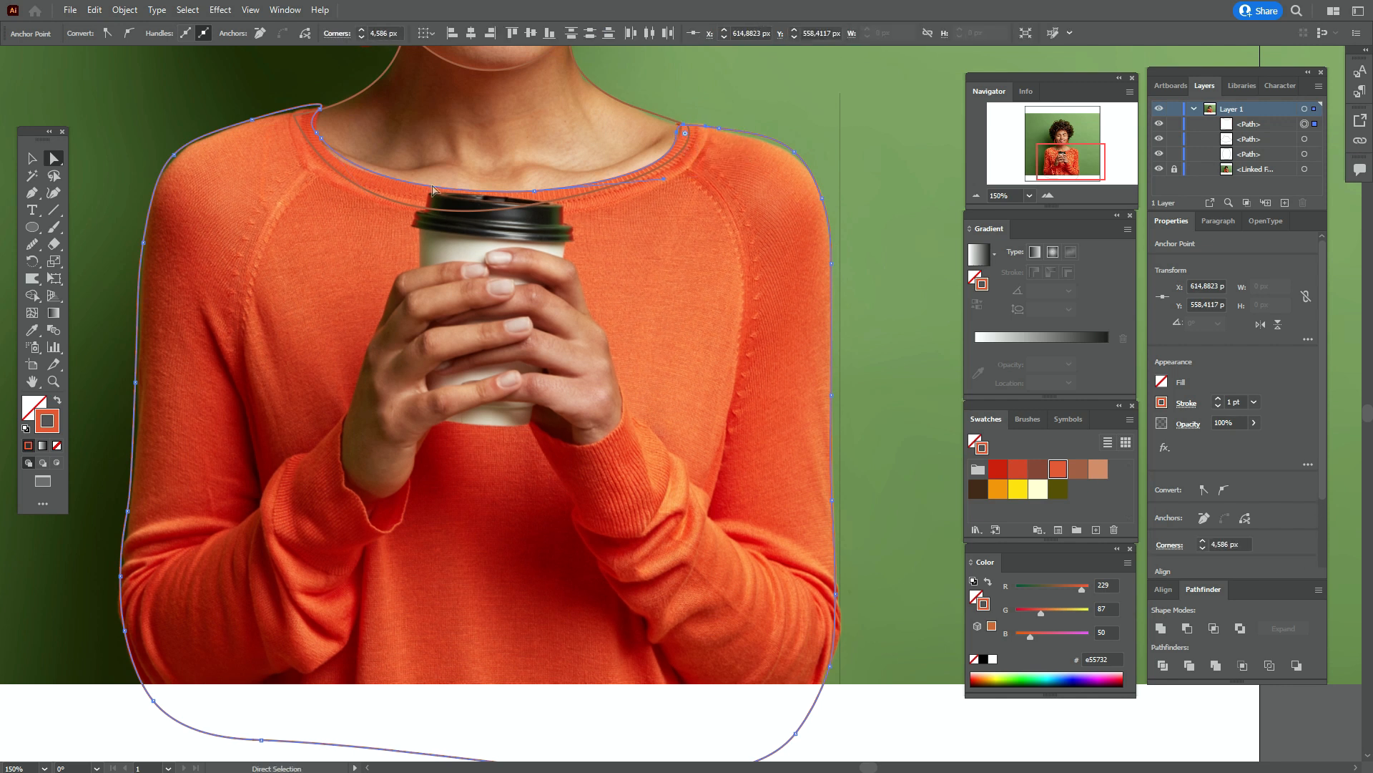
left_click(26, 156)
key("ctrl+shift+a")
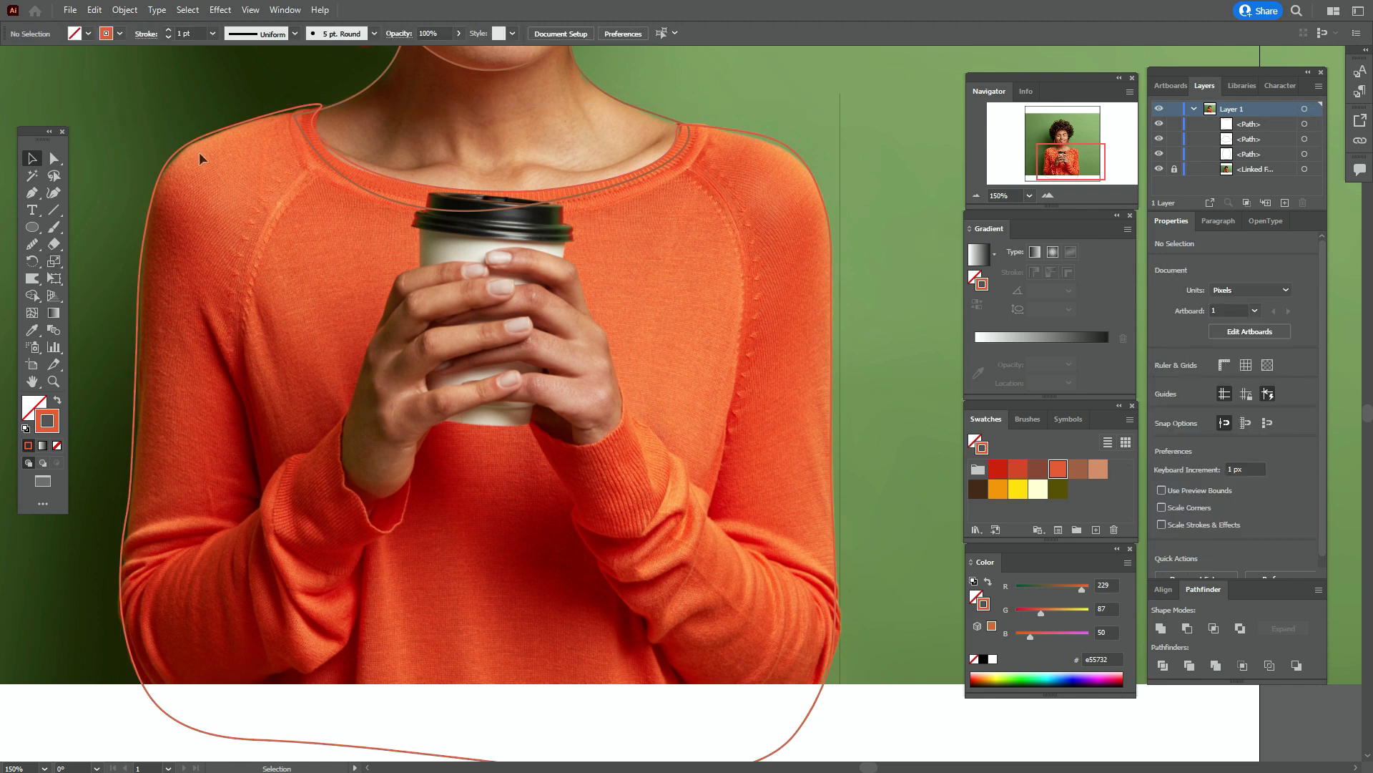
- Select the face and neck paths and swap their fill and stroke to get a brown #a25d40 fill without stroke
left_click(32, 382)
left_click_drag(341, 182, 309, 434)
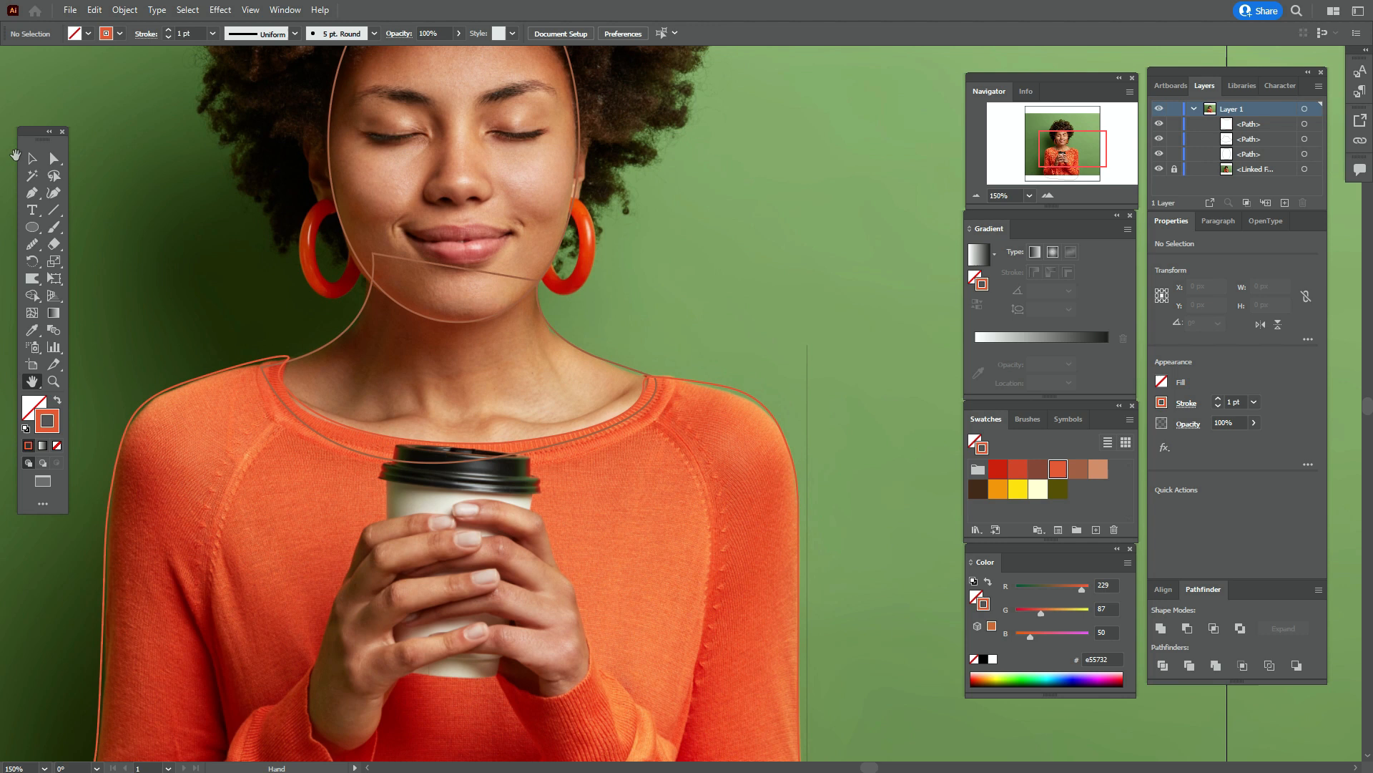
left_click(31, 159)
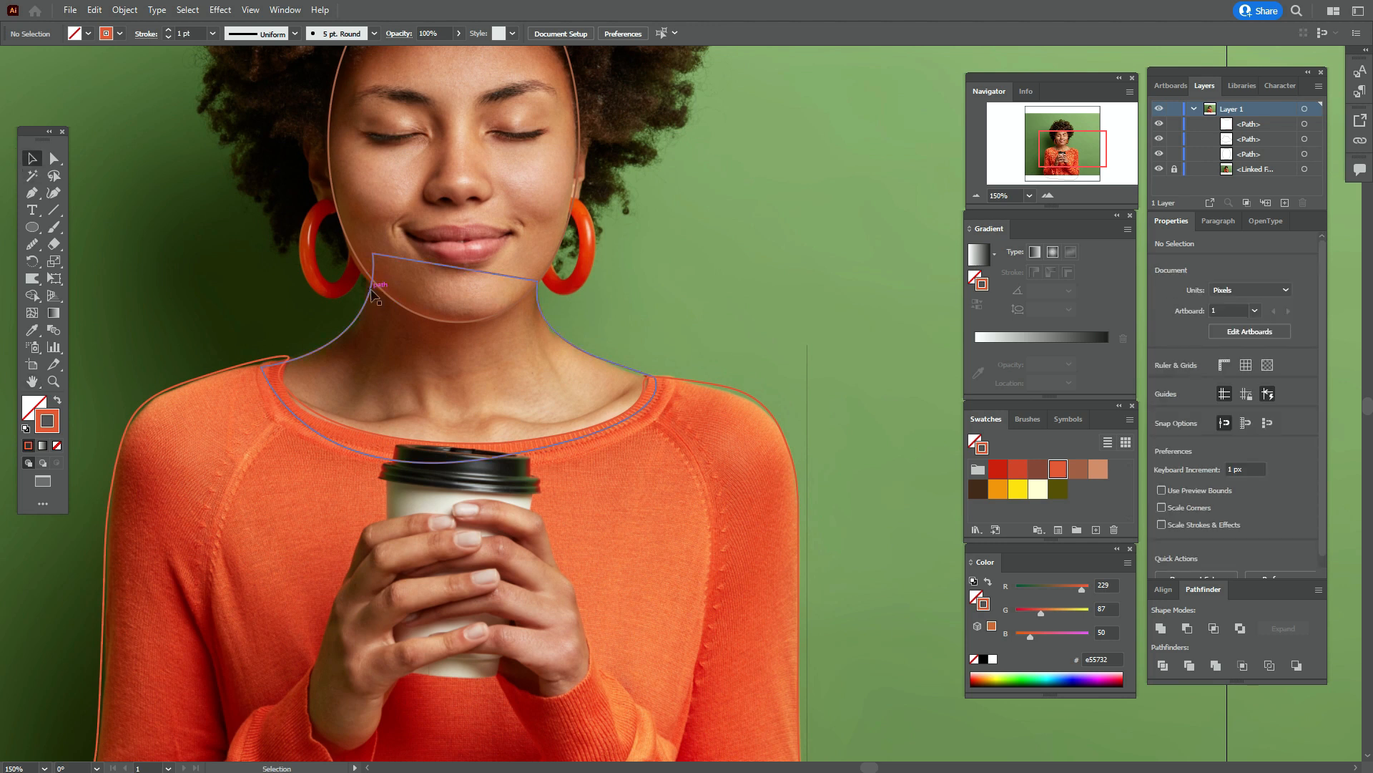
left_click(368, 295)
left_click(370, 272, "shift")
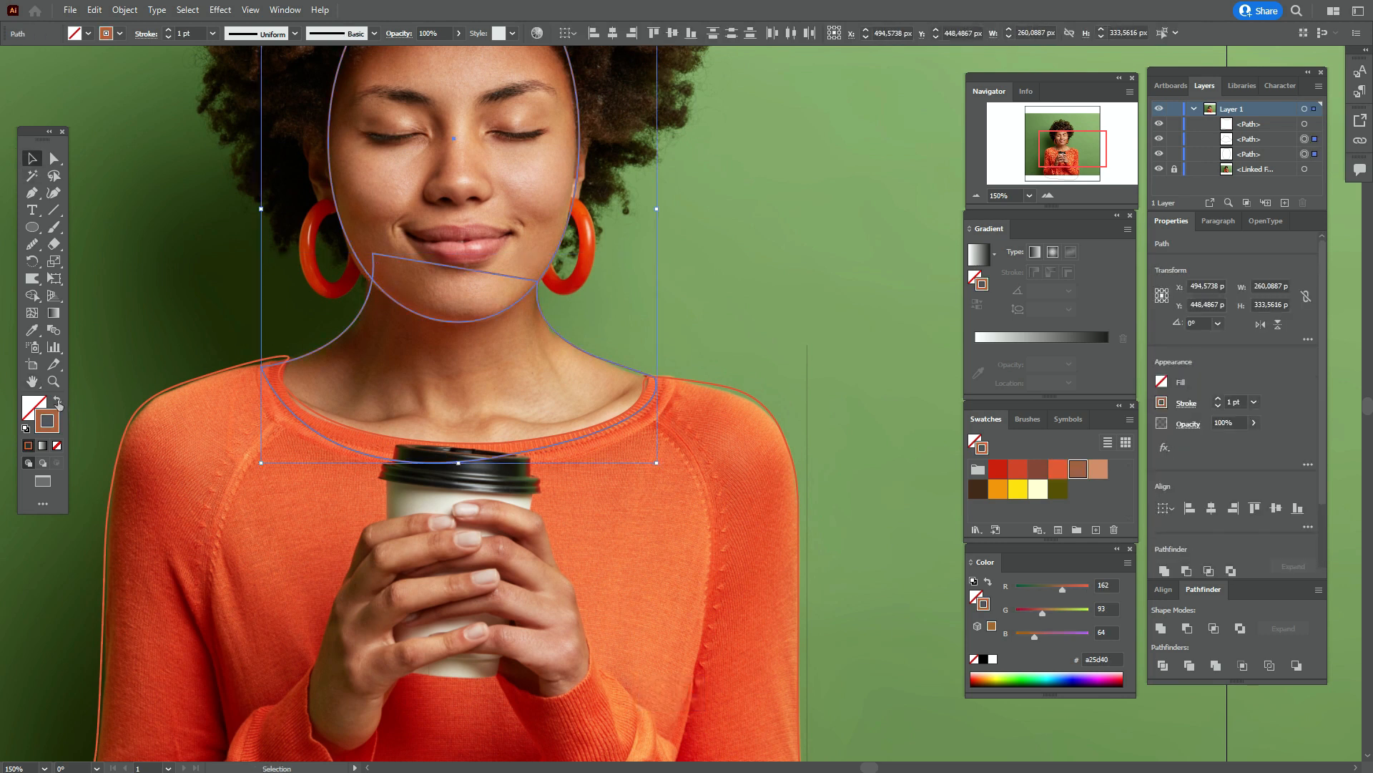
left_click(58, 405)
left_click(137, 312)
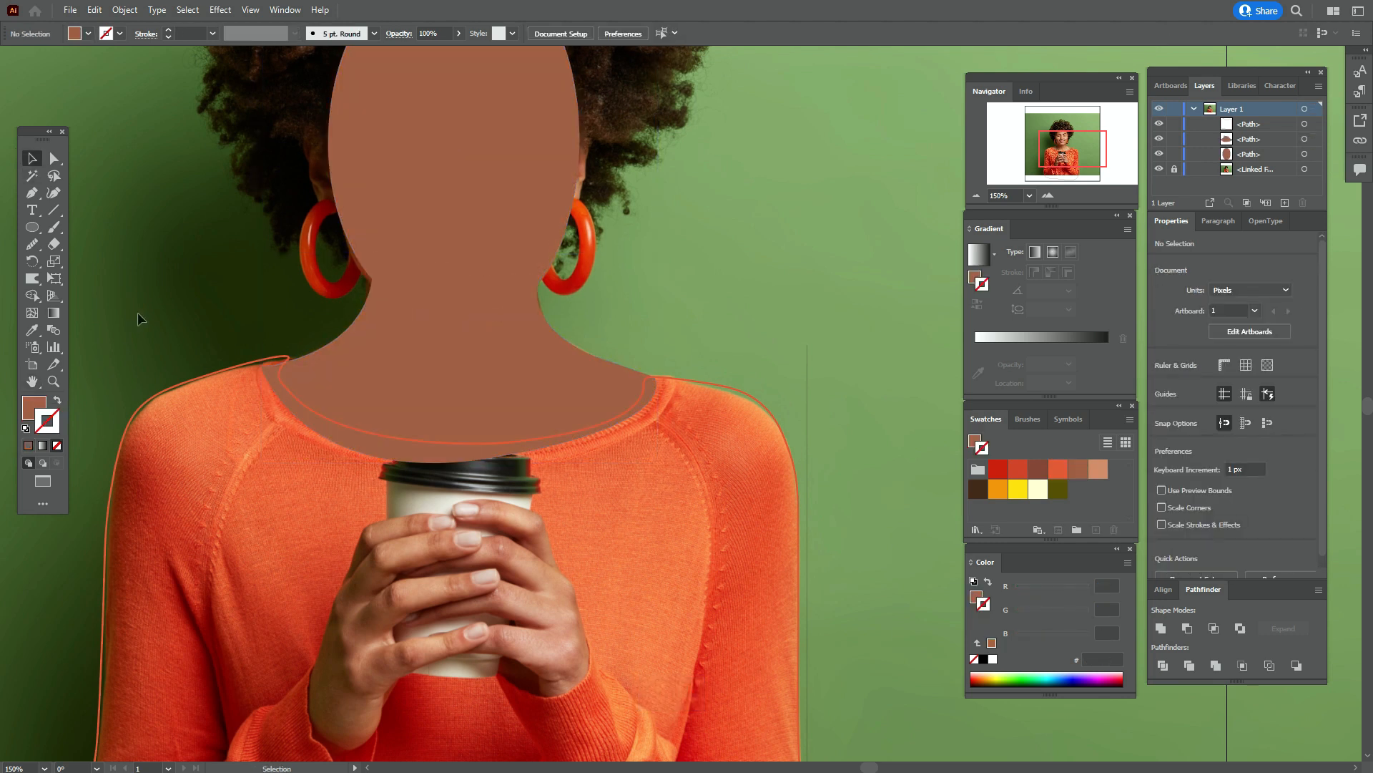
- Swap the sweater's fill and stroke so it has an orange #e55732 fill and no stroke, and check the whole shape
left_click(188, 383)
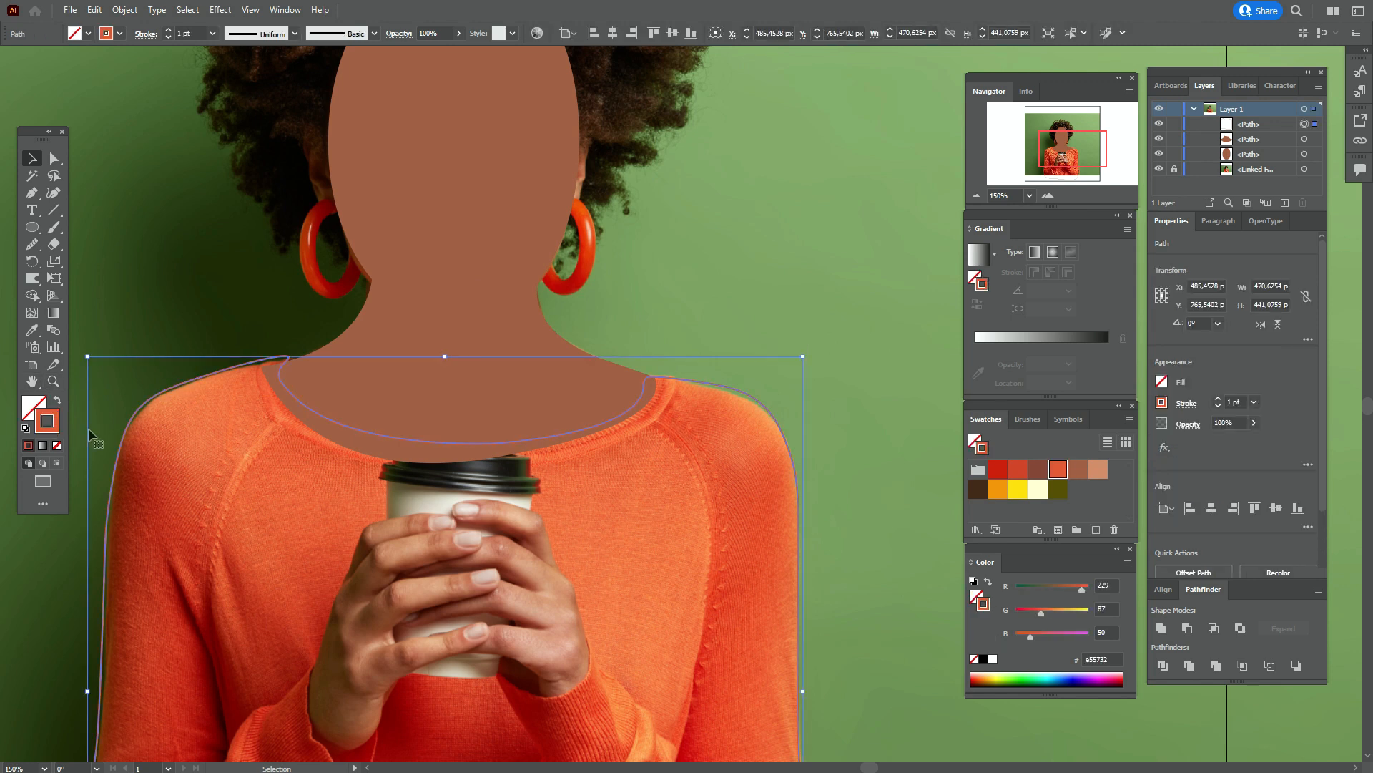
left_click(59, 405)
key("ctrl+shift+a")
left_click(32, 381)
left_click_drag(272, 559, 293, 387)
left_click_drag(269, 252, 287, 284)
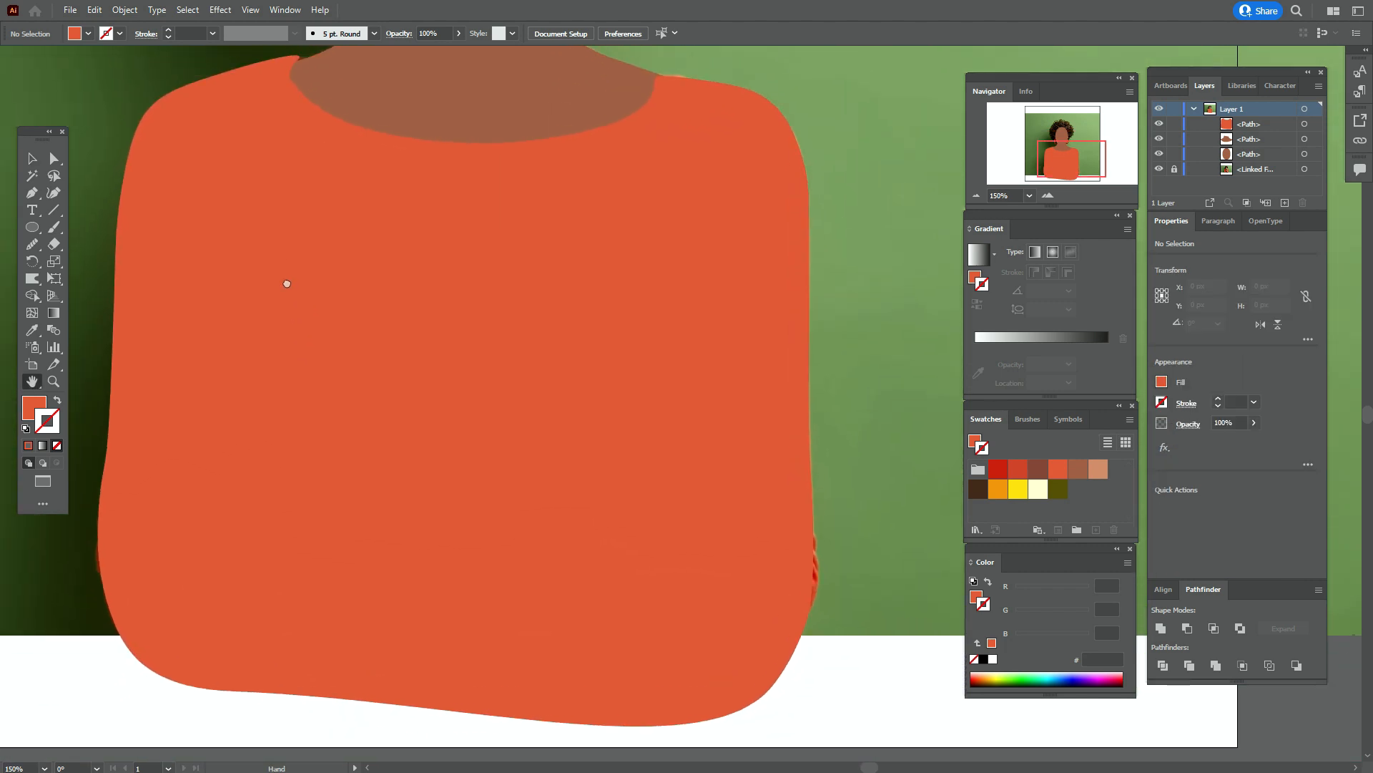
- Swap the sweater's fill and stroke back to an unfilled orange outline and deselect it
left_click(30, 156)
left_click(208, 272)
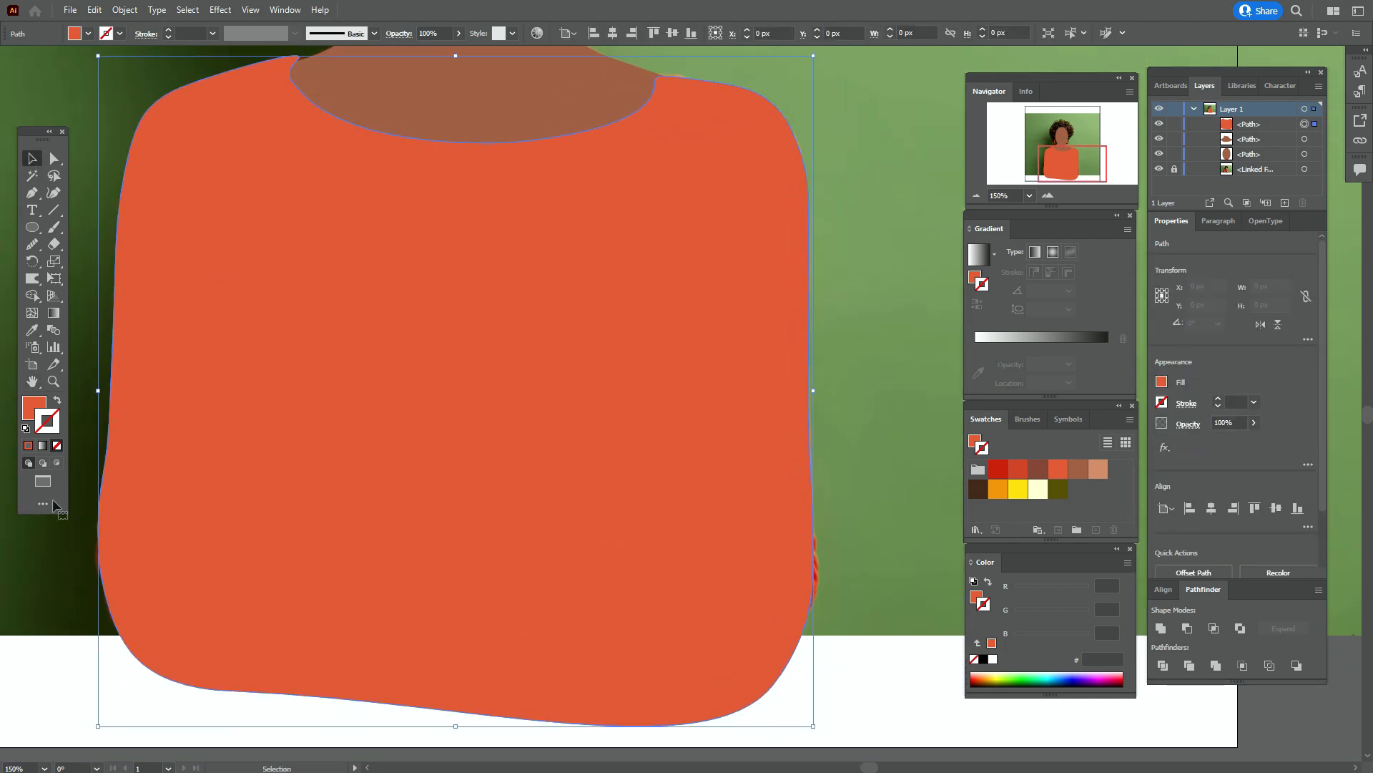
left_click(58, 402)
left_click(58, 671)
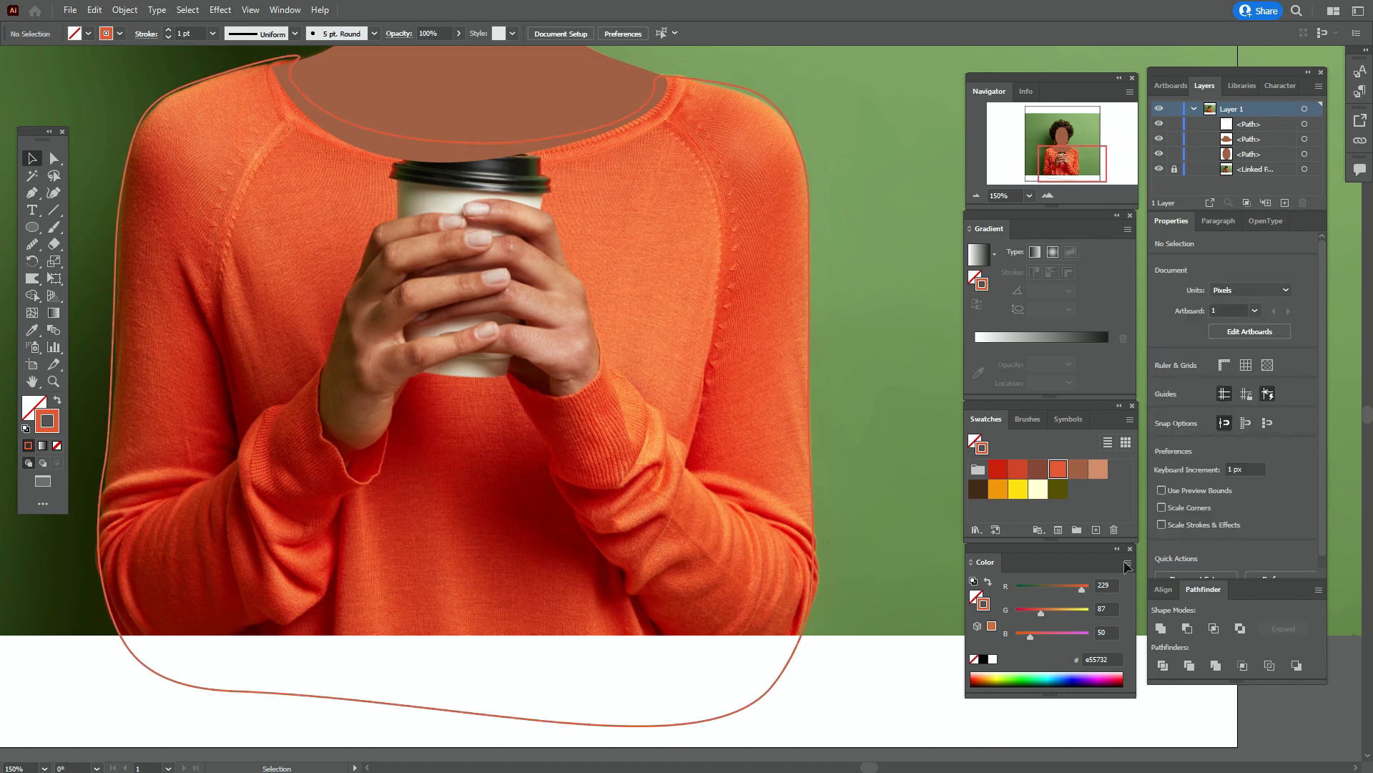
- With the Pen tool and a red #d14226 stroke, trace the left forearm's upper edge from the elbow to the wrist and around the cuff opening
left_click(1009, 474)
left_click(1017, 473)
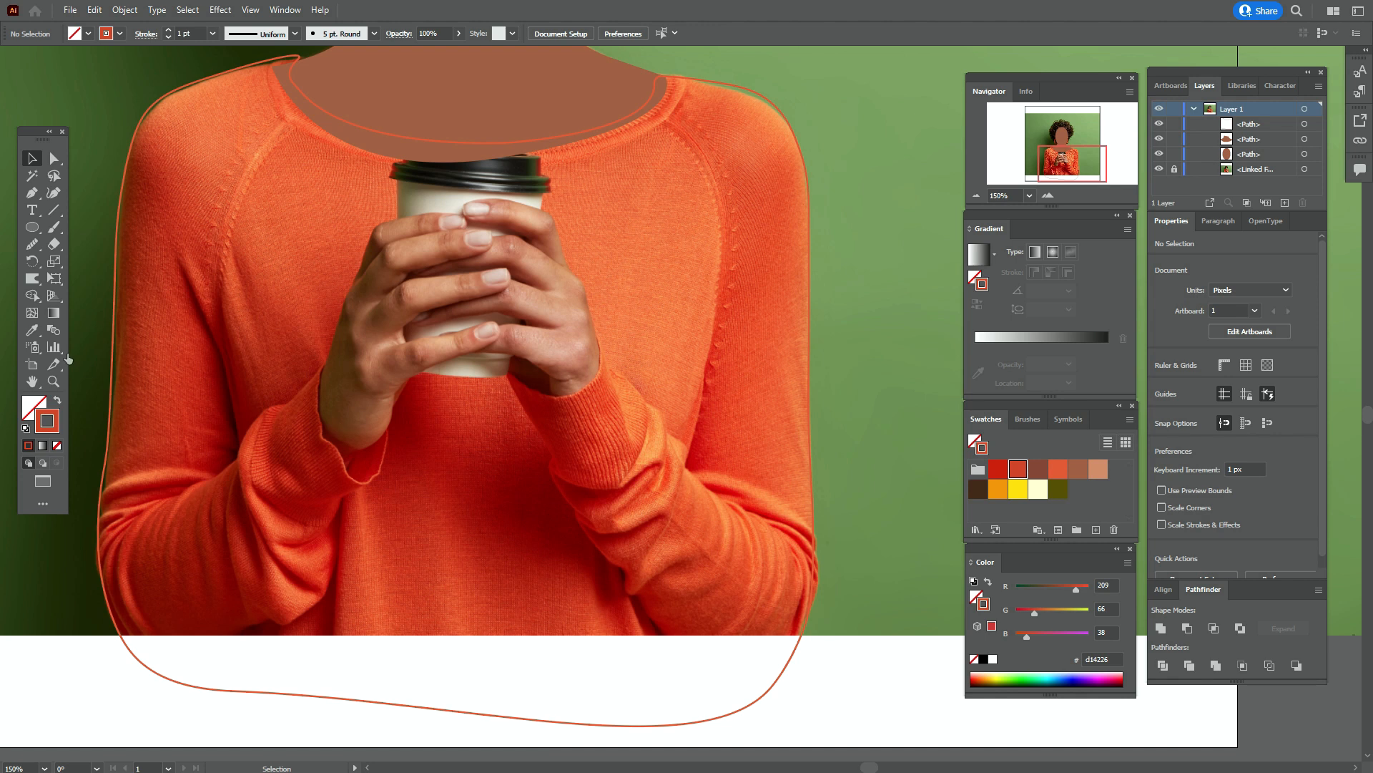
left_click(31, 196)
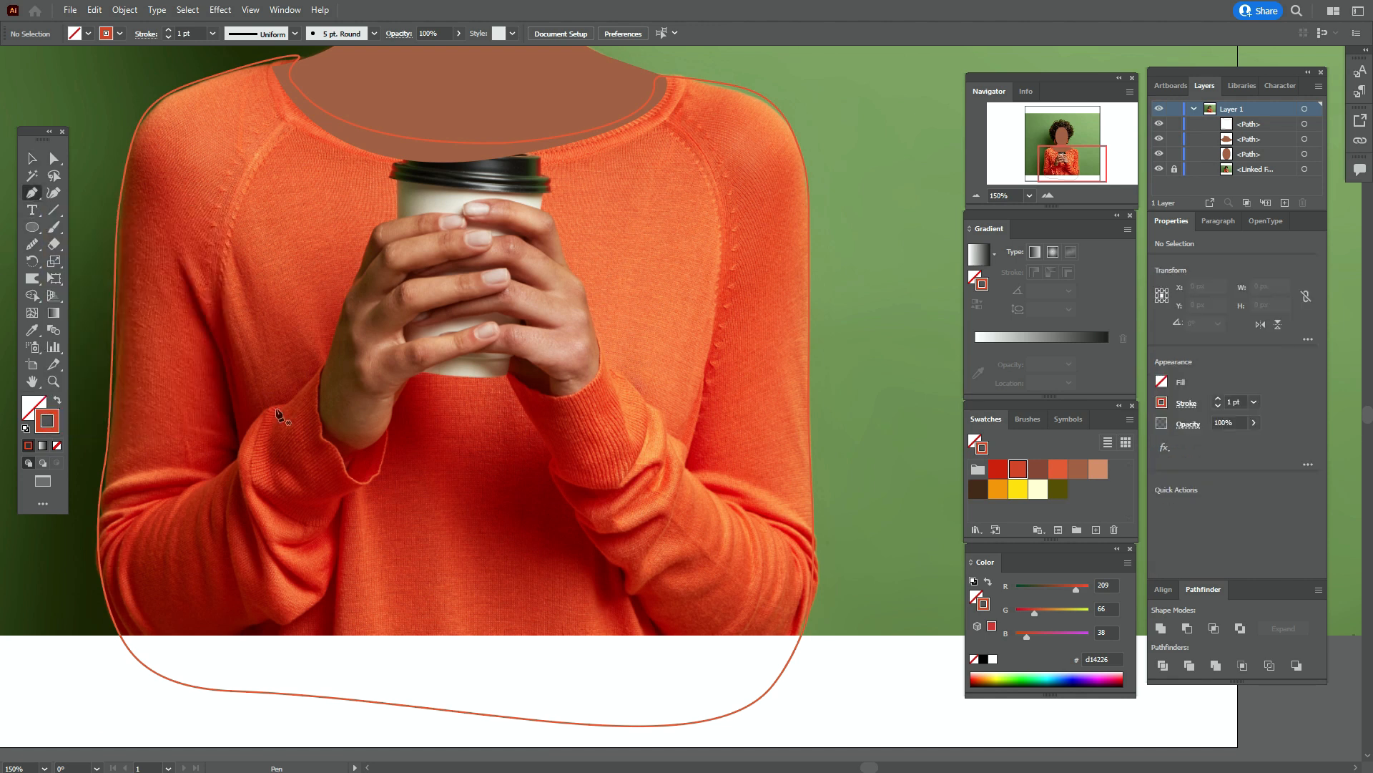
left_click(106, 521)
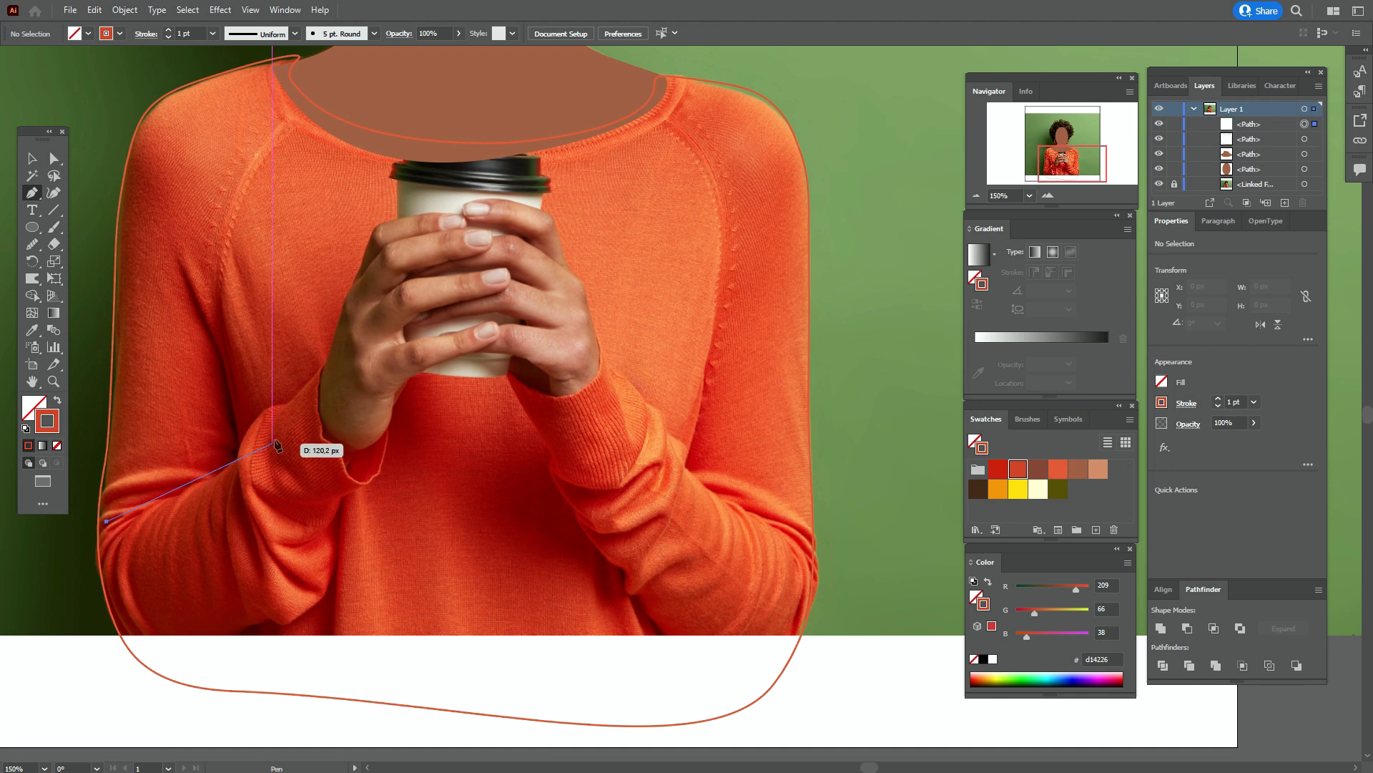
left_click_drag(326, 366, 522, 294)
left_click(326, 366)
left_click_drag(359, 449, 419, 463)
left_click(359, 449)
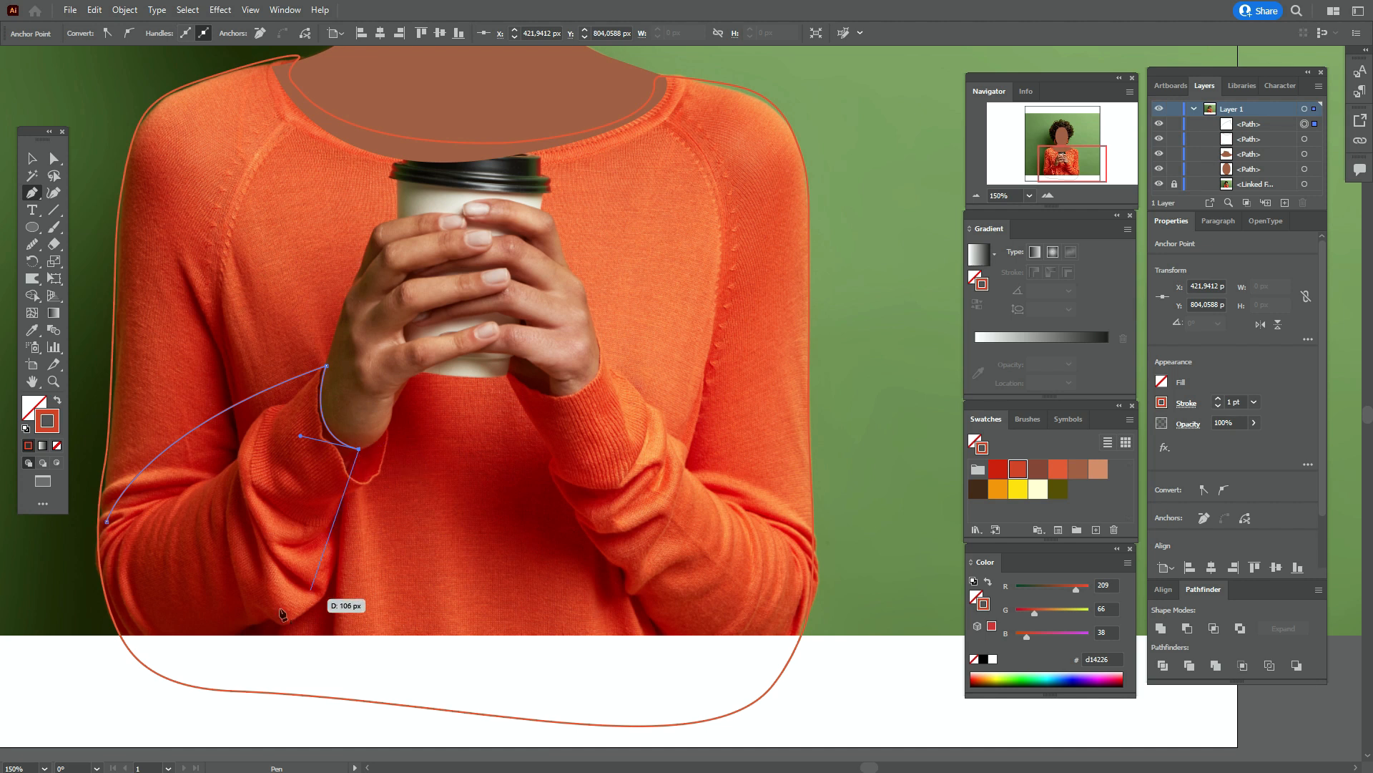
- Continue the forearm path down to the sleeve's underside below the photo, and curve it back up to just inside the cuff's lower end
left_click_drag(220, 647, 76, 658)
left_click(220, 647)
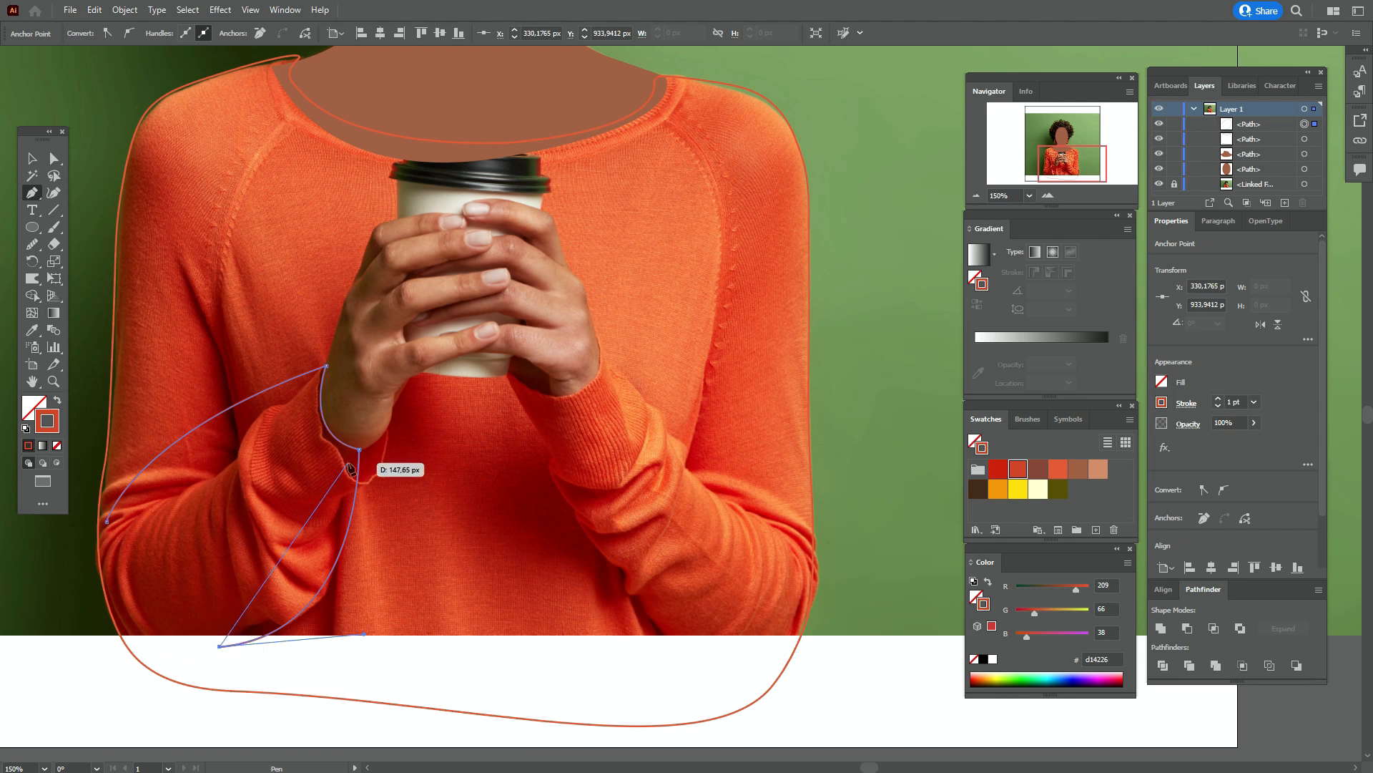
left_click_drag(359, 450, 352, 441)
left_click_drag(429, 329, 378, 291)
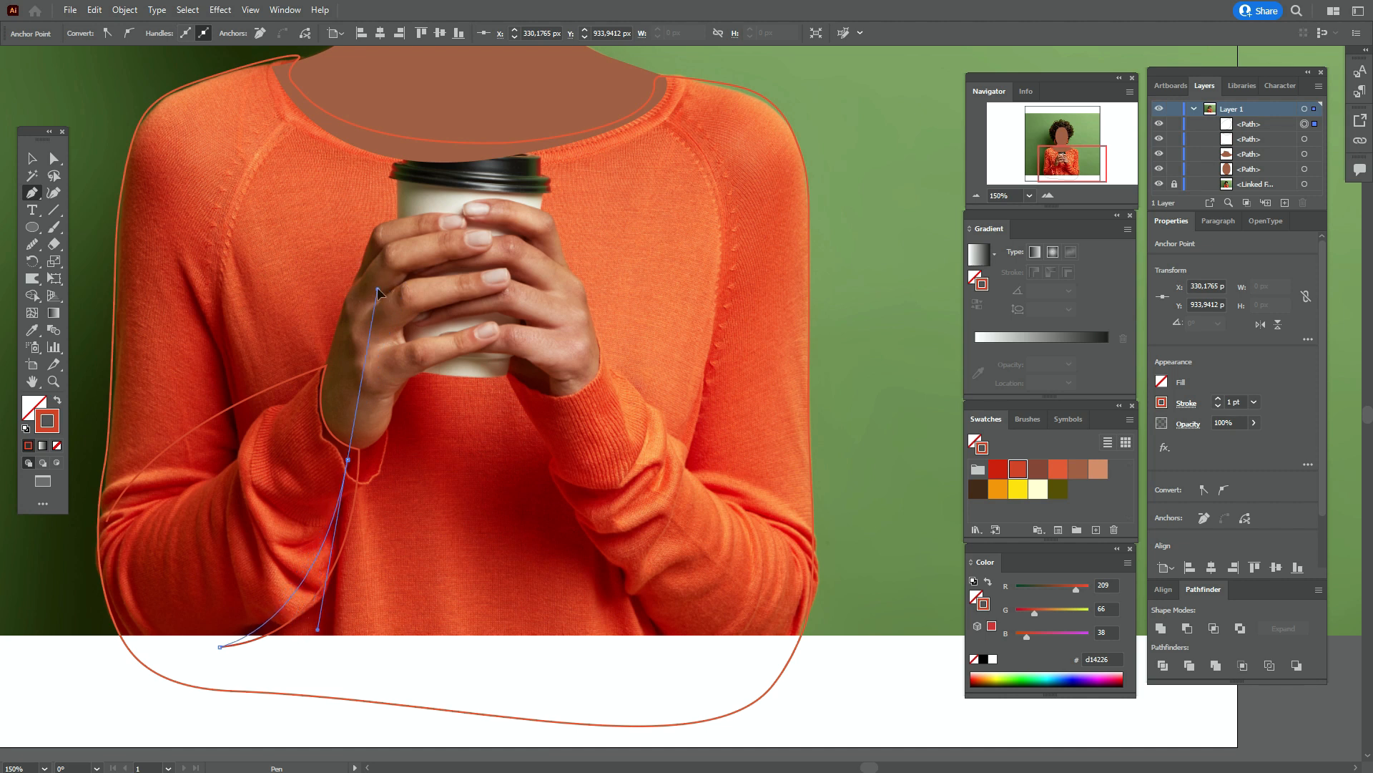
left_click(348, 459)
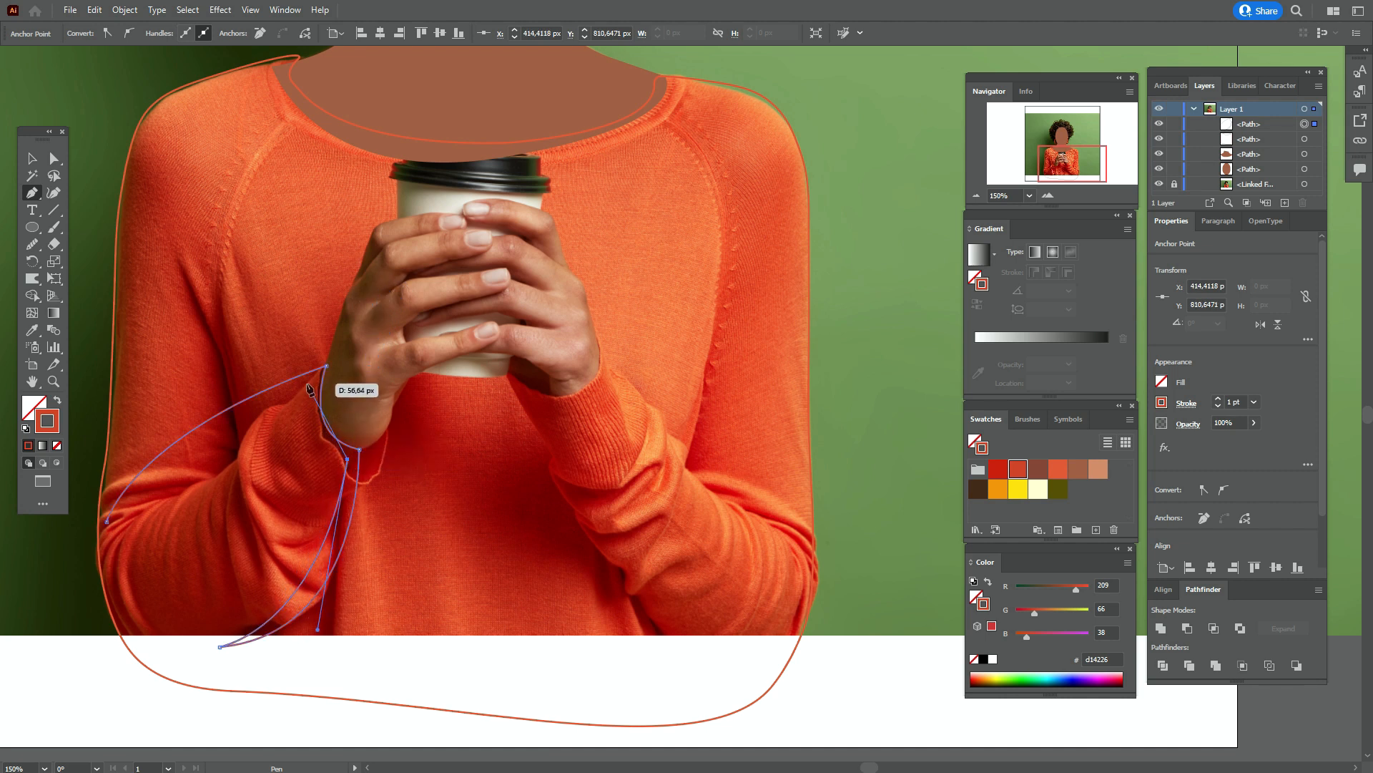
- Run the path back along the inner side of the cuff and down the forearm, closing it at the elbow as a narrow shape
left_click_drag(306, 391, 308, 337)
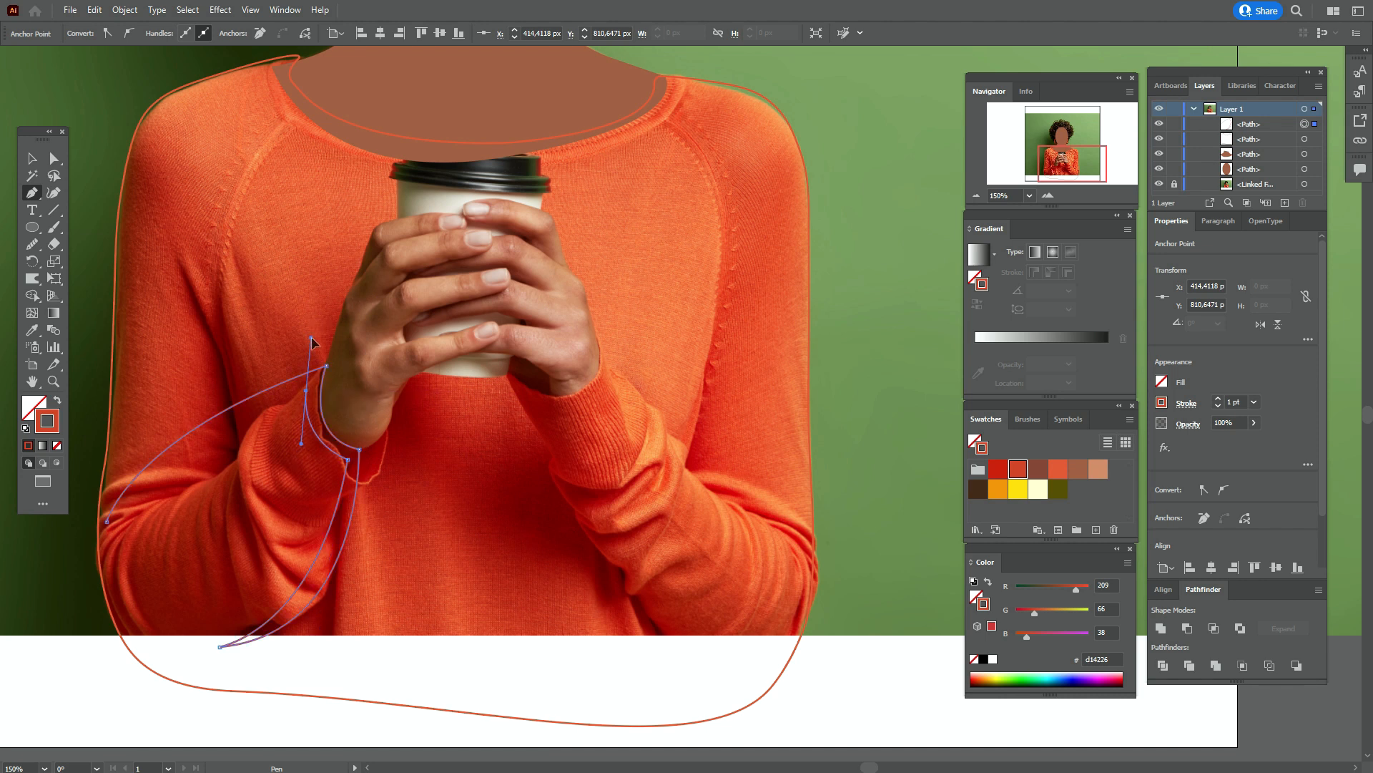
left_click(306, 392)
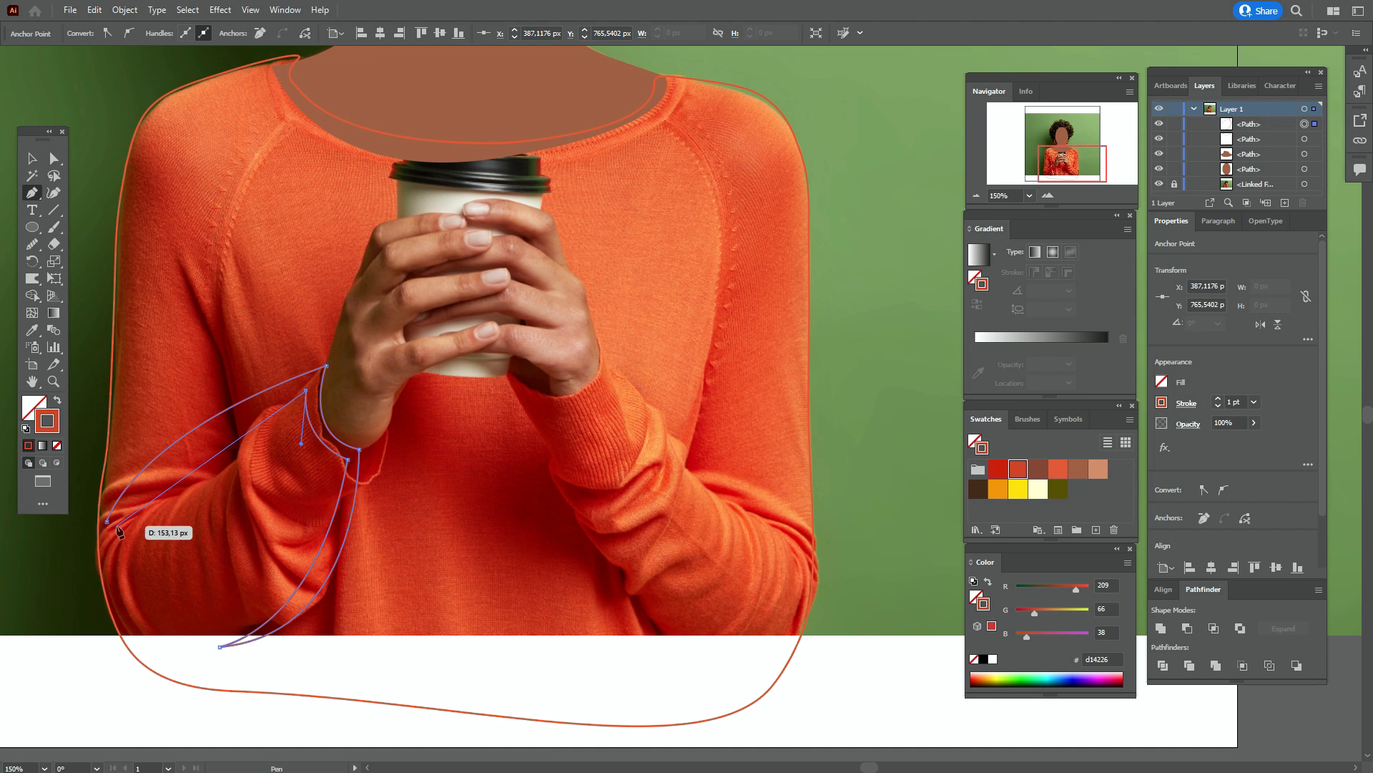
left_click_drag(107, 521, 102, 637)
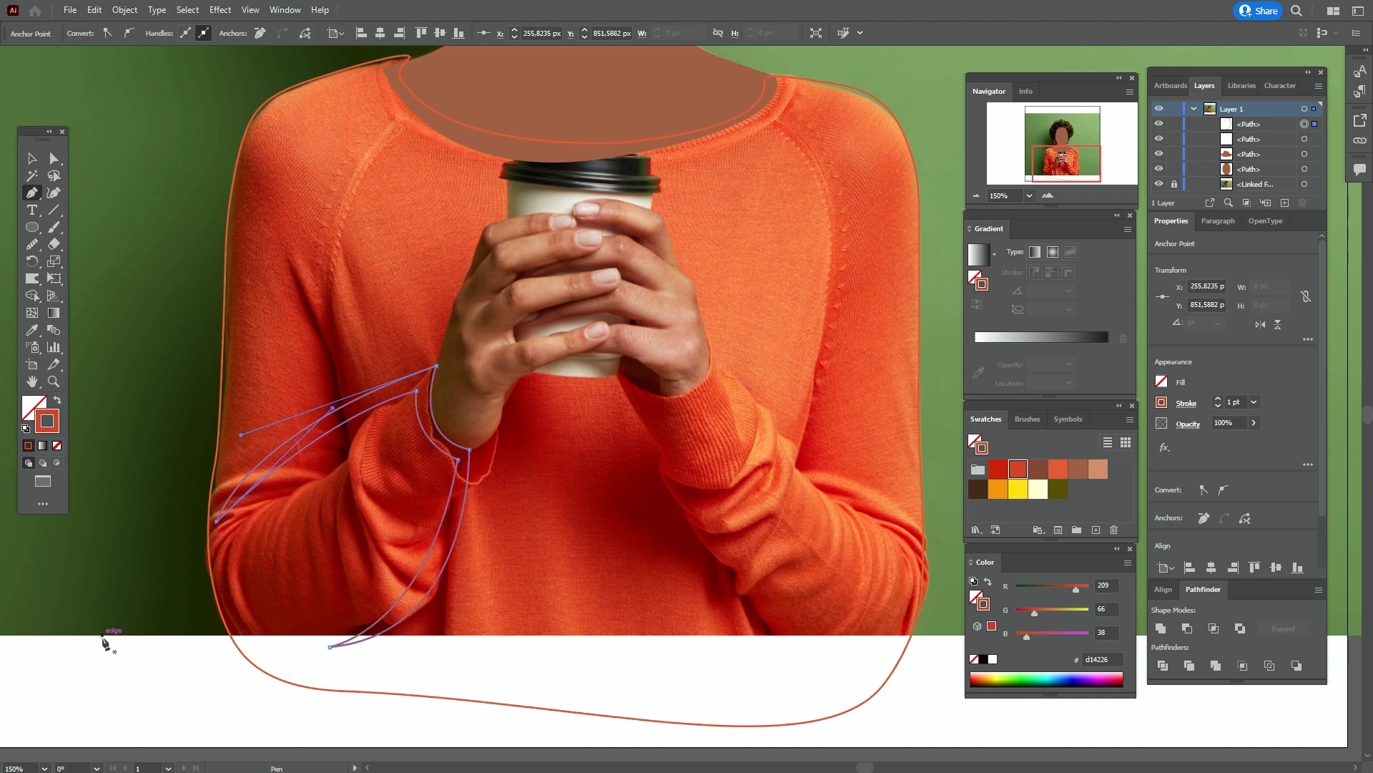
- Deselect the forearm path and draw a thin curved fold shape about 100 px tall, from mid-sleeve down to the forearm's upper edge
left_click(54, 158)
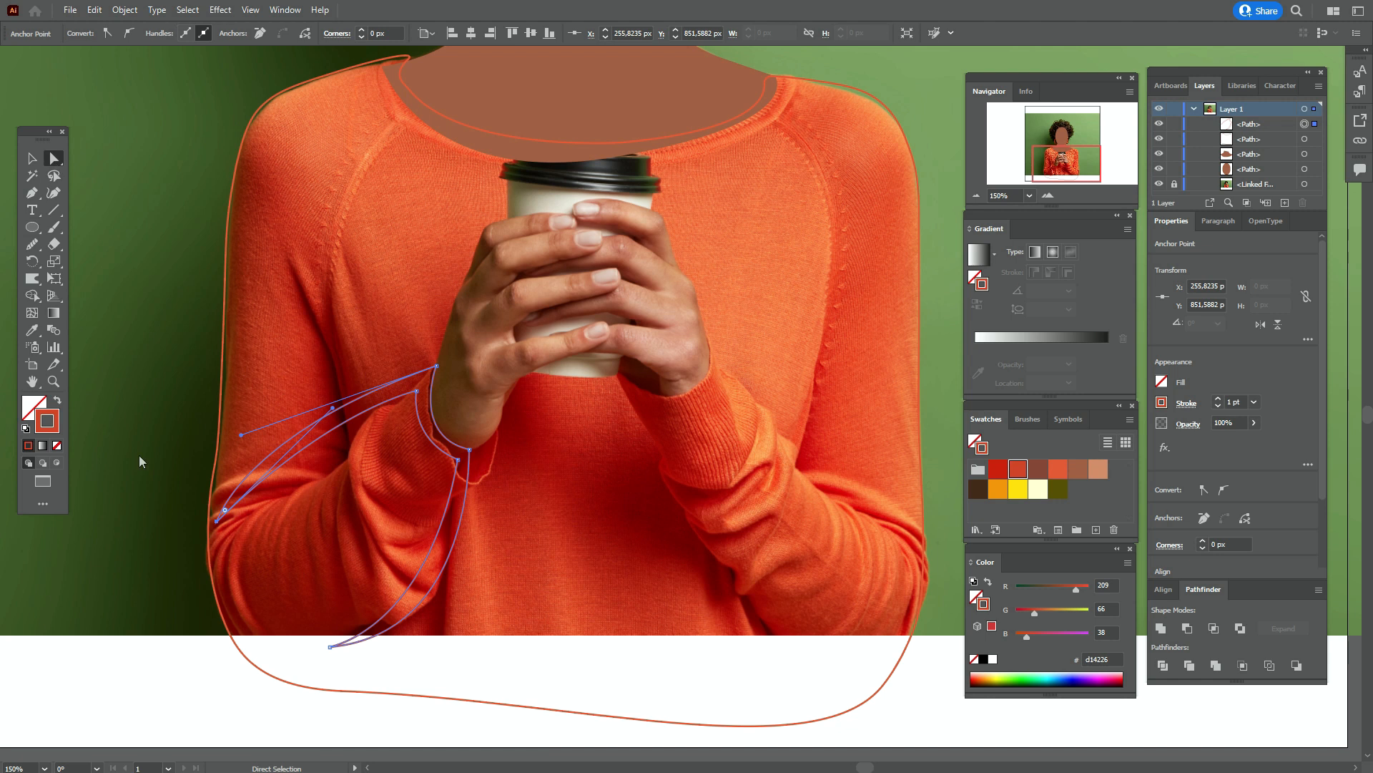
left_click(147, 664)
left_click(33, 382)
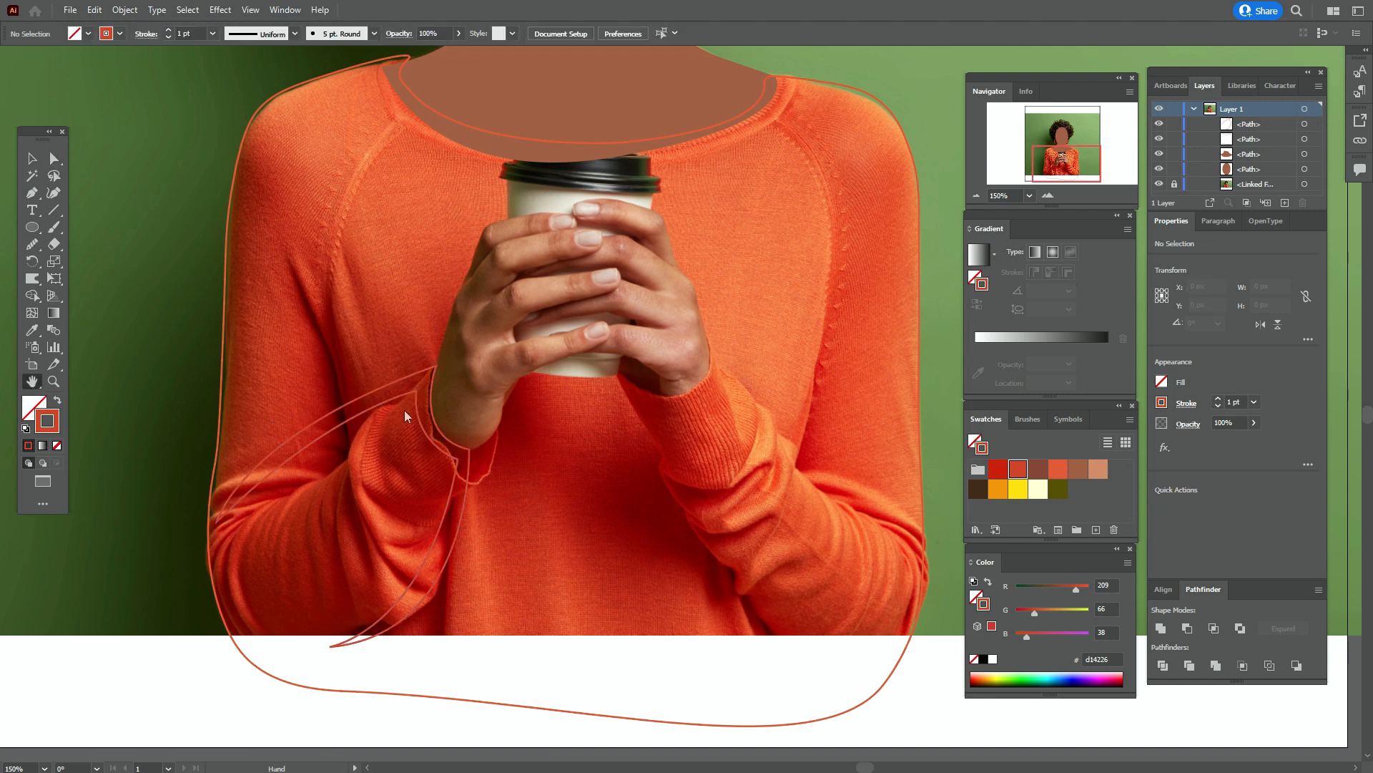
left_click_drag(414, 407, 383, 491)
left_click(32, 159)
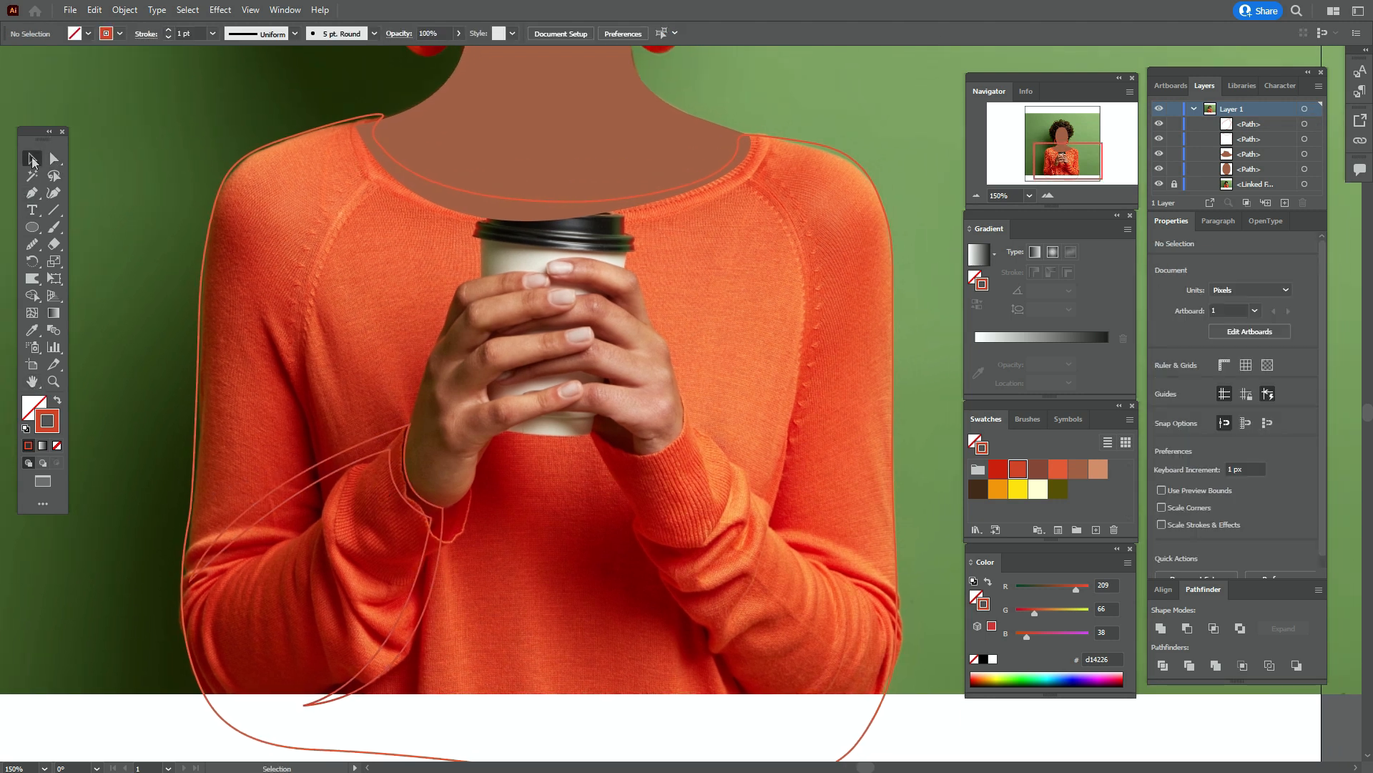
left_click(32, 193)
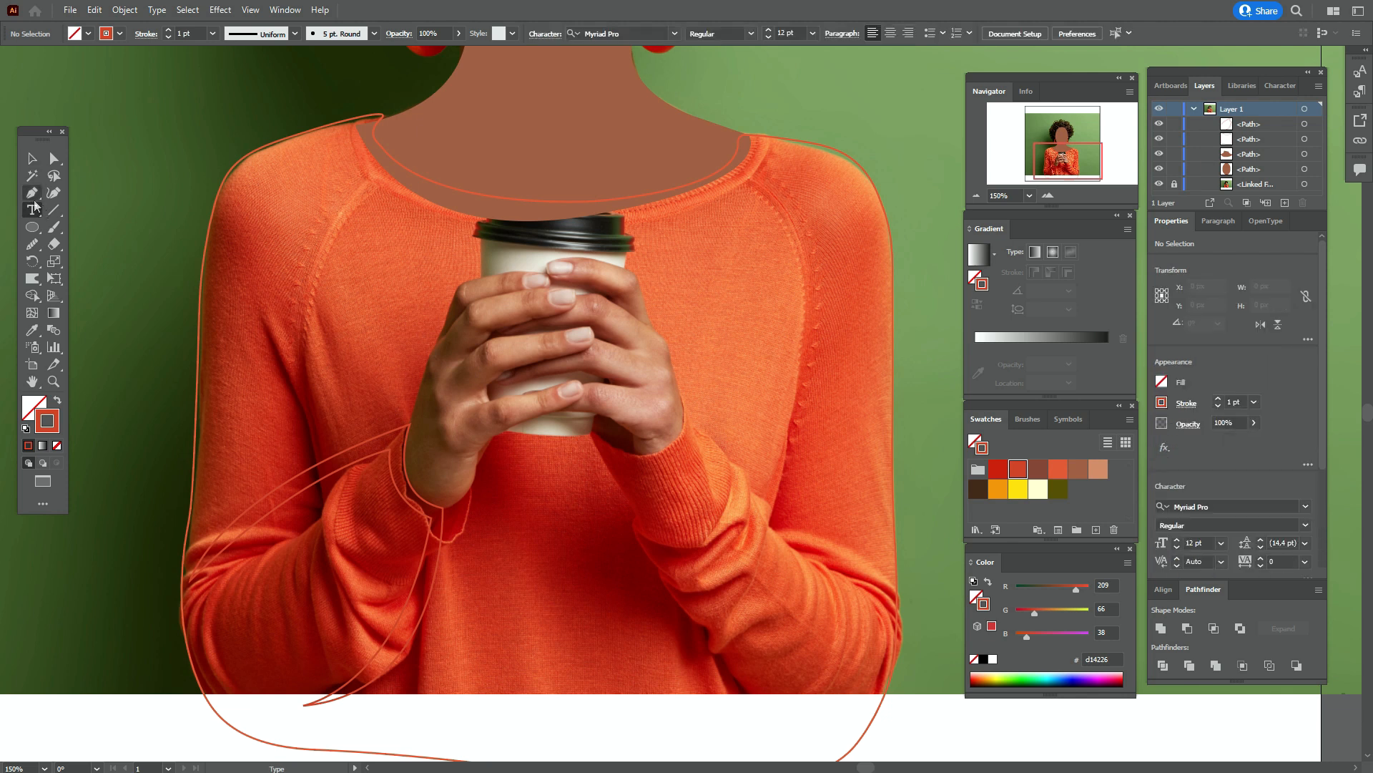
left_click(287, 322)
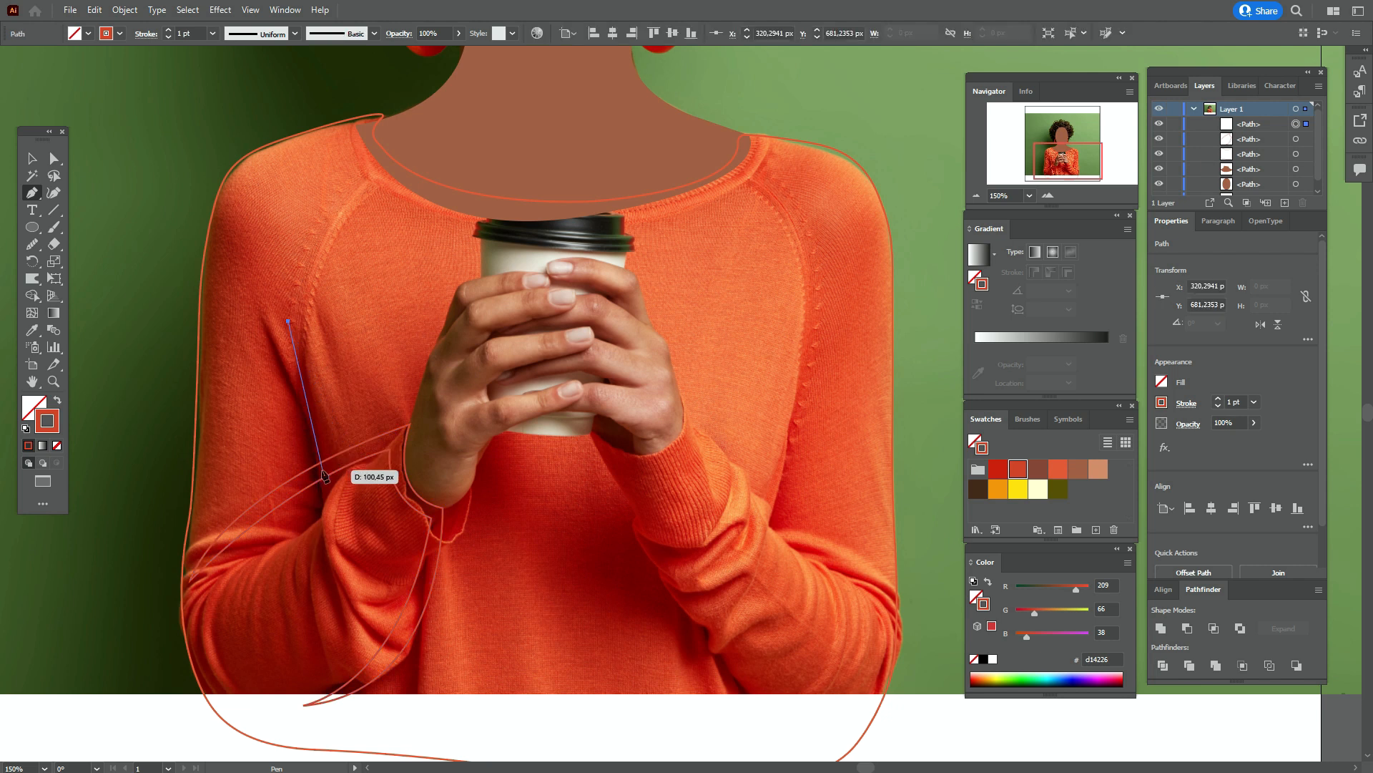
left_click_drag(325, 467, 286, 322)
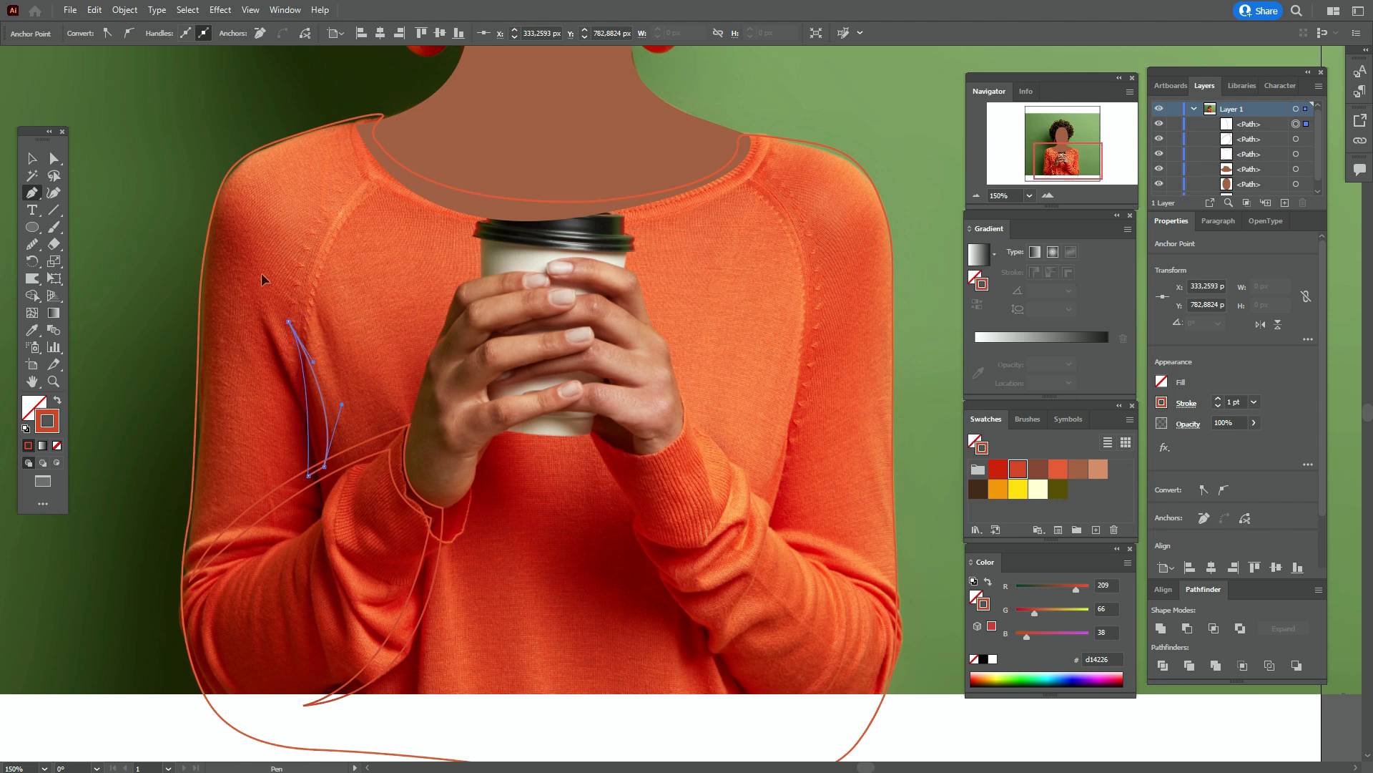
left_click_drag(255, 239, 253, 241)
- Rotate the fold shape about 4°, then swap the fold and forearm shapes' red strokes to solid fills and deselect them
left_click(30, 158)
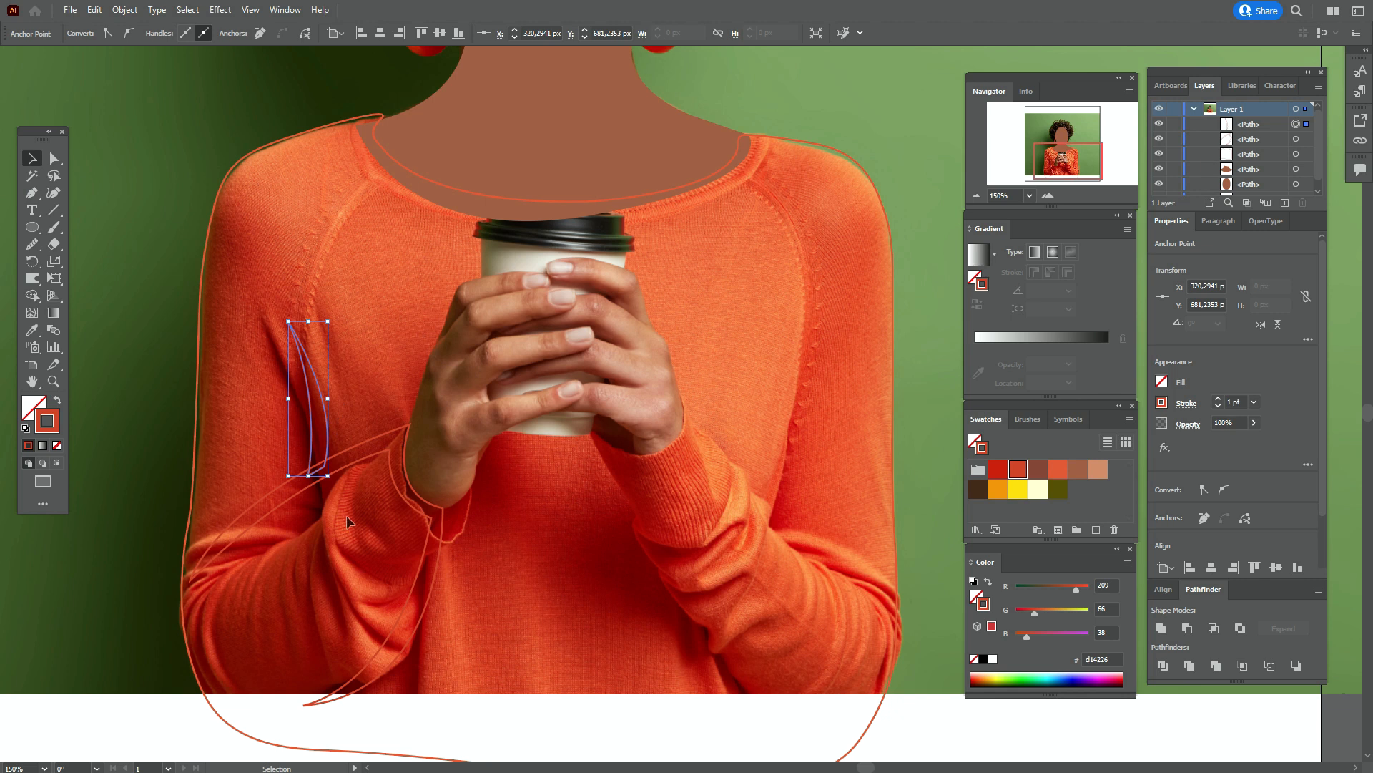
left_click_drag(333, 481, 326, 448)
left_click(354, 477, "shift")
left_click(57, 400)
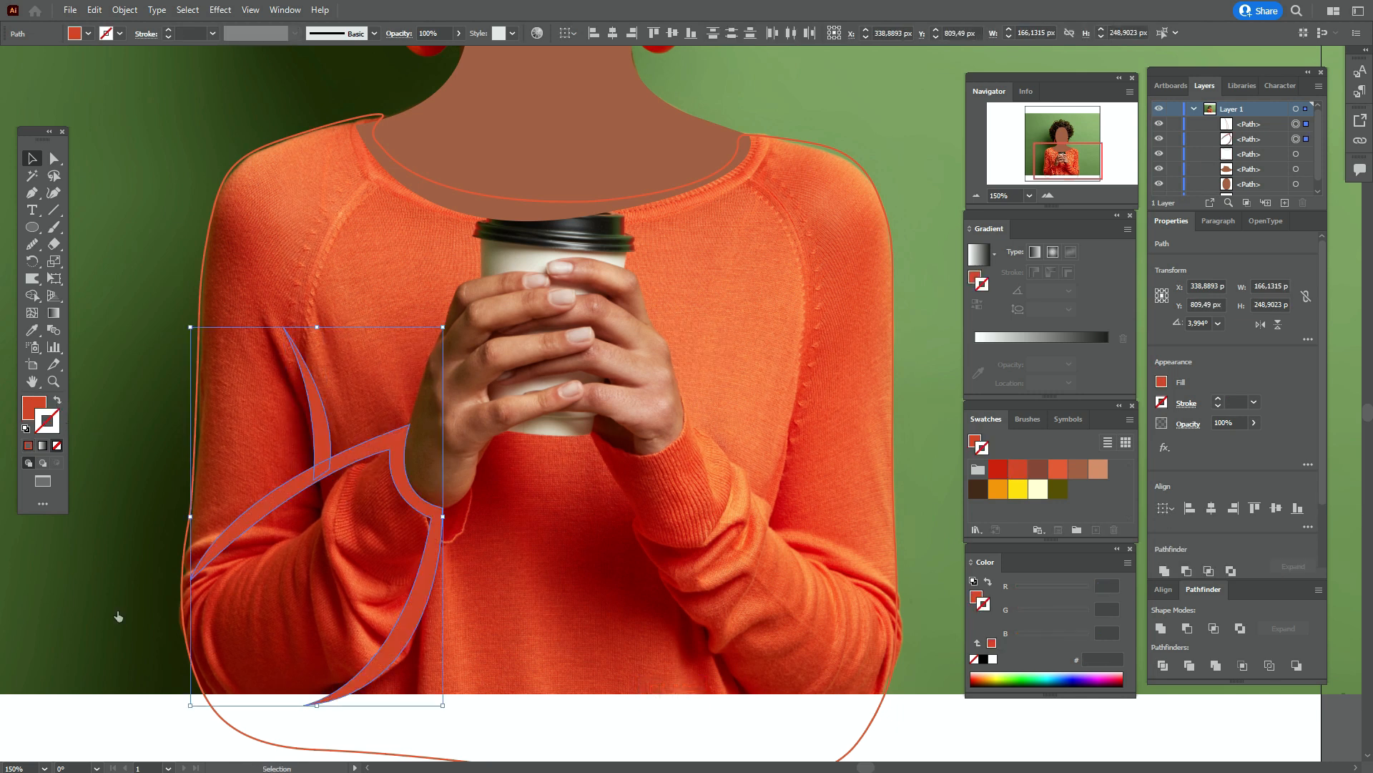
left_click(174, 598)
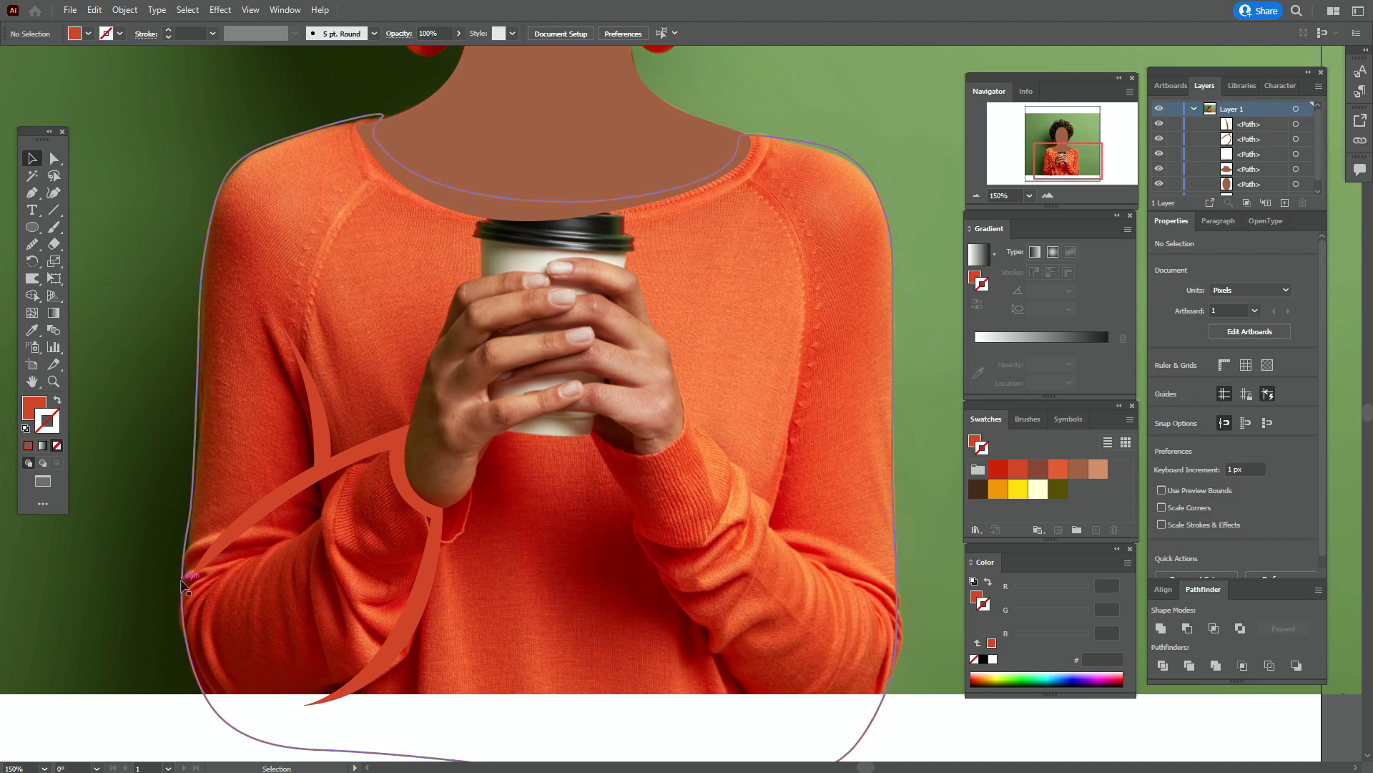
- Swap the sweater's orange outline to a solid orange fill and deselect it
left_click(184, 587)
left_click(58, 402)
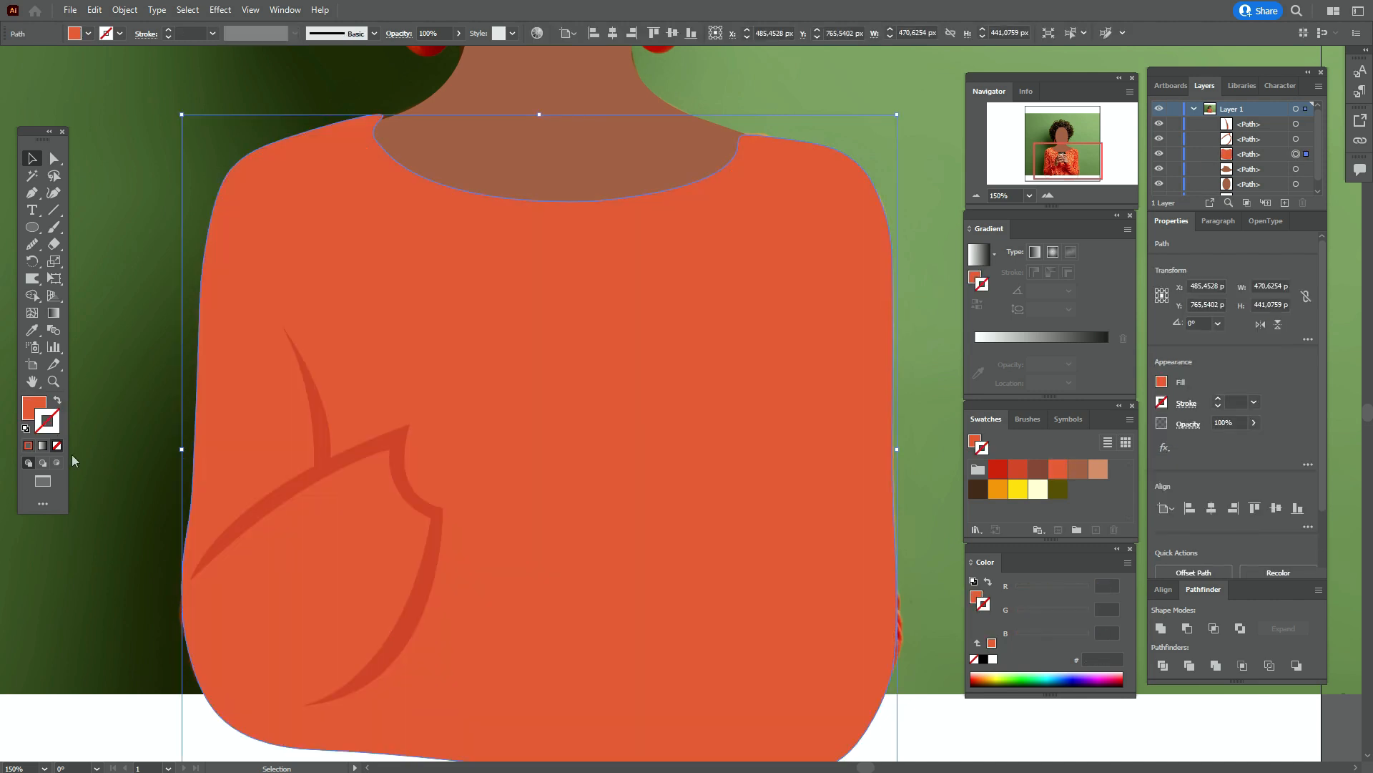
left_click(137, 711)
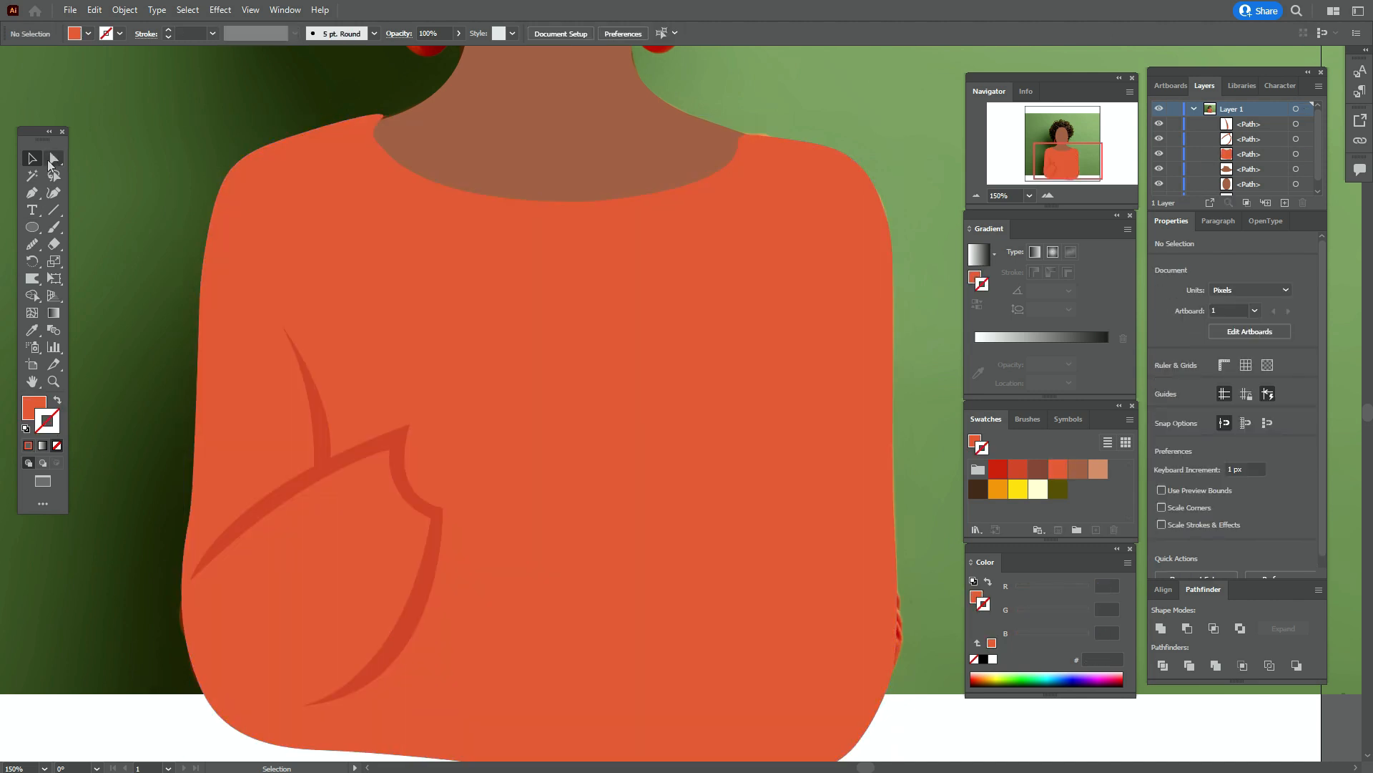
- Select the red fold and forearm shapes together and unite them into a single shape
left_click(337, 455, "shift")
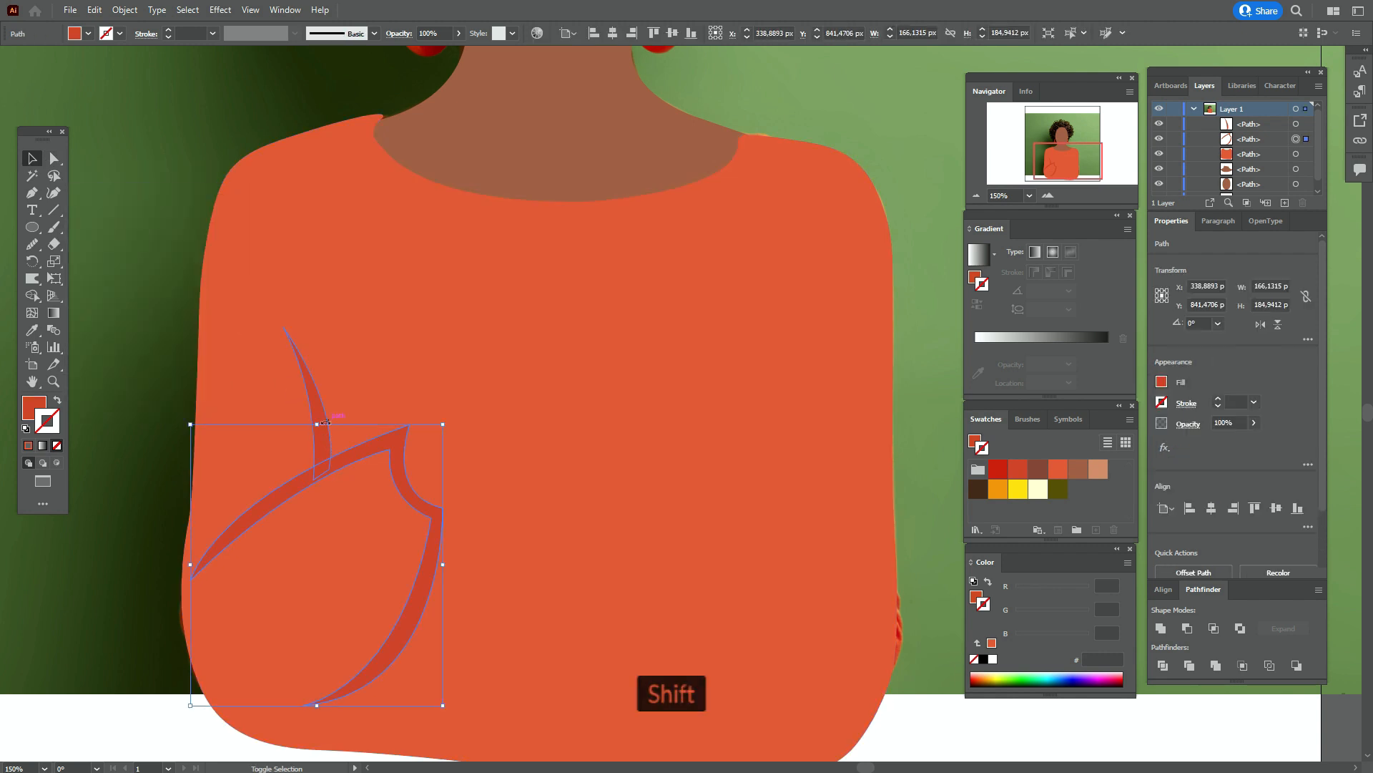
left_click(323, 445)
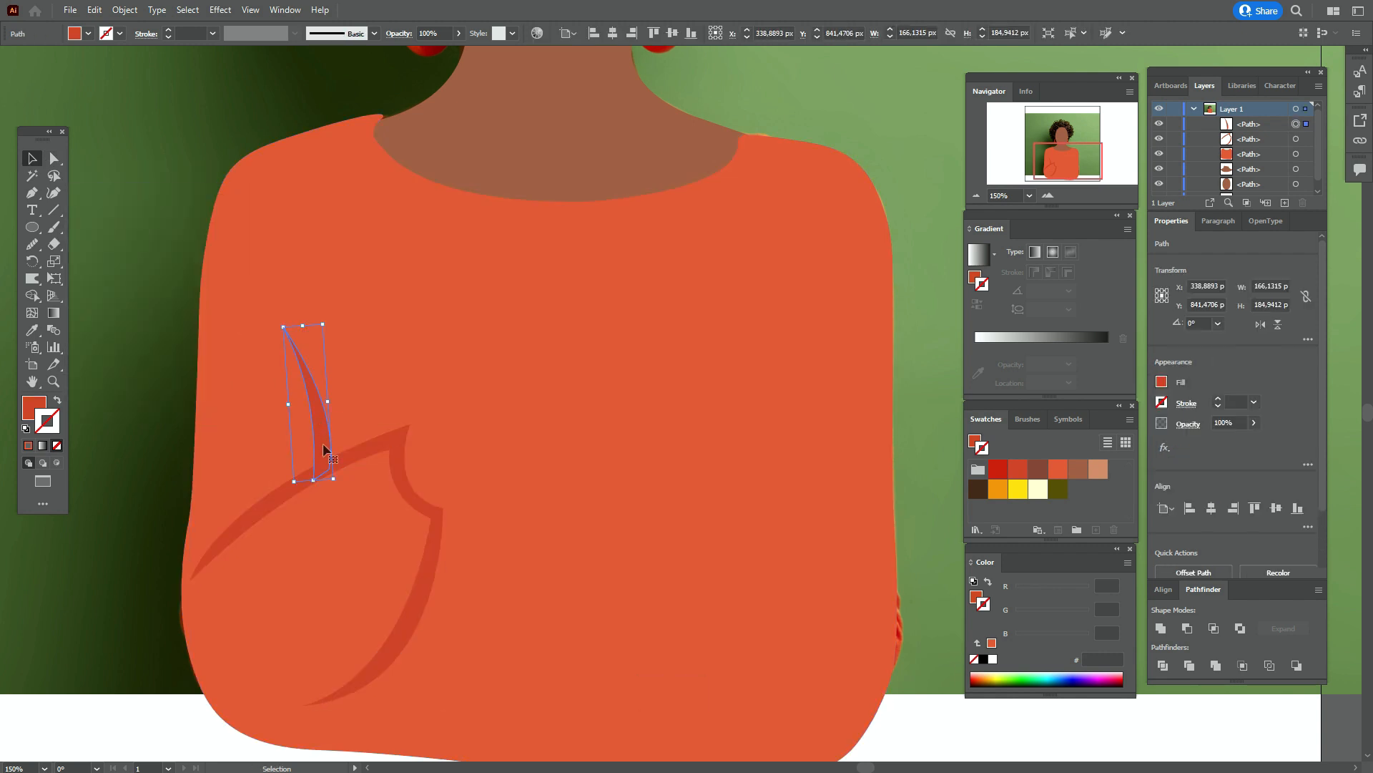
left_click(352, 457, "shift")
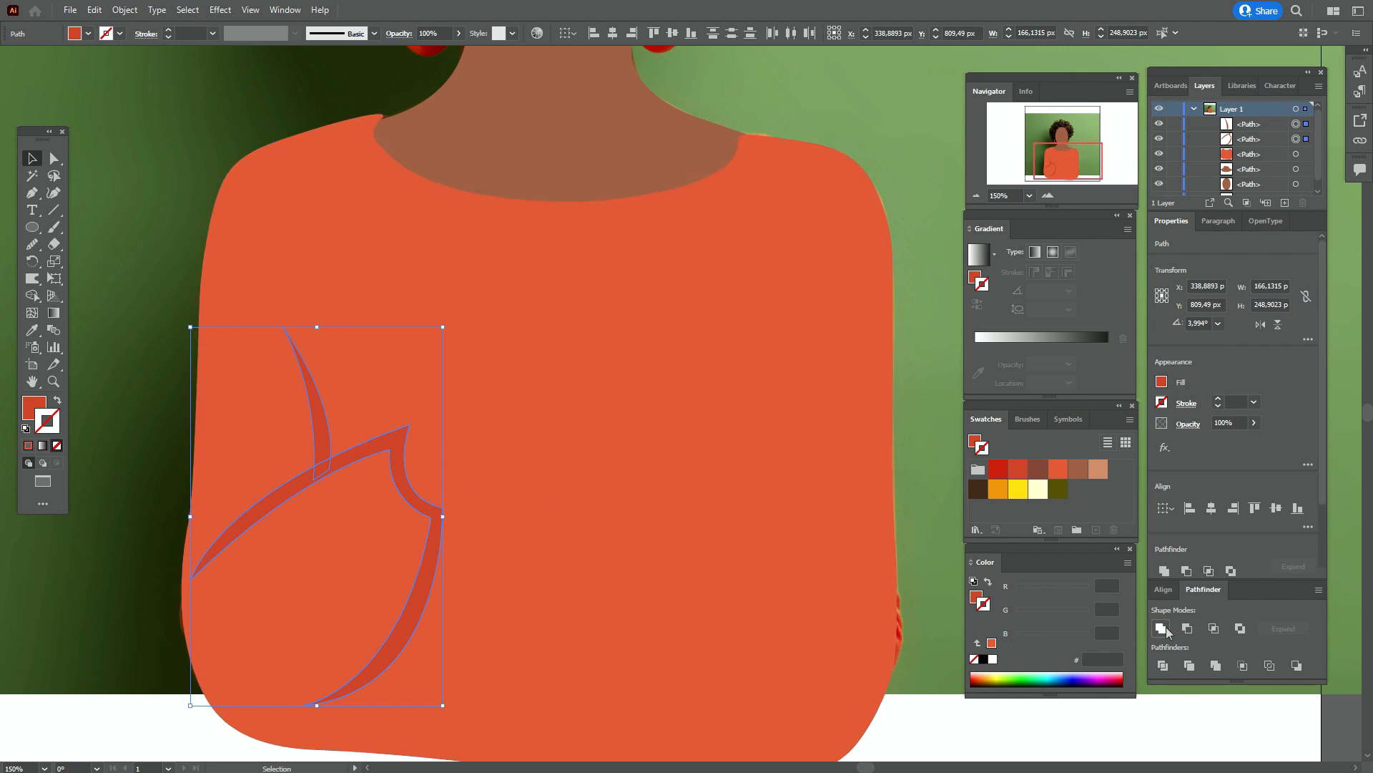
left_click(1161, 628)
- Round the corner where the fold meets the forearm's upper edge and the two inner corners of the cuff outline
left_click(55, 163)
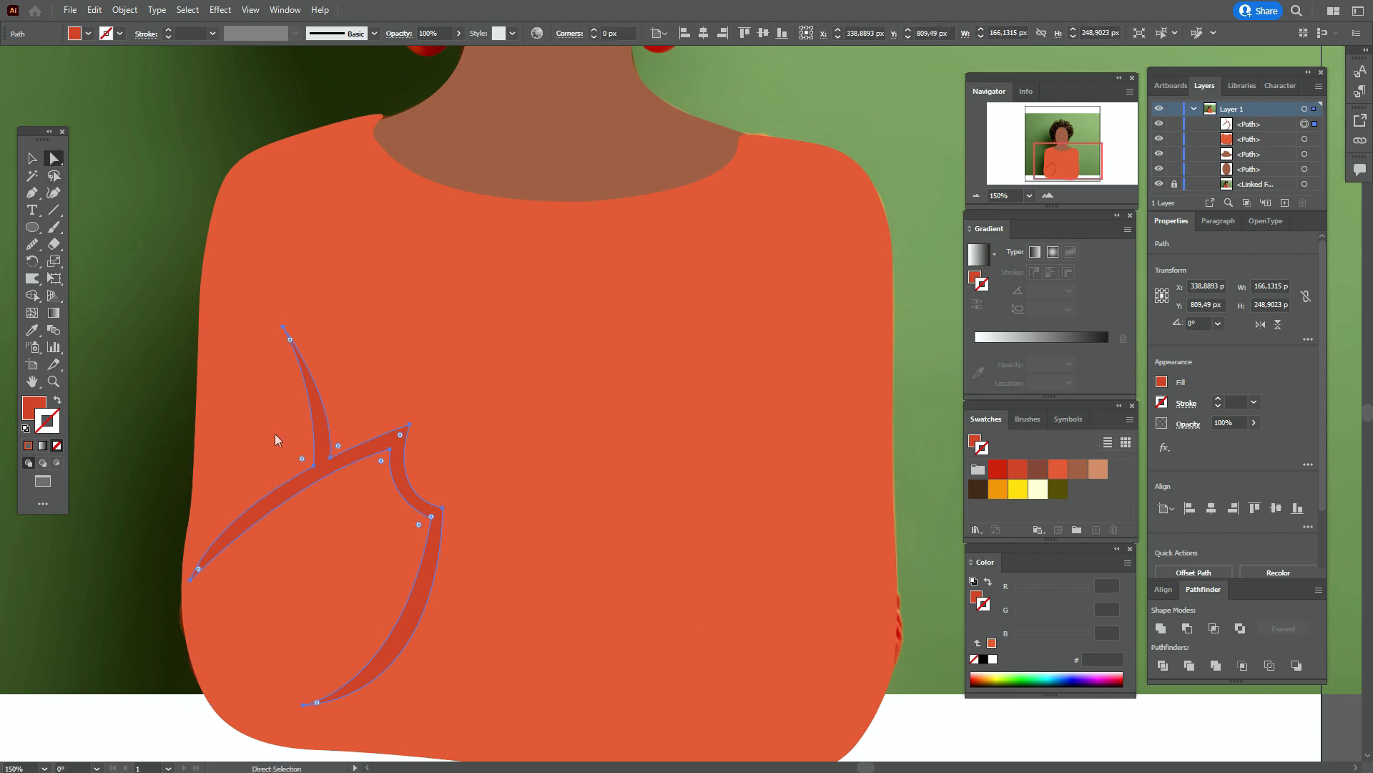
left_click(329, 457)
left_click_drag(338, 447, 347, 437)
left_click(390, 450)
left_click(432, 517, "shift")
left_click_drag(383, 466, 387, 474)
- Slightly round the two outer corners of the cuff outline and deselect the red shape
left_click(410, 425)
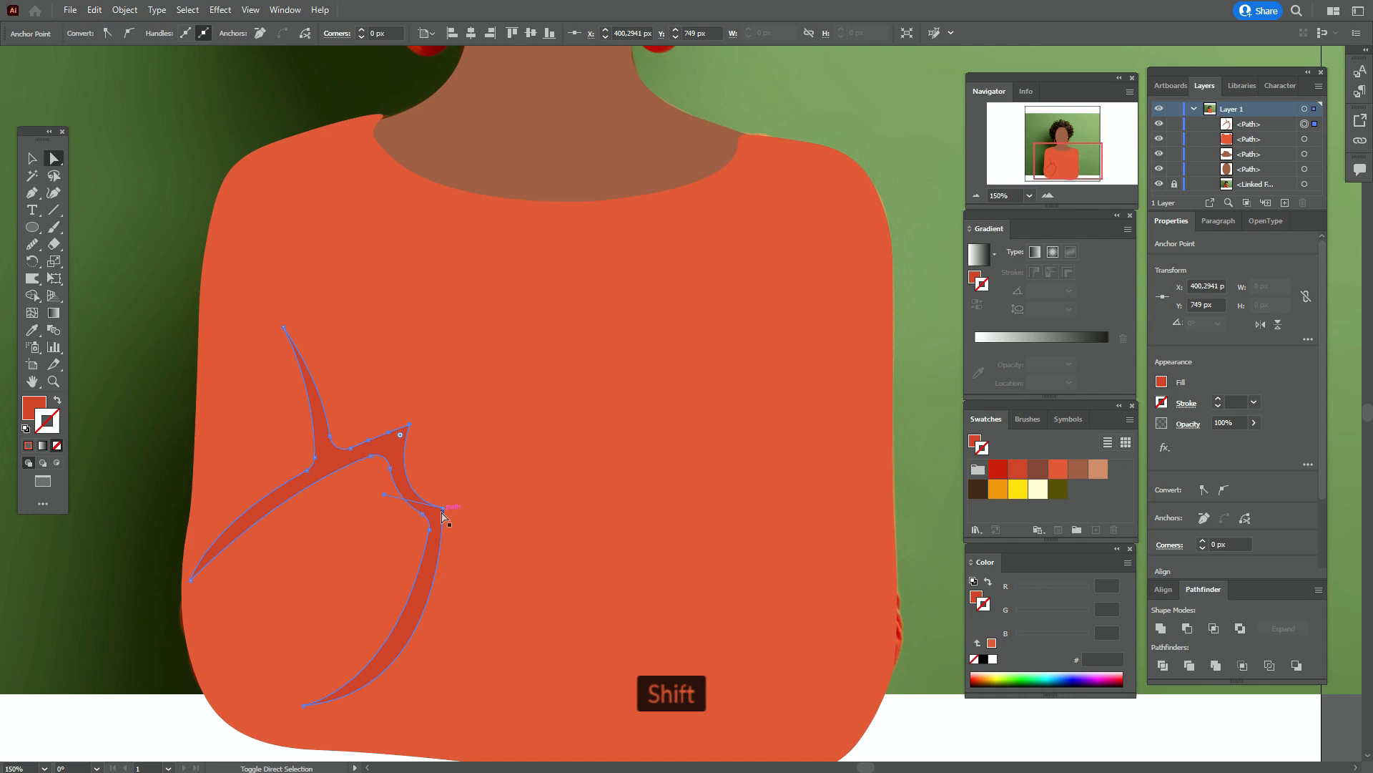
left_click(442, 510, "shift")
left_click_drag(432, 516, 440, 512)
left_click(31, 175)
left_click(233, 673)
left_click(167, 744)
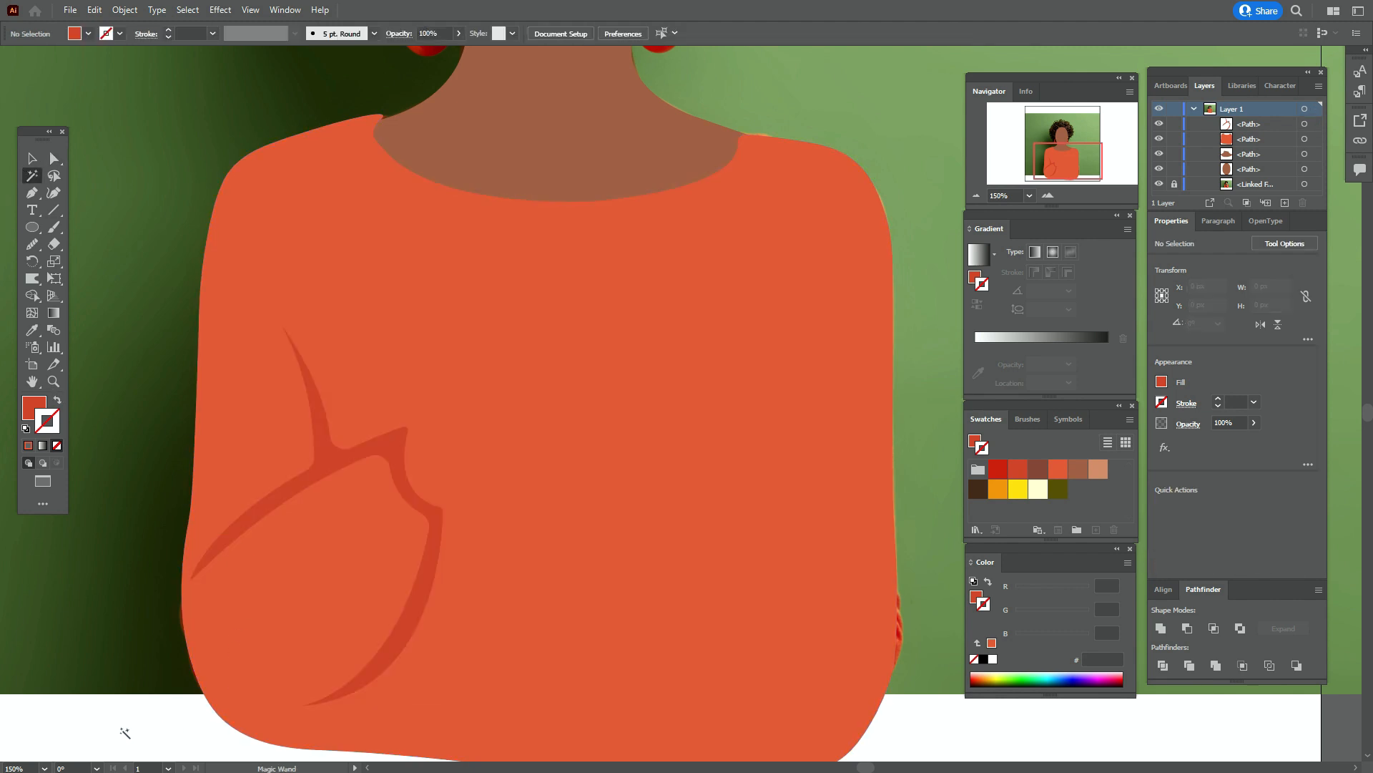
- Swap the sweater's solid fill back to an unfilled orange outline and deselect it
left_click(31, 161)
left_click(539, 423)
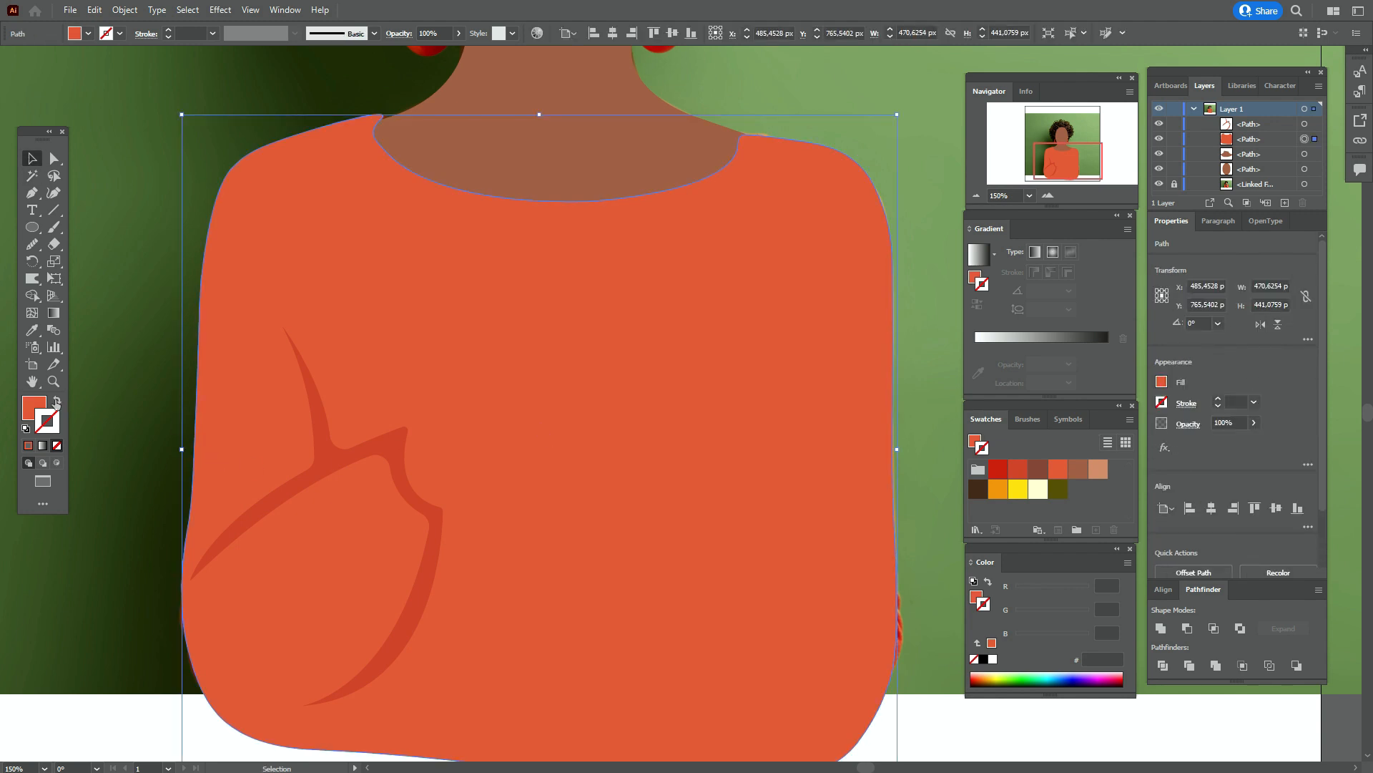
left_click(56, 401)
left_click(129, 725)
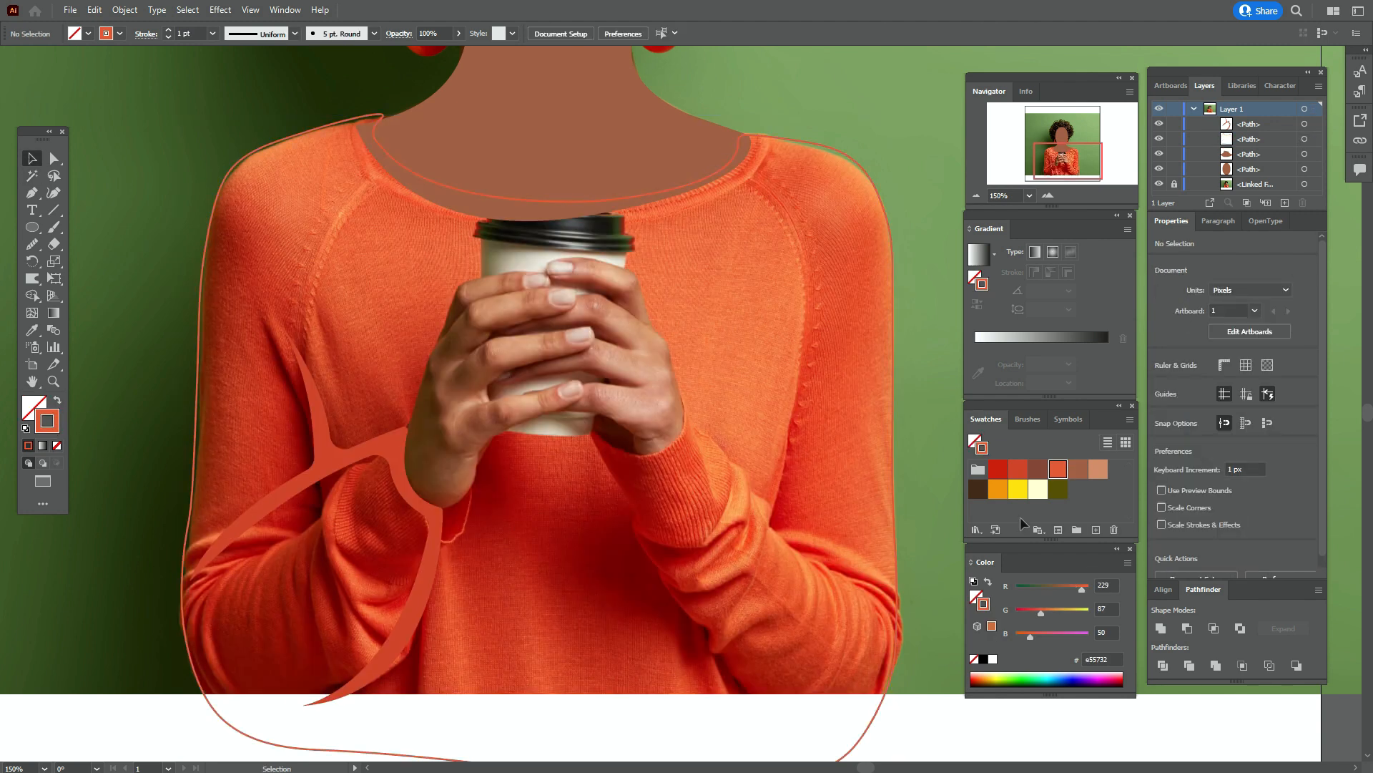
- With the Pen tool and a brown #a25d40 stroke, trace the left hand's outer edge from the cuff to the knuckle and the top fingertip
left_click(1079, 475)
left_click(31, 192)
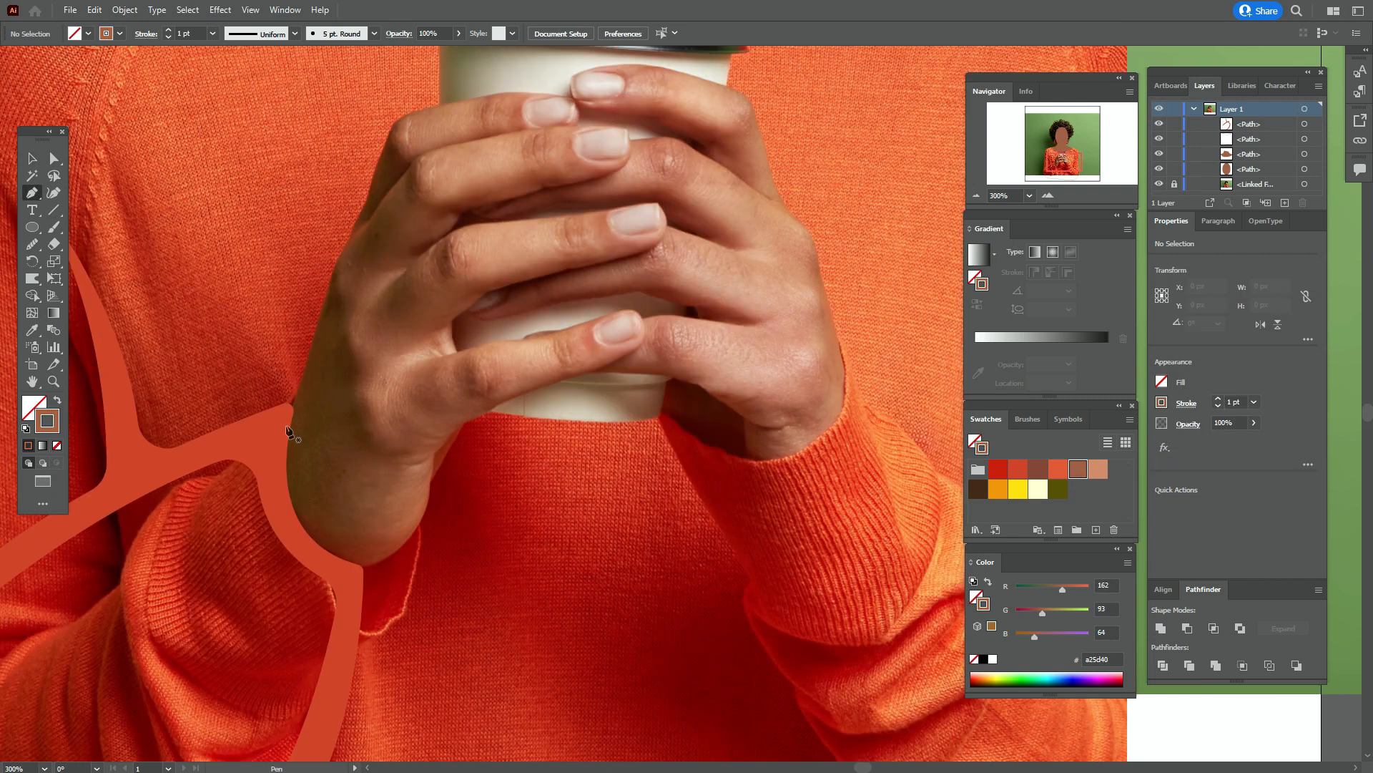
left_click_drag(287, 415, 342, 261)
left_click(351, 232)
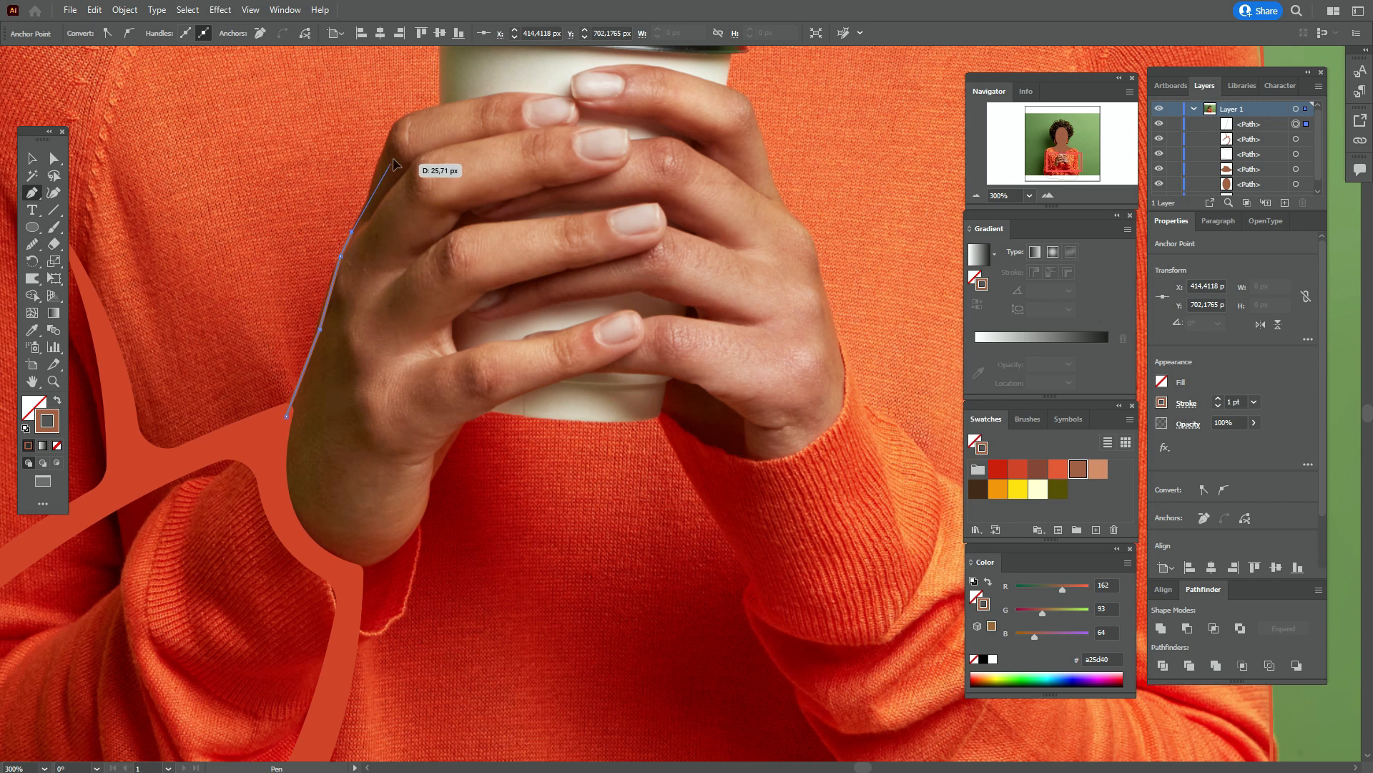
left_click(394, 121)
left_click(492, 94)
left_click(585, 94)
left_click(578, 98)
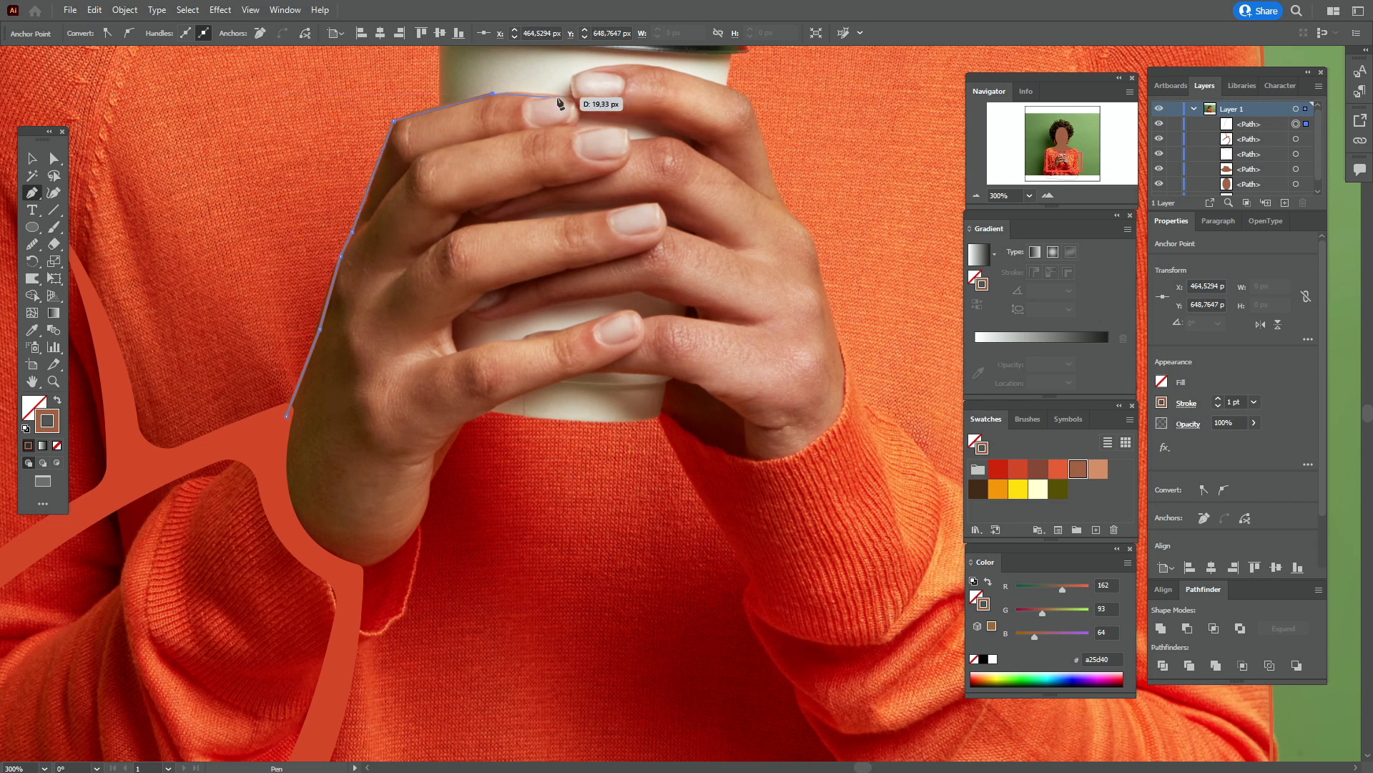
left_click(572, 127)
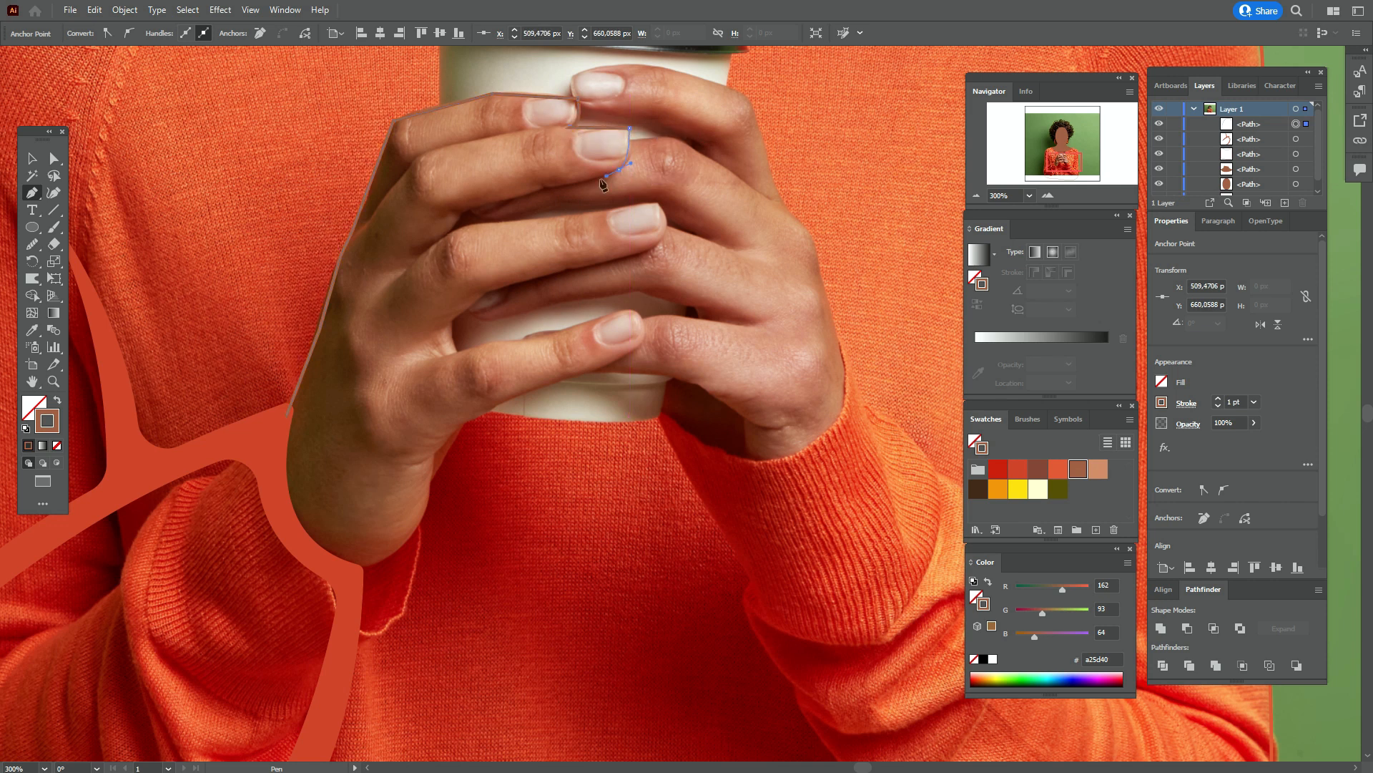
- Continue the hand path along the second finger's underside, around the third finger, and into the gap above the lowest finger
left_click_drag(543, 190, 459, 209)
left_click(593, 211)
left_click(658, 204)
left_click_drag(651, 246, 624, 253)
left_click(528, 283)
left_click(486, 291)
left_click(451, 320)
left_click(455, 350)
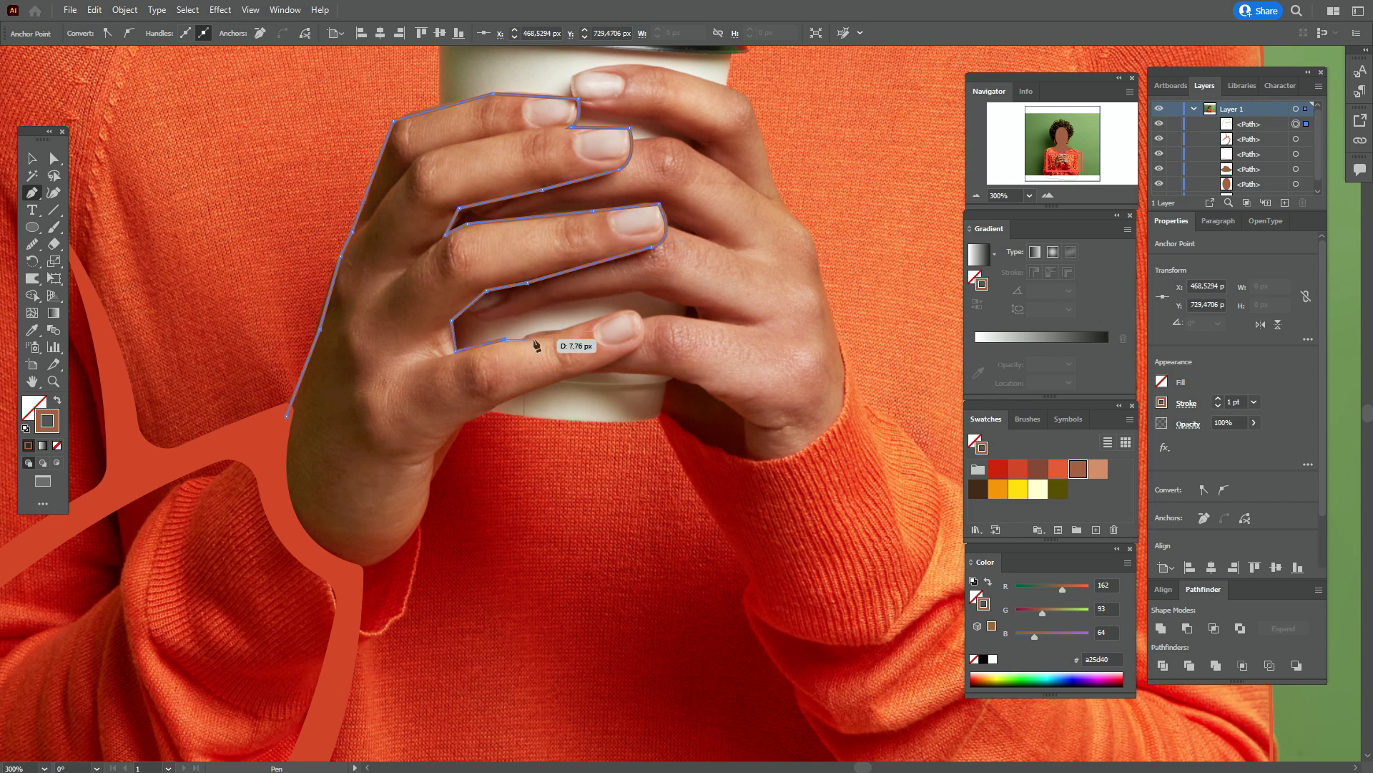
- Trace around the lowest finger and down the wrist, then curve under the cuff edge to close the hand path
left_click(631, 310)
left_click_drag(642, 343, 628, 372)
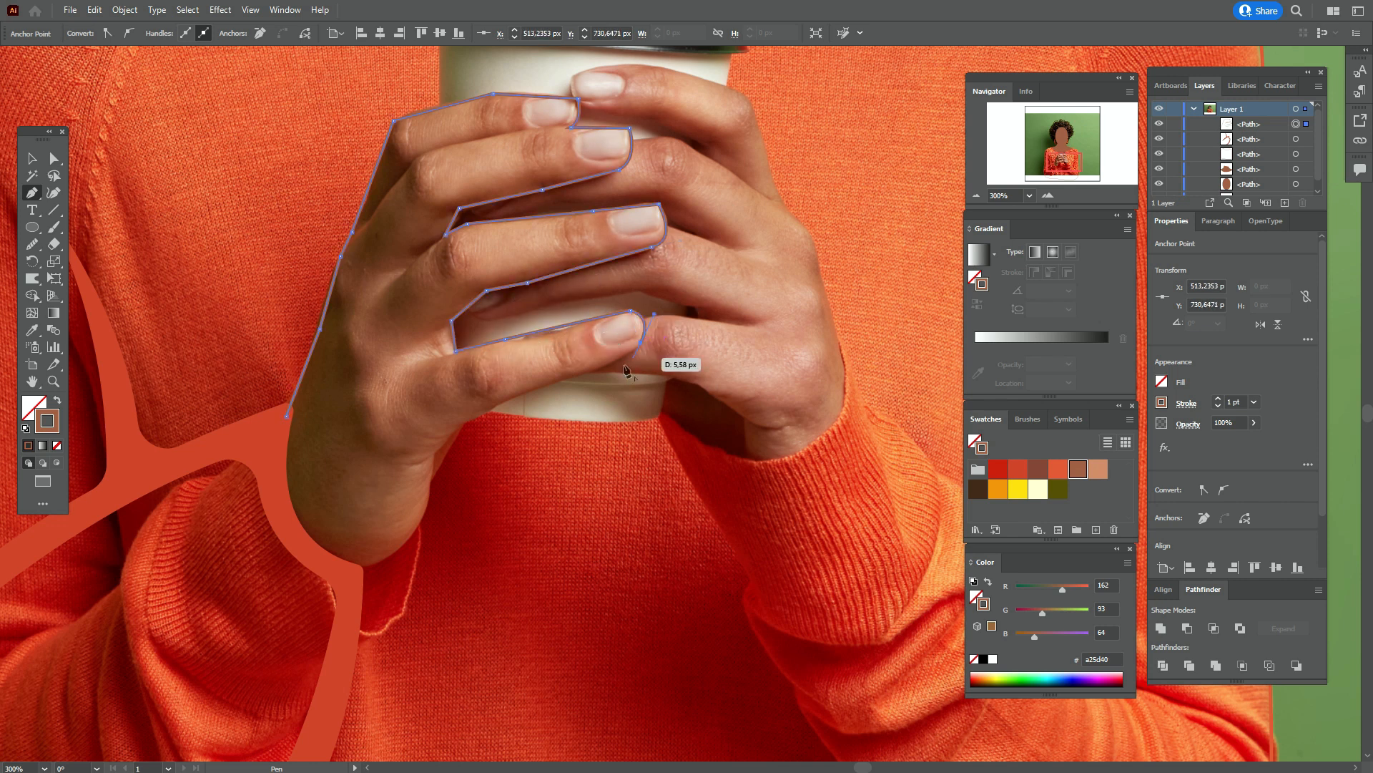
left_click(435, 449)
left_click_drag(354, 572, 259, 603)
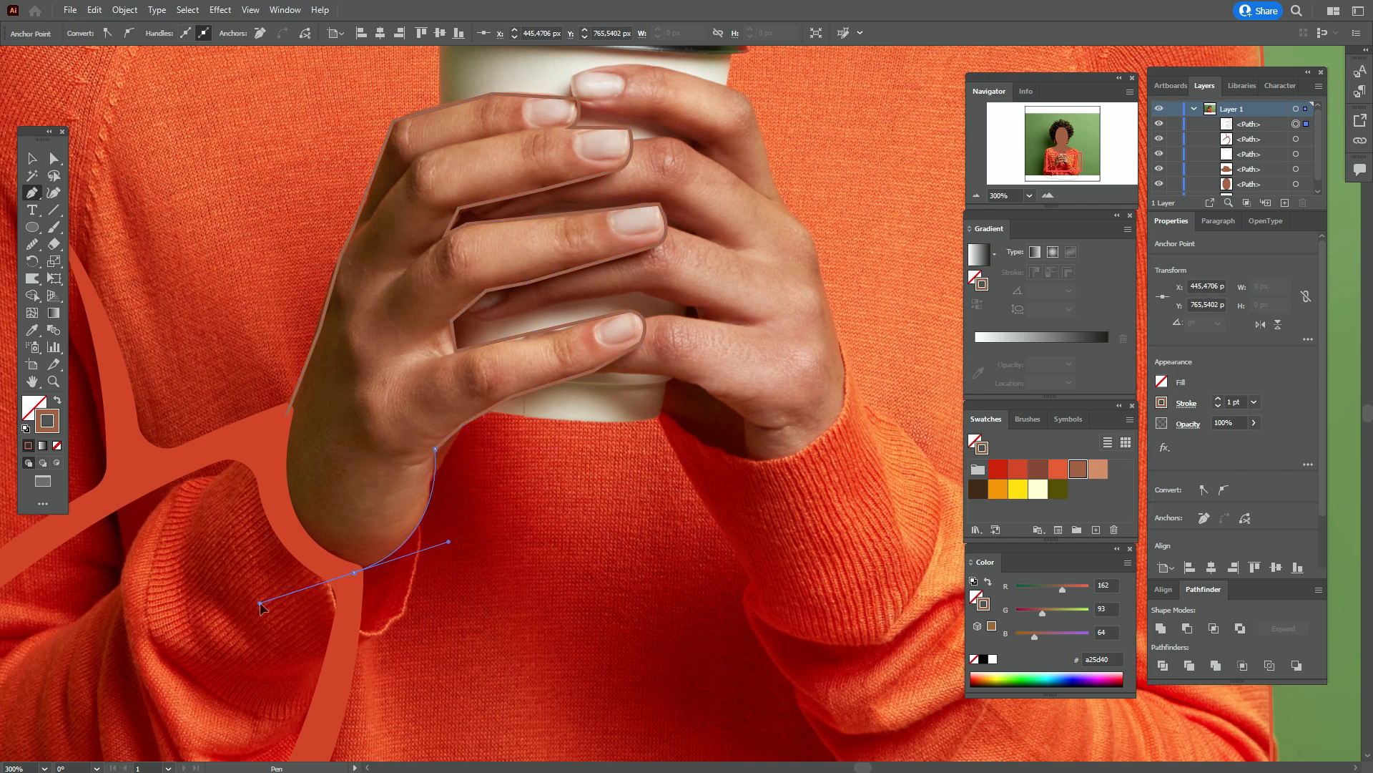
left_click(354, 572)
left_click_drag(286, 417, 319, 329)
- Round the hand path's corners at the top knuckle, along the top finger to its tip, and at the second fingertip
left_click(32, 382)
left_click_drag(472, 412, 420, 497)
left_click(53, 162)
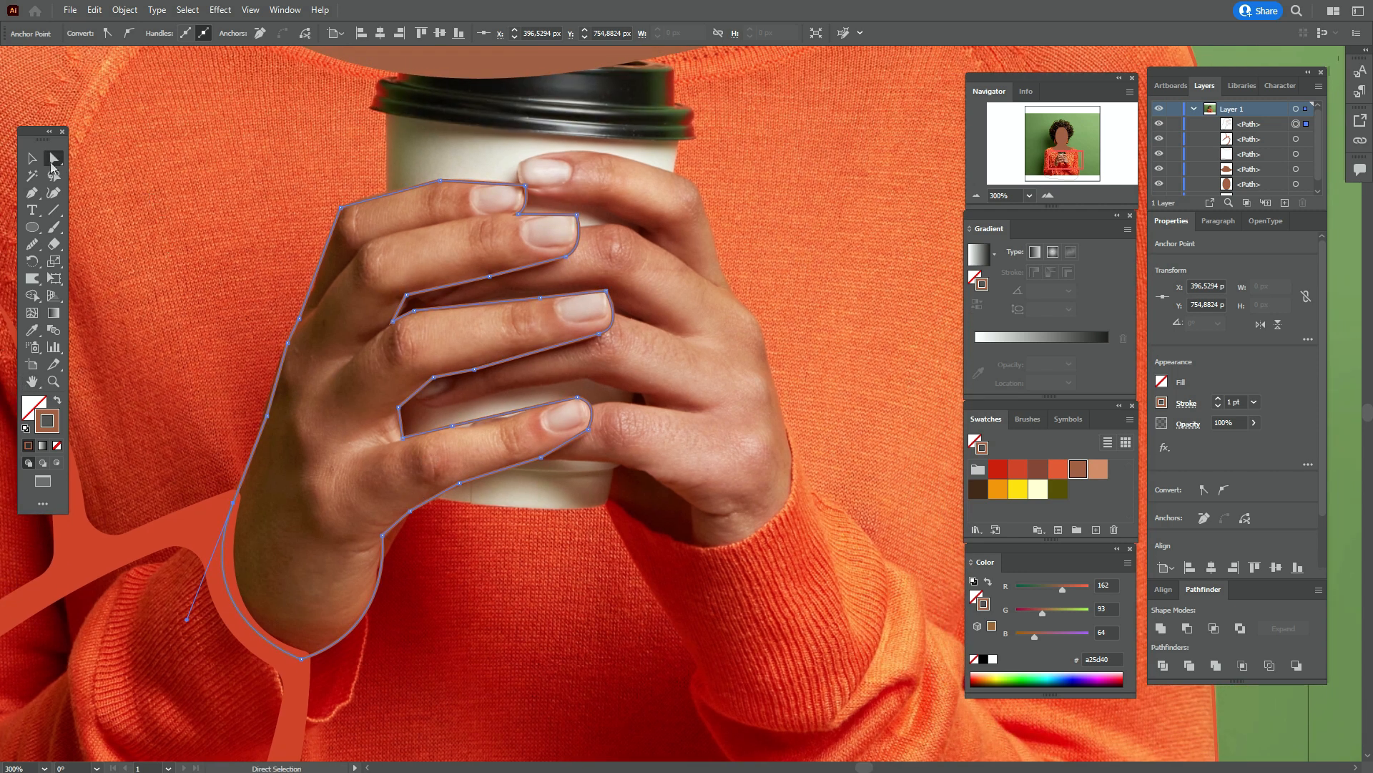
left_click(341, 207)
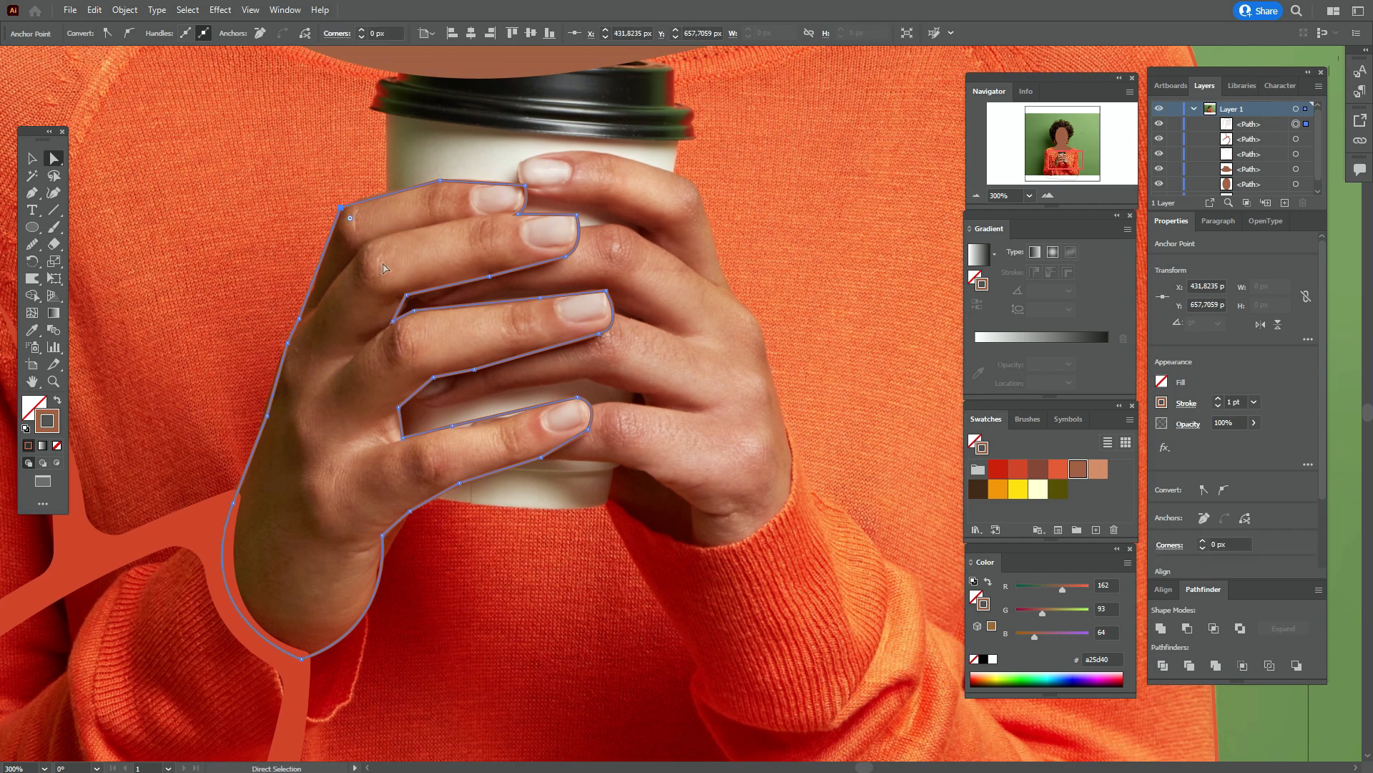
left_click_drag(350, 218, 382, 253)
left_click(440, 184)
left_click_drag(443, 209, 448, 258)
left_click(525, 187)
left_click_drag(514, 198, 570, 243)
left_click(519, 213)
left_click(576, 215)
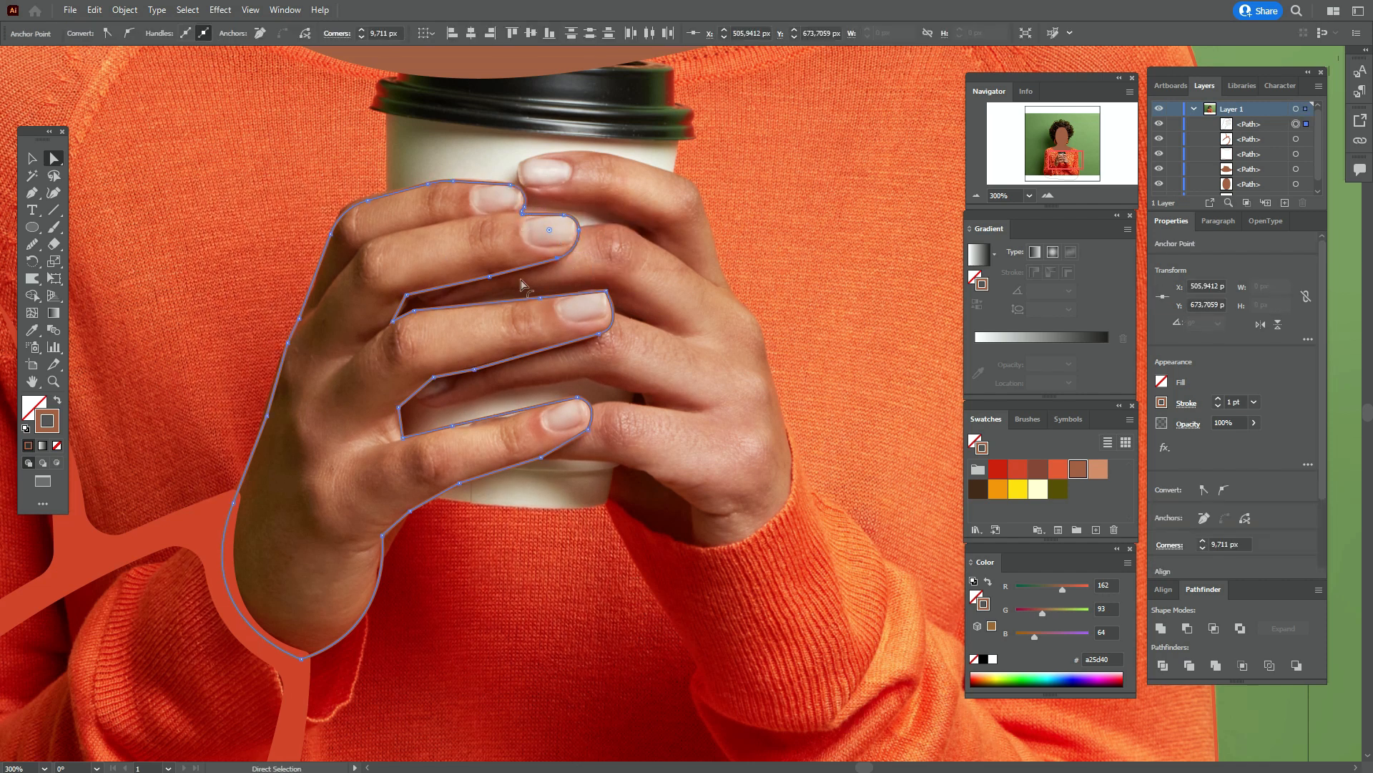
- Round the corners in the gaps between the lower three fingers, at the third fingertip, and along its underside
left_click(402, 312)
left_click(416, 310)
left_click_drag(417, 315, 427, 333)
left_click(606, 291)
left_click_drag(600, 297, 598, 304)
left_click(475, 369)
left_click_drag(474, 365, 432, 437)
left_click(434, 377)
left_click(406, 412)
left_click(399, 407)
left_click(403, 437, "shift")
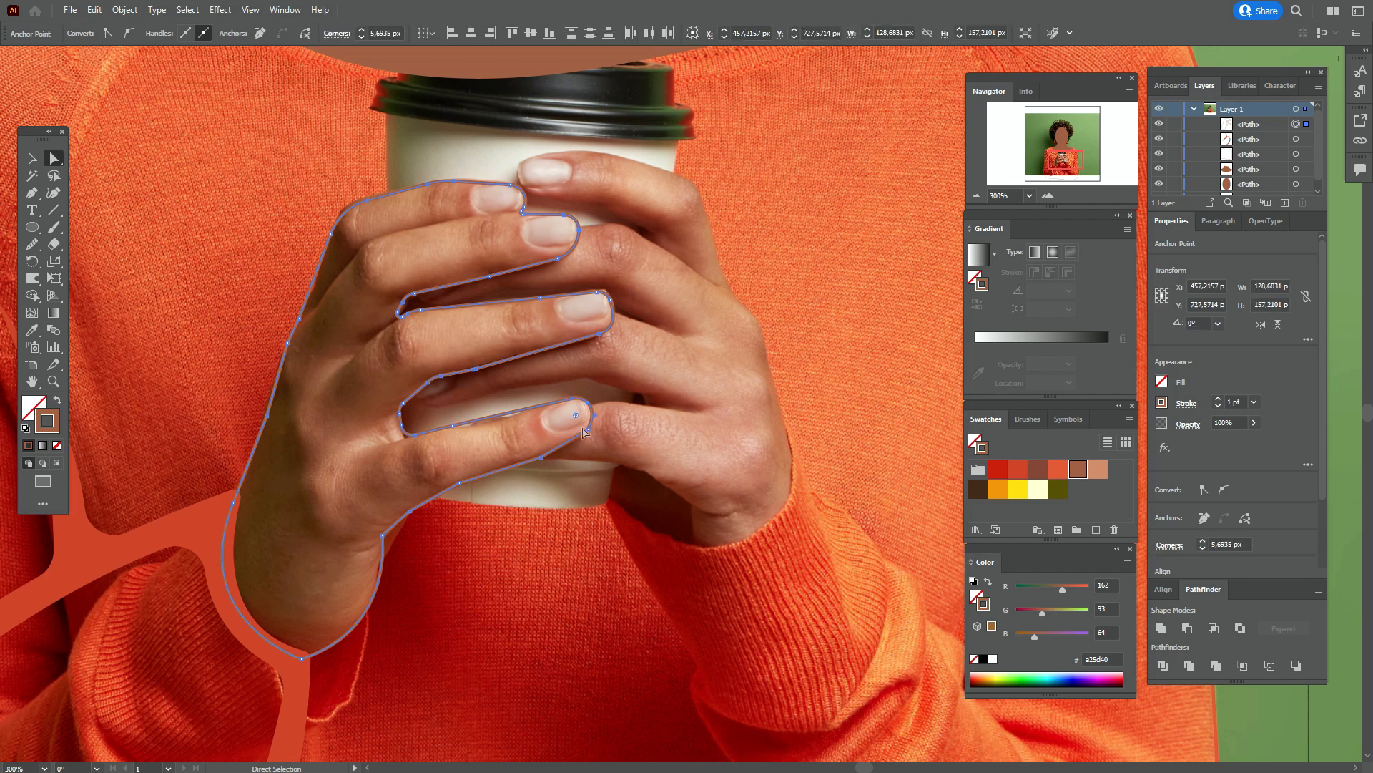
- Smooth the corners under the lowest finger, at the base of the palm and at the wrist's lower end, then deselect the hand
left_click(459, 484)
left_click(410, 511)
left_click_drag(462, 500, 428, 537)
left_click(381, 535)
left_click_drag(402, 547, 392, 607)
left_click(301, 658)
left_click_drag(301, 633, 254, 567)
left_click(561, 544)
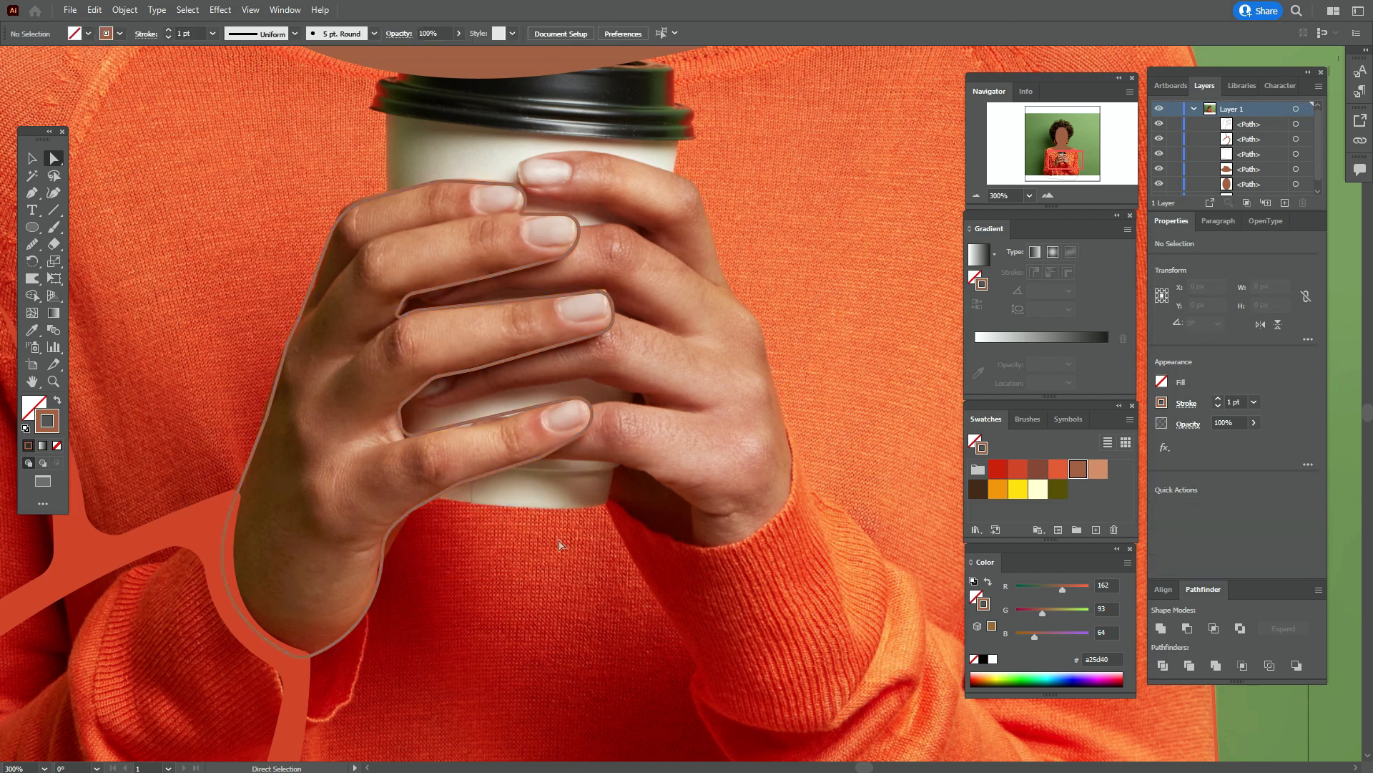
- Trace the top finger's nail with the Pen tool as a closed path extending past the fingertip
left_click(32, 197)
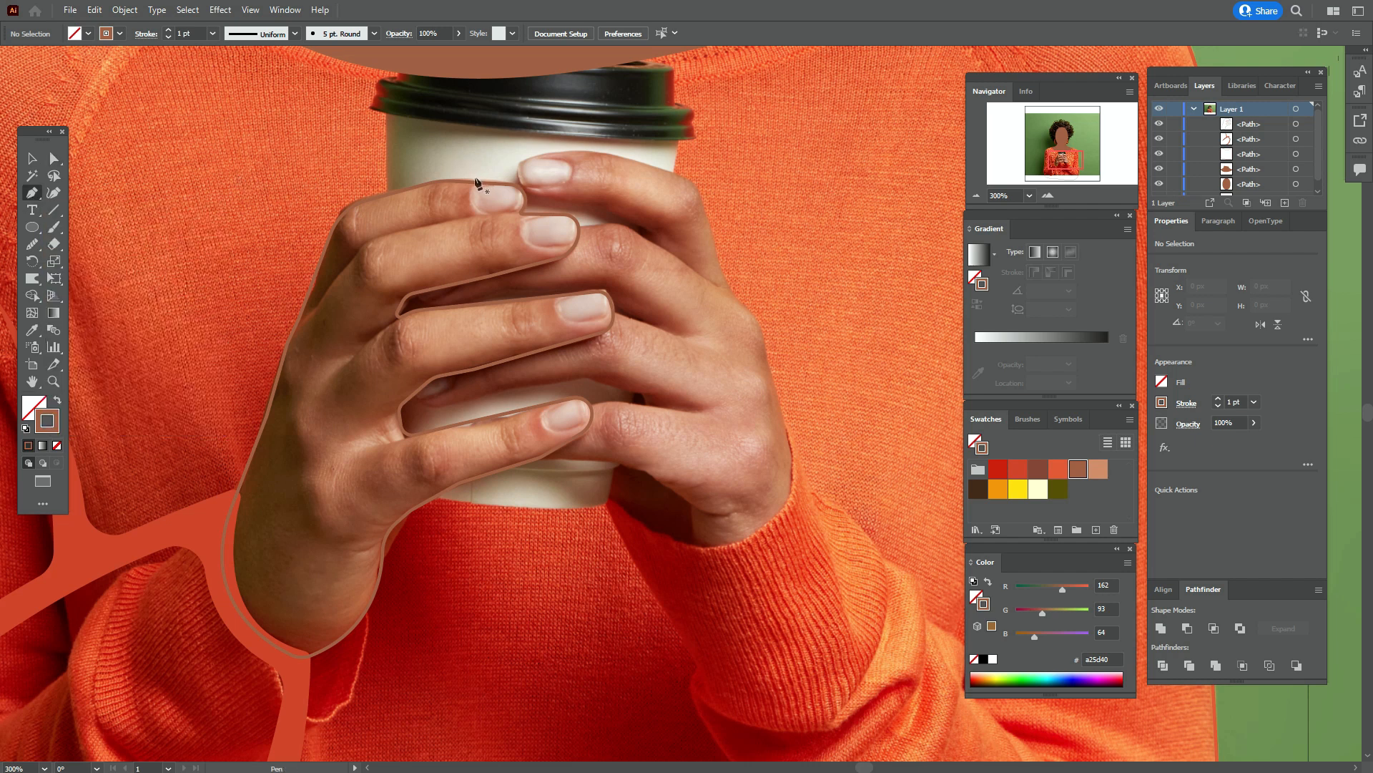
left_click(485, 213)
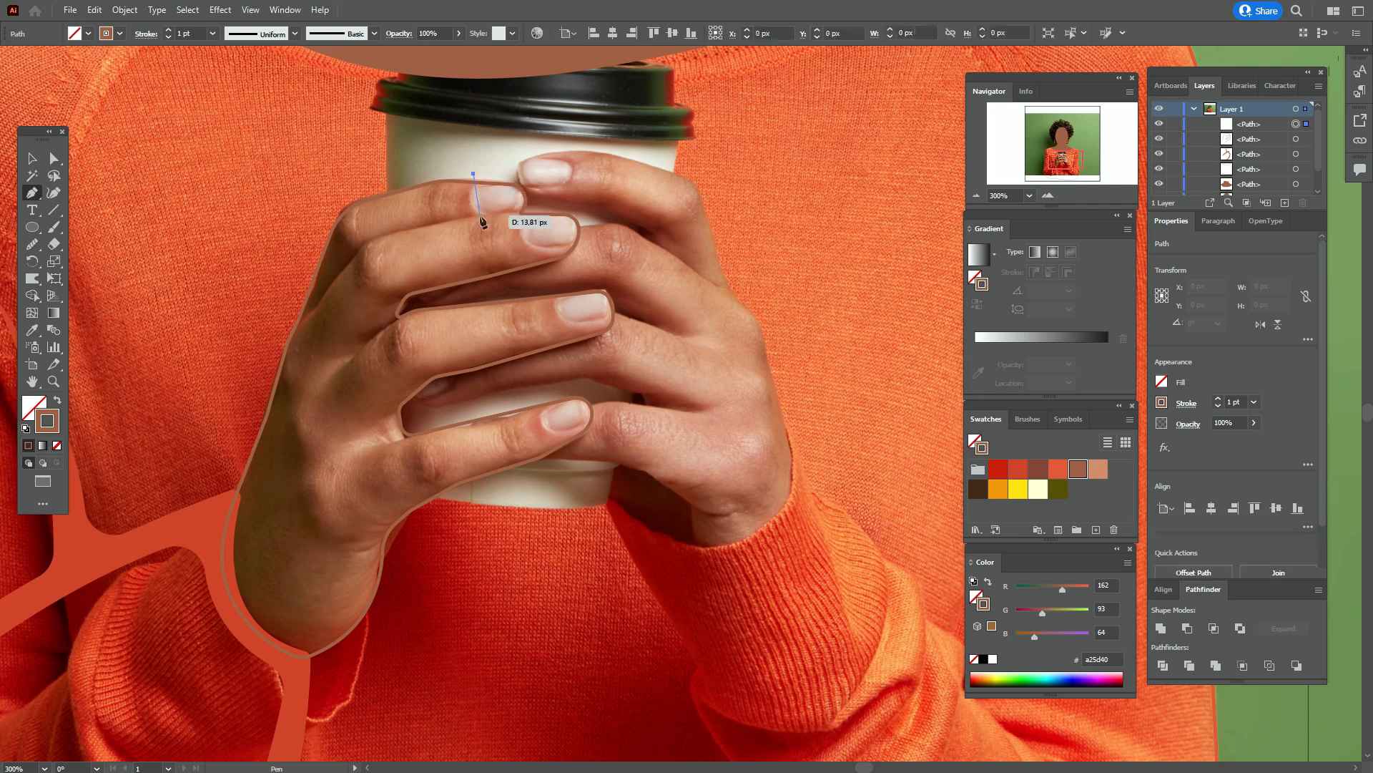
left_click_drag(508, 211, 562, 208)
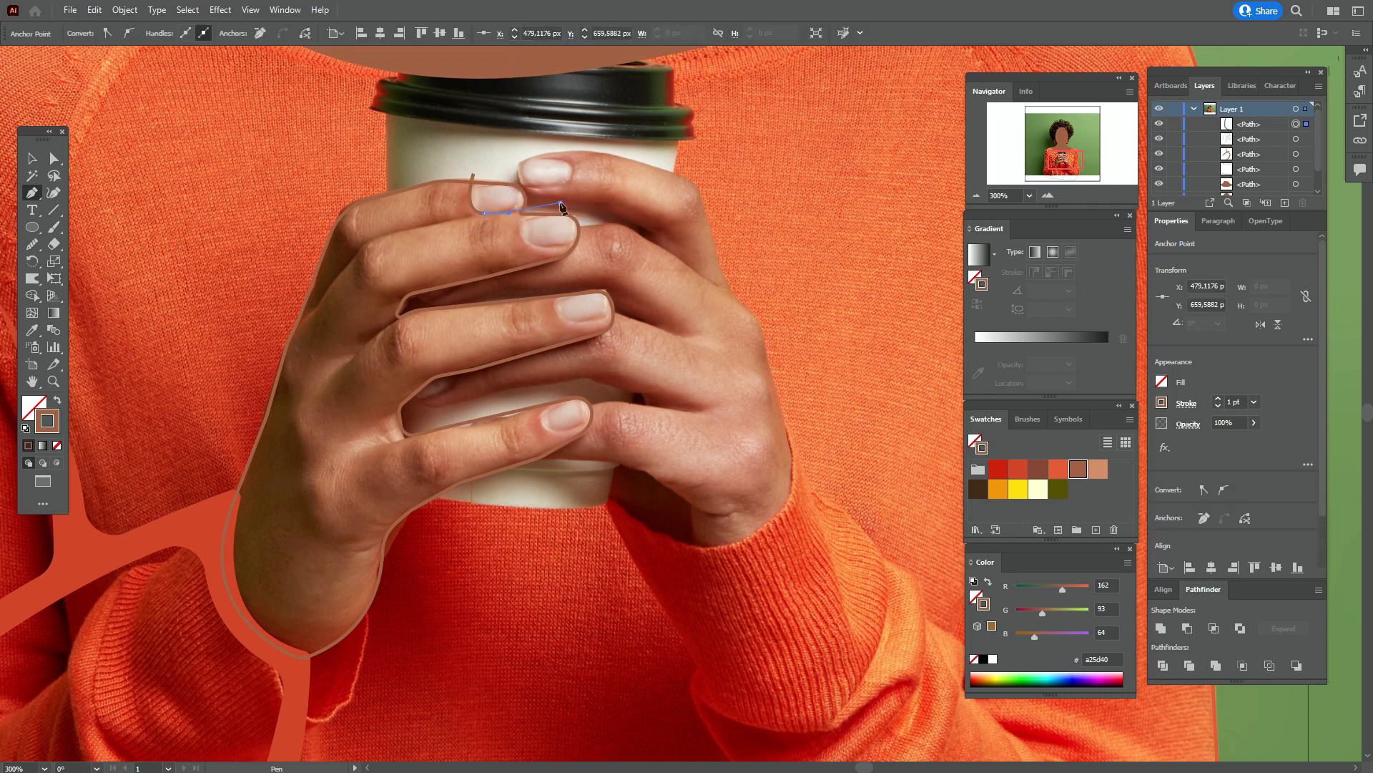
left_click_drag(473, 174, 477, 177)
left_click(511, 165)
left_click(474, 174)
- Trace the second finger's nail as a closed path with a curved base, undoing misplaced points and extending past the fingertip
left_click_drag(558, 211, 581, 263)
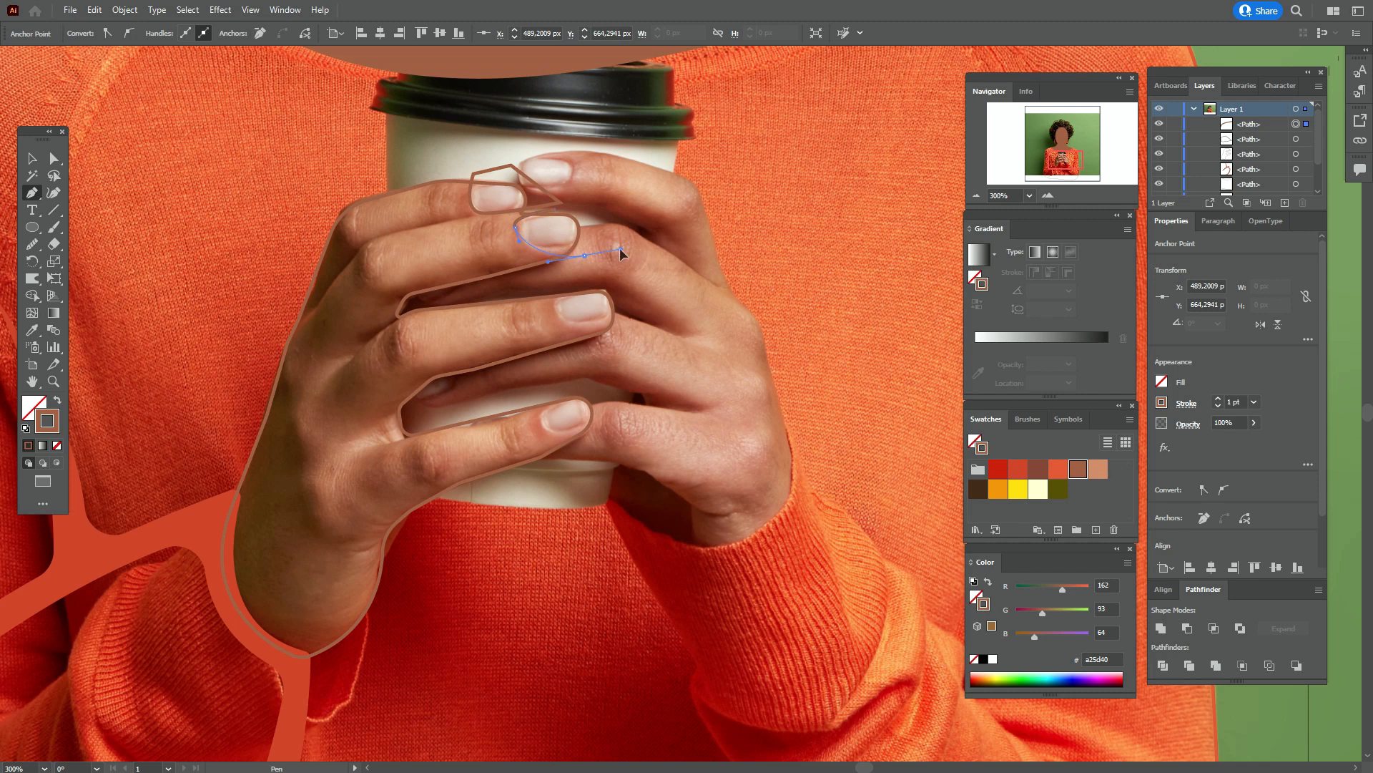
key("ctrl+z")
left_click_drag(608, 248, 642, 239)
key("ctrl+z")
left_click(543, 248)
left_click(605, 235)
left_click(587, 206)
left_click(557, 209)
- Trace the nails on the third and lowest fingers as closed paths extending past the fingertips
left_click_drag(568, 400, 538, 418)
left_click(599, 427)
left_click(586, 393)
- Swap the brown stroke to fill on all four nail paths and on the hand path
key("v")
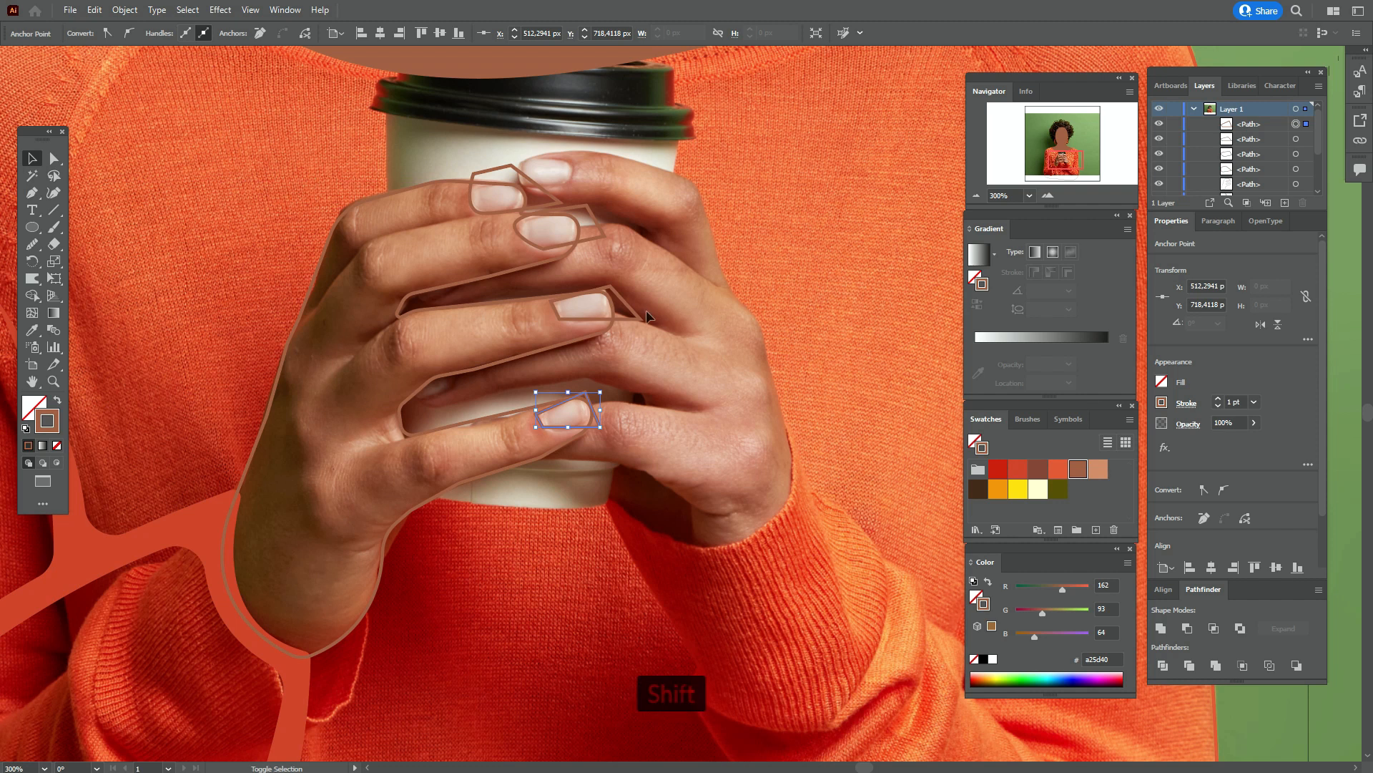
left_click(639, 314, "shift")
left_click(583, 236, "shift")
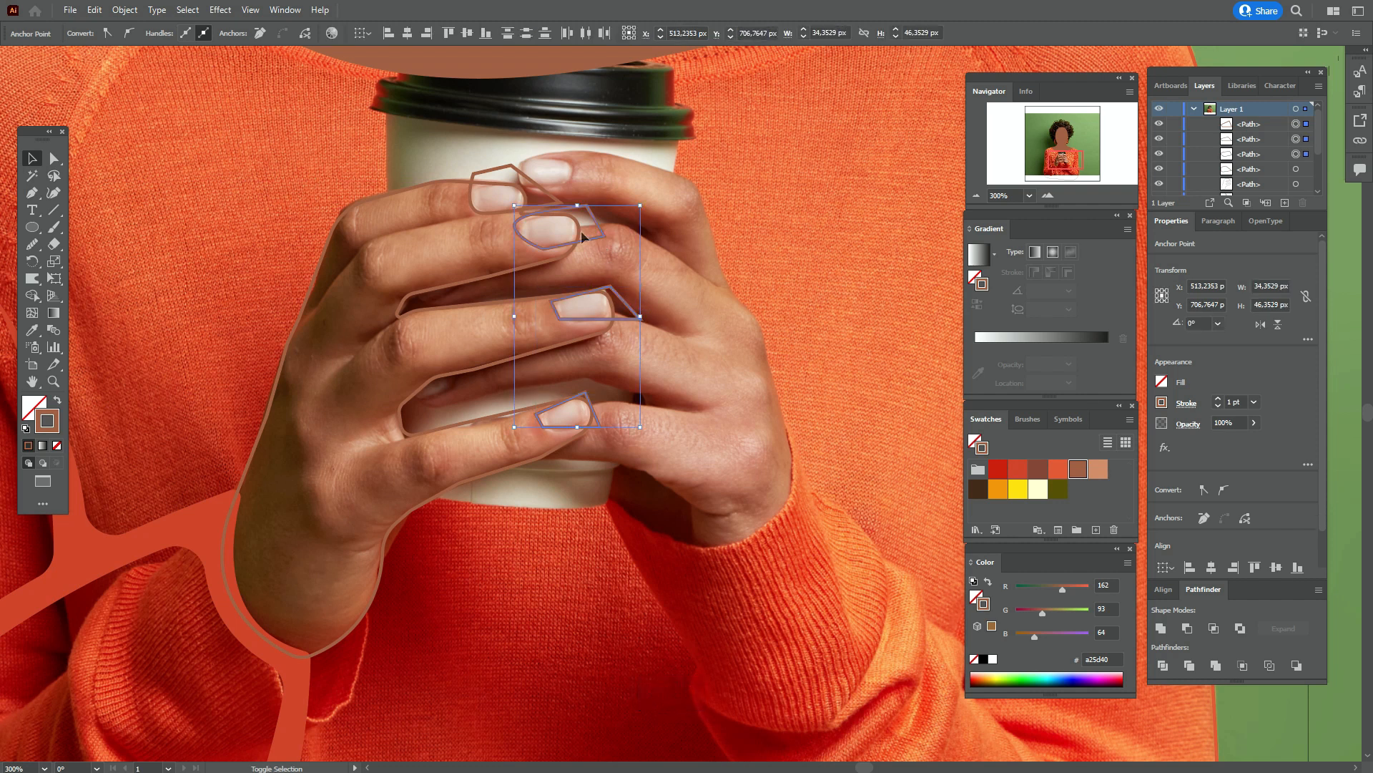
left_click(550, 202, "shift")
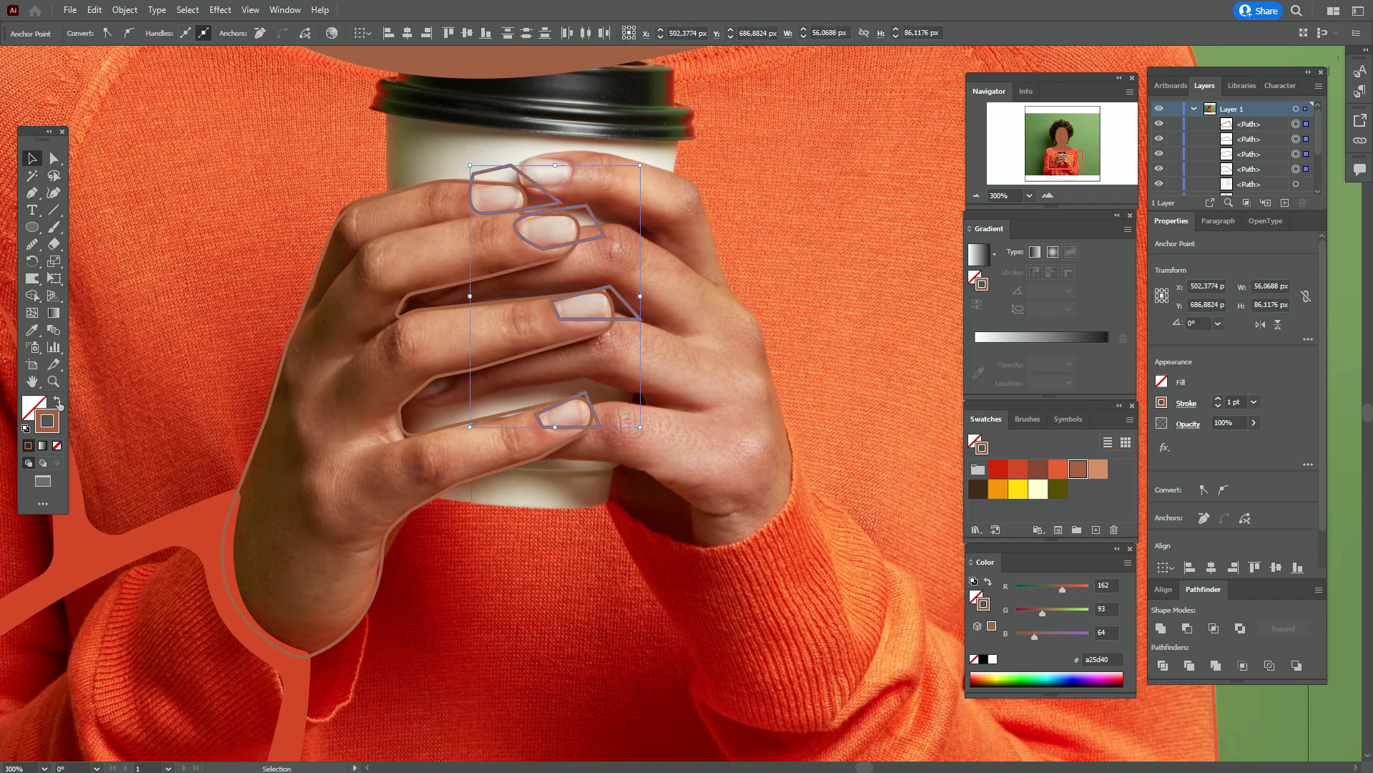
left_click(58, 402)
left_click(484, 281)
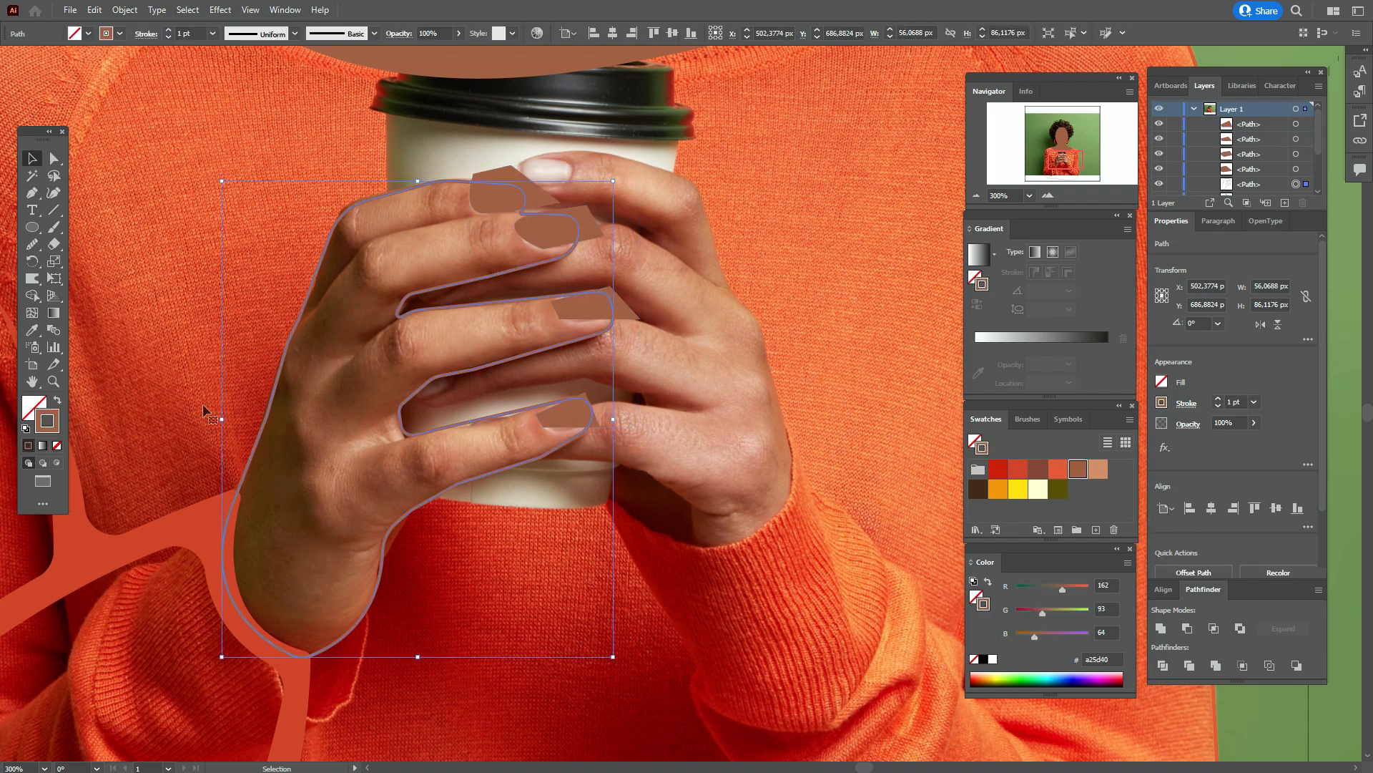
left_click(58, 403)
- Select the hand with all four nails and remove the nail parts outside the fingertips using Shape Builder
left_click(525, 175, "shift")
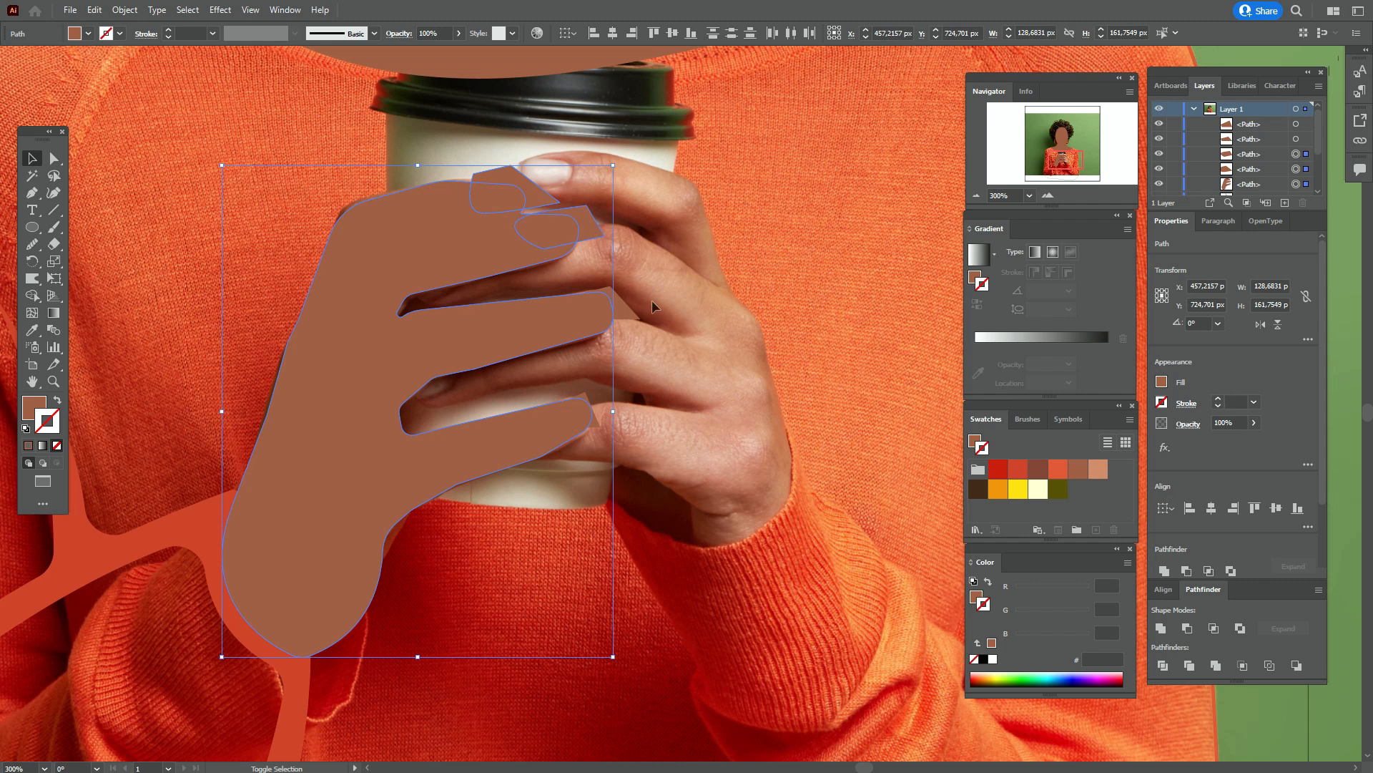
left_click(630, 313, "shift")
left_click(596, 431, "shift")
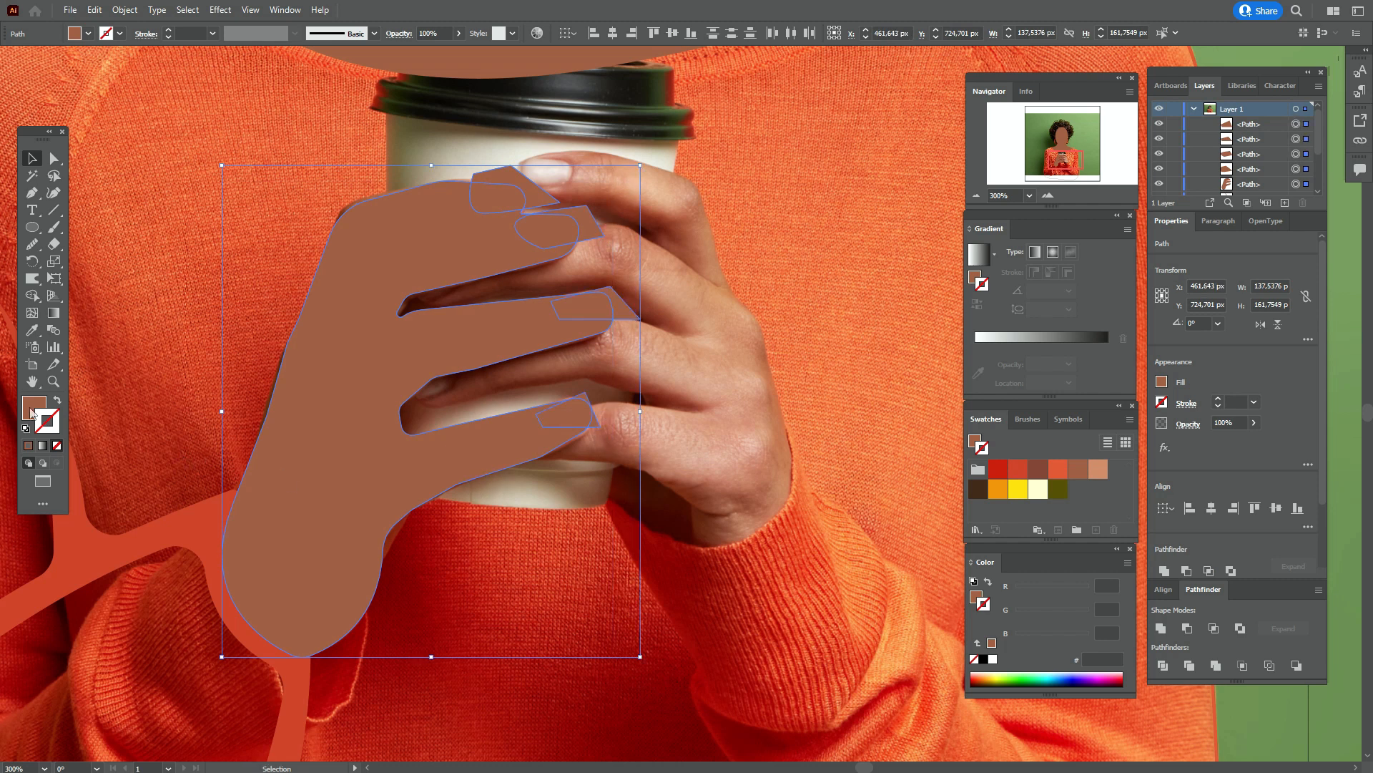
left_click(31, 295)
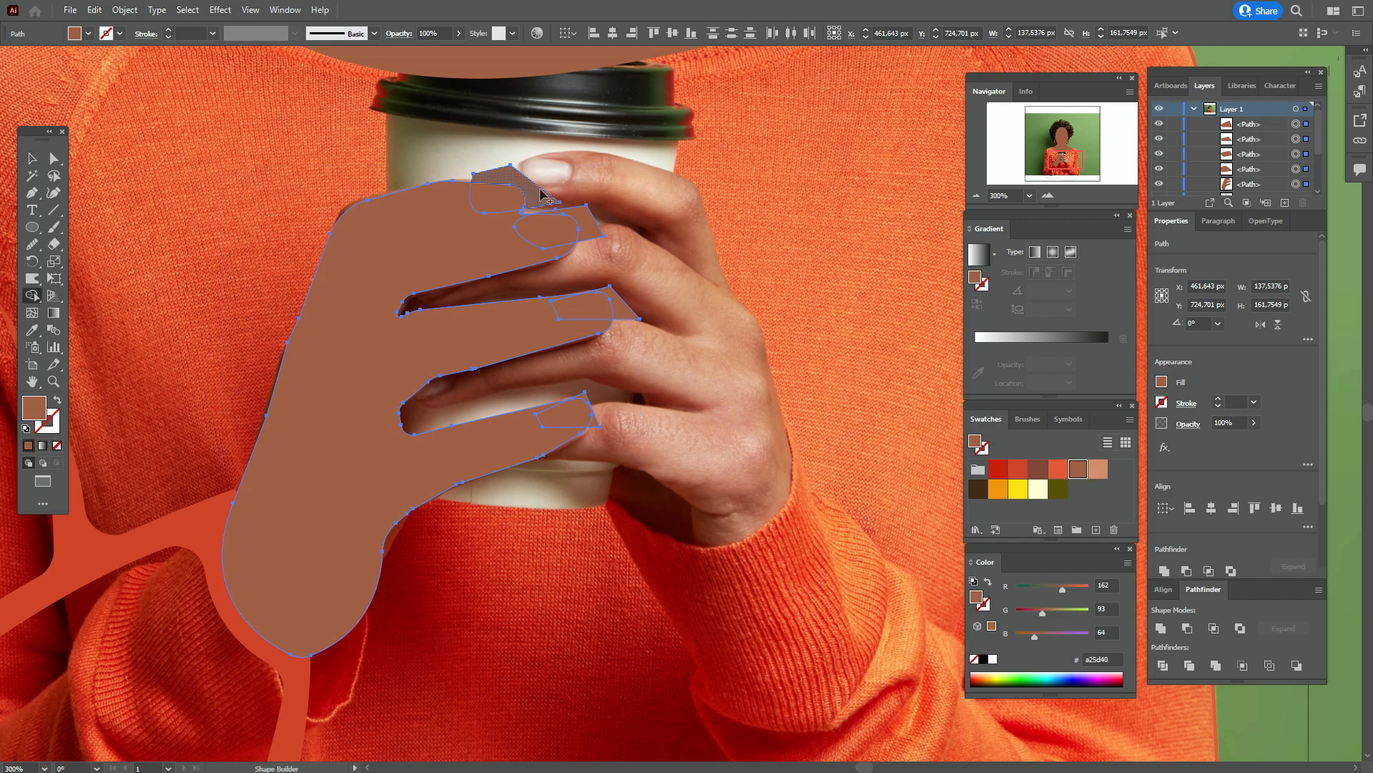
left_click(541, 197, "alt")
left_click(588, 225, "alt")
left_click(622, 308, "alt")
left_click(598, 426, "alt")
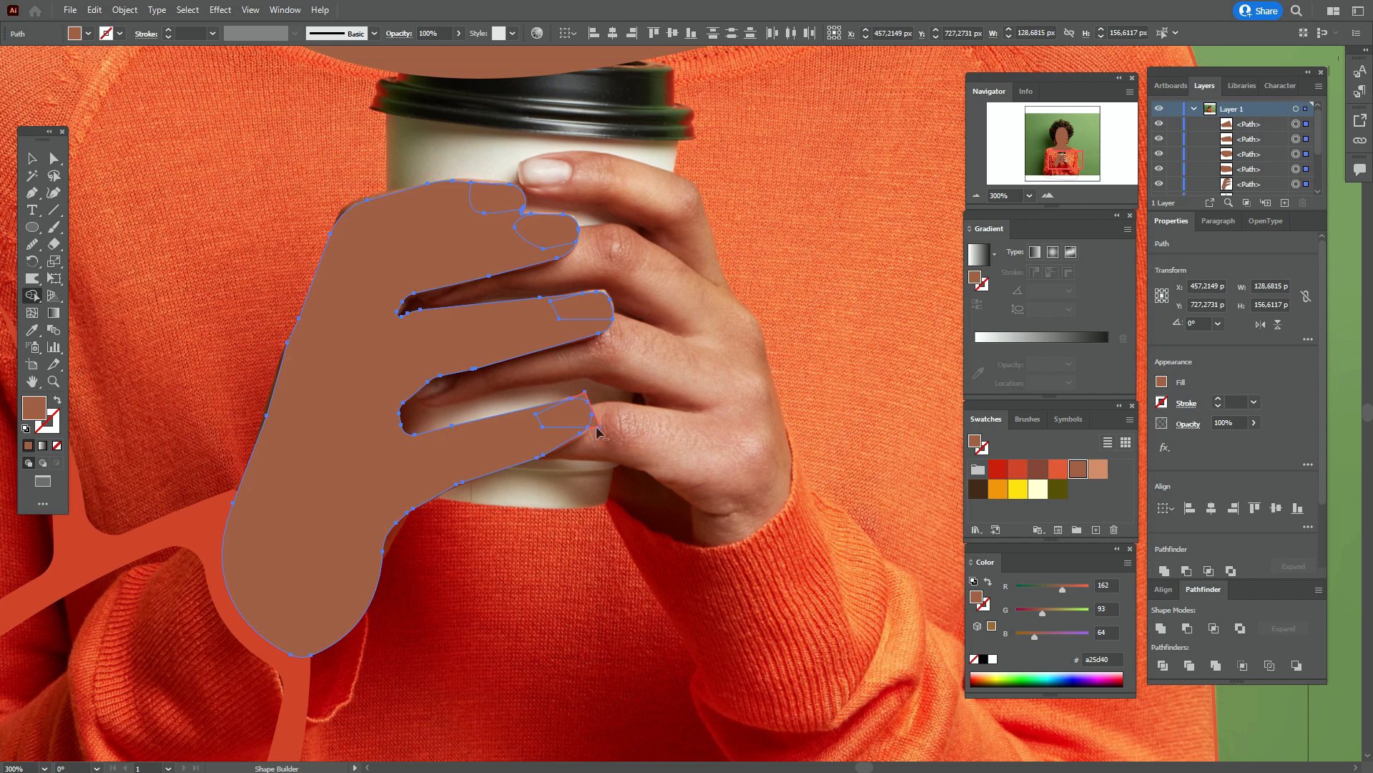
- Fill the four trimmed nails with pale yellow ffffcc and deselect them
left_click(34, 159)
left_click(590, 419)
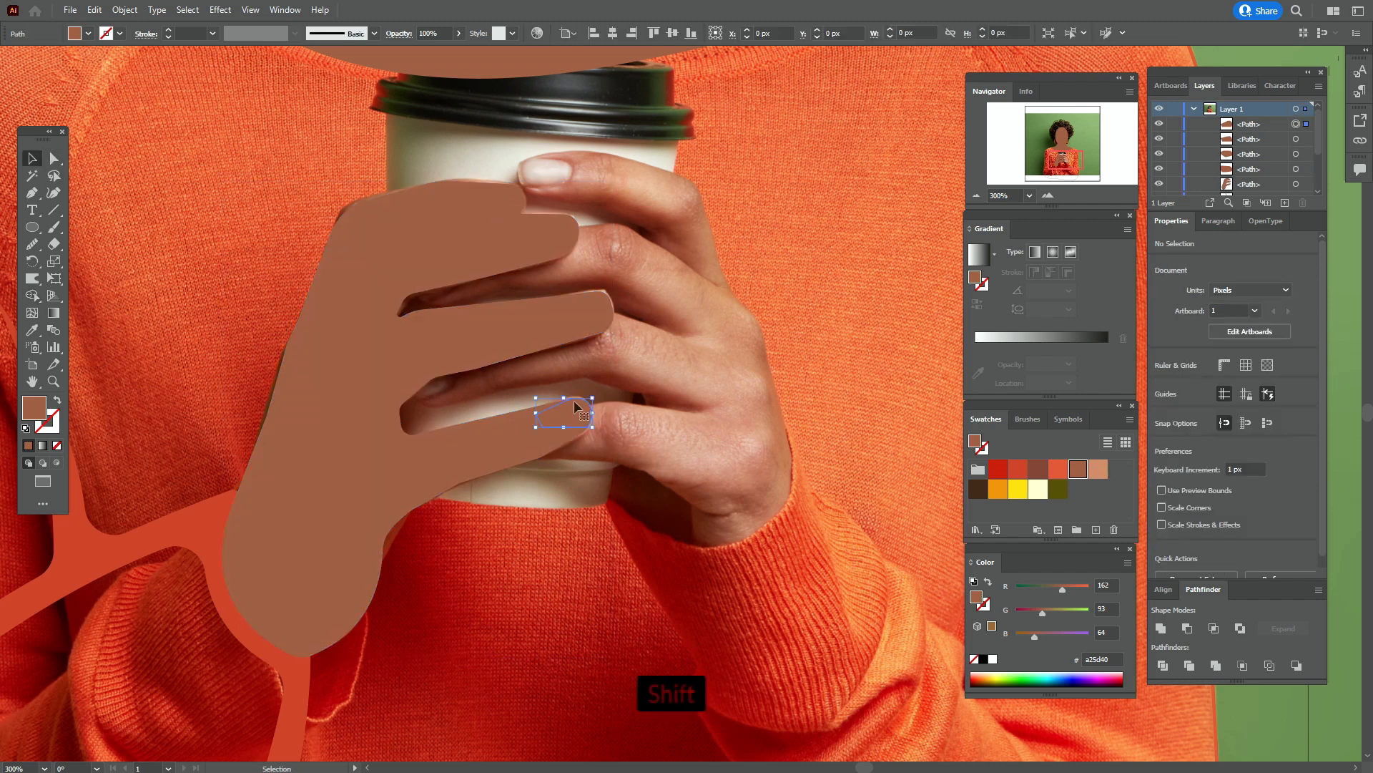
left_click(592, 307, "shift")
left_click(541, 235, "shift")
left_click(496, 199, "shift")
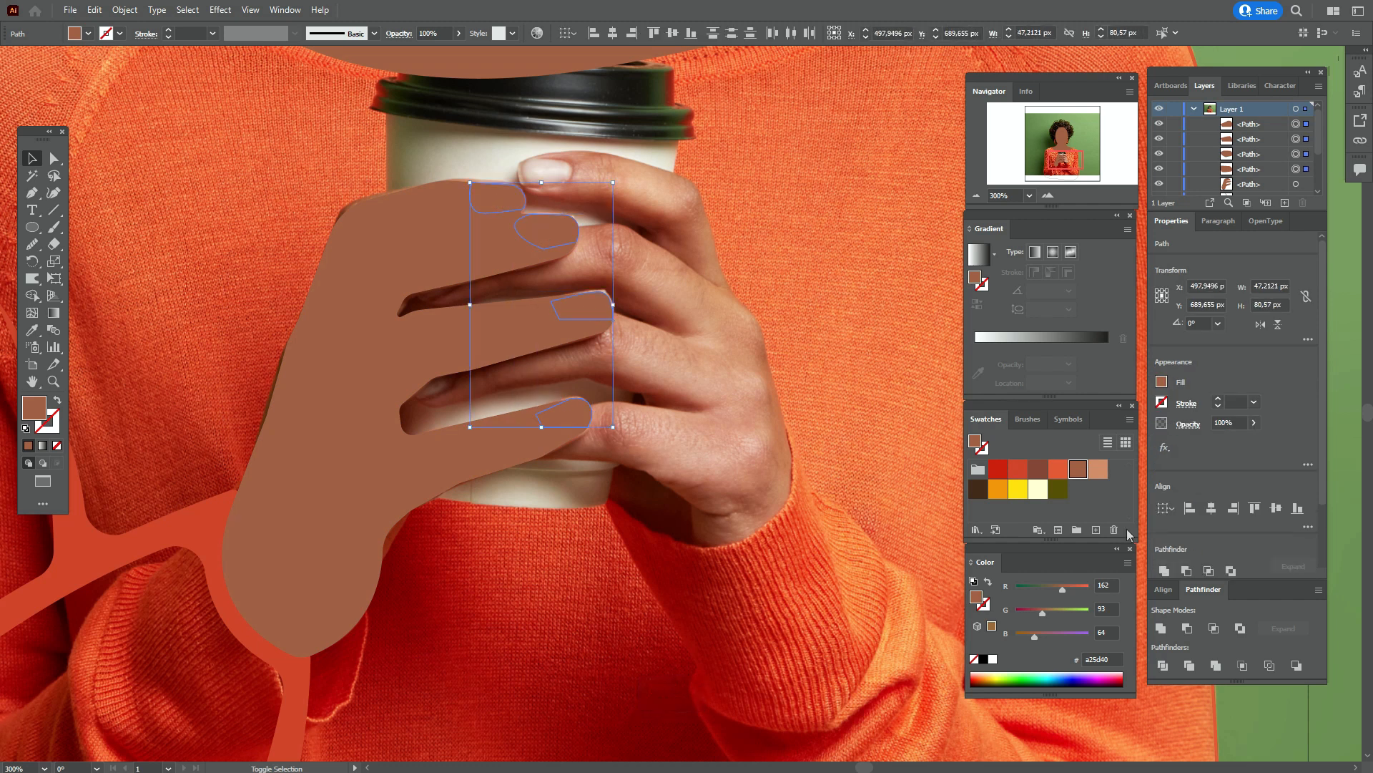
left_click(1035, 494)
left_click(123, 211)
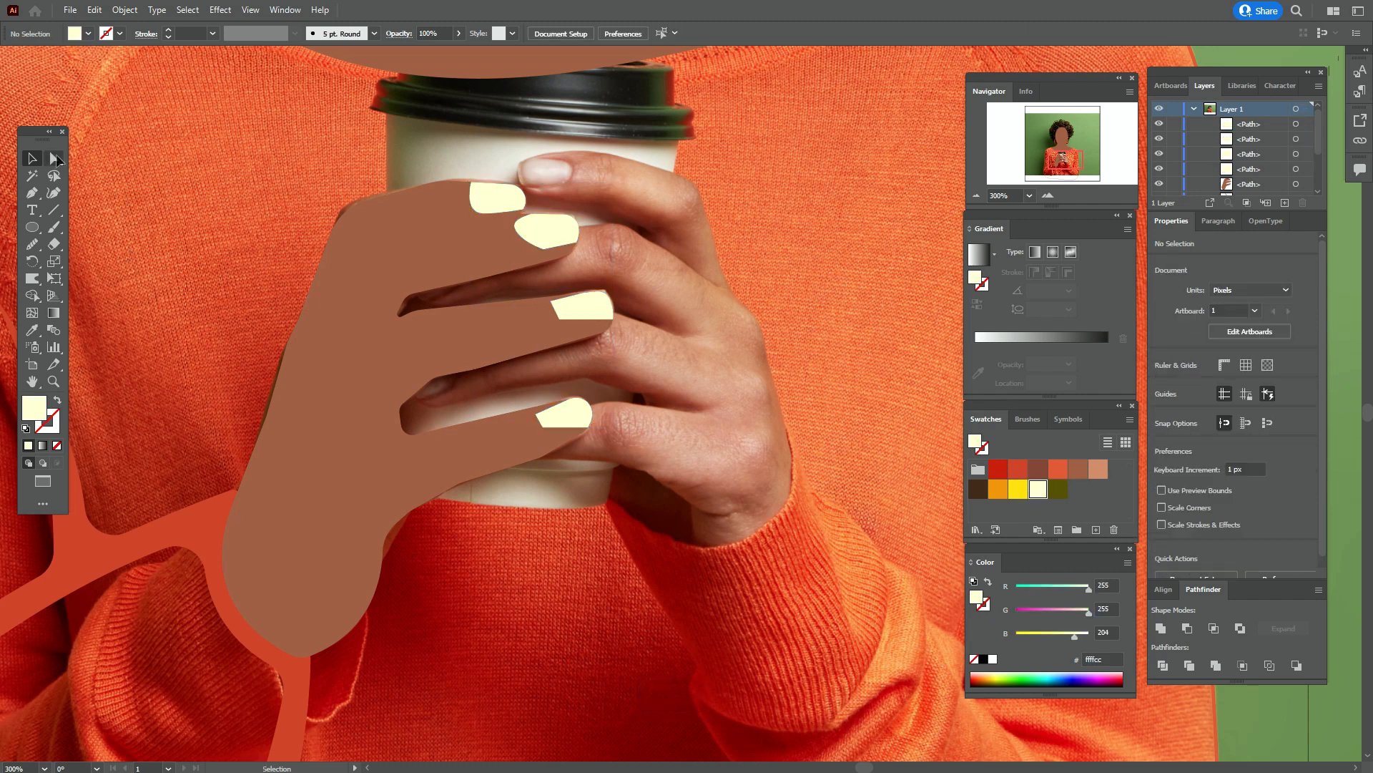
- Round the base corners of the nails on the second, third and lowest fingers
left_click(57, 159)
left_click(556, 240)
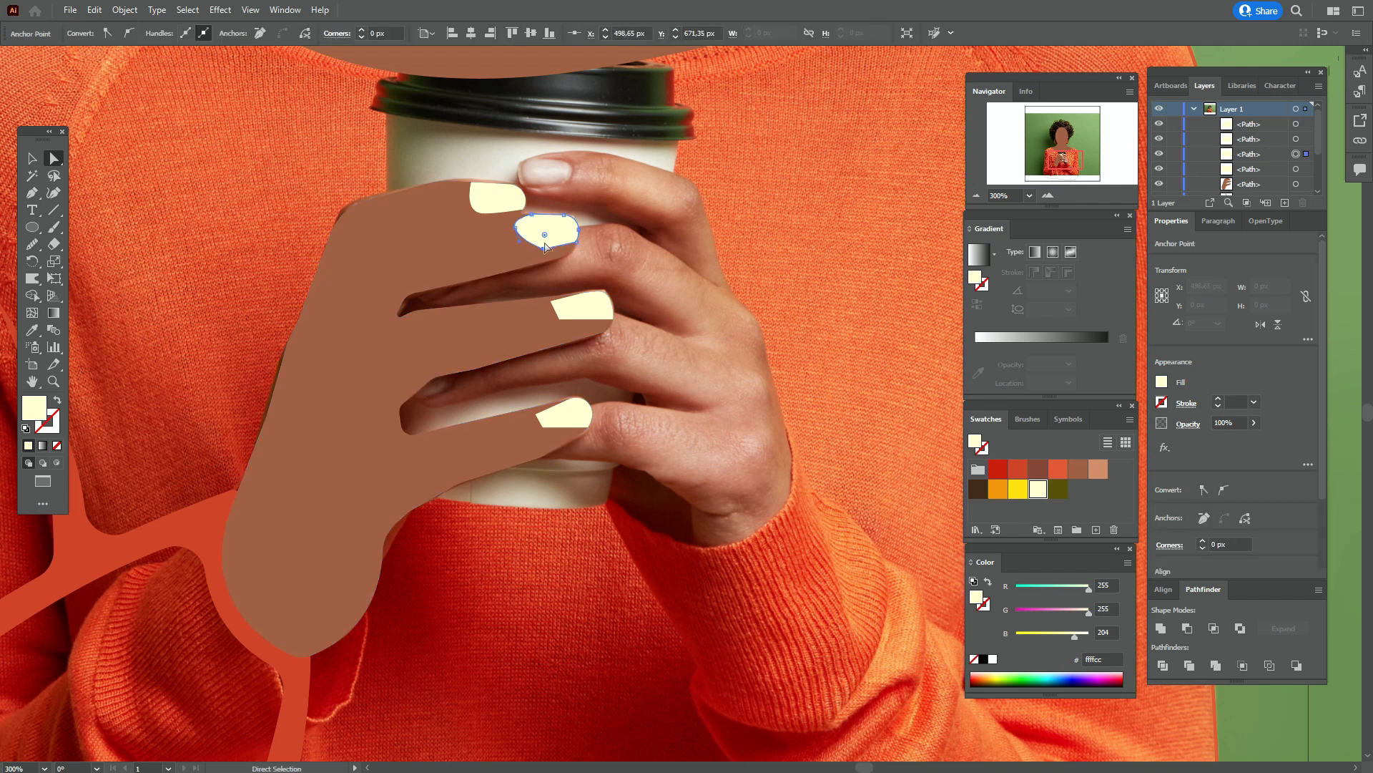
left_click(552, 220)
left_click(564, 311)
left_click_drag(564, 307, 571, 310)
left_click(537, 415)
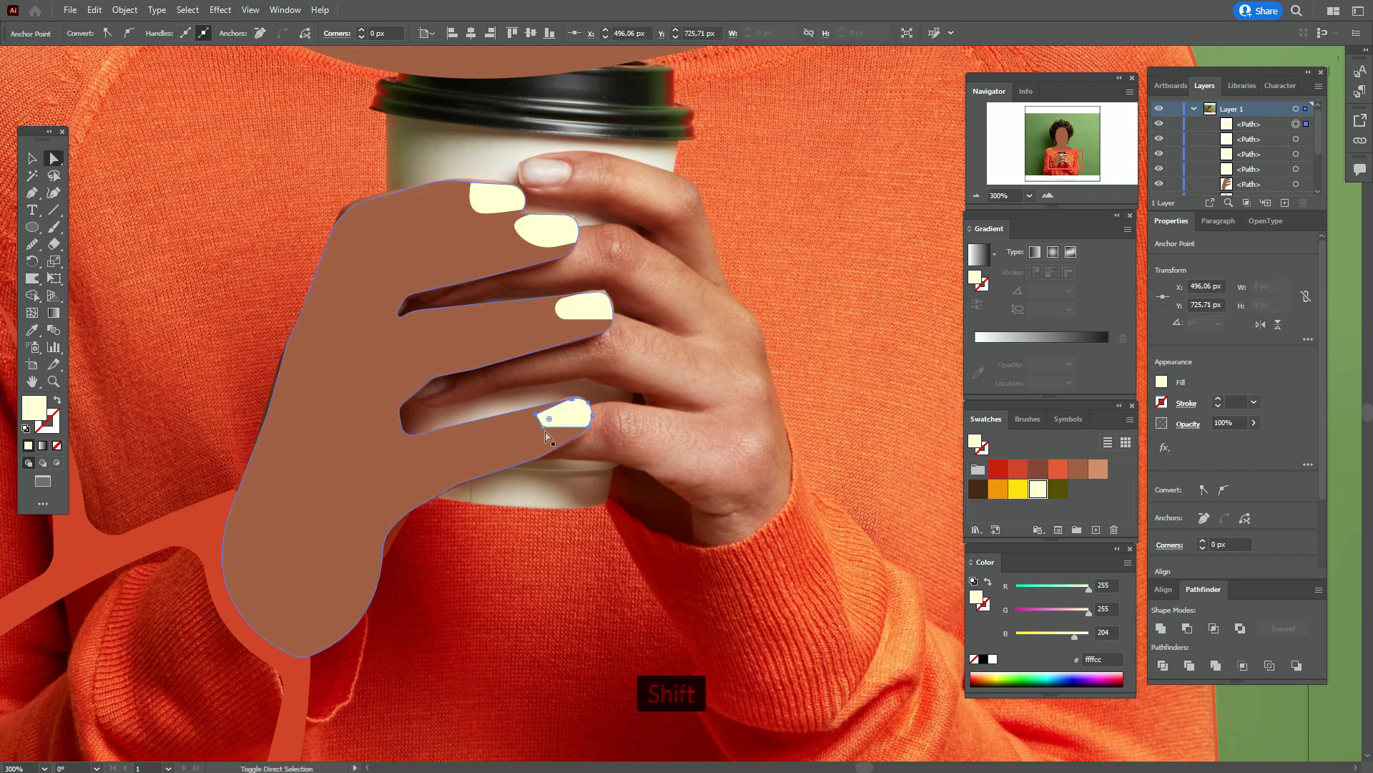
left_click(544, 427, "shift")
left_click_drag(549, 418, 560, 422)
left_click(647, 422)
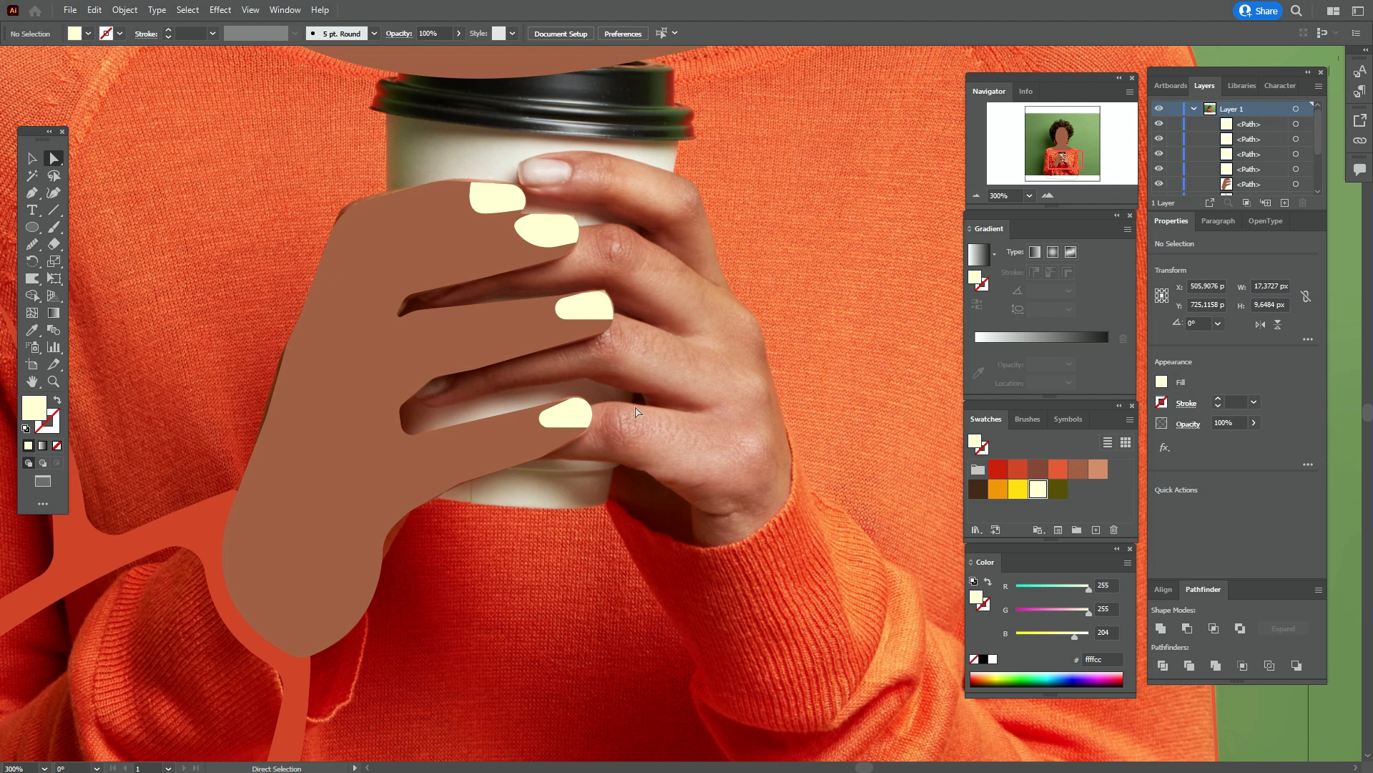
- Round the remaining sharp corners at the tips of all four nails
left_click(587, 422)
left_click_drag(581, 415, 575, 411)
left_click(653, 375)
left_click(614, 320)
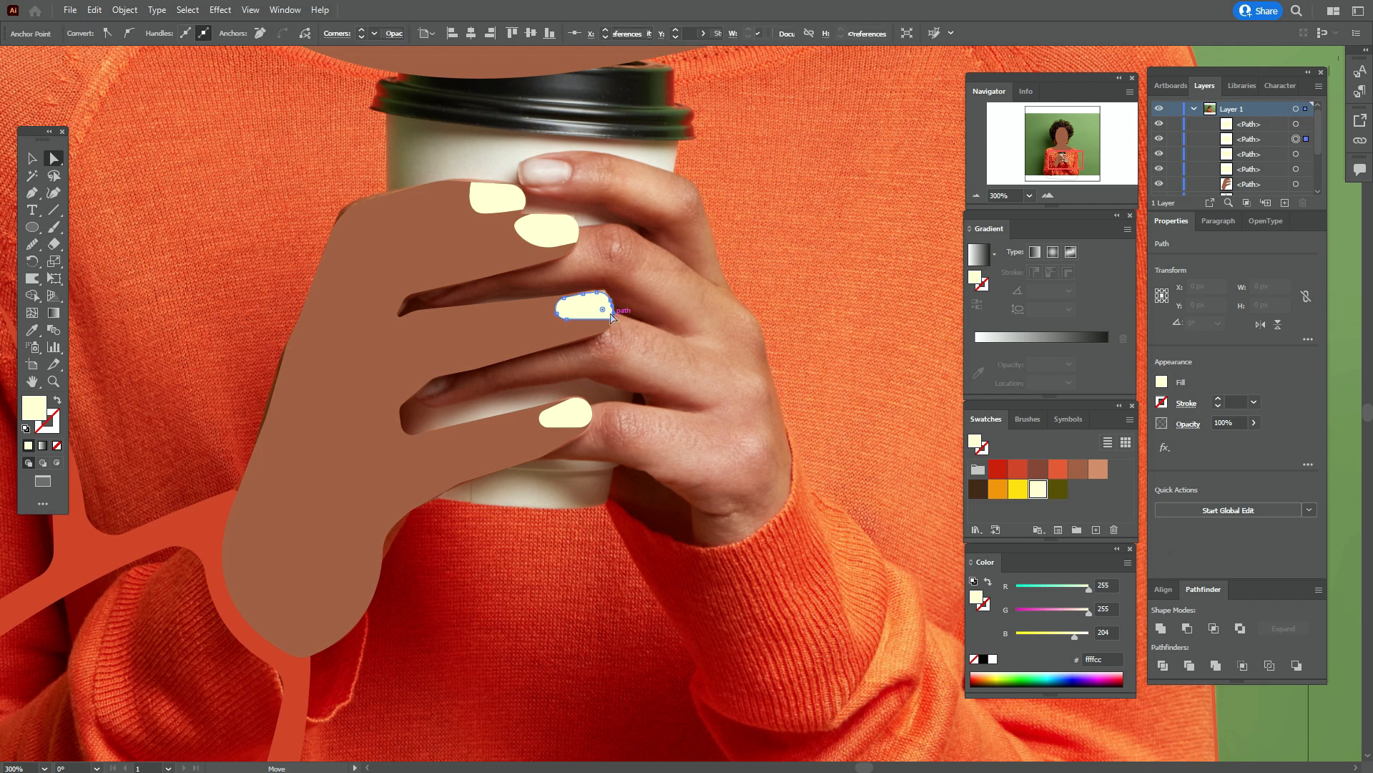
left_click(572, 245)
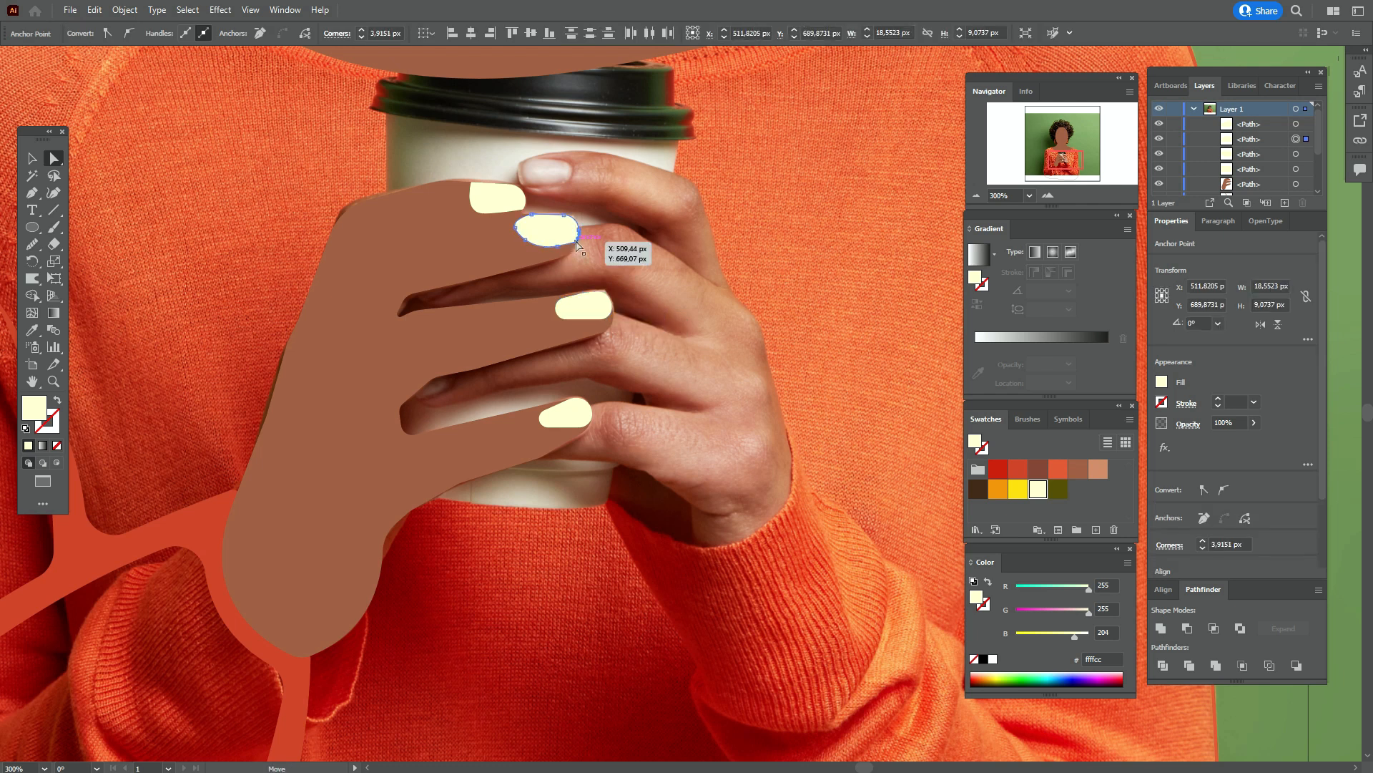
left_click(525, 214)
left_click(595, 186)
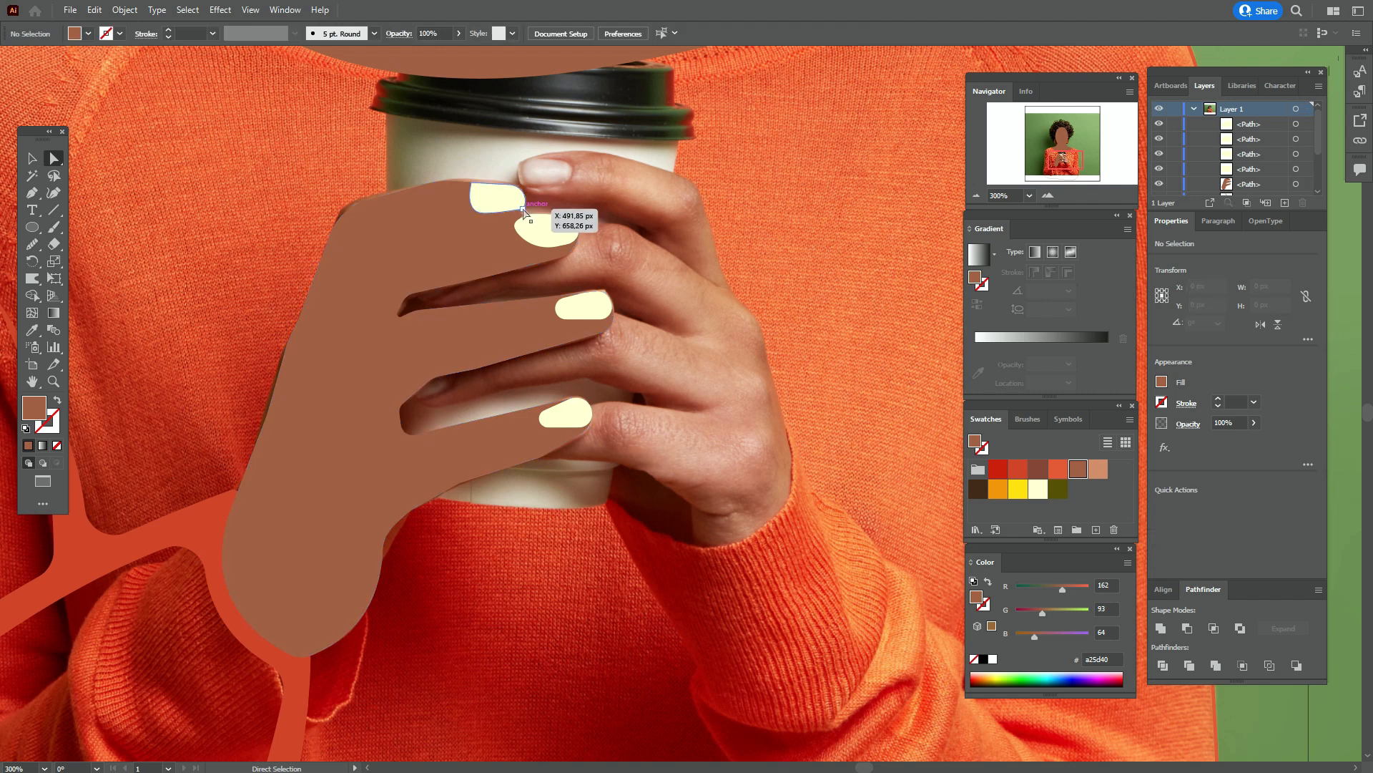
left_click(527, 209)
left_click(749, 289)
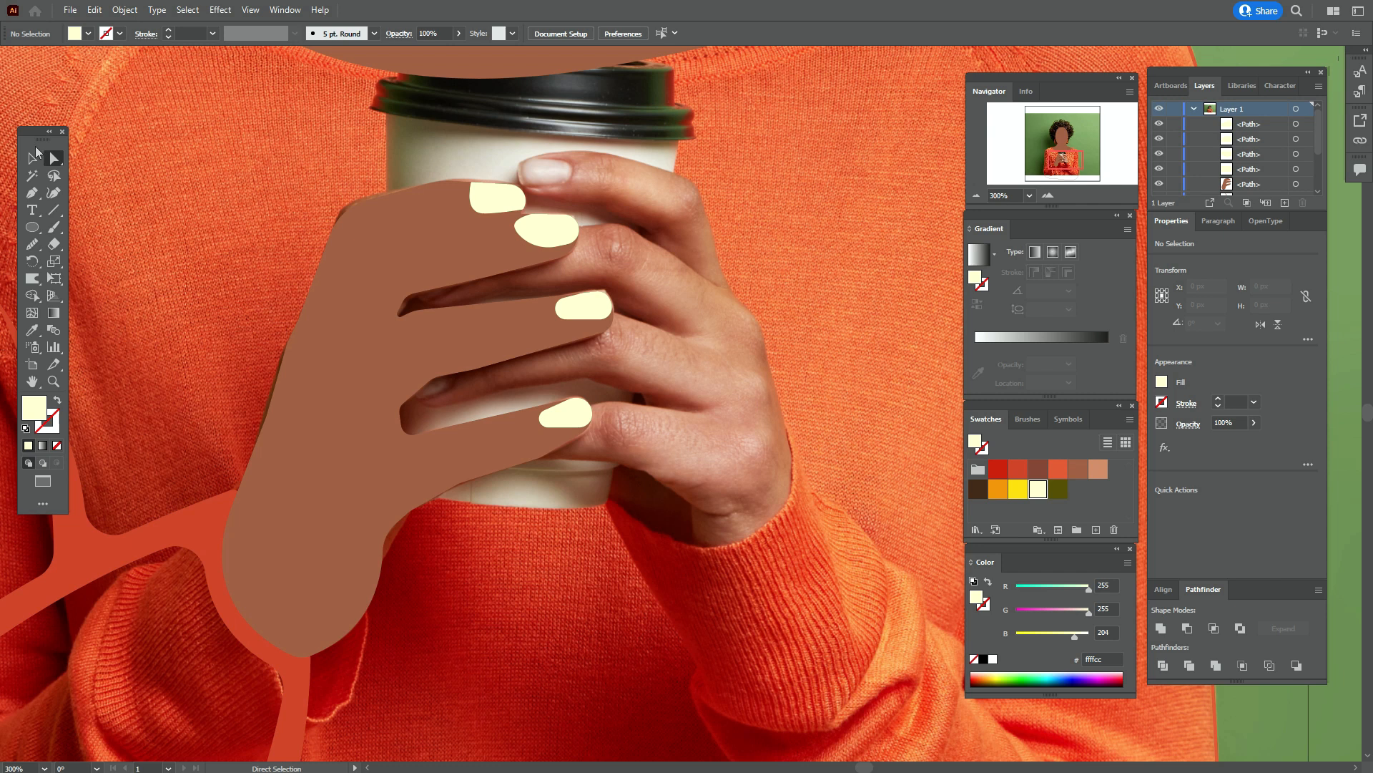
- Swap the hand's brown fill back to a stroke so the photo shows through, then deselect it
left_click(36, 152)
left_click(345, 247)
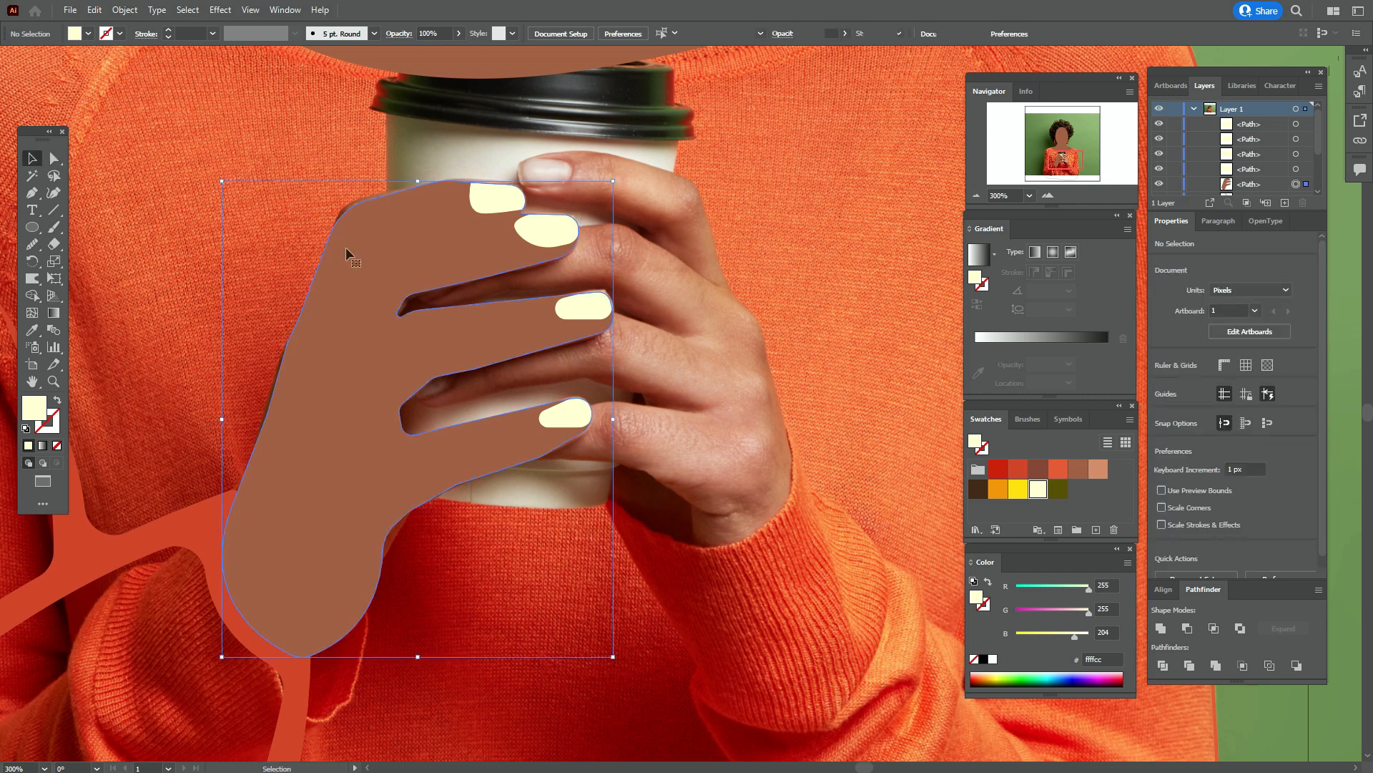
left_click(56, 402)
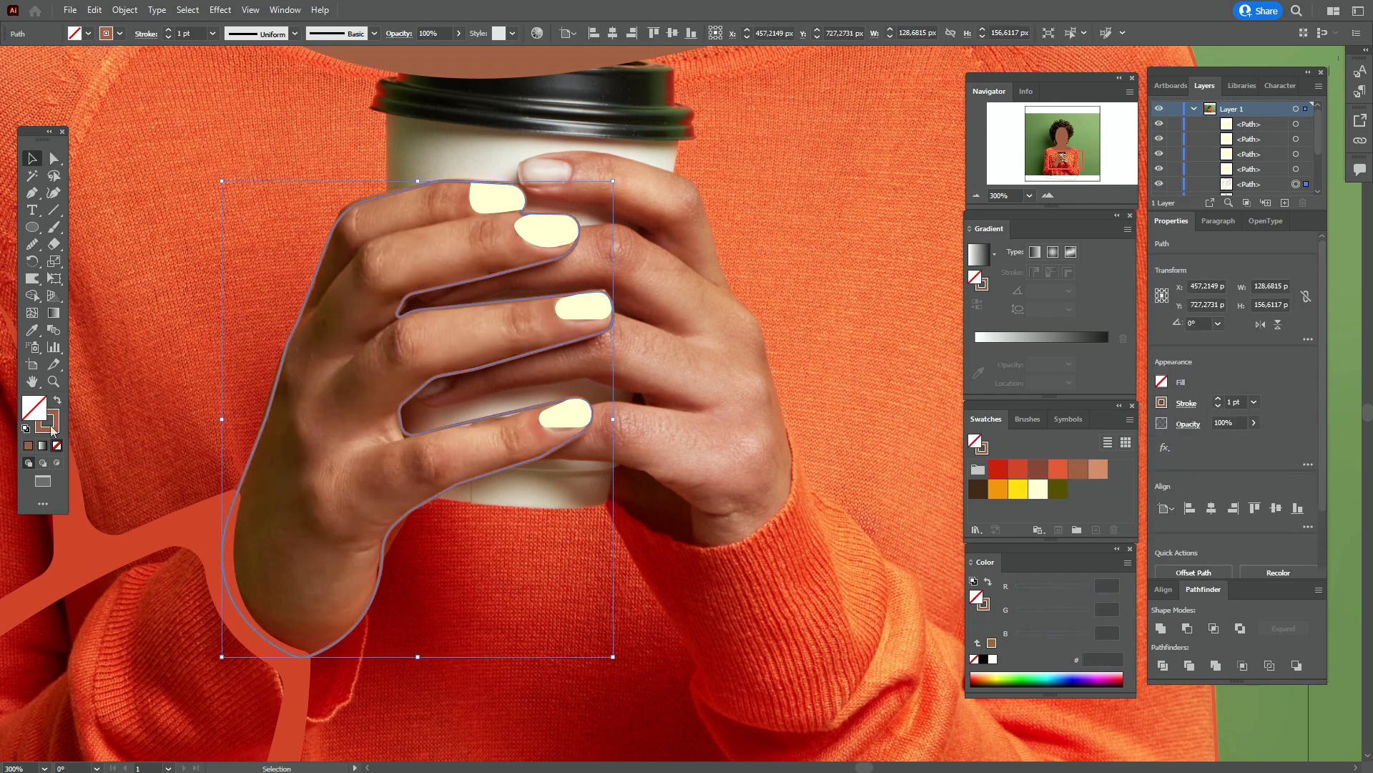
left_click(791, 379)
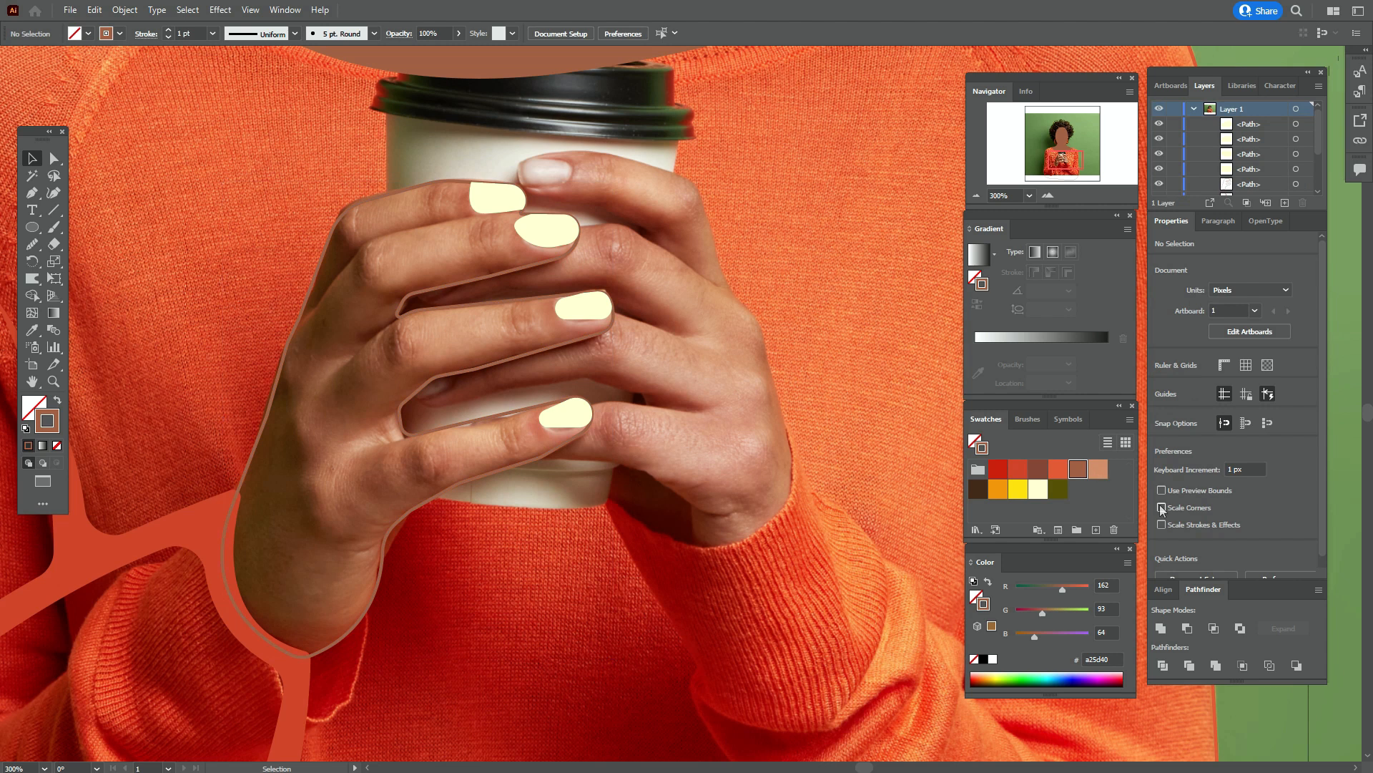
- Draw a thin closed crease along the second finger's upper edge and knuckle, filled with light skin tone d38b65 without stroke
left_click(1099, 470)
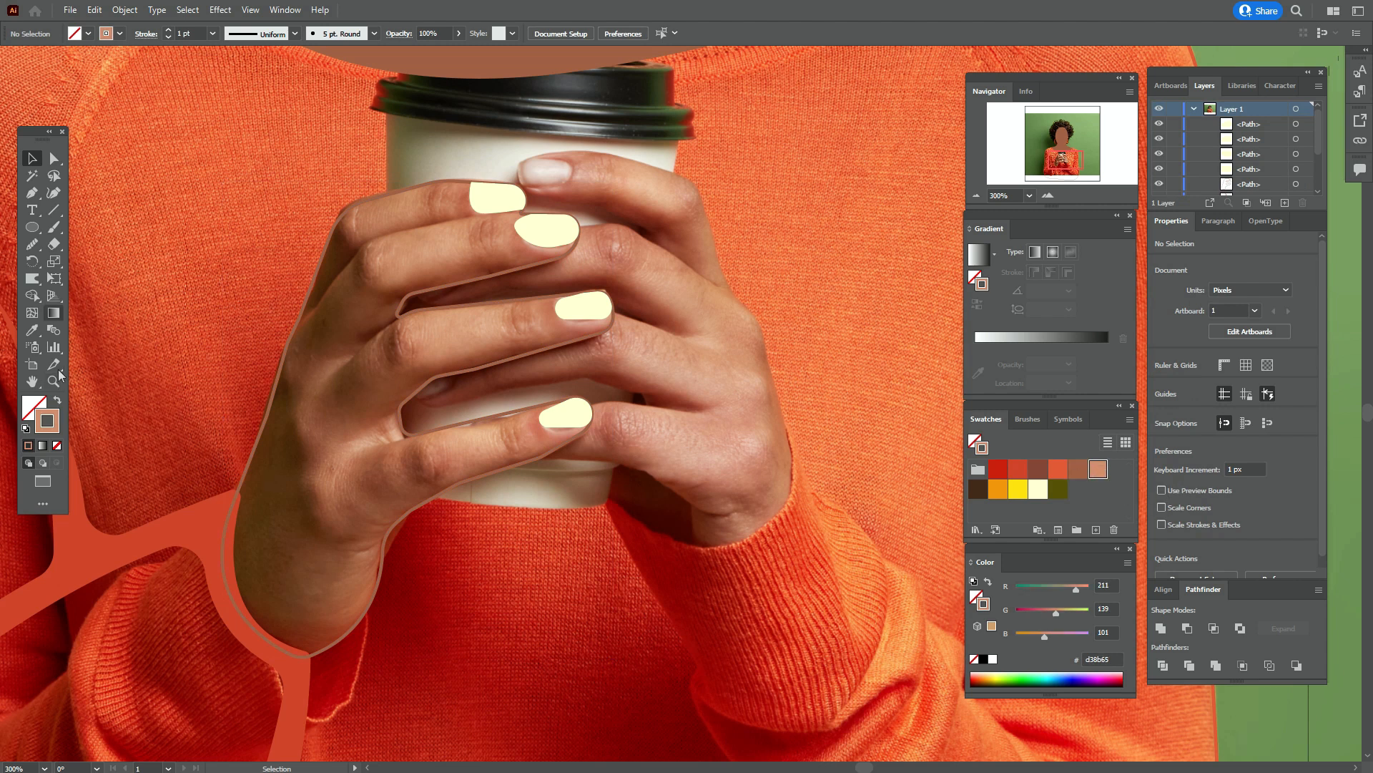
left_click(34, 194)
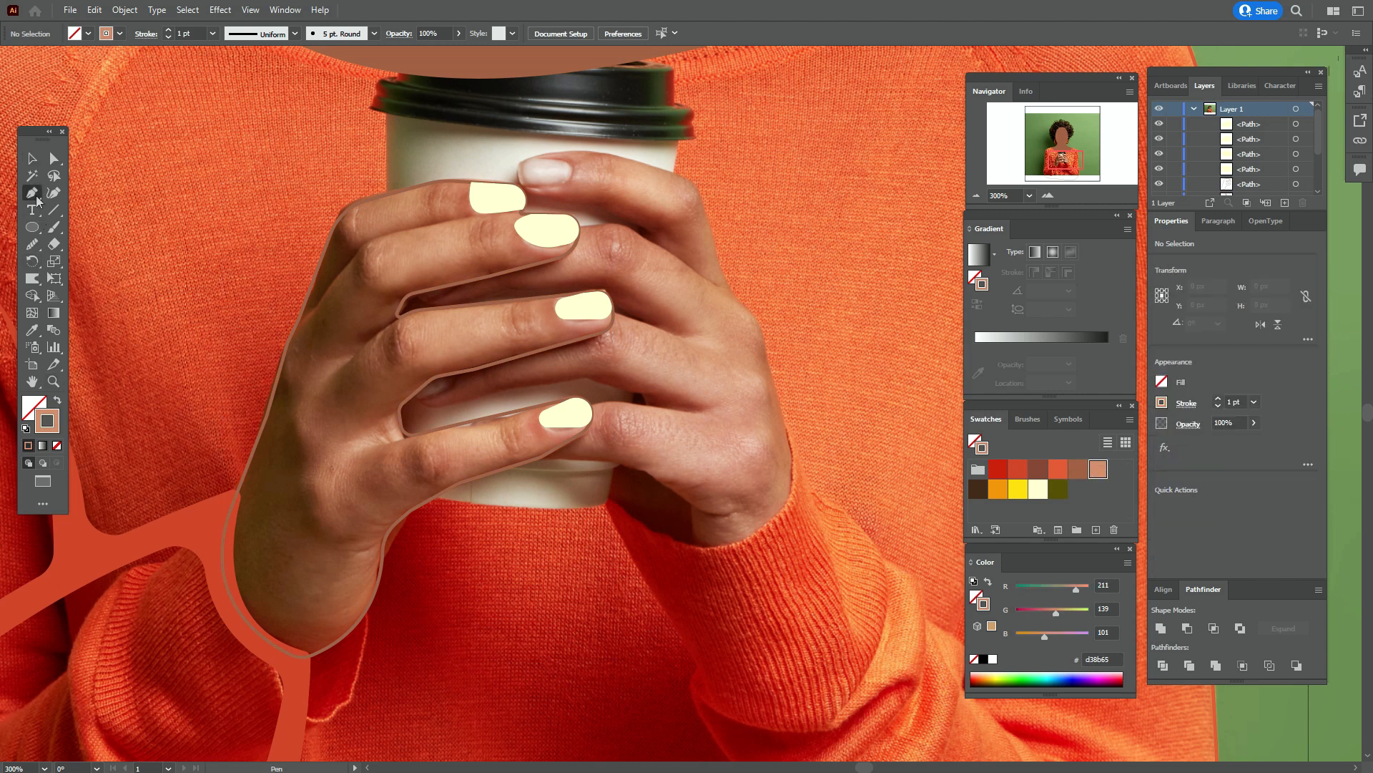
left_click(311, 316)
left_click(364, 243)
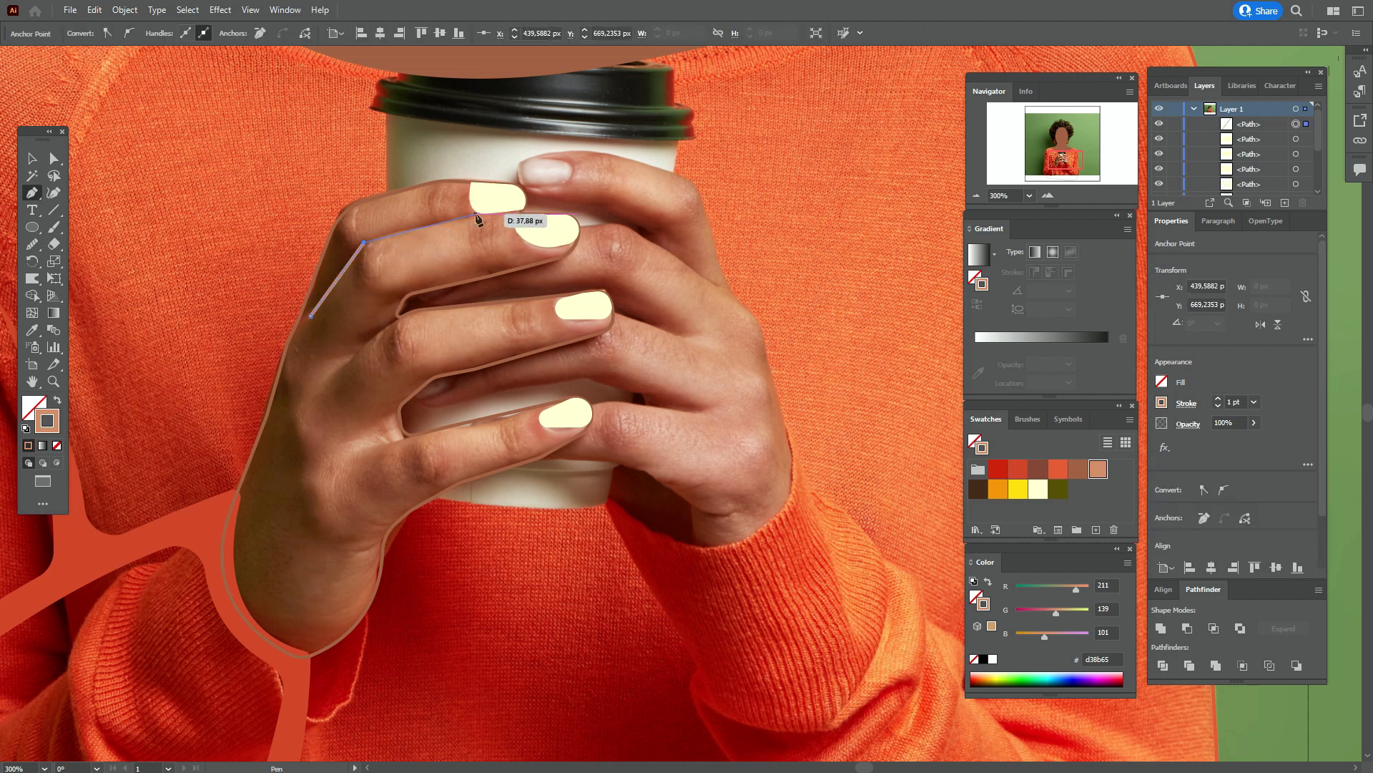
left_click(475, 213)
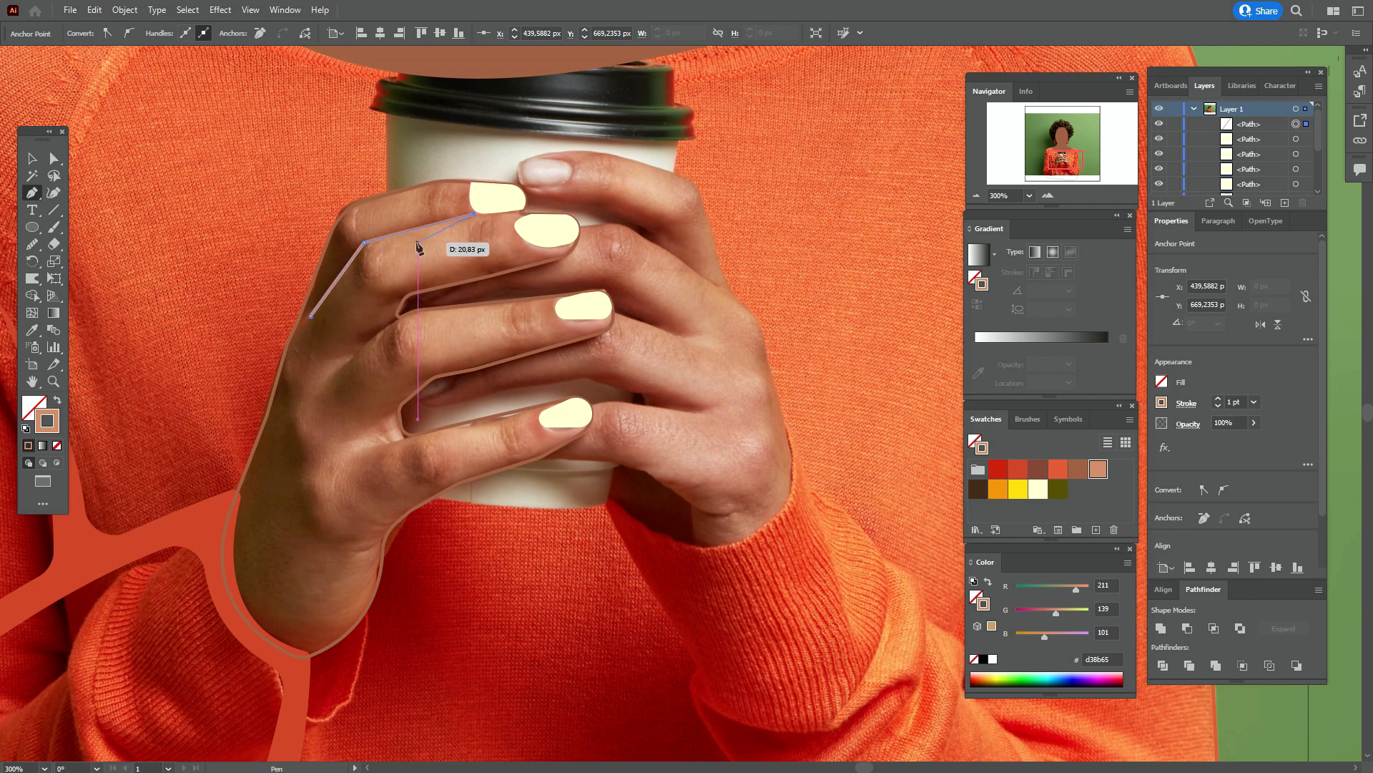
left_click(369, 250)
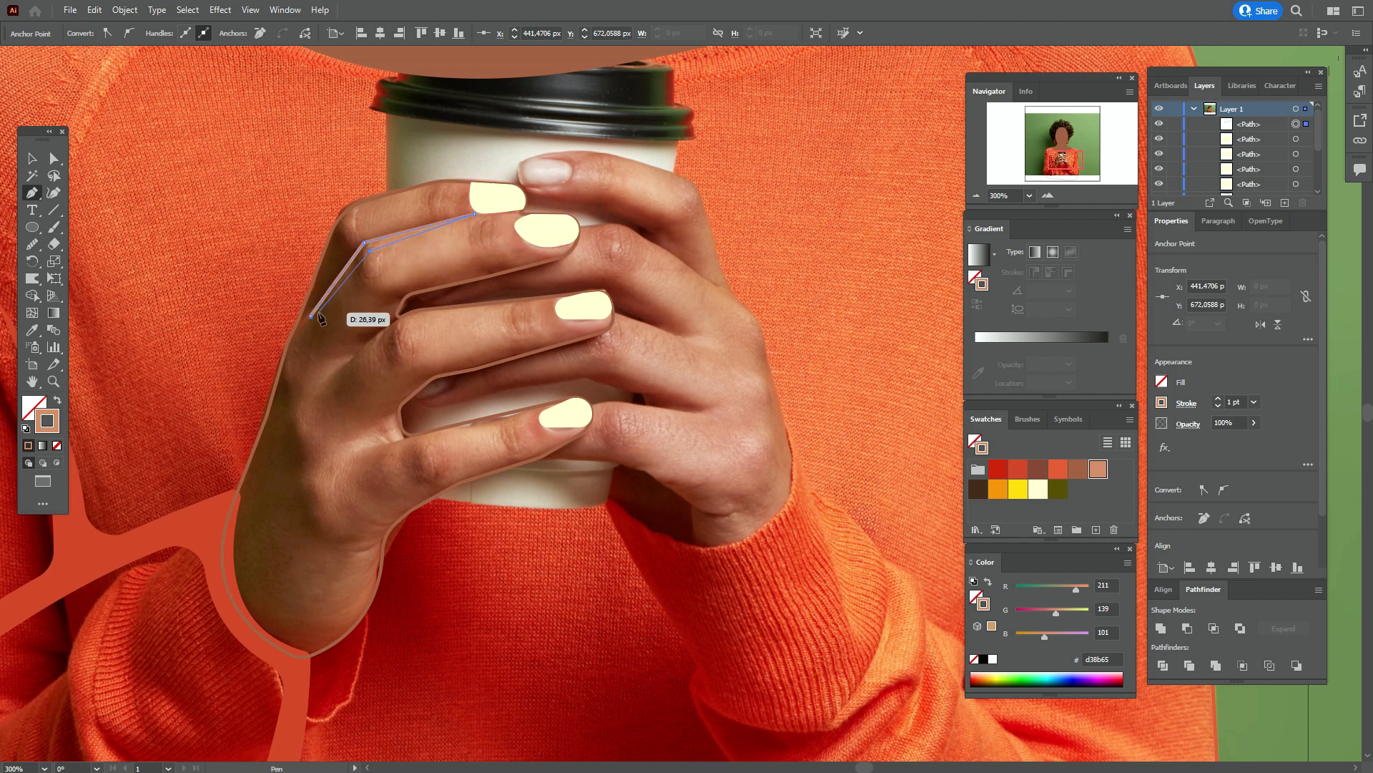
left_click(311, 316)
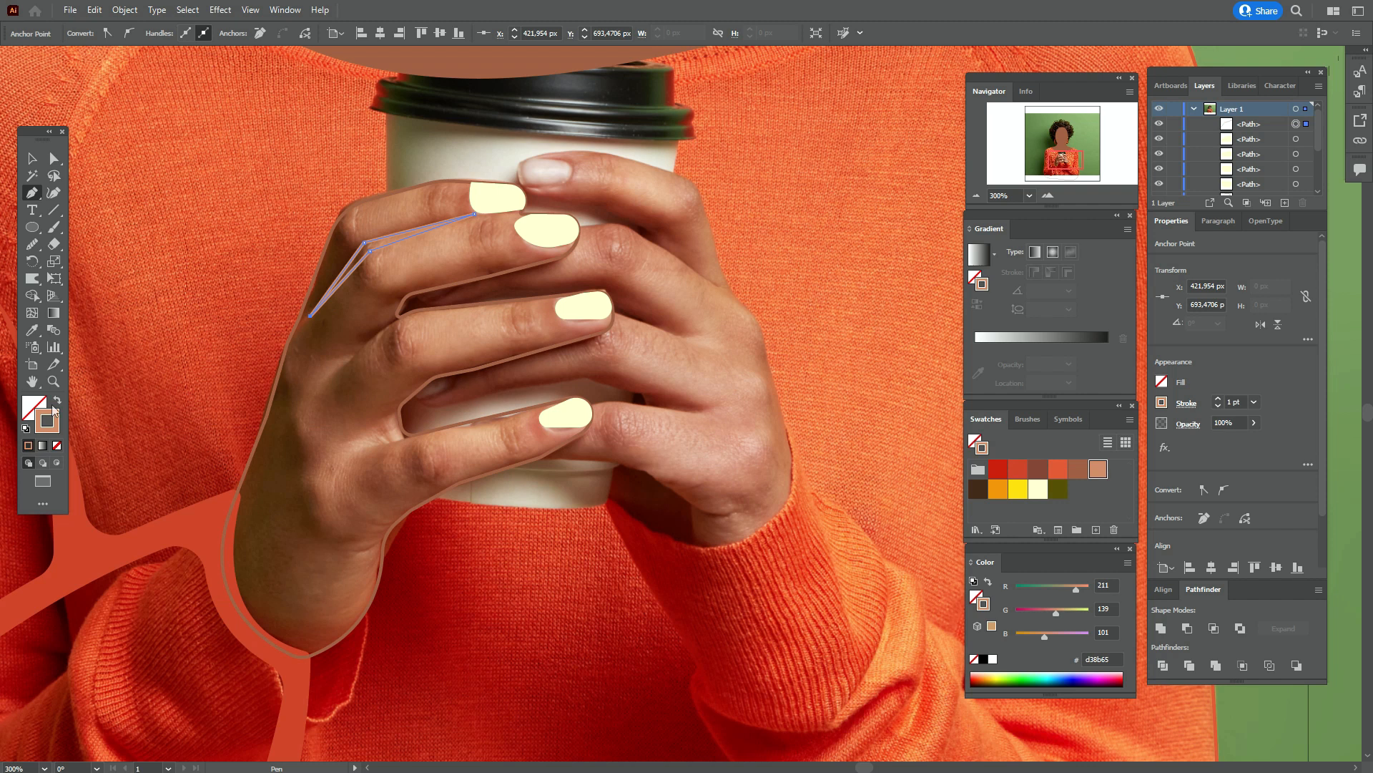
left_click(58, 402)
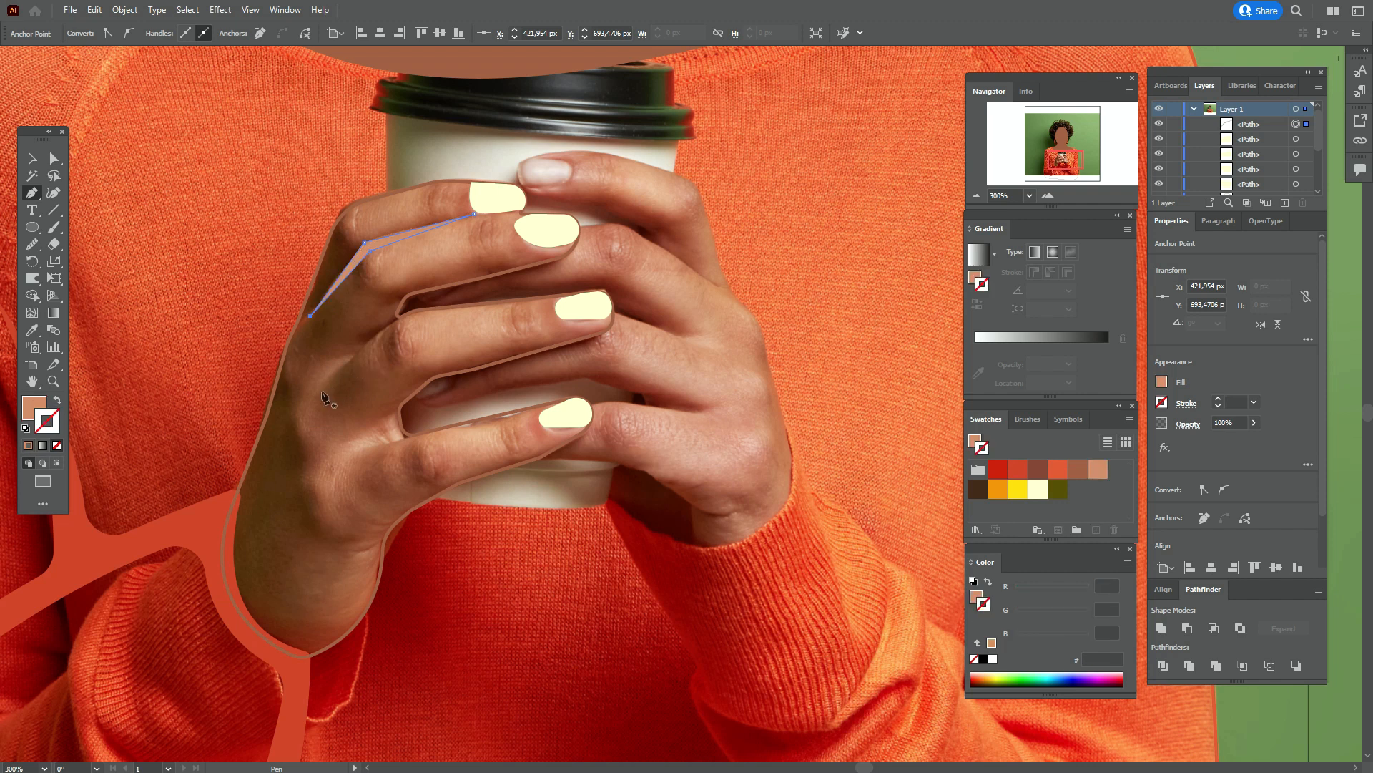
- Draw two more thin closed creases in the same light skin tone, along the knuckles of the third and lowest fingers
mouse_move(313, 397)
left_mouse_down()
mouse_move(386, 344)
mouse_move(314, 399)
left_mouse_up()
left_click(356, 356)
left_click(335, 475)
left_click_drag(358, 451, 409, 444)
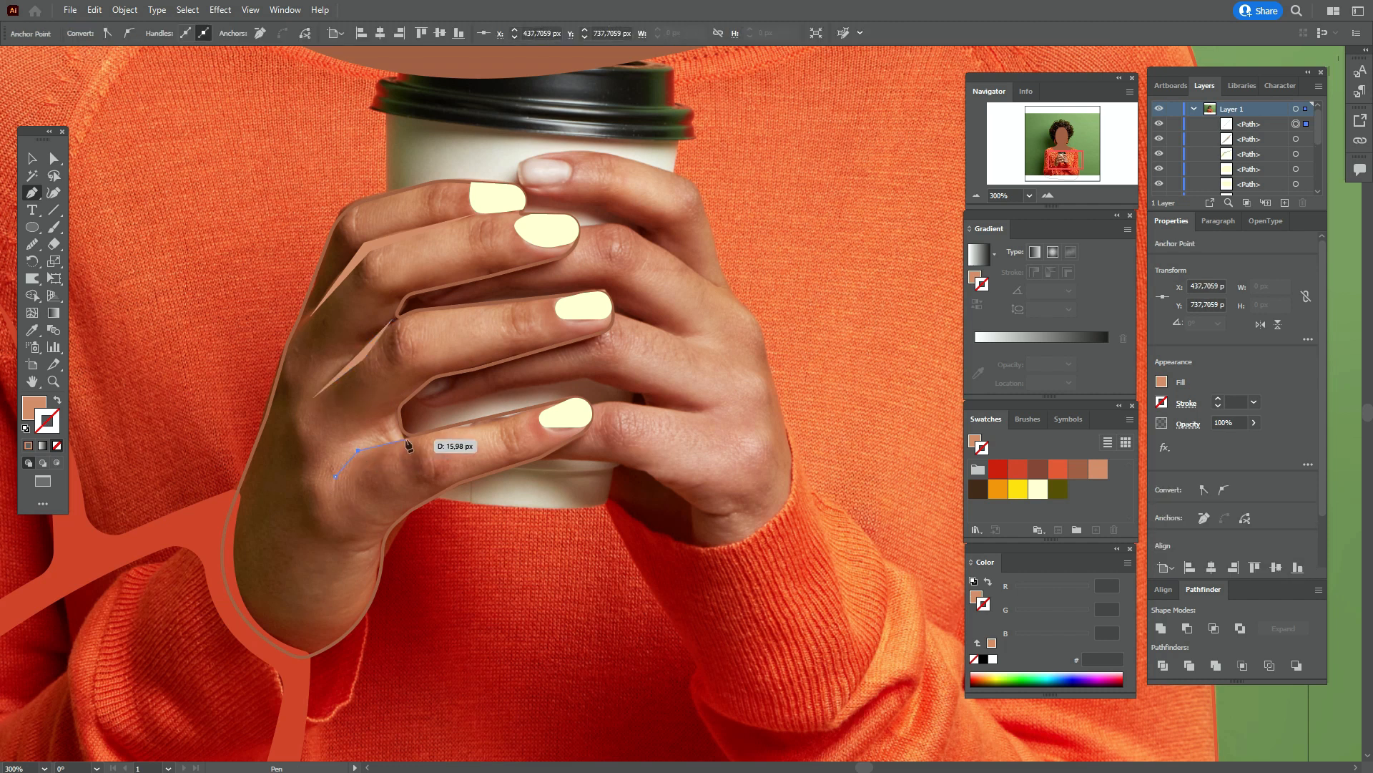
left_click(404, 437)
left_click(369, 457)
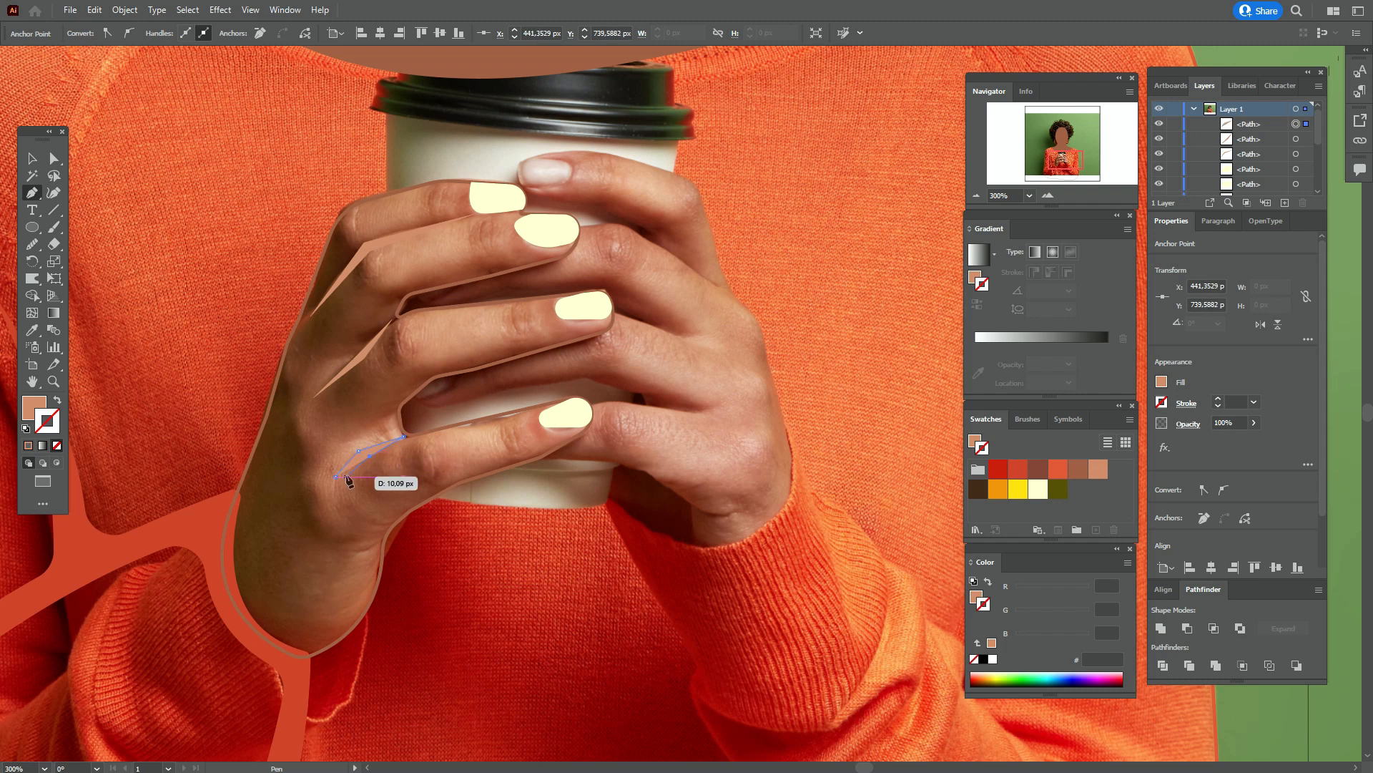
key("ctrl+z")
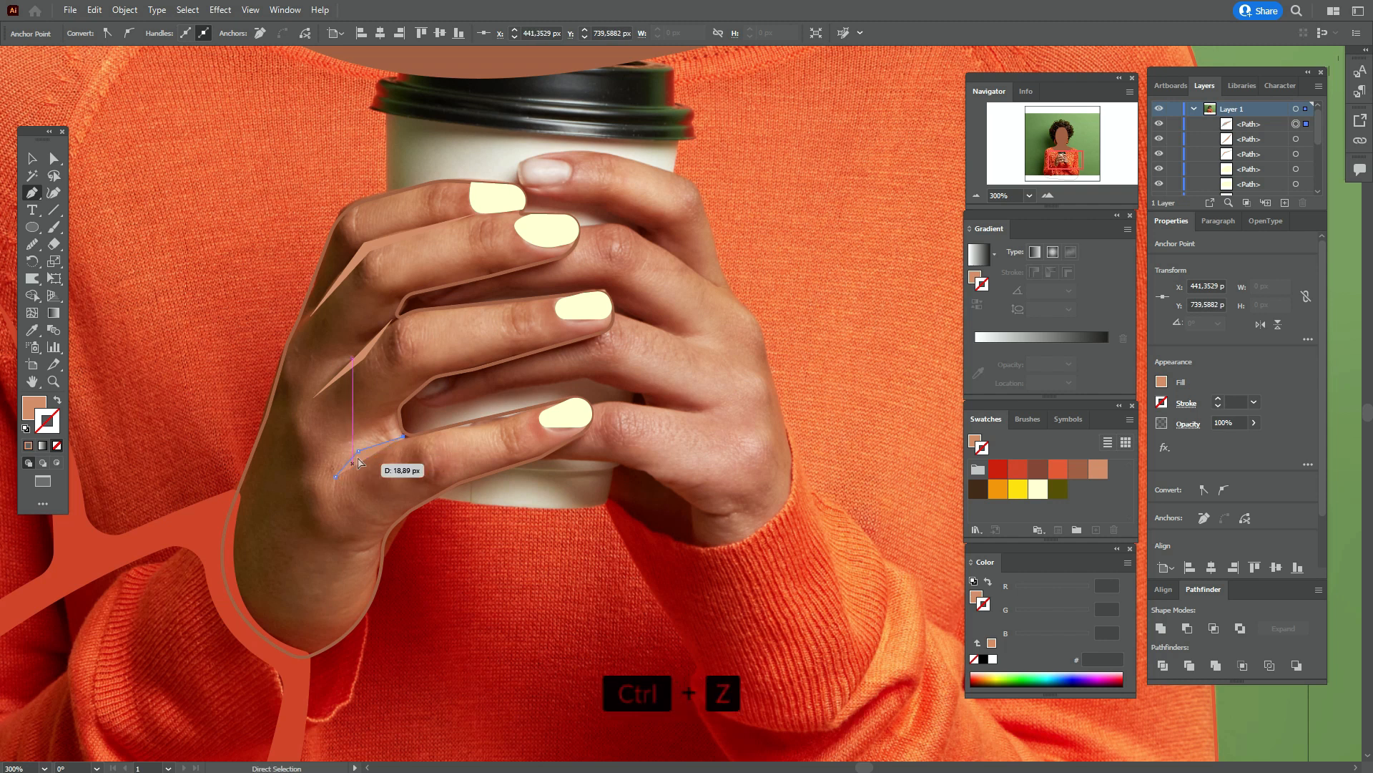
left_click(359, 456)
left_click_drag(339, 481, 285, 476)
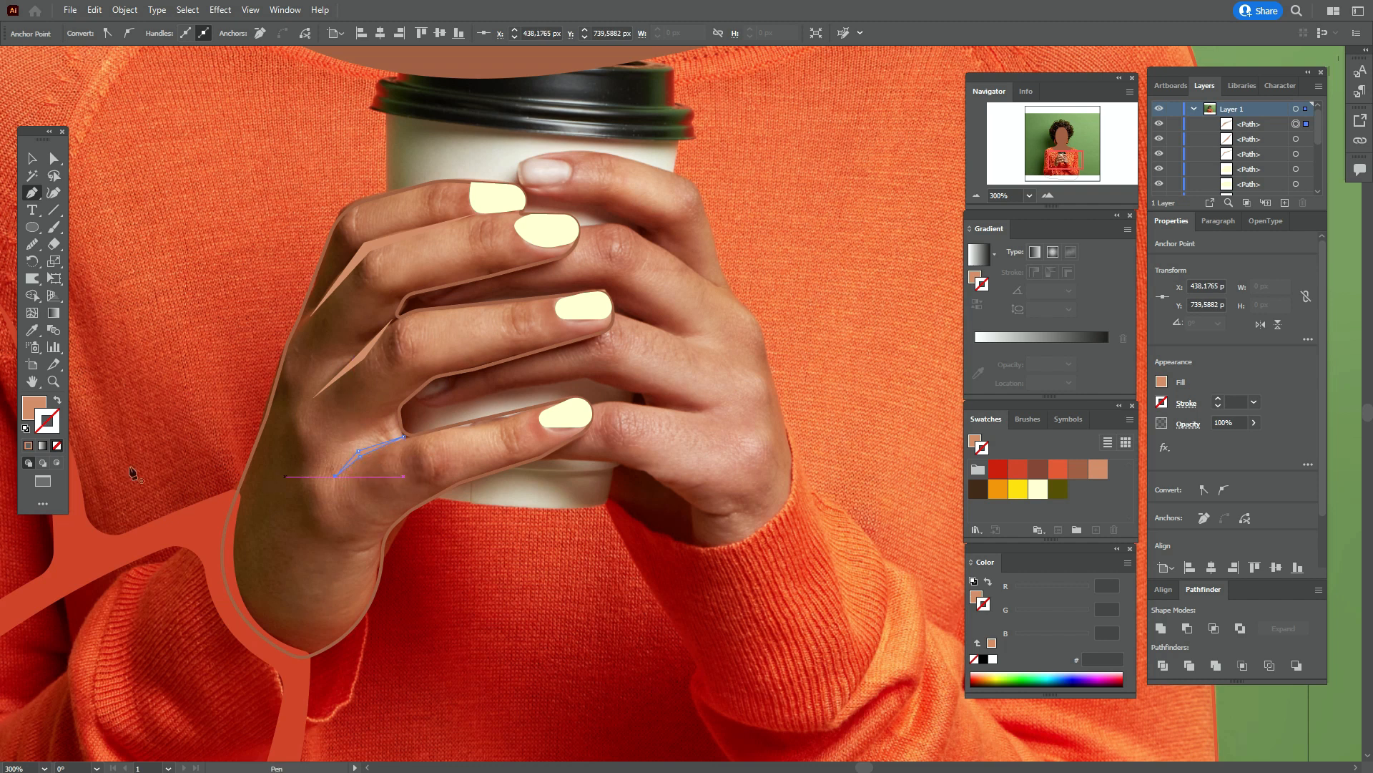
- Round the bend in the middle of each of the three finger creases
left_click(55, 159)
left_click(366, 244)
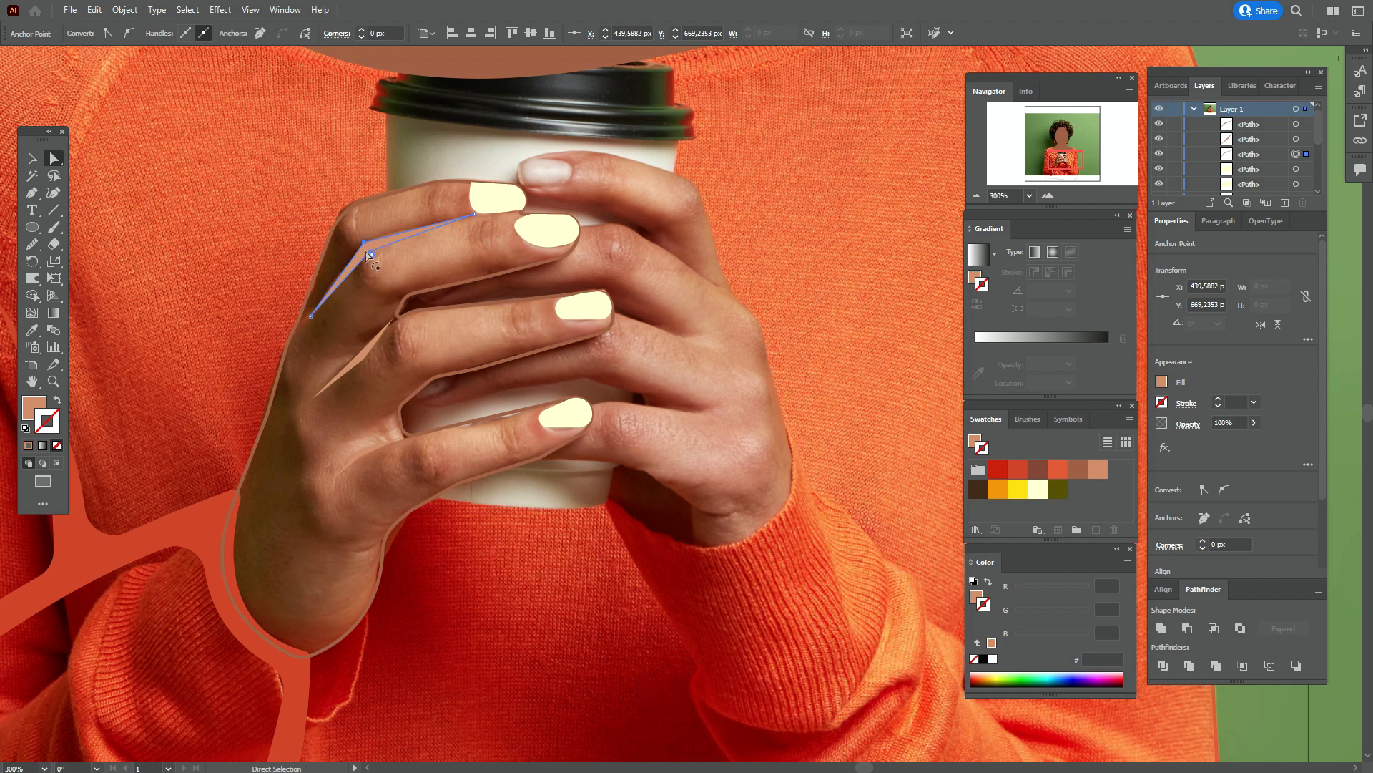
left_click_drag(372, 255, 387, 272)
left_click(370, 251)
left_click_drag(365, 356, 344, 338)
left_click(357, 360)
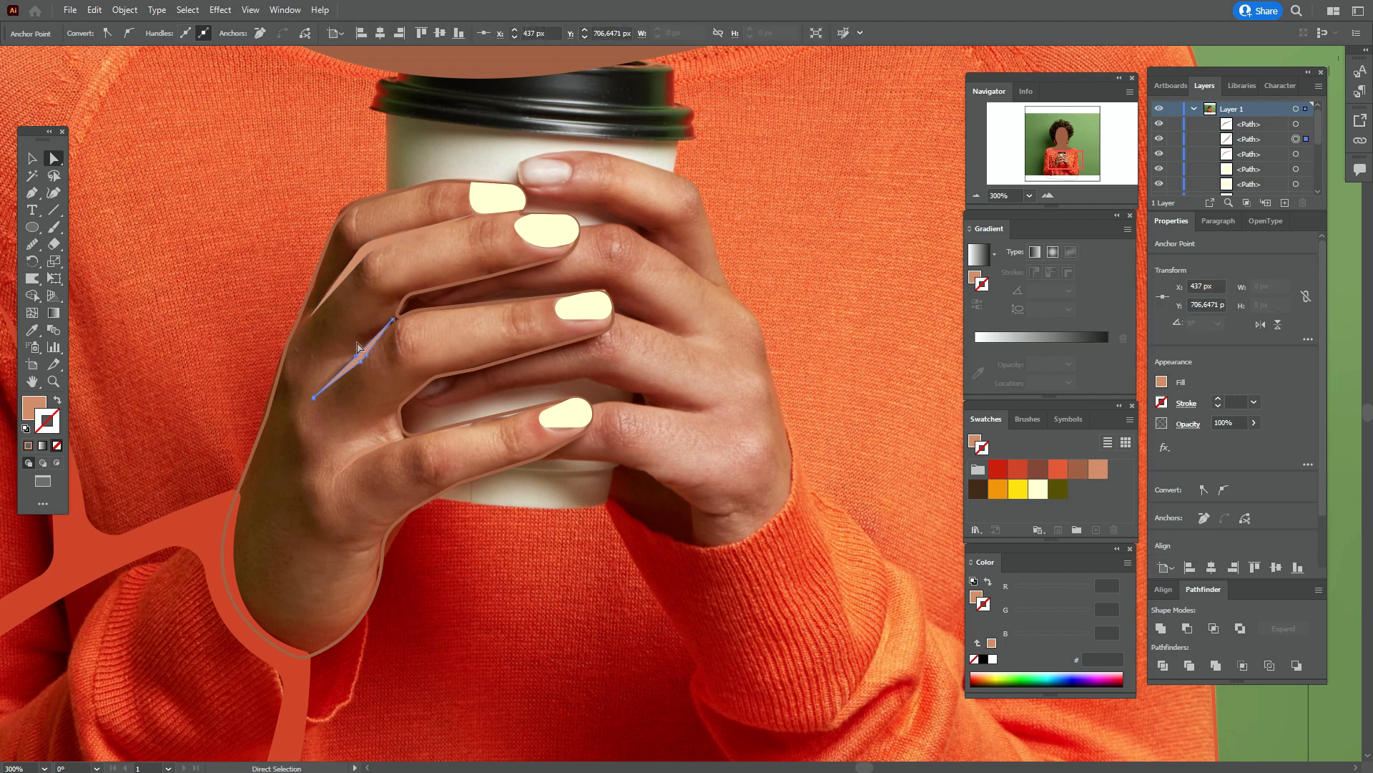
left_click_drag(361, 449, 368, 473)
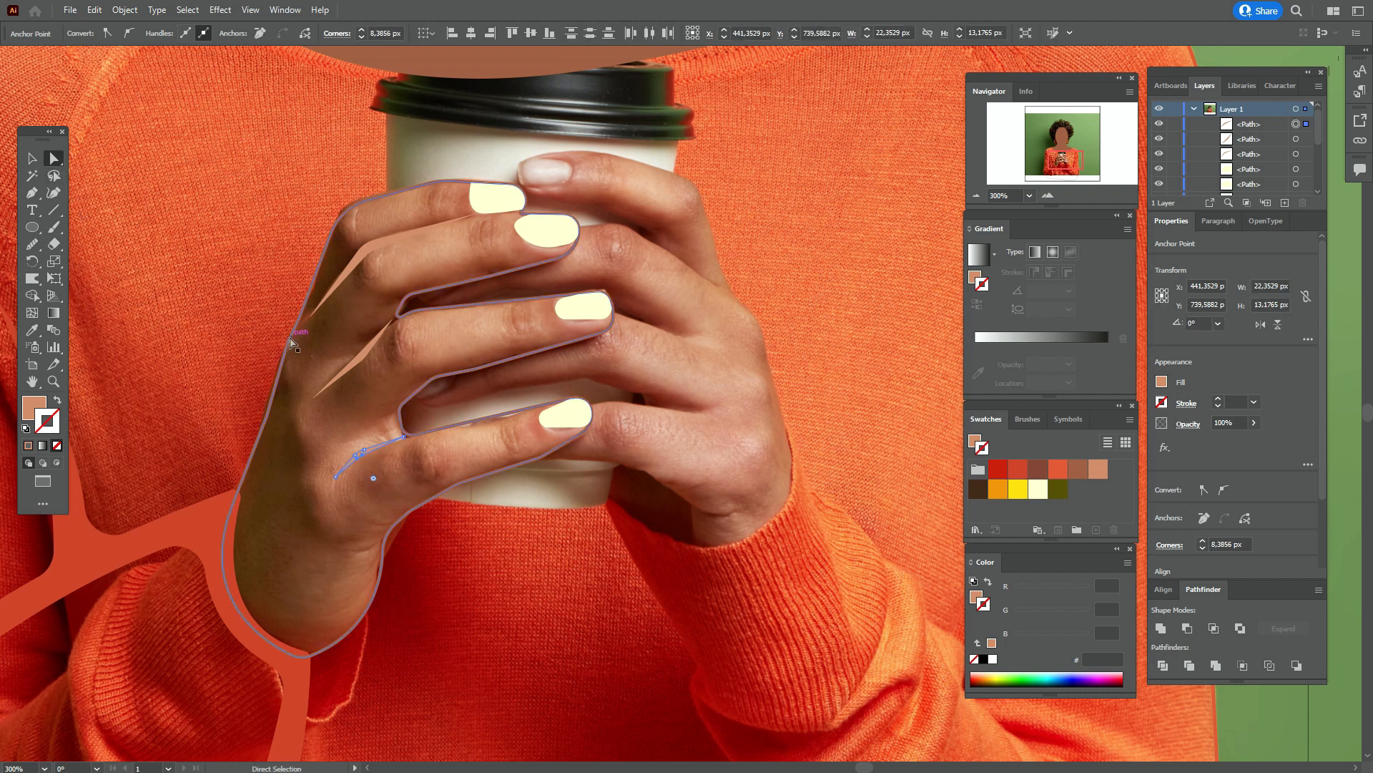
- Round off the sharp end points of the three finger creases slightly and deselect them
left_click(310, 315)
left_click_drag(320, 306, 324, 306)
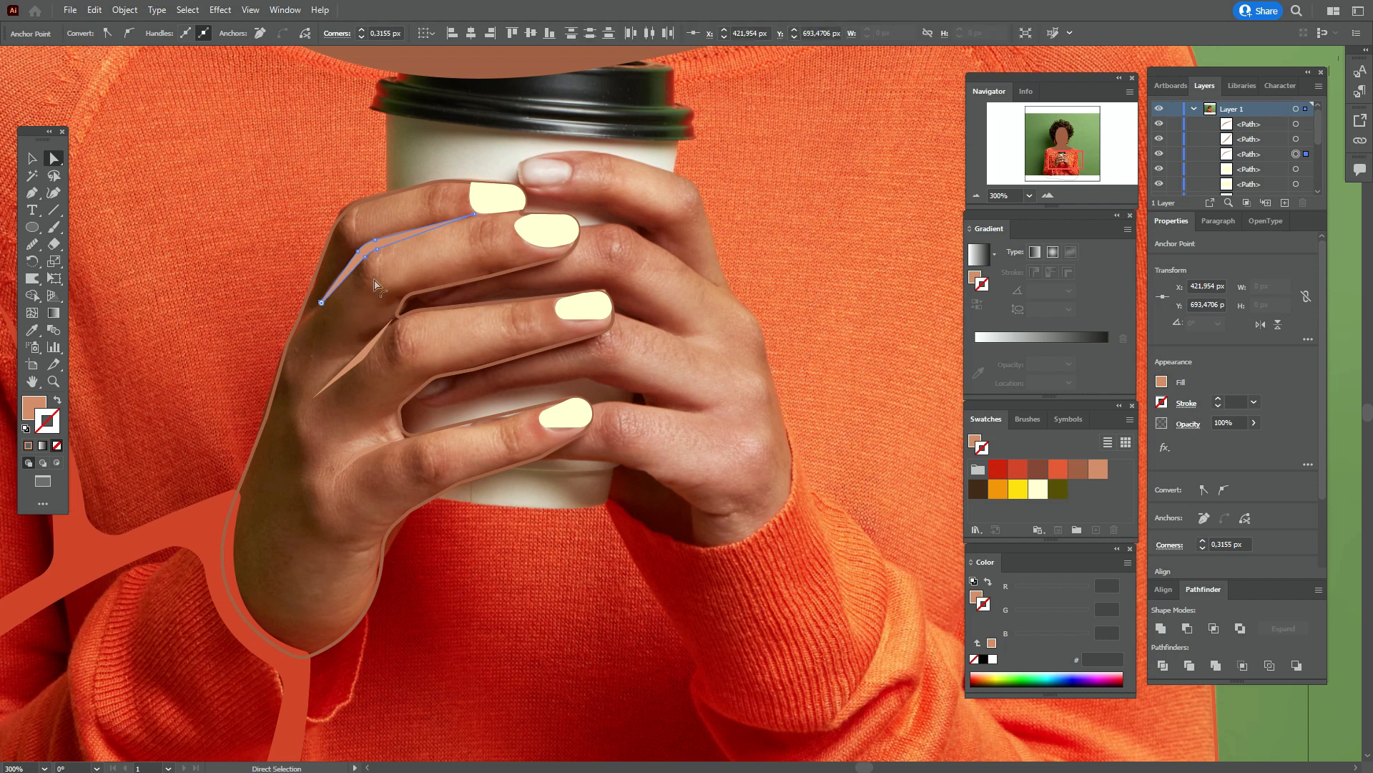
left_click(475, 214)
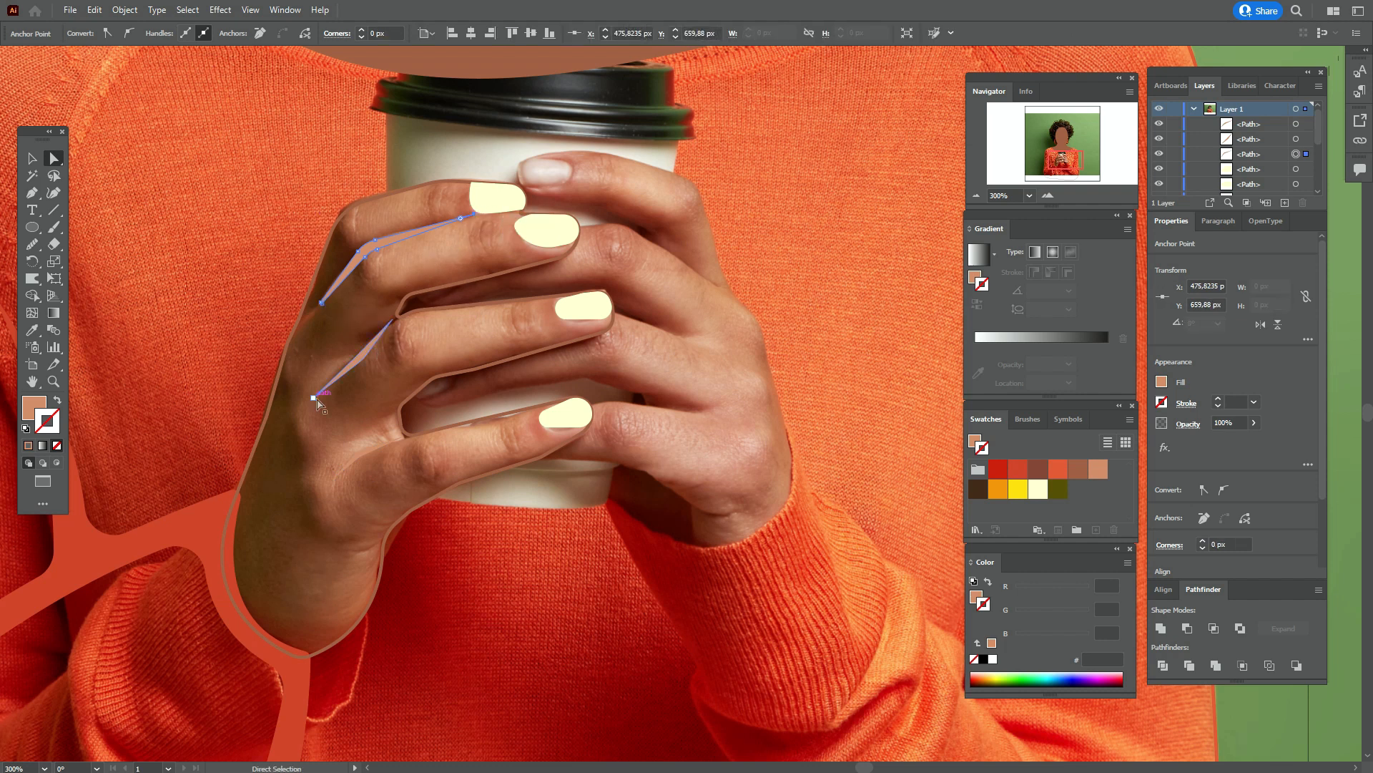
left_click(315, 396)
left_click_drag(323, 391, 326, 388)
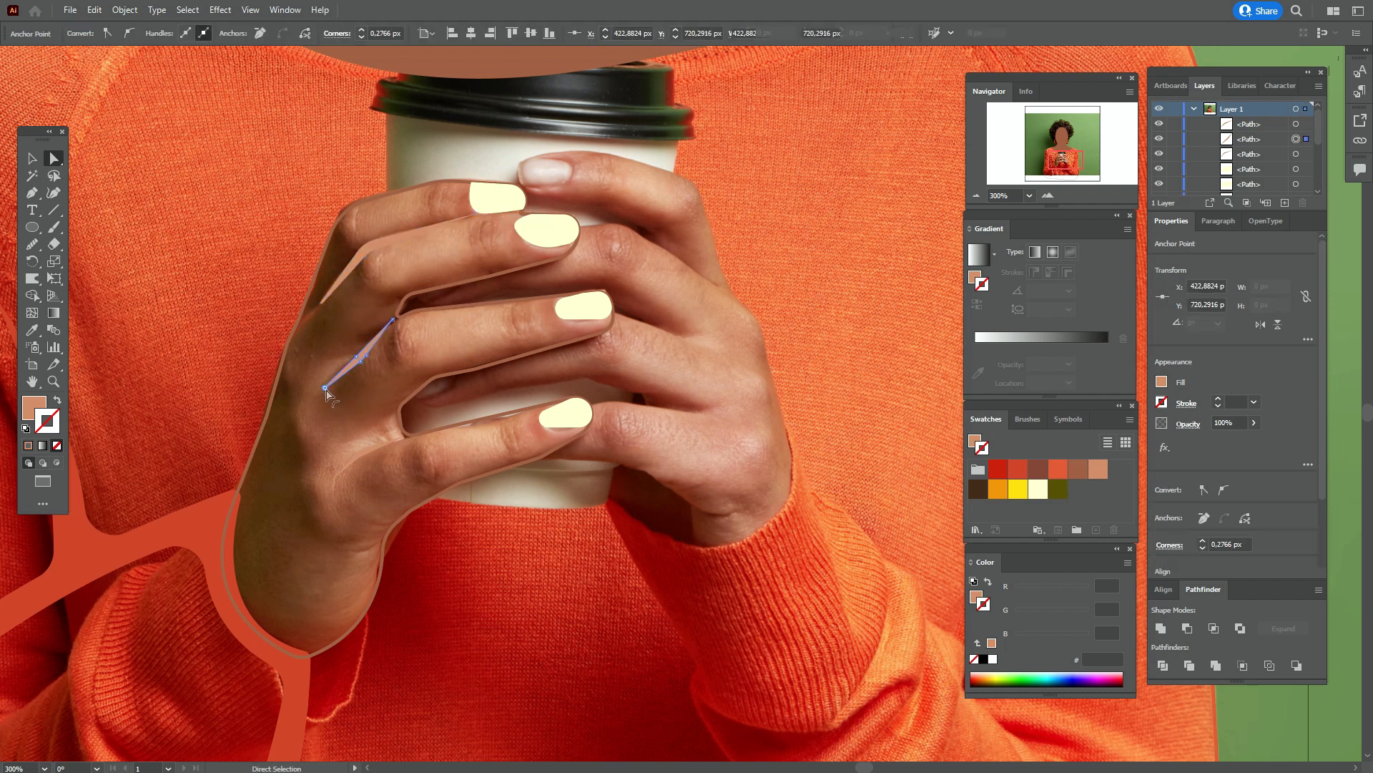
left_click(337, 475)
left_click_drag(341, 472, 345, 467)
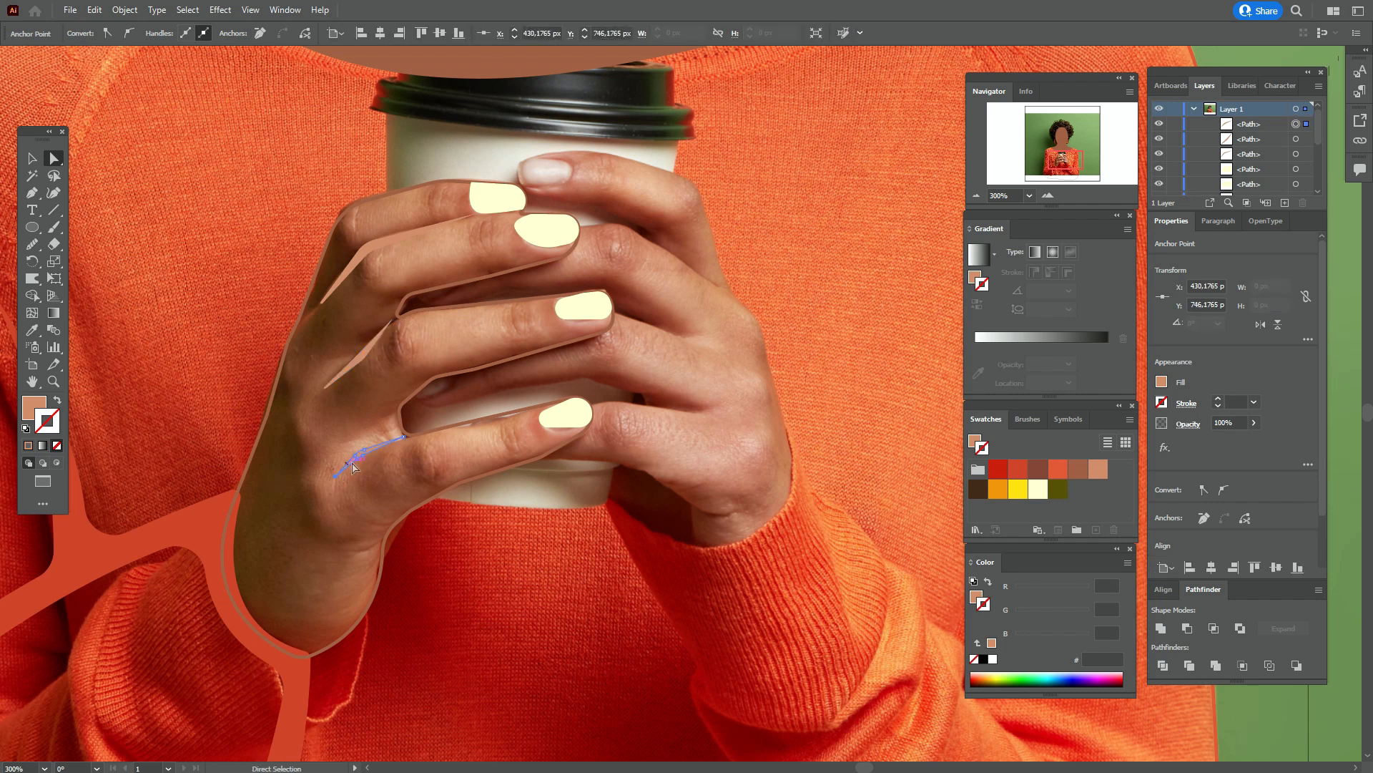
left_click(362, 407)
- Give all three finger creases a darkening blend mode and set their opacity to 30%
left_click(33, 158)
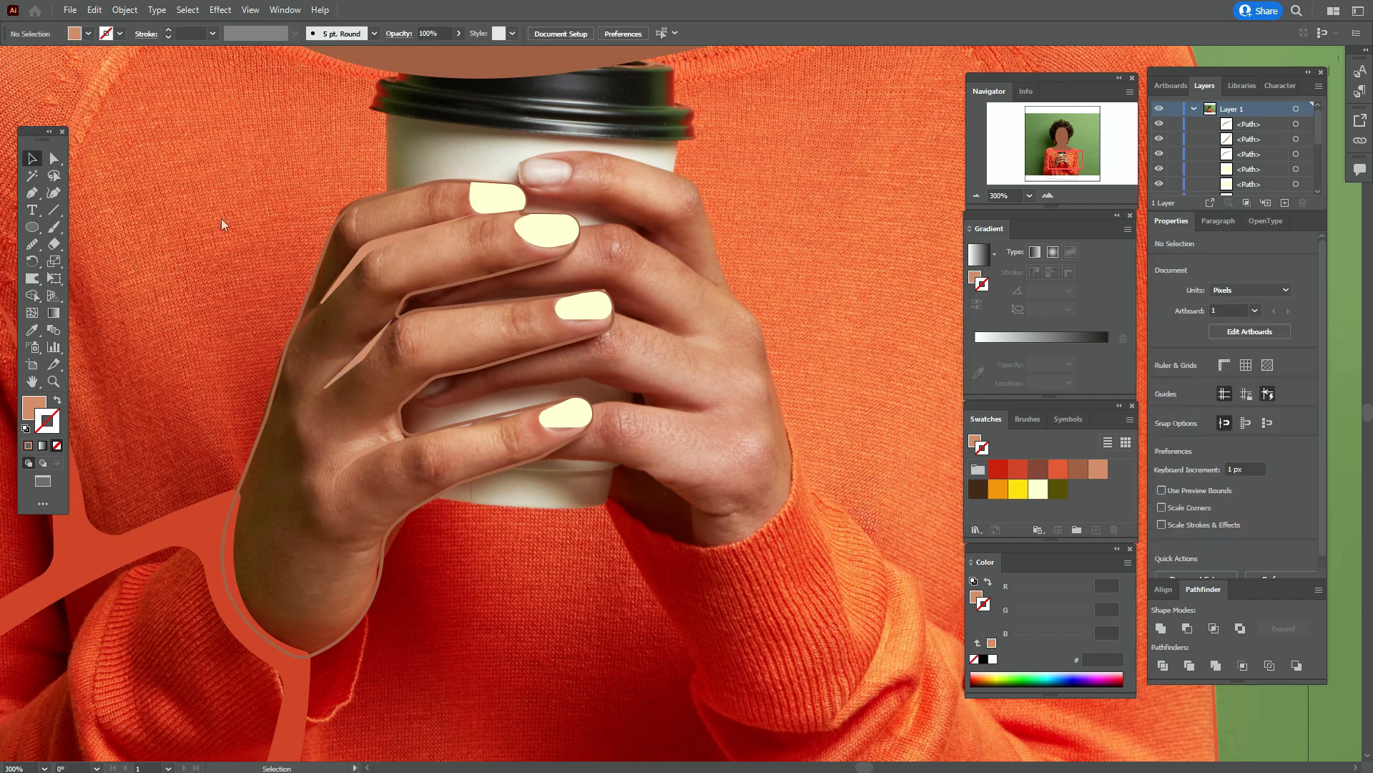
left_click(354, 263, "shift")
left_click(379, 345, "shift")
left_click(376, 445, "shift")
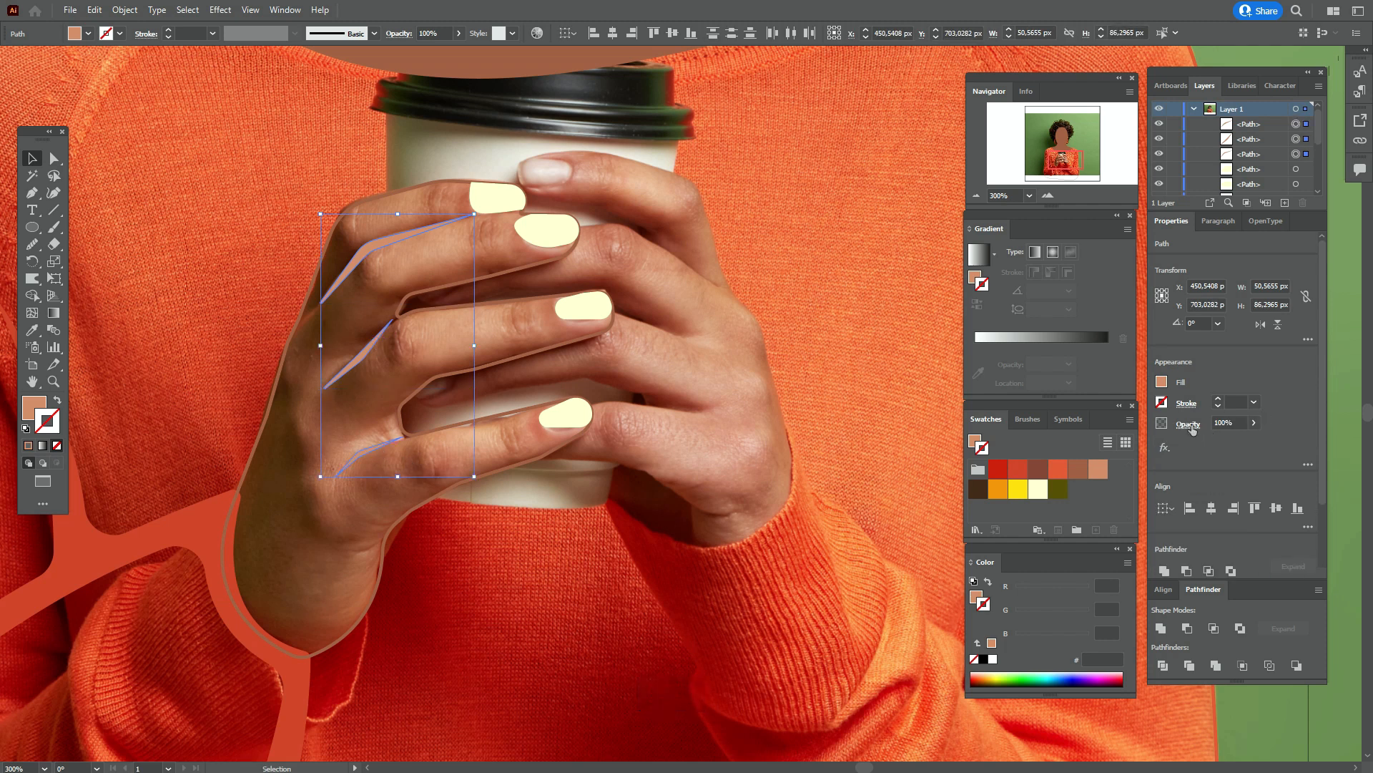
left_click(1188, 424)
left_click(1102, 450)
left_click(1076, 492)
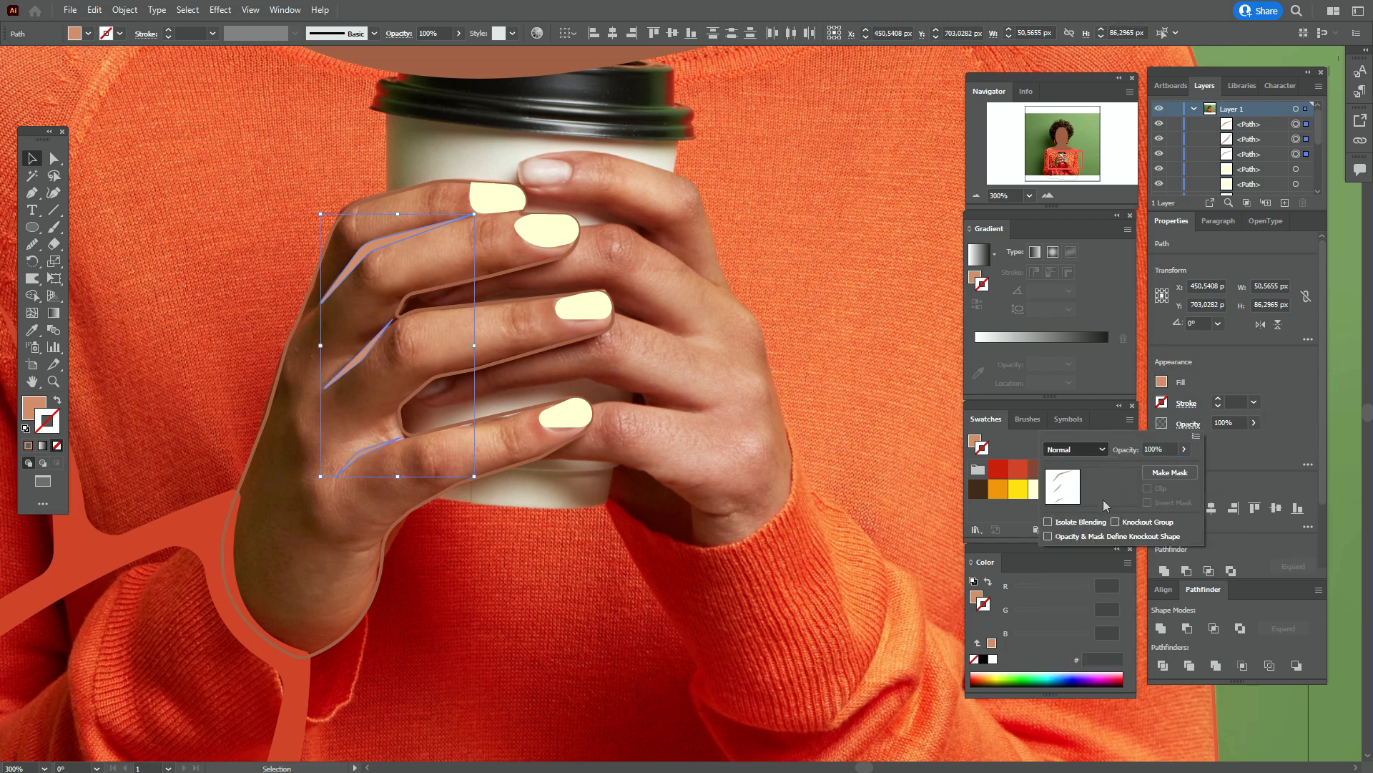
left_click(1219, 422)
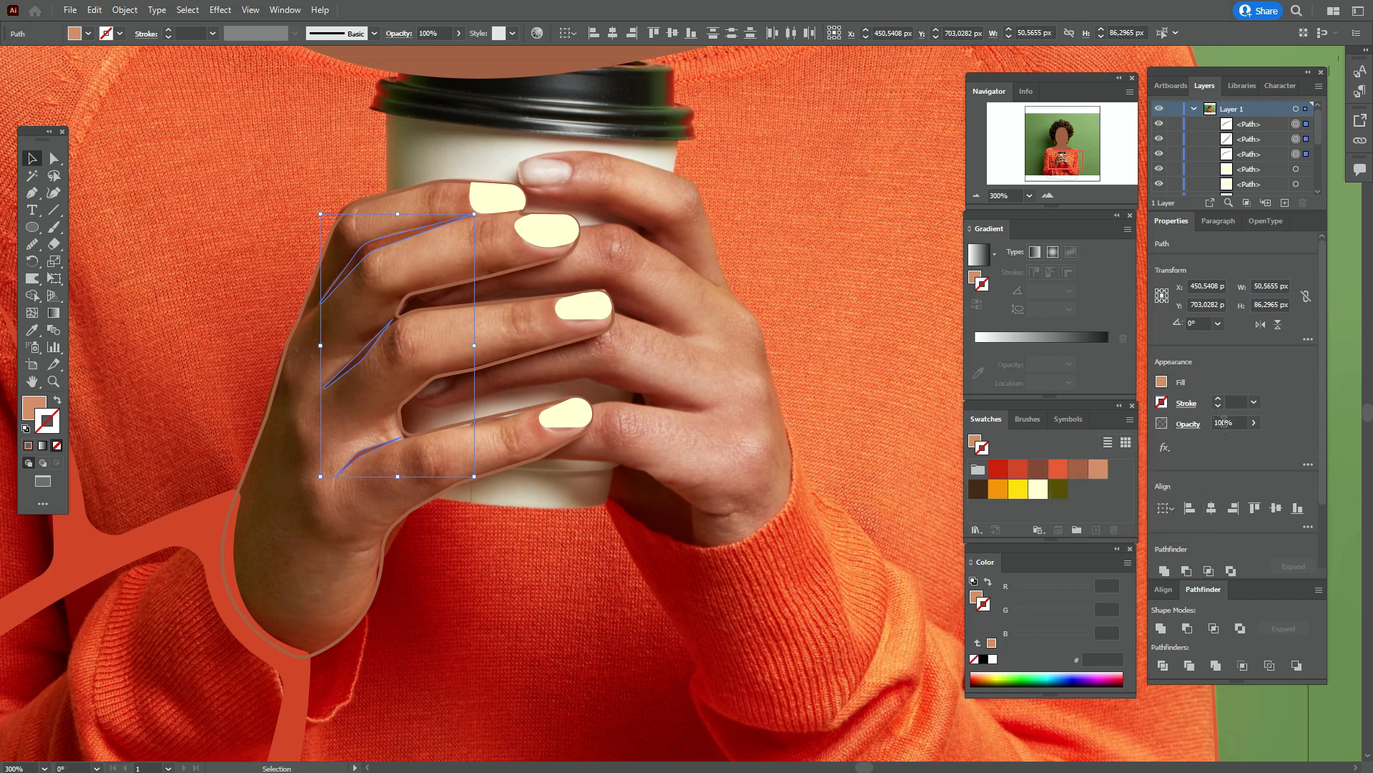
left_click(1214, 423)
type("30")
key("Return")
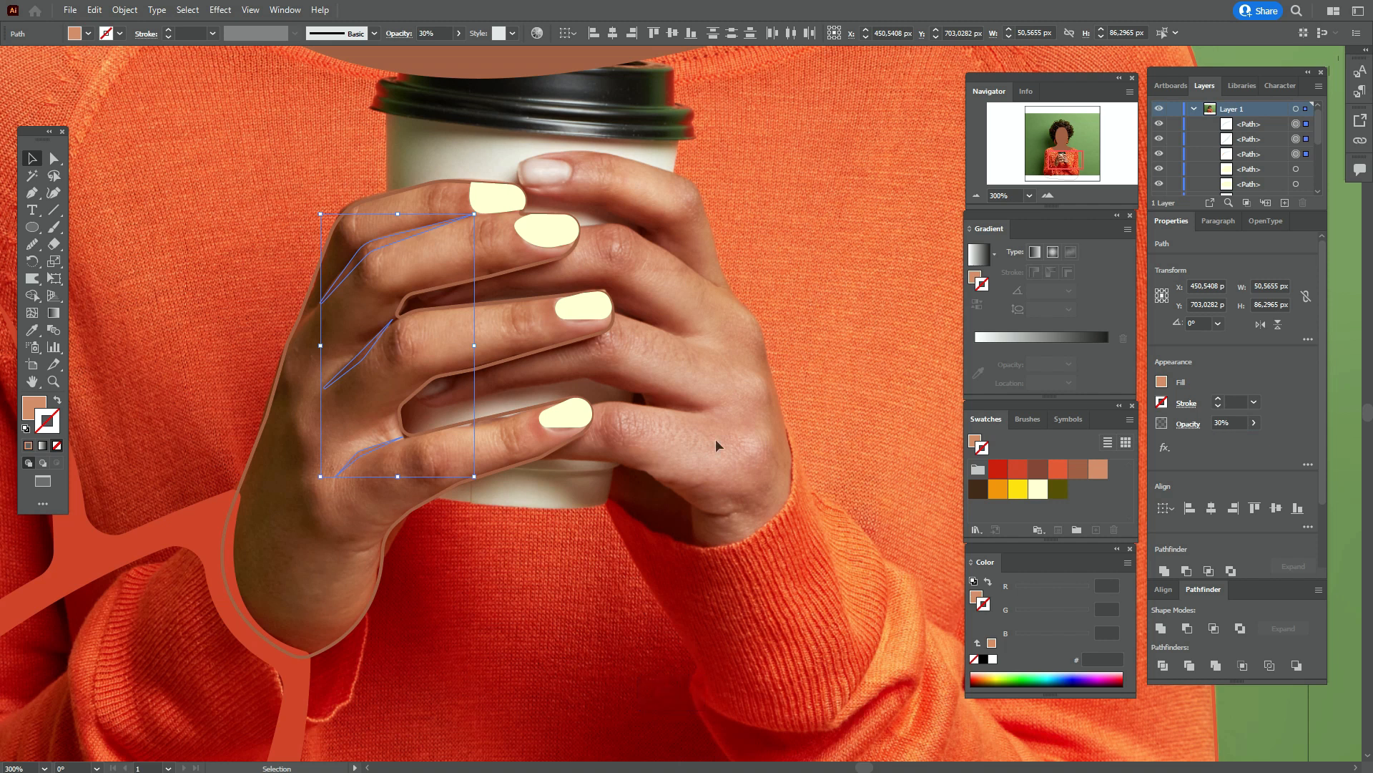
- Turn the hand's brown stroke back into a fill and group the hand with its nails and creases
left_click(502, 475)
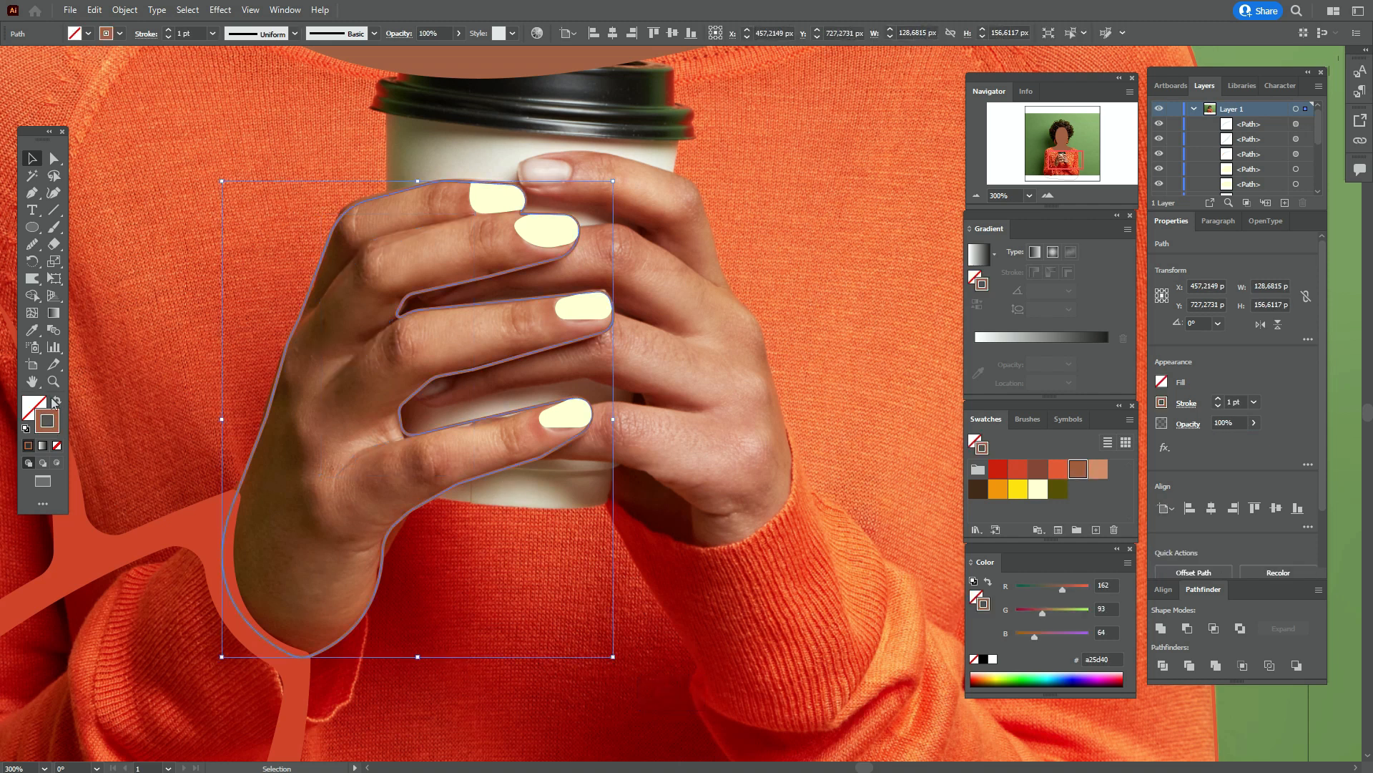
left_click(54, 402)
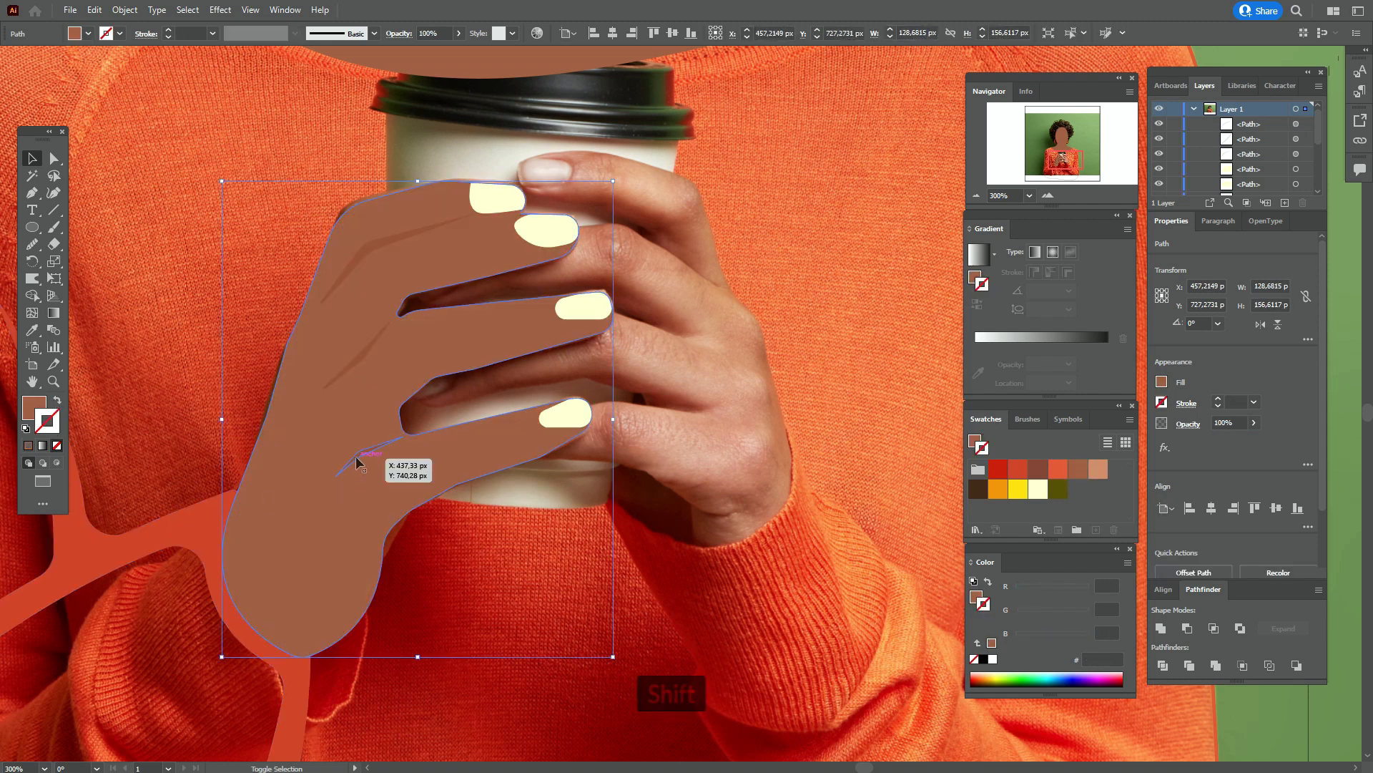
left_click(357, 464, "shift")
left_click(359, 353, "shift")
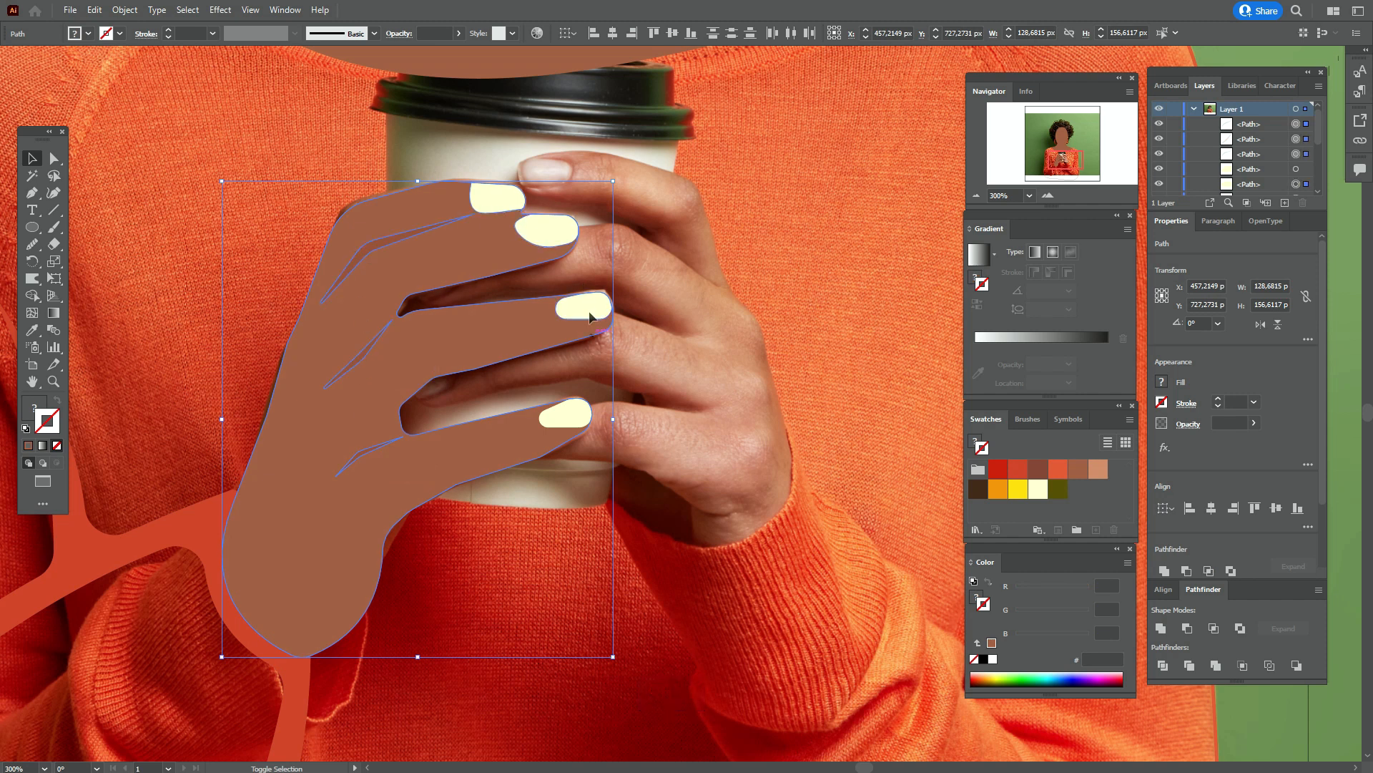
right_click(585, 423)
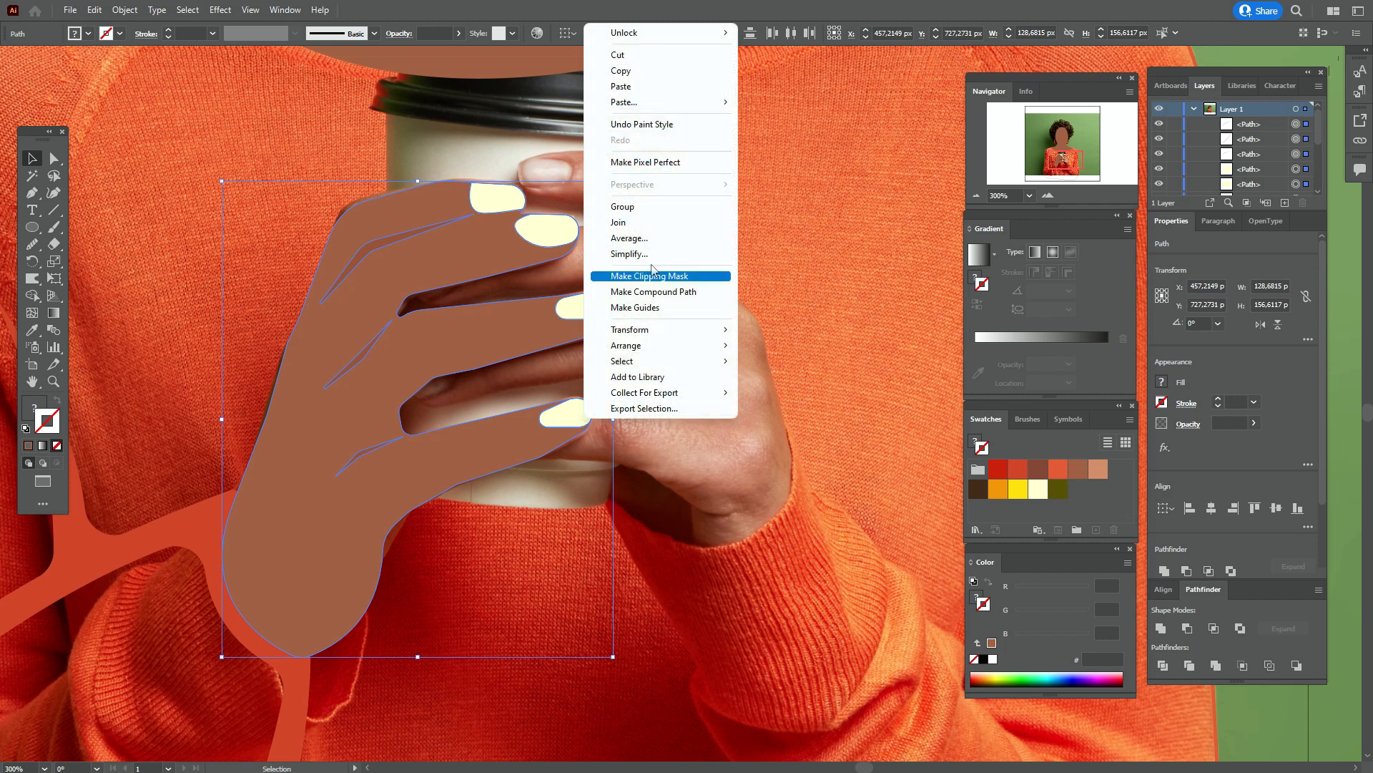
left_click(655, 207)
- Bring the dark red sleeve fold shape in front of the hand group and deselect it
left_click(205, 514)
right_click(205, 512)
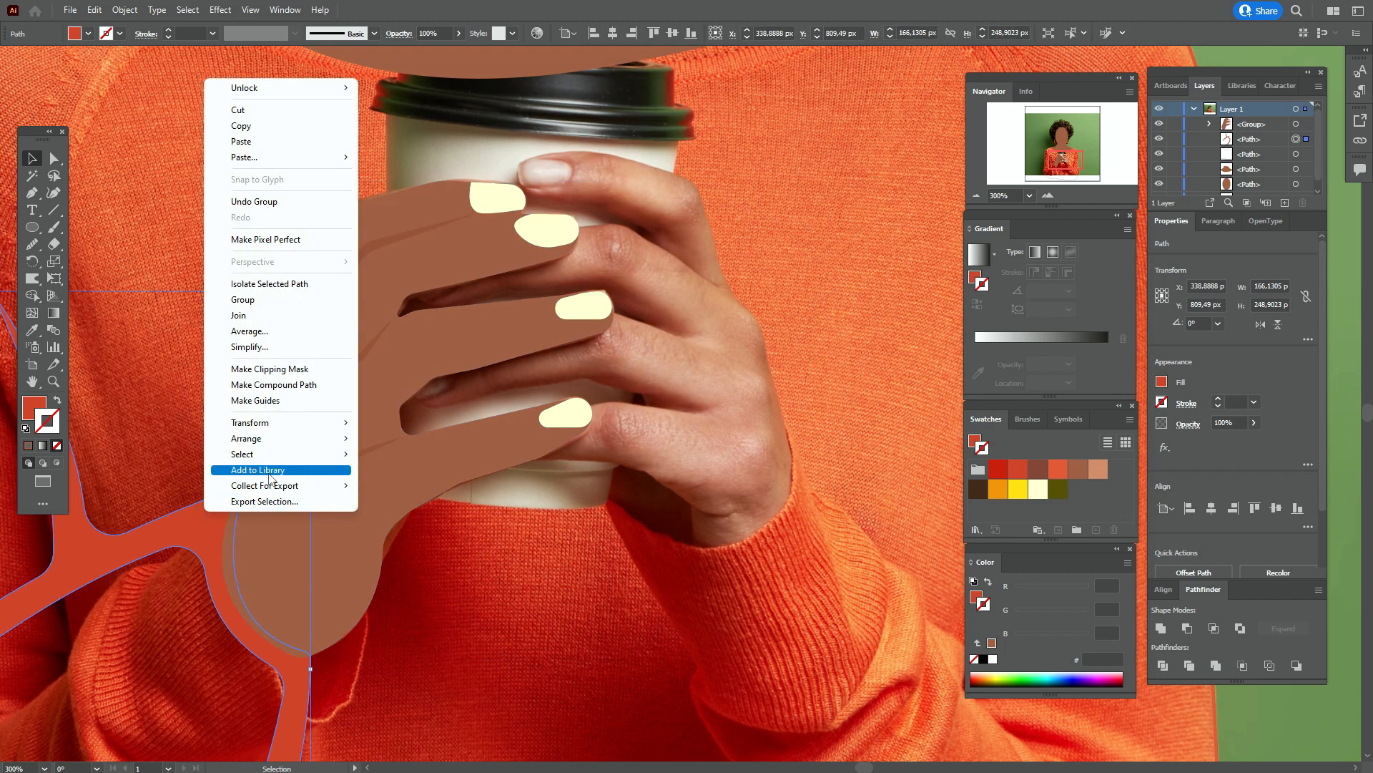
mouse_move(287, 439)
left_click(371, 440)
left_click(491, 574)
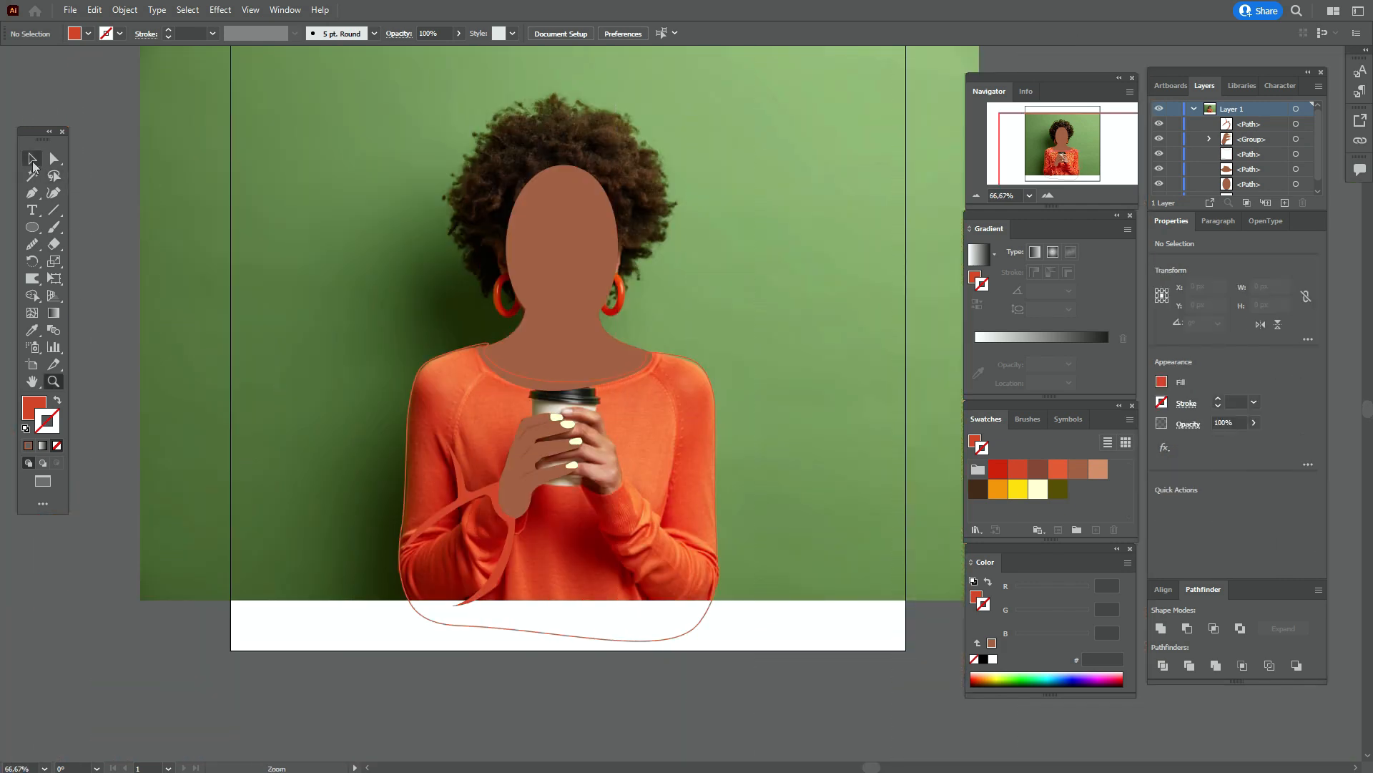
- Swap the sweater outline's orange stroke to a fill and deselect the sweater
left_click(32, 161)
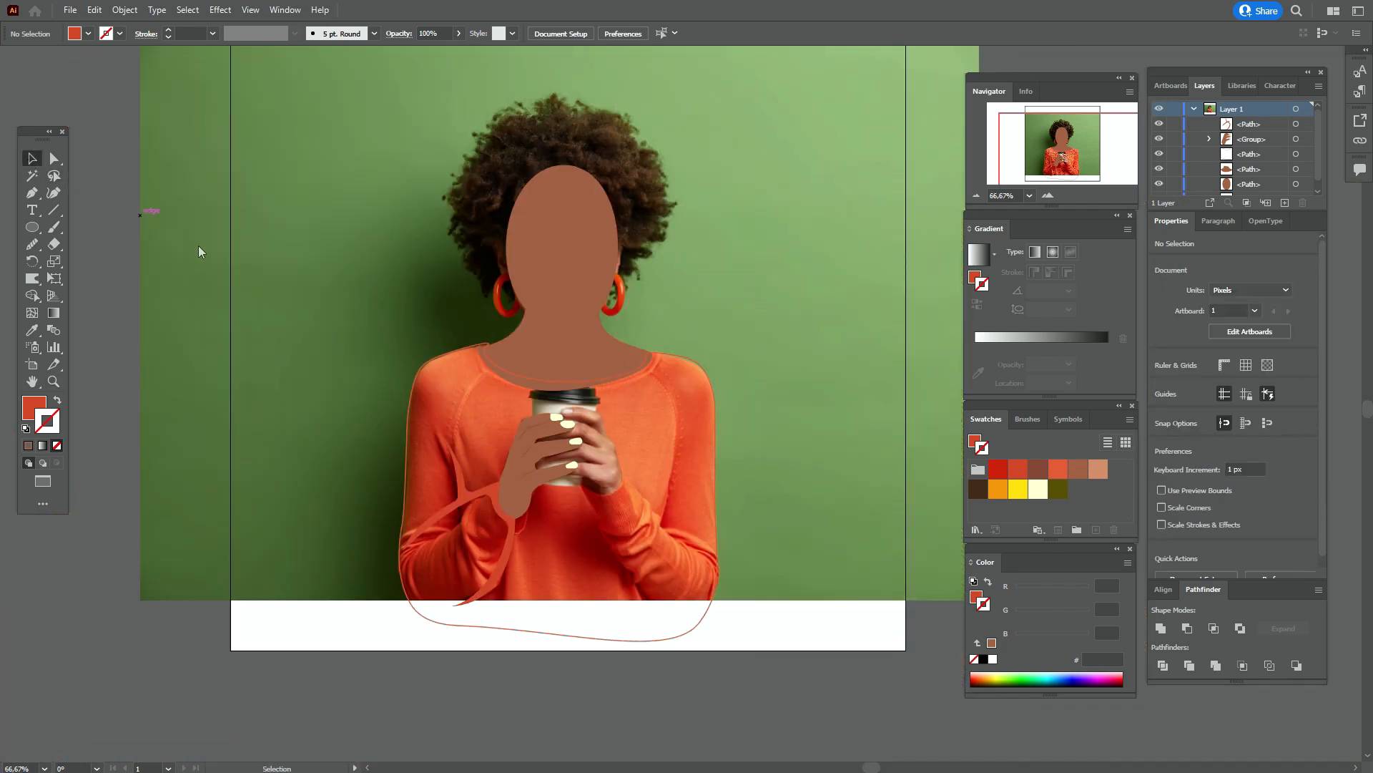
left_click(422, 384)
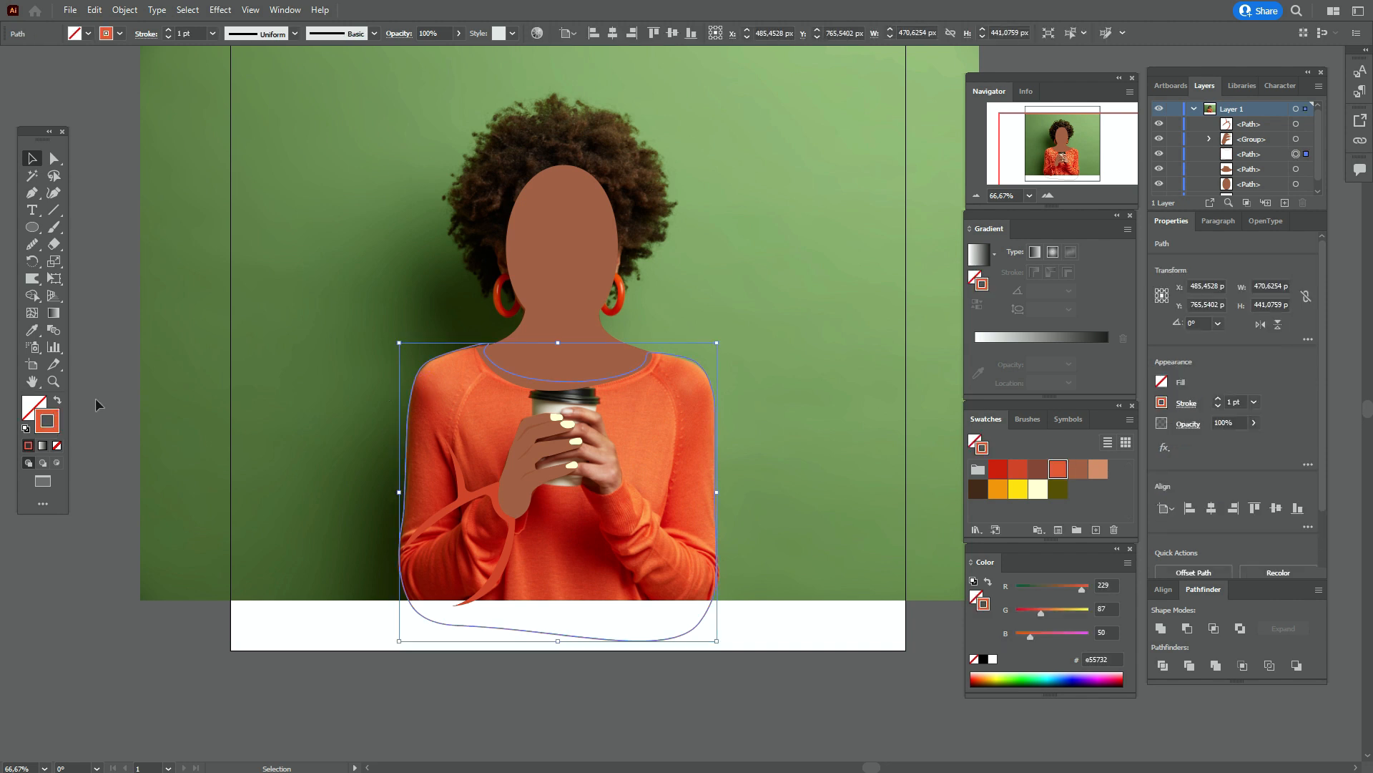
left_click(58, 401)
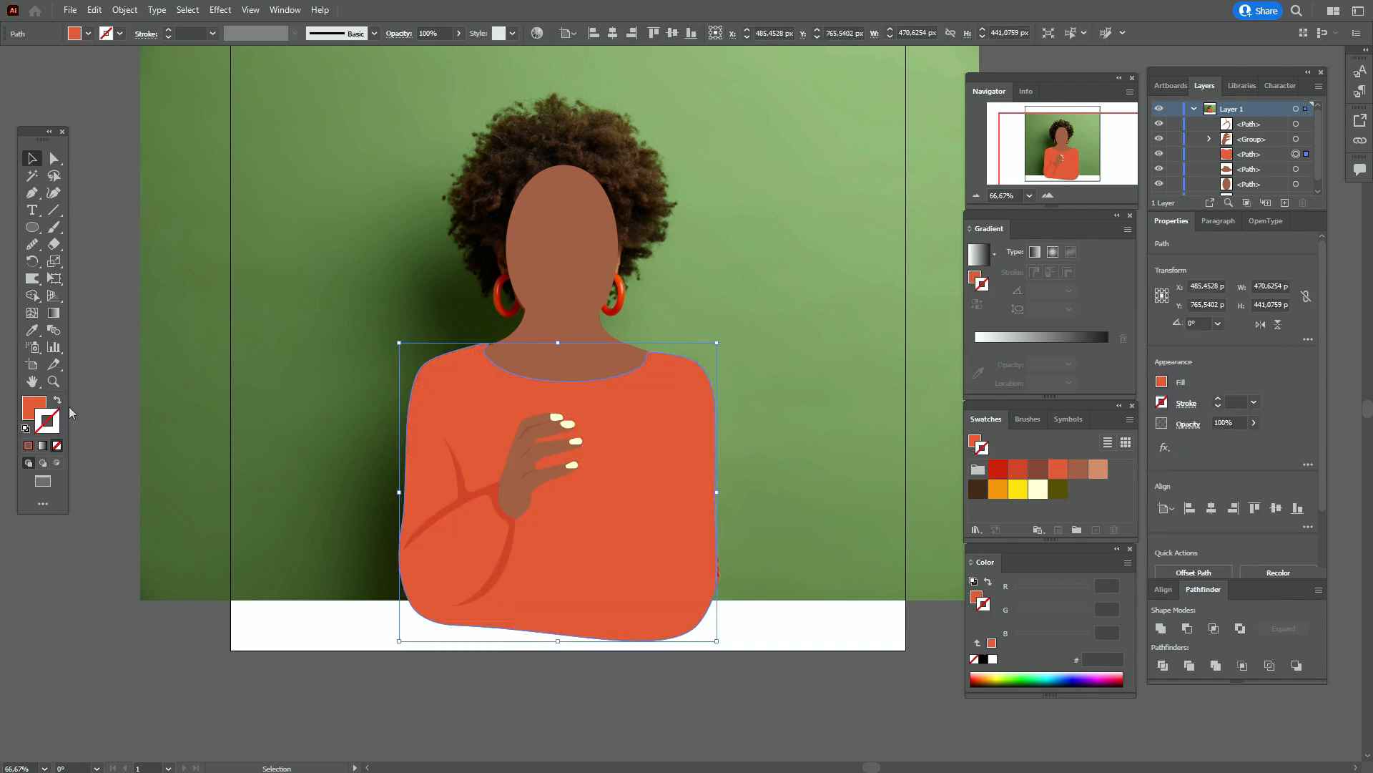
left_click(315, 426)
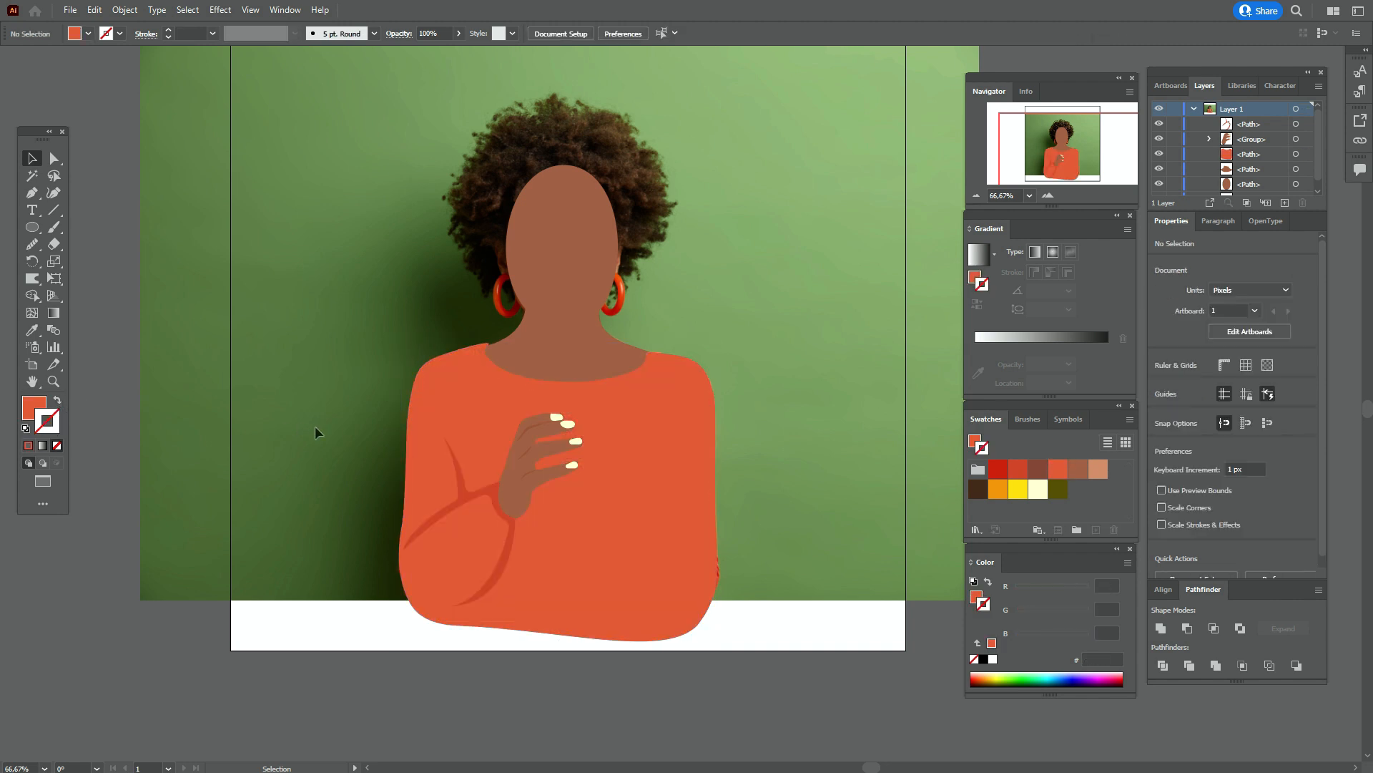
- Group the sleeve fold shape with the hand group
left_click(484, 493)
left_click(522, 492, "shift")
right_click(522, 492)
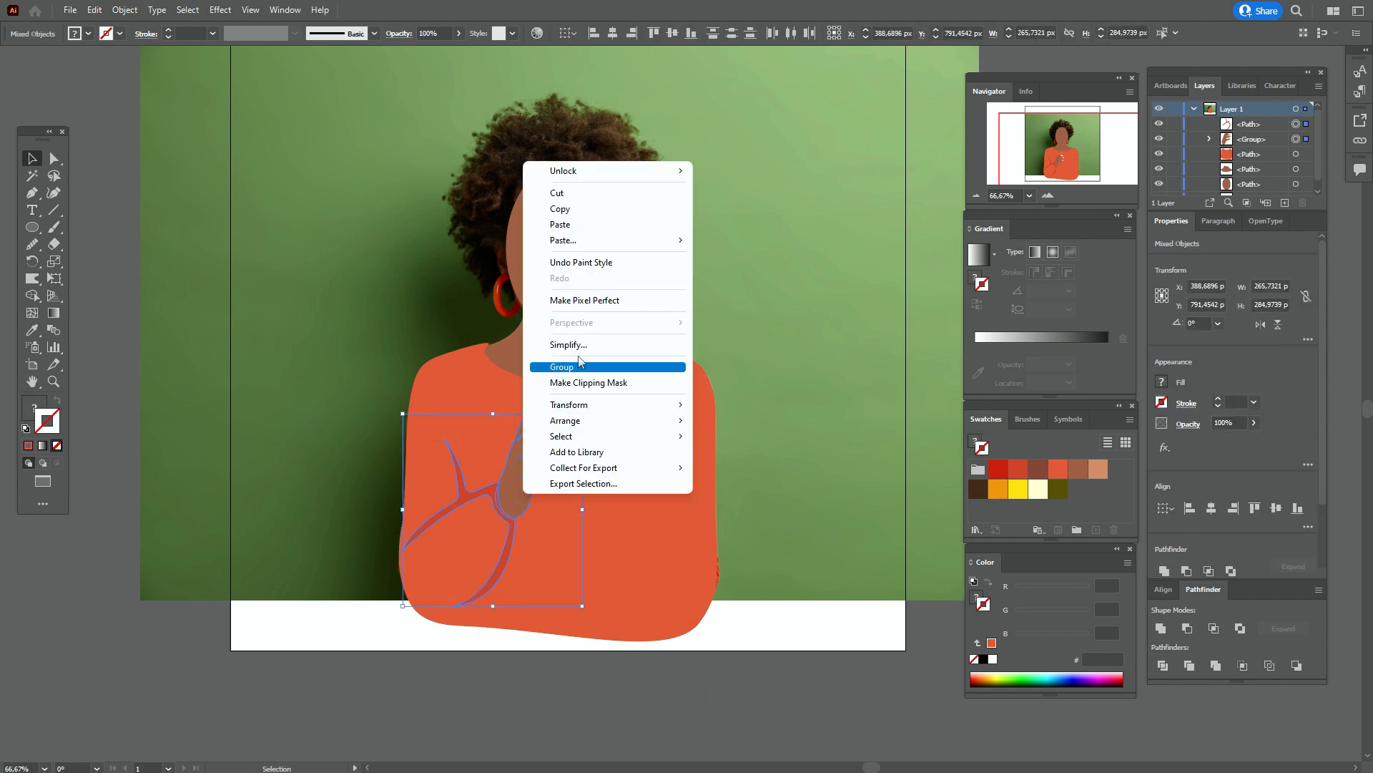
left_click(580, 364)
- Make a copy of the arm group reflected across the vertical axis and place it on the sweater's opposite side with the hands meeting
right_click(608, 460)
mouse_move(704, 383)
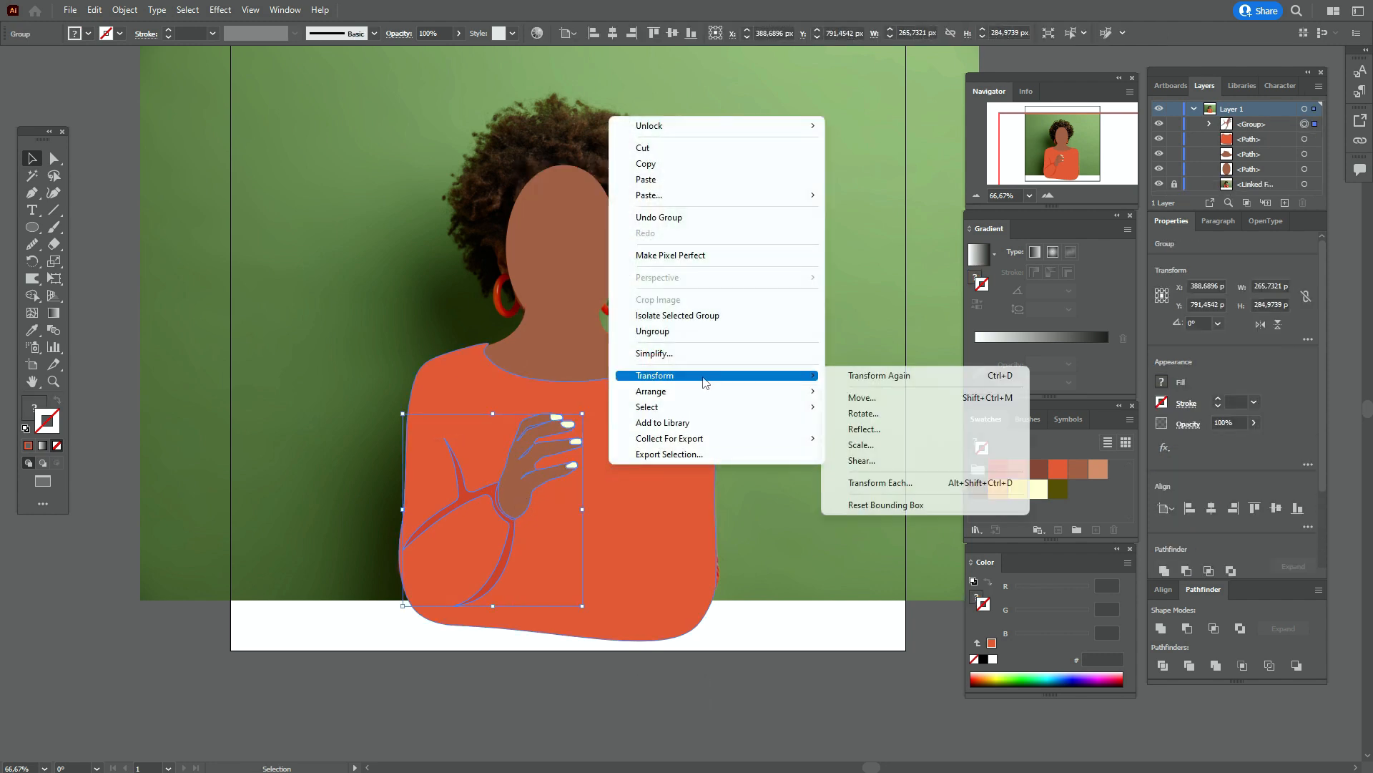
left_click(864, 429)
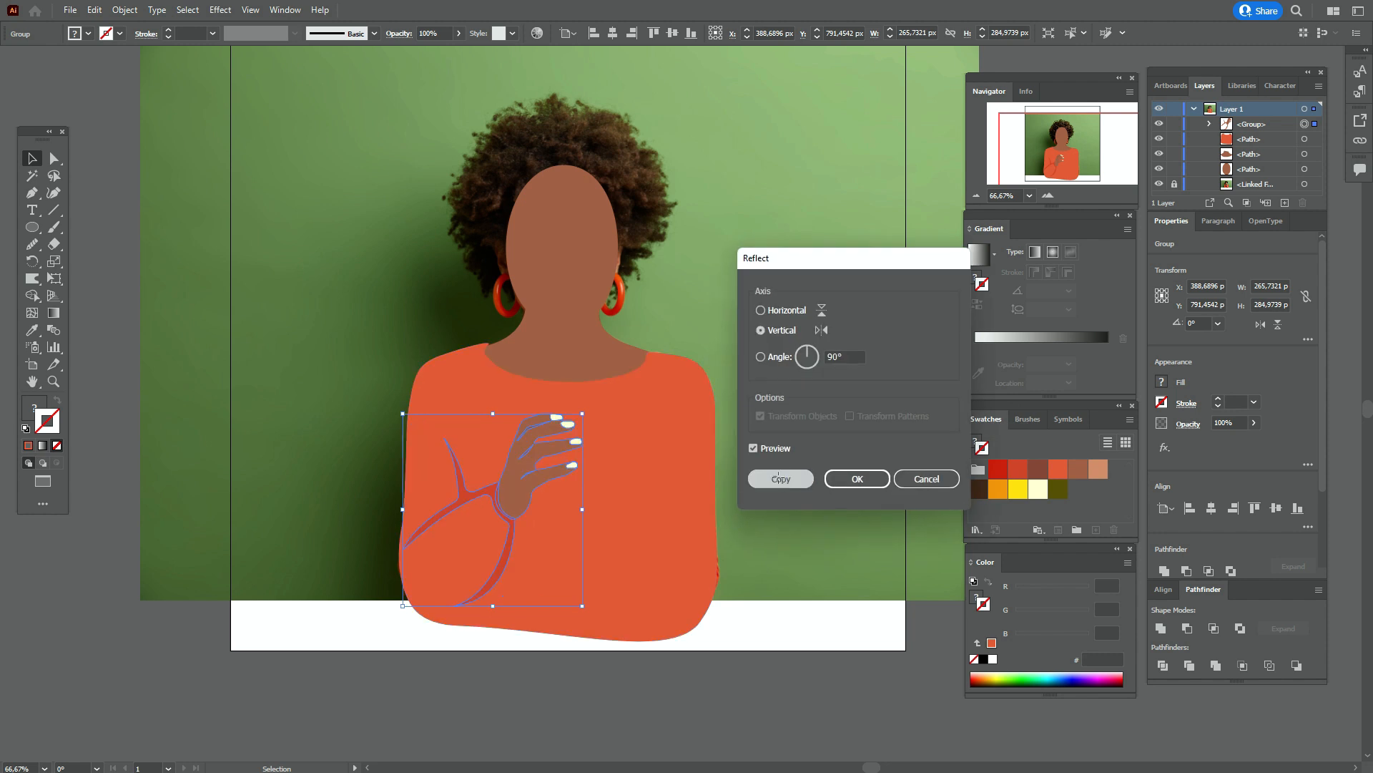
left_click(780, 478)
left_click_drag(564, 491, 598, 498)
left_click(739, 651)
- Unlock the reference photo behind the illustration and delete it
left_click_drag(657, 651, 585, 712)
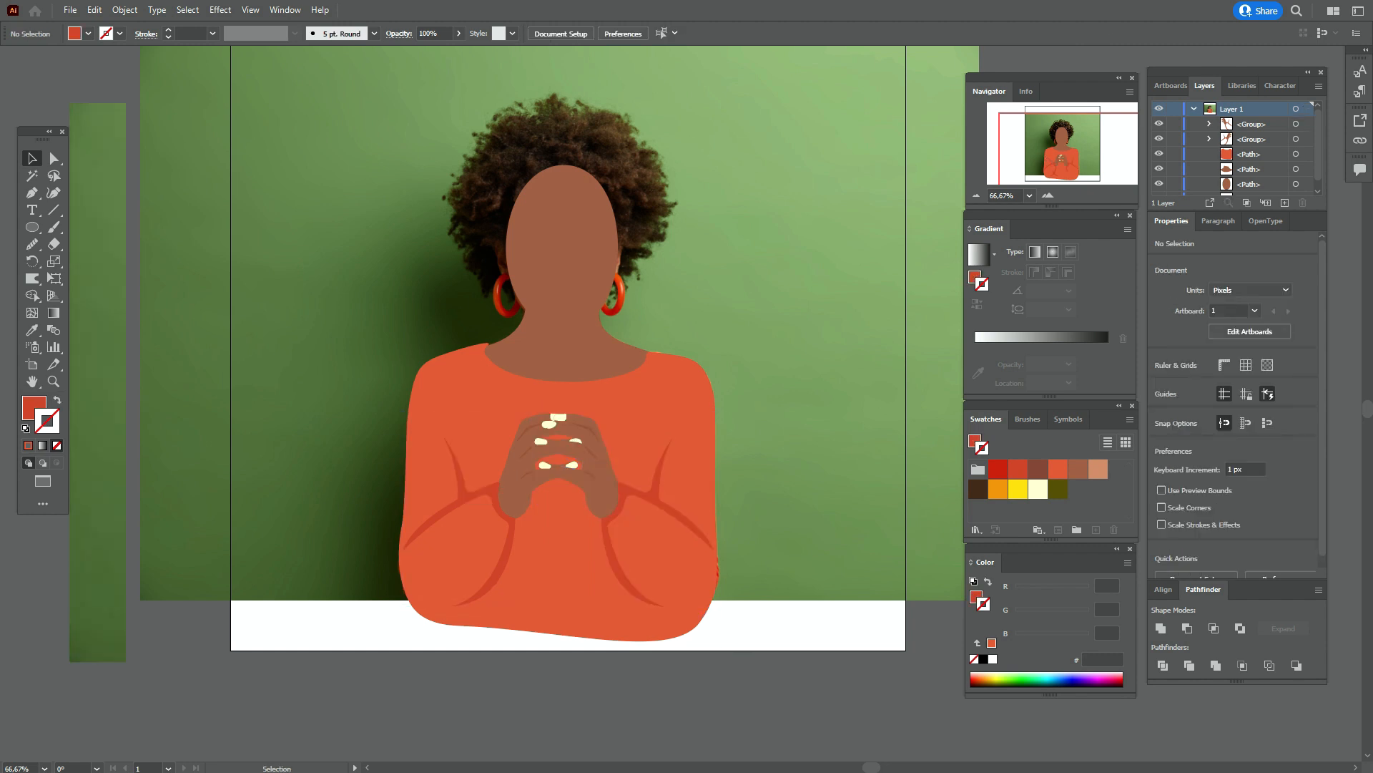
left_click_drag(1316, 146, 1314, 197)
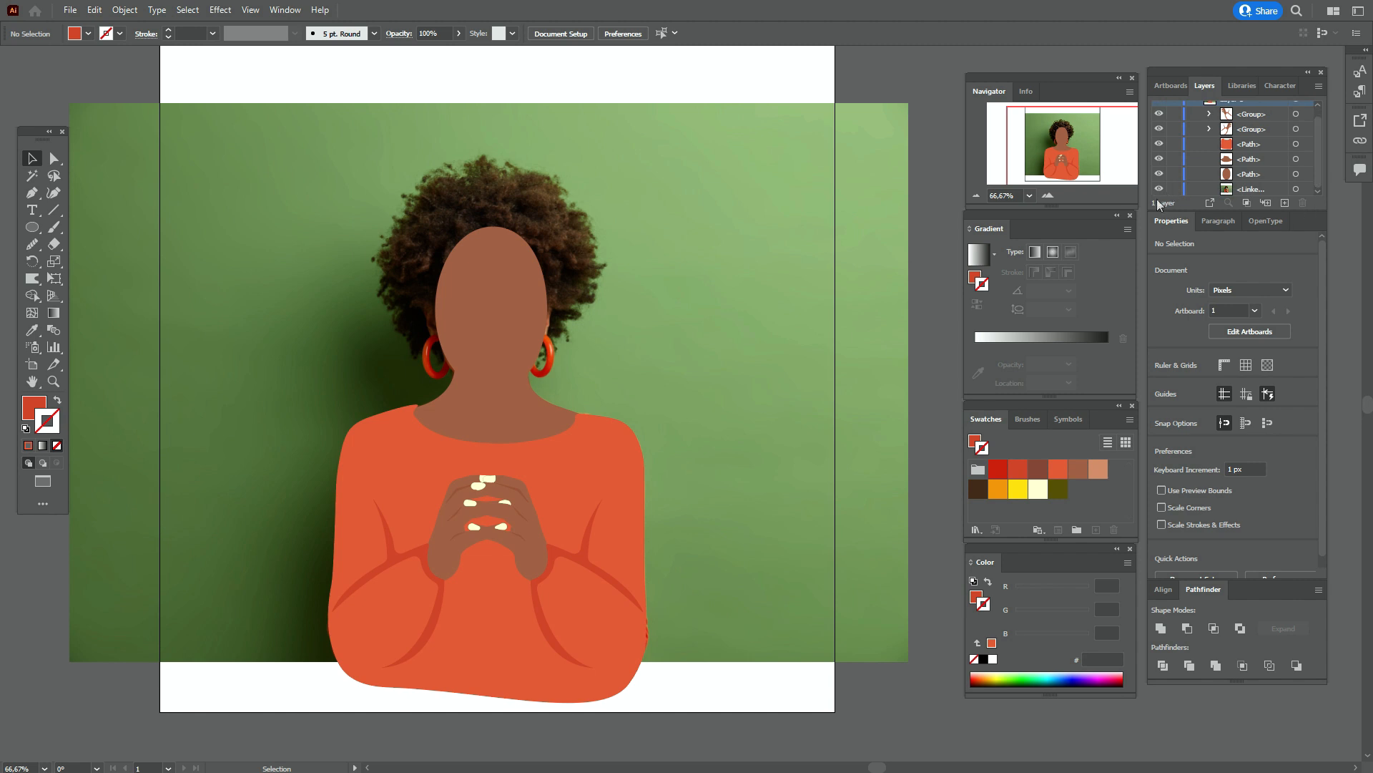
left_click(685, 371)
key("Delete")
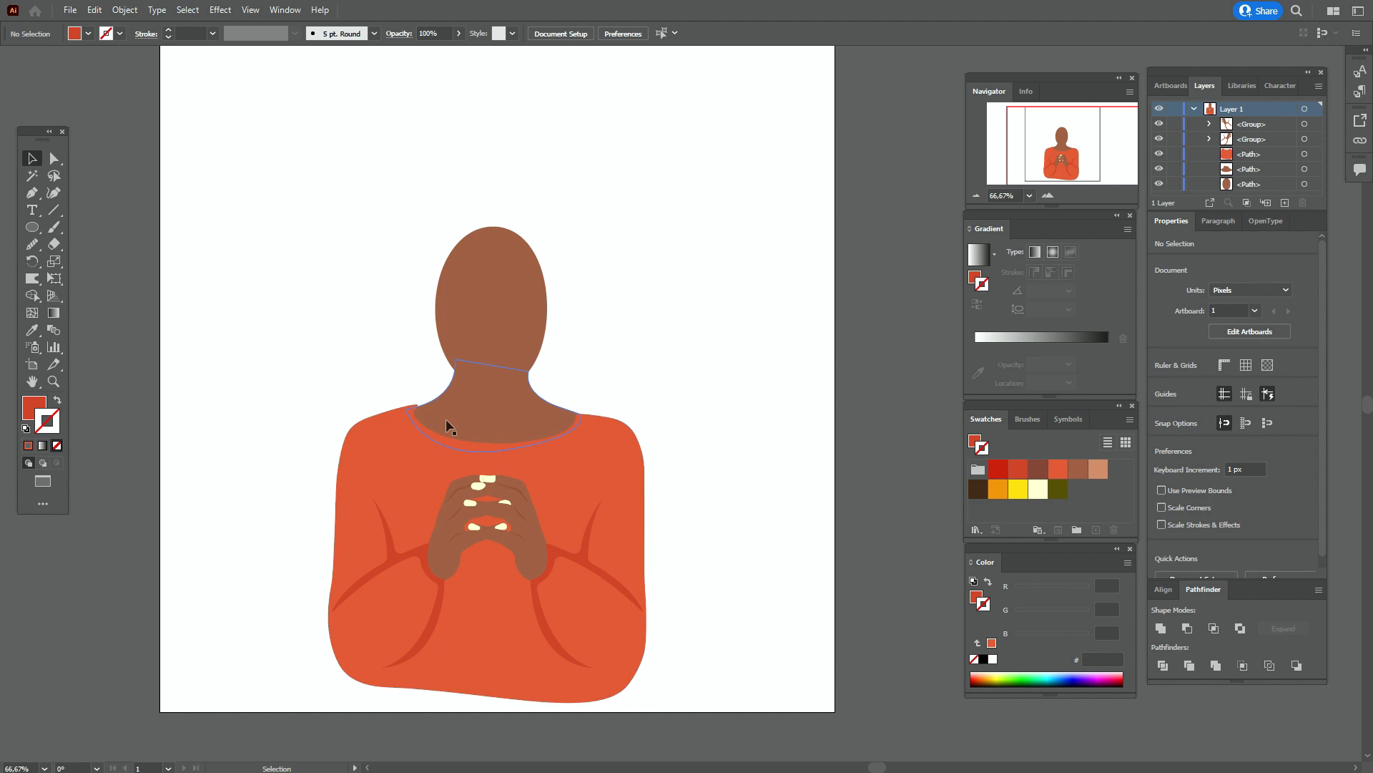
- Select the whole figure and move it about 73 px down so the sweater extends past the artboard's lower edge
left_click_drag(334, 142, 782, 688)
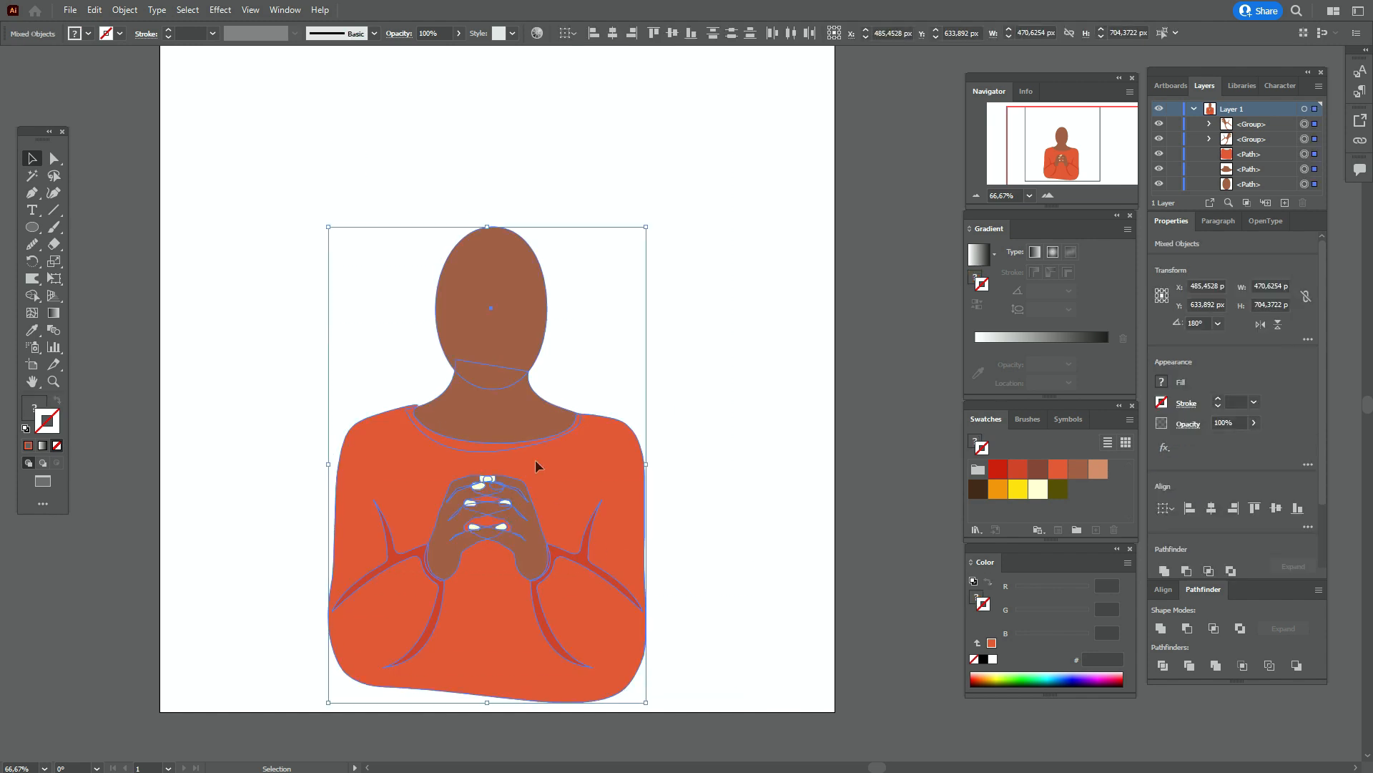
left_click_drag(521, 441, 515, 490)
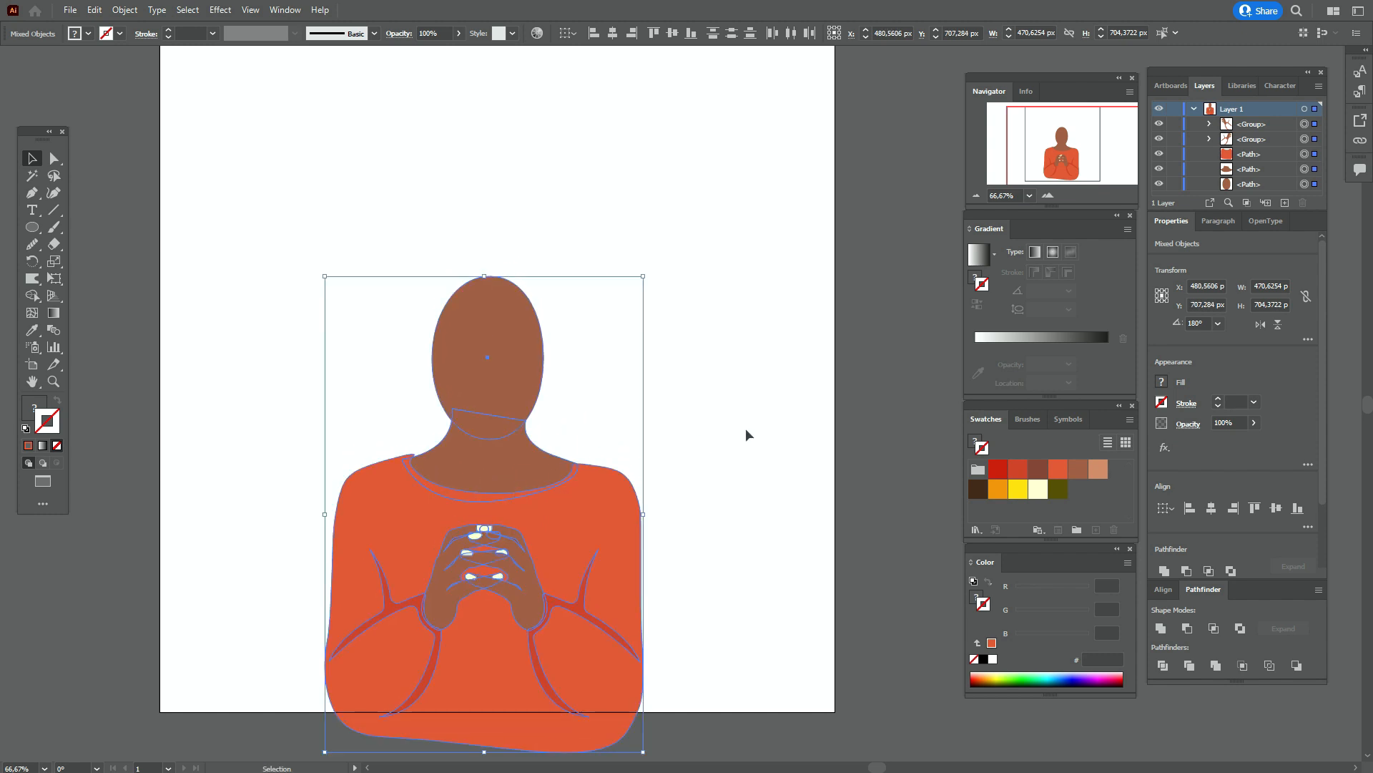
left_click(797, 429)
- Draw a 1000 × 1000 px rectangle covering the whole artboard with the dark olive fill #575000 and no stroke
left_click(1058, 492)
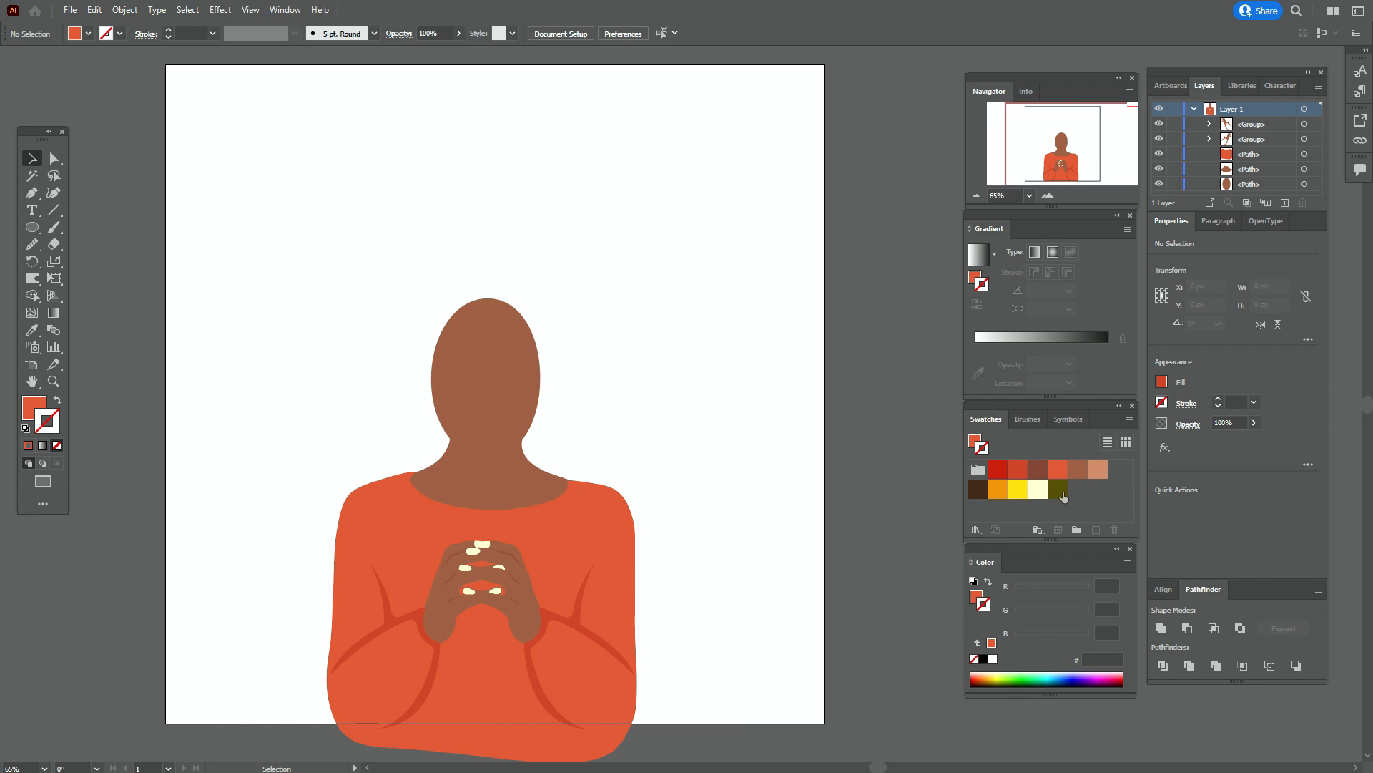
left_click(58, 402)
left_click(56, 444)
left_click_drag(32, 227, 74, 234)
left_click_drag(166, 65, 824, 720)
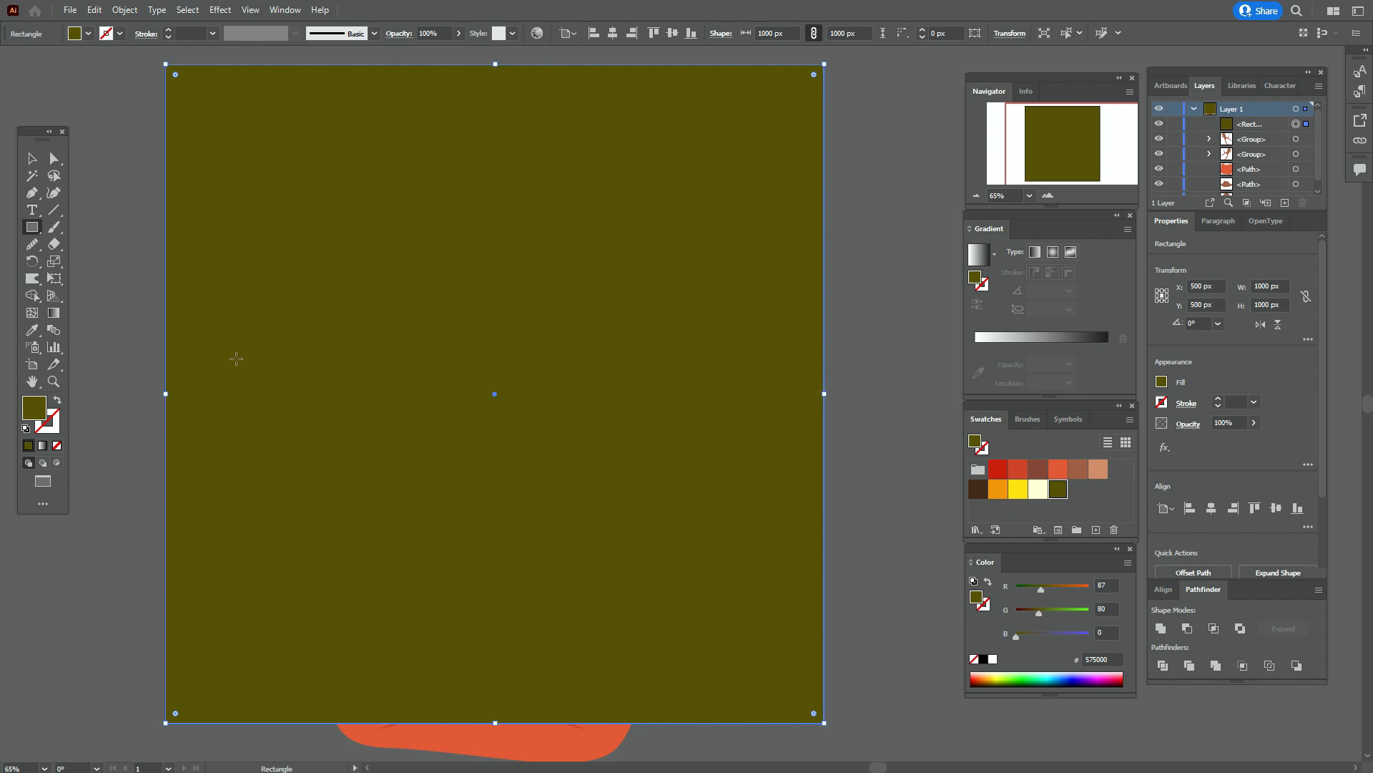
- Send the olive background rectangle to the back of the stacking order, behind the figure
left_click(32, 158)
right_click(643, 378)
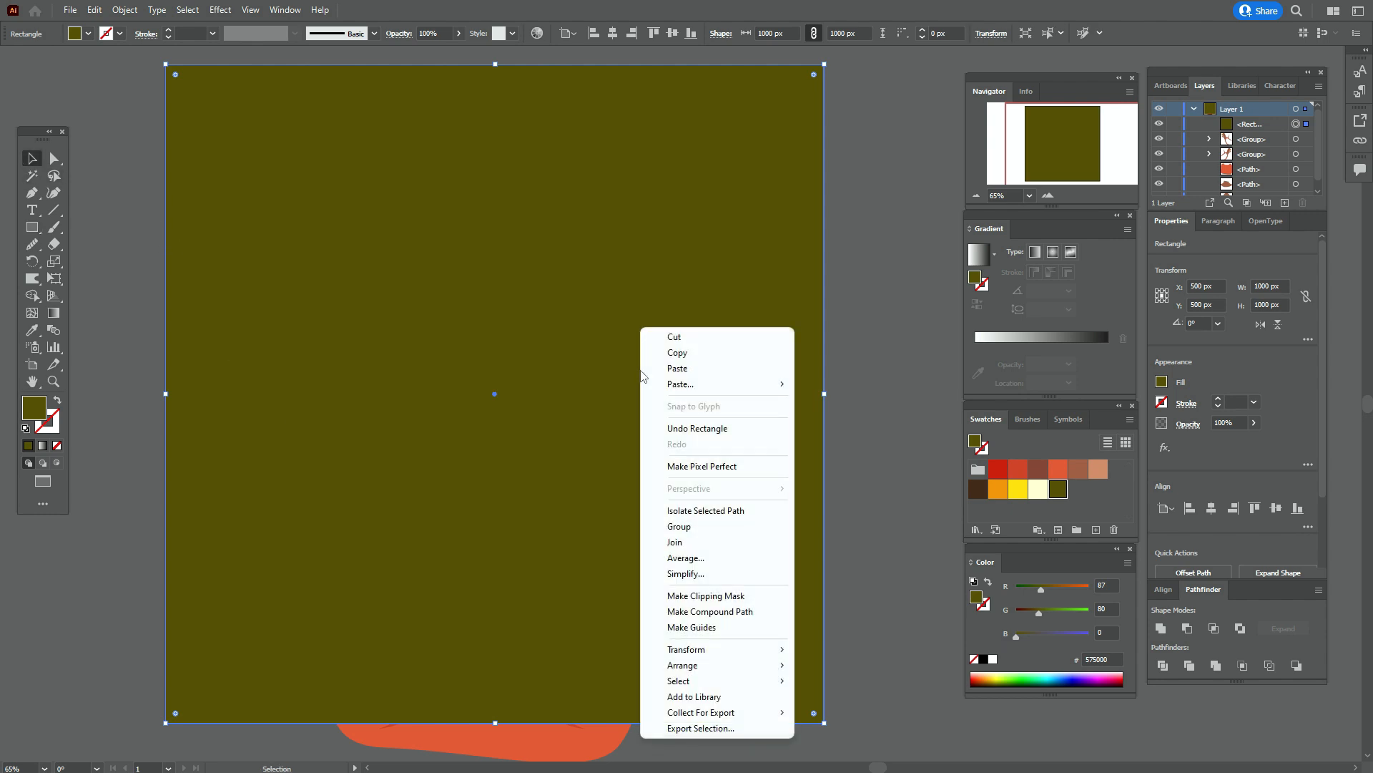
mouse_move(771, 665)
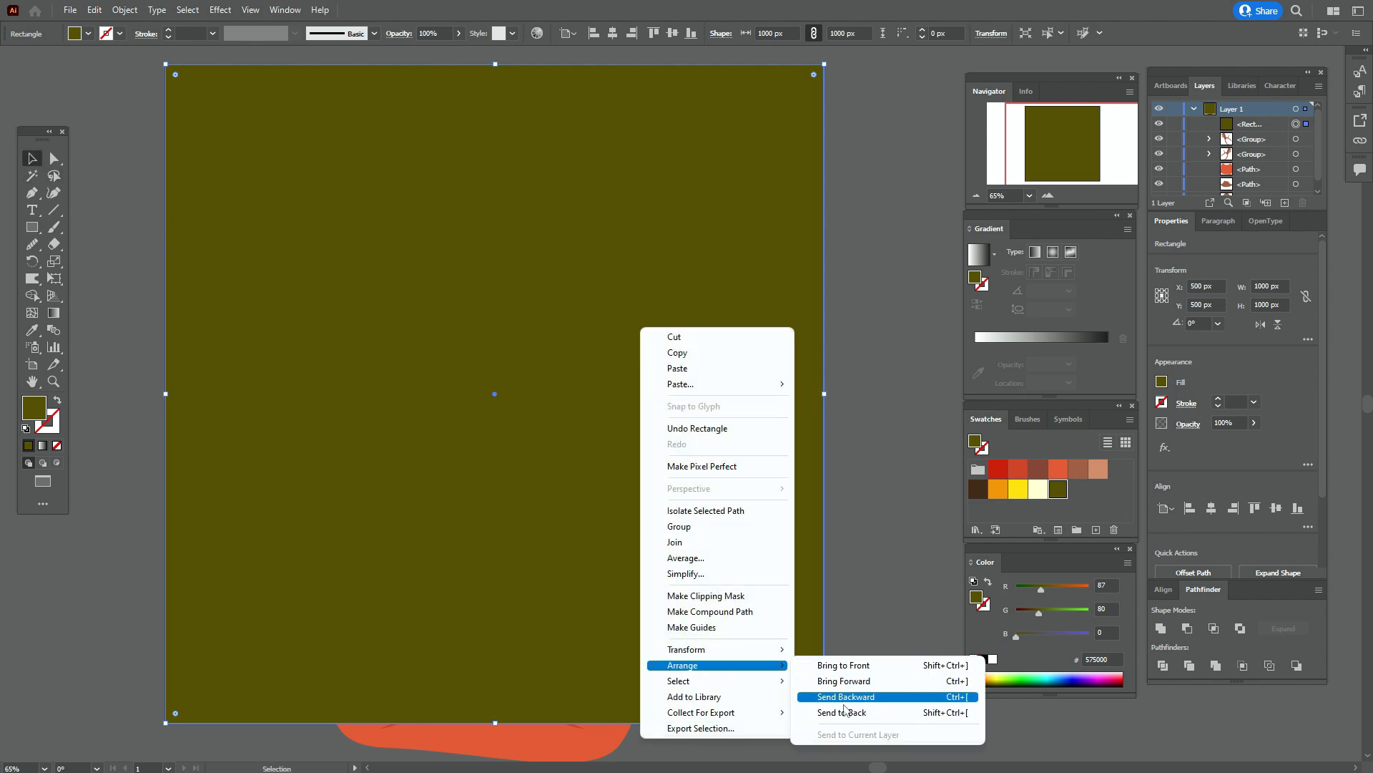
left_click(848, 713)
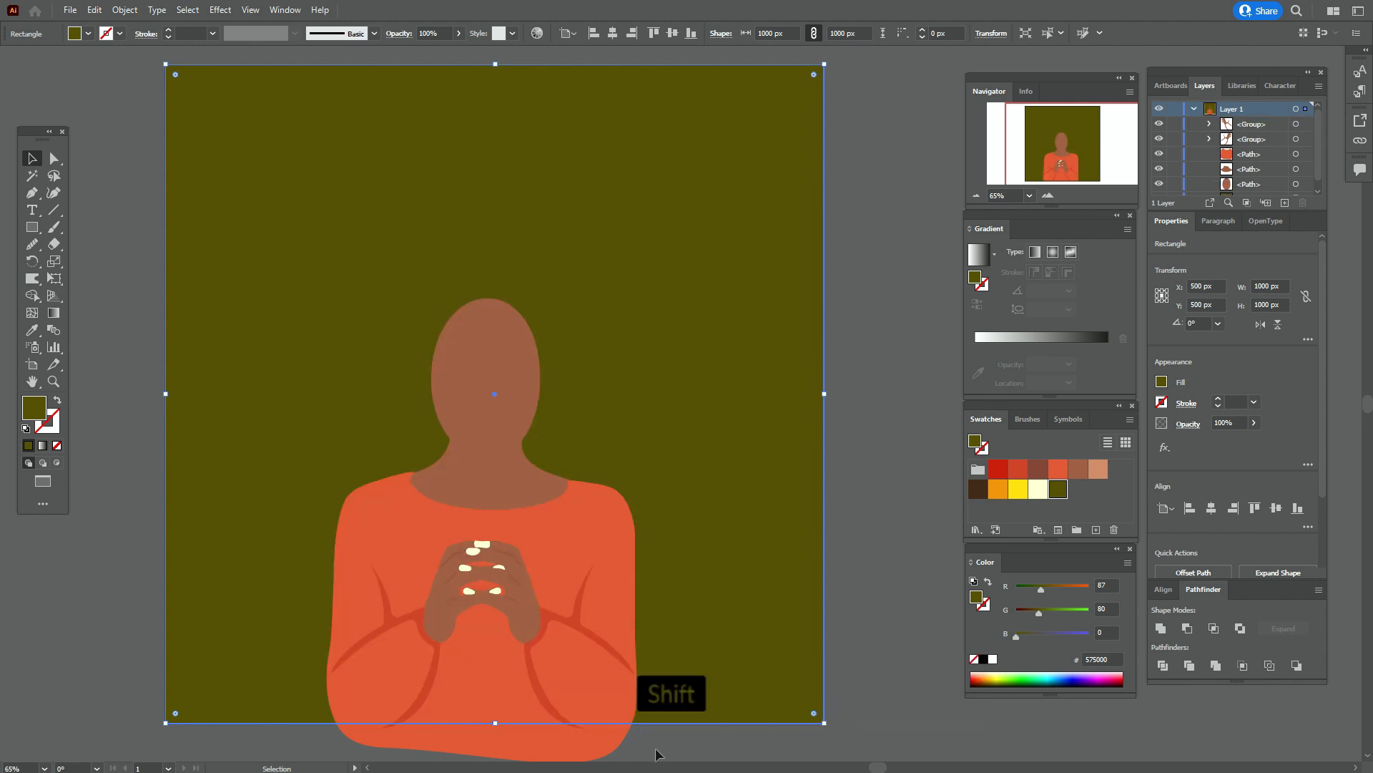
- Trim the sweater and sleeve fold parts that extend below the olive background with the Shape Builder tool
left_click(555, 737, "shift")
left_click(423, 711, "shift")
left_click(460, 741, "shift")
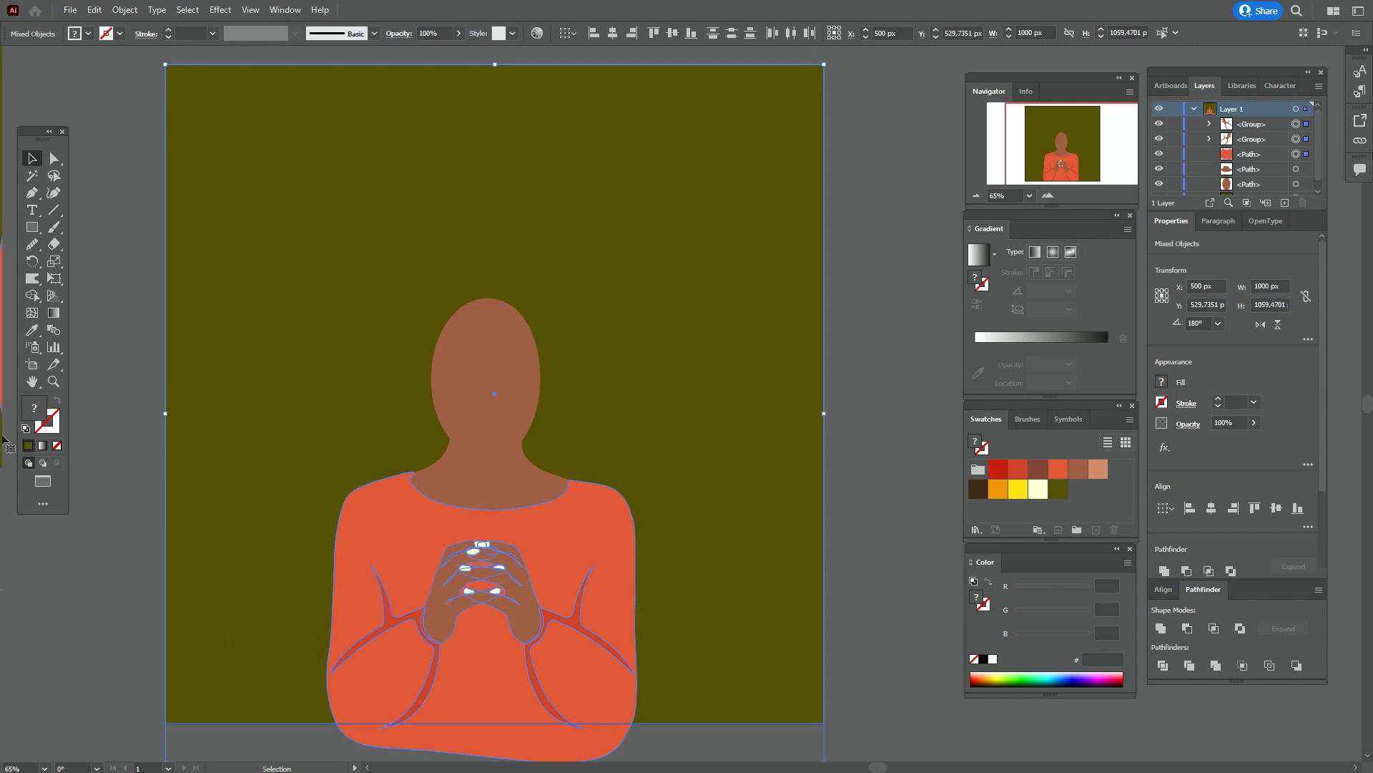
scroll(459, 741, "up", 3)
left_click(32, 295)
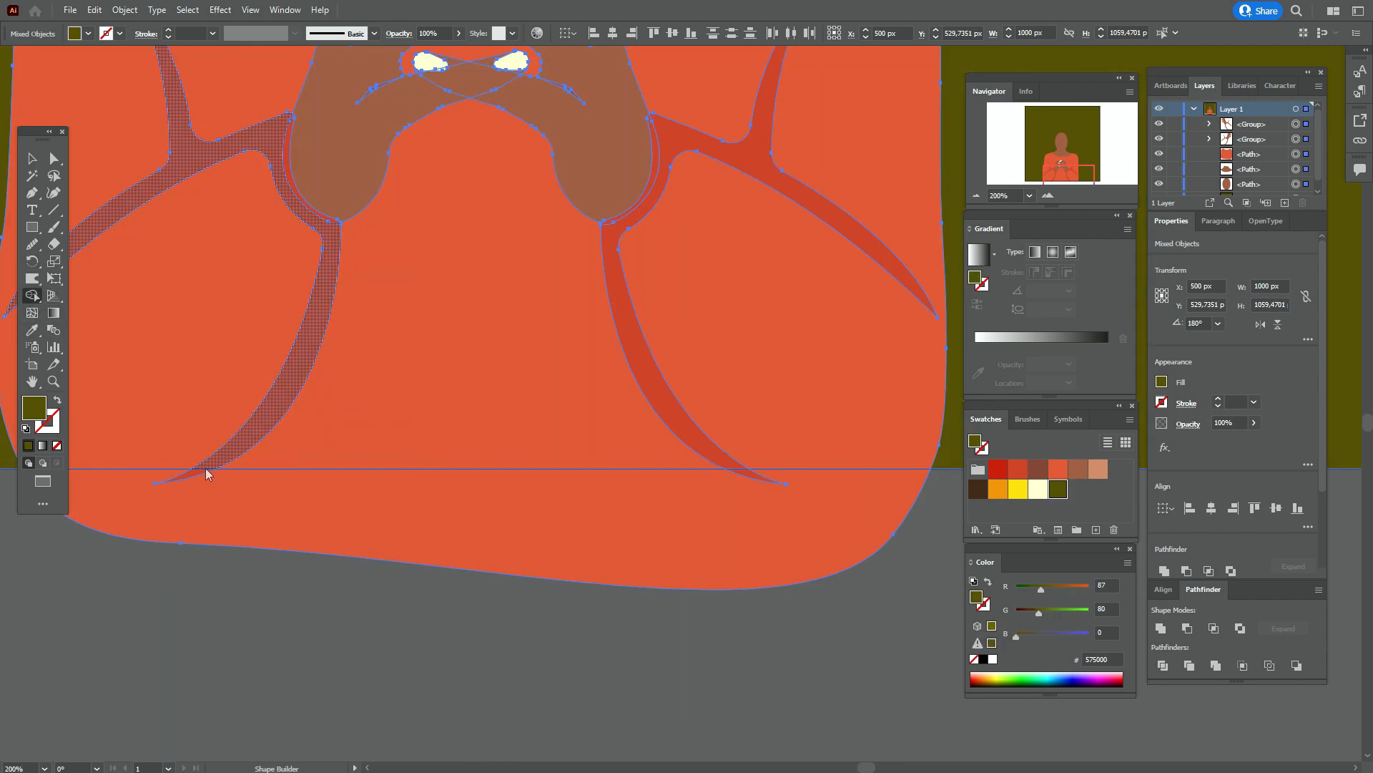
left_click(227, 527, "alt")
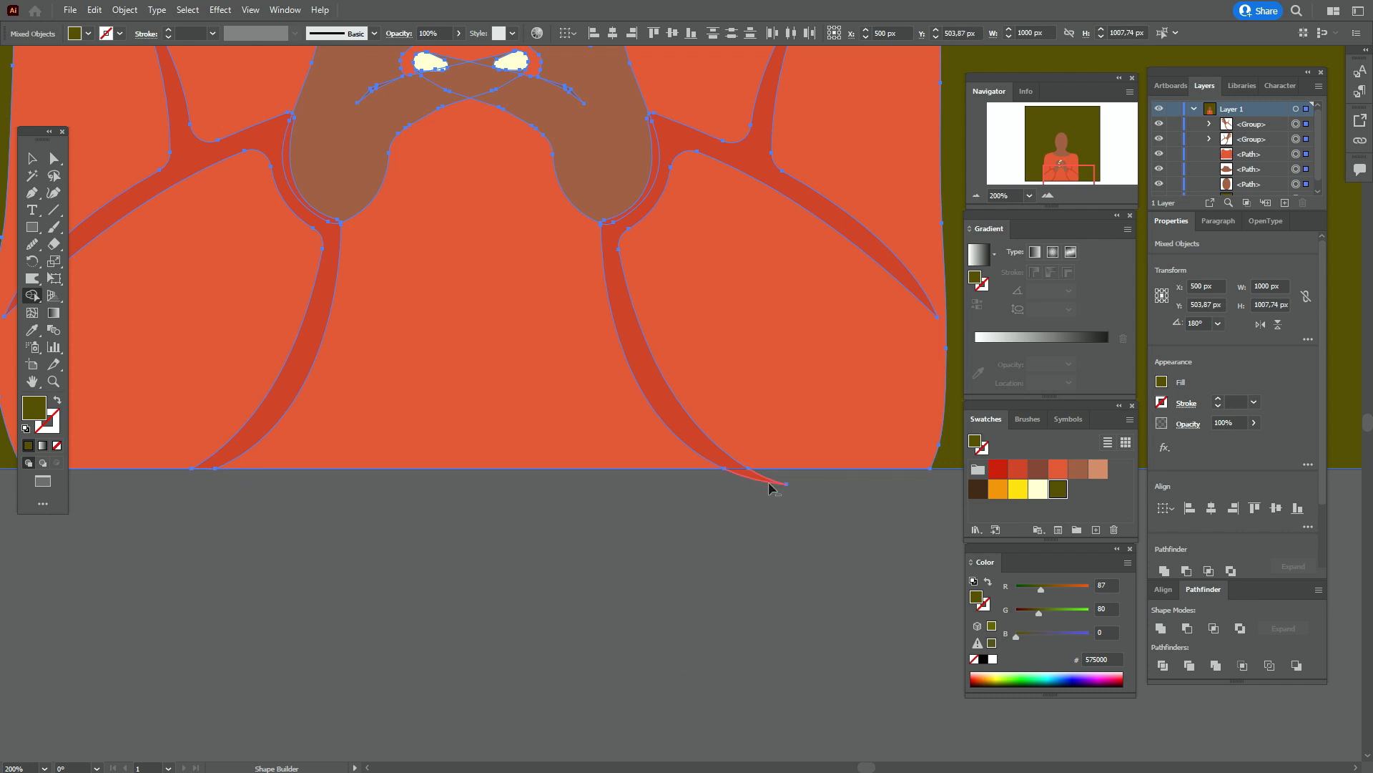
key("v")
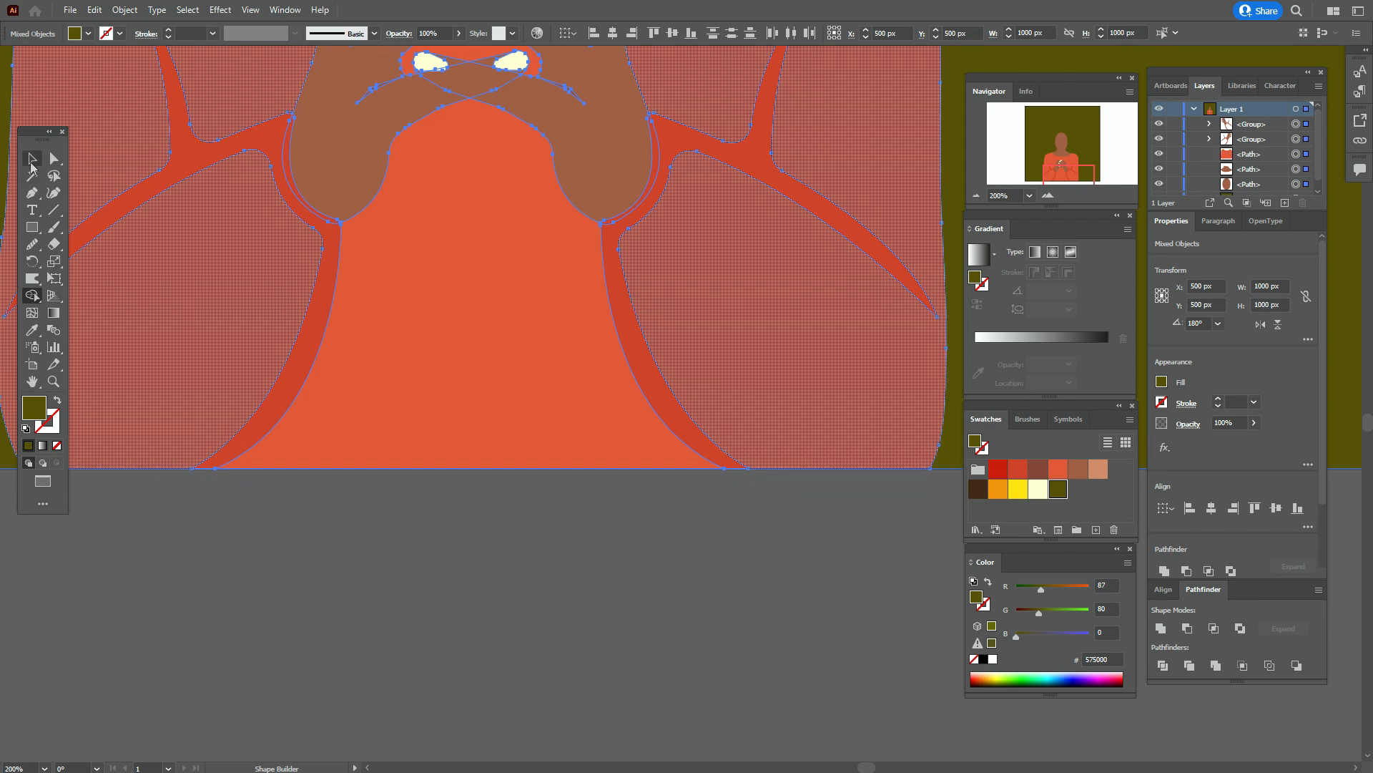
left_click(345, 554)
key("ctrl+0")
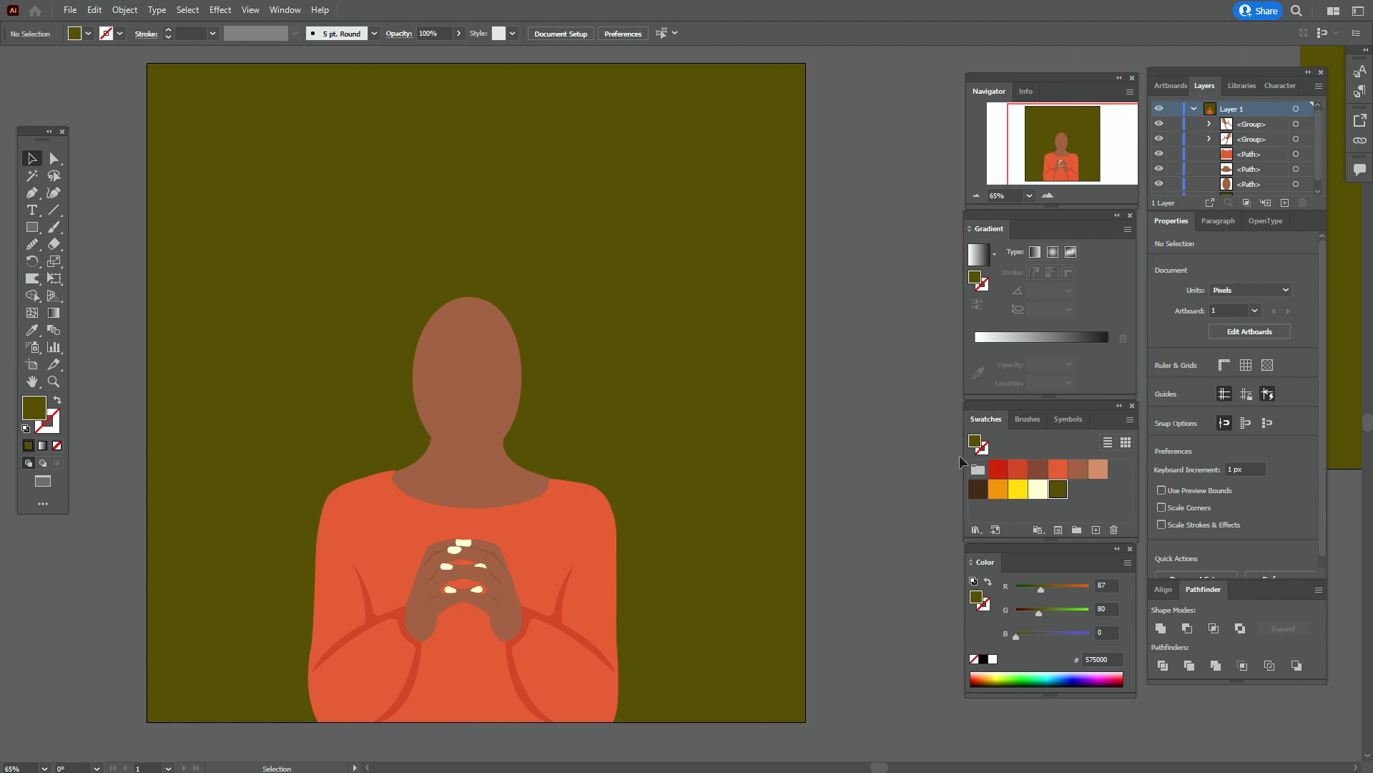
- Draw a dark brown #432918 hair ellipse about 462 by 302 px over the head and tilt it about 12° clockwise
left_click(978, 489)
left_click(32, 226)
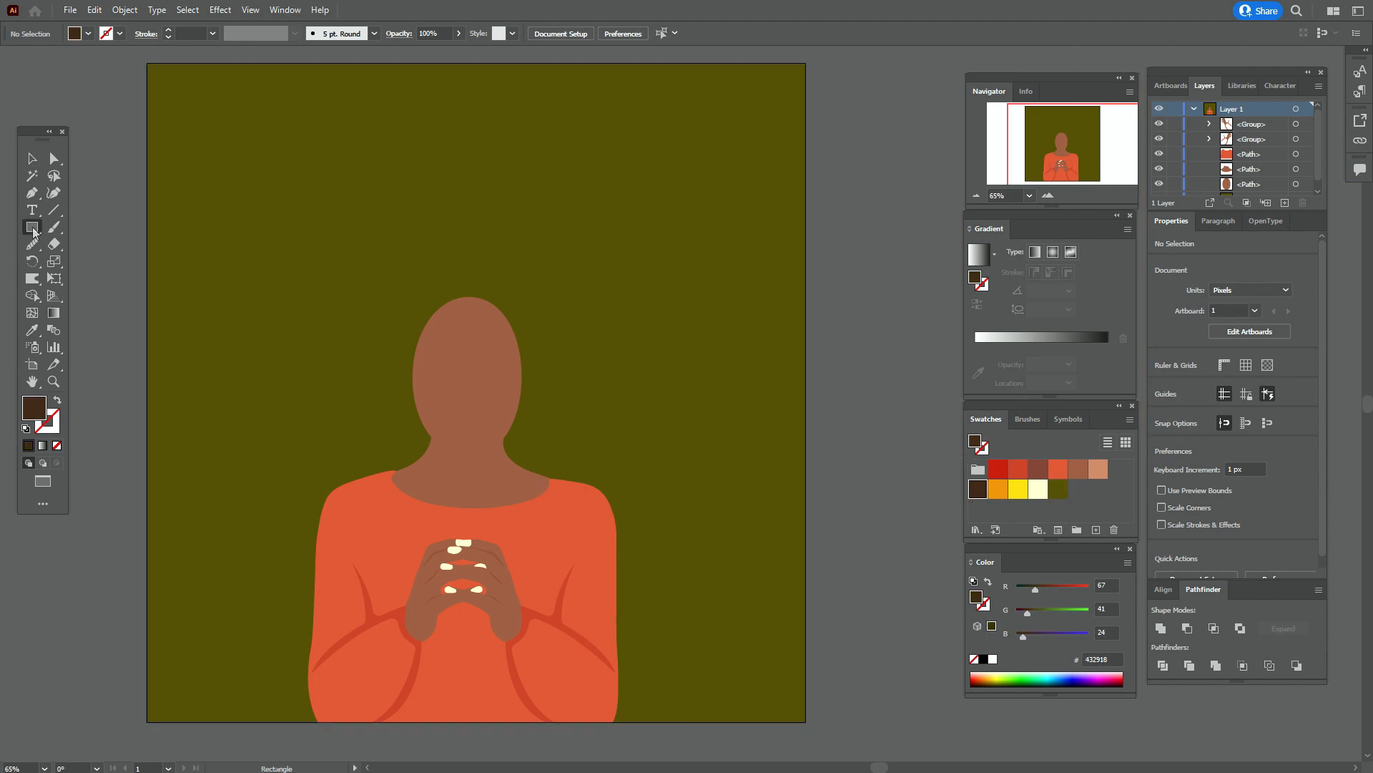
key("l")
left_click_drag(342, 213, 647, 412)
left_click(32, 158)
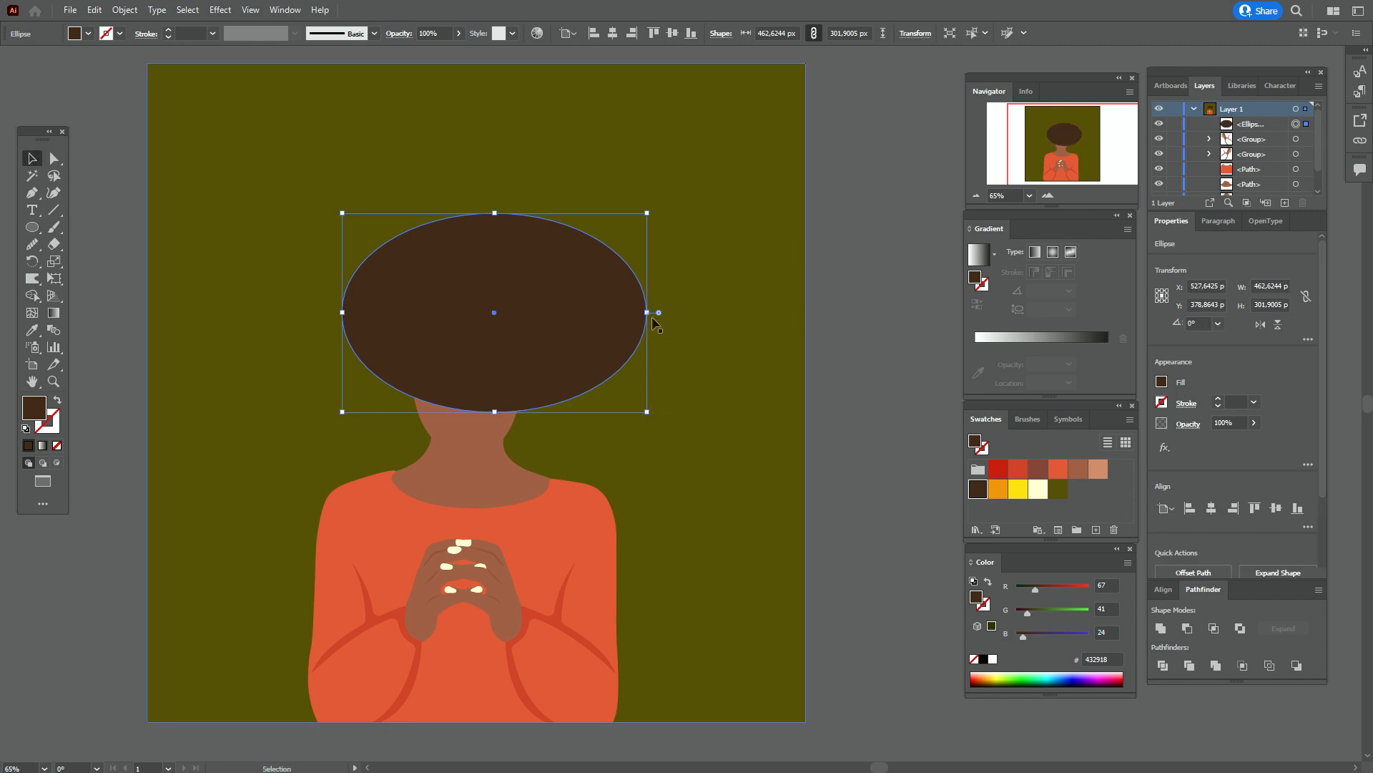
left_click_drag(655, 311, 601, 364)
- Send the brown hair ellipse and the olive background together to the back so the hair sits behind the head
left_click(718, 364, "shift")
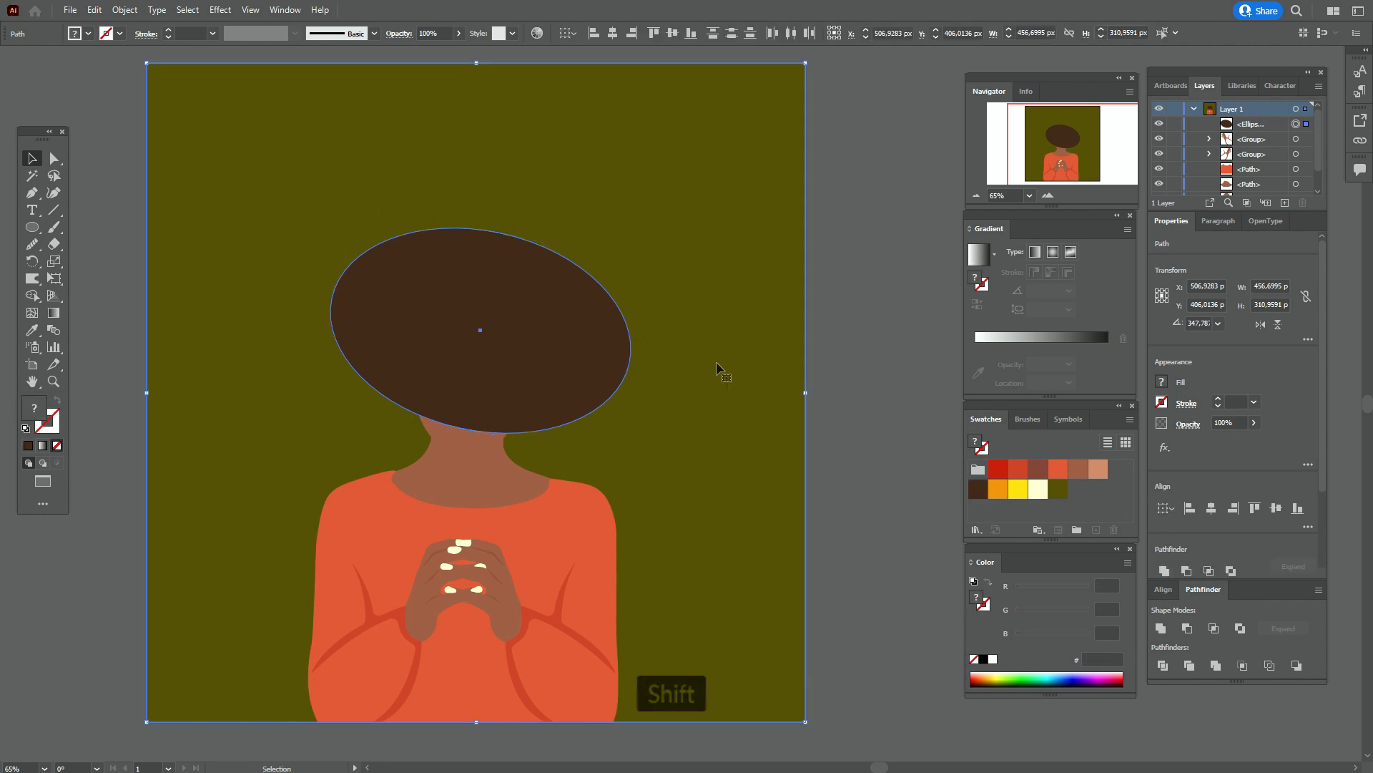
right_click(716, 362)
mouse_move(840, 663)
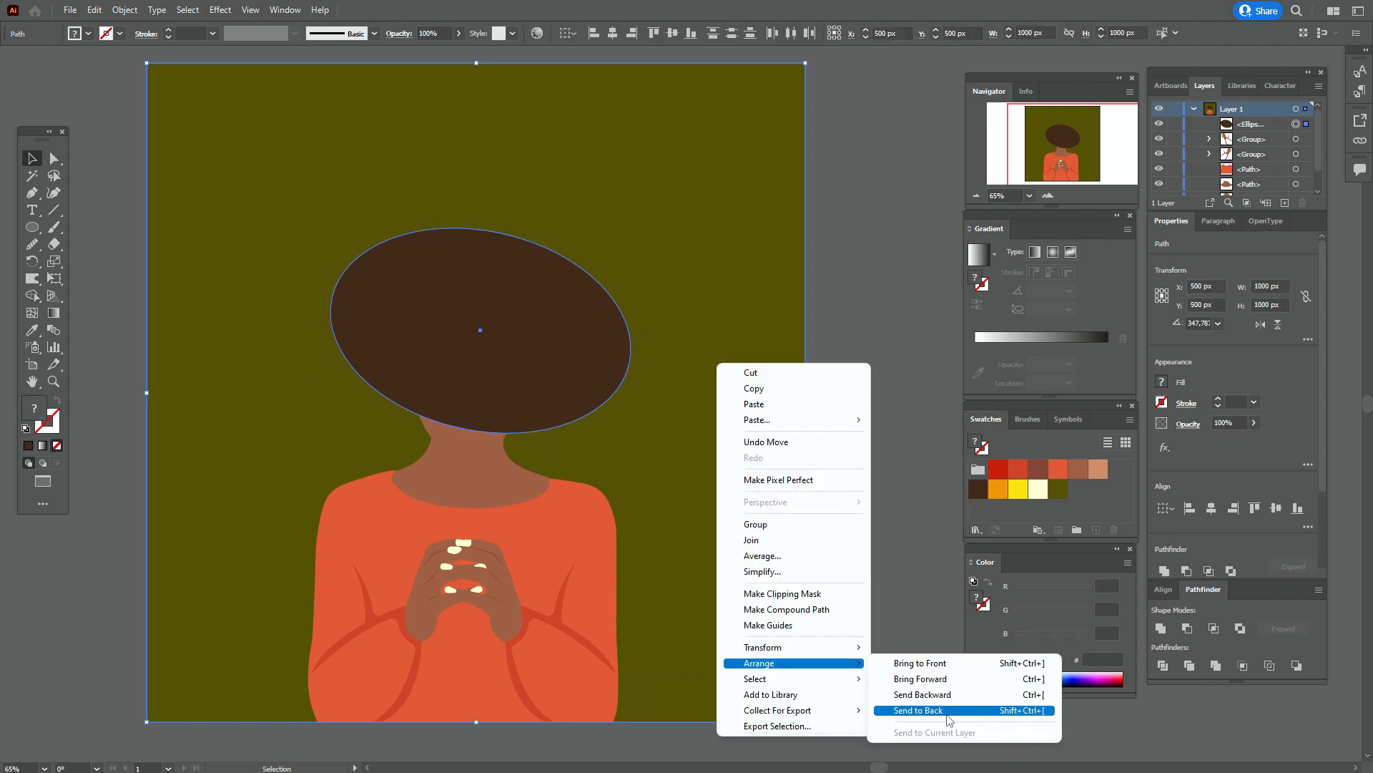
left_click(952, 710)
left_click(858, 460)
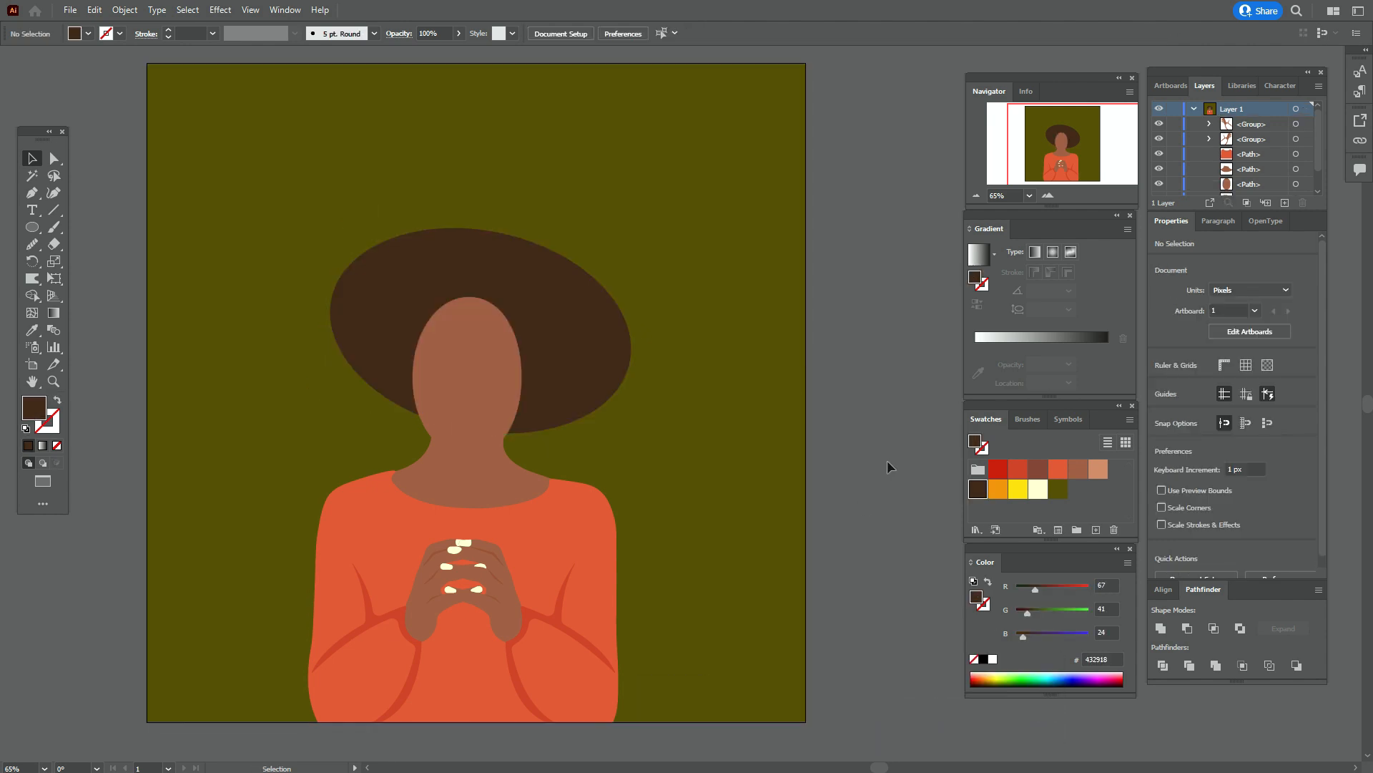
- Draw a slightly tilted ear ellipse about 43 by 69 px in skin brown #a25d40 and place it at the head's right edge
left_click(1078, 468)
key("l")
left_click_drag(618, 376, 529, 395)
left_click(37, 161)
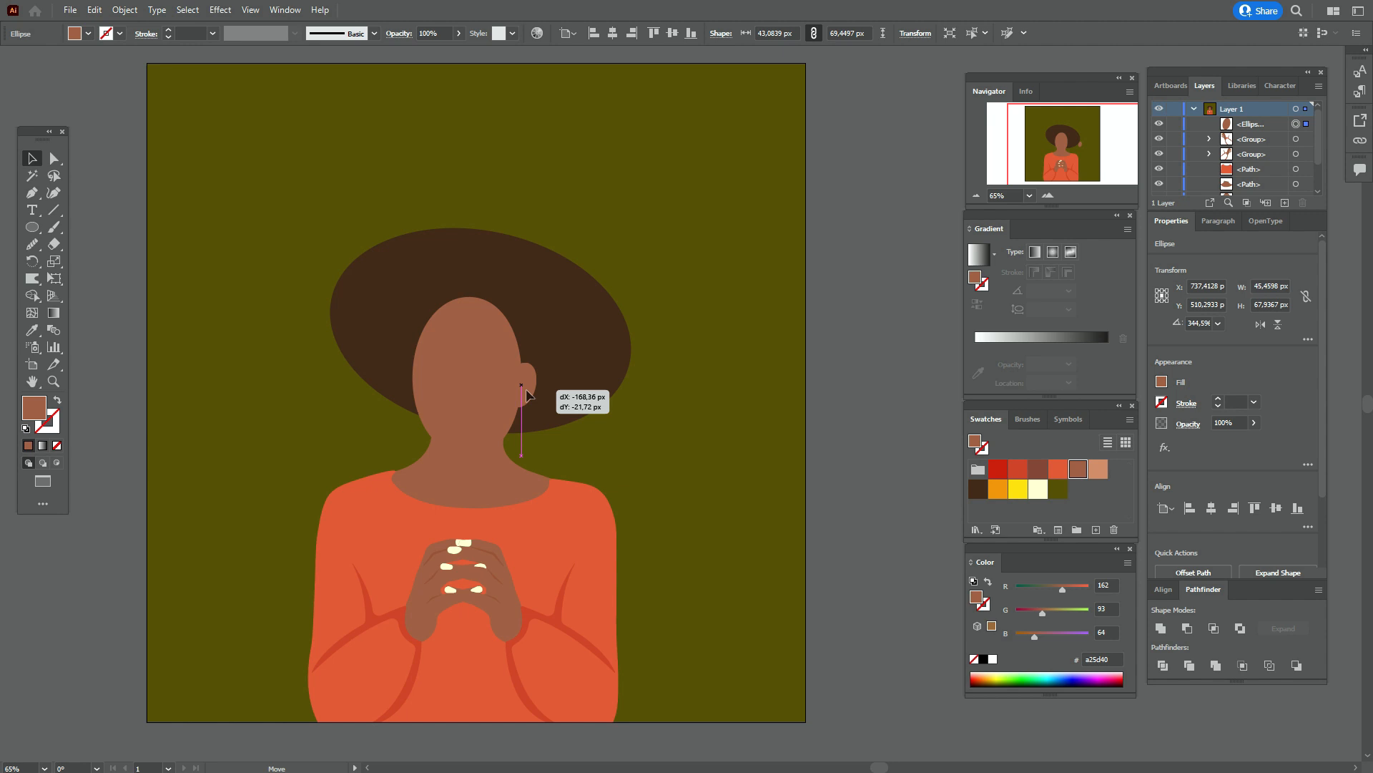
left_click_drag(527, 396, 527, 395)
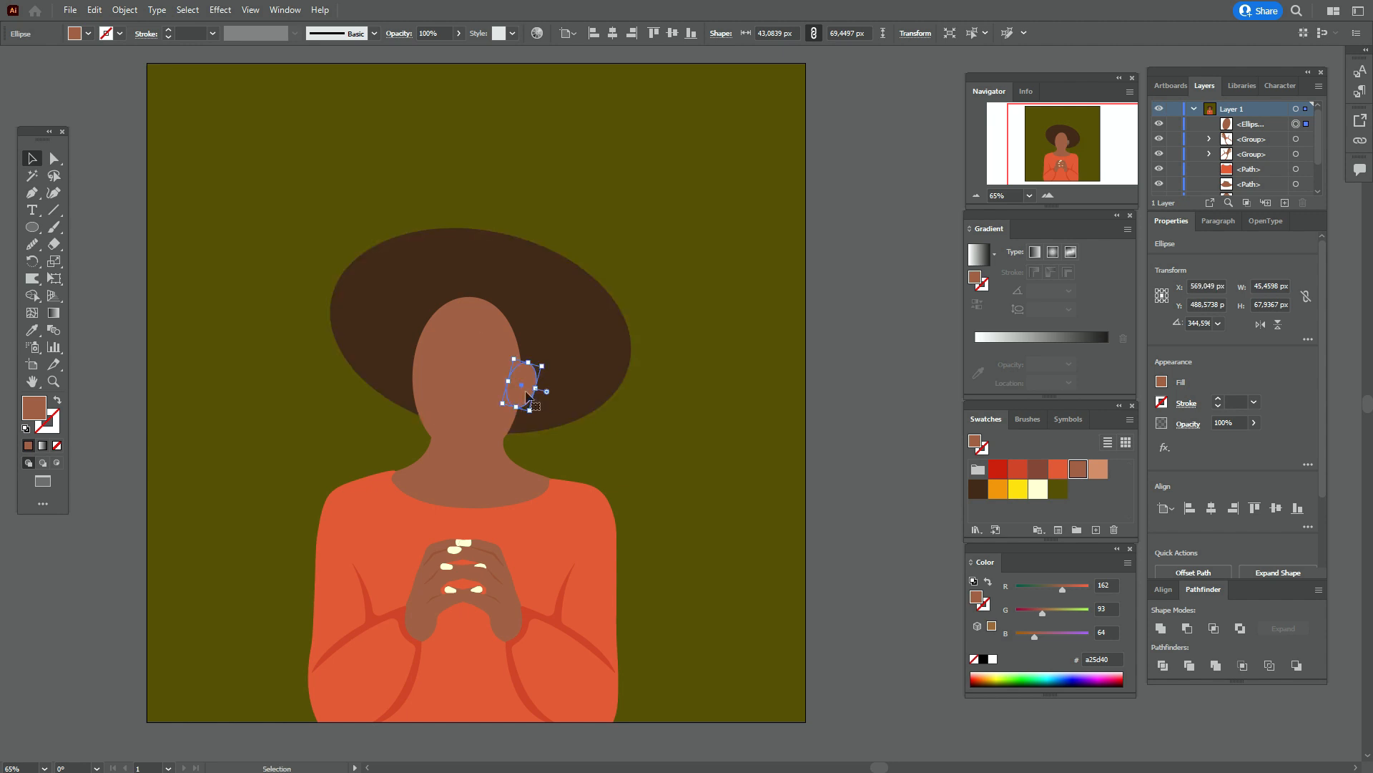
- Place an oppositely tilted copy of the ear on the head's left edge and align both ears vertically
left_click_drag(526, 396, 417, 380)
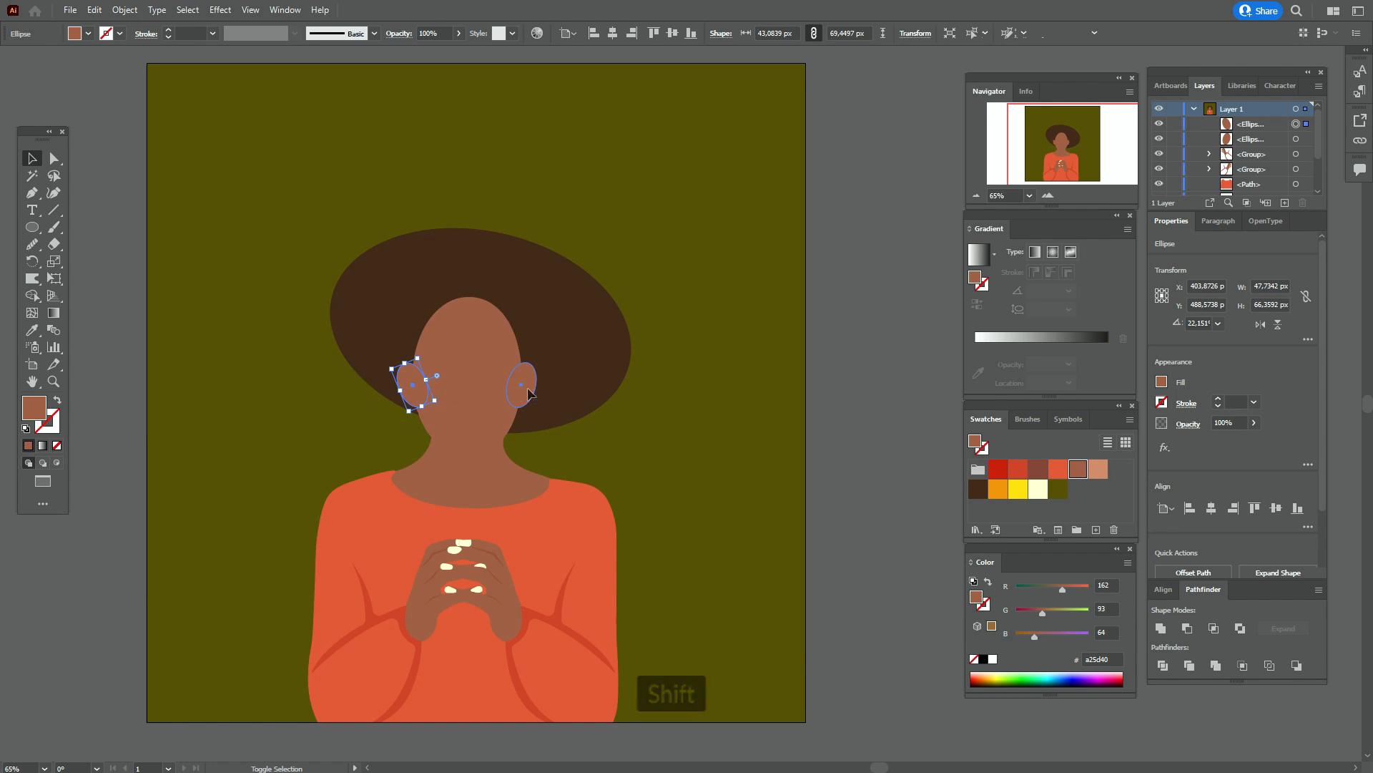
left_click(521, 384, "shift")
left_click(1274, 511)
left_click(863, 432)
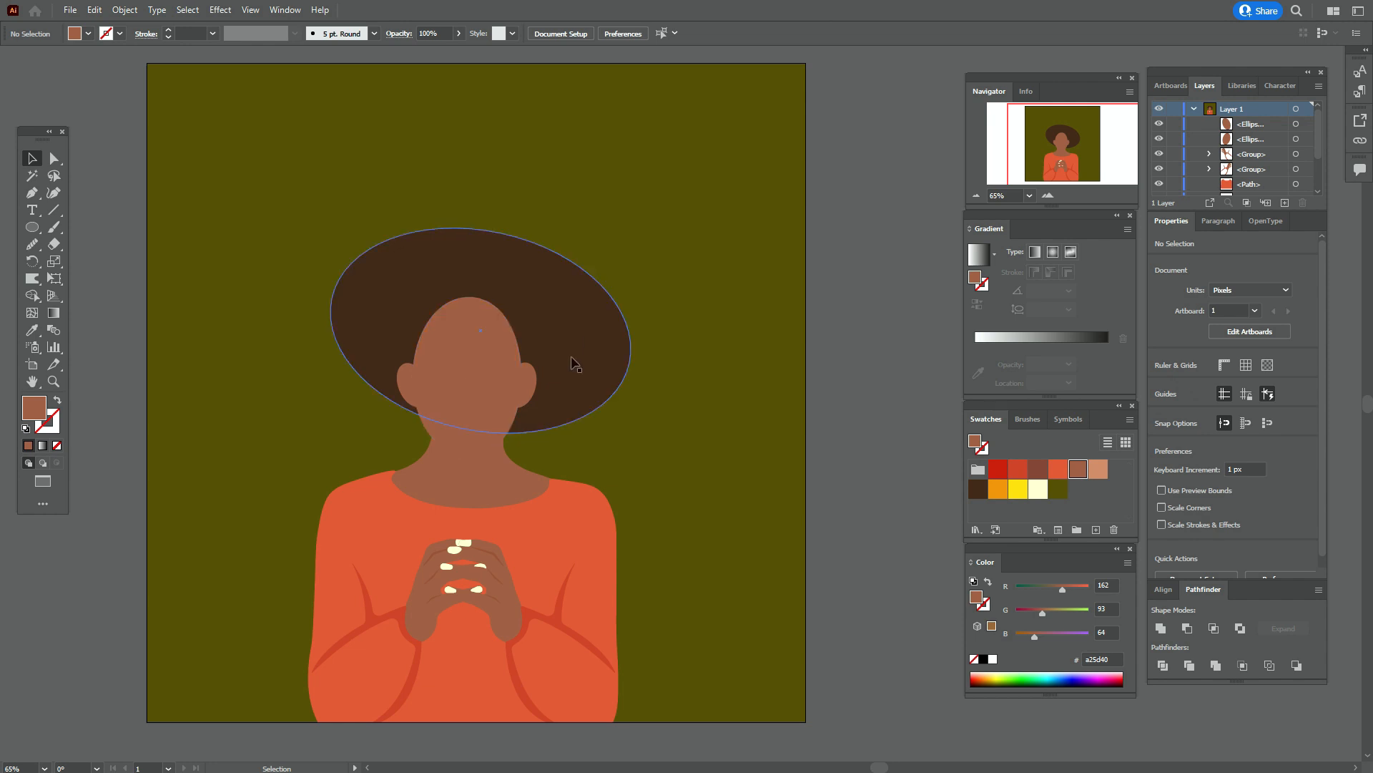
- Lower the hair ellipse about 7 px and move both ears down 7 px
left_click(582, 377)
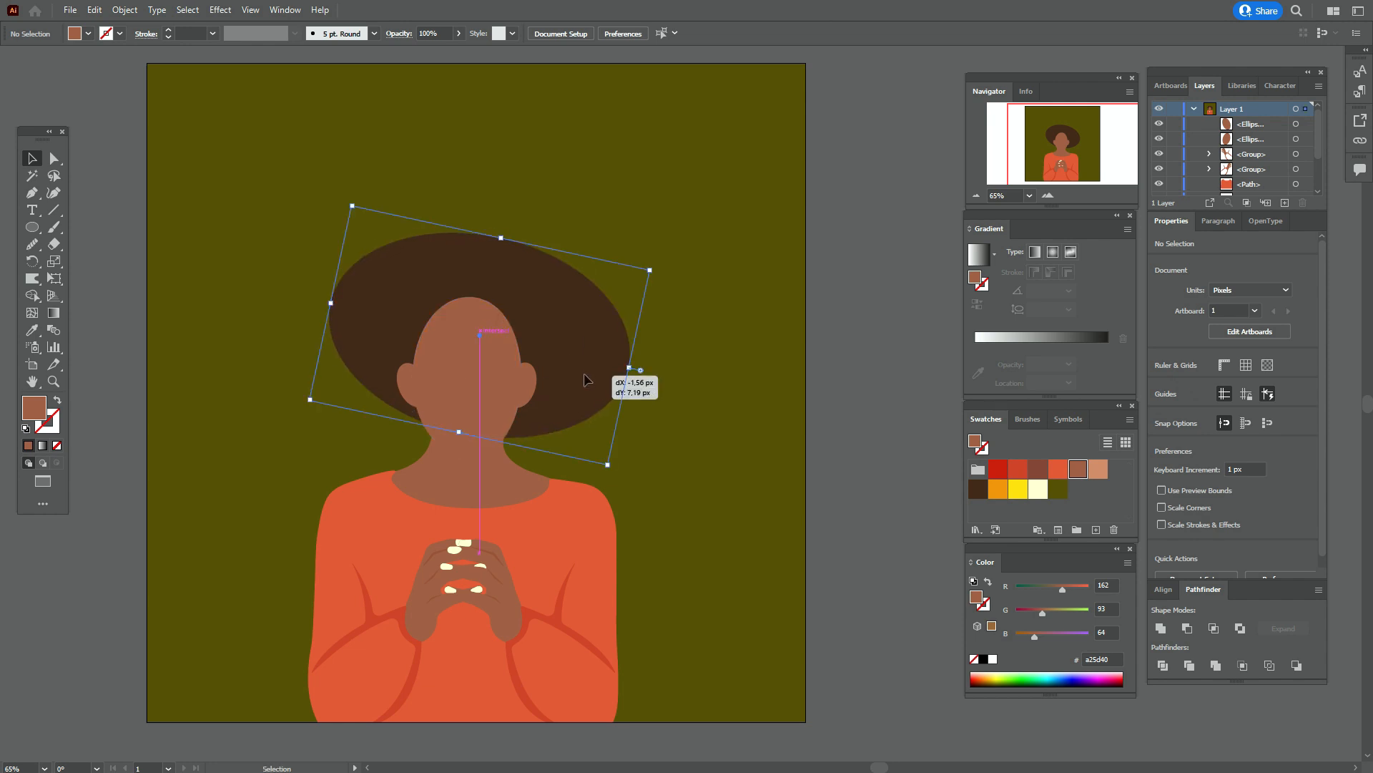
left_click(413, 385)
left_click(524, 386, "shift")
key("Down")
key("Down")
key("Down")
key("Down")
key("Down")
key("Down")
key("Down")
key("Down")
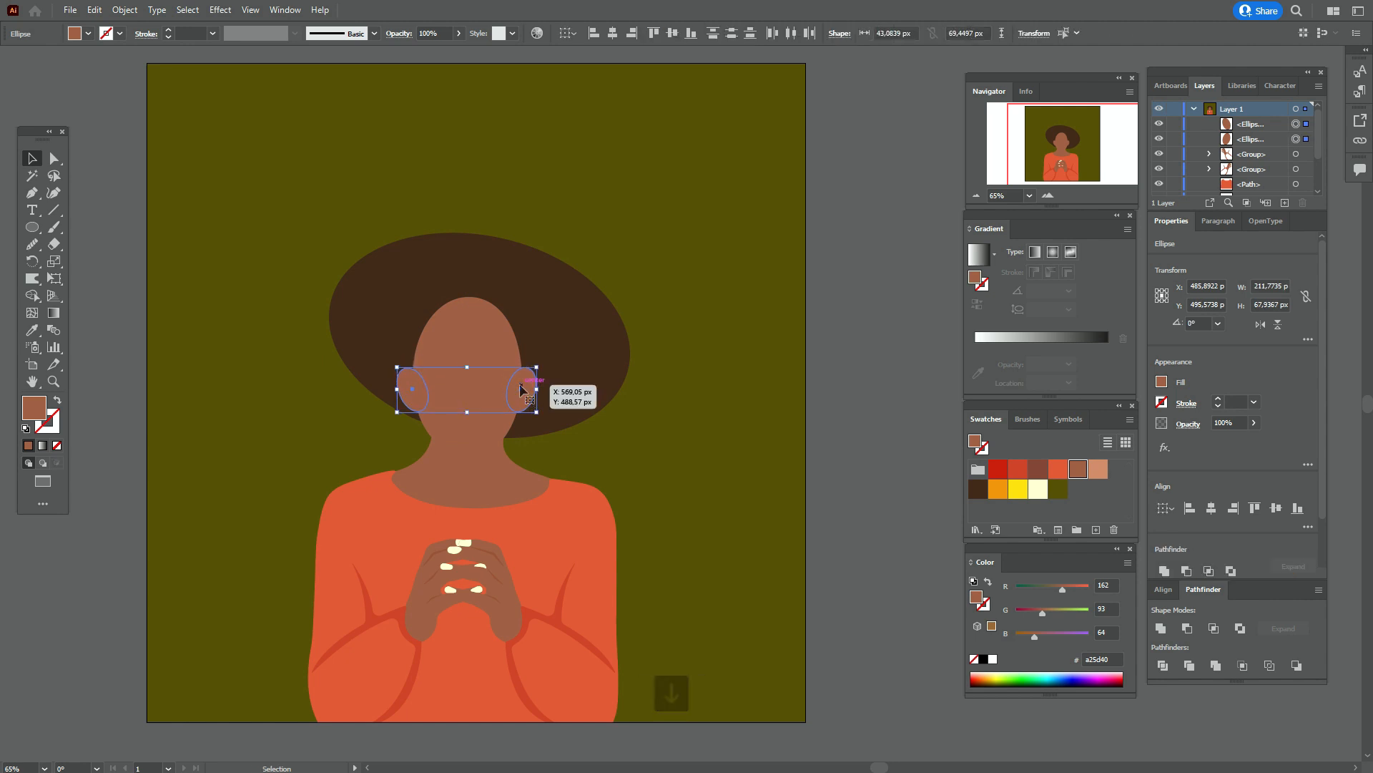
left_click(857, 414)
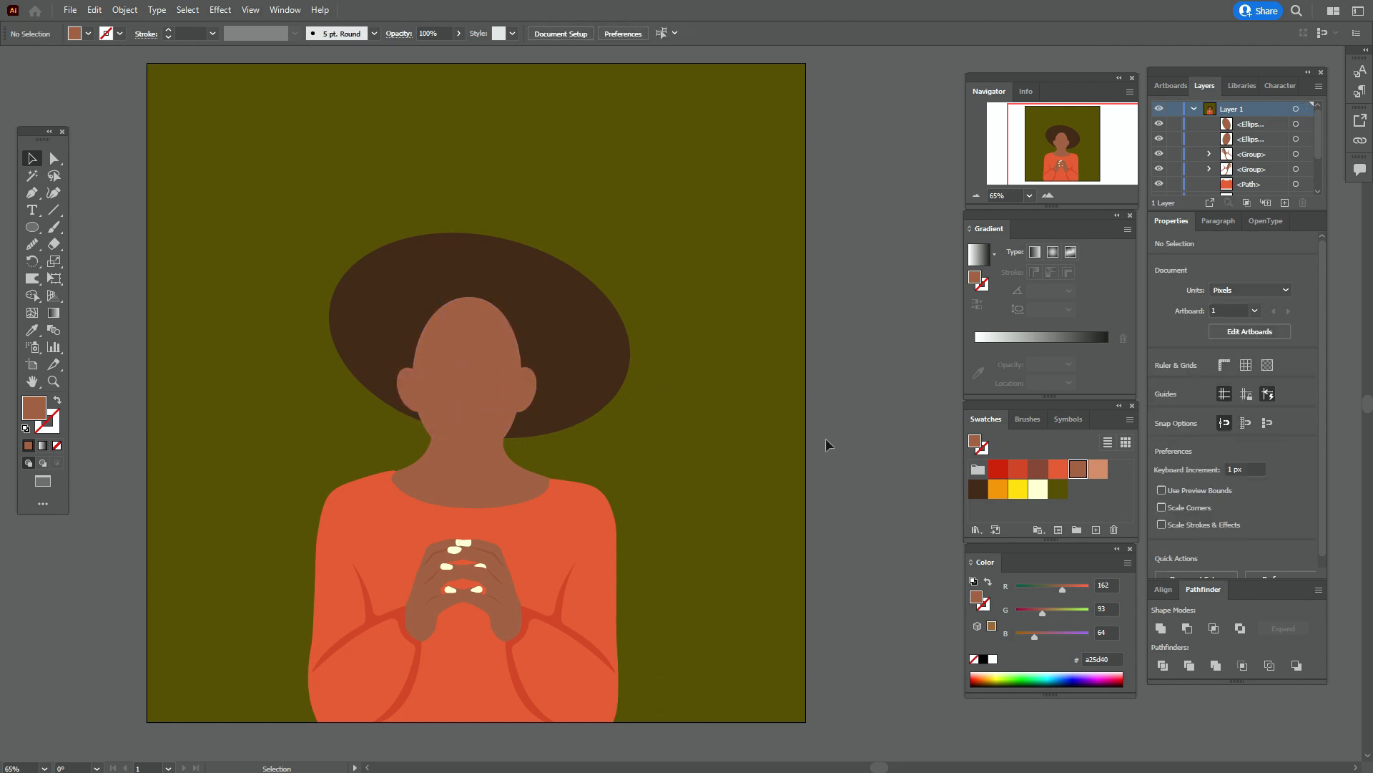
- Draw a closed dark brown hair shape about 1123 by 597 px with the Curvature tool, flaring from around the forehead past the artboard's upper edge
left_click(367, 300)
key("space")
left_click_drag(565, 350, 521, 420)
left_click(51, 195)
left_click(323, 422)
left_click(253, 354)
left_click(240, 248)
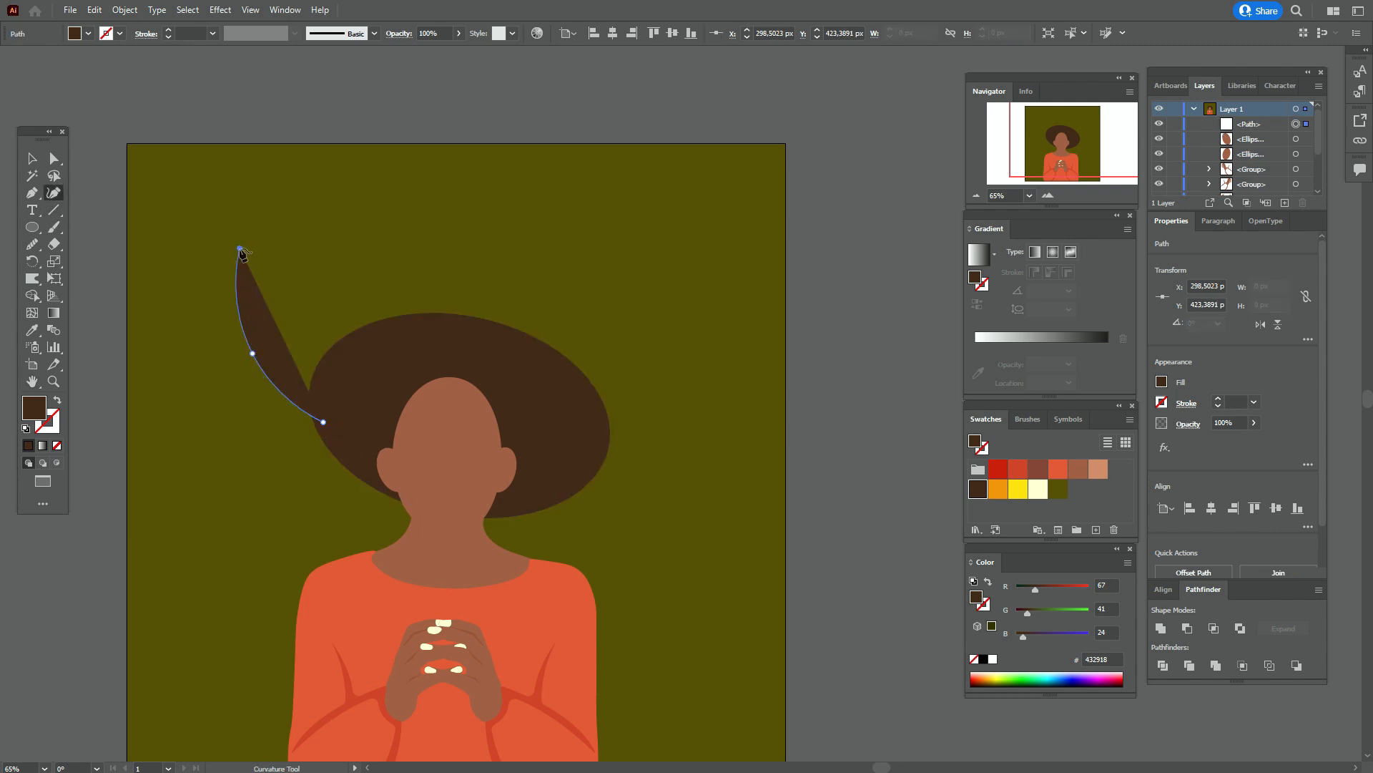
left_click(150, 119)
left_click(889, 86)
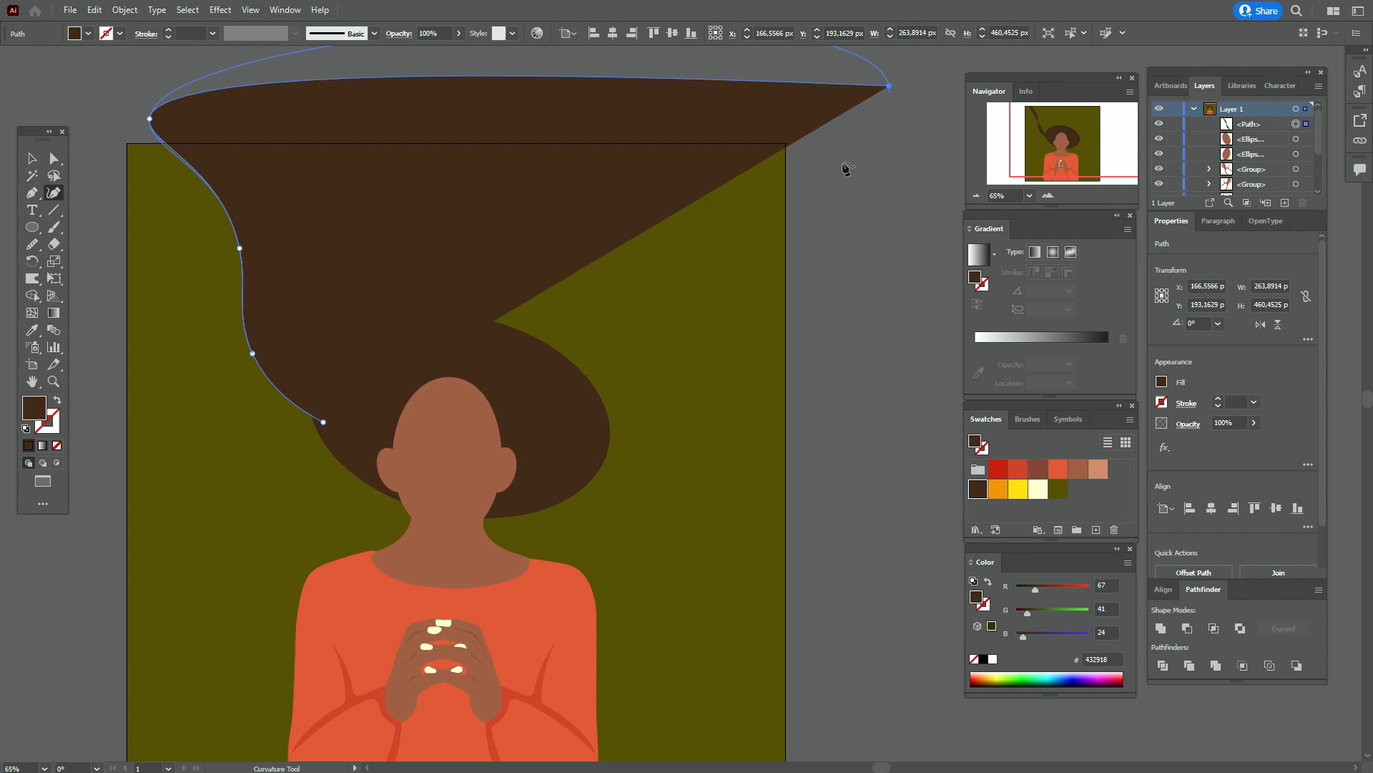
left_click(769, 182)
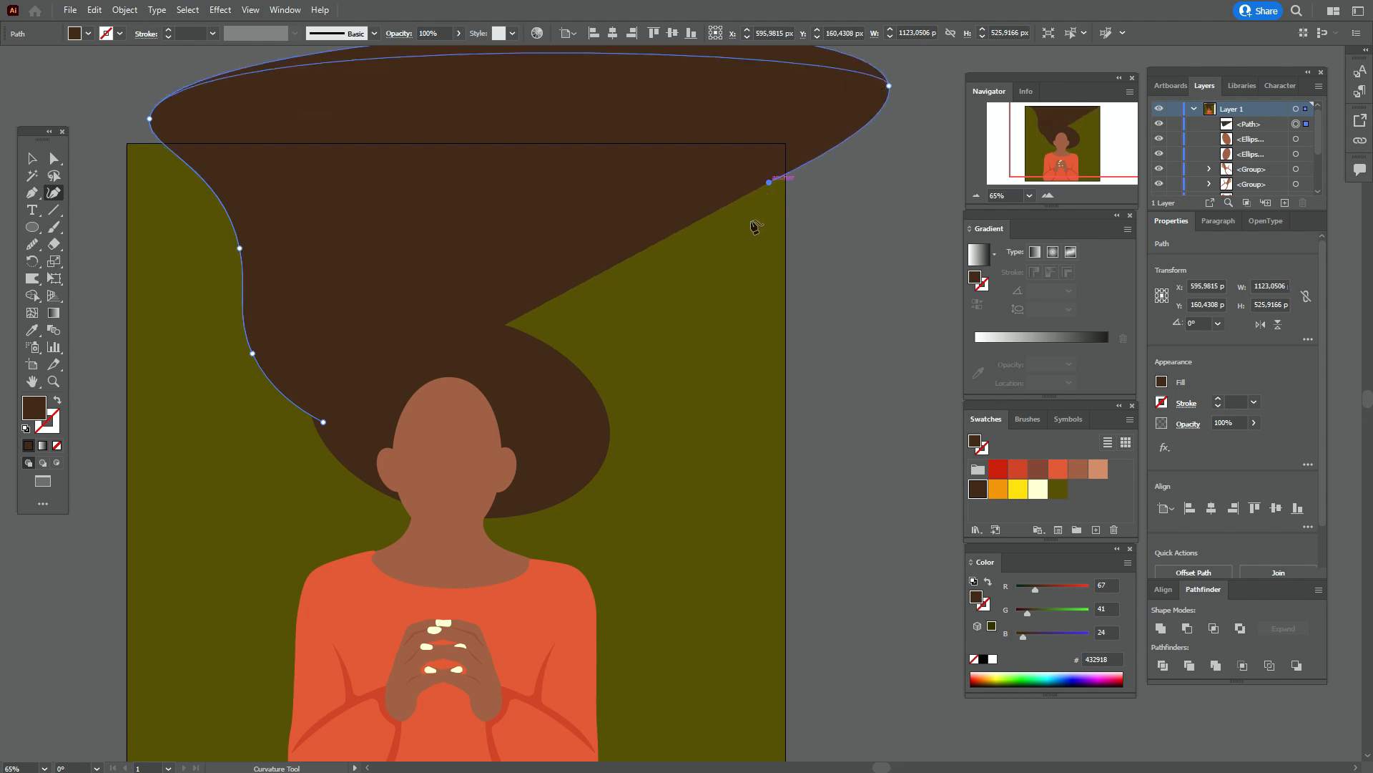
left_click(734, 259)
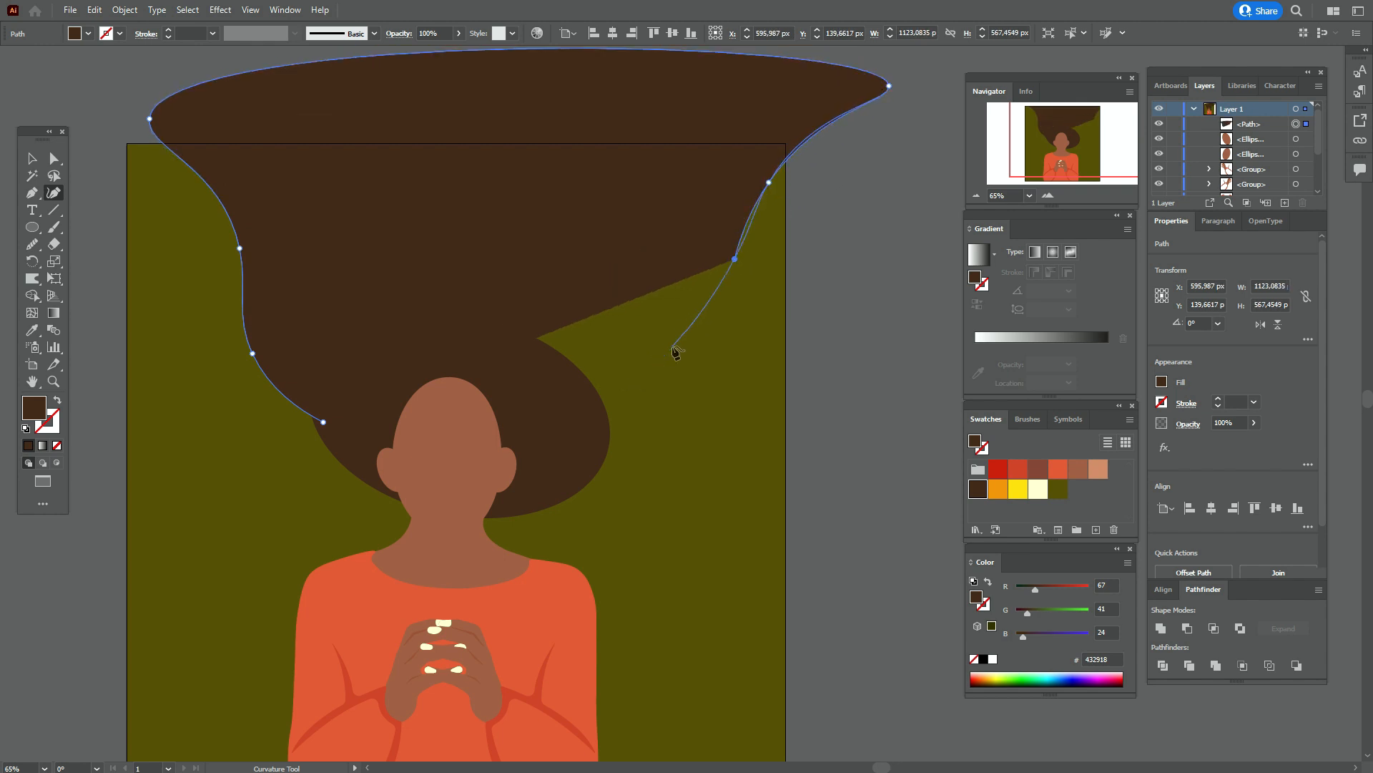
left_click(652, 333)
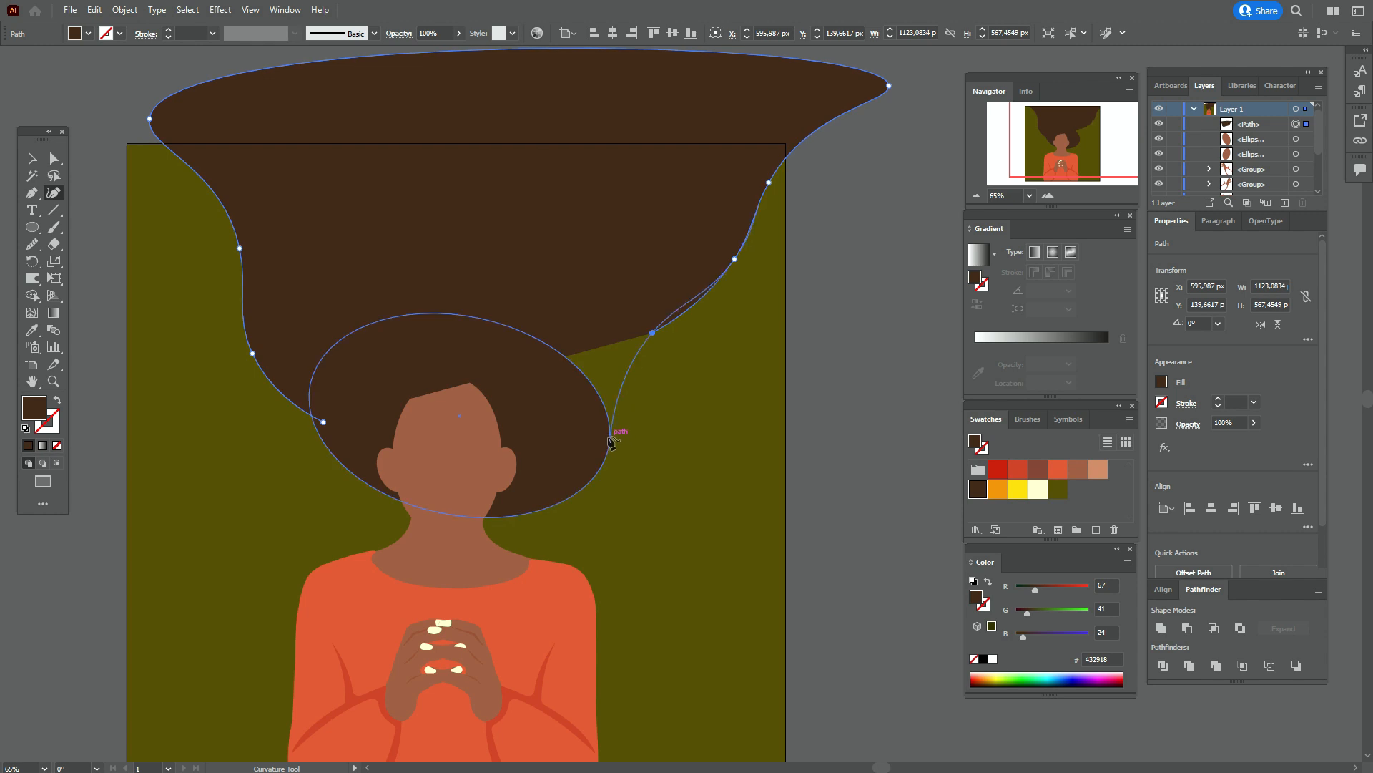
left_click(602, 441)
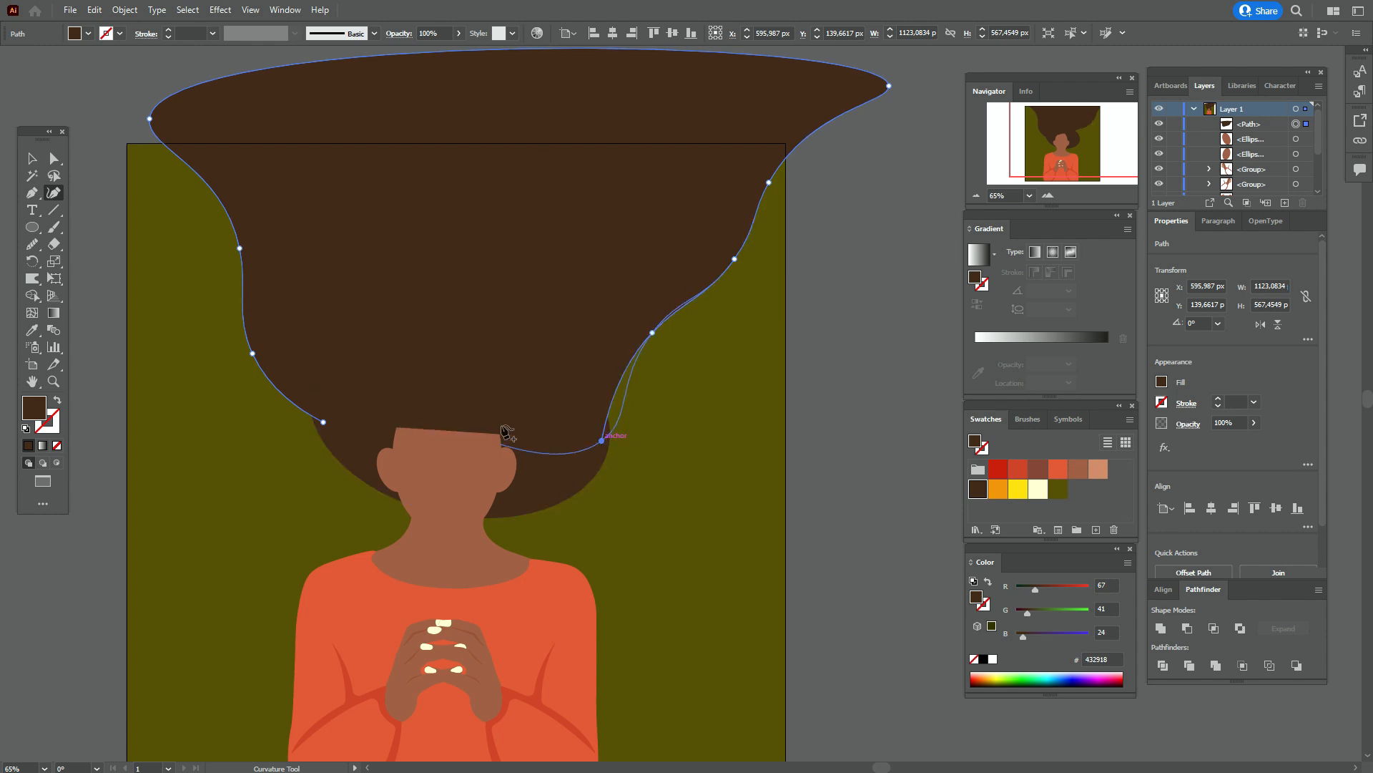
left_click(500, 372)
left_click(366, 402)
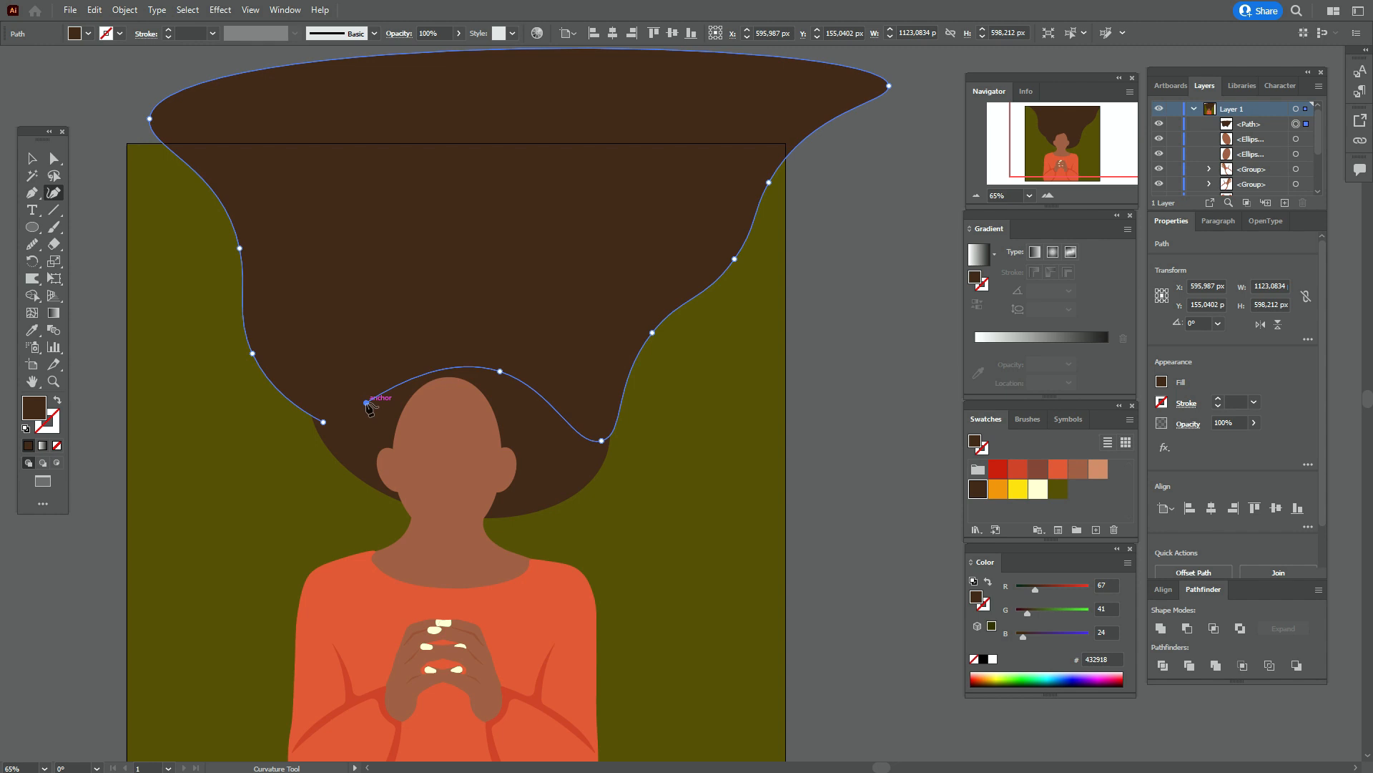
left_click(323, 422)
left_click(54, 158)
left_click(131, 114)
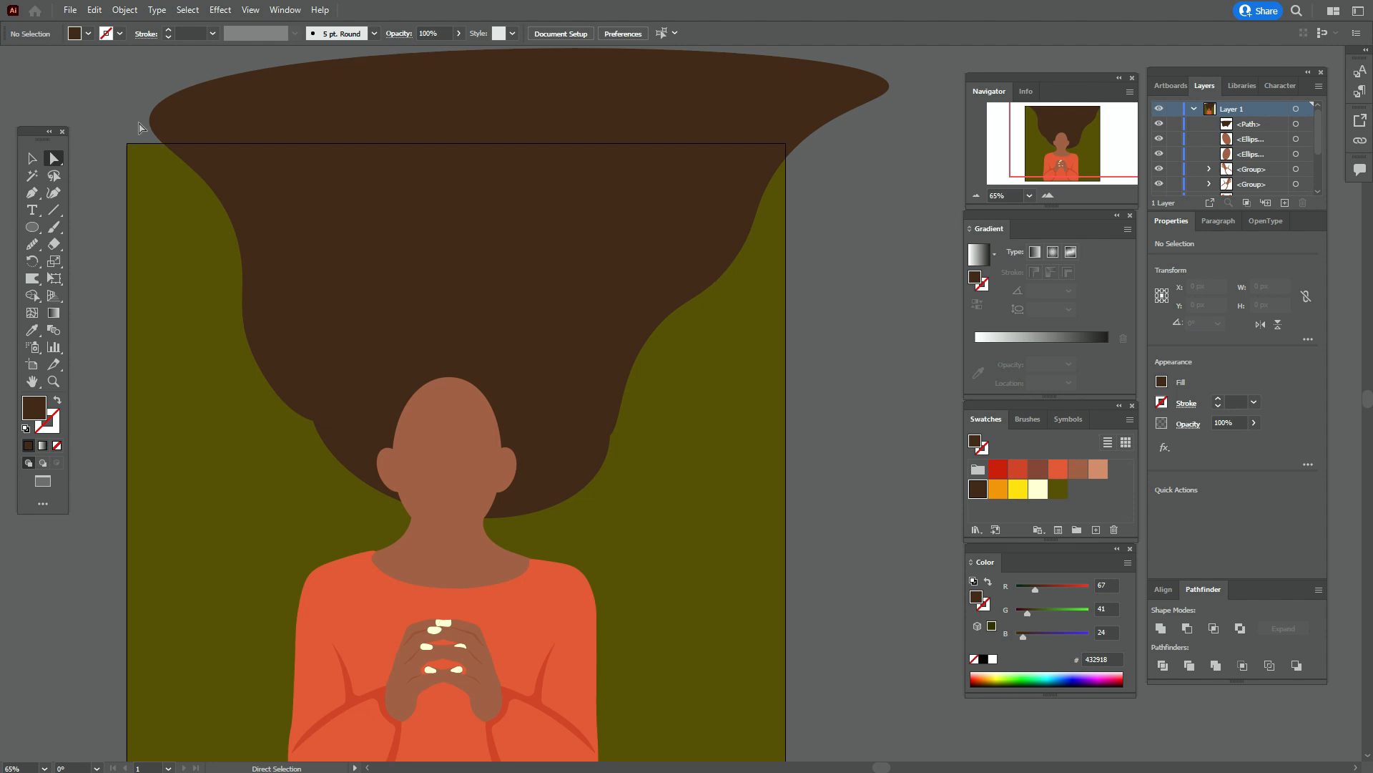
- Move the lowest anchor on the right side of the large hair shape slightly up and inward, towards the head
left_click(557, 336)
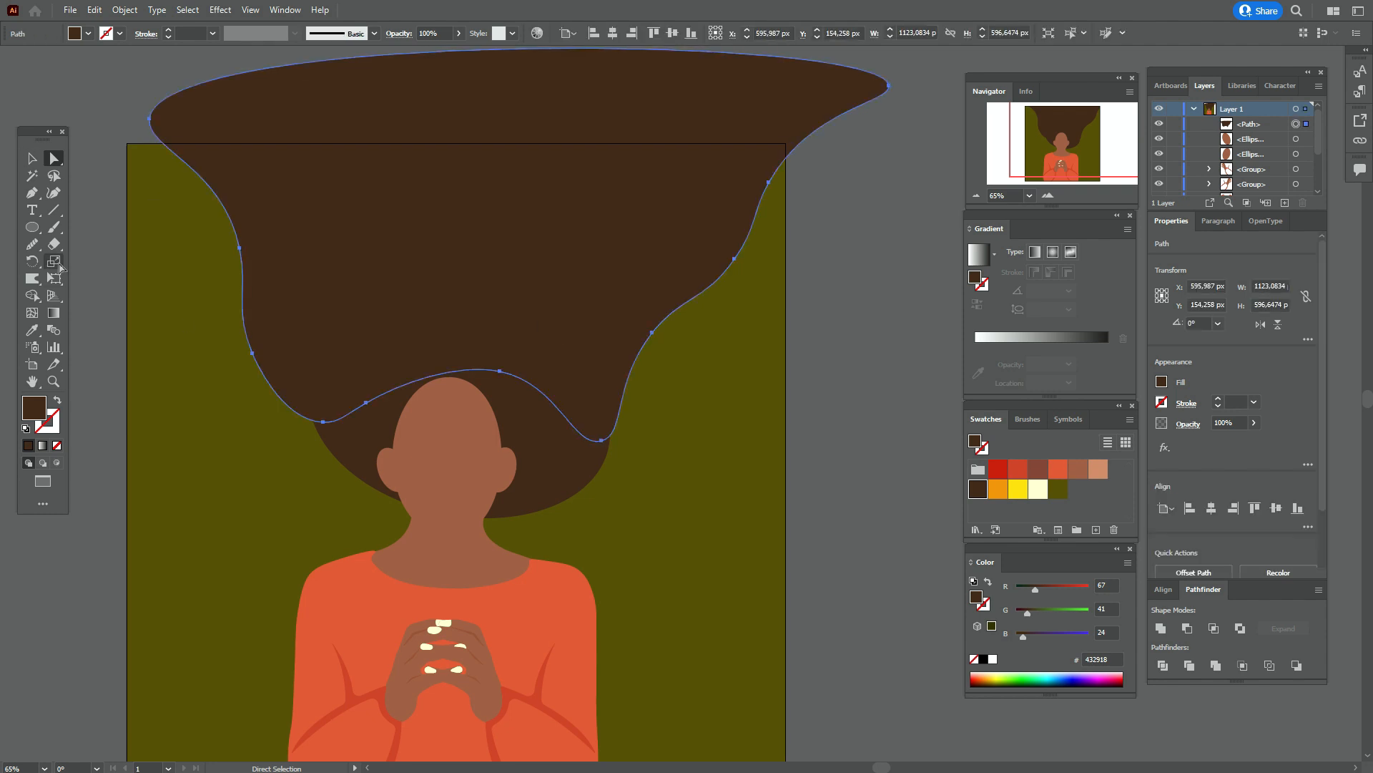
left_click(53, 193)
left_click_drag(603, 443, 578, 431)
left_click(31, 158)
left_click(84, 117)
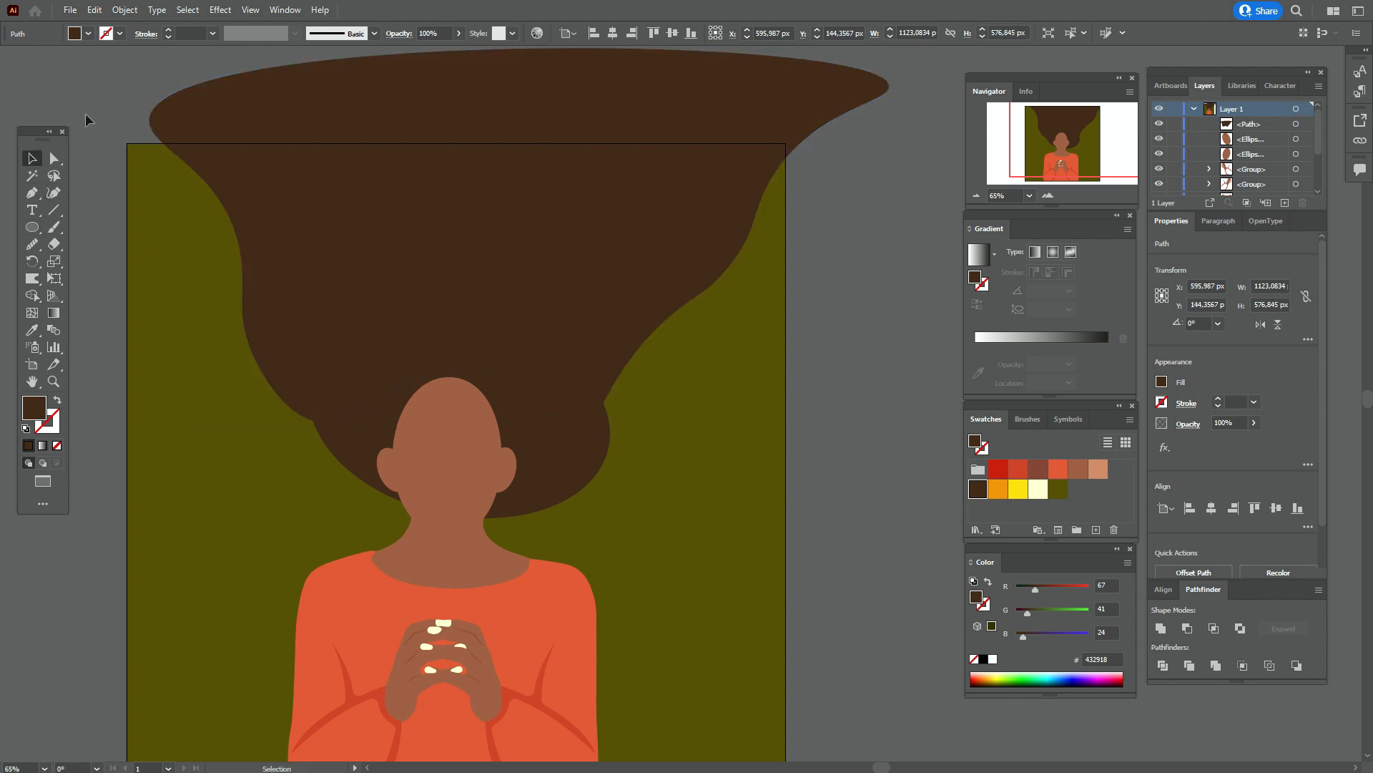
- Add a curve point on the hair shape's lower right edge and pull it outward into a rounded bulge
left_click(609, 297)
left_click(53, 193)
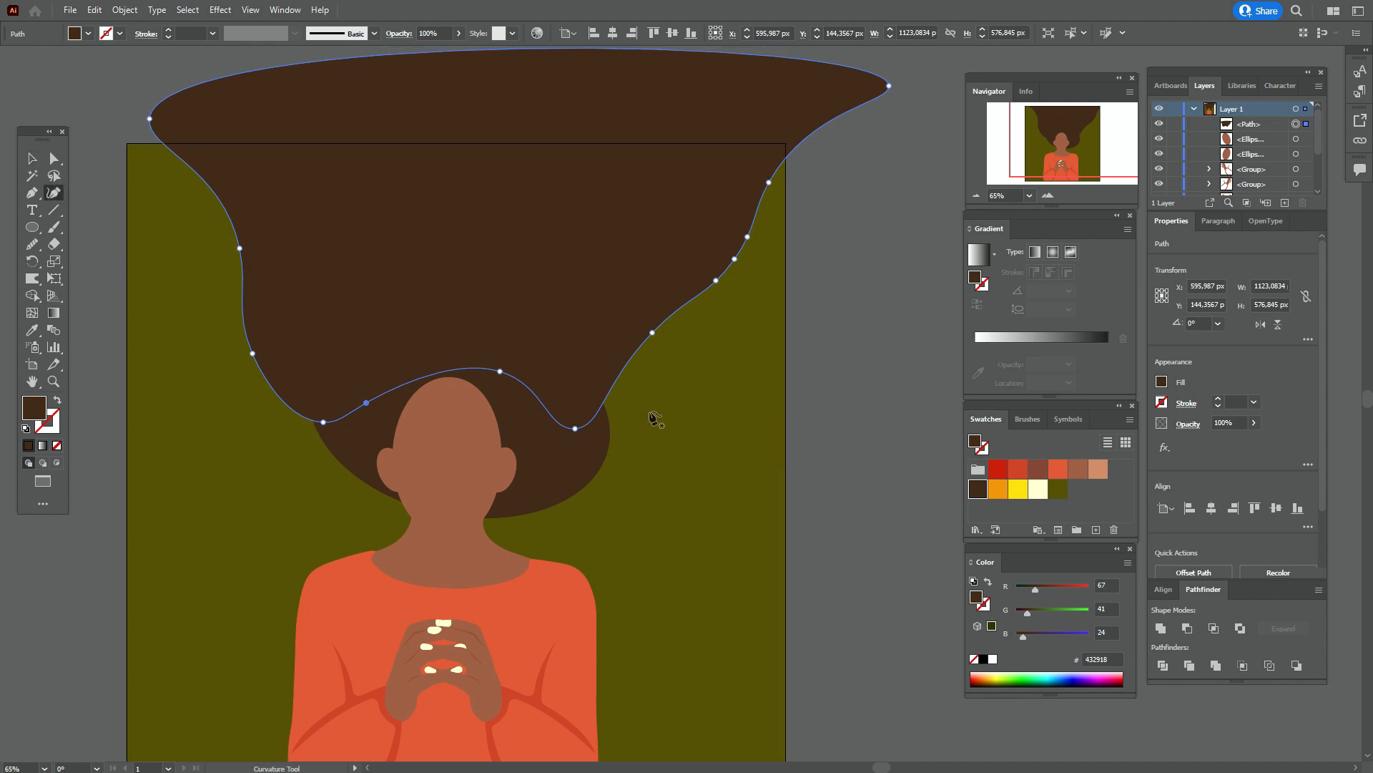
left_click_drag(610, 390, 627, 414)
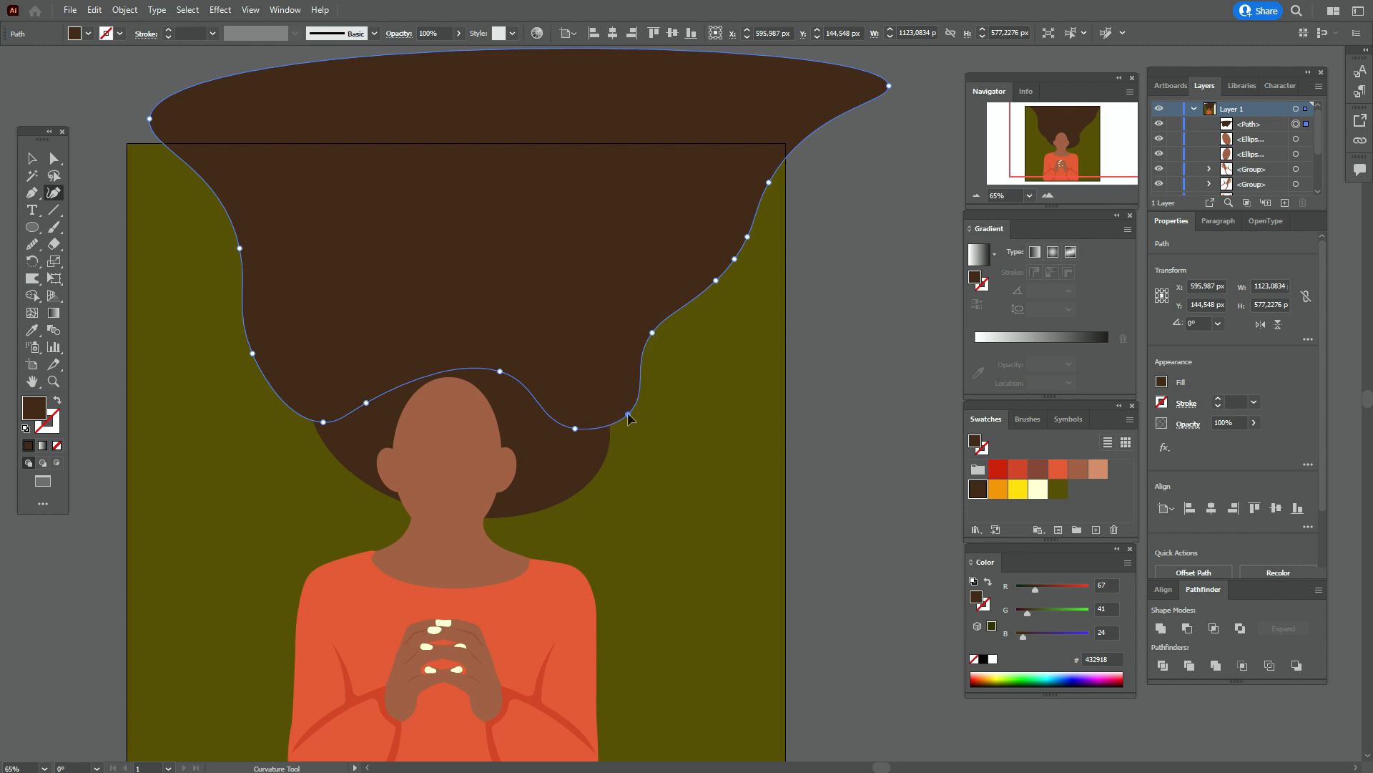
left_click(31, 158)
left_click(140, 116)
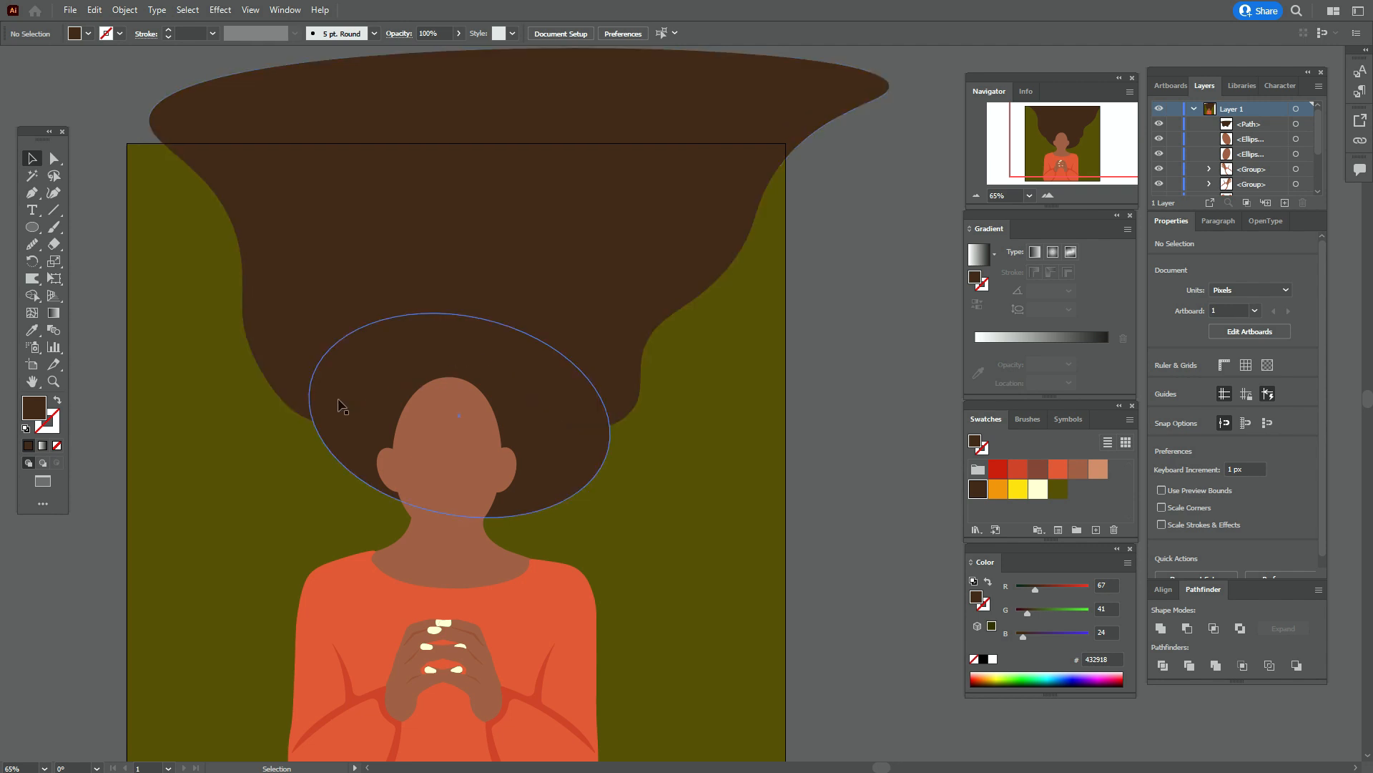
- Move the lowest anchor on the left side of the large hair shape slightly up and inward with the Curvature tool
left_click(54, 192)
key("v")
left_click(285, 214)
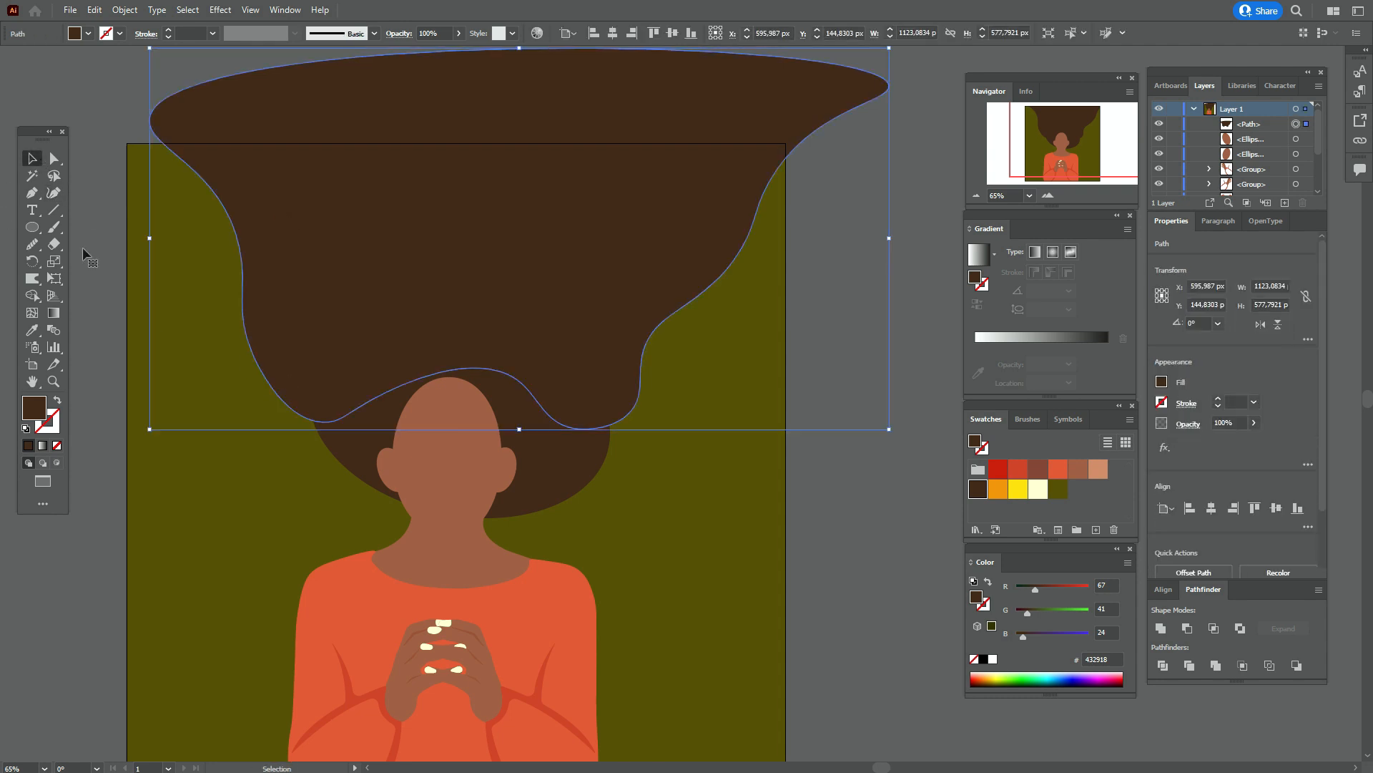
left_click(62, 190)
left_click_drag(324, 422, 328, 411)
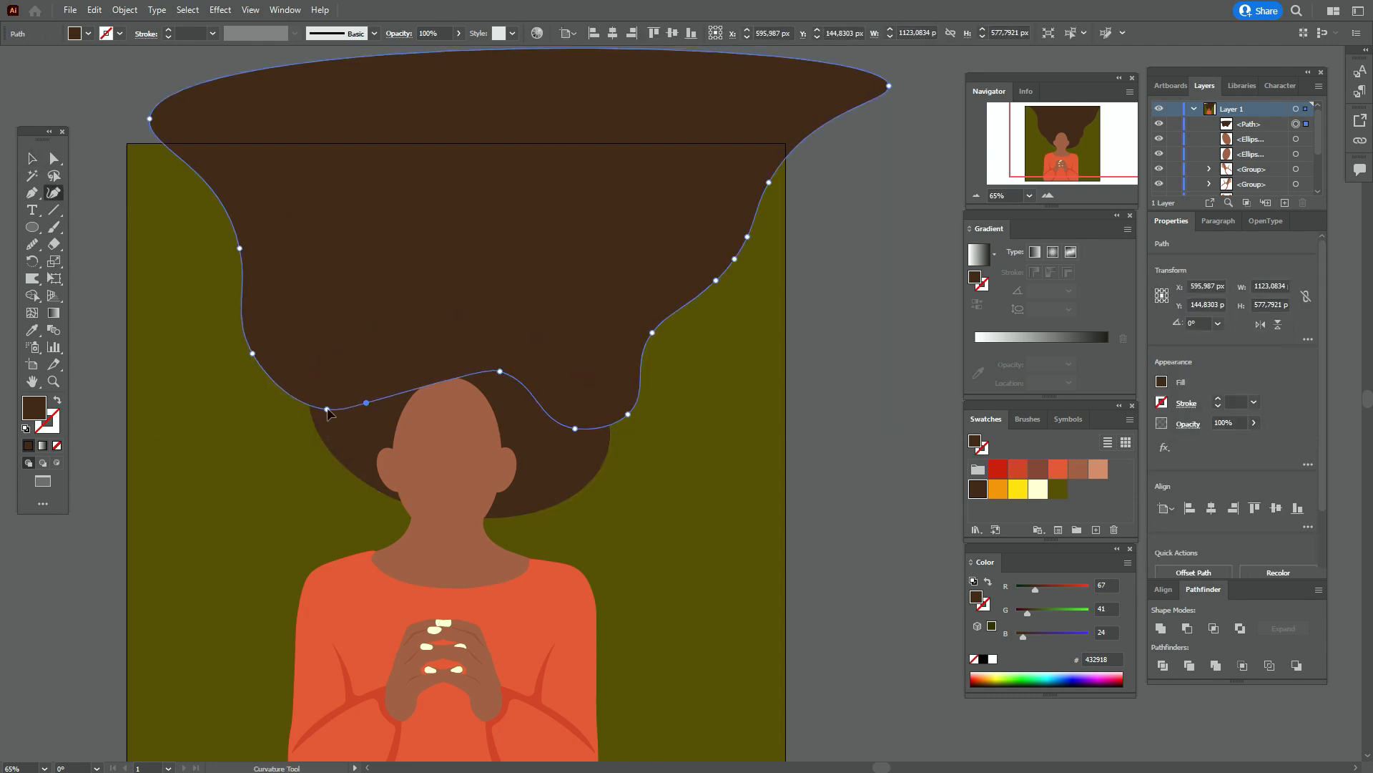
key("v")
left_click(84, 126)
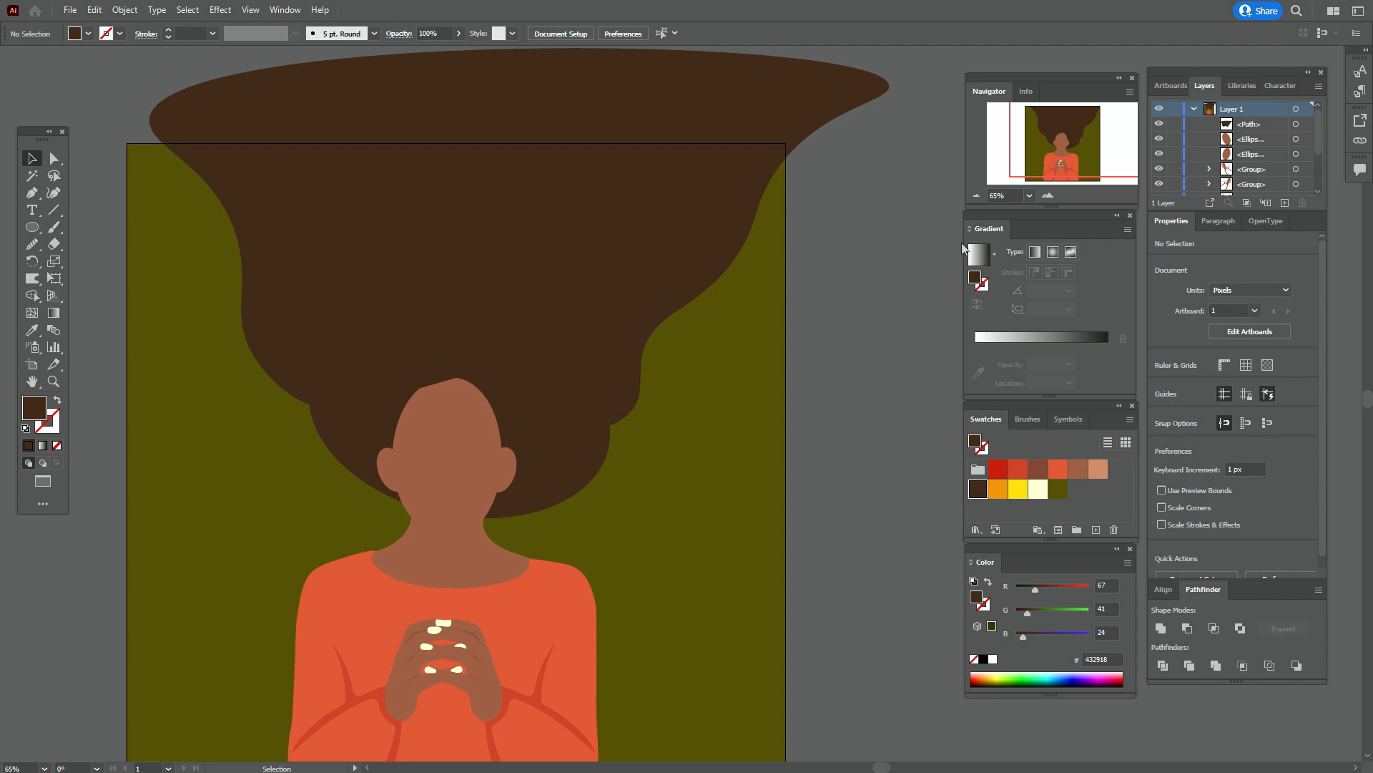
- Draw a dark brown ellipse over the forehead, tilt it, and add an oppositely tilted copy beside it to form a parted fringe
left_click(37, 228)
left_click_drag(355, 315, 506, 429)
left_click(32, 159)
left_click_drag(512, 375, 505, 336)
left_click_drag(463, 379, 582, 394)
left_click_drag(524, 384, 570, 416)
left_click(832, 423)
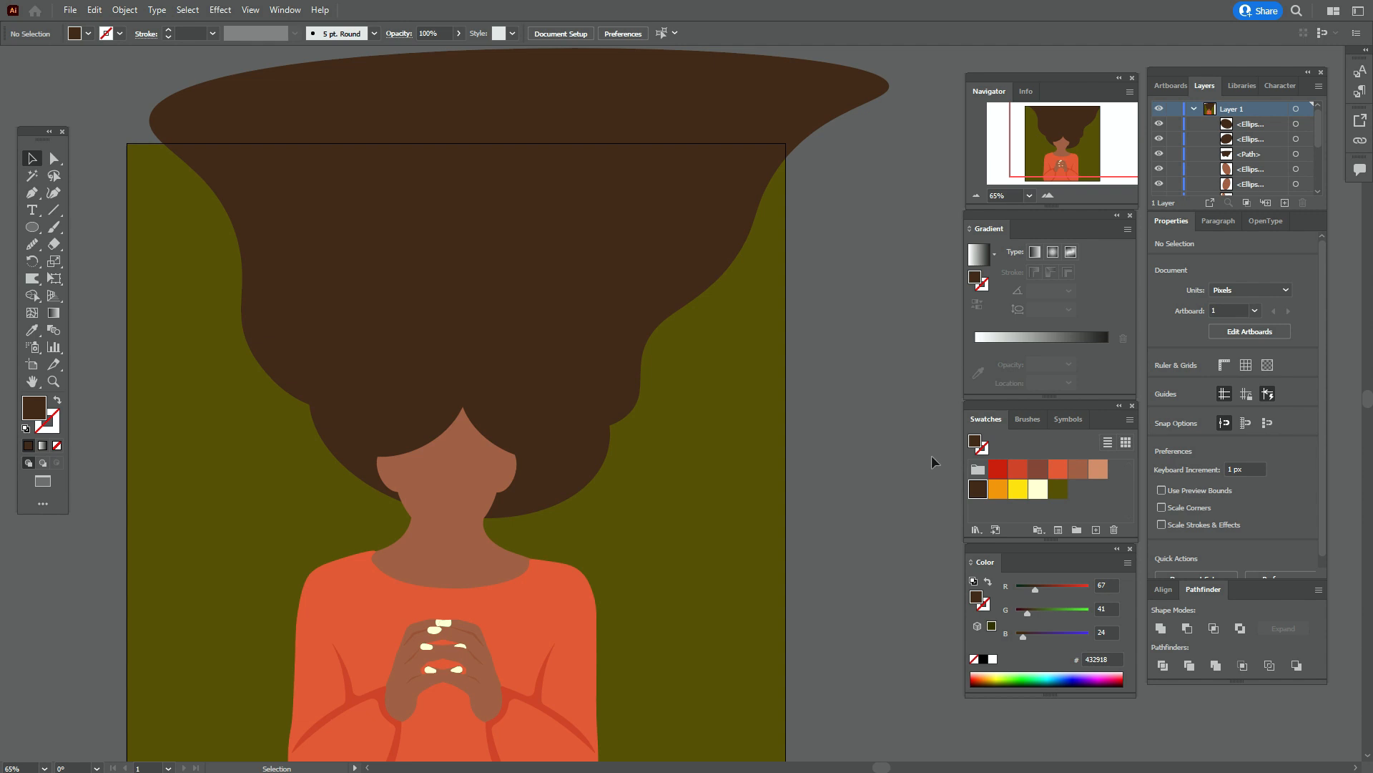
- Trim away the part of the large hair shape outside the olive background with the Shape Builder tool
left_click(625, 113, "shift")
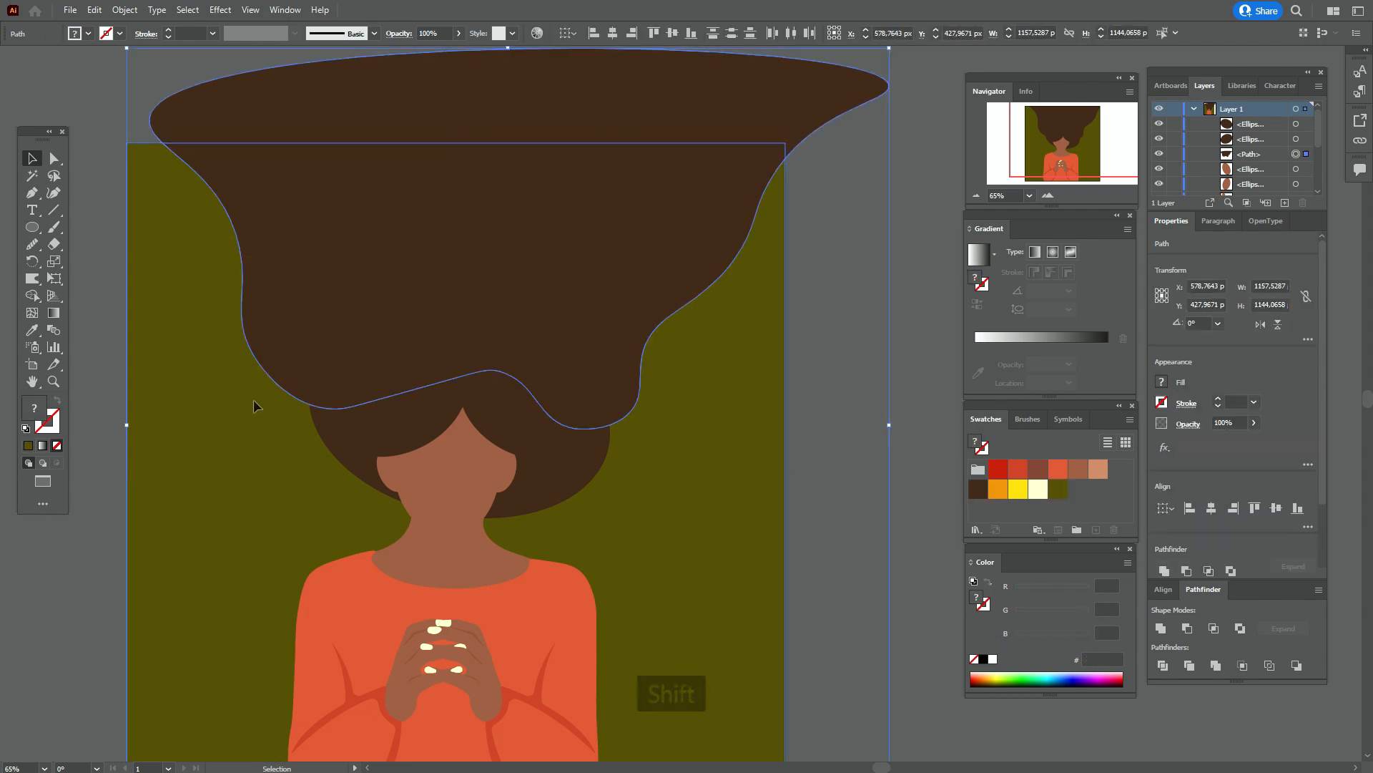
left_click(32, 295)
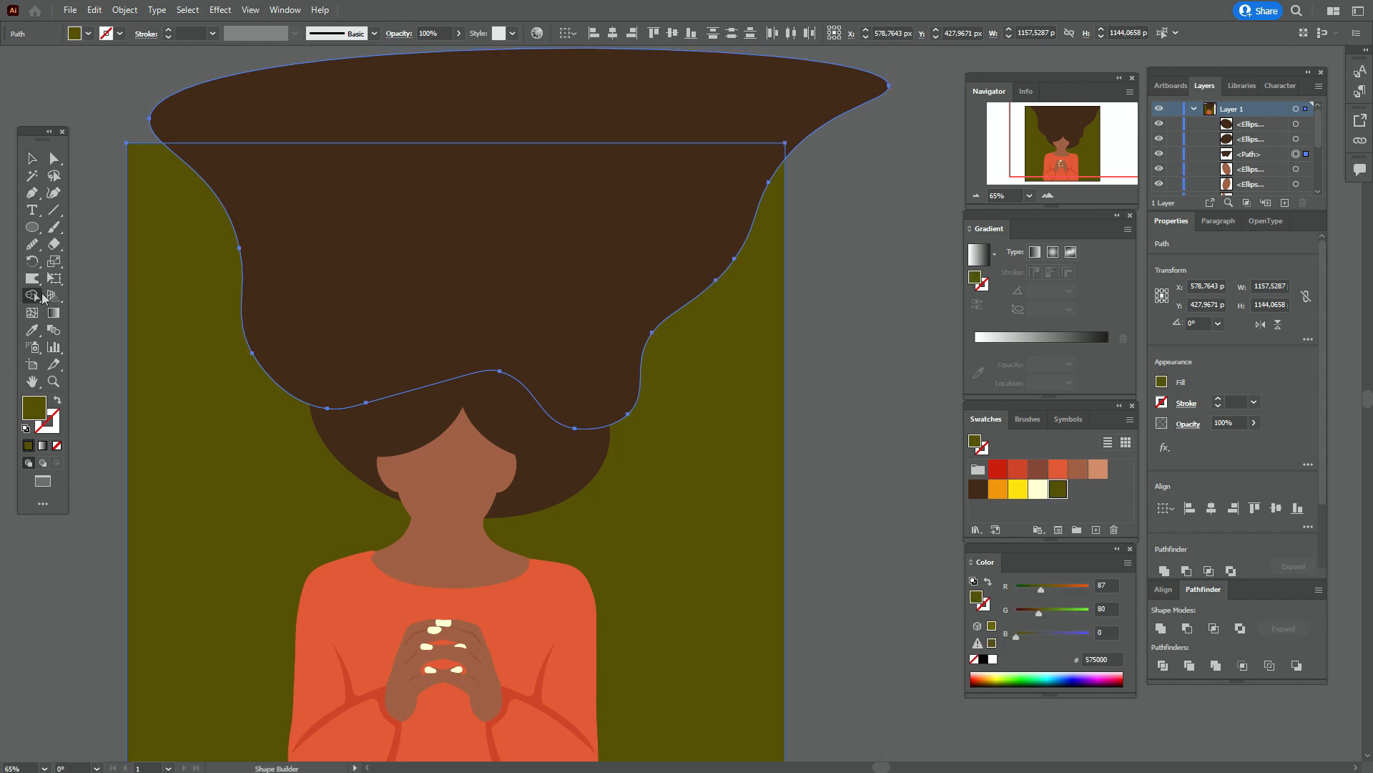
left_click(261, 111, "alt")
left_click(32, 158)
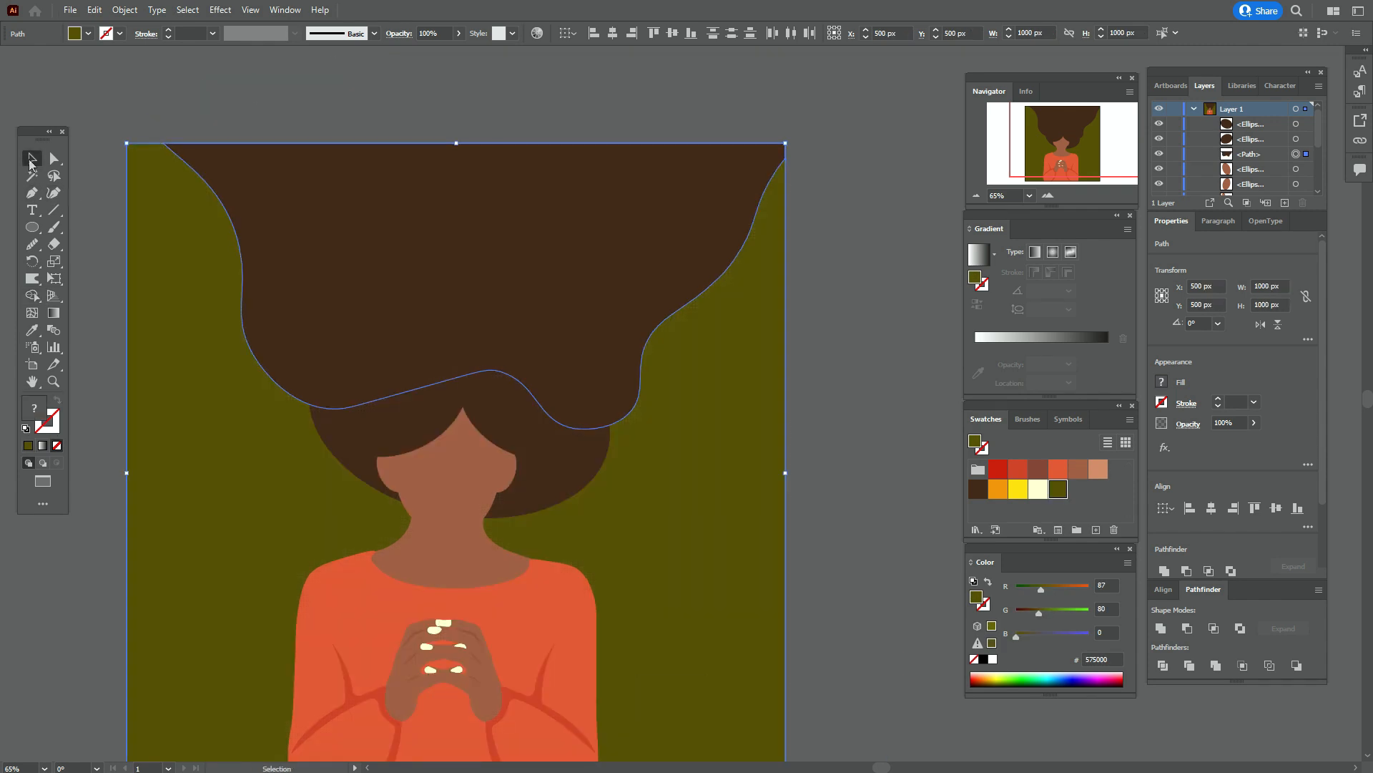
left_click(141, 114)
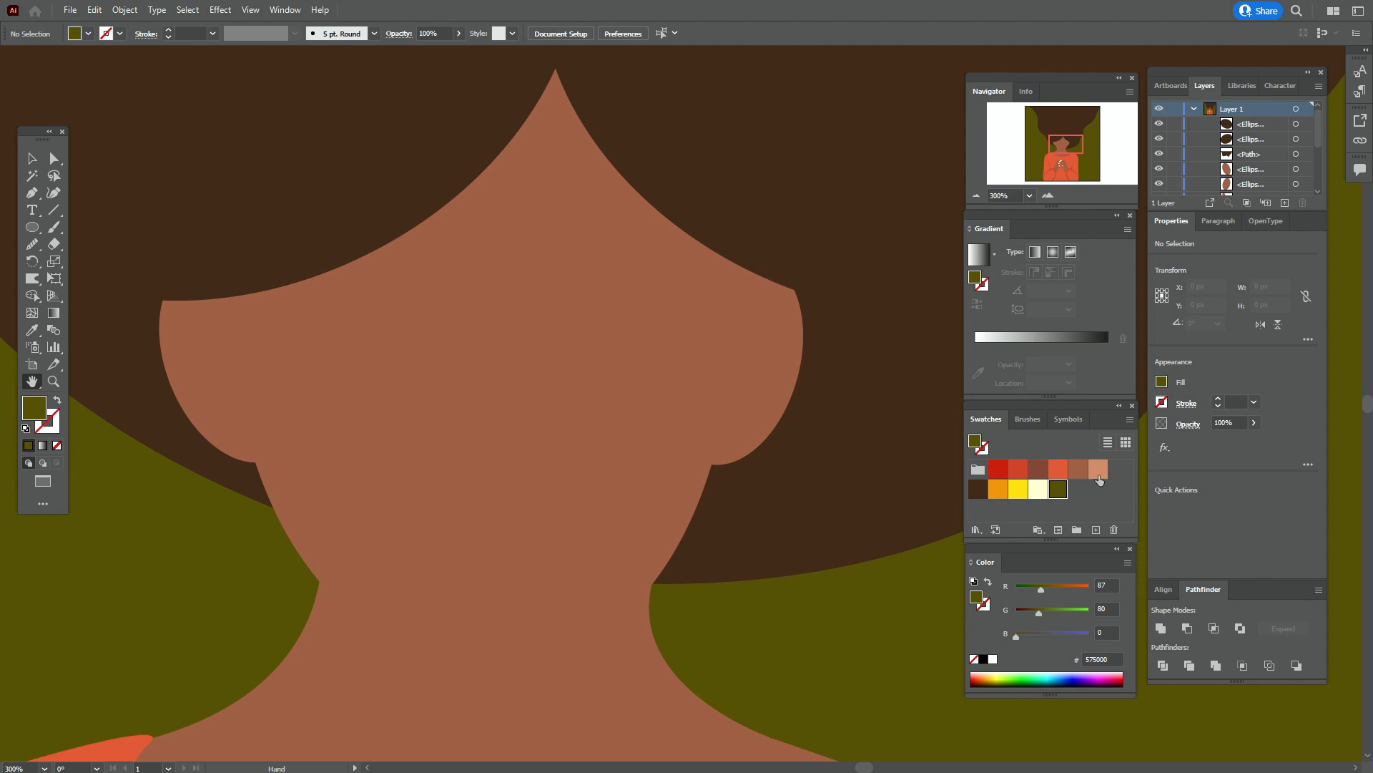
- Paint two short joined strokes in light brown #d38b65 inside the left ear using the 5 pt Round brush
left_click(1099, 473)
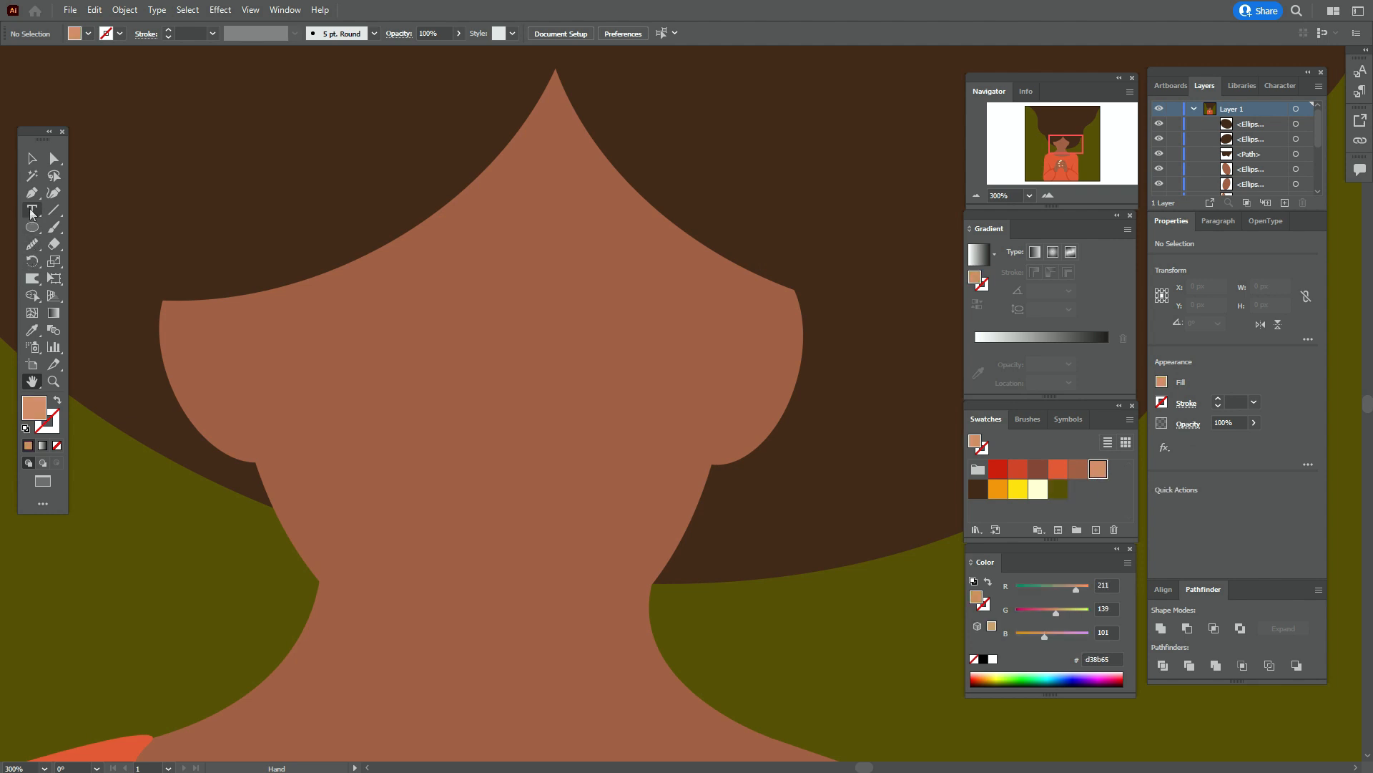
left_click(55, 227)
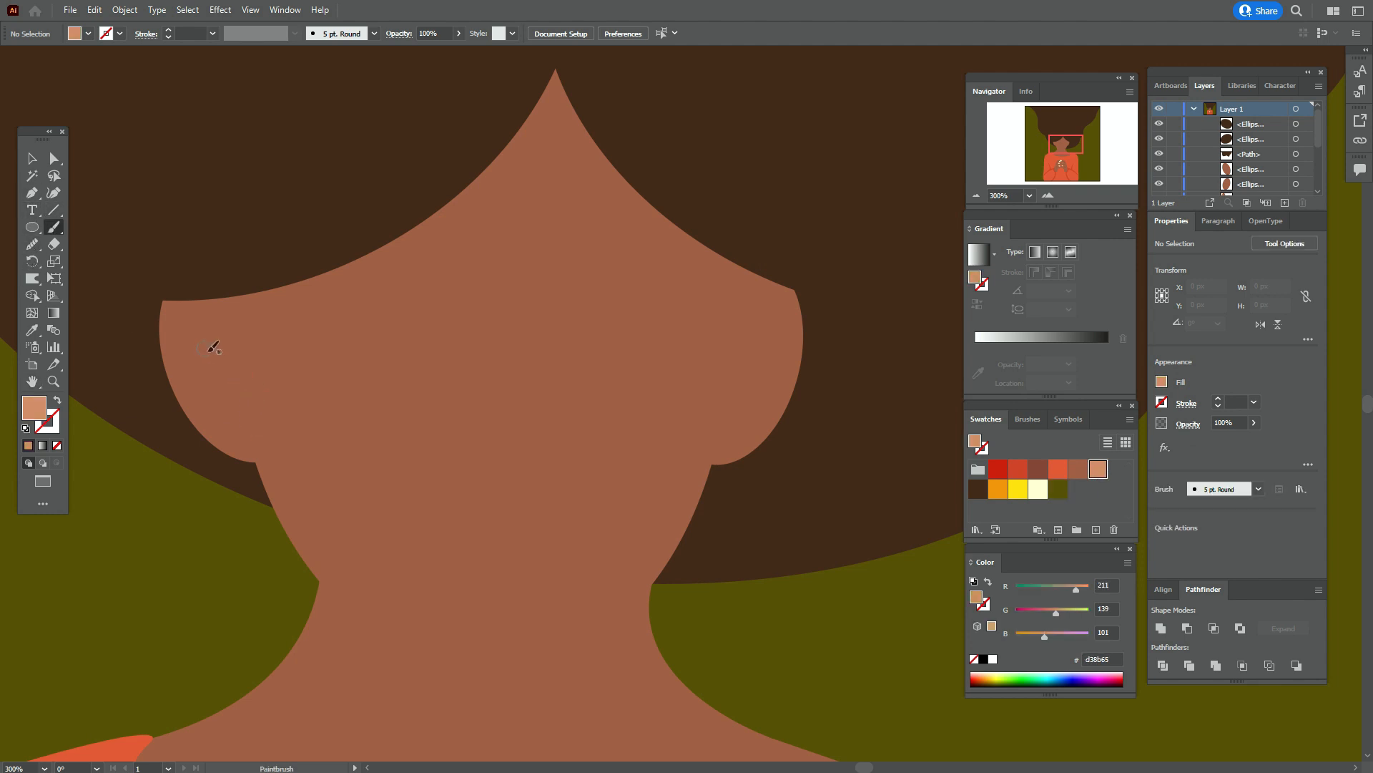
left_click_drag(206, 350, 239, 421)
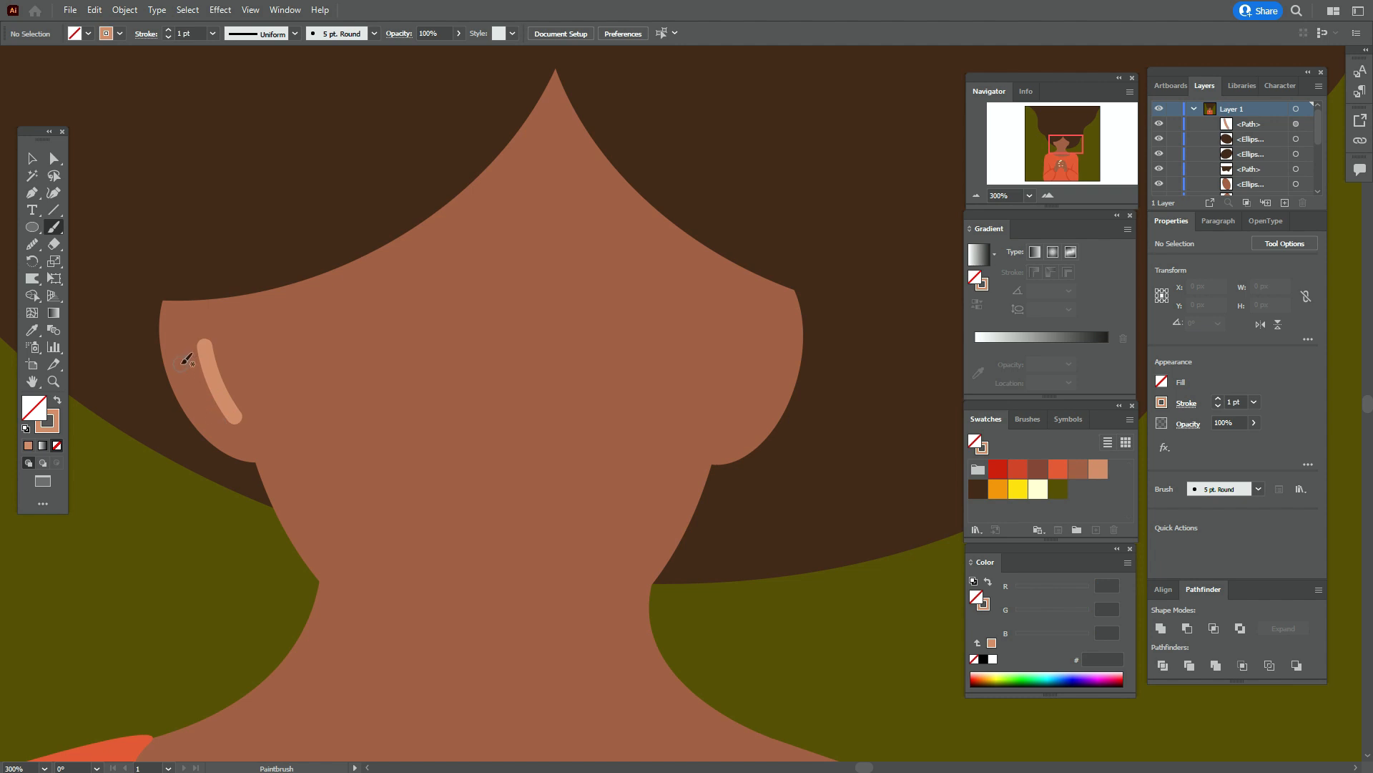
left_click_drag(181, 362, 215, 385)
left_click(32, 158)
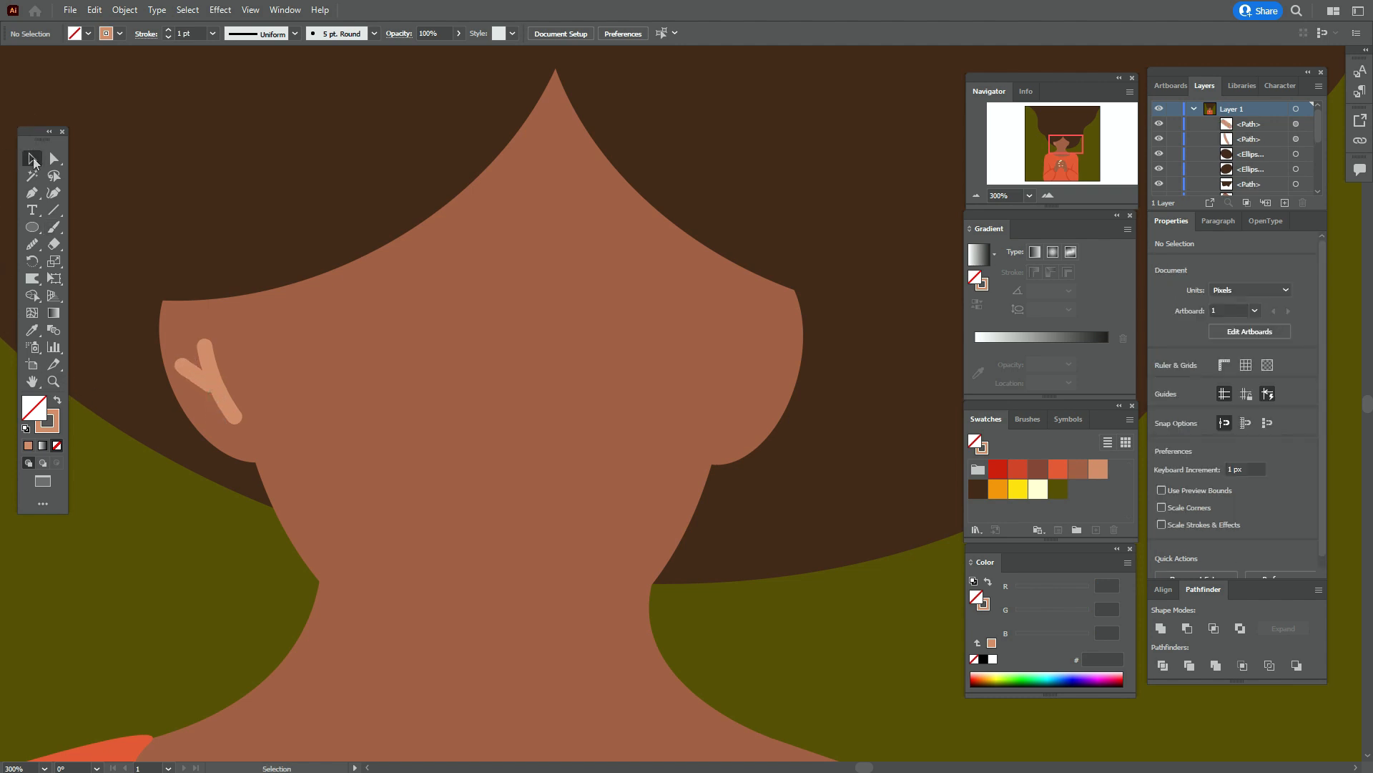
- Rotate the shorter ear stroke slightly and move both strokes up and outward within the left ear
left_click_drag(196, 373, 223, 398)
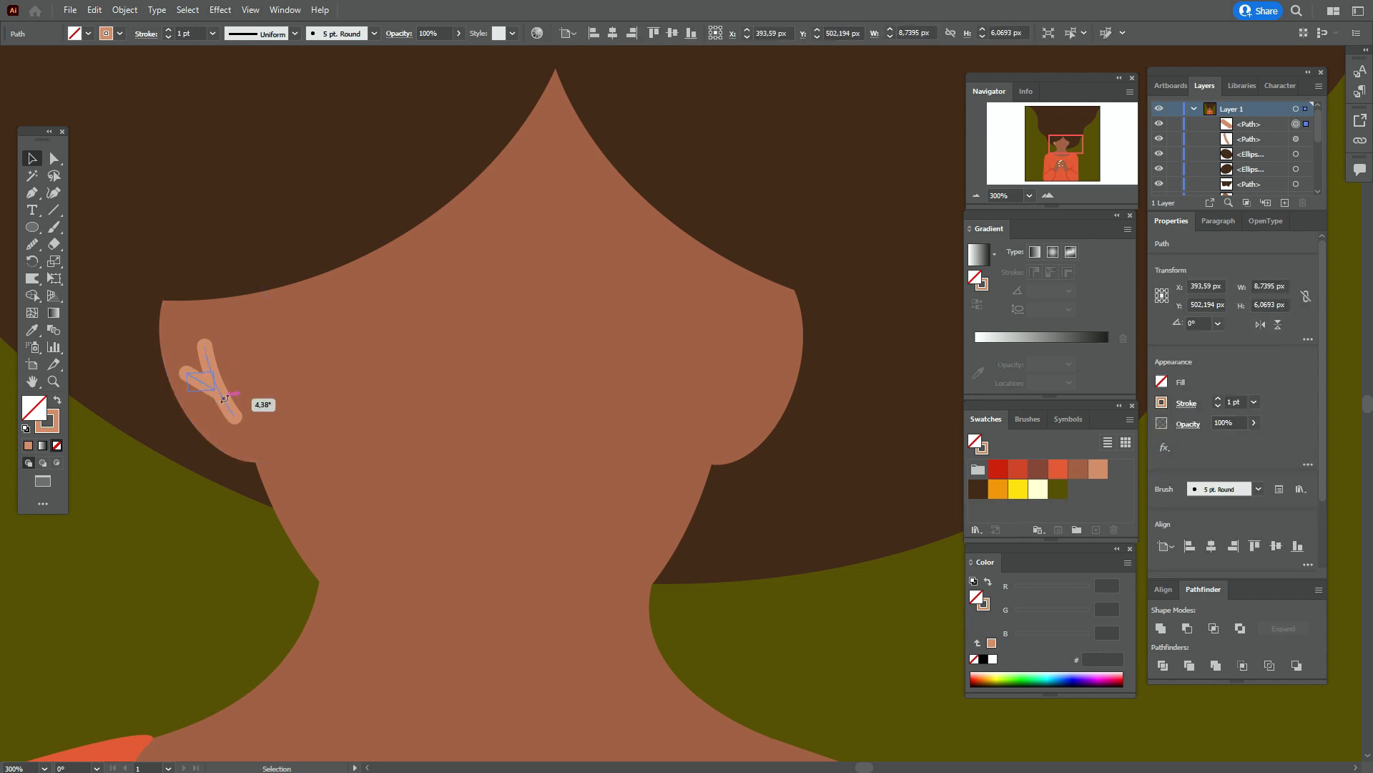
left_click(235, 416, "shift")
left_click_drag(214, 346, 228, 370)
mouse_move(208, 397)
left_mouse_down()
mouse_move(206, 380)
mouse_move(226, 402)
left_mouse_up()
- Group the two left ear strokes, expand their appearance and merge them into a single filled shape
right_click(226, 402)
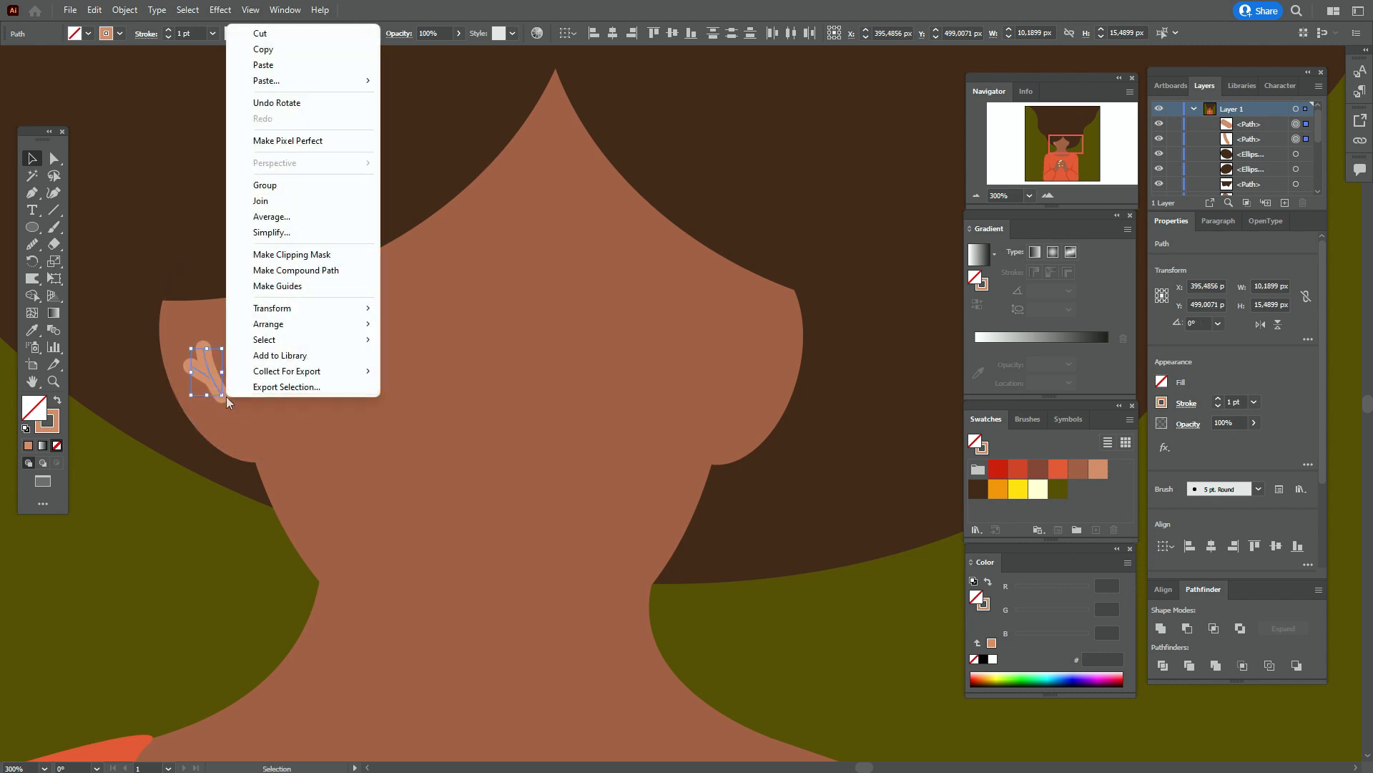
left_click(297, 191)
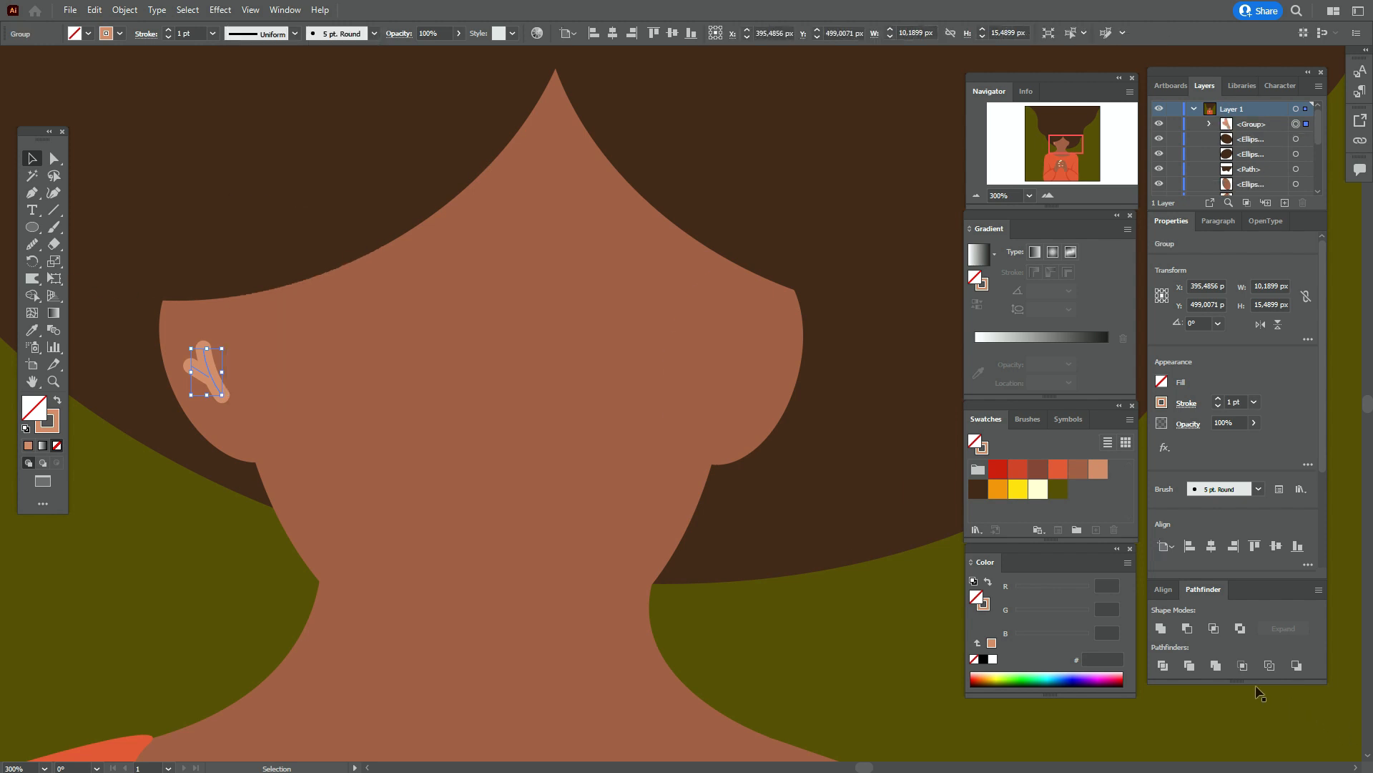
left_click(124, 10)
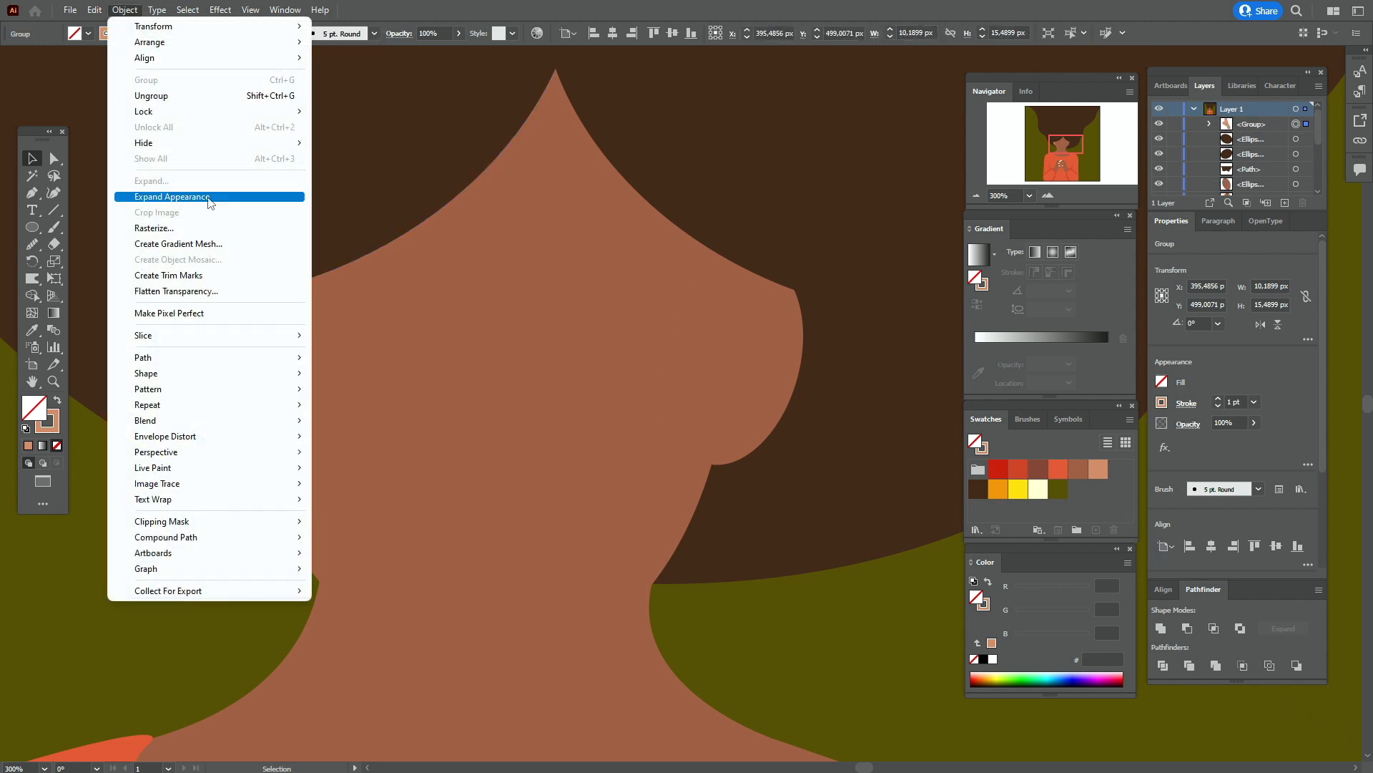
left_click(209, 198)
- Set the ear detail's blend mode to Multiply and its opacity to 30%
left_click(1189, 423)
left_click(1084, 451)
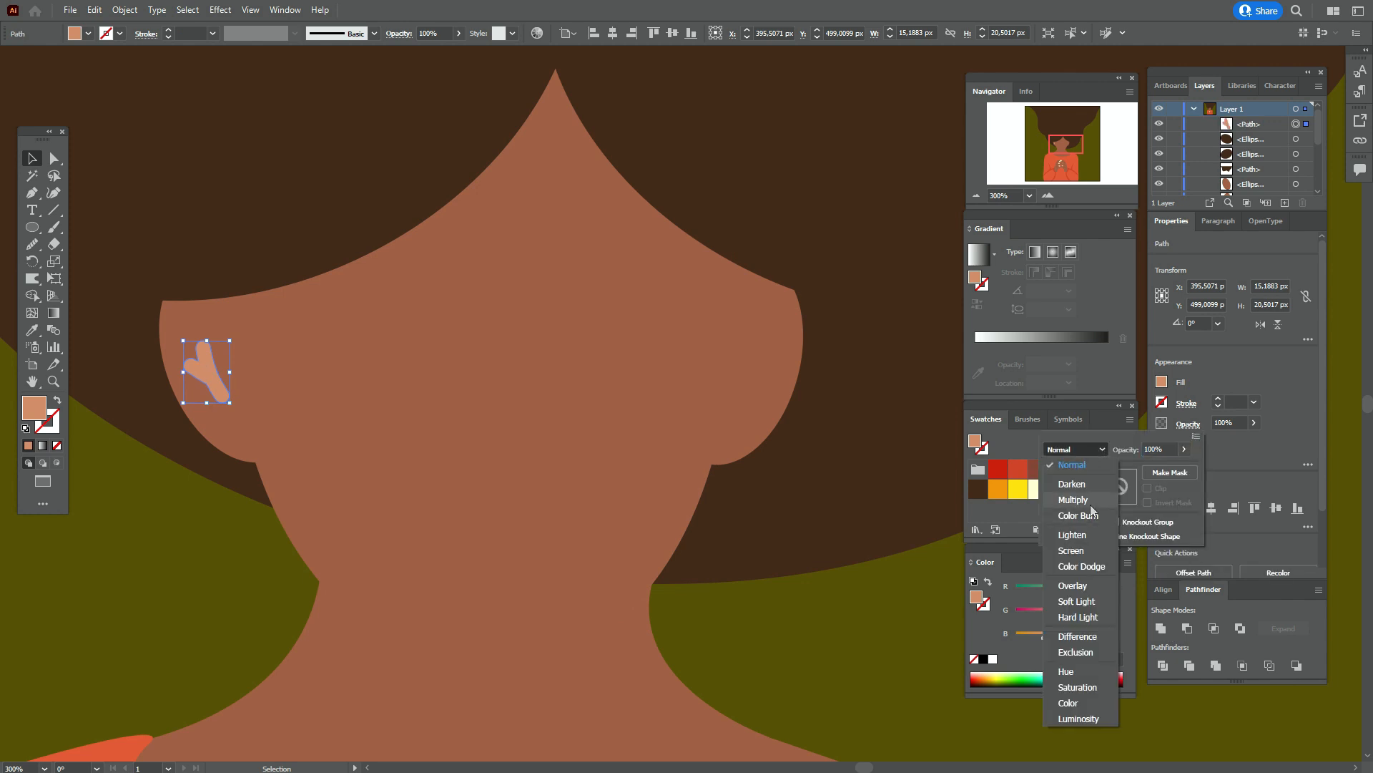
left_click(1091, 505)
left_click(1223, 422)
double_click(1223, 423)
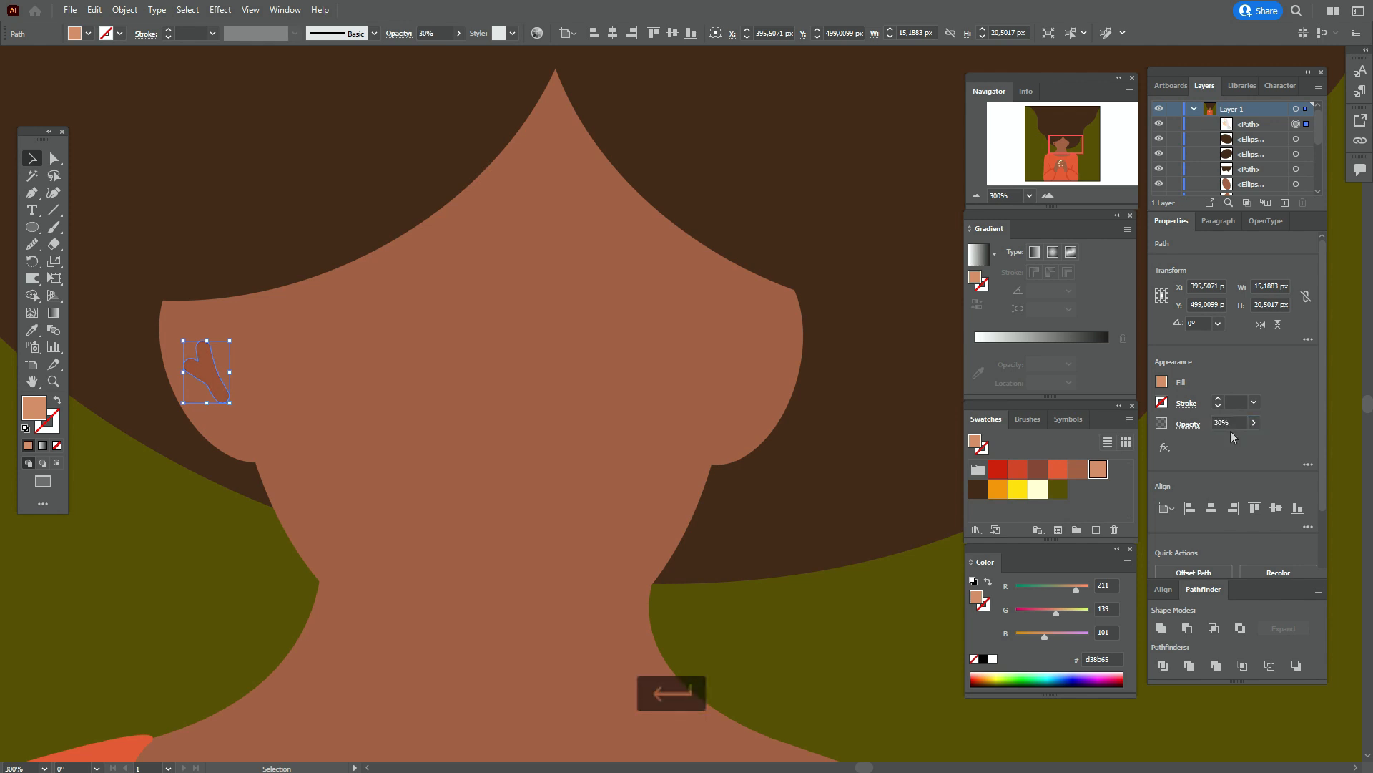
- Copy the ear detail onto the right ear, reflect it across the vertical axis and line it up with the left one
left_click_drag(208, 387, 774, 365)
right_click(757, 363)
mouse_move(887, 649)
left_click(949, 574)
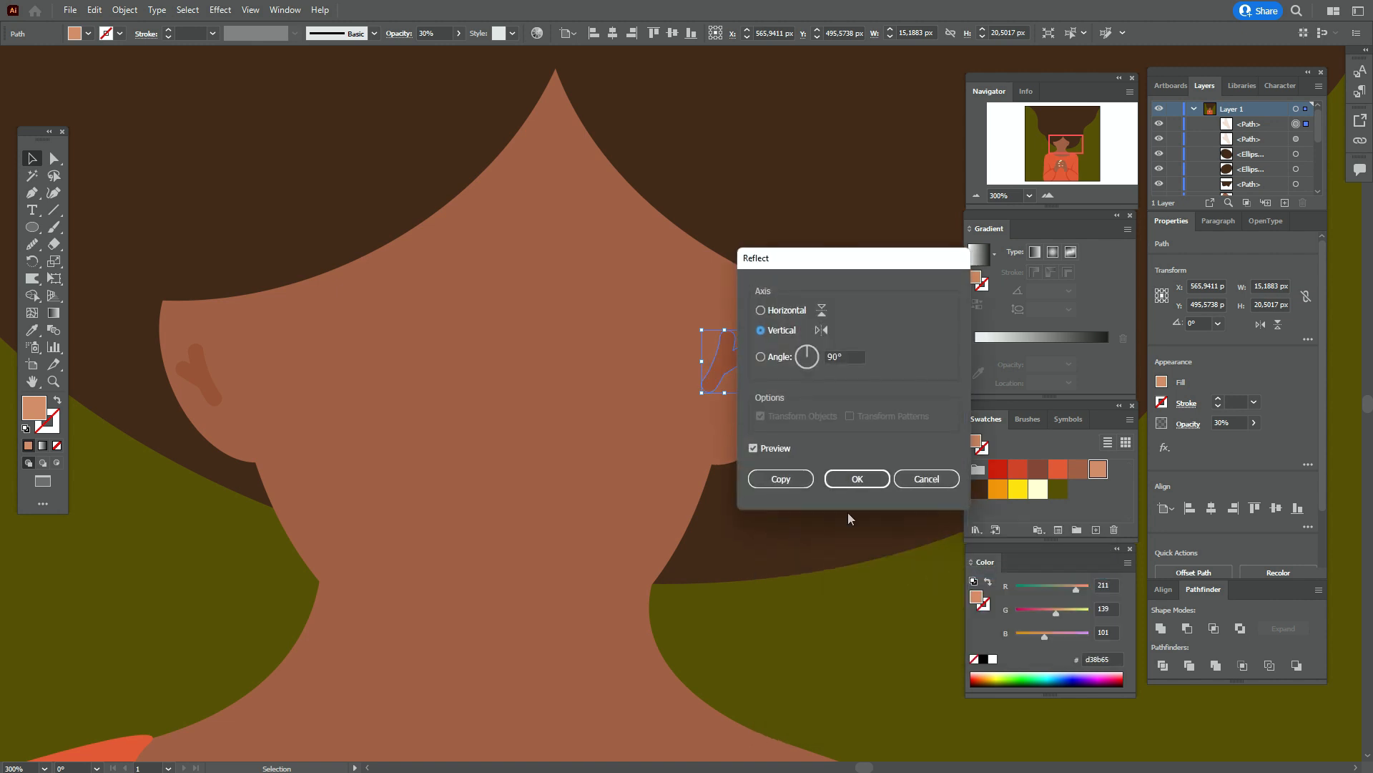
left_click(858, 479)
left_click_drag(727, 371, 762, 379)
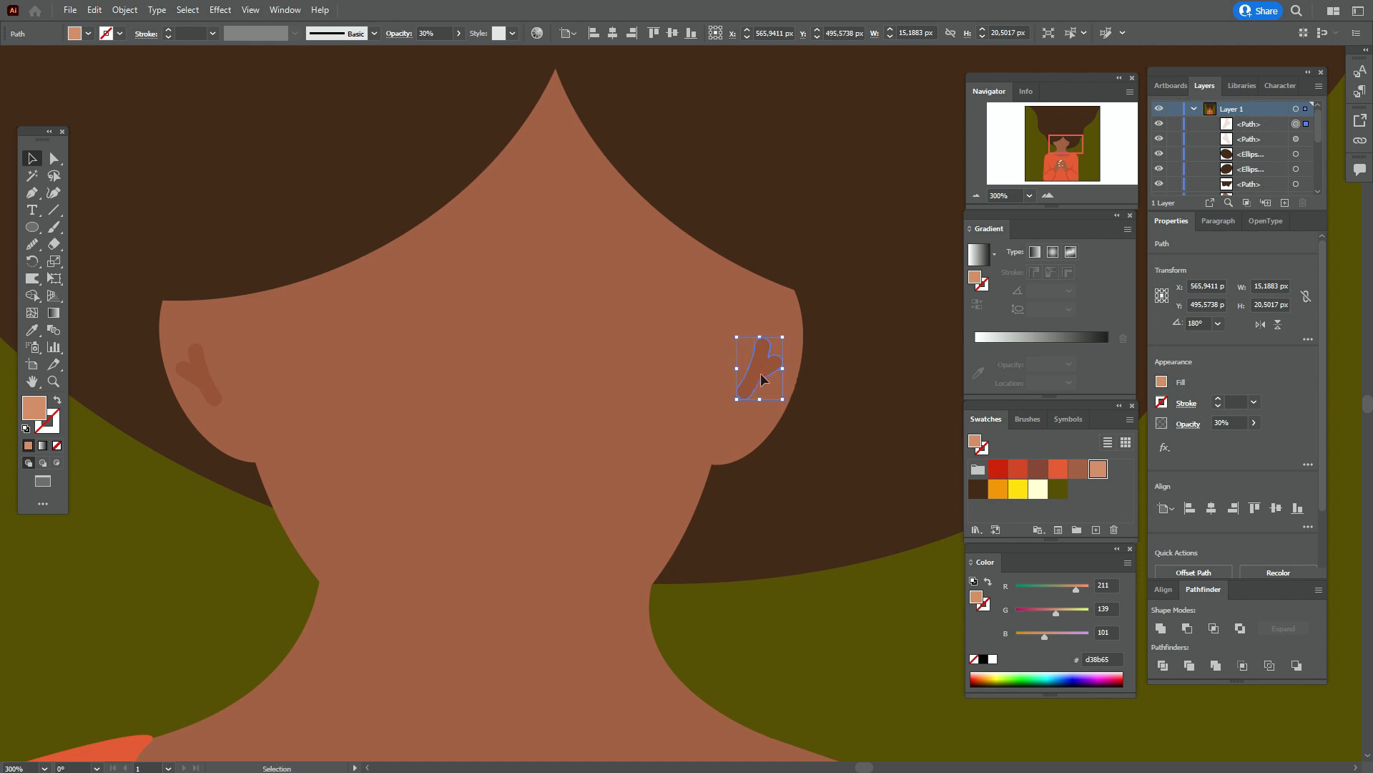
left_click(205, 389, "shift")
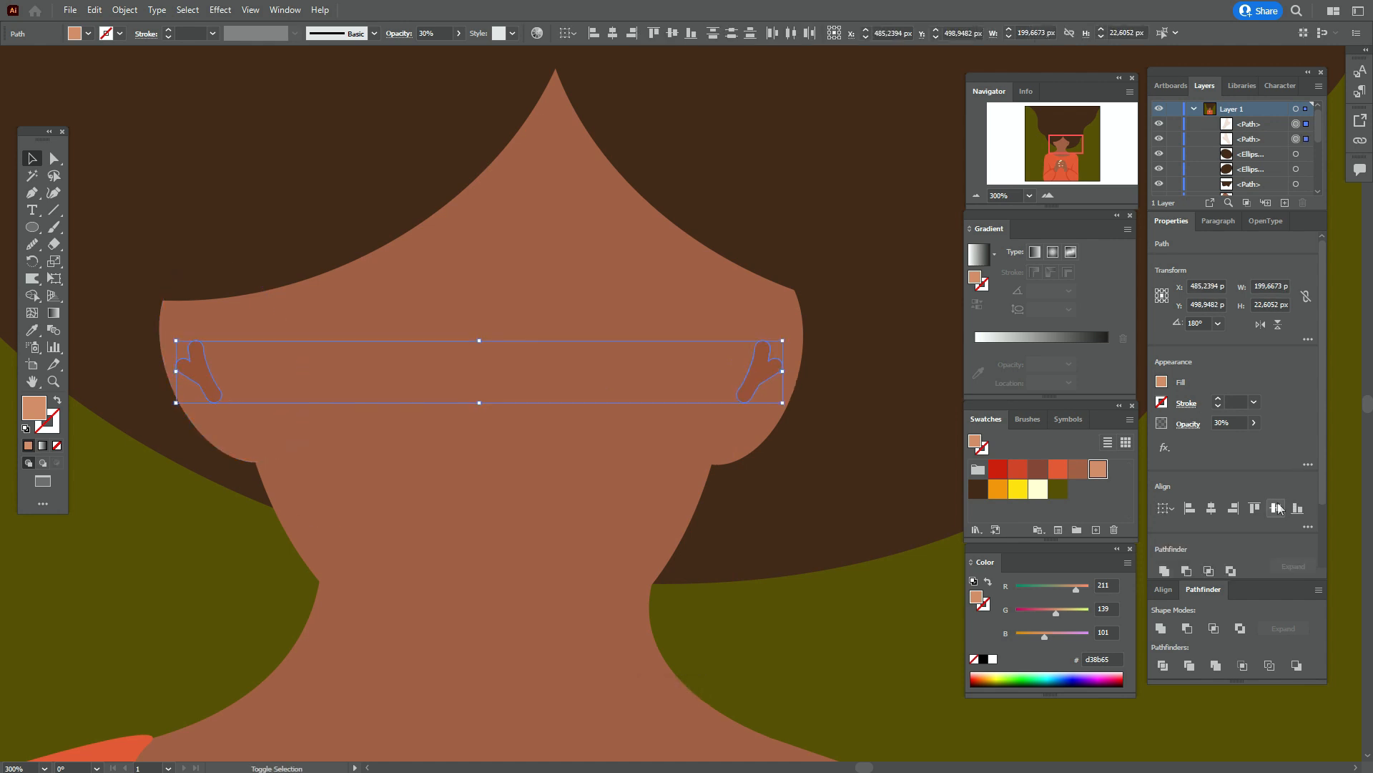
left_click(853, 655)
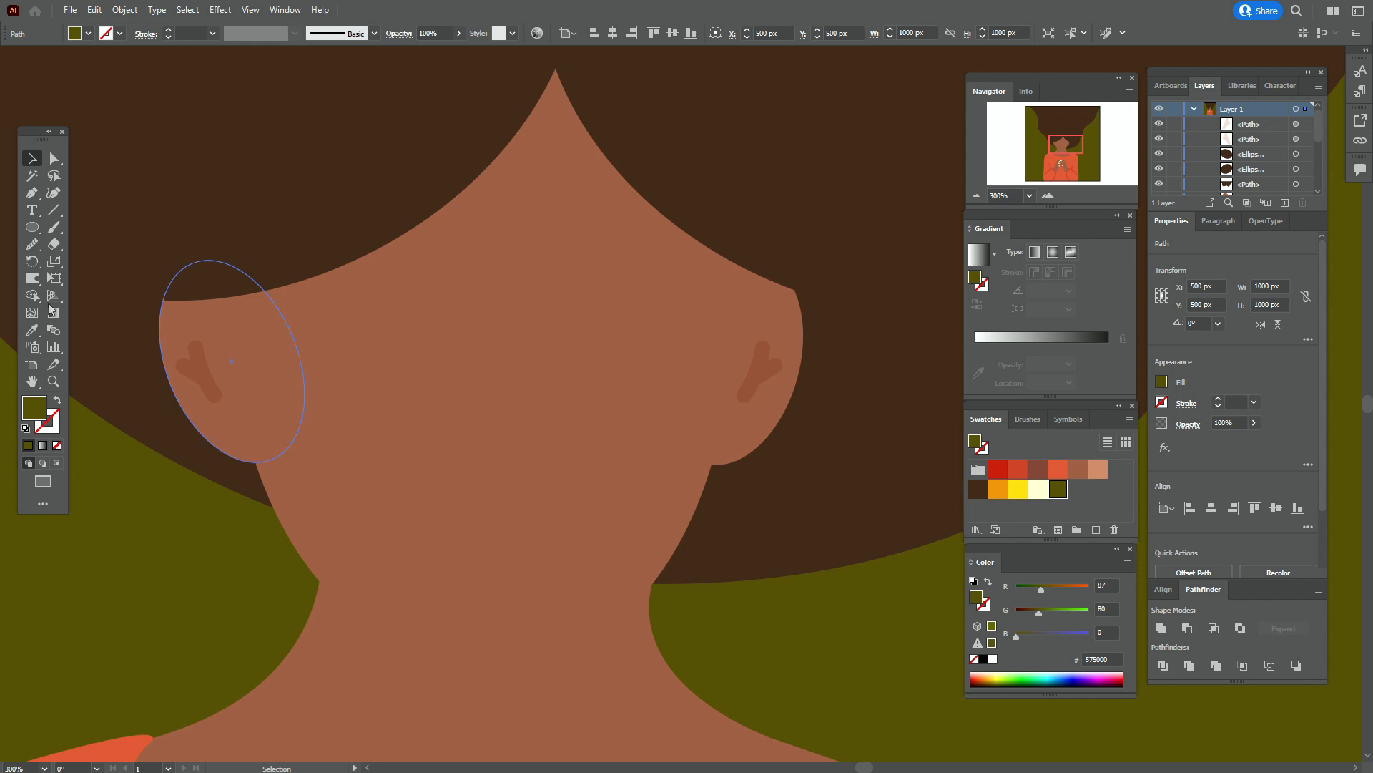
left_click(1077, 472)
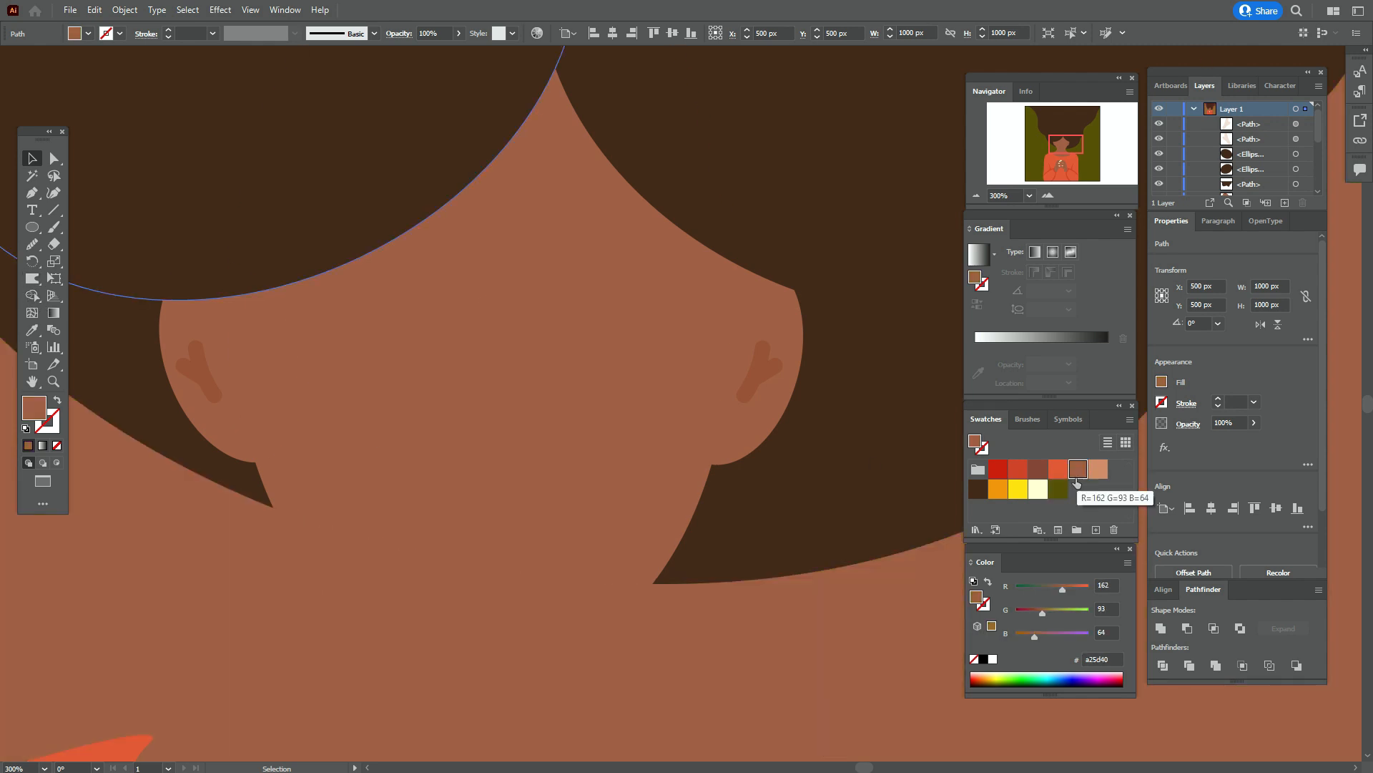
key("ctrl+z")
- Look through the lower objects listed in Layer 1
left_click_drag(1313, 132, 1321, 165)
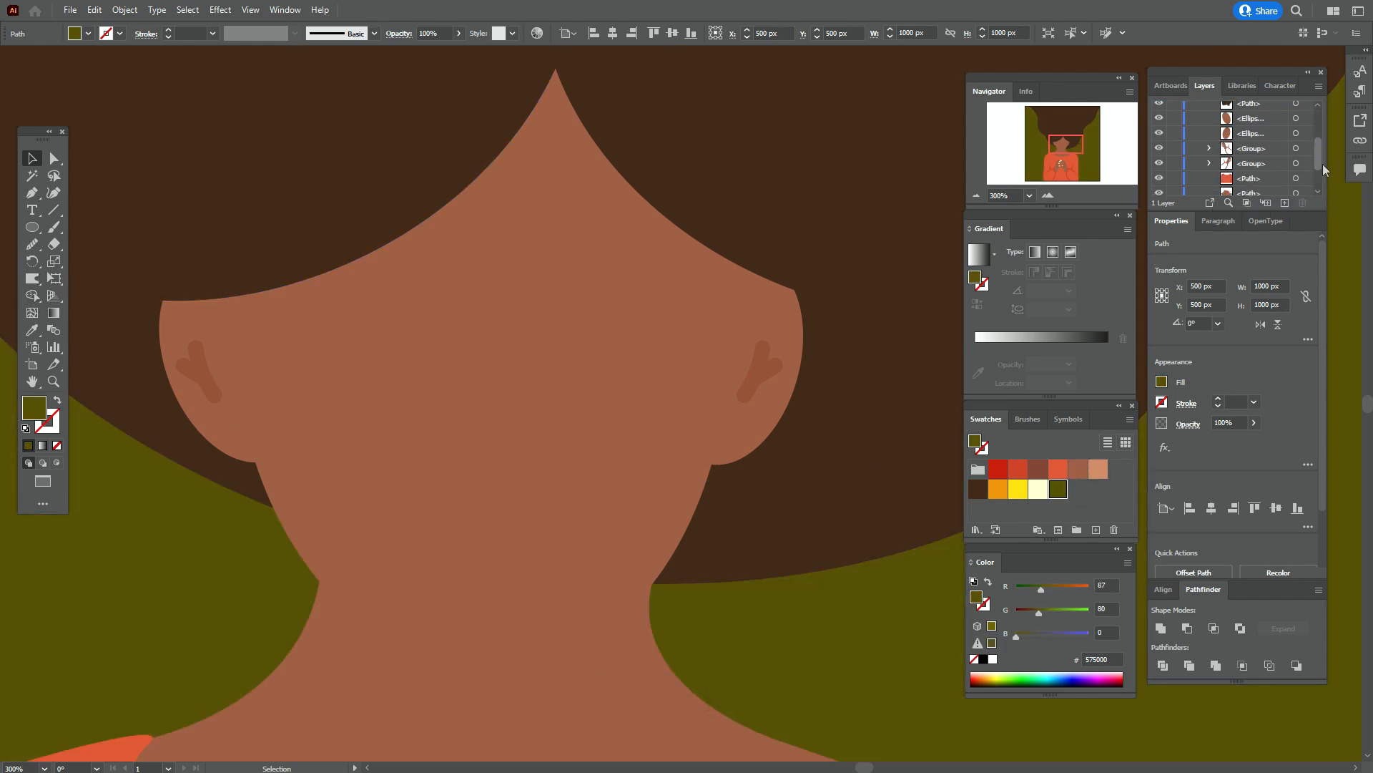
- Lock the olive background path and draw a reddish-brown #844536 ellipse on the right half of the forehead with the Ellipse tool
left_click(1174, 188)
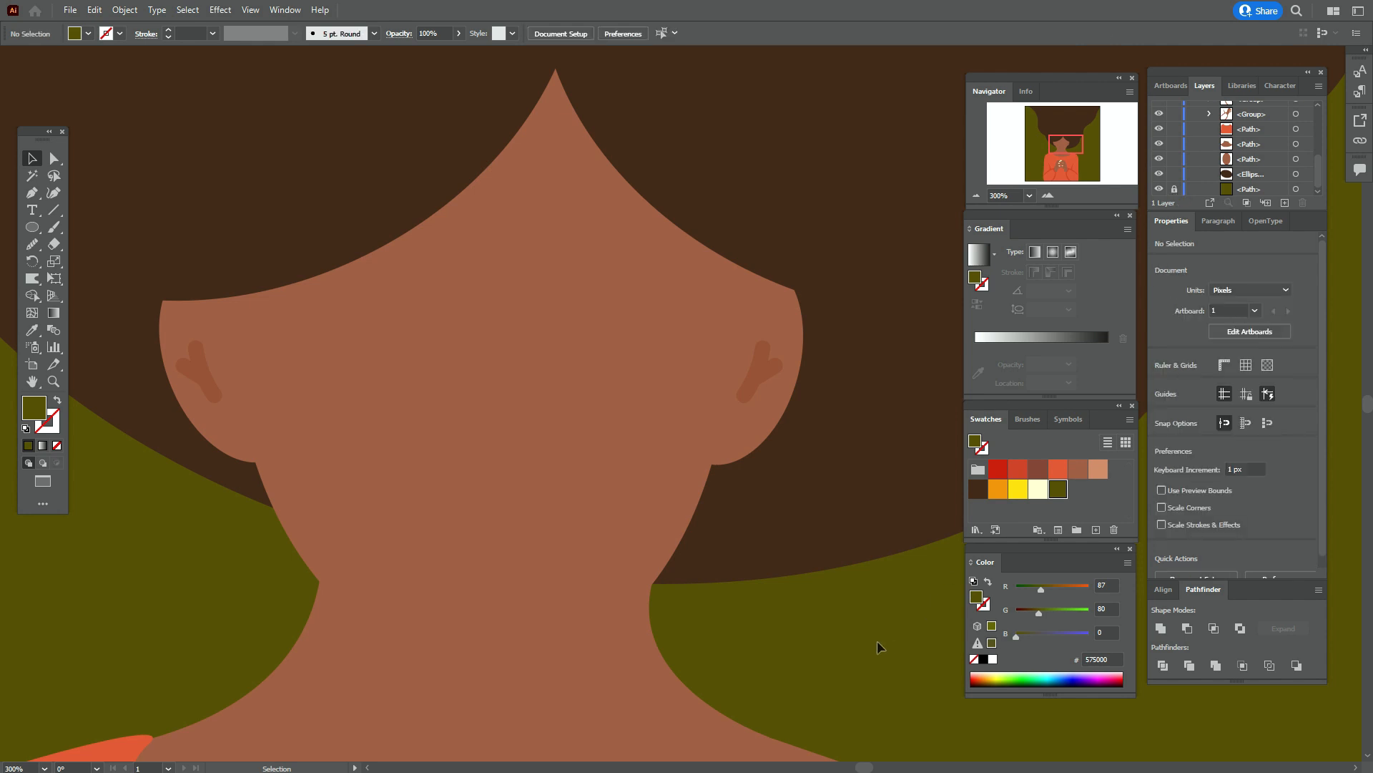
left_click(1077, 468)
key("a")
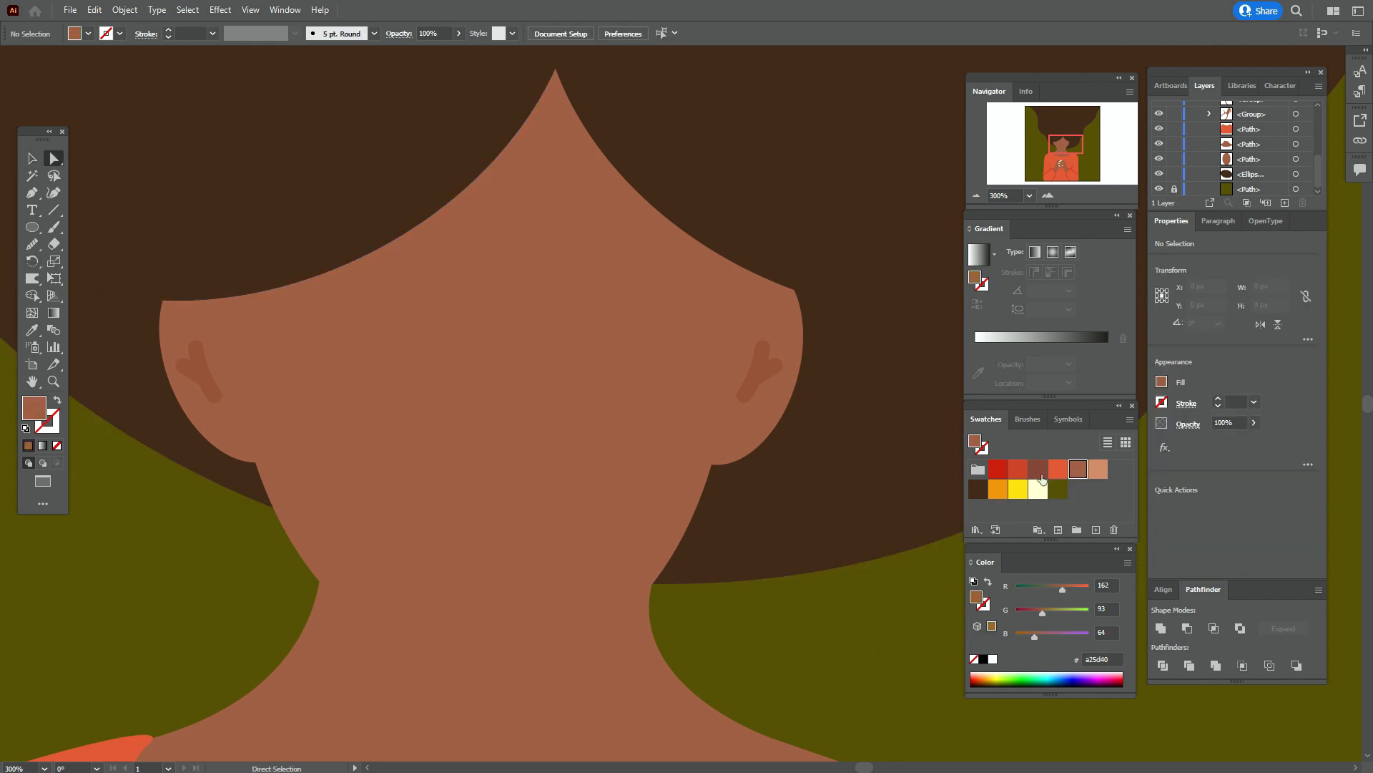
left_click(1040, 469)
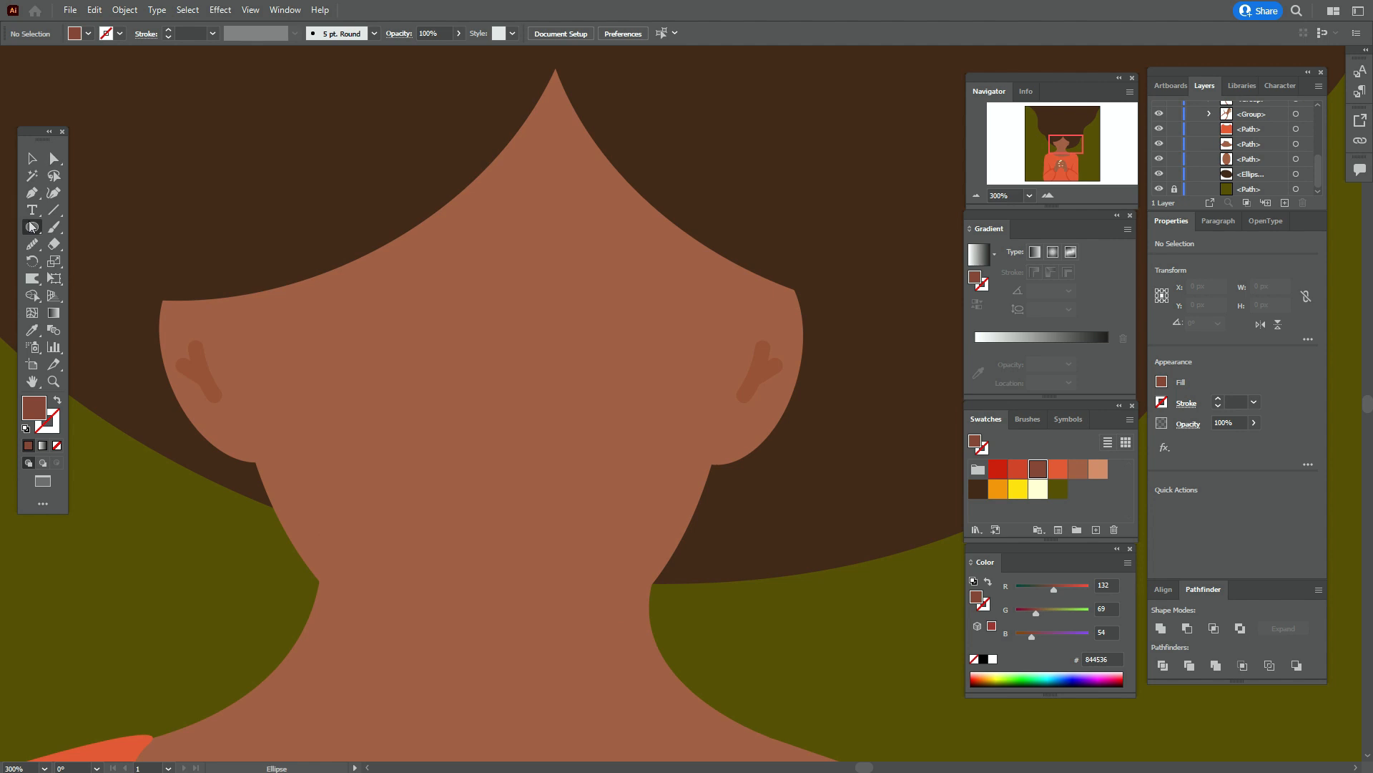
left_click_drag(557, 225, 618, 373)
- Reshape the ellipse into a slanted eyelid about 43 × 50 px and move it slightly up and inward
key("a")
left_click_drag(621, 224, 637, 226)
key("v")
key("ctrl+shift+a")
left_click_drag(620, 325, 599, 304)
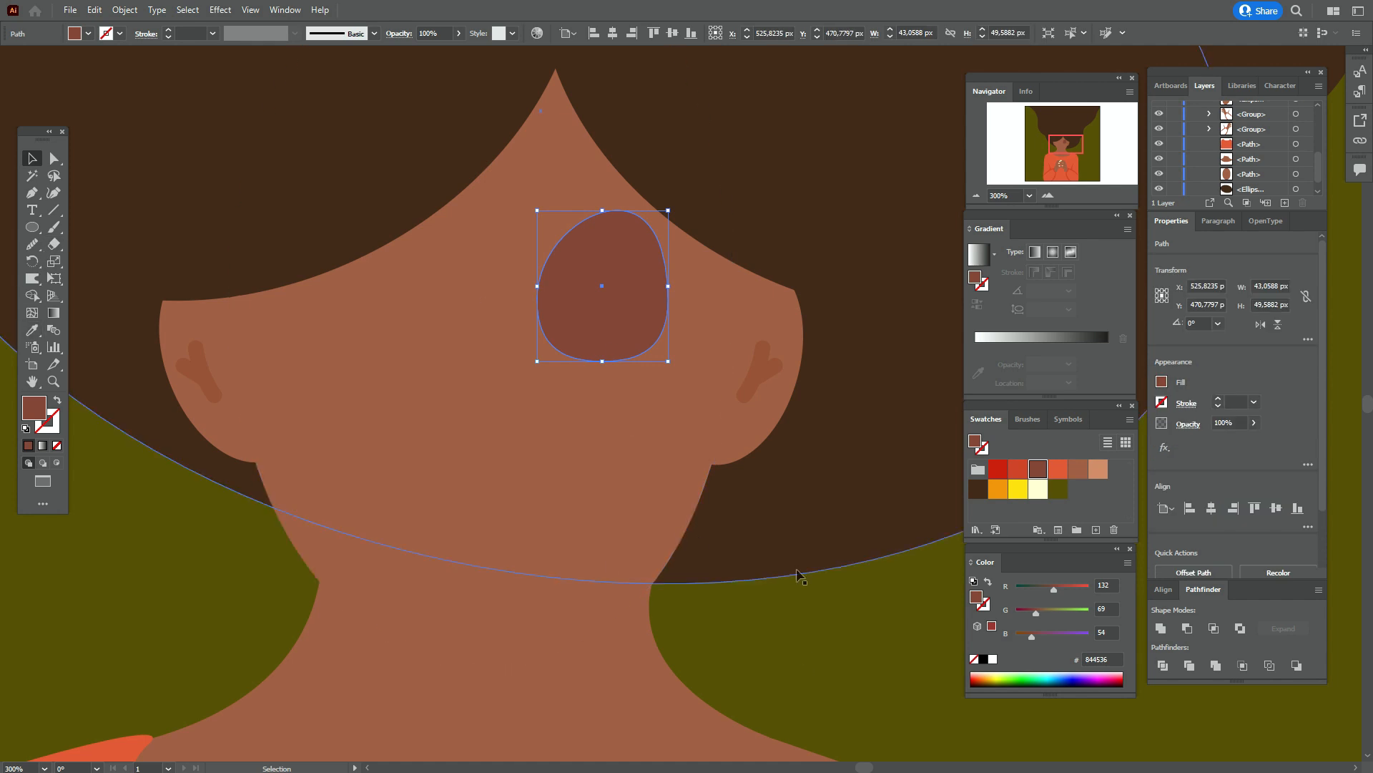
- Using the hair's dark brown fill, draw a crescent lash about 56 × 9.5 px with the Pen tool and center it across the eyelid's lower edge
left_click(794, 509)
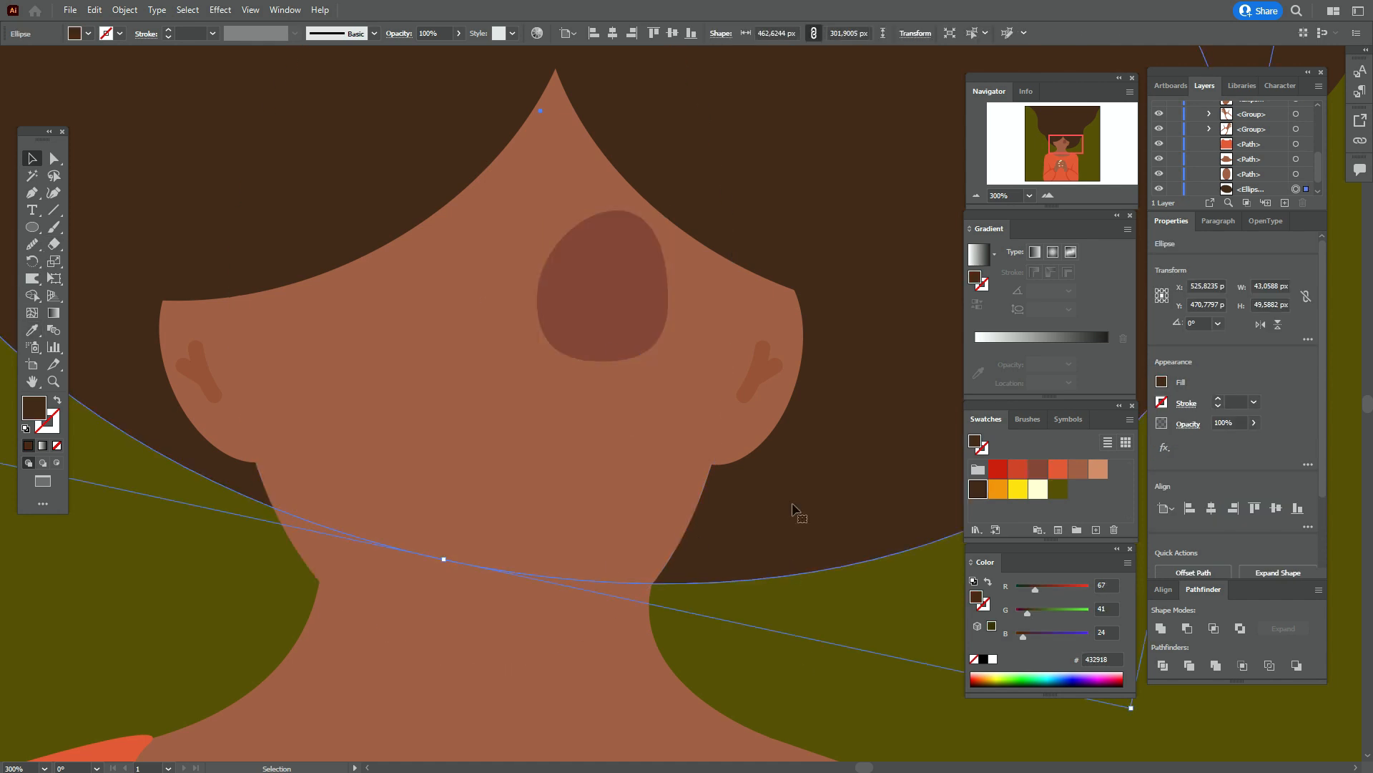
left_click(912, 594)
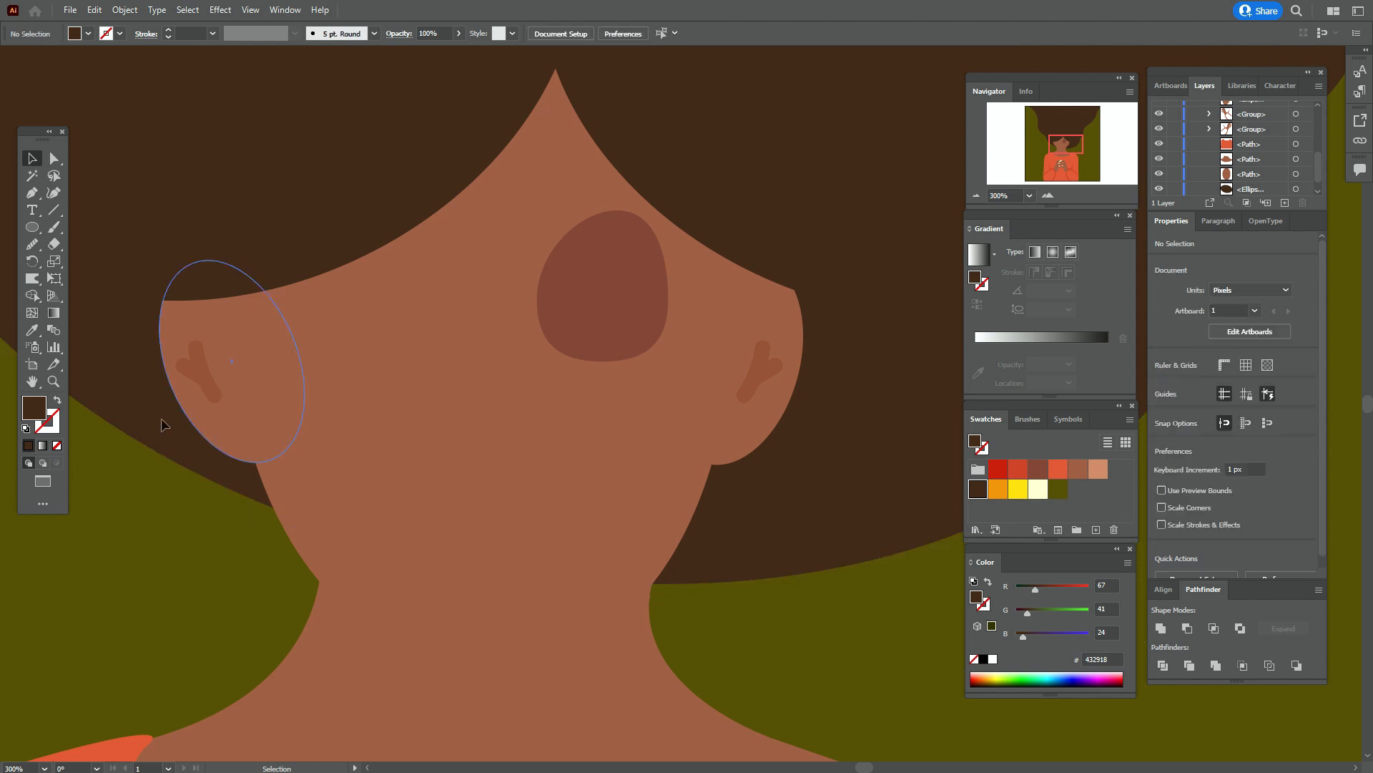
left_click(31, 194)
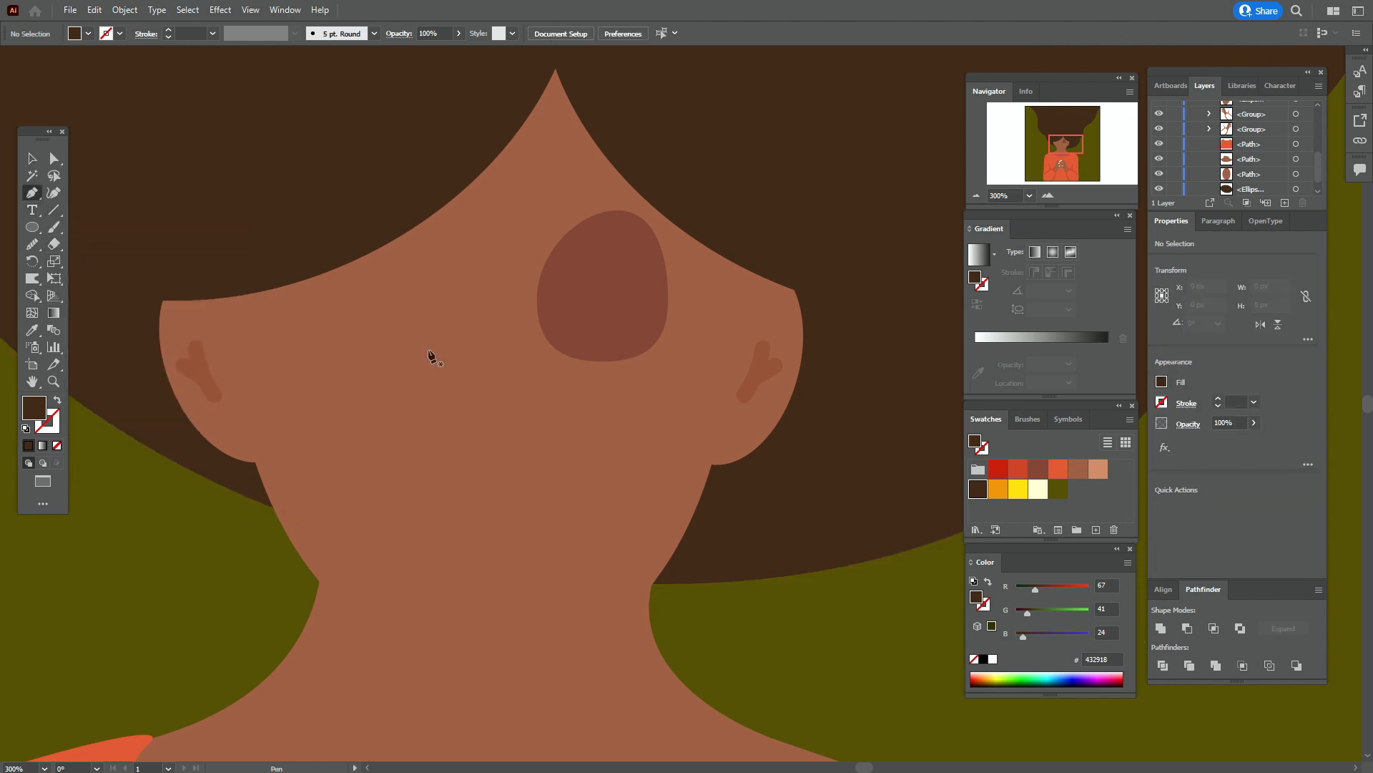
left_click(530, 335)
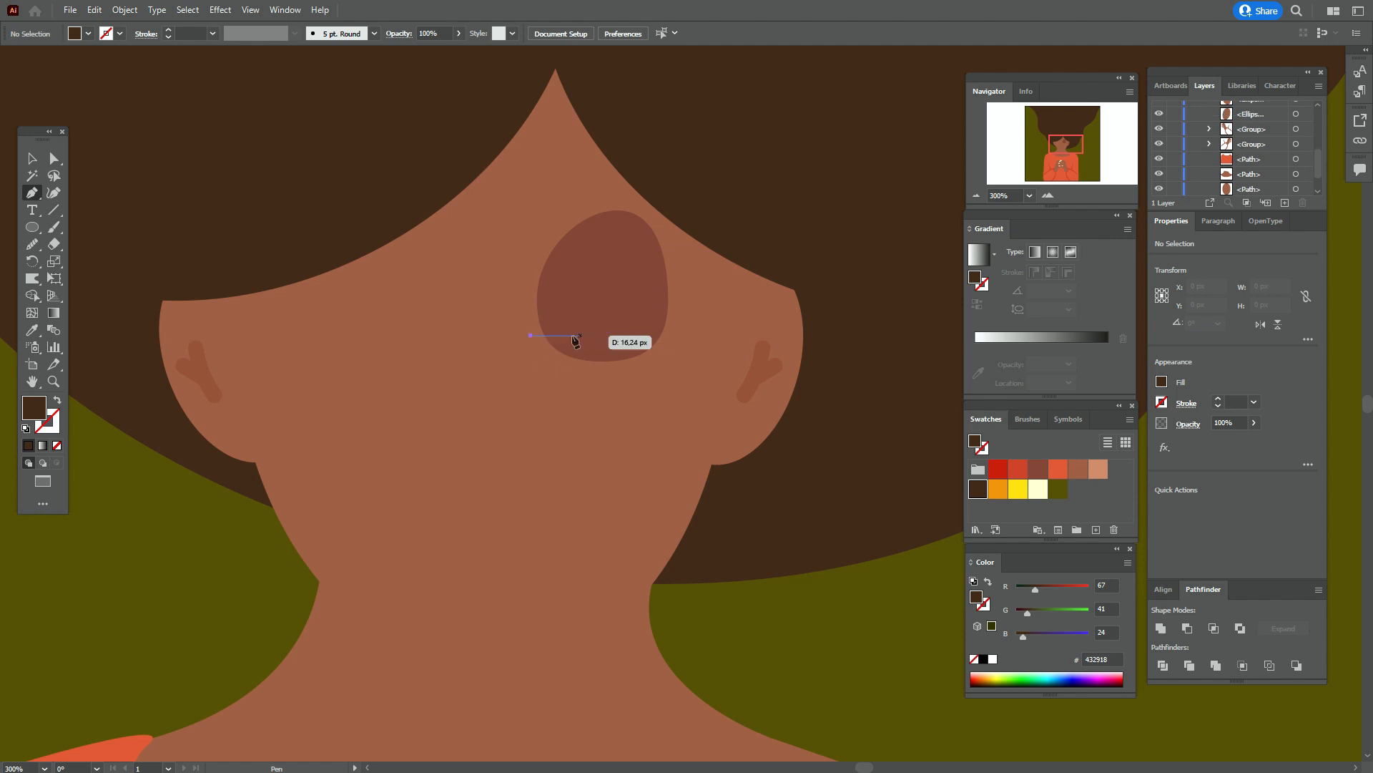
key("shift")
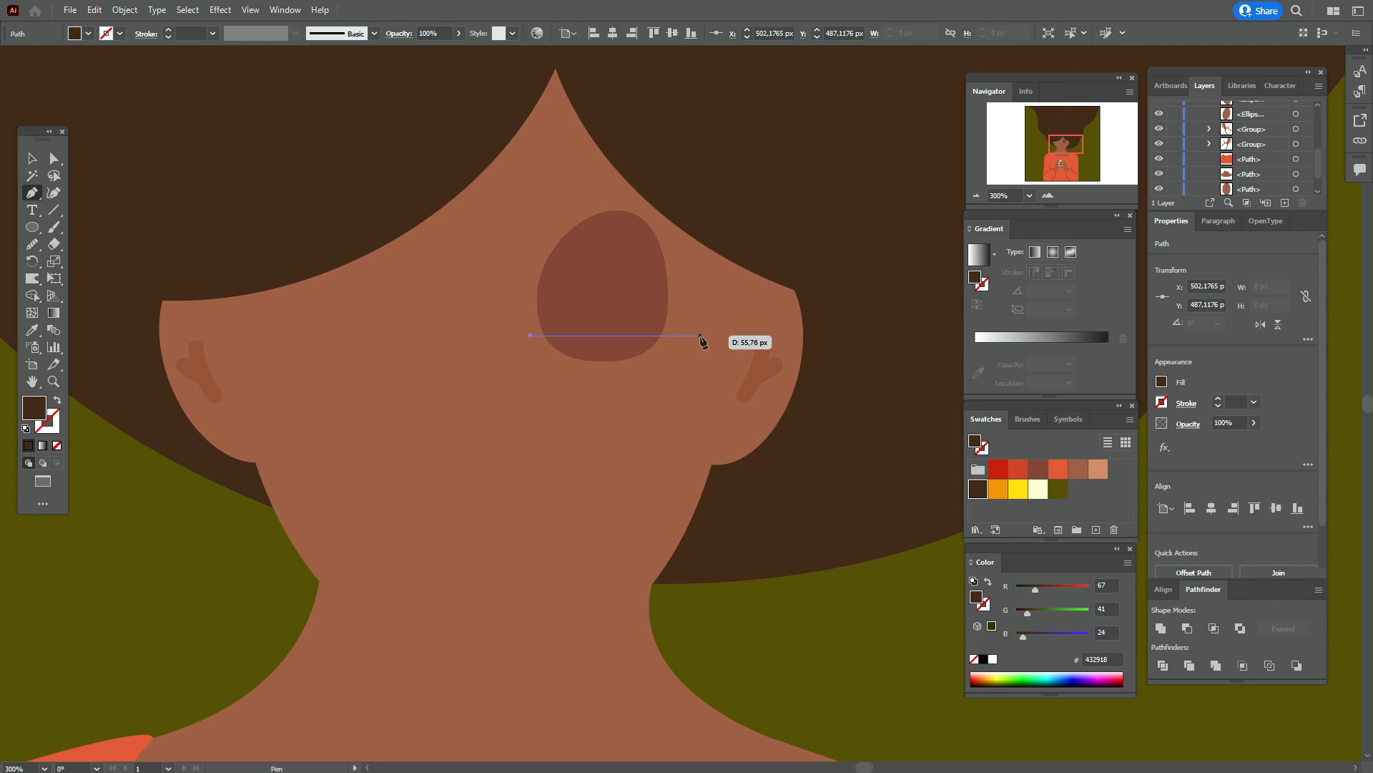
left_click(699, 335)
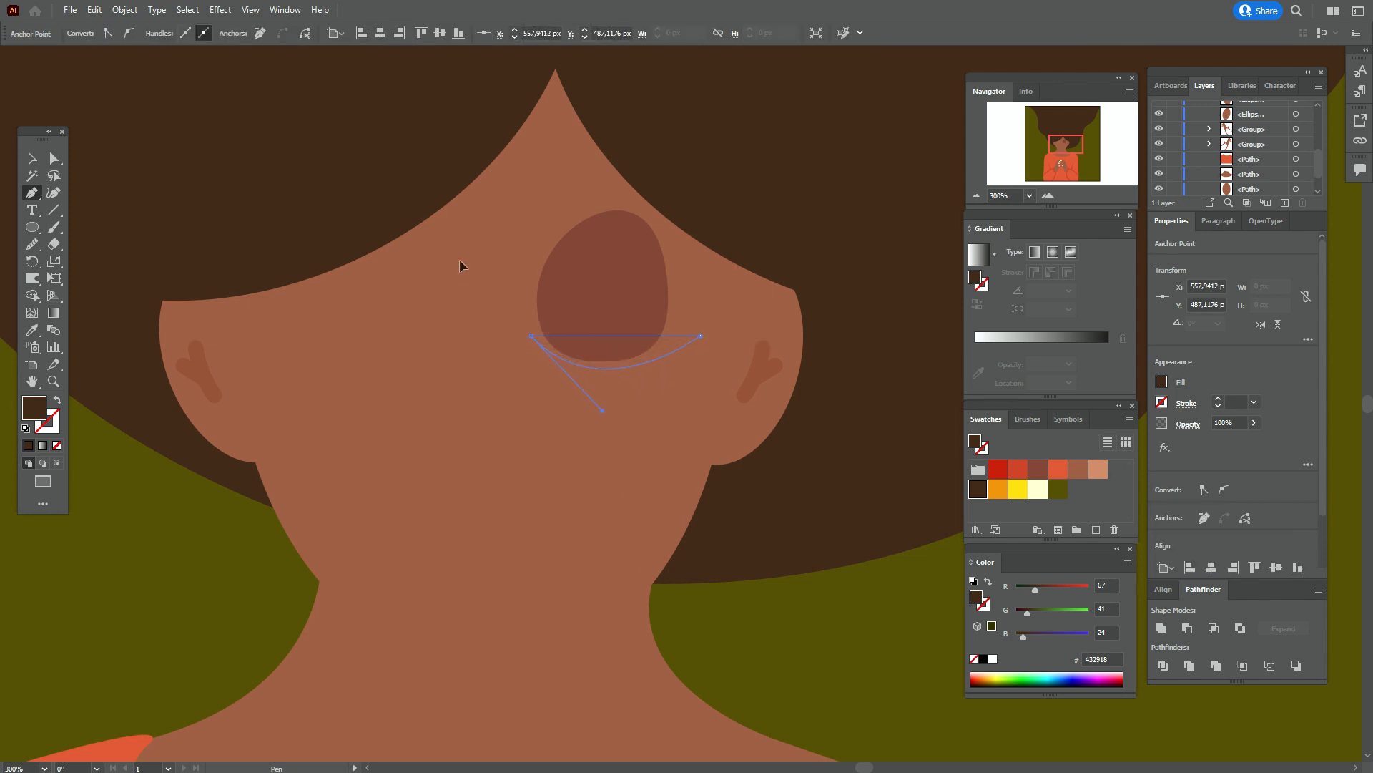
left_click_drag(435, 264, 441, 272)
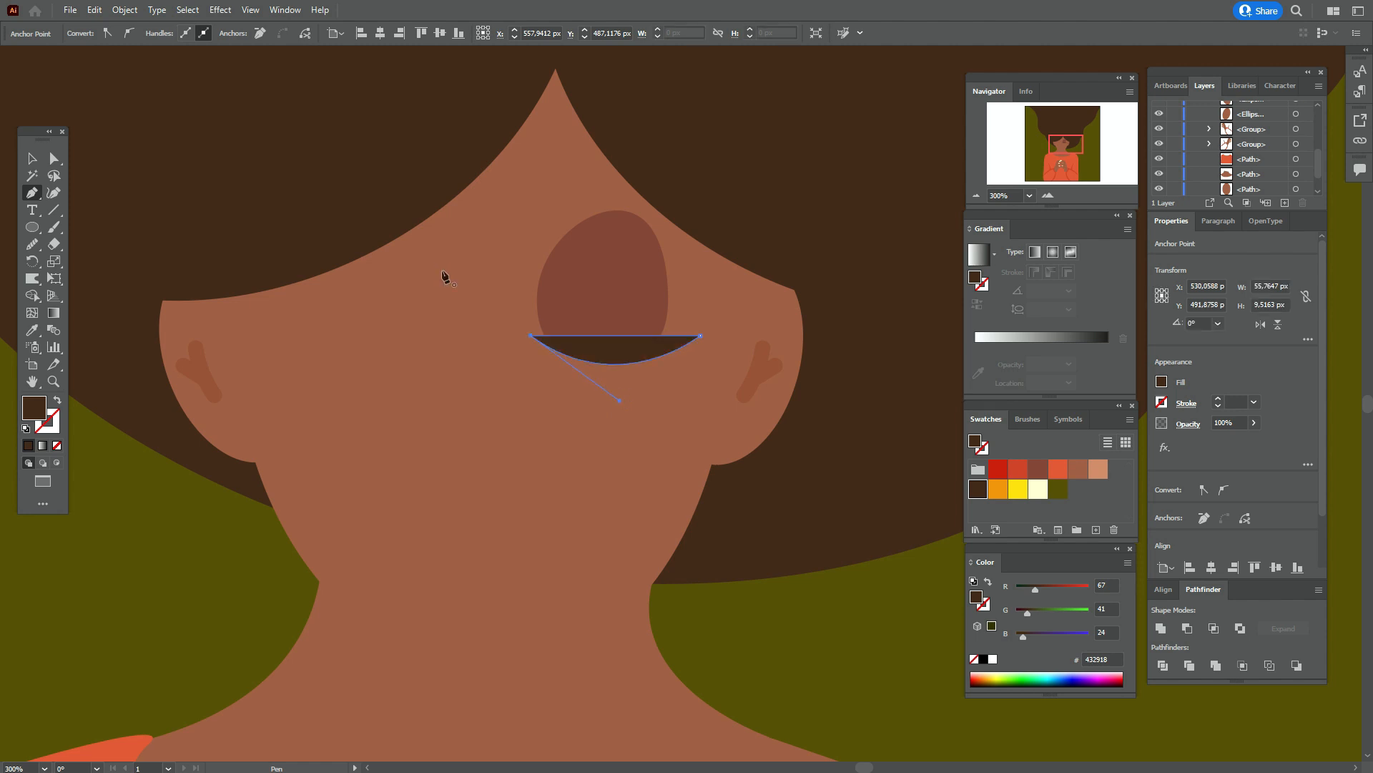
left_click(32, 158)
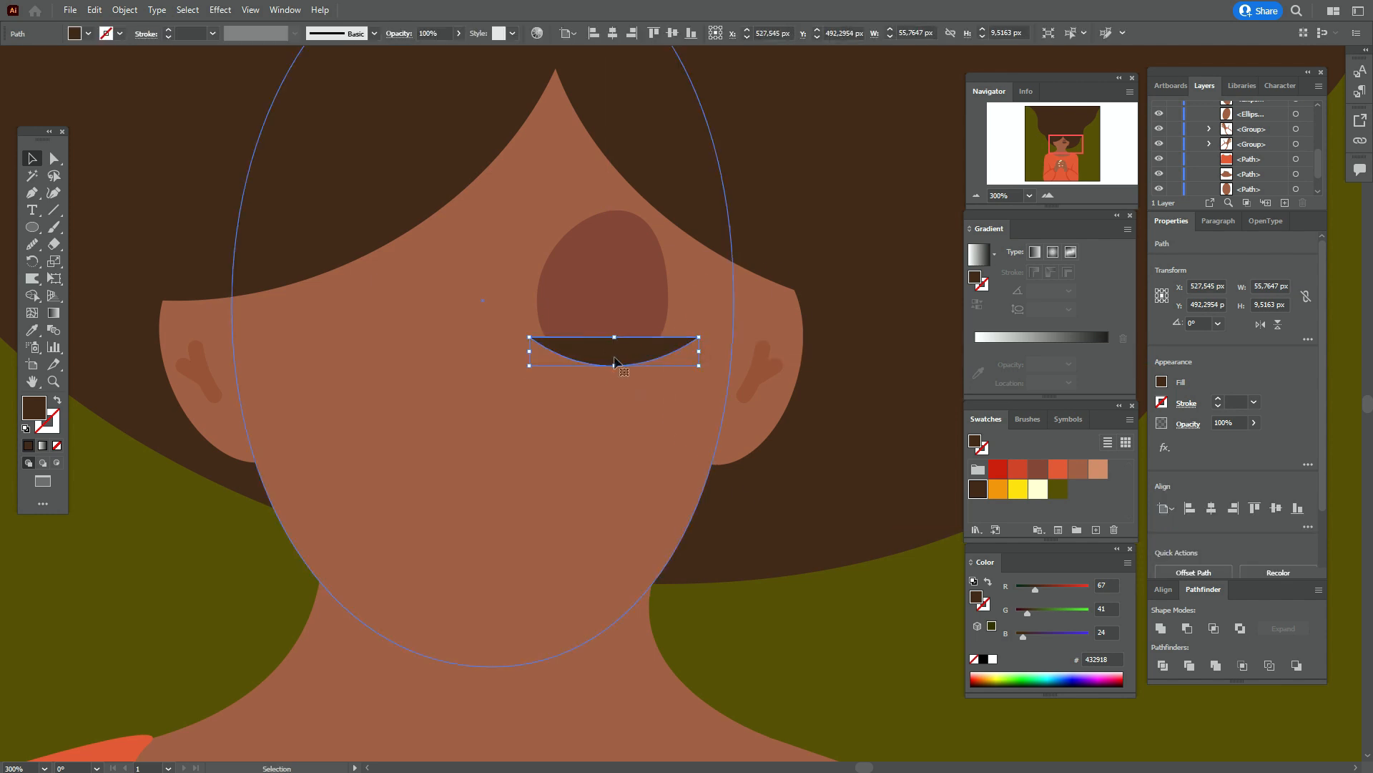
left_click(805, 598)
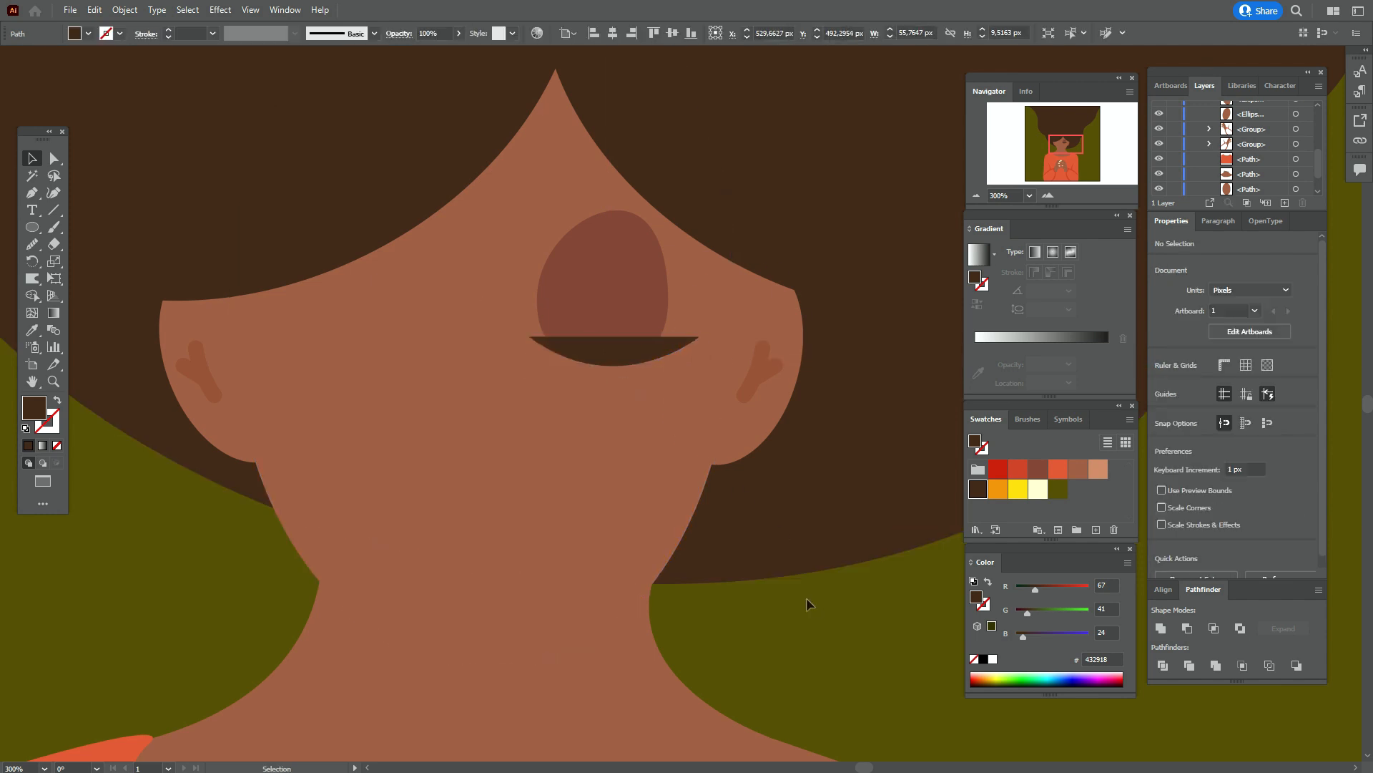
- Group the eyelid and the dark lash crescent into one eye
left_click(643, 357)
left_click(628, 302, "shift")
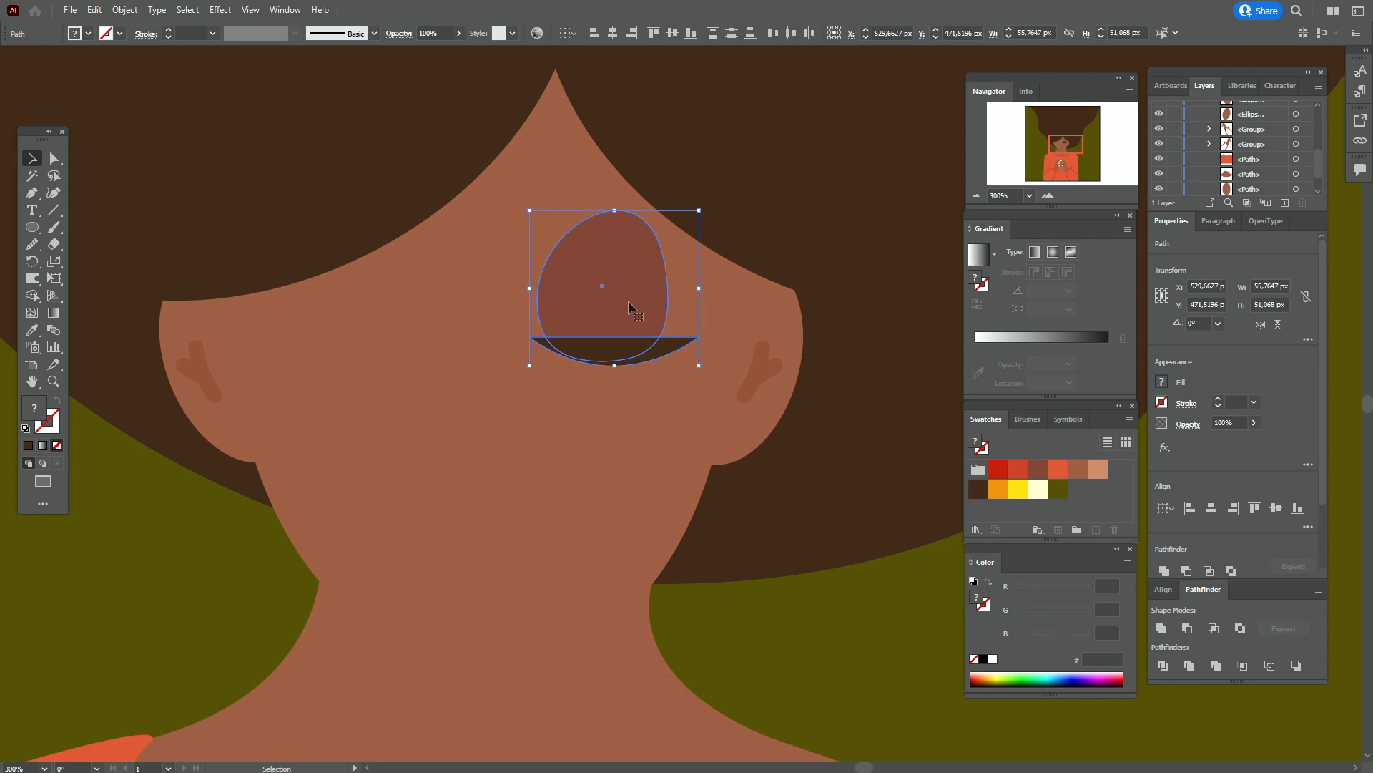
right_click(628, 300)
left_click(701, 482)
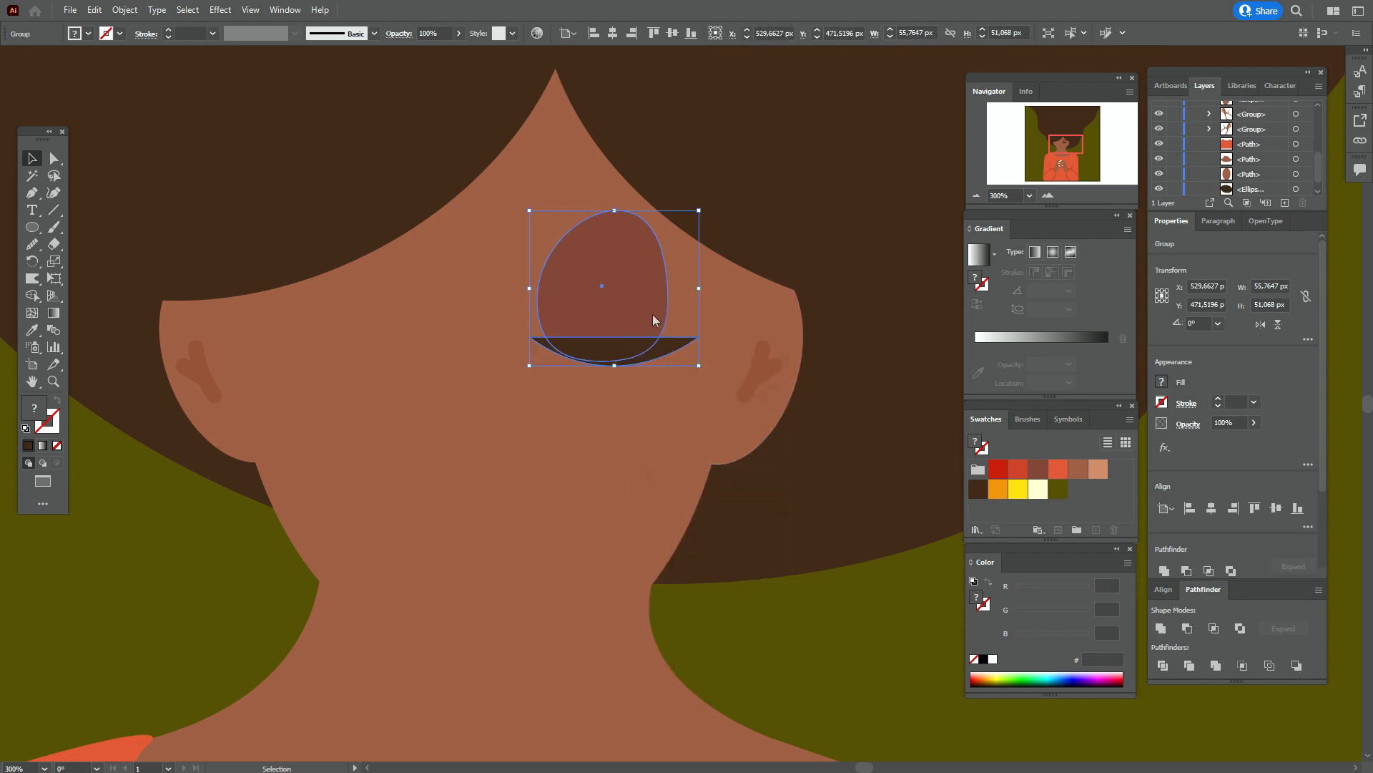
- Create a vertically reflected copy of the eye group and place it on the left half of the face
right_click(652, 315)
mouse_move(834, 577)
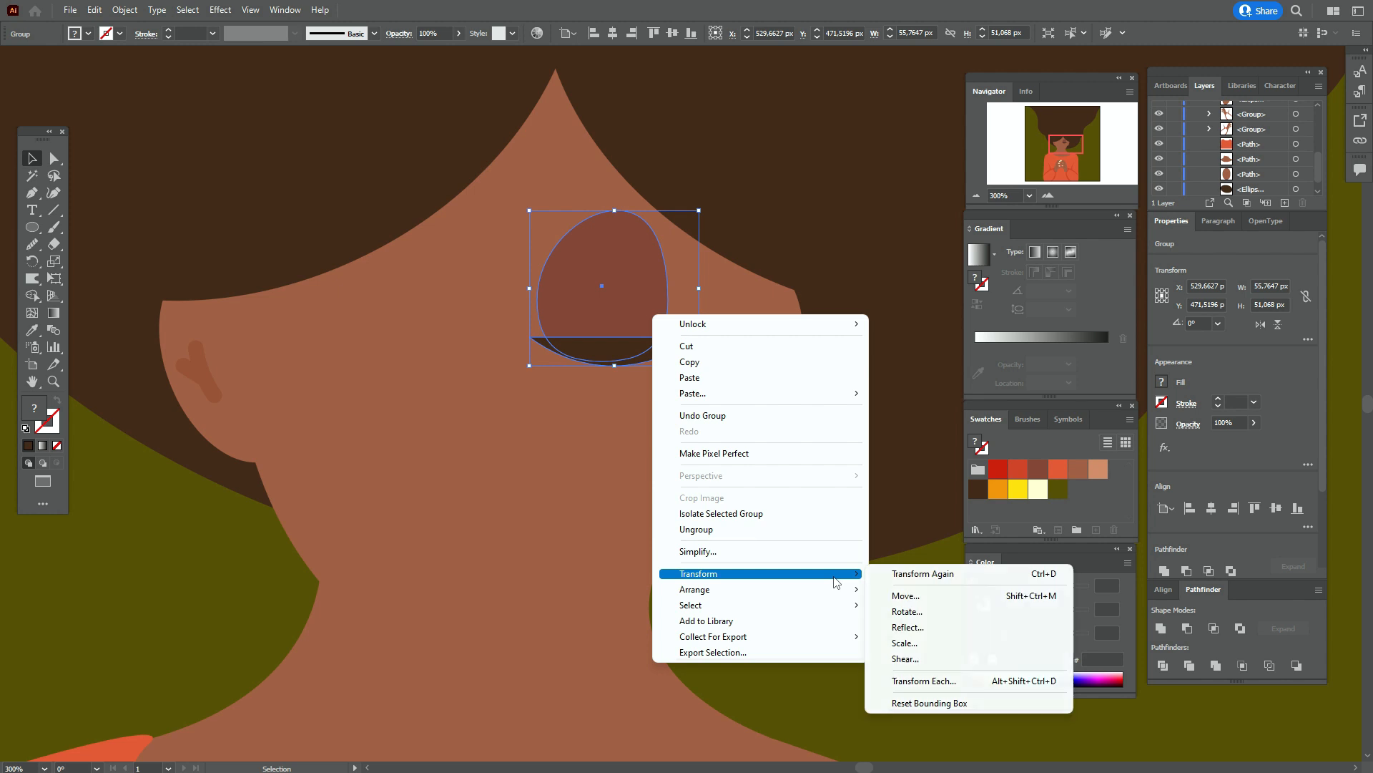
left_click(907, 627)
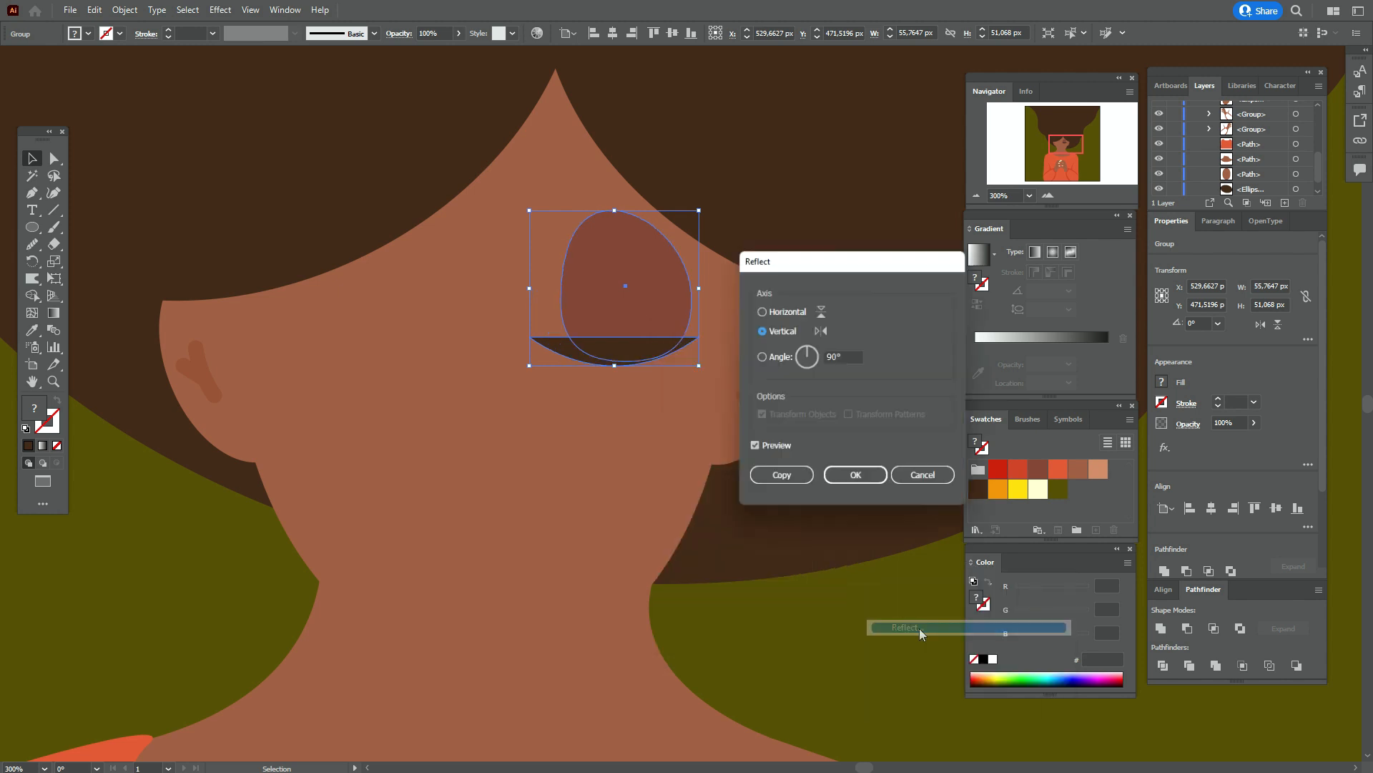
left_click(797, 480)
left_click_drag(568, 328, 398, 335)
- Bring the left hair ellipse to the front so it overlaps the left eye
left_click(398, 191)
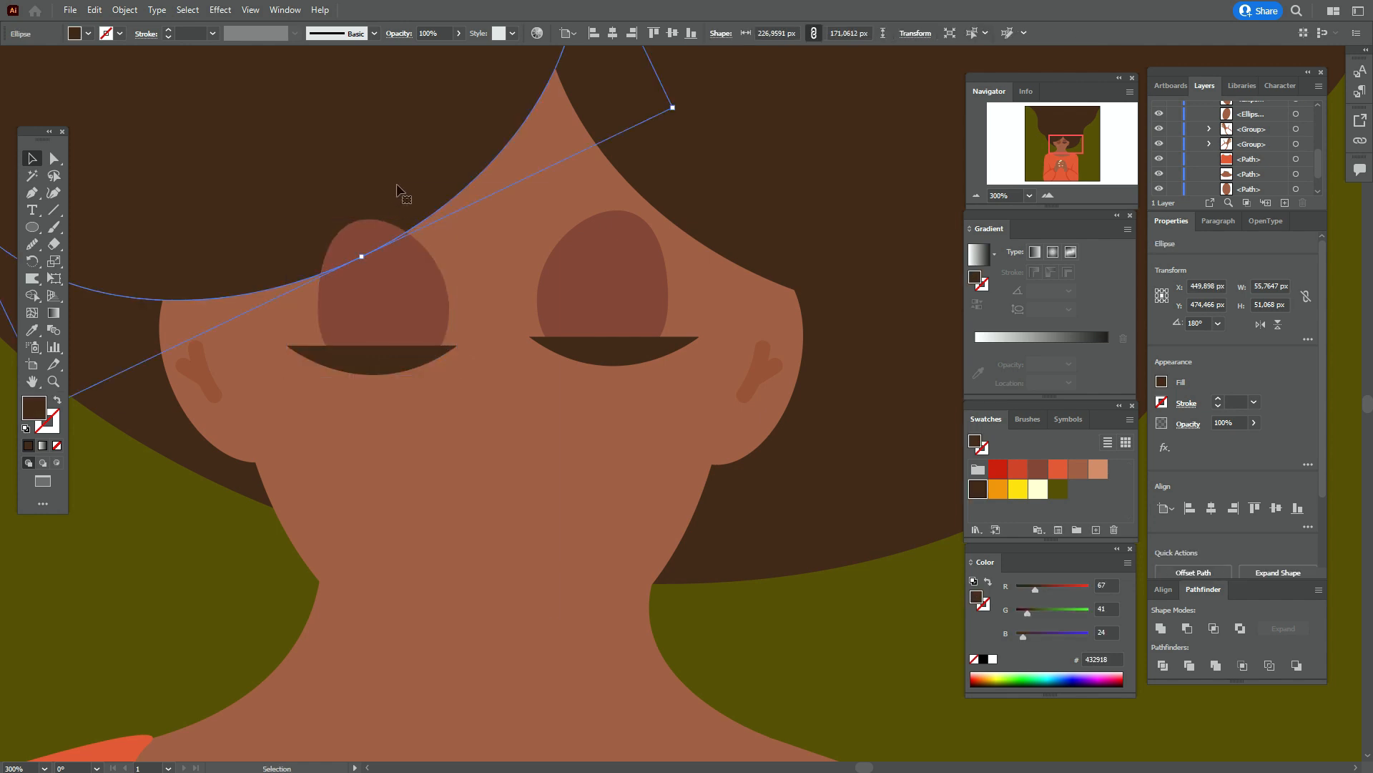
right_click(398, 187)
mouse_move(520, 554)
left_click(608, 548)
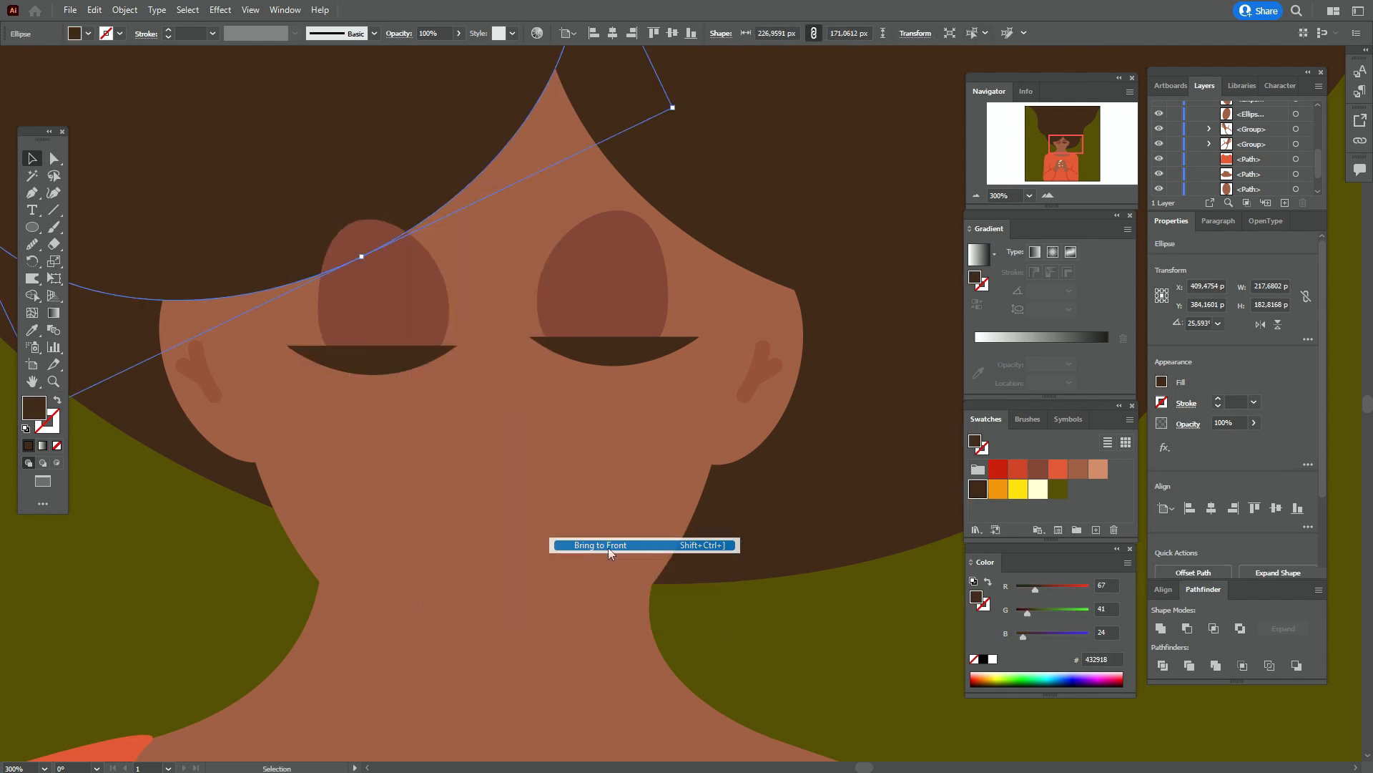
left_click(894, 667)
- Align the two eye groups along their bottom edges
left_click(415, 356)
left_click(414, 334, "shift")
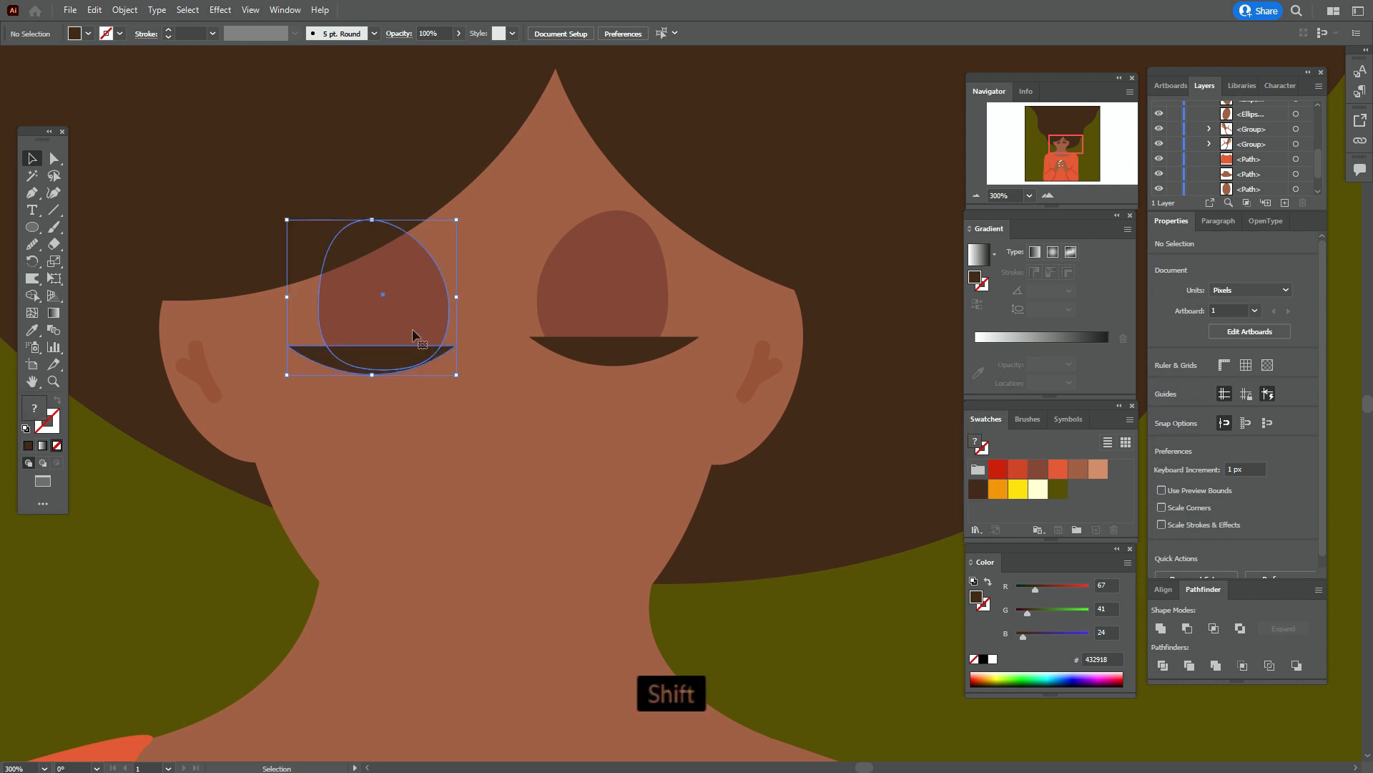
left_click(681, 337, "shift")
left_click(639, 317, "shift")
left_click(638, 317)
left_click(414, 337, "shift")
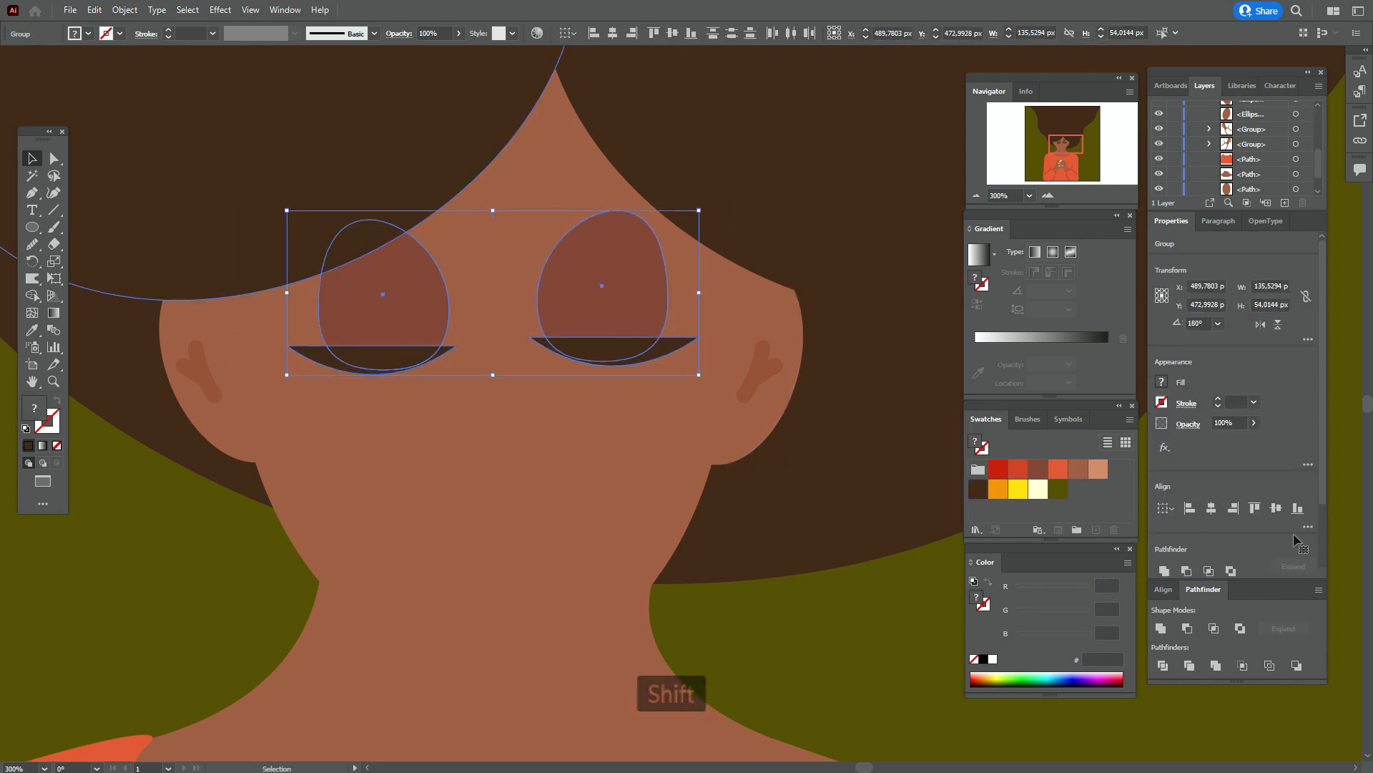
left_click(1299, 509)
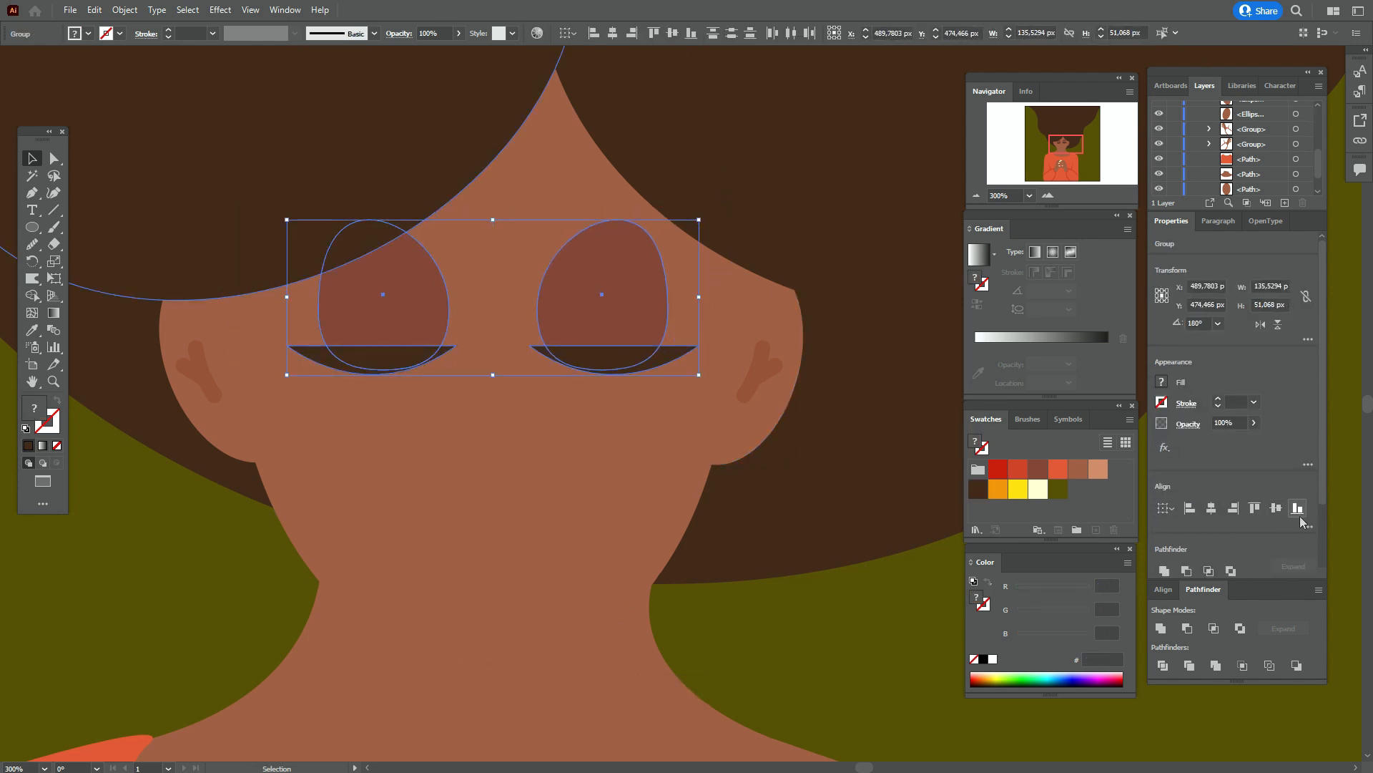
left_click(825, 593)
- Nudge both eyes up slightly and enlarge them together to about 60.5 × 55.4 px each
left_click(409, 336)
left_click_drag(610, 337, 608, 334, "shift")
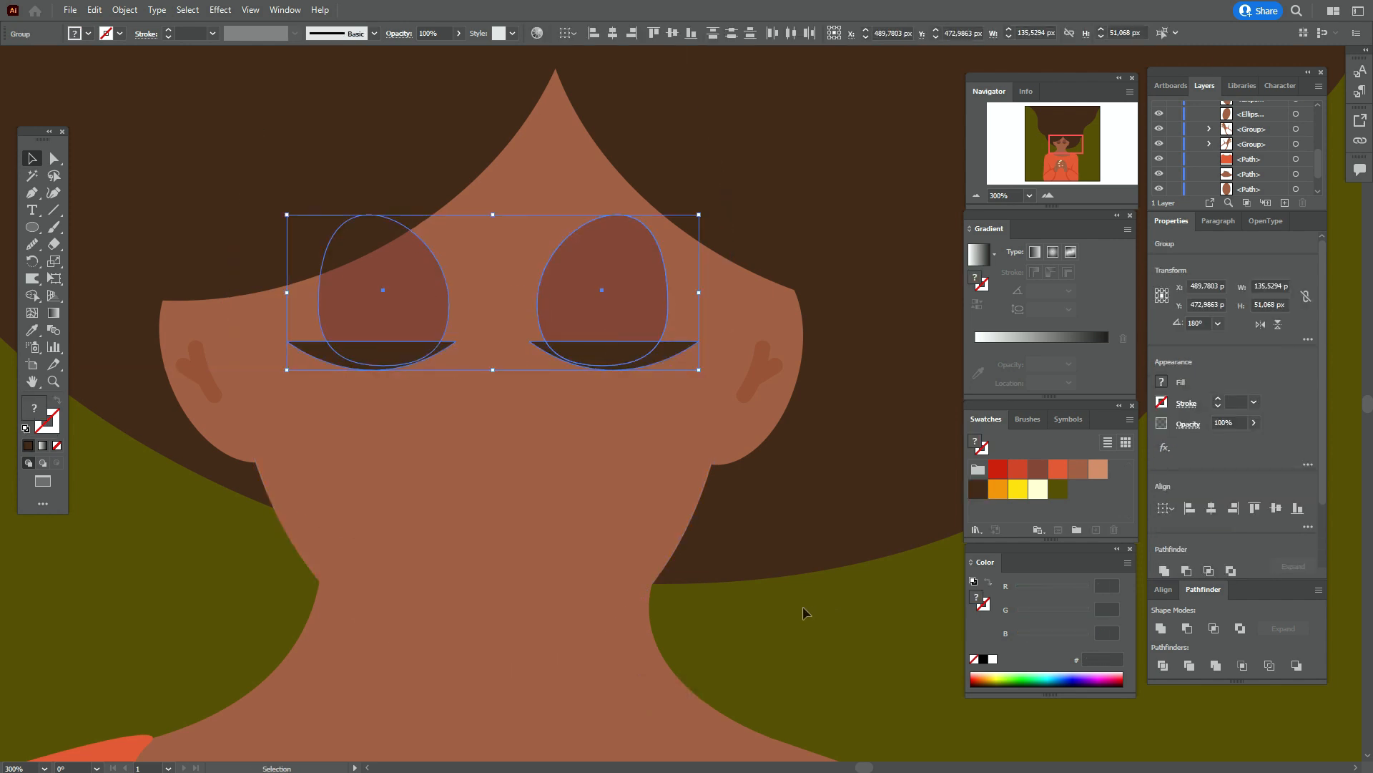
left_click(802, 606)
left_click(409, 346)
left_click(610, 344, "shift")
left_click_drag(493, 378, 497, 392, "shift")
left_click(802, 651)
- Shift the left eye slightly outward and realign both eyes along their bottom edges
left_click_drag(420, 338, 413, 343)
left_click_drag(713, 311, 653, 300)
key("ctrl+z")
left_click(655, 293)
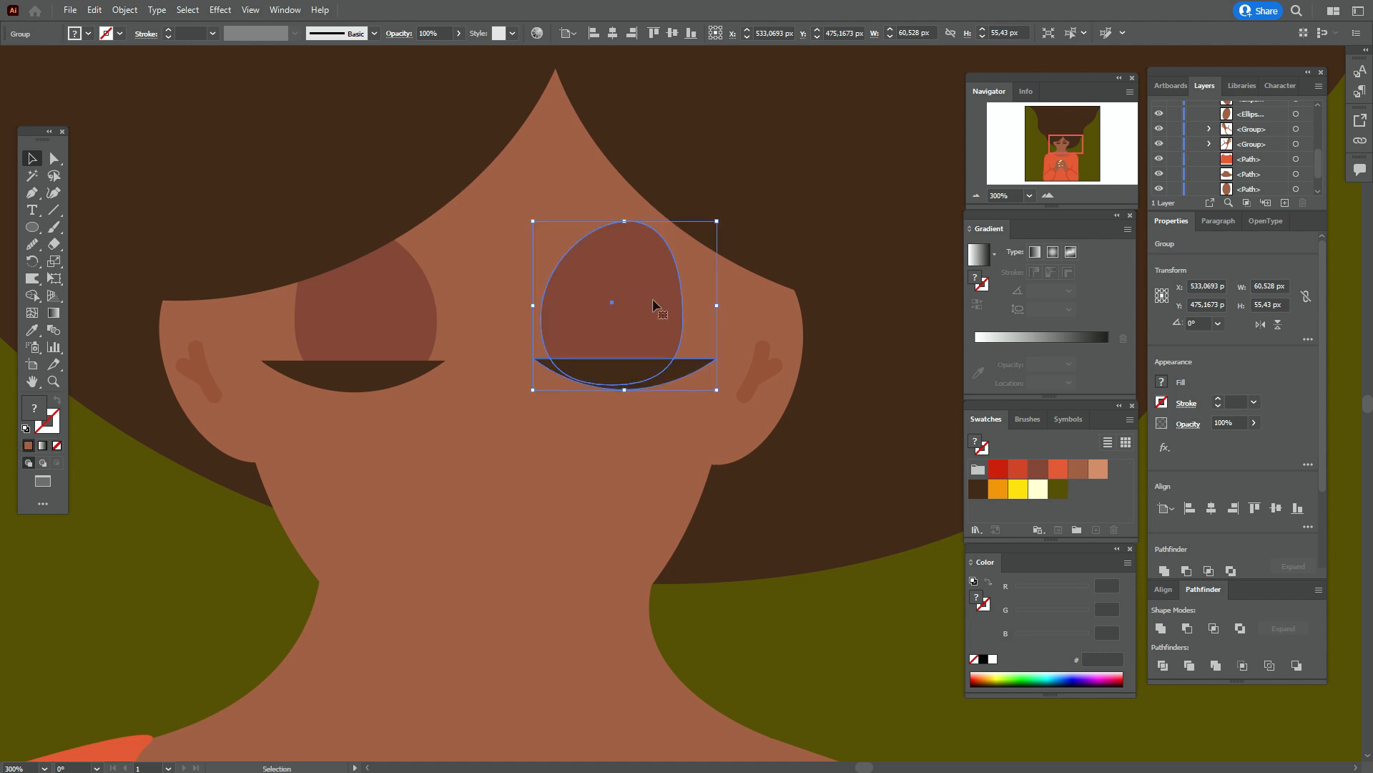
left_click(408, 331, "shift")
left_click(1297, 509)
left_click(894, 603)
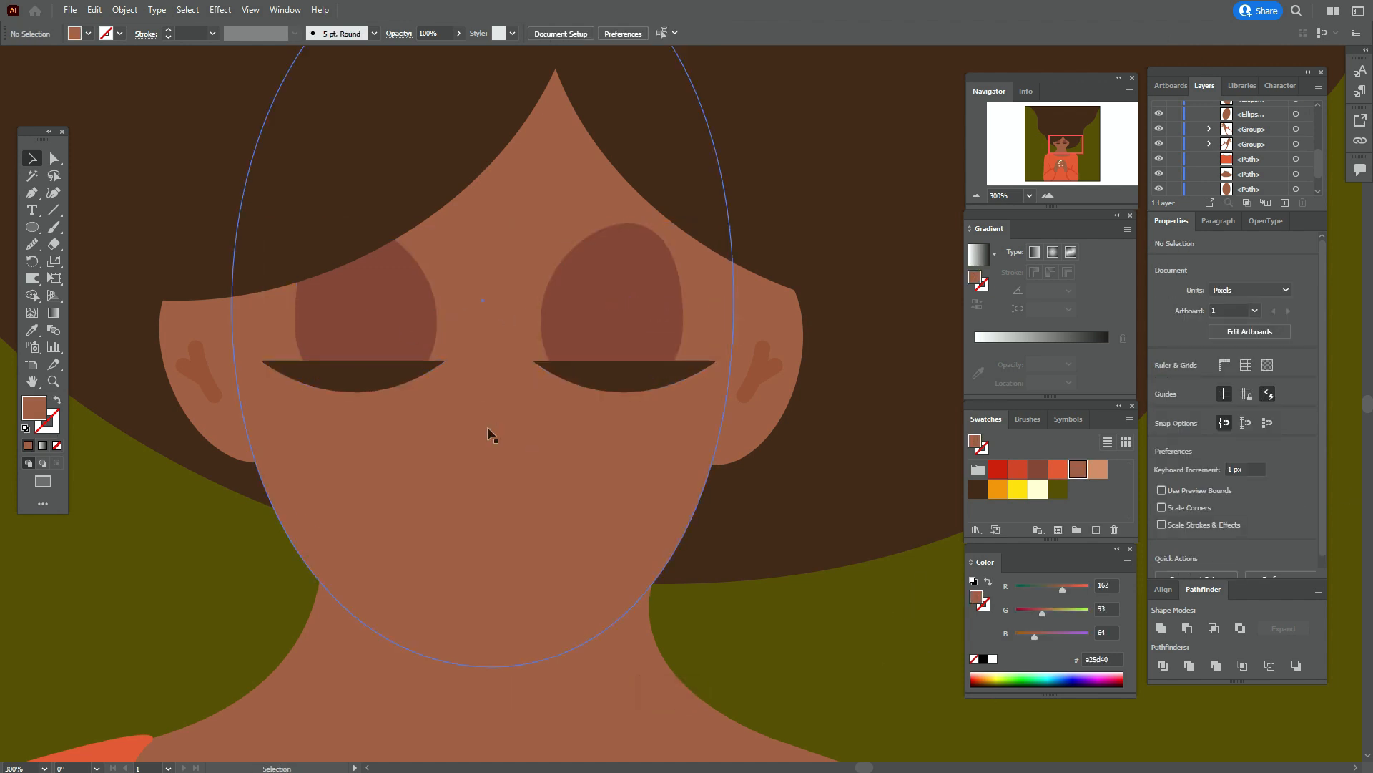
- Draw a tapered triangular brow about 87 × 23 px in the hair's dark brown above the right eye and shift it slightly left
left_click(300, 227)
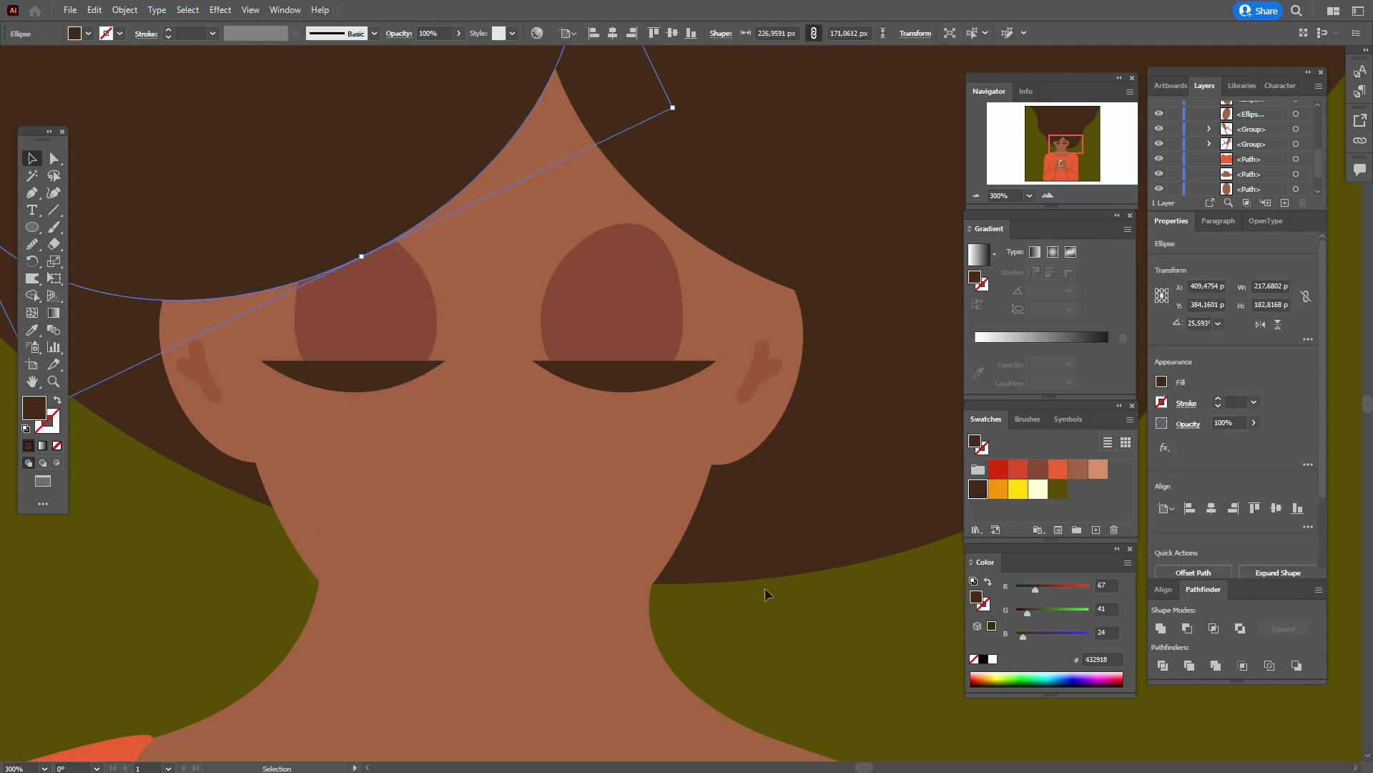
left_click(31, 192)
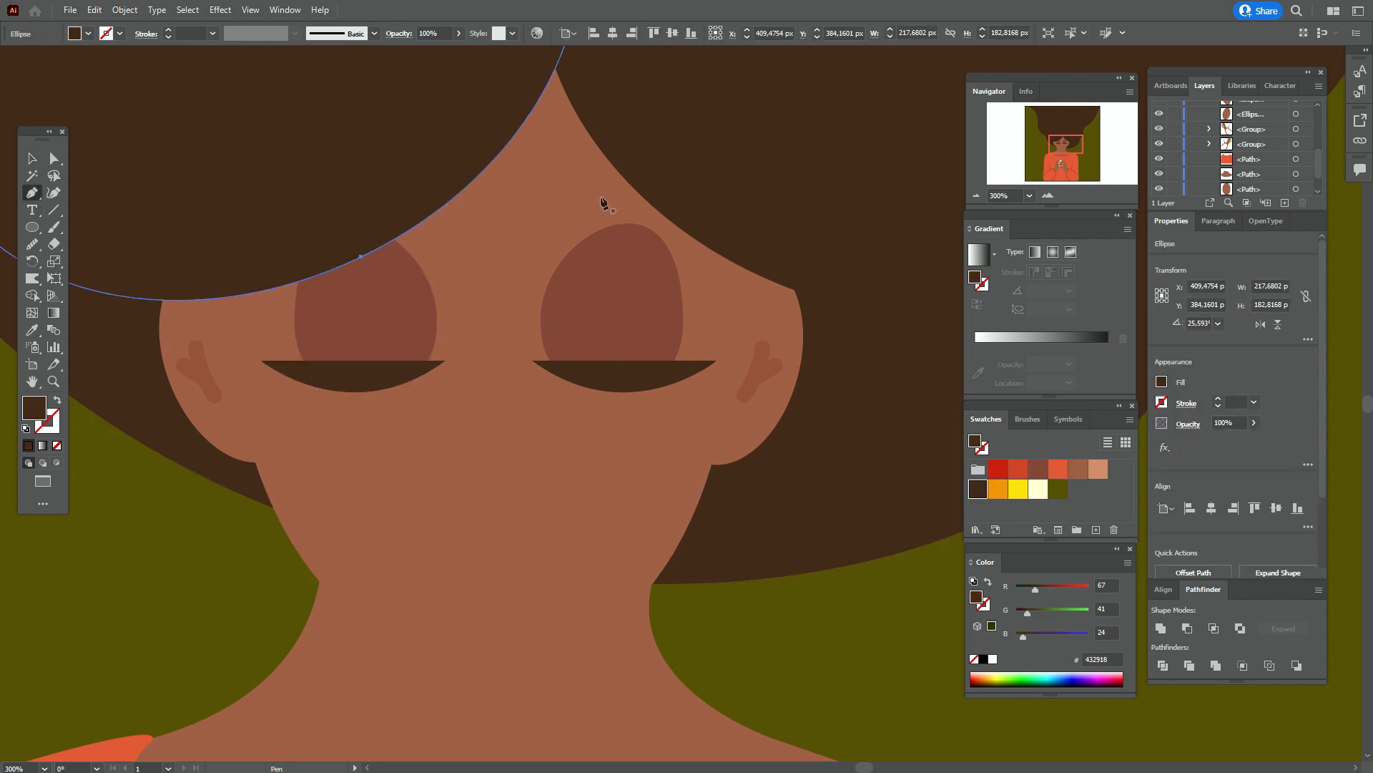
left_click(565, 214)
left_click(830, 146)
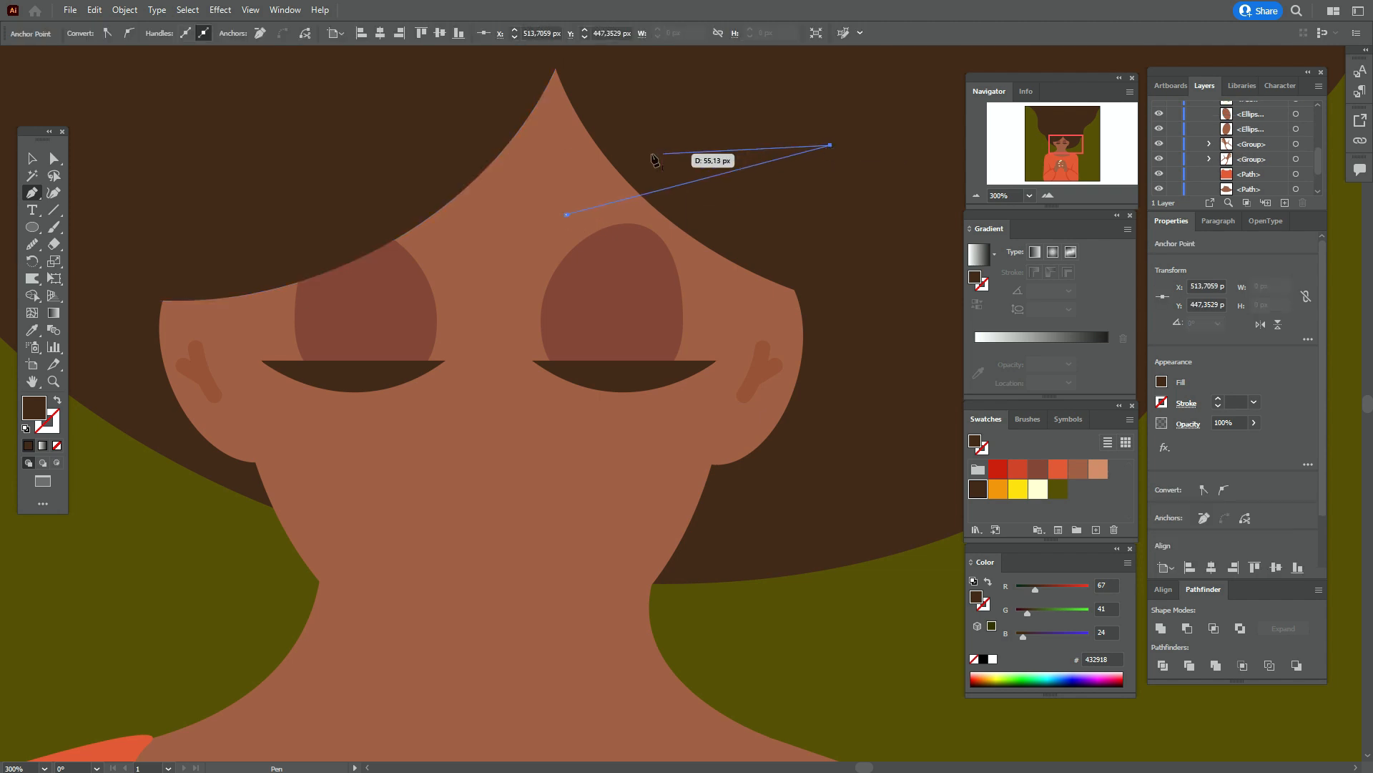
left_click(582, 154)
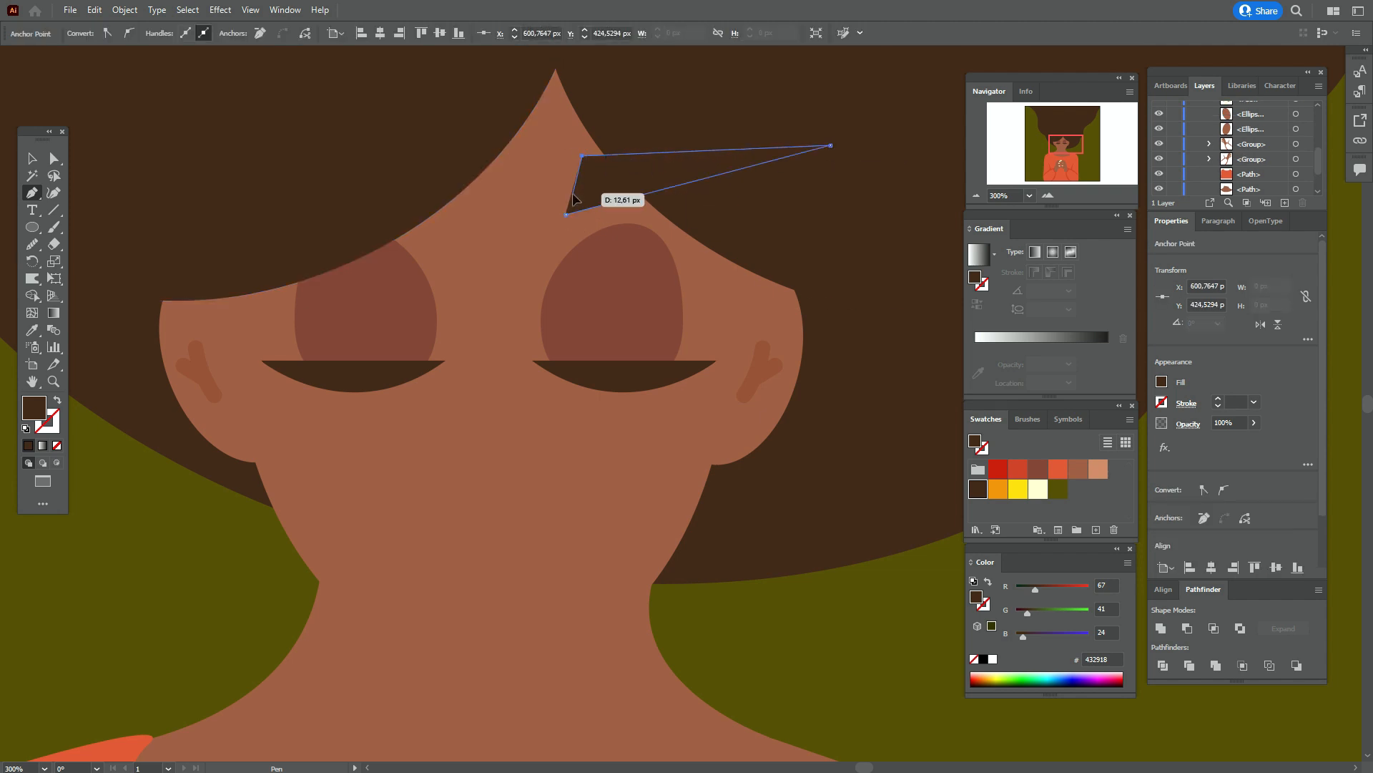
left_click(32, 158)
left_click(857, 595)
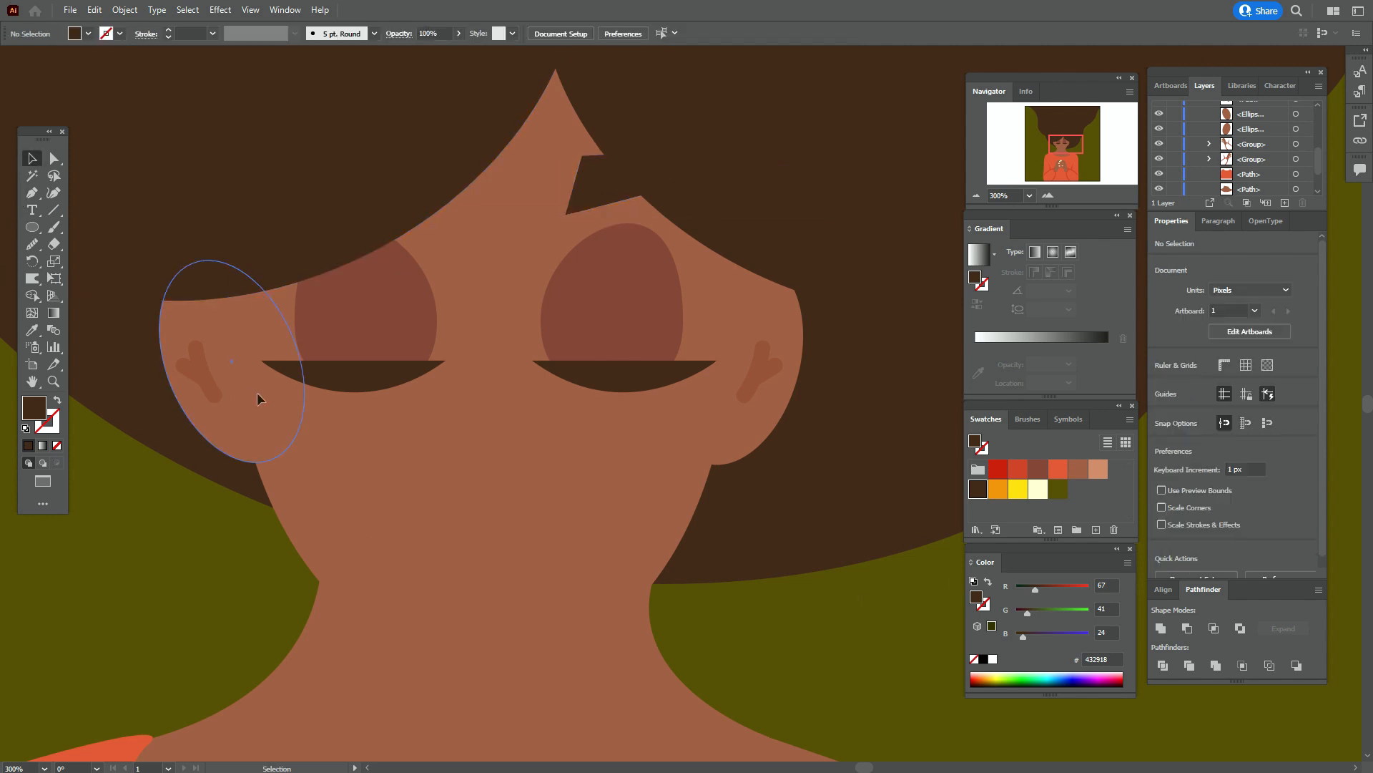
key("ctrl+plus")
key("ctrl+plus")
left_click_drag(340, 284, 304, 289)
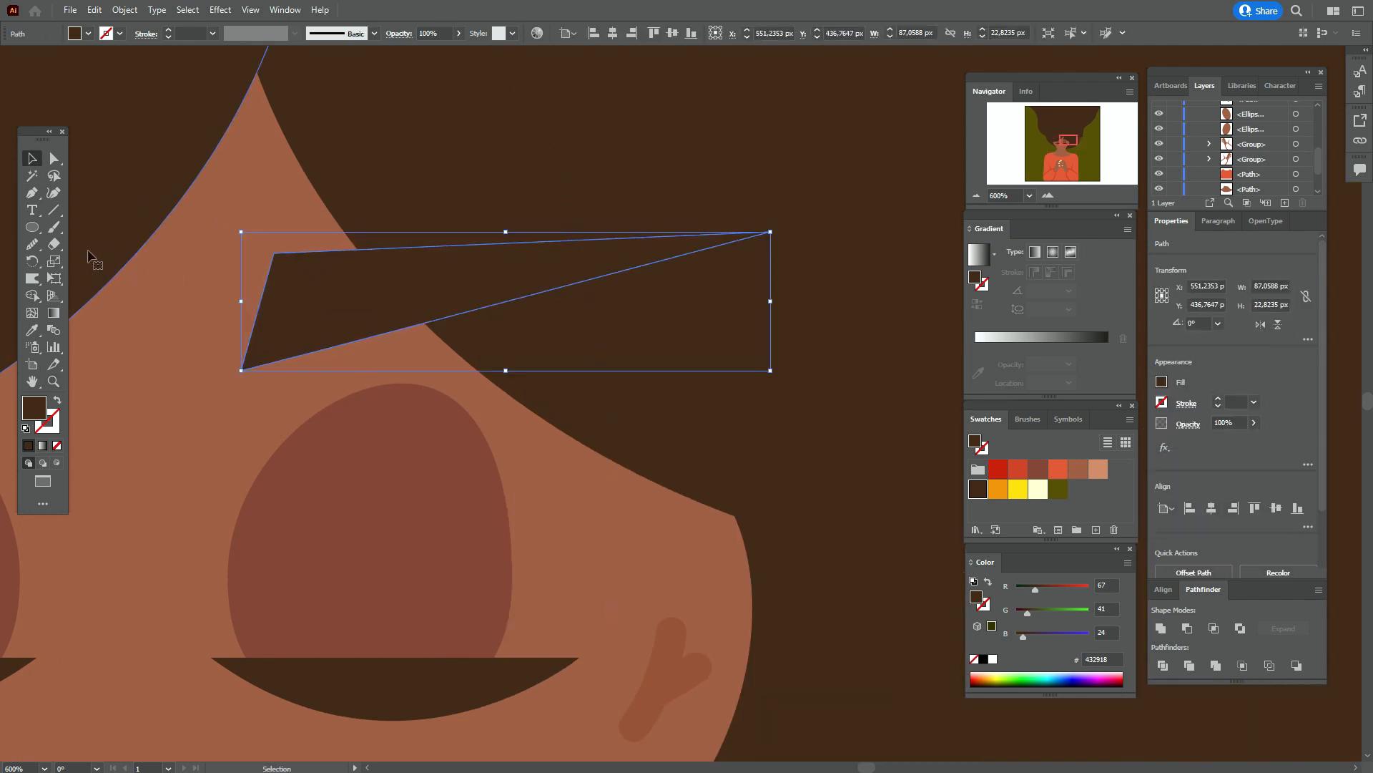
- Draw a narrow dark brown triangular sliver with the Pen tool beside the inner end of the brow
left_click(29, 197)
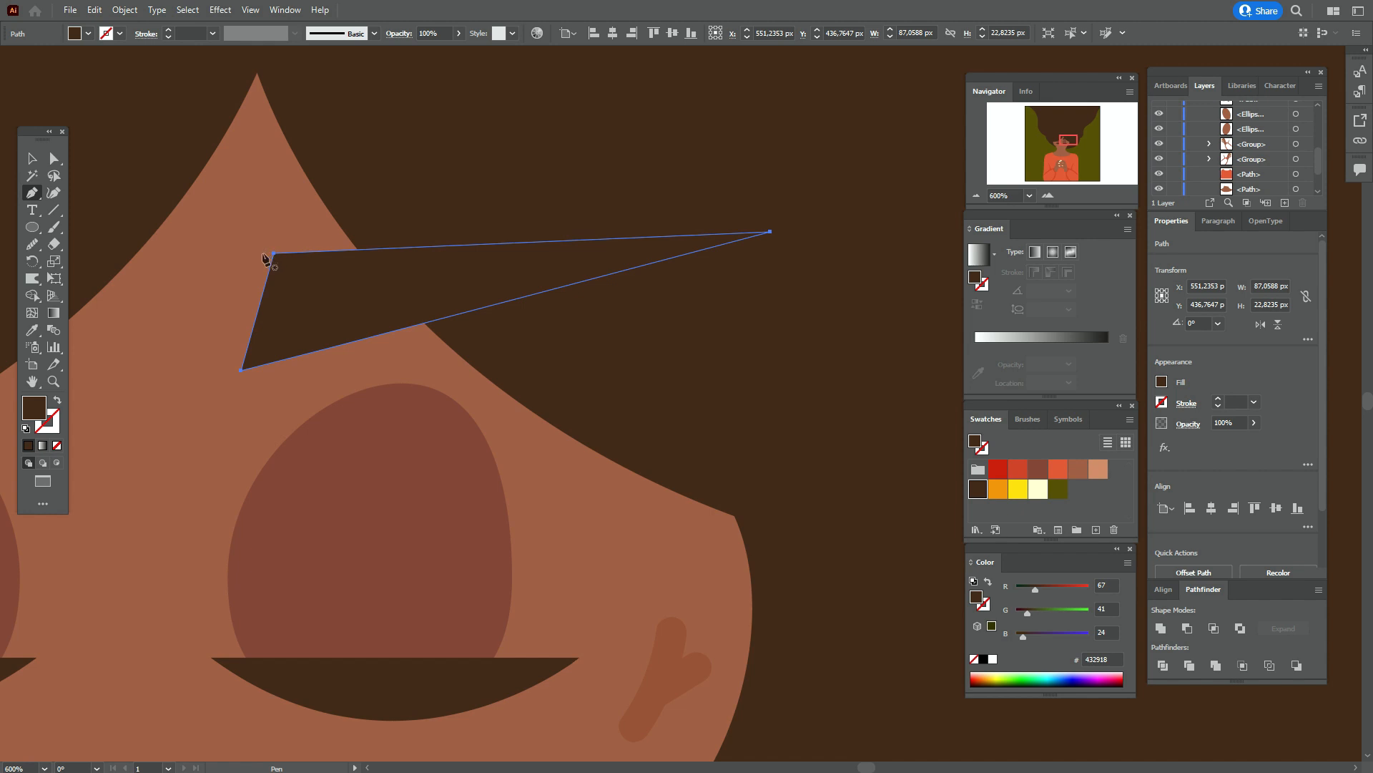
left_click_drag(263, 254, 240, 254)
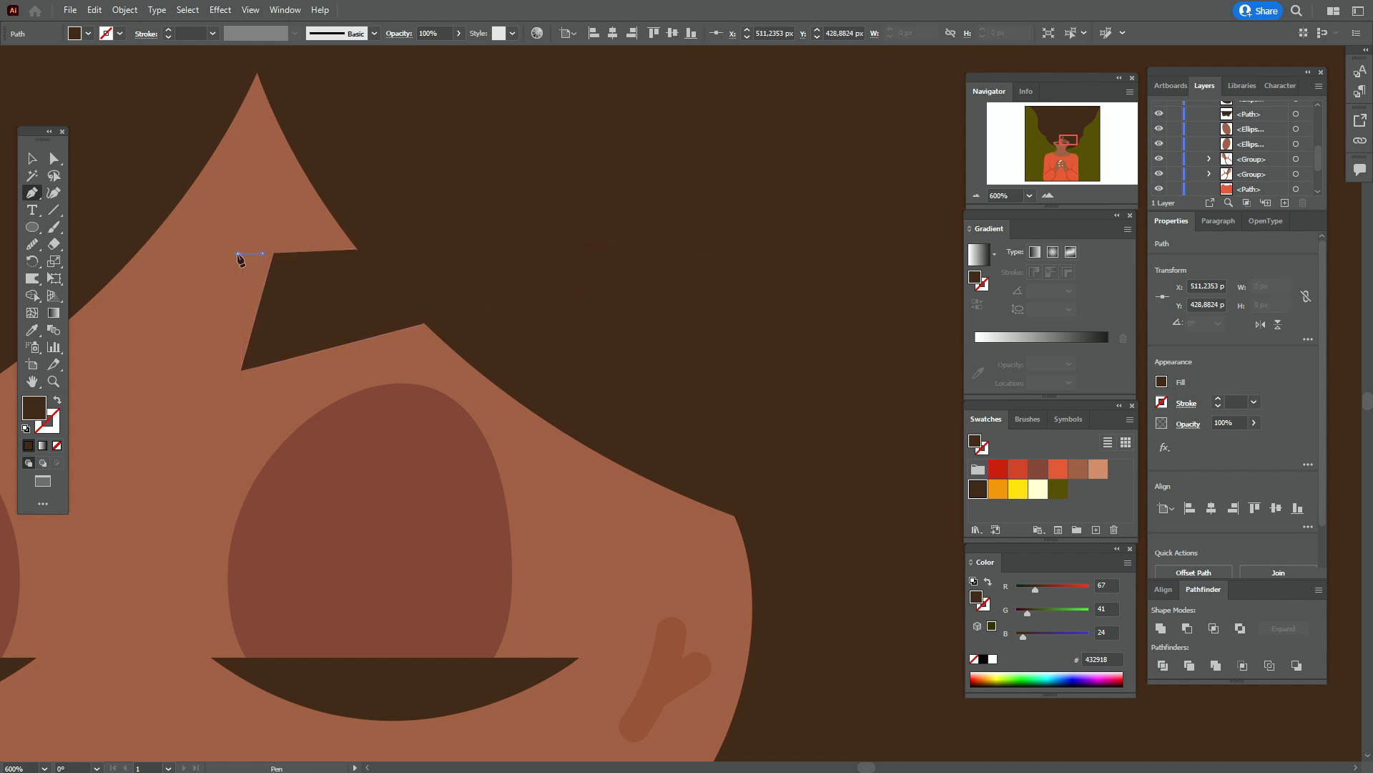
left_click(241, 369)
mouse_move(262, 254)
left_mouse_down()
mouse_move(267, 276)
mouse_move(263, 257)
left_mouse_up()
left_click(32, 159)
- Draw a 36 px circle on the left cheek below the eye, using the shirt's orange fill #e55732
left_click(301, 676)
key("ctrl+minus")
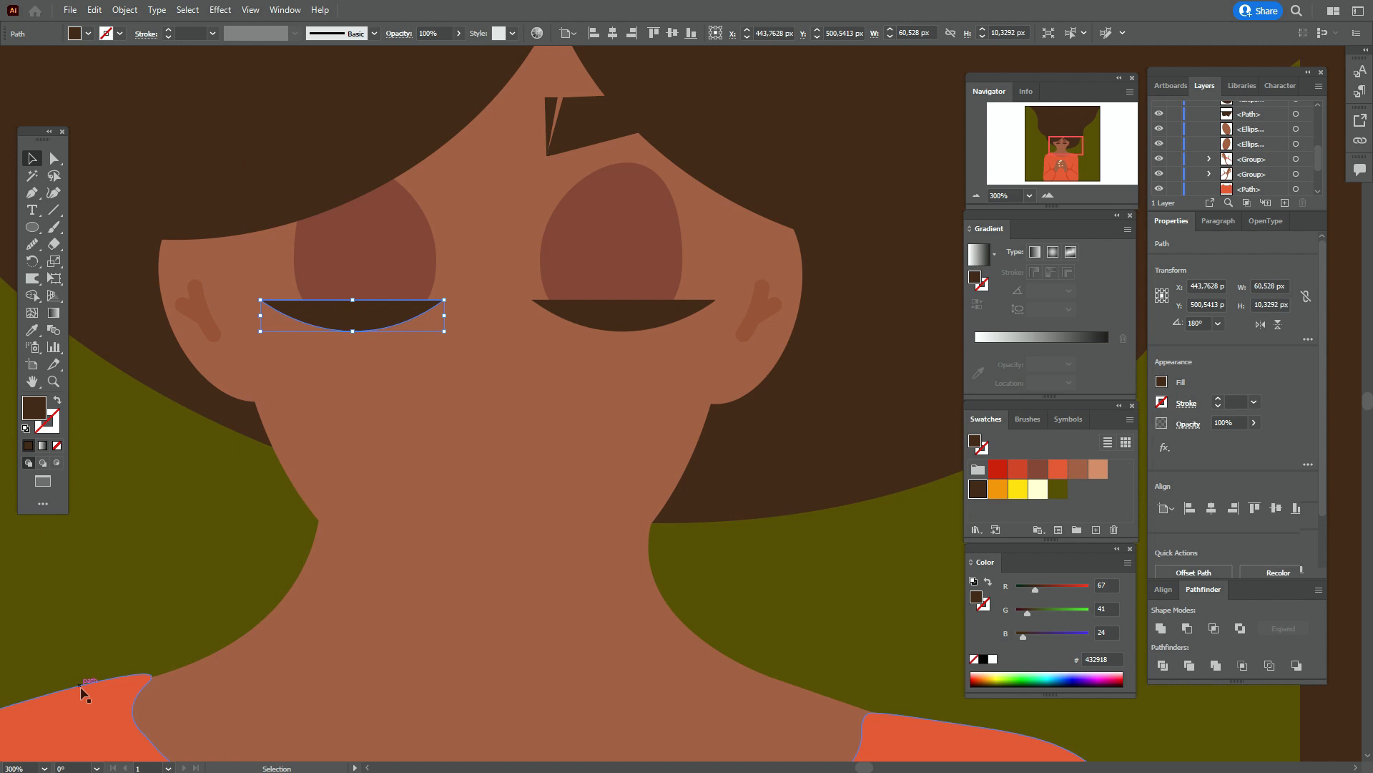
left_click(81, 692)
left_click(32, 227)
left_click_drag(290, 350, 662, 427)
- Duplicate the orange cheek circle onto the right cheek below the other eye
left_click(34, 159)
left_click(377, 402)
left_click_drag(391, 401, 634, 414)
key("Delete")
left_click(361, 408)
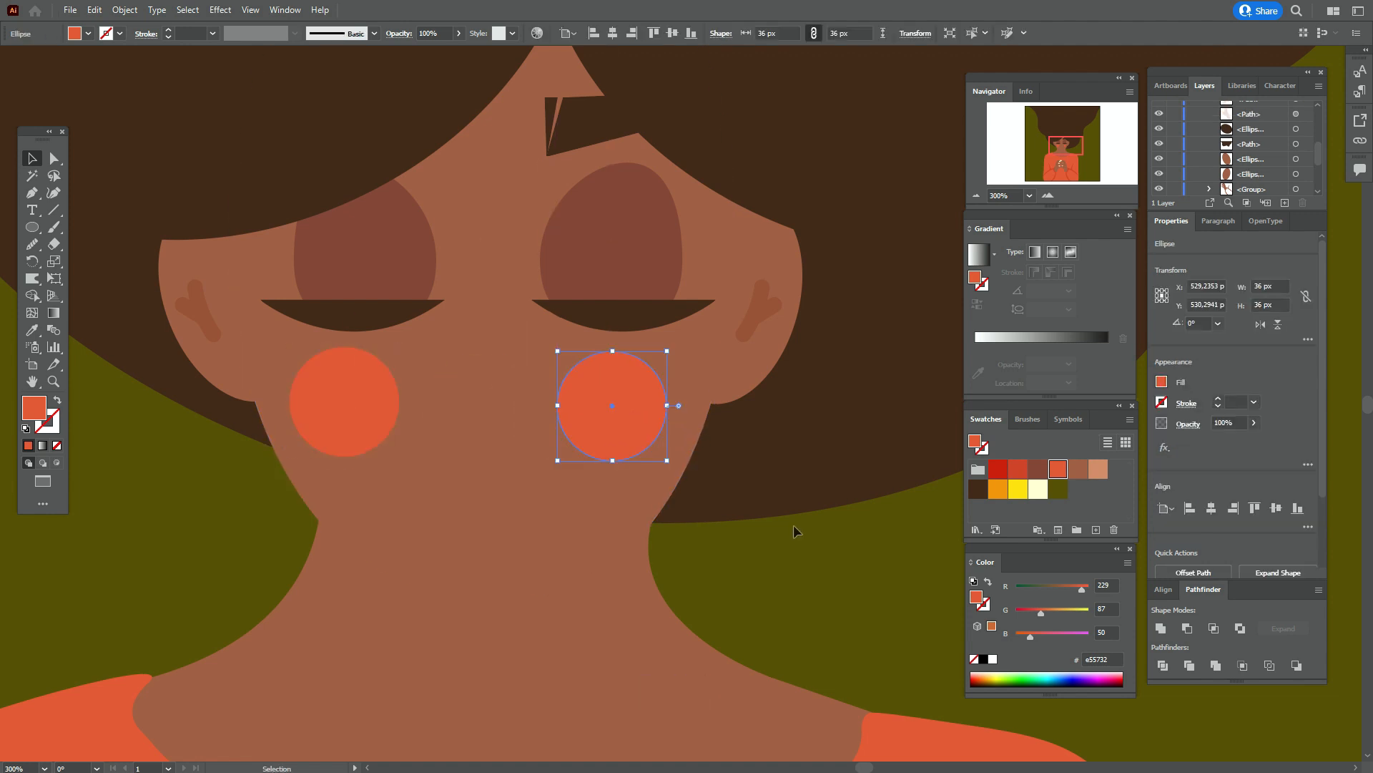
- Align the two orange cheek circles by their vertical centers and nudge both 1 px right and 1 px up
left_click(780, 530)
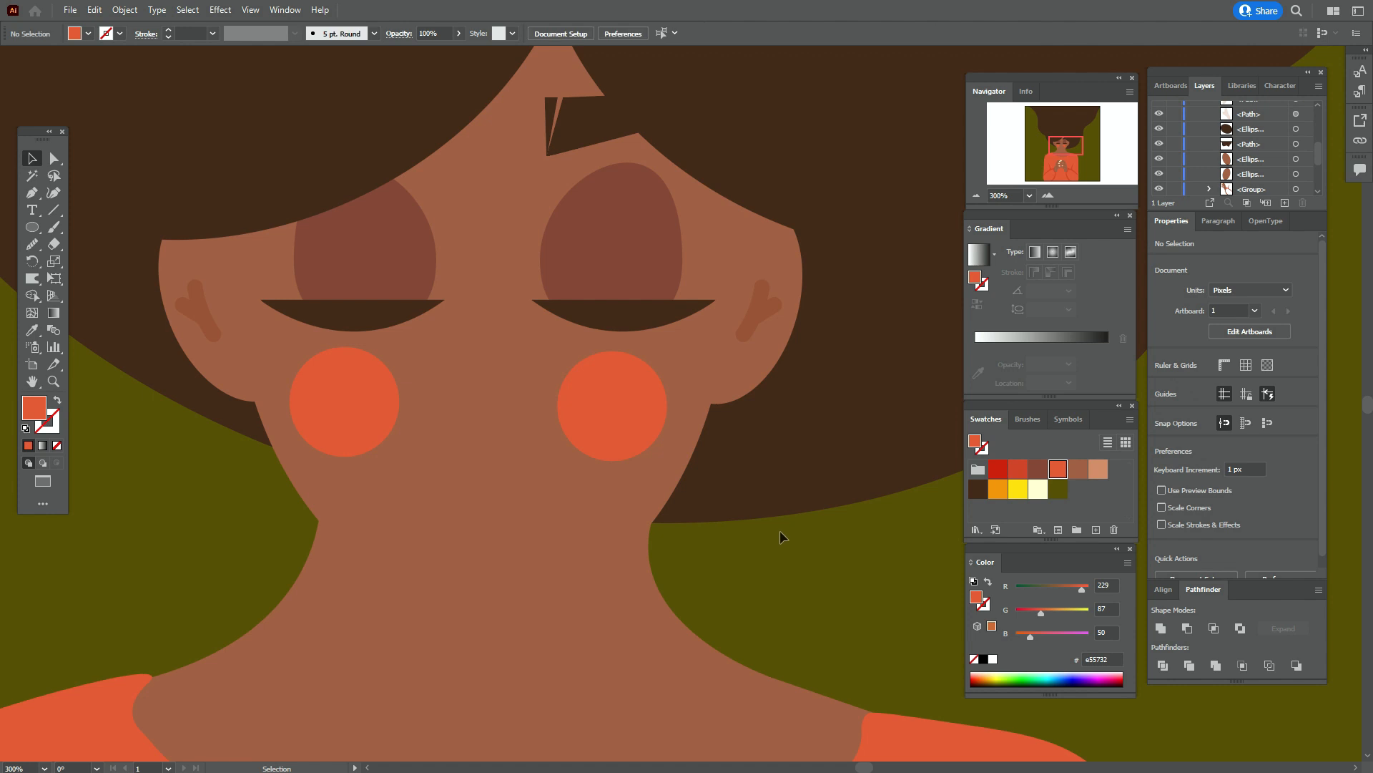
left_click(392, 409, "shift")
left_click(633, 419, "shift")
key("Right")
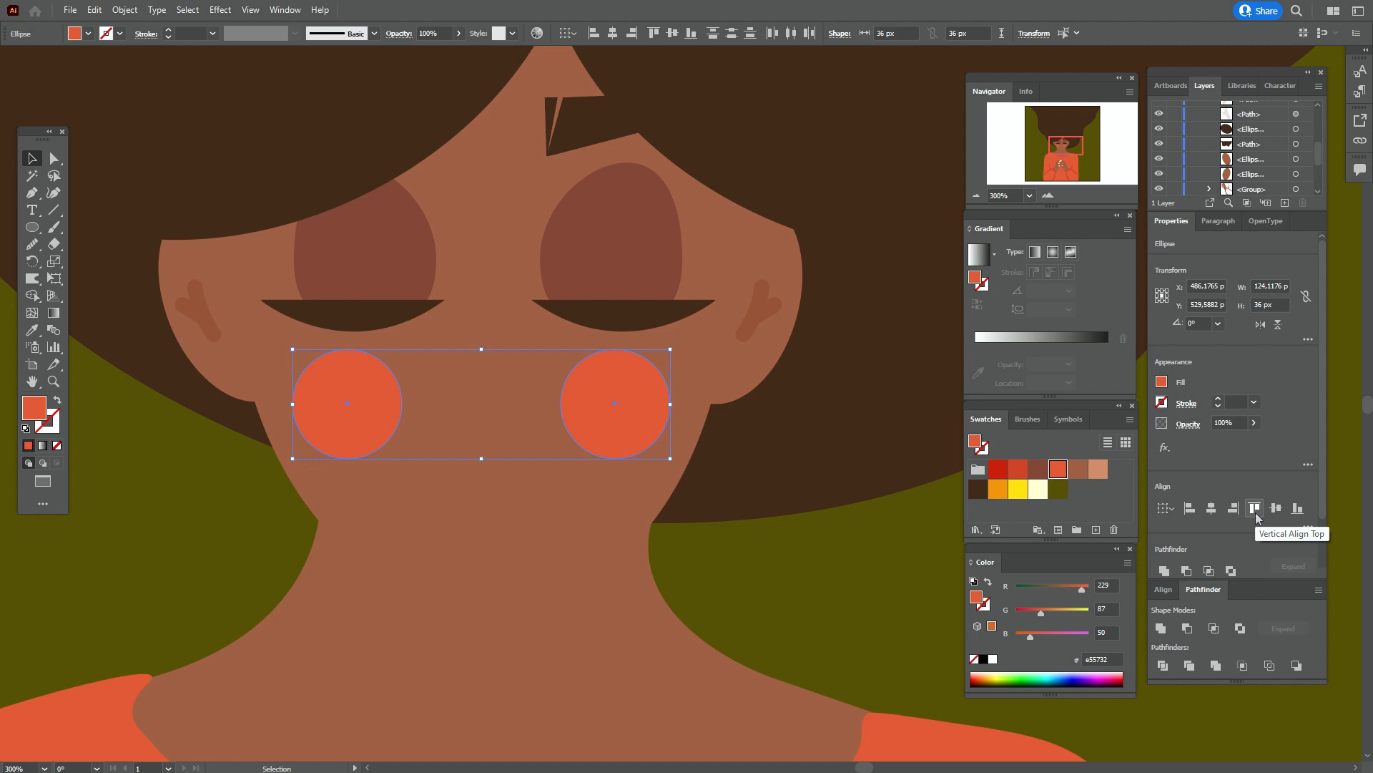
key("Up")
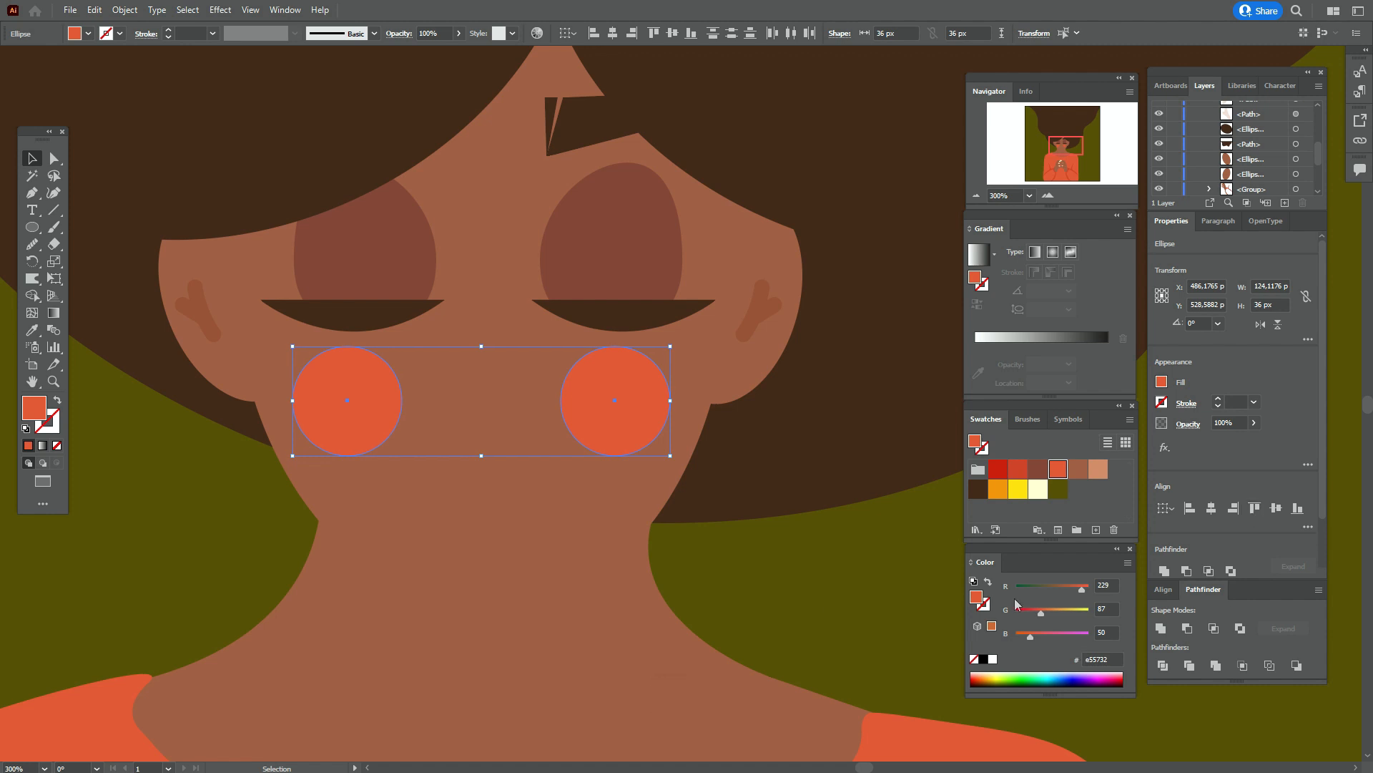
left_click(820, 612)
- Scatter nine tiny #ffffcc circles as freckles across the top of the left cheek, spanning about 38 × 9 px
left_click(1037, 489)
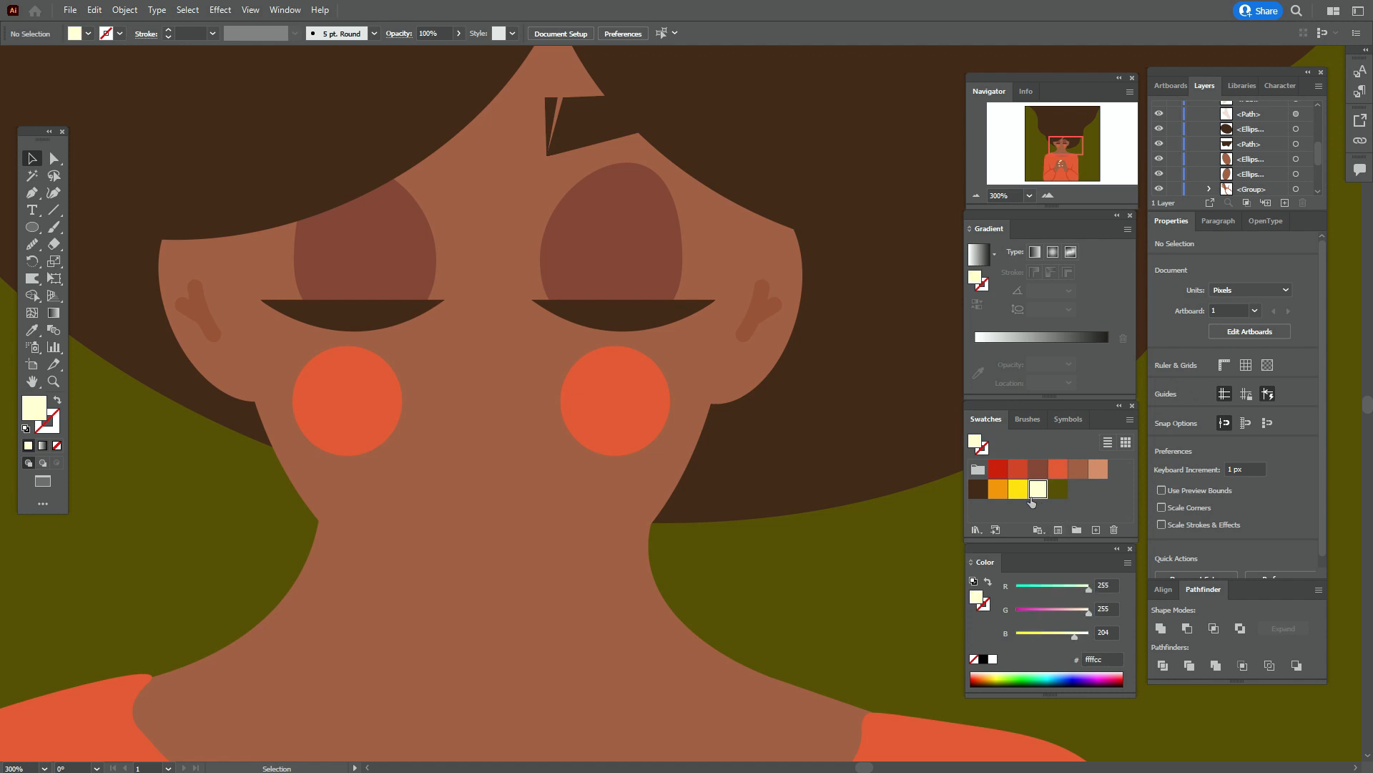
left_click(32, 228)
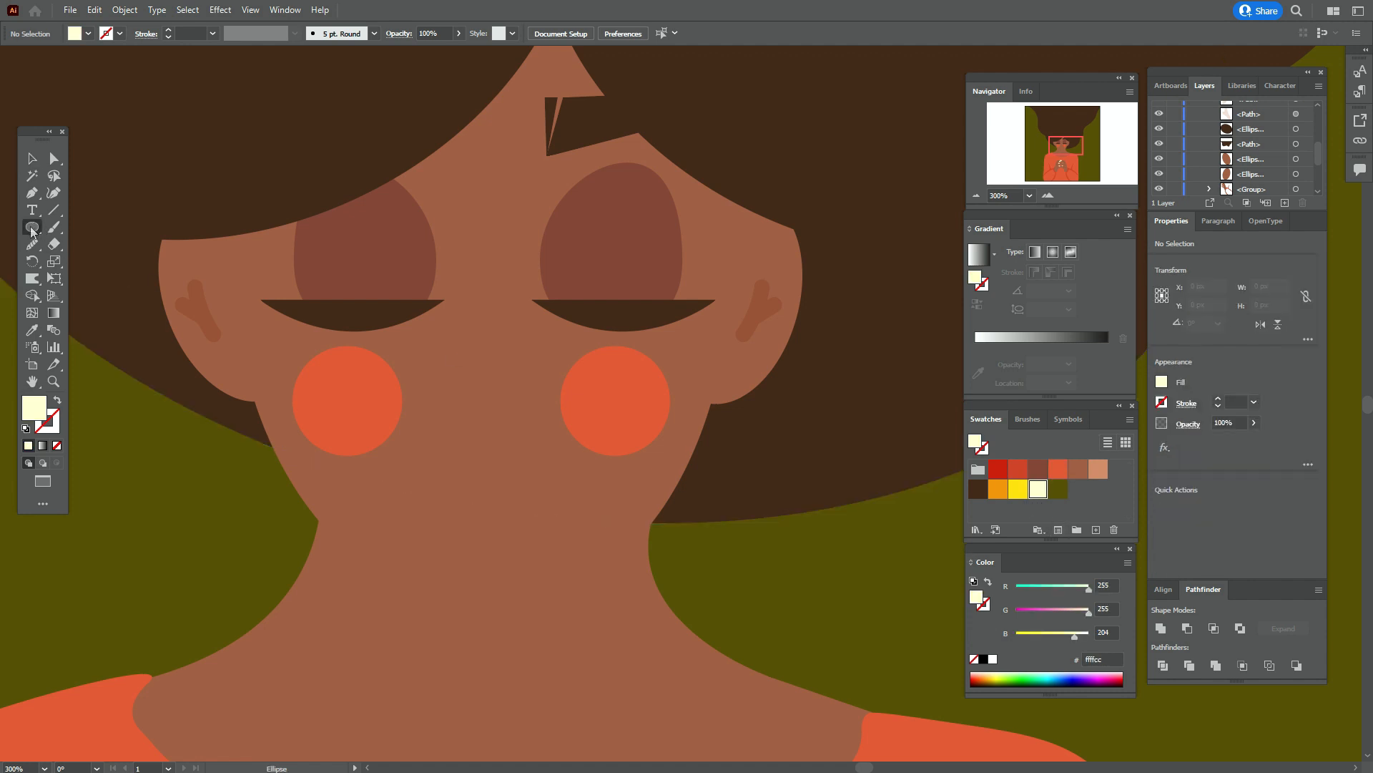
left_click(54, 381)
left_click(434, 413)
left_click(757, 372)
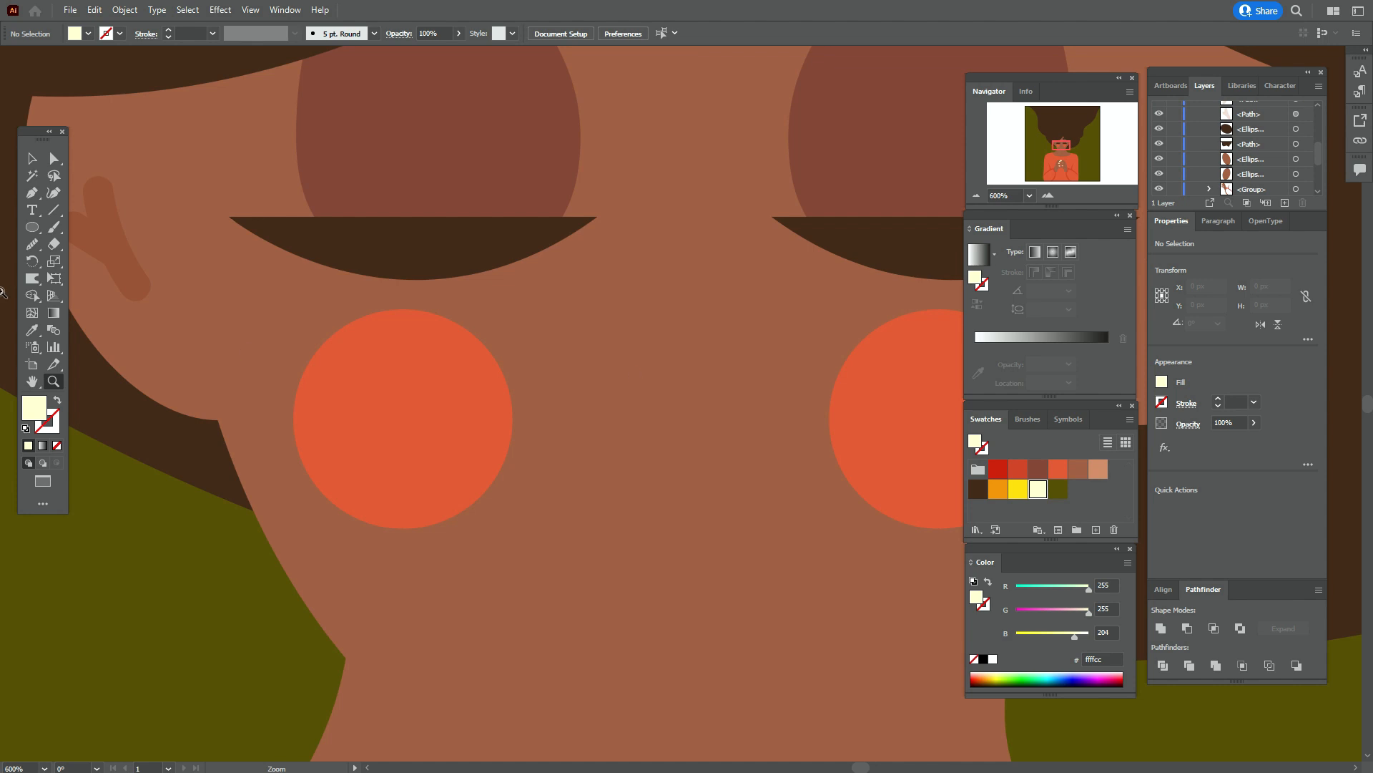
left_click(33, 228)
mouse_move(325, 324)
left_mouse_down()
mouse_move(365, 347)
mouse_move(384, 309)
mouse_move(411, 352)
mouse_move(430, 329)
mouse_move(496, 309)
mouse_move(483, 344)
mouse_move(525, 332)
left_mouse_up()
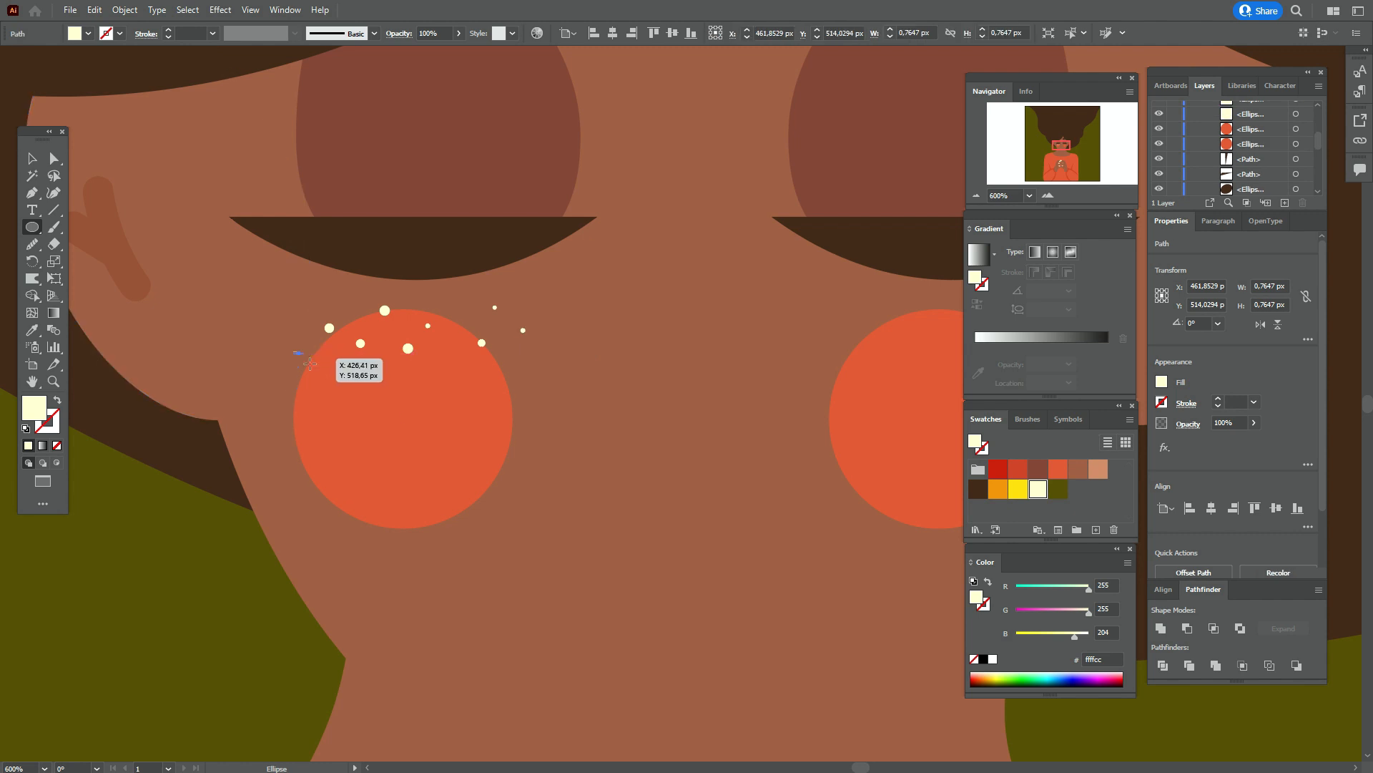
key("ctrl+z")
left_click_drag(297, 355, 299, 356)
- Duplicate the nine cream freckles onto the top of the right cheek and group the copies
left_click(32, 381)
left_click_drag(819, 413, 552, 448)
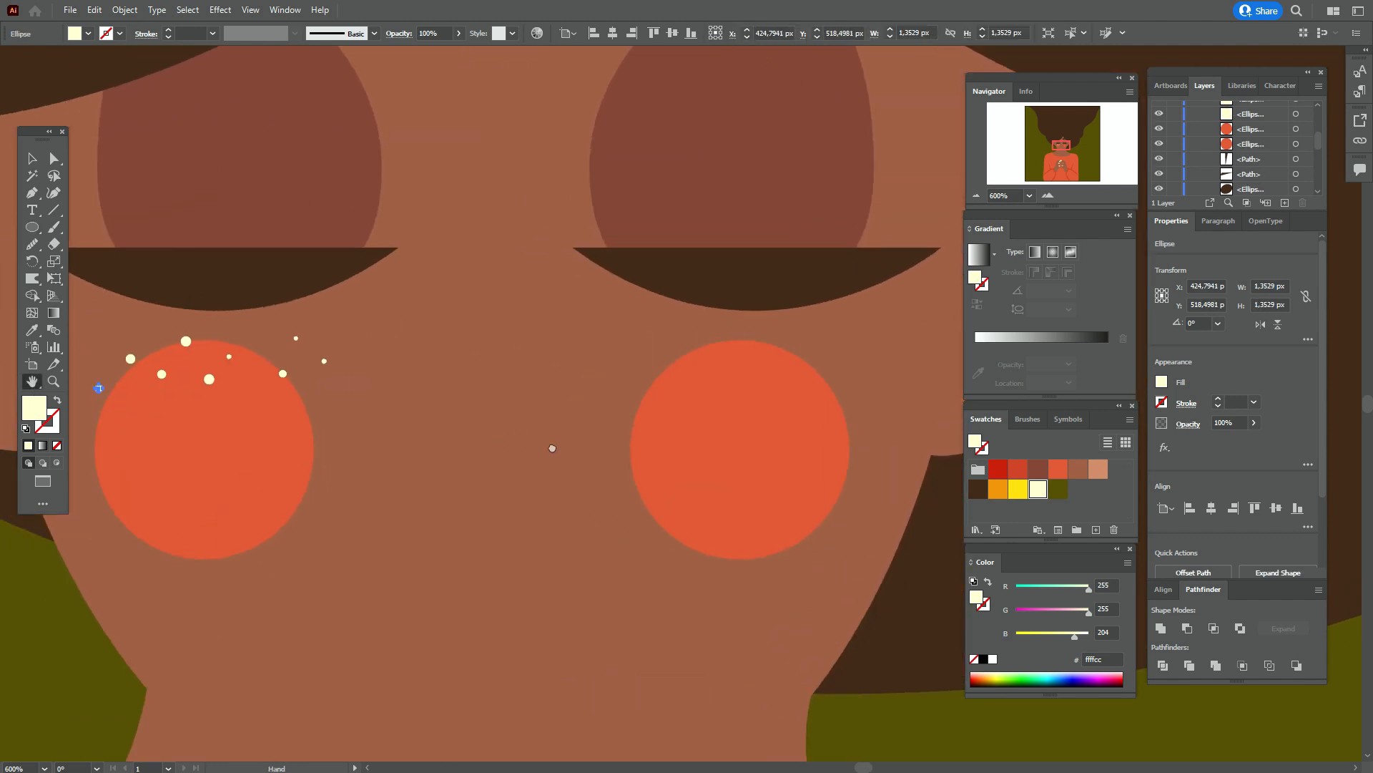
left_click_drag(204, 325, 218, 333)
left_click(32, 158)
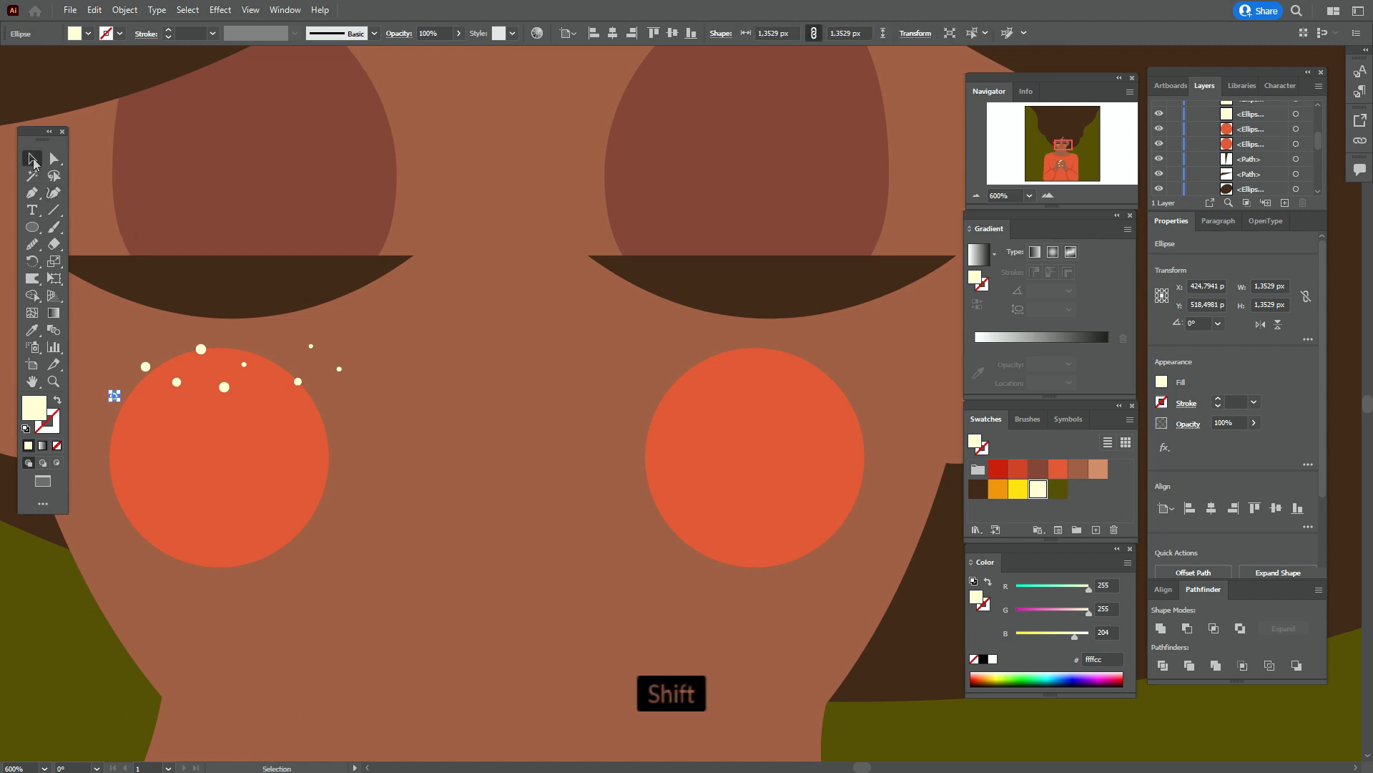
left_click(145, 365, "shift")
left_click(176, 381, "shift")
left_click(201, 350, "shift")
left_click(224, 386, "shift")
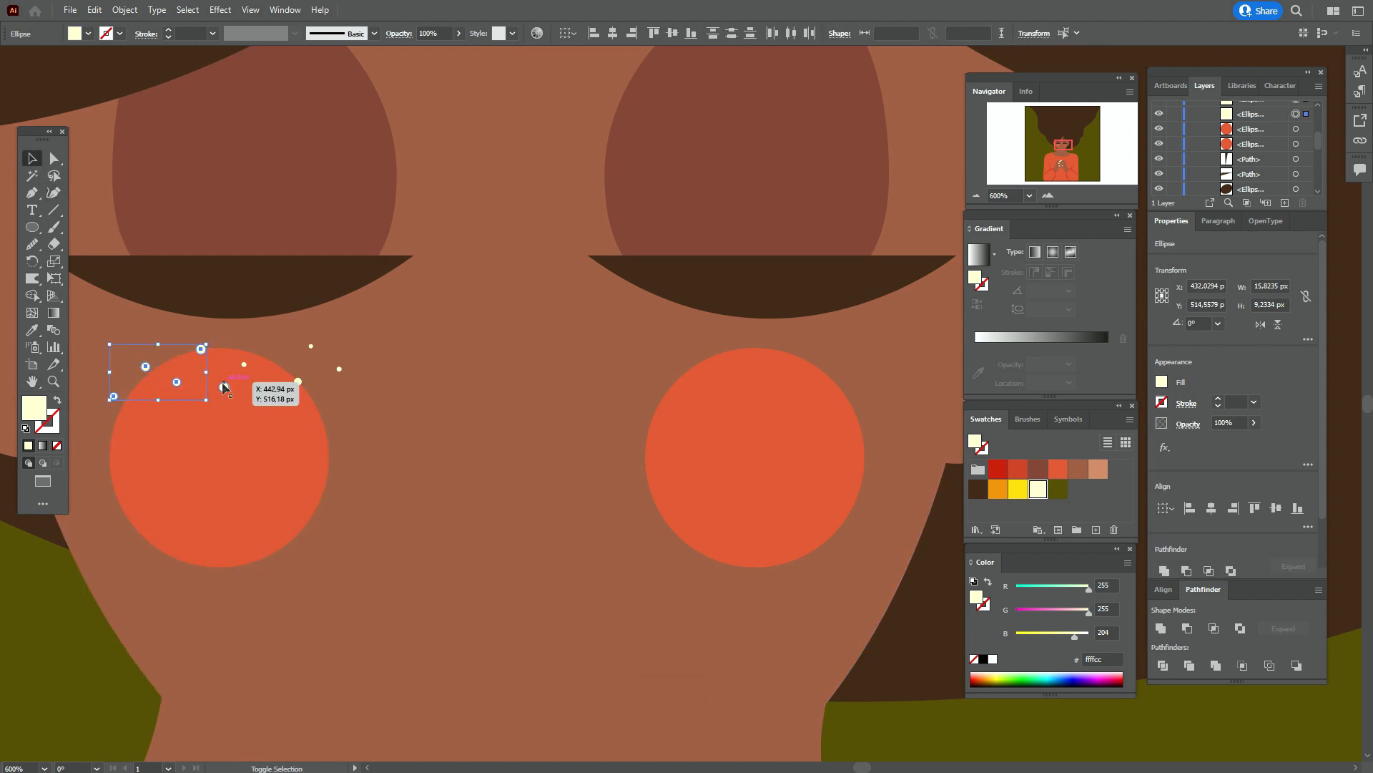
left_click(298, 382, "shift")
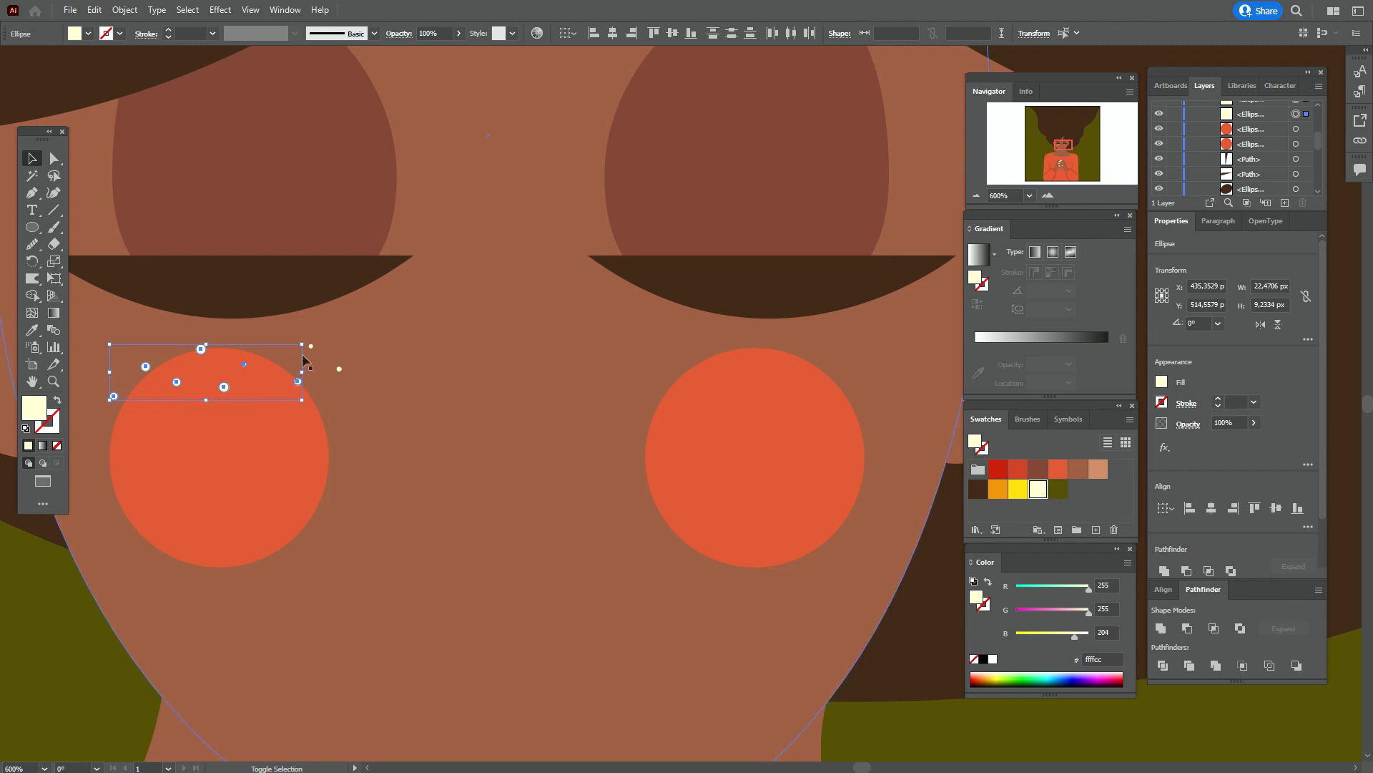
left_click(312, 346, "shift")
left_click(339, 369, "shift")
left_click_drag(298, 382, 859, 386)
right_click(871, 431)
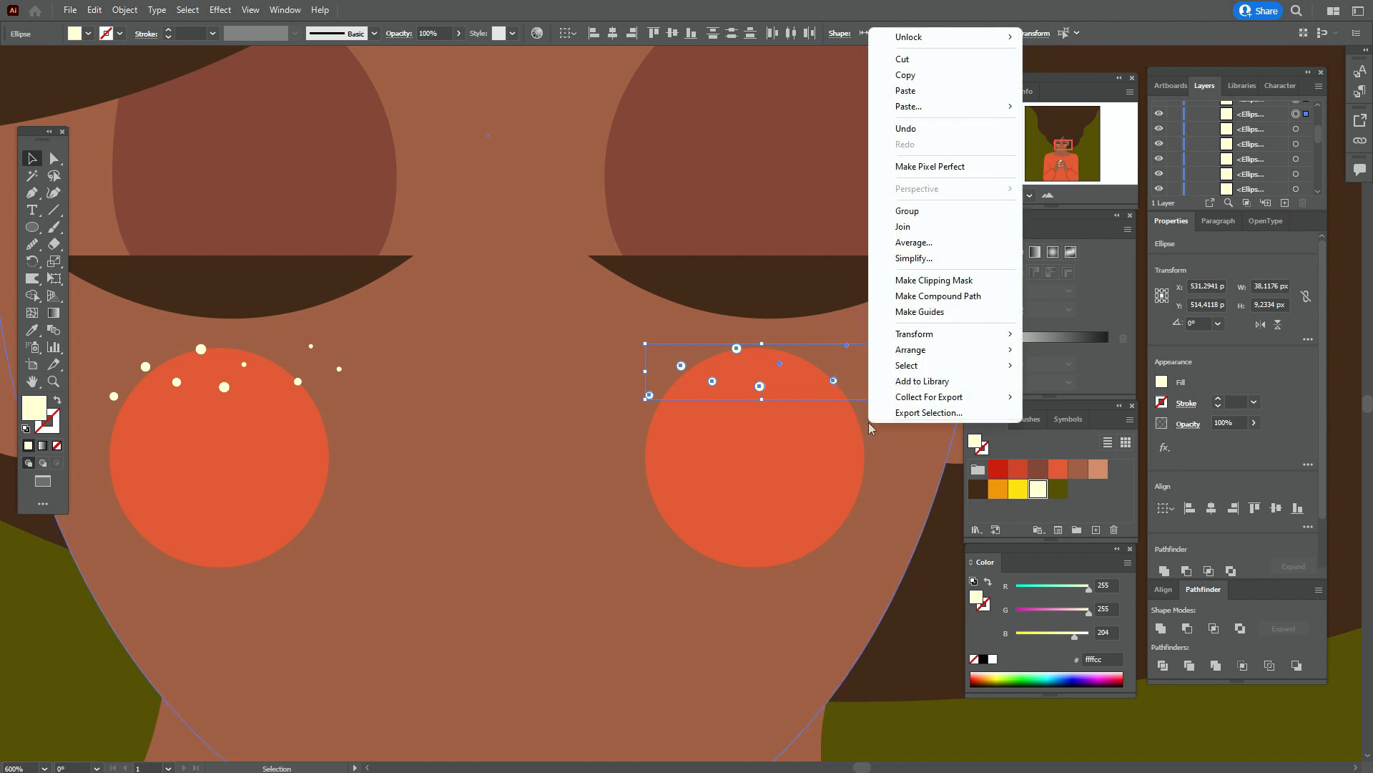
left_click(894, 216)
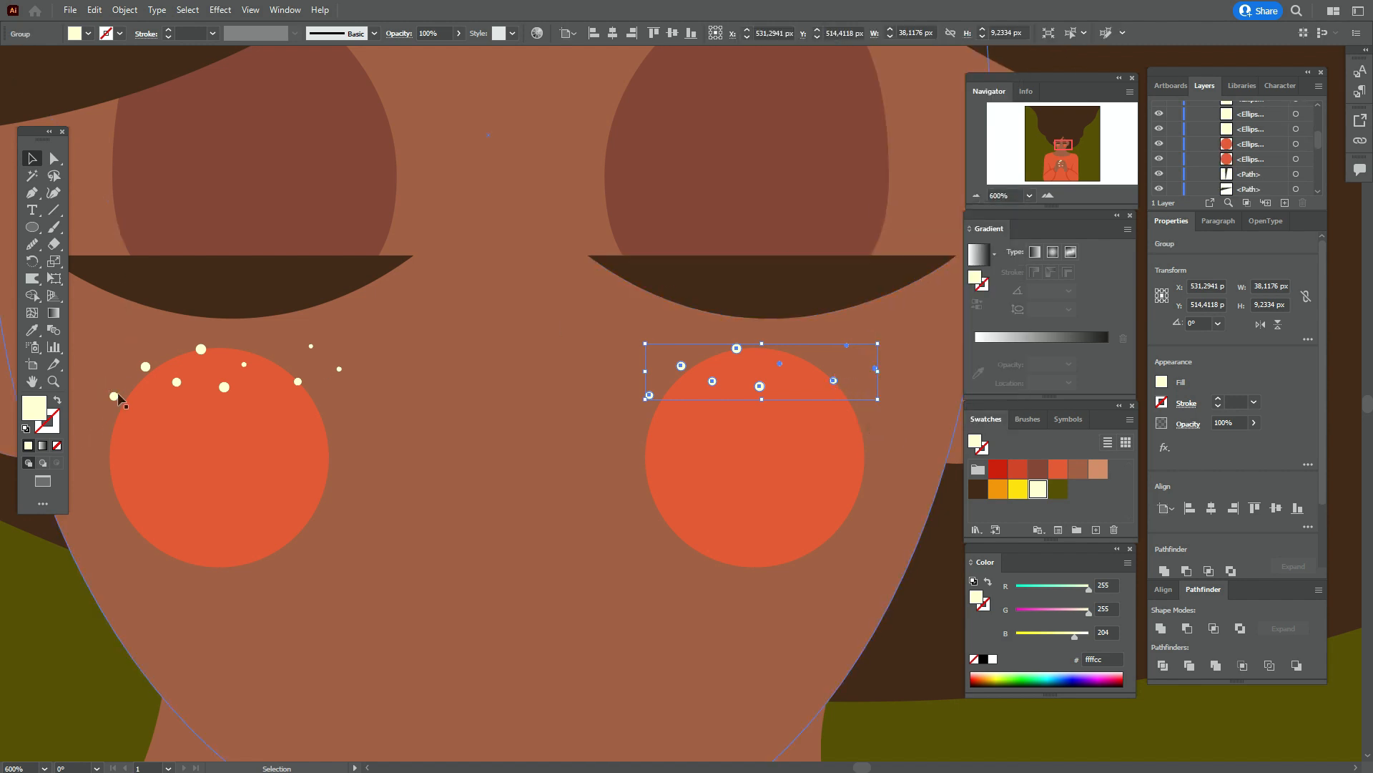
- Group the nine cream freckles on the left cheek
left_click(114, 396)
left_click(146, 366, "shift")
left_click(201, 349, "shift")
left_click(176, 381, "shift")
left_click(224, 387, "shift")
left_click(246, 364, "shift")
left_click(297, 381, "shift")
left_click(339, 368, "shift")
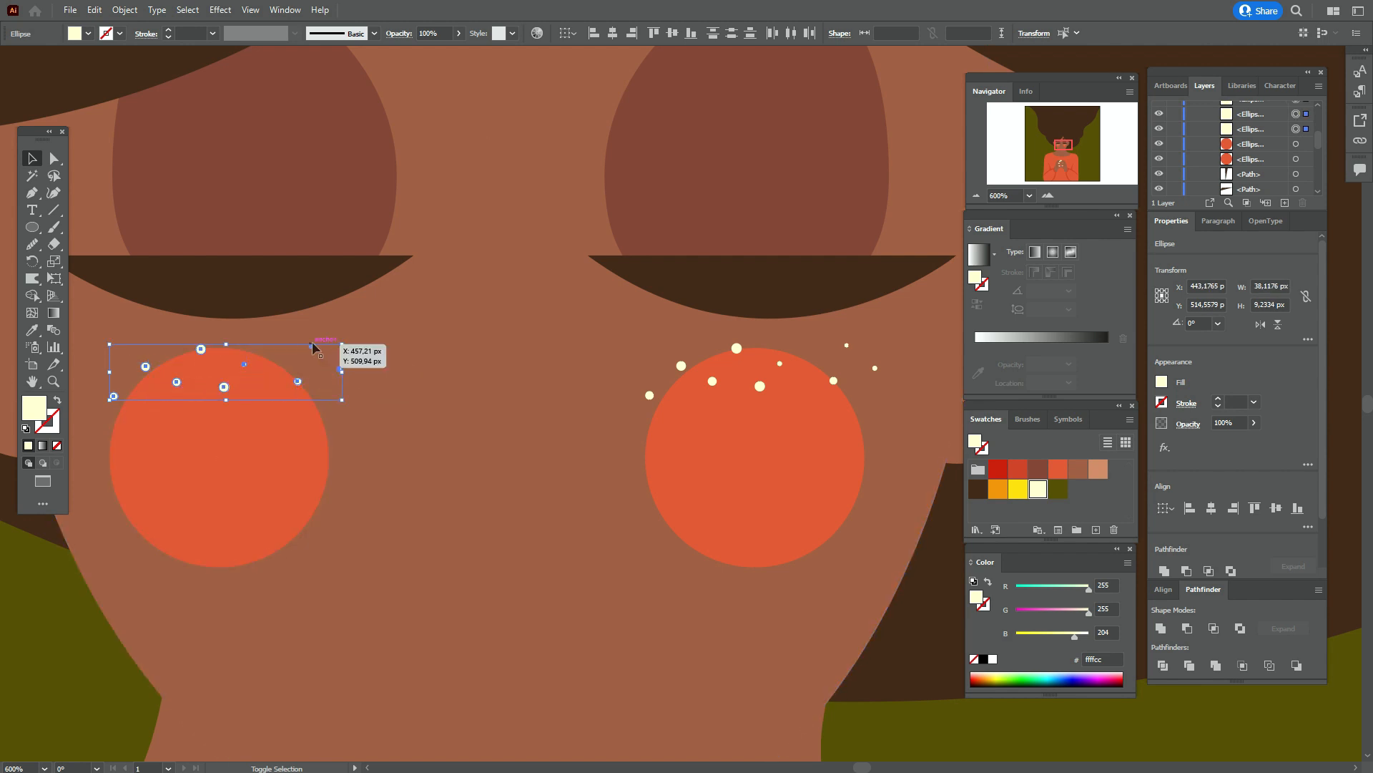
right_click(320, 357)
left_click(362, 525)
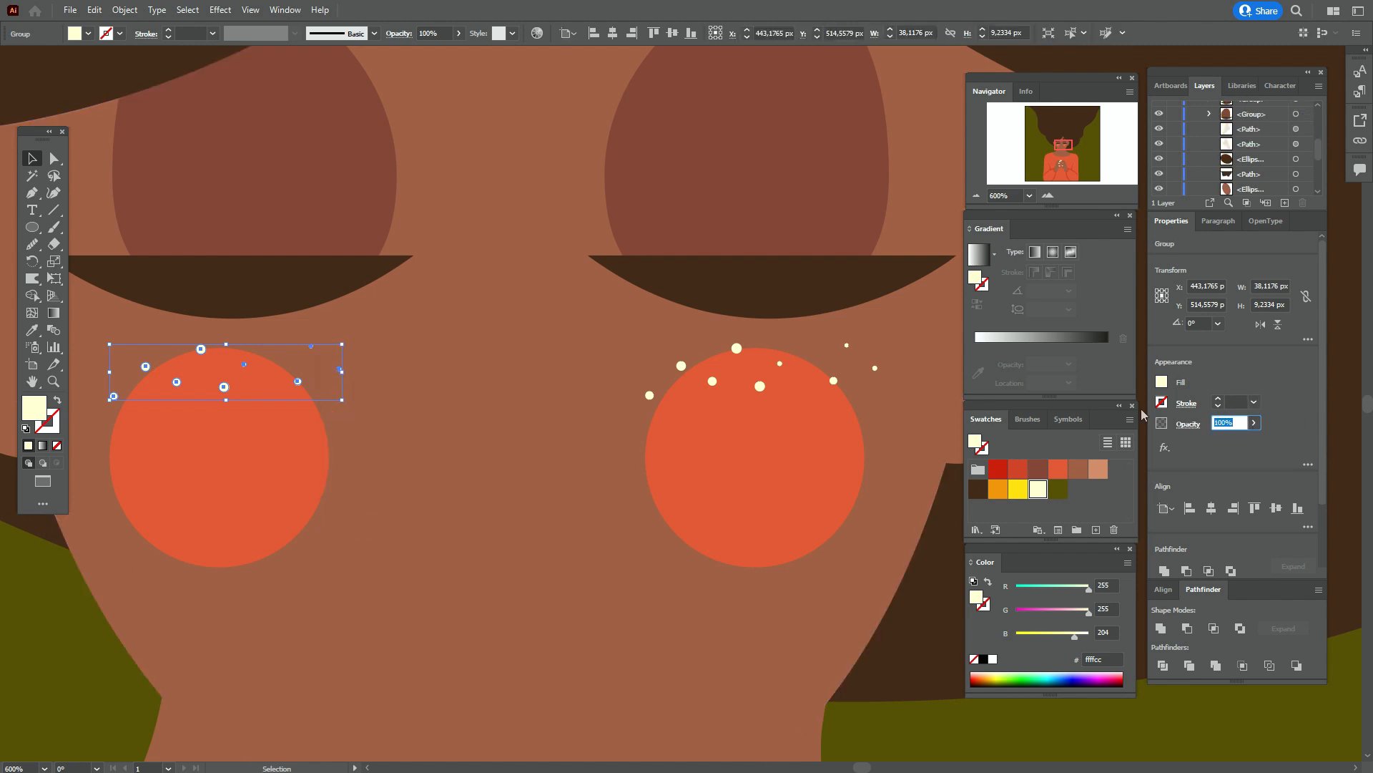
- Set the opacity of both freckle groups to 30%
type("30")
key("Return")
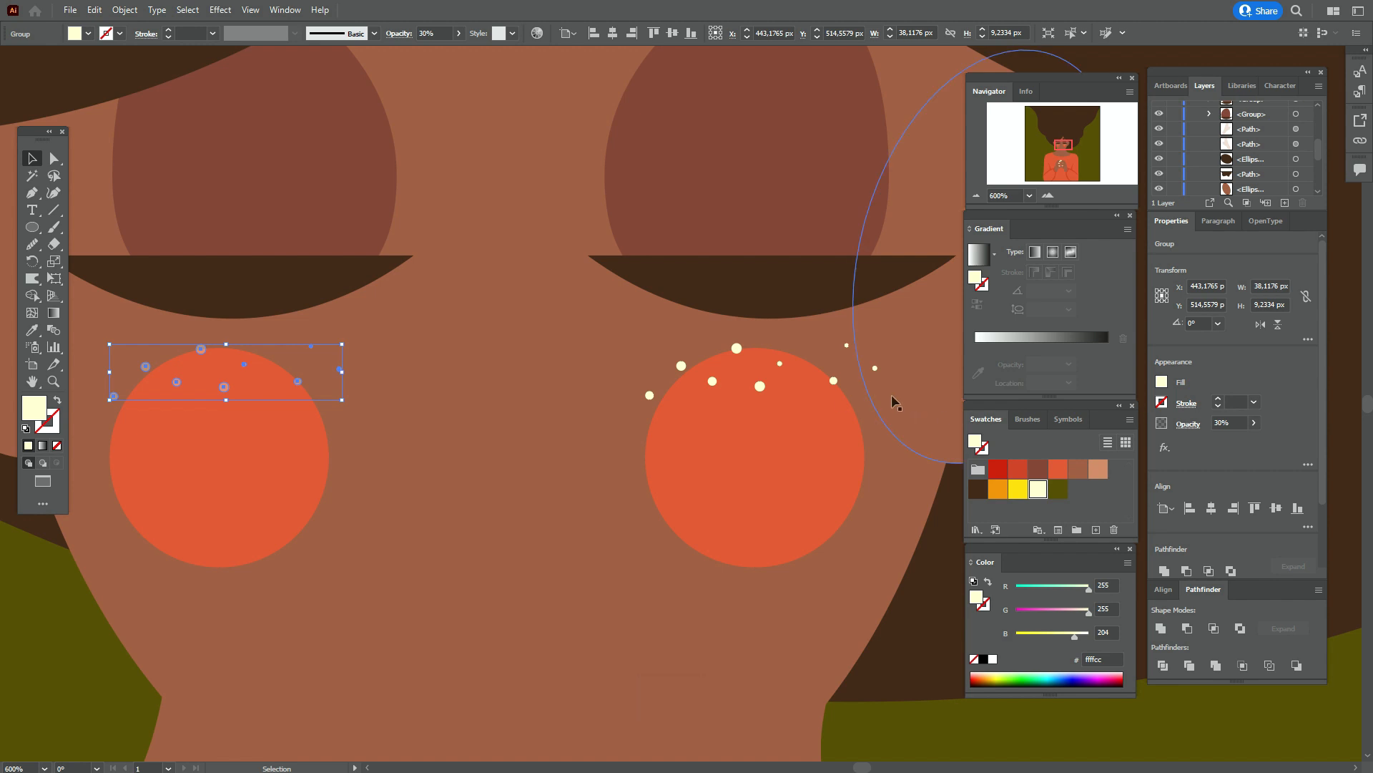
left_click(834, 380)
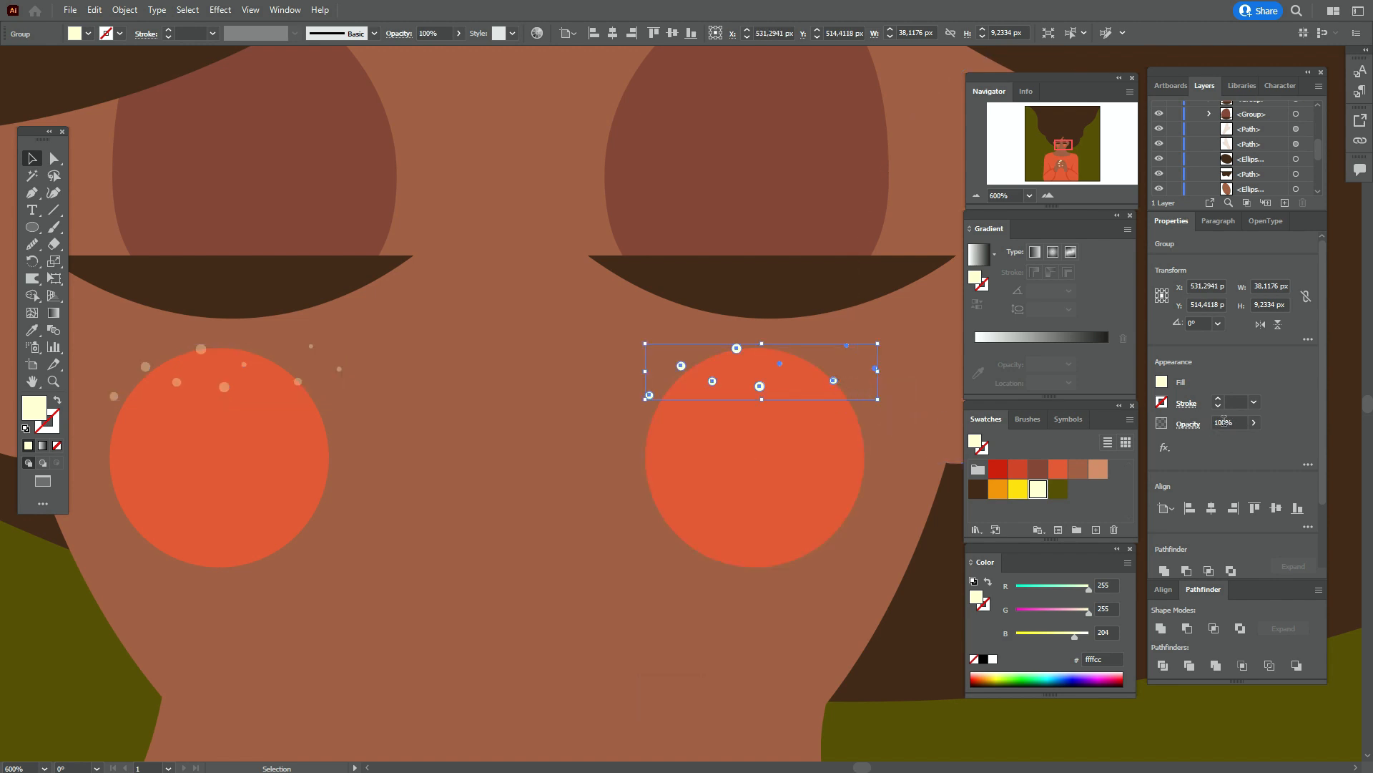
type("30")
key("BackSpace")
type("0")
key("Return")
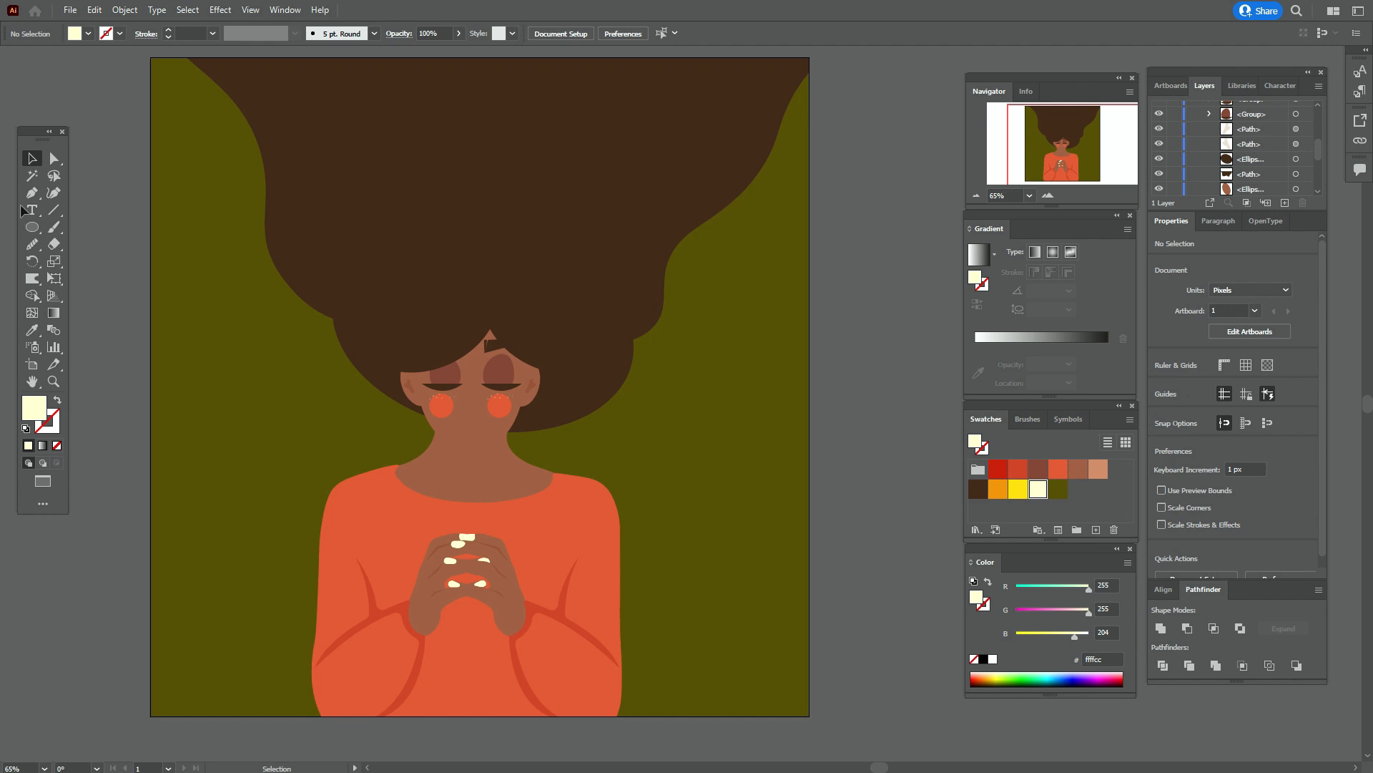
- Draw a thin curved cream highlight about 83 × 120 px along the hair's lower-left edge with the Pen tool
left_click(31, 192)
left_click(342, 315)
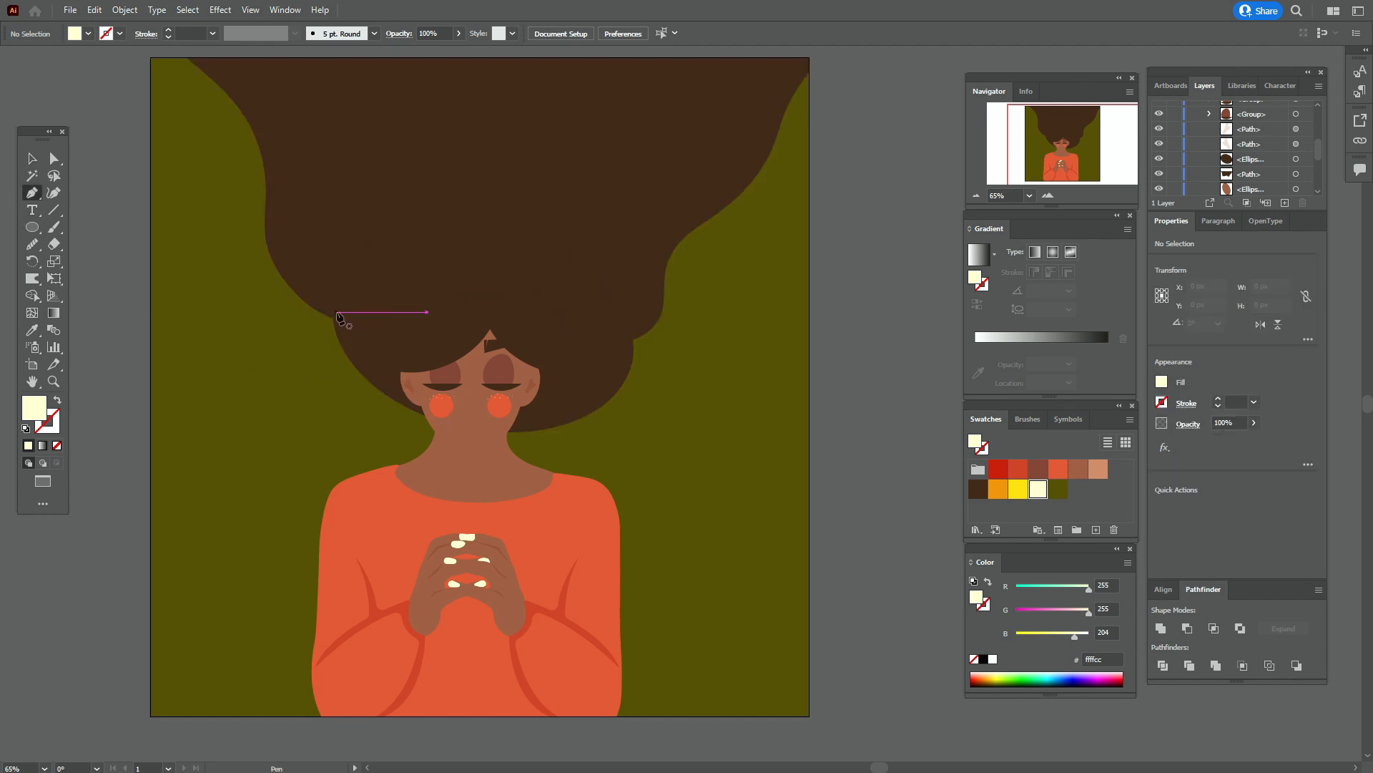
left_click_drag(397, 393, 445, 418)
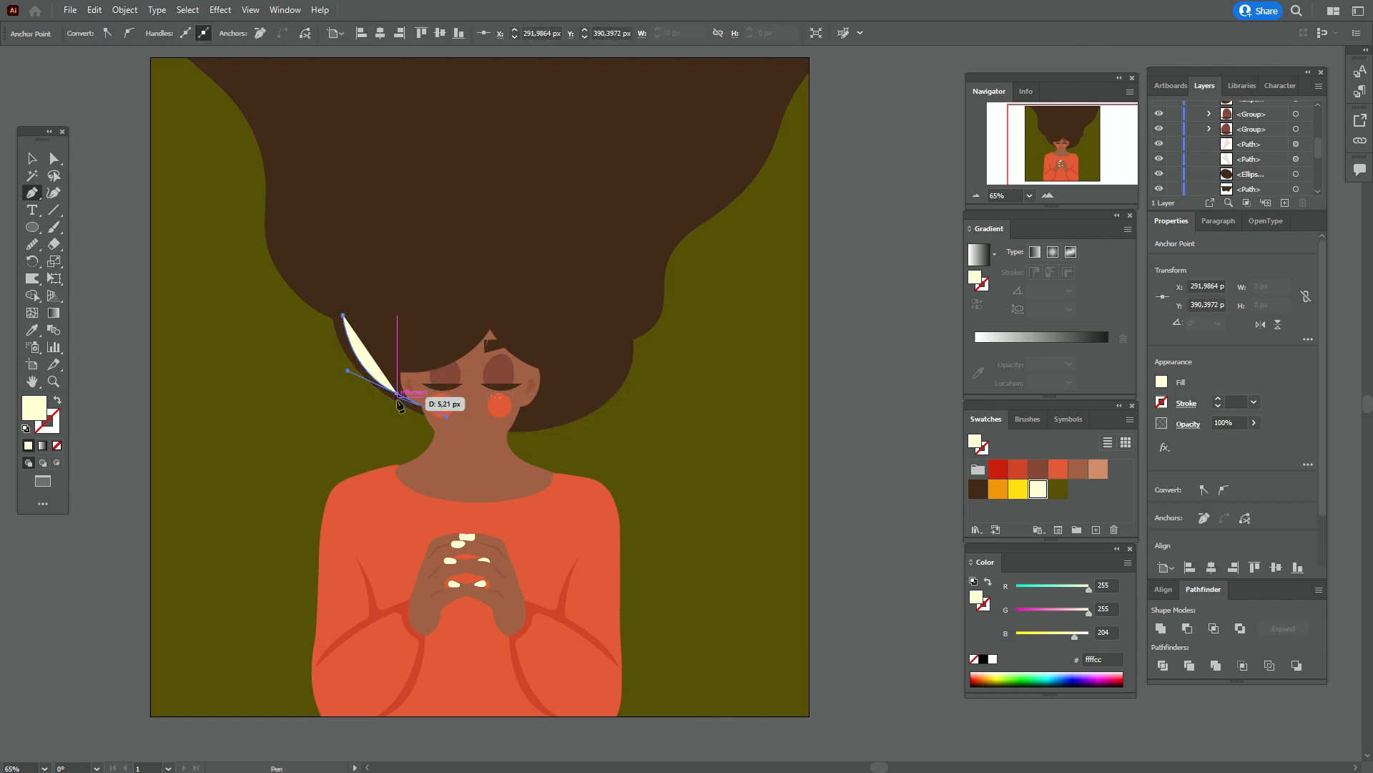
left_click(343, 315)
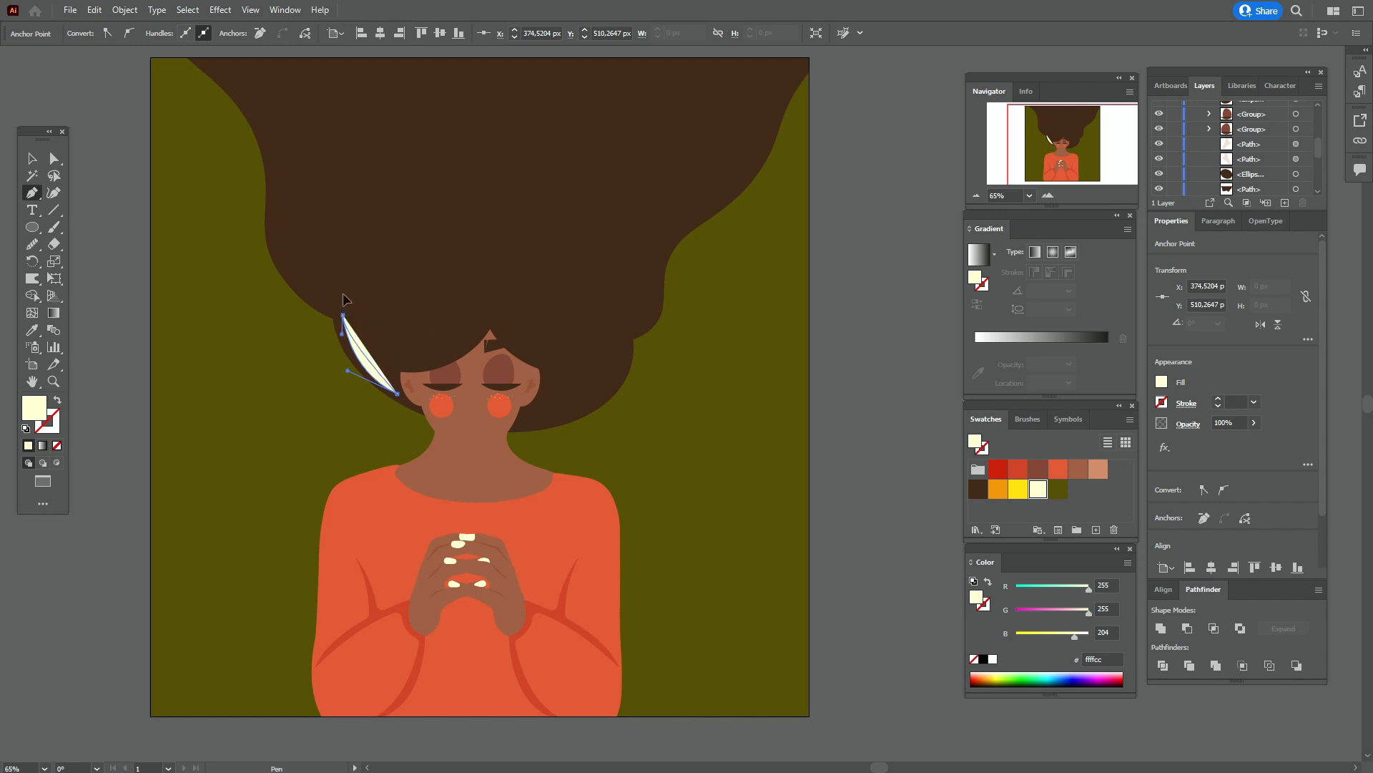
left_click_drag(336, 278, 335, 280)
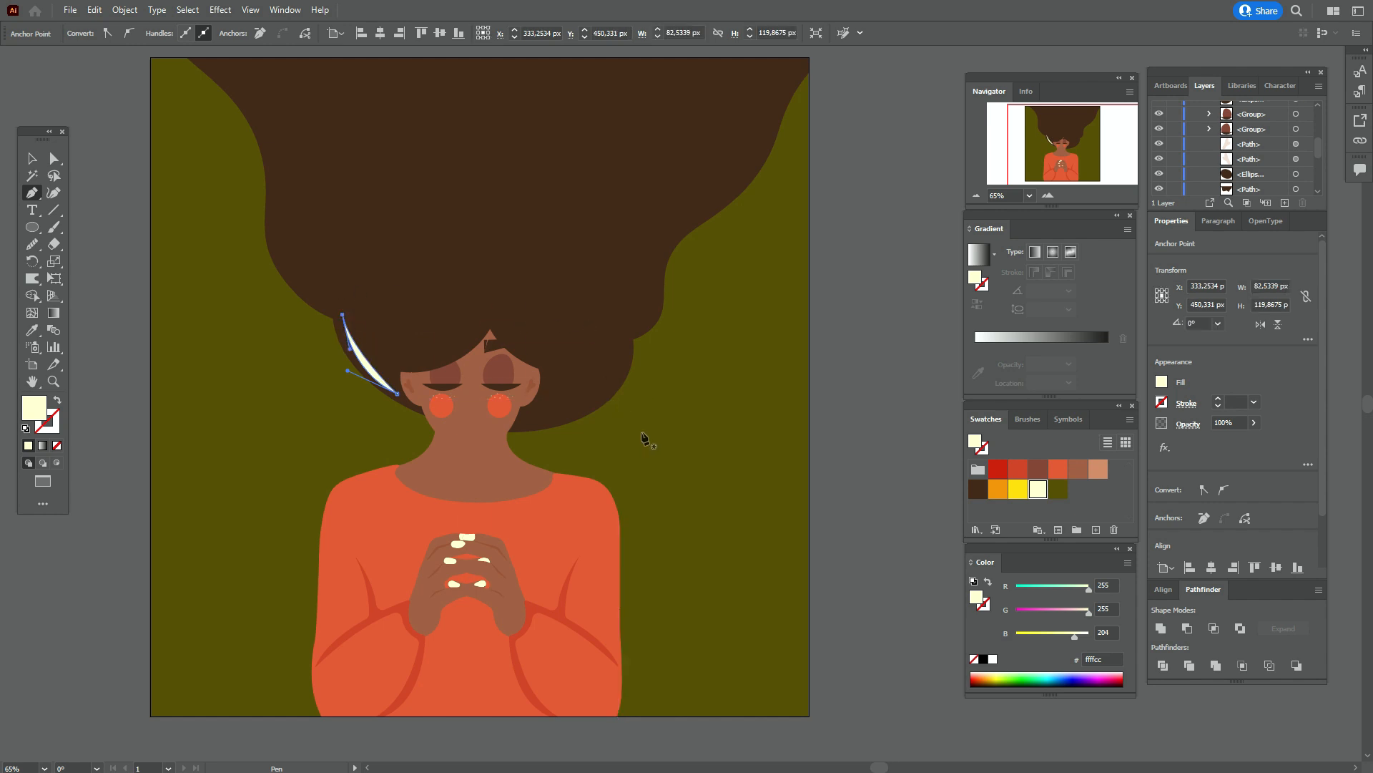
- Draw a tapered curved cream highlight along the hair's lower-right edge, beside the face
left_click(531, 420)
left_click_drag(625, 344, 629, 273)
left_click(531, 420)
left_click_drag(454, 435, 455, 434)
- Draw a long S-shaped cream highlight about 193 × 343 px along the hair's upper-right edge
left_click(774, 90)
left_click_drag(707, 194, 789, 159)
left_click(650, 316)
mouse_move(773, 88)
left_mouse_down()
mouse_move(771, 50)
mouse_move(797, 87)
left_mouse_up()
key("a")
left_click(150, 113)
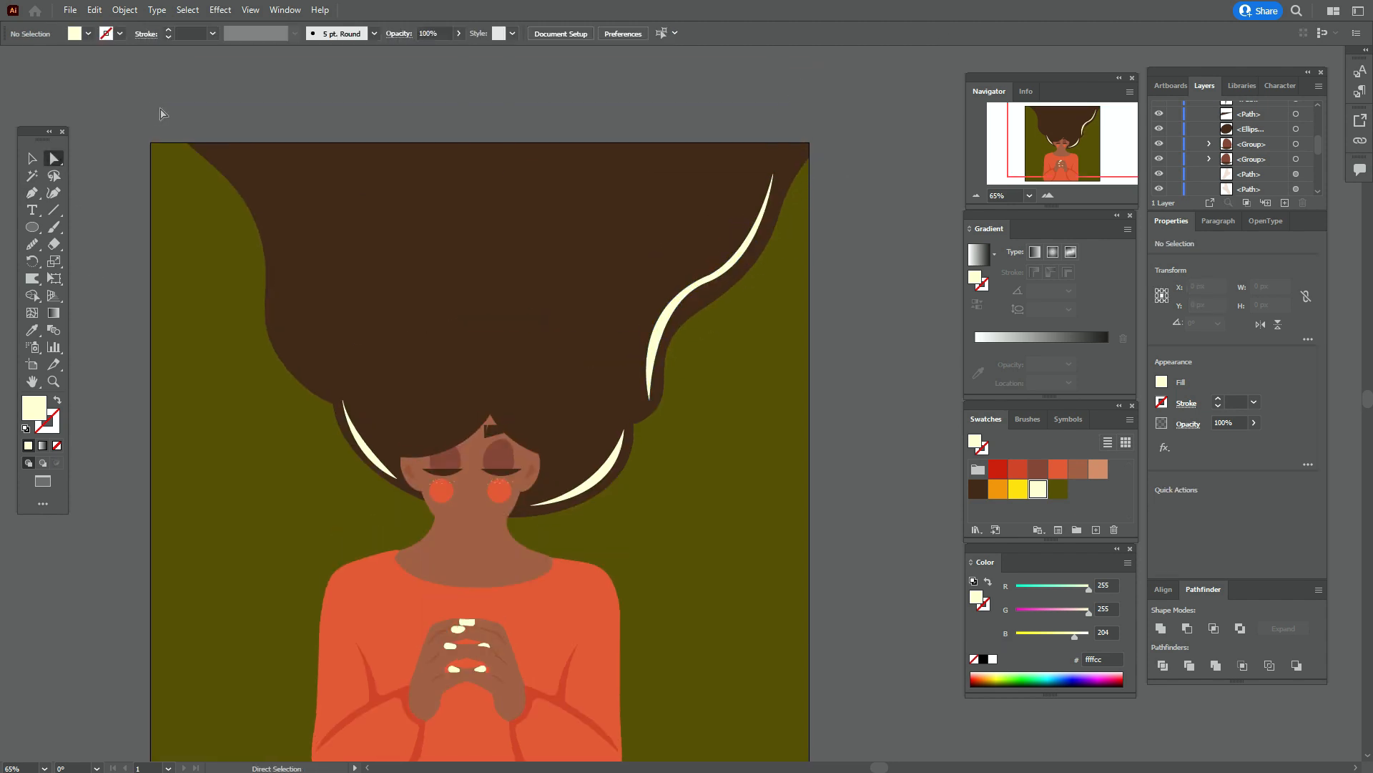
- Smooth the outline of the long S-shaped hair highlight with the Smooth tool
left_click(31, 158)
left_click(653, 333)
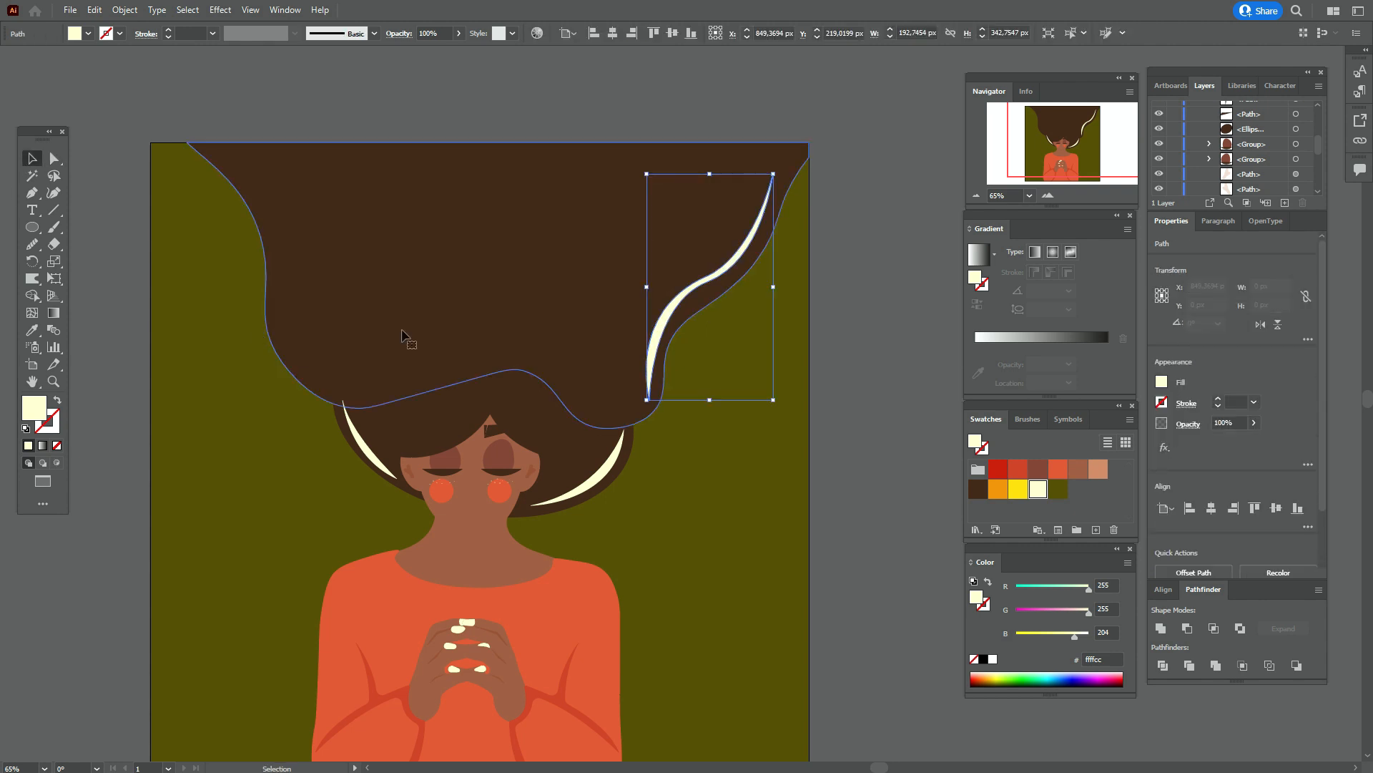
left_click(32, 245)
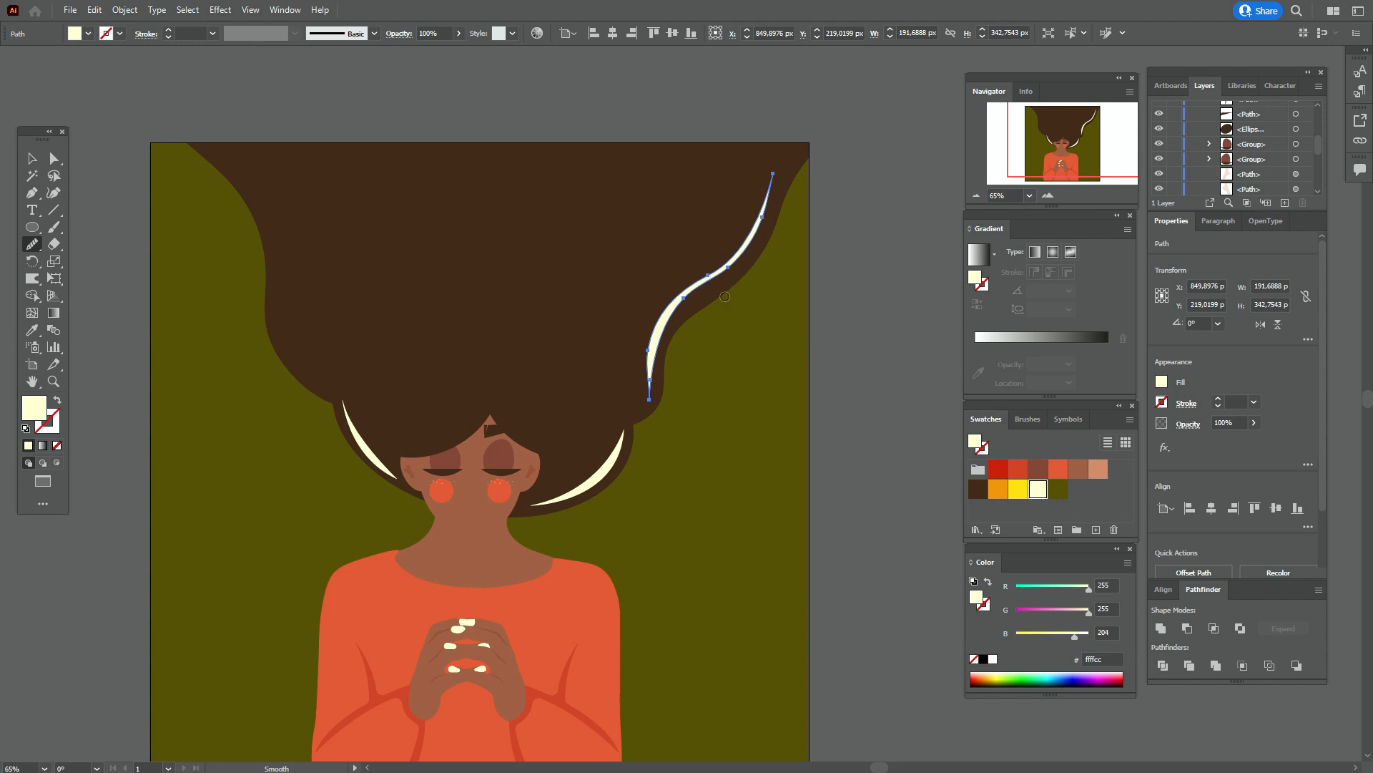
left_click(31, 175)
left_click(32, 158)
left_click(133, 126)
- Draw three small cream circles of decreasing size, about 7, 4 and 3 px, in the hair's upper-left corner
left_click(32, 381)
mouse_move(388, 470)
left_mouse_down()
mouse_move(371, 453)
mouse_move(371, 479)
left_mouse_up()
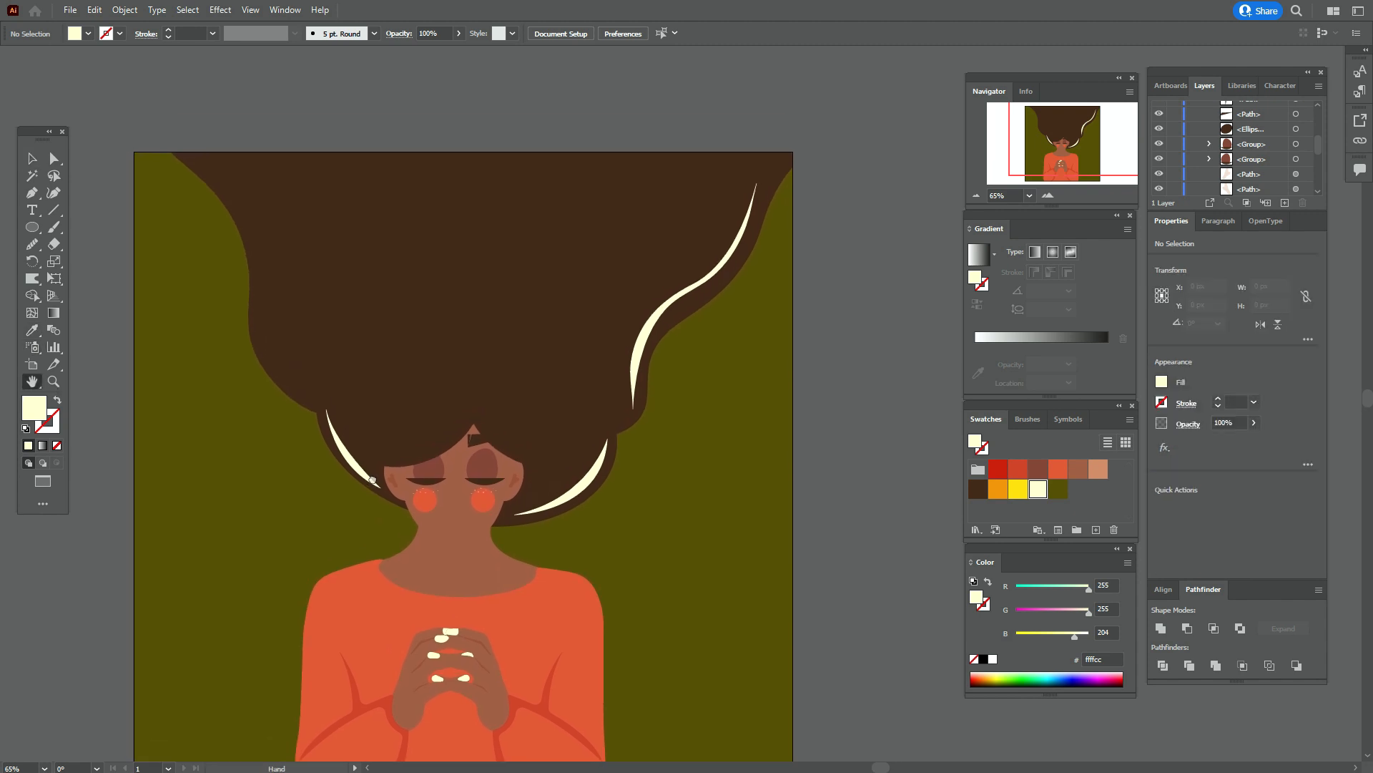
key("z")
left_click(174, 140)
key("l")
left_click_drag(254, 193, 264, 203)
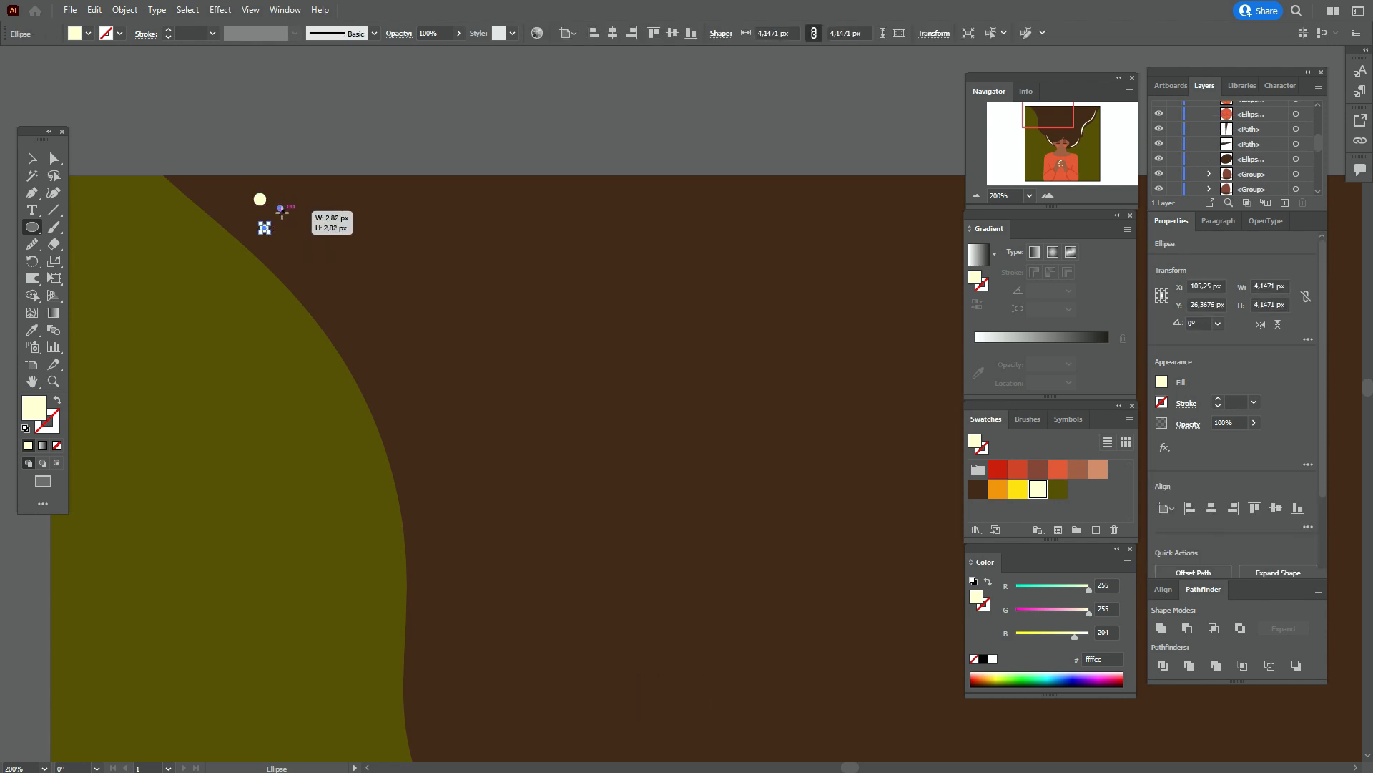
left_click_drag(278, 206, 283, 210)
- Group the three cream dots in the hair's upper-left corner
left_click(32, 159)
left_click_drag(235, 147, 274, 208)
left_click(261, 197)
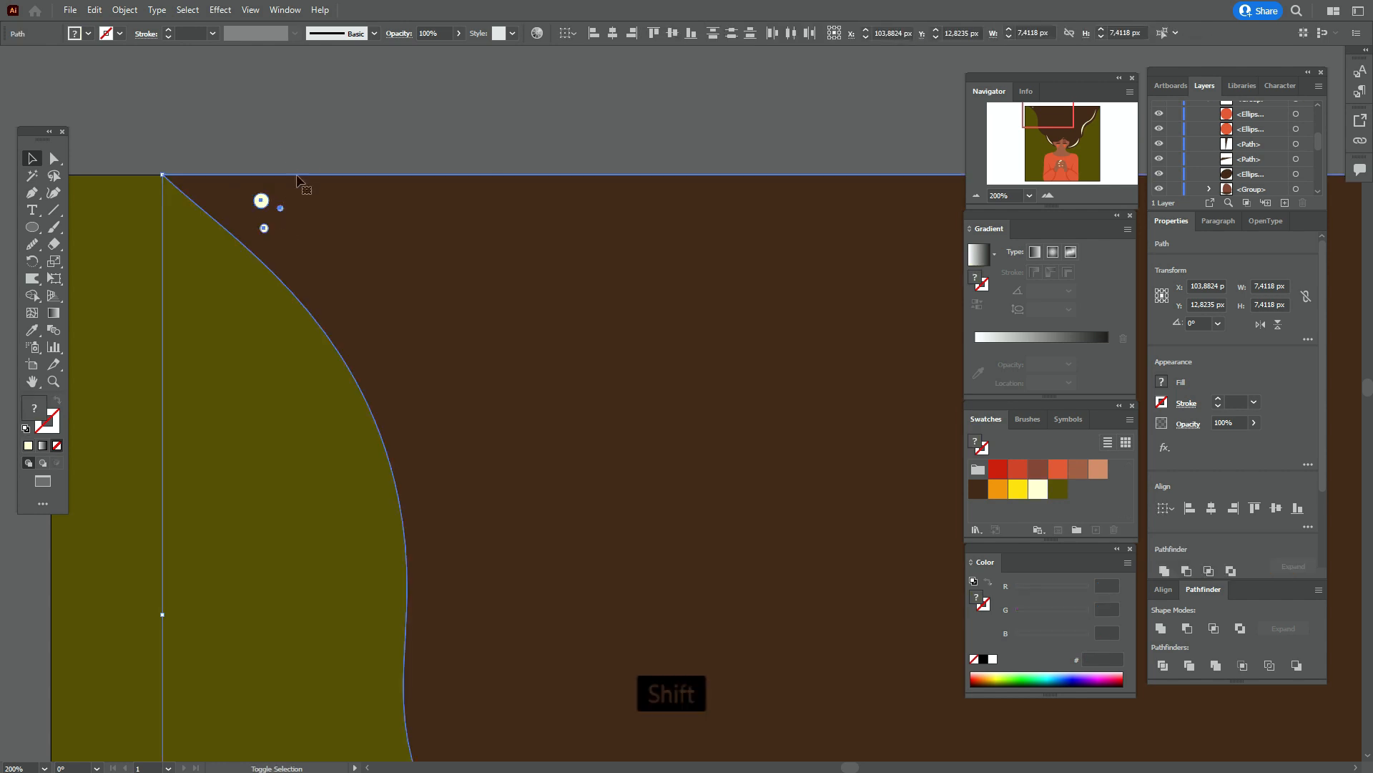
left_click(264, 229, "shift")
right_click(321, 215)
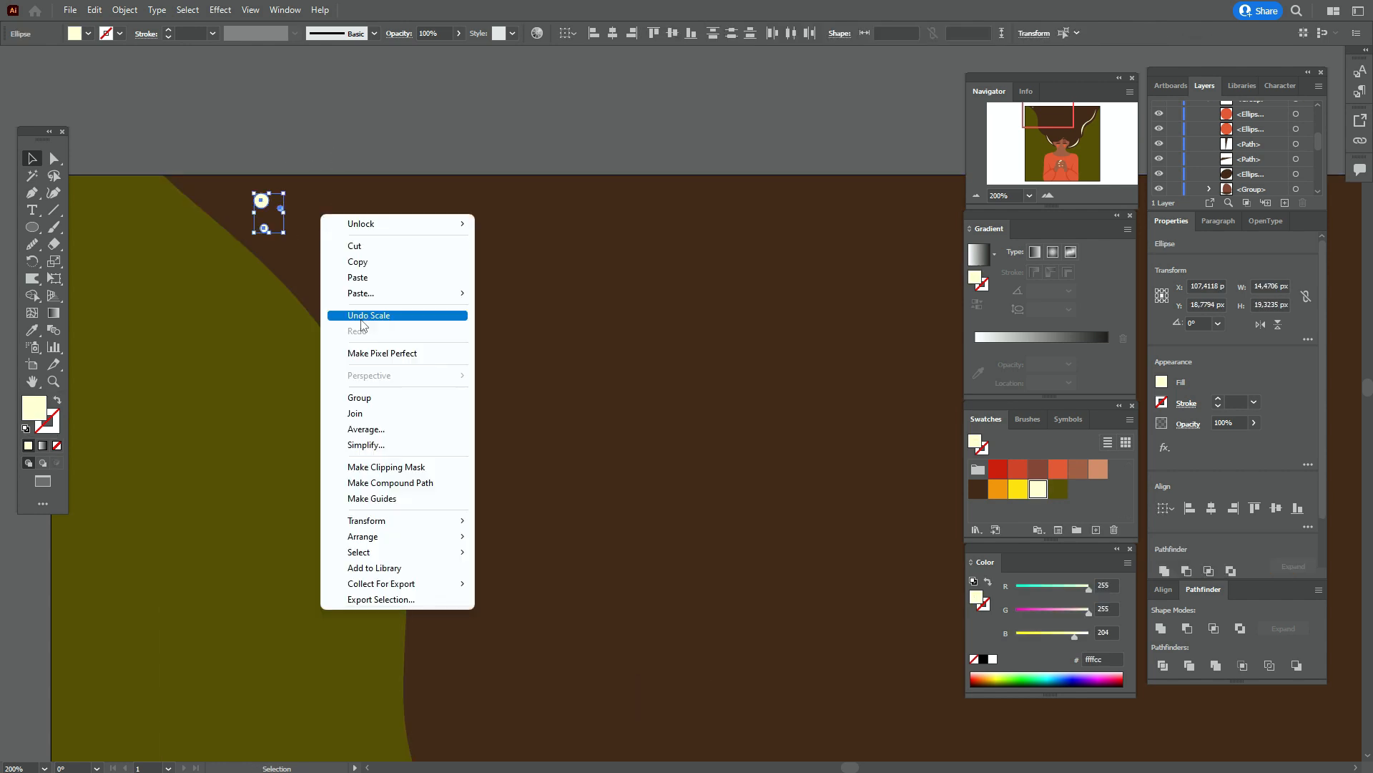
left_click(361, 398)
key("ctrl+0")
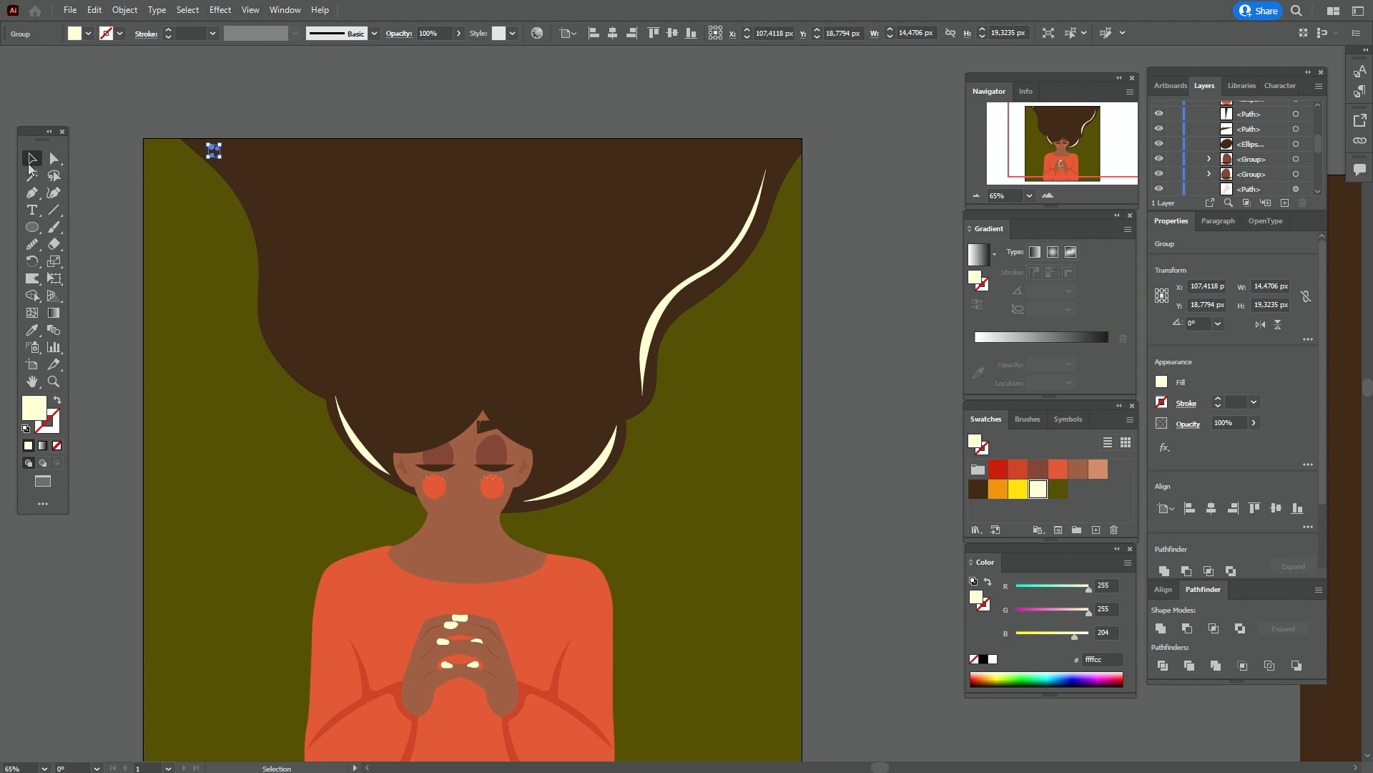
- Copy the dot group to the hair above the forehead, beside the lower-right highlight and into the hair's upper-right corner
left_click_drag(214, 151, 557, 469)
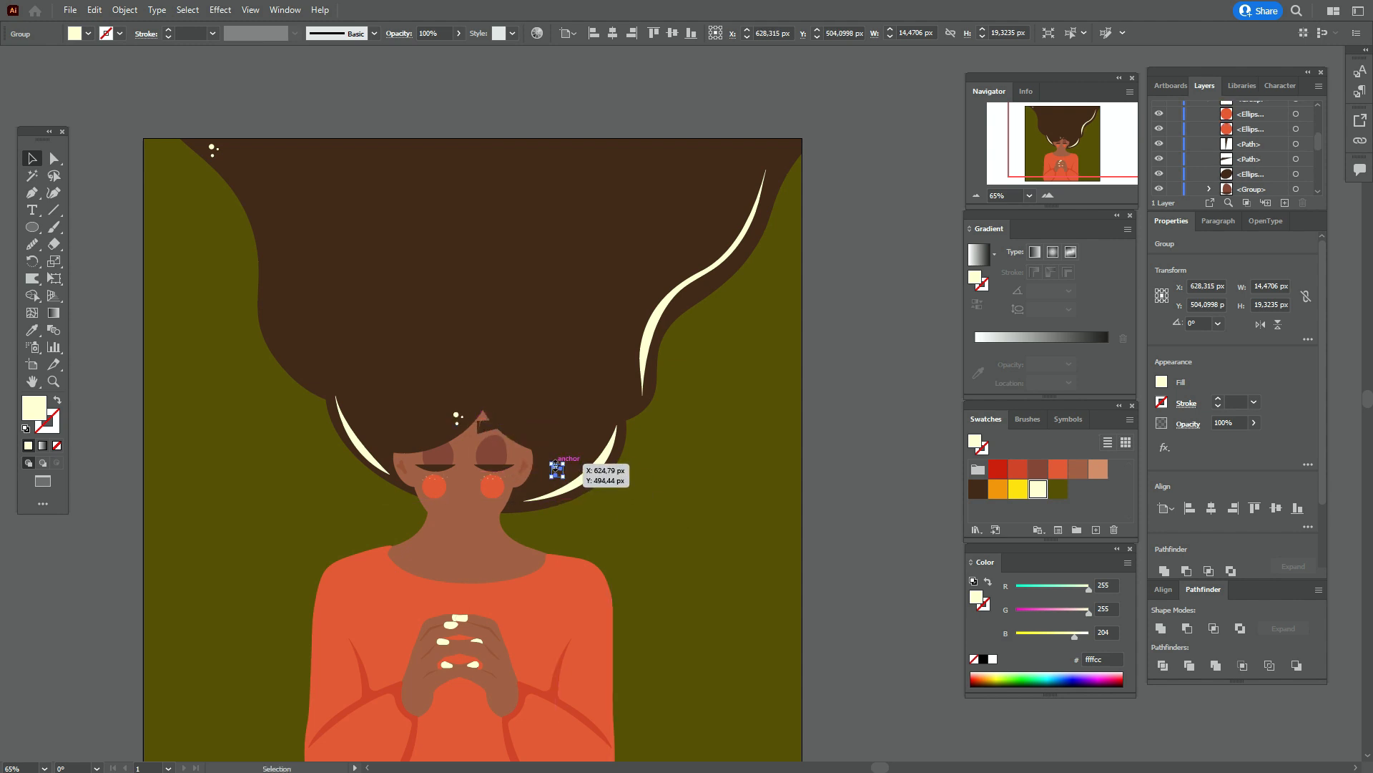
key("alt")
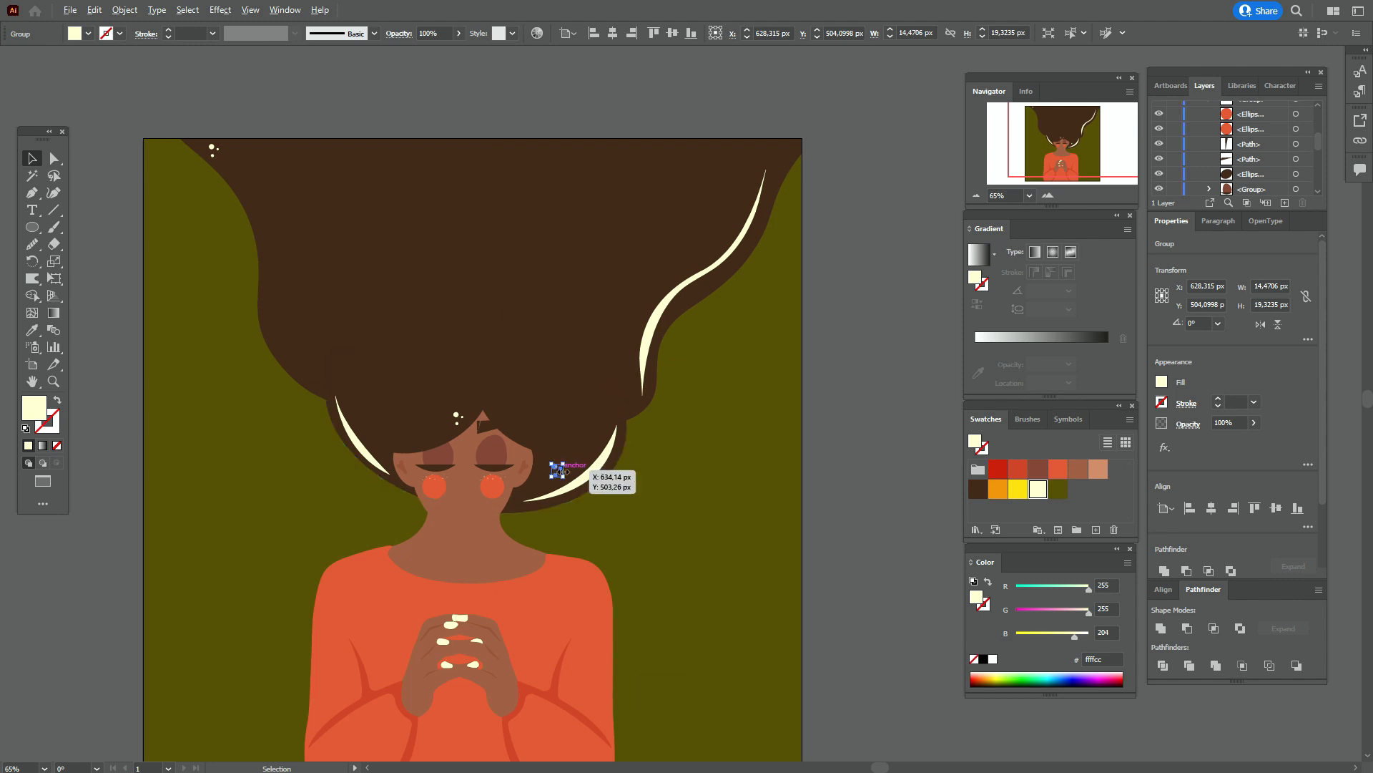
left_click_drag(557, 468, 752, 164)
left_click(753, 114)
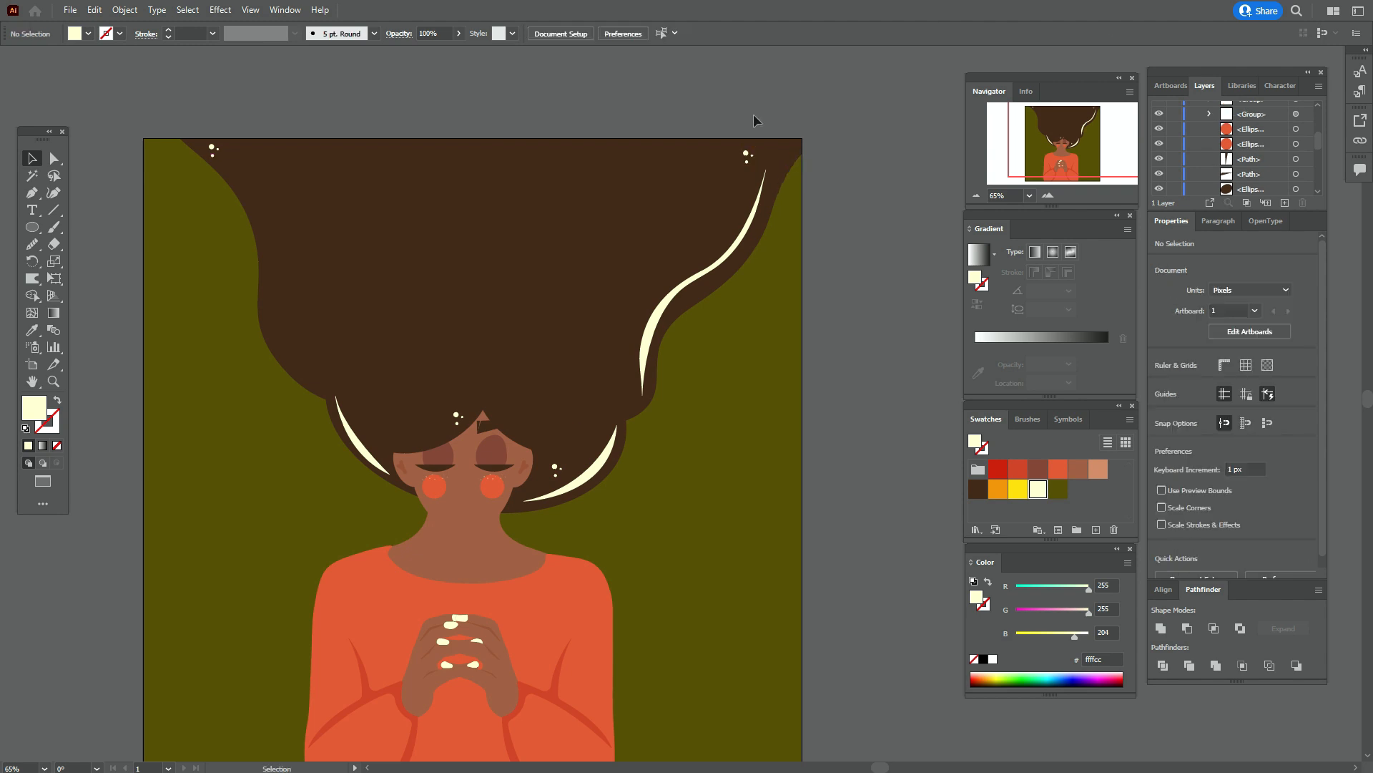
left_click(32, 381)
left_click_drag(593, 512, 556, 407)
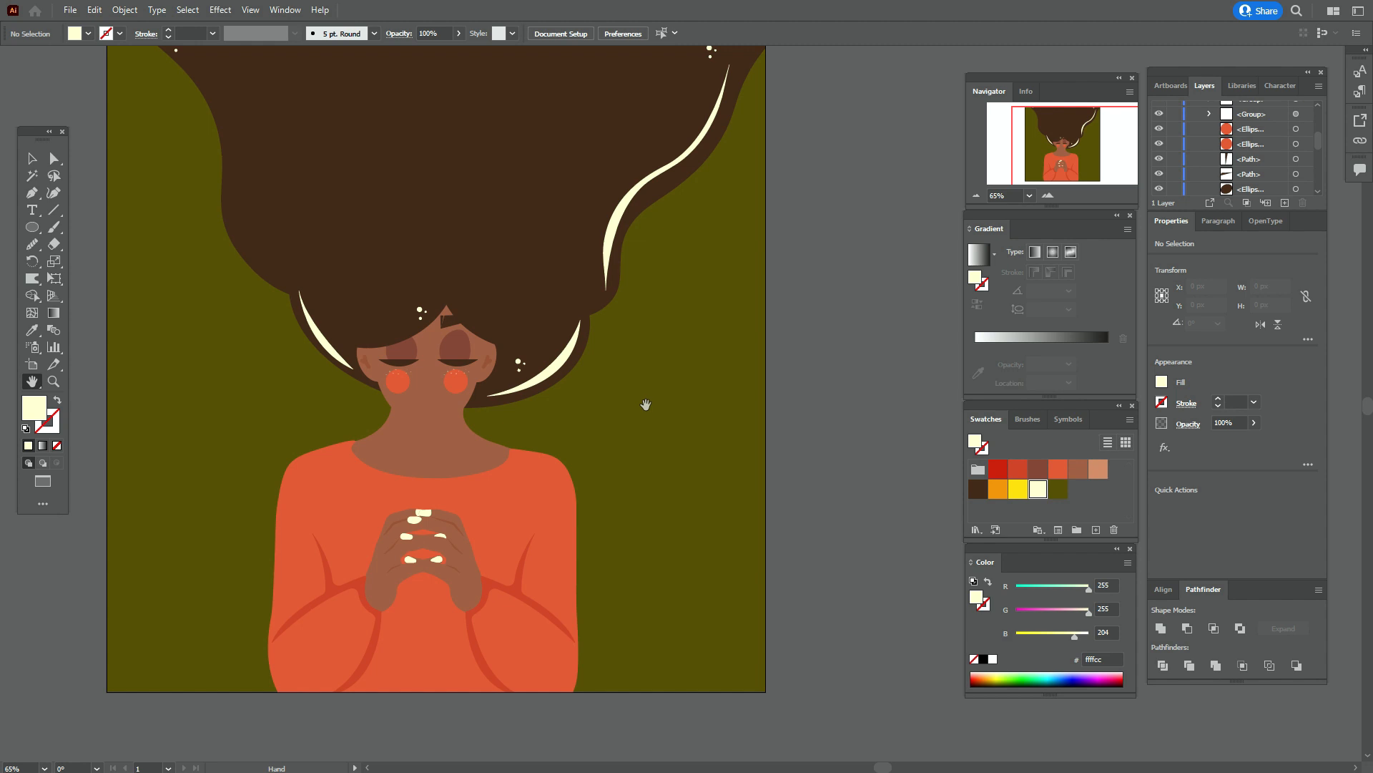
left_click_drag(645, 404, 660, 476)
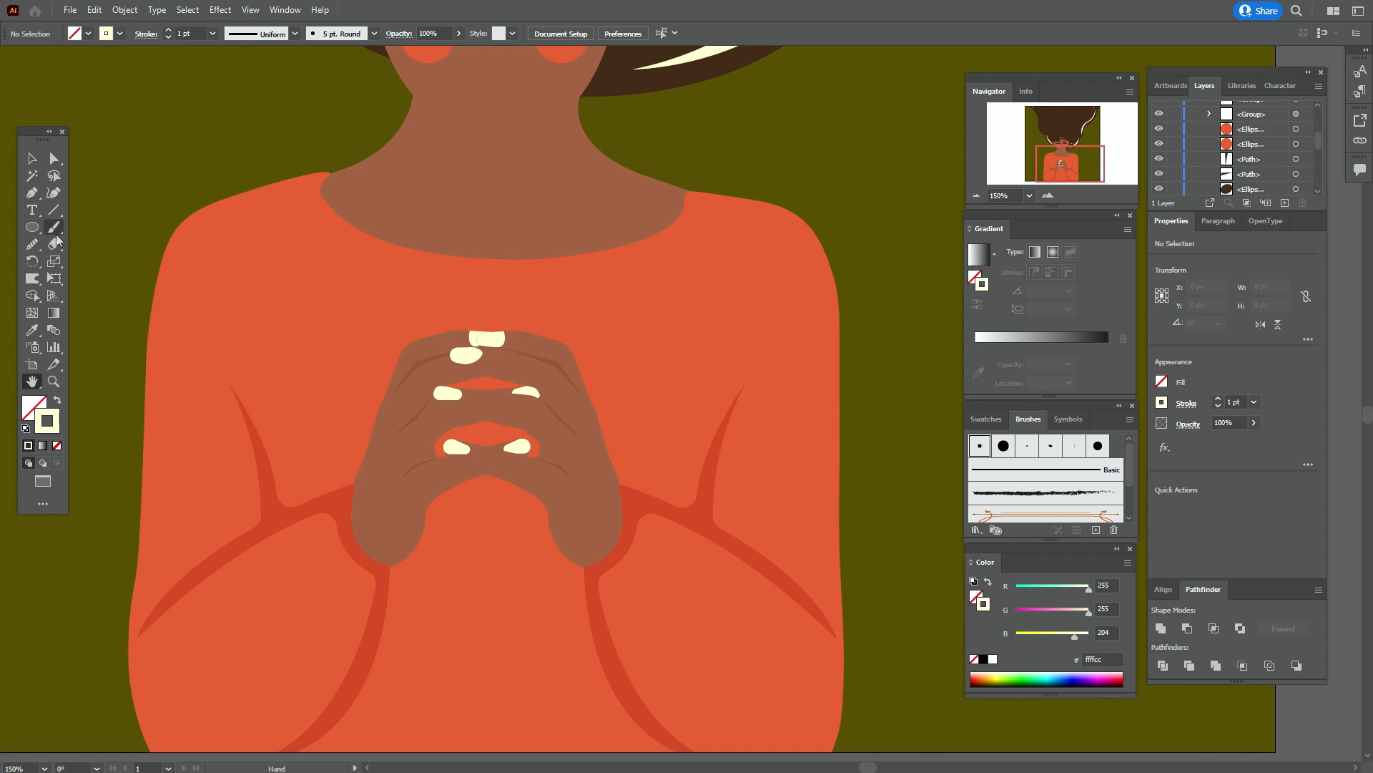
- Paint a curved cream line along the shirt's neckline from shoulder to shoulder with the Paintbrush tool
left_click(55, 229)
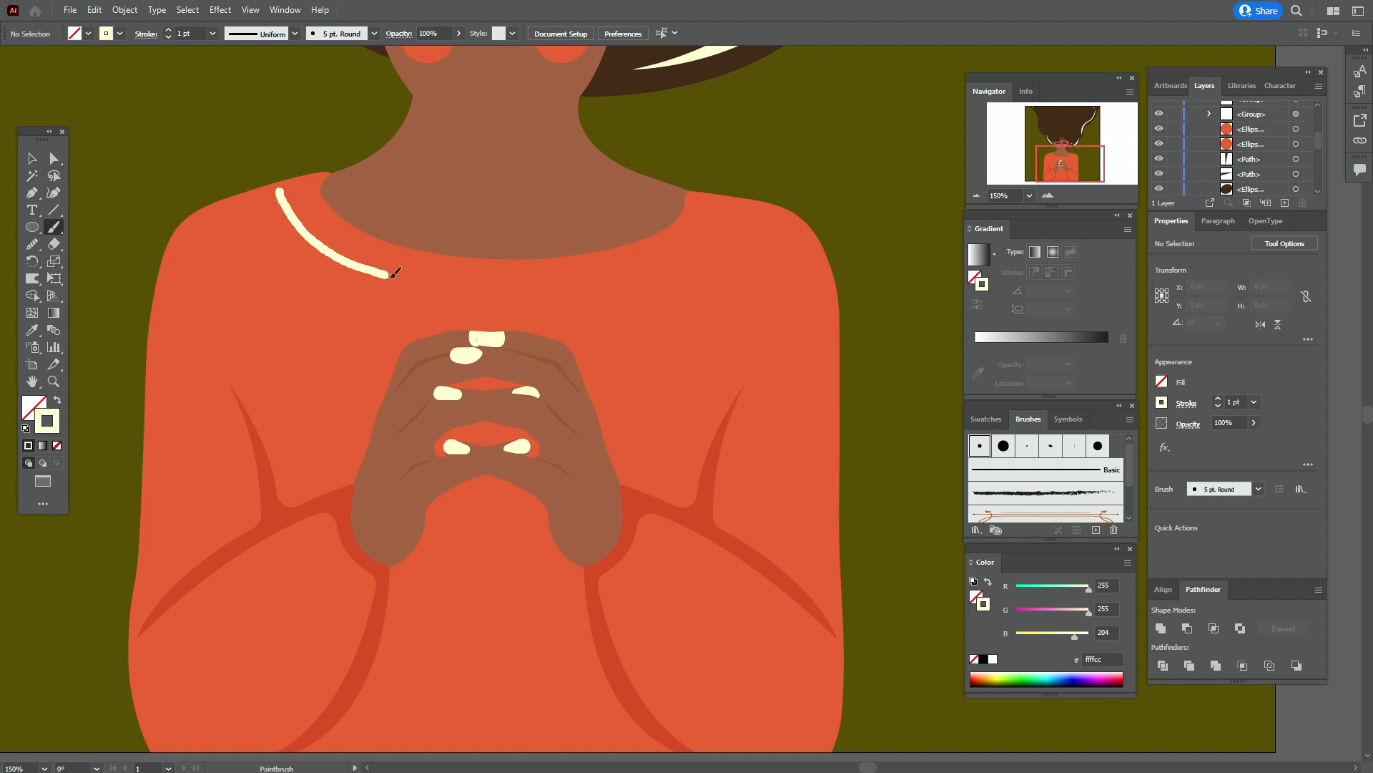
left_click_drag(488, 287, 608, 277)
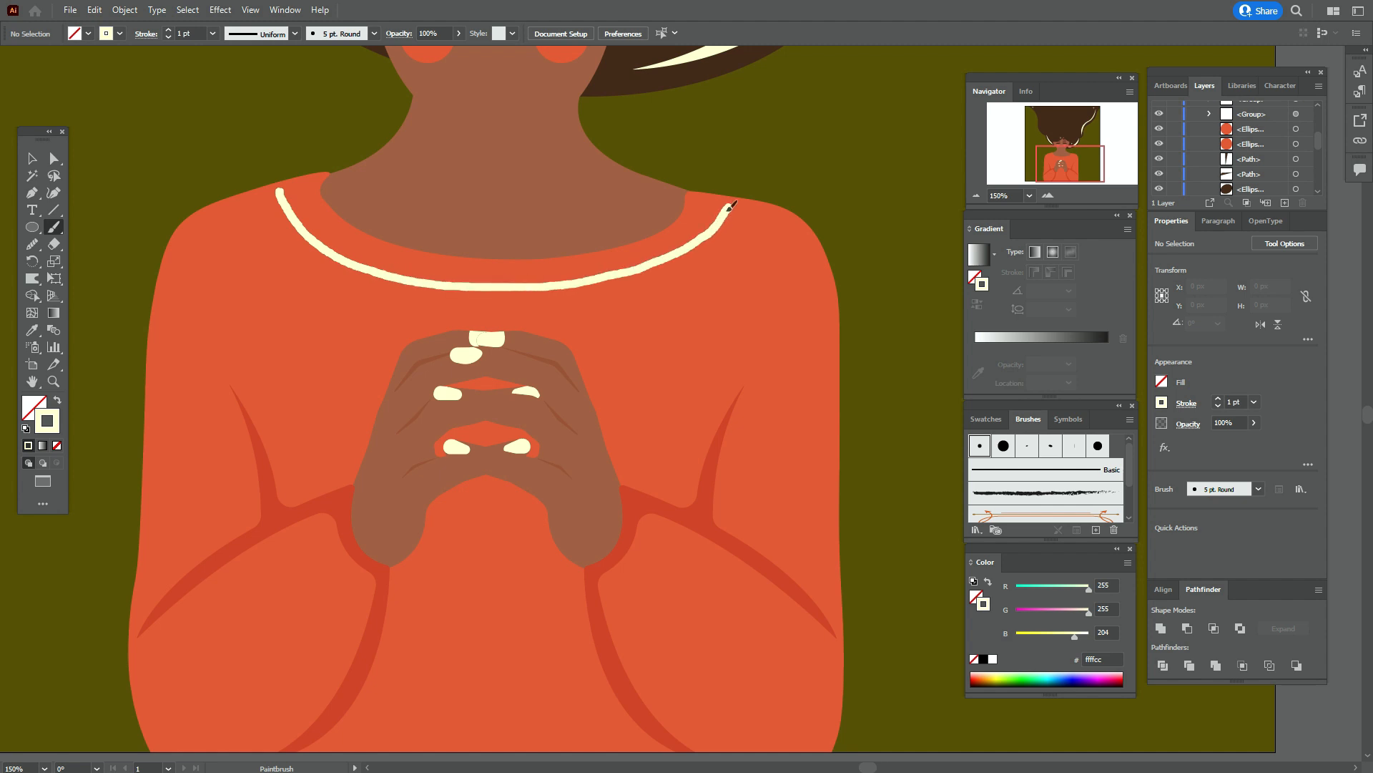
left_click_drag(730, 208, 733, 201)
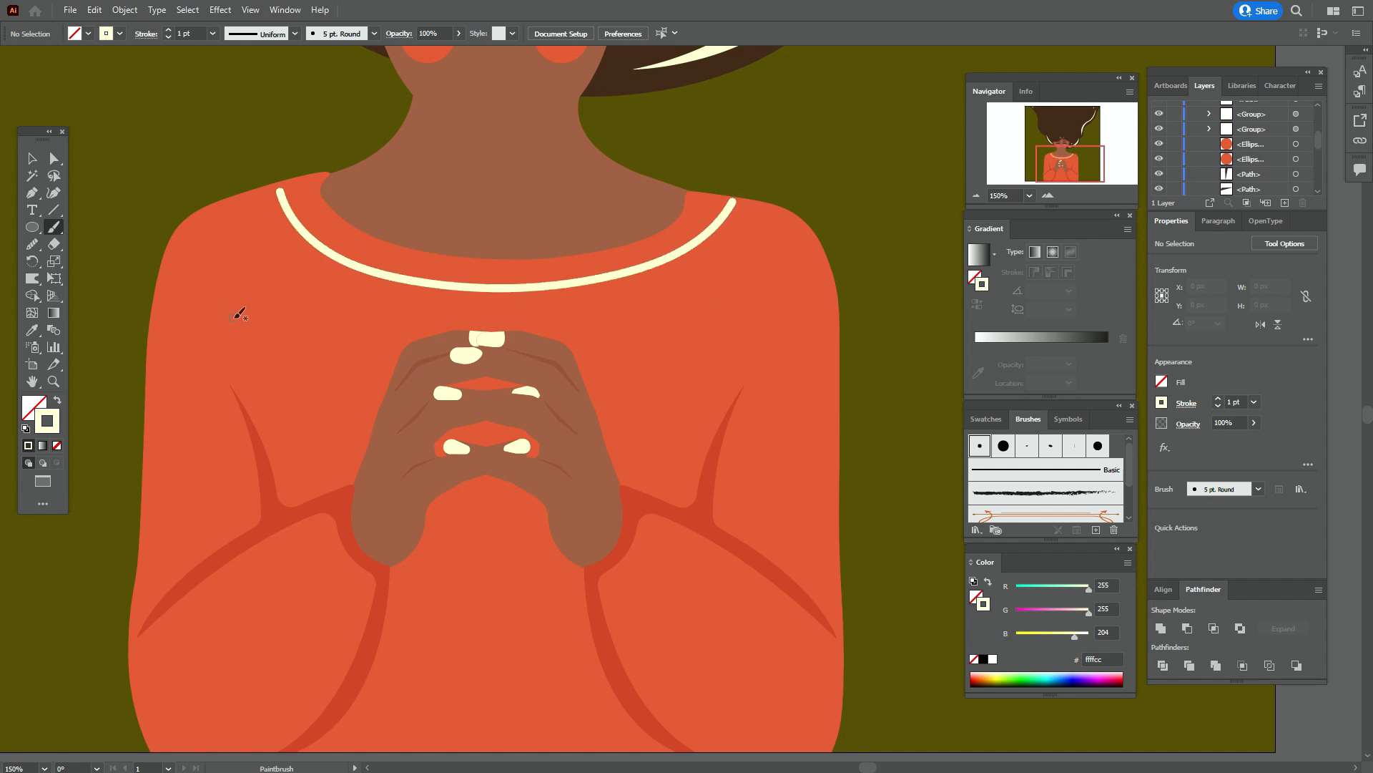
- Paint short cream dashes, singly and in pairs, across the shirt's shoulders, outer sleeves, left elbow fold and both forearm folds
left_click_drag(162, 229, 183, 241)
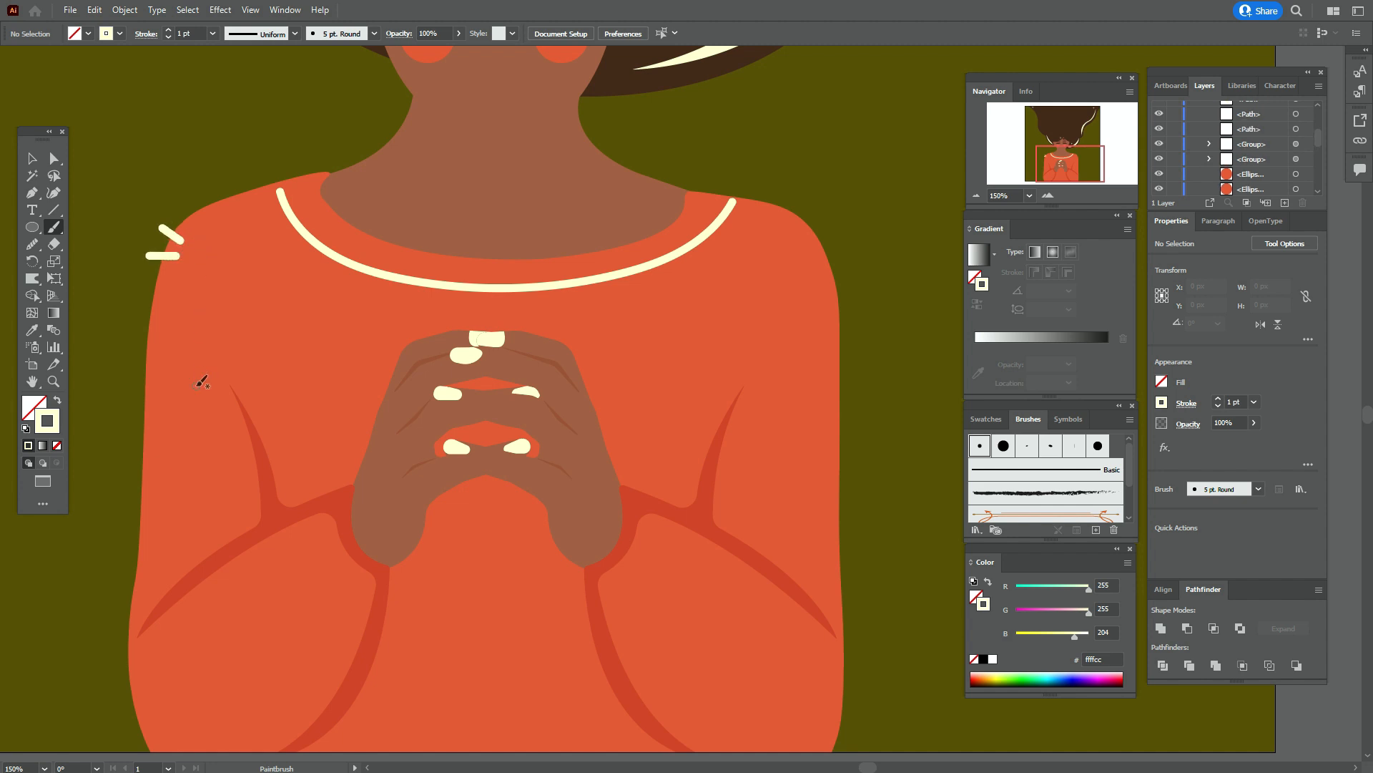
left_click_drag(132, 494, 165, 477)
left_click_drag(814, 205, 806, 240)
left_click_drag(882, 438, 877, 443)
left_click_drag(824, 442, 856, 466)
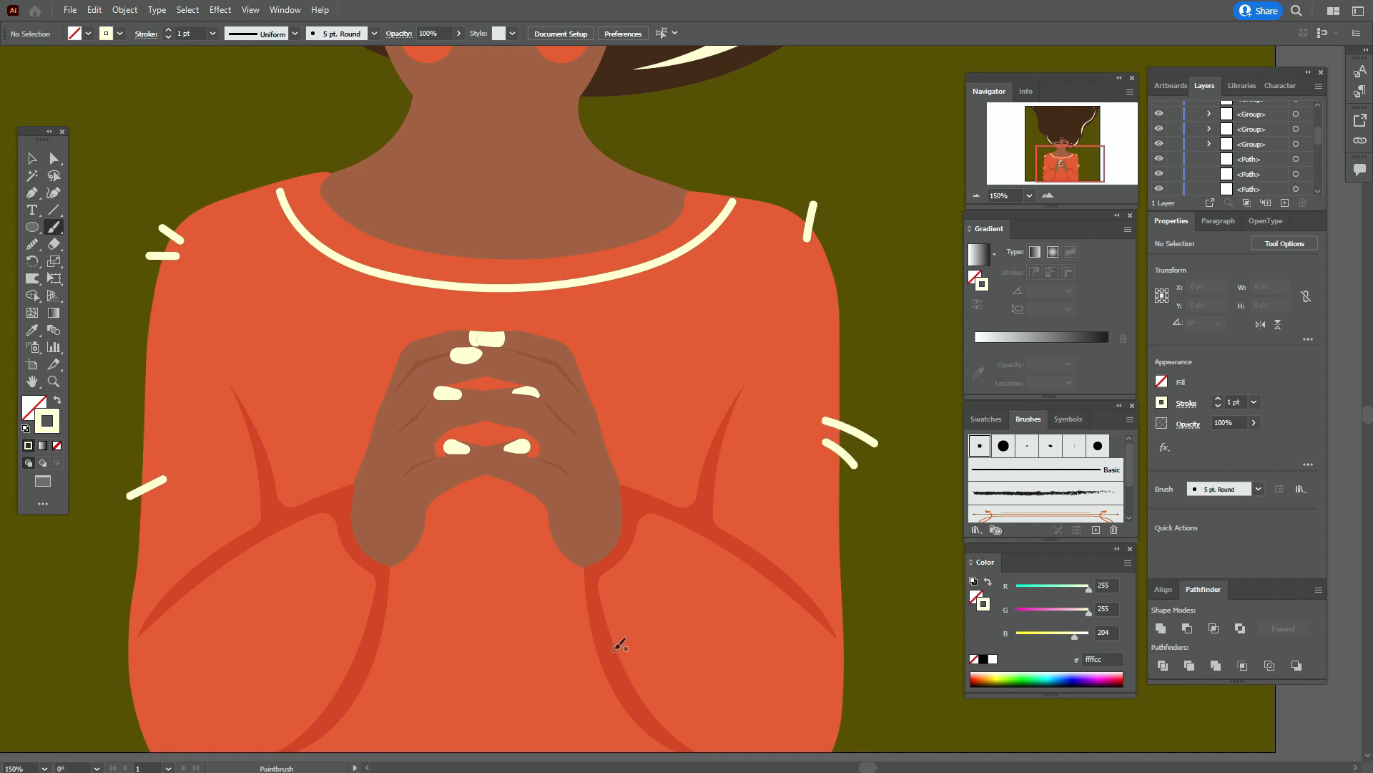
mouse_move(347, 649)
left_mouse_down()
mouse_move(398, 656)
mouse_move(378, 690)
left_mouse_up()
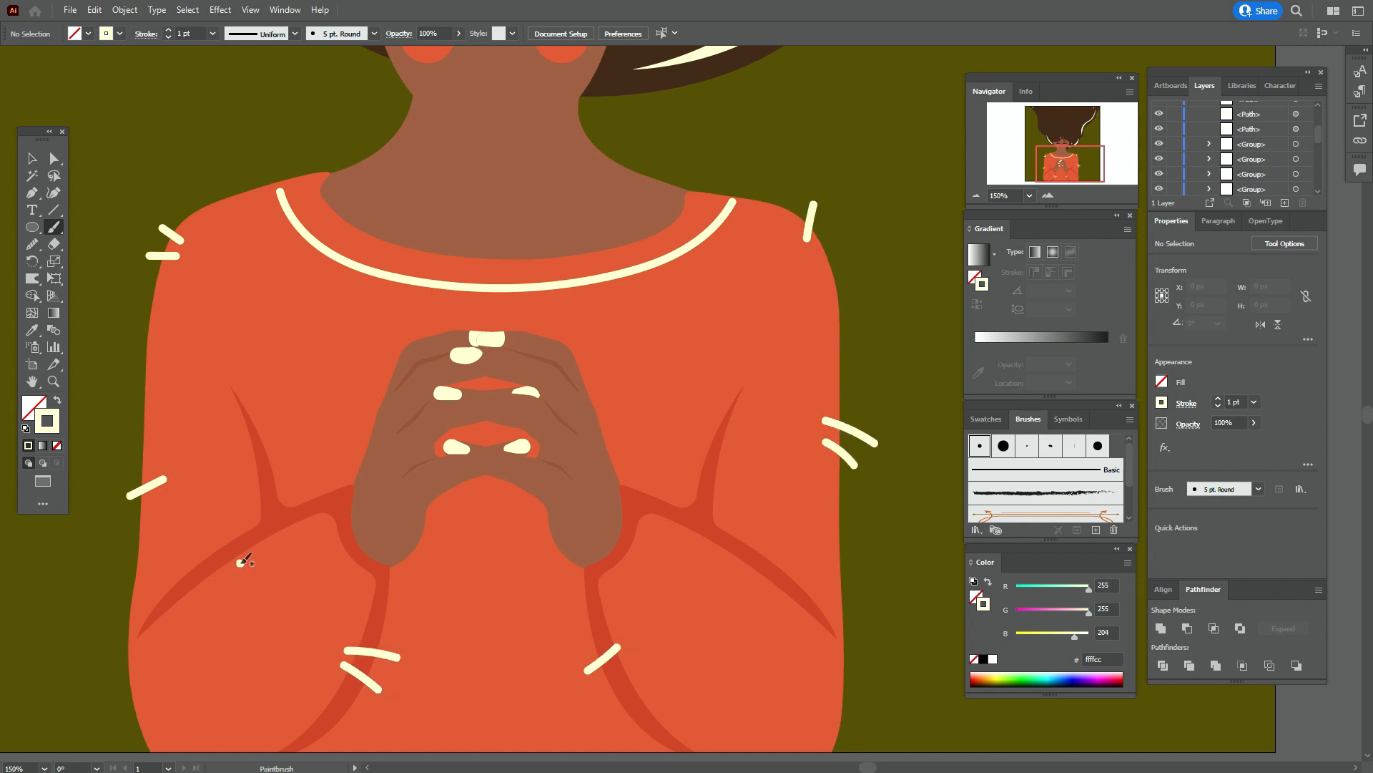
left_click_drag(240, 562, 192, 534)
left_click_drag(244, 547, 228, 506)
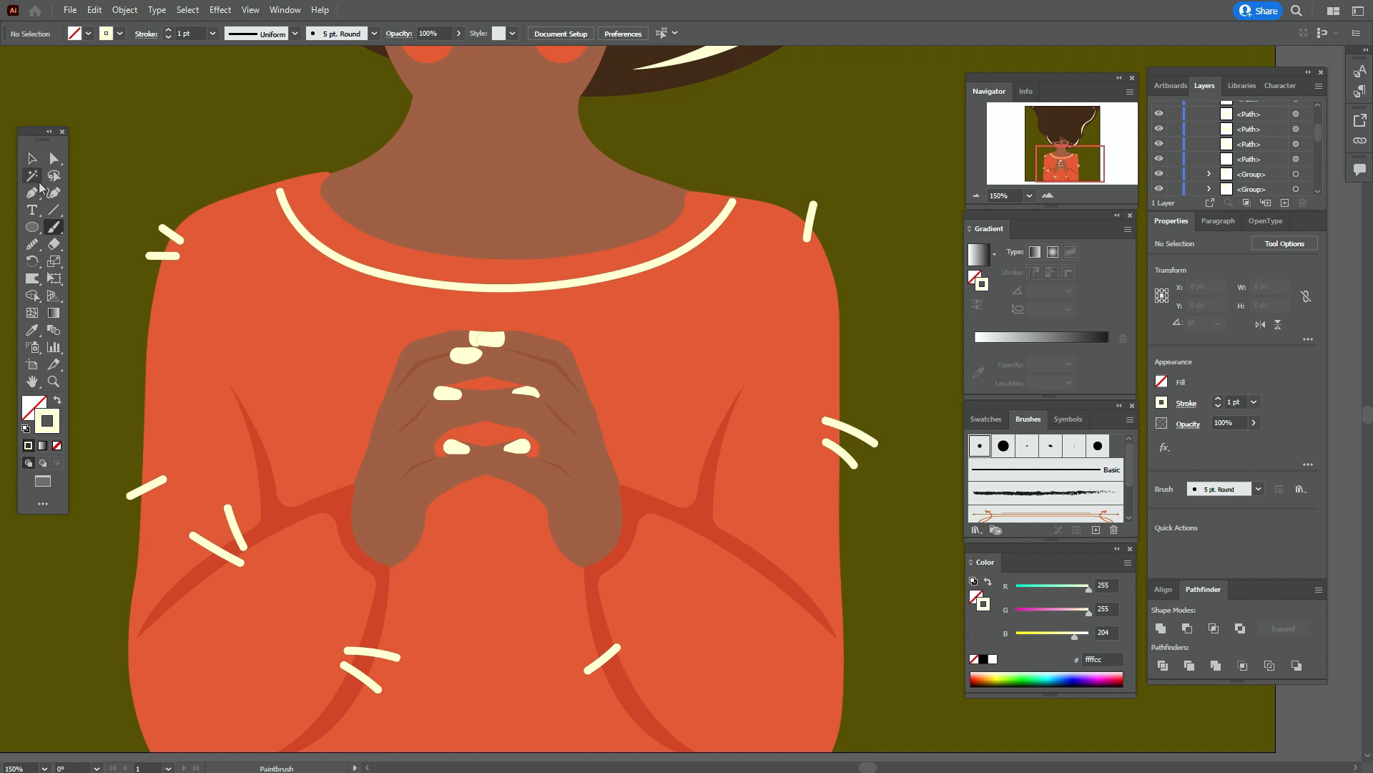
- Set the stroke weight of the neckline curve and all the cream shirt dashes to 0.7 pt
key("v")
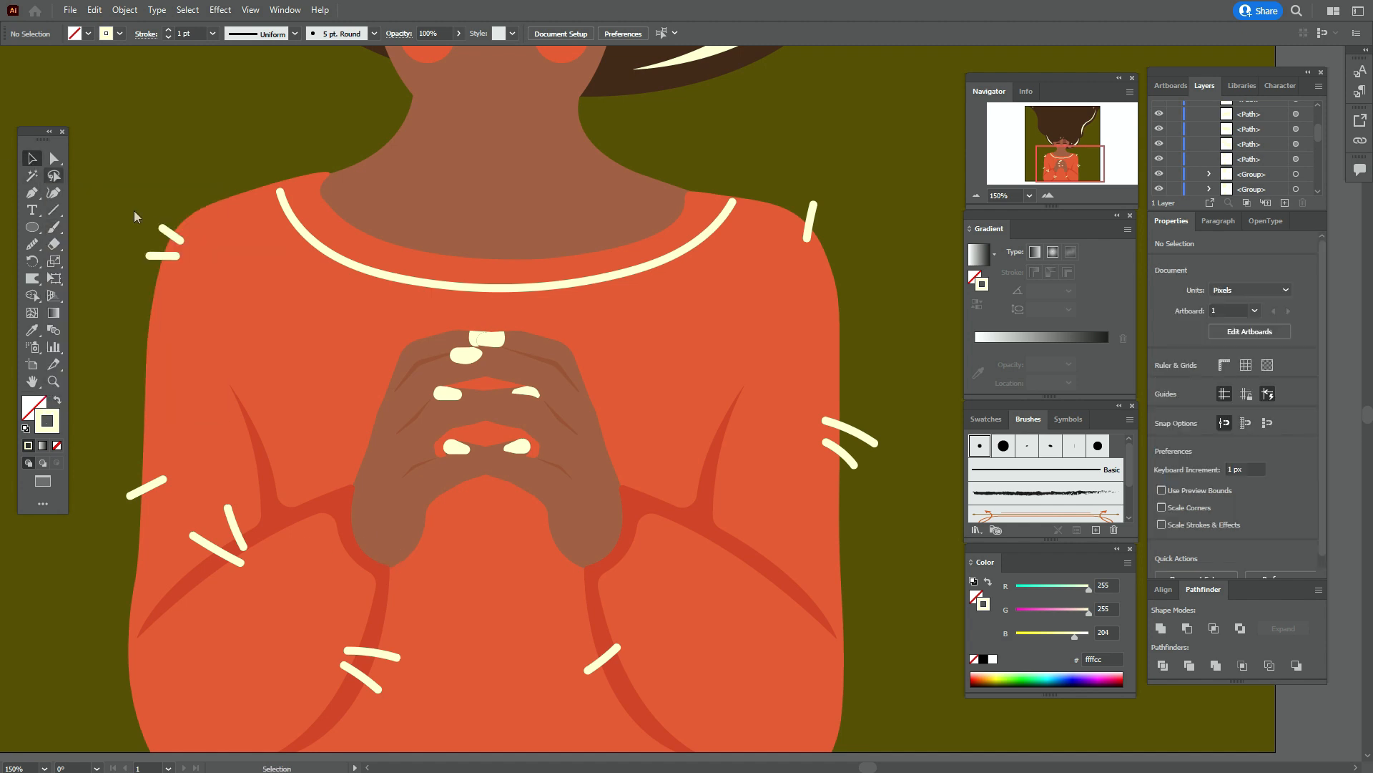
left_click(177, 236)
left_click(164, 256, "shift")
left_click(148, 490, "shift")
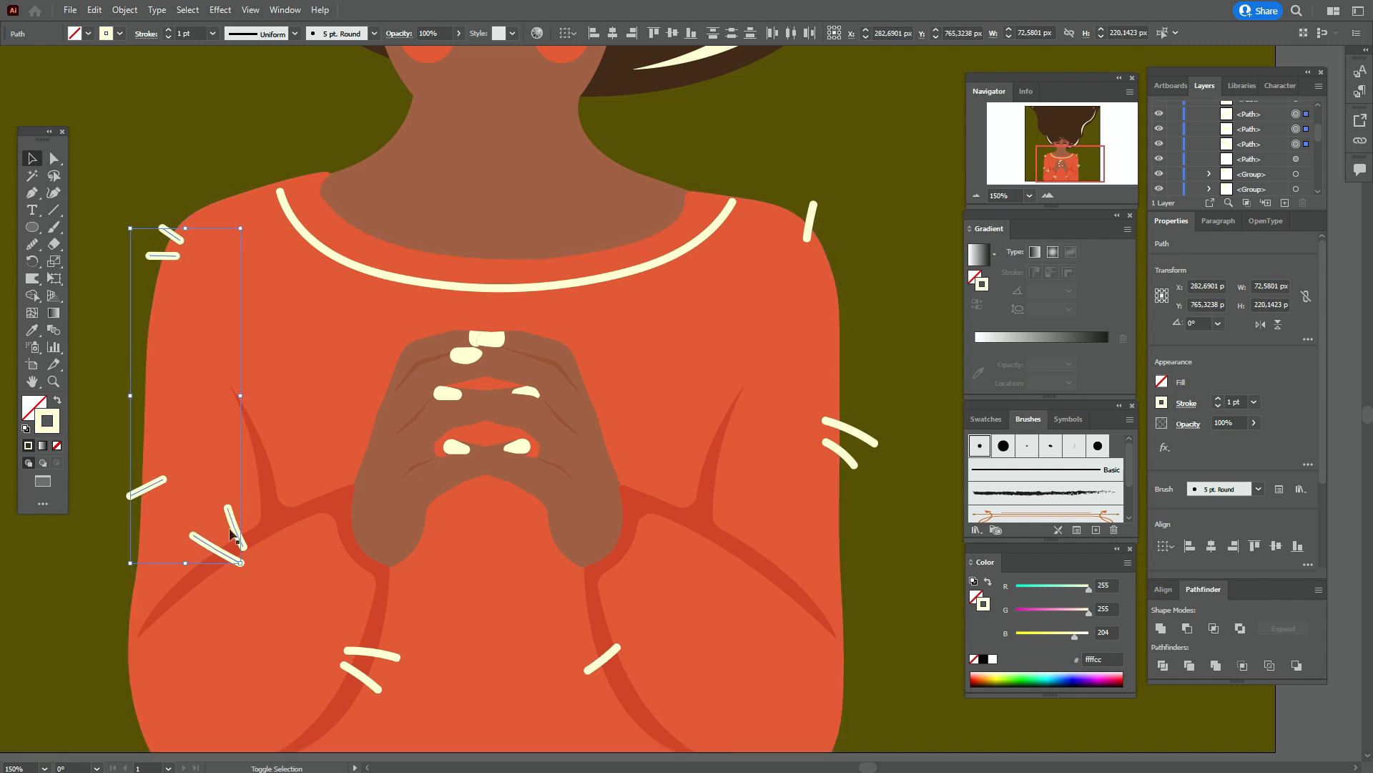
left_click(392, 656, "shift")
left_click(368, 681, "shift")
left_click(608, 658, "shift")
left_click(855, 461, "shift")
left_click(869, 441, "shift")
left_click(812, 219, "shift")
left_click(705, 234, "shift")
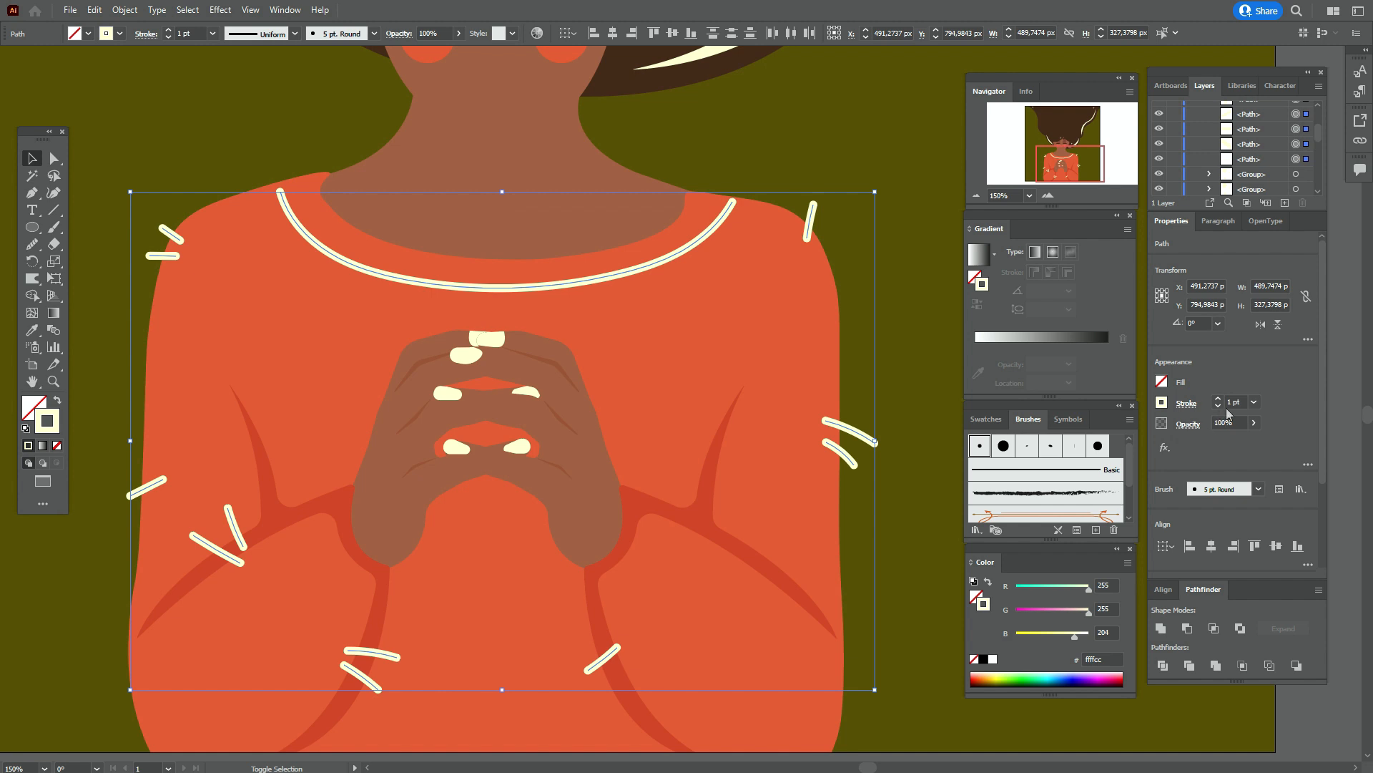
type("0,7")
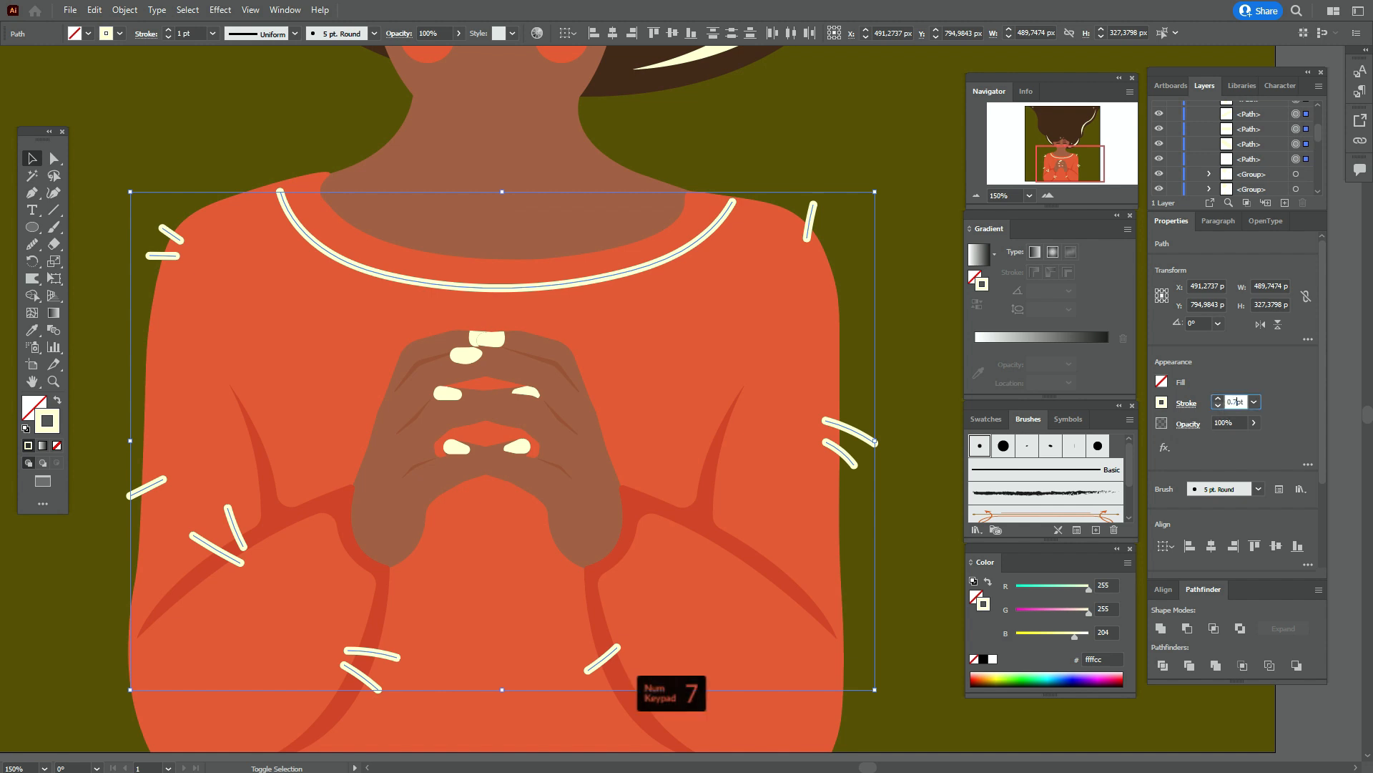
key("Return")
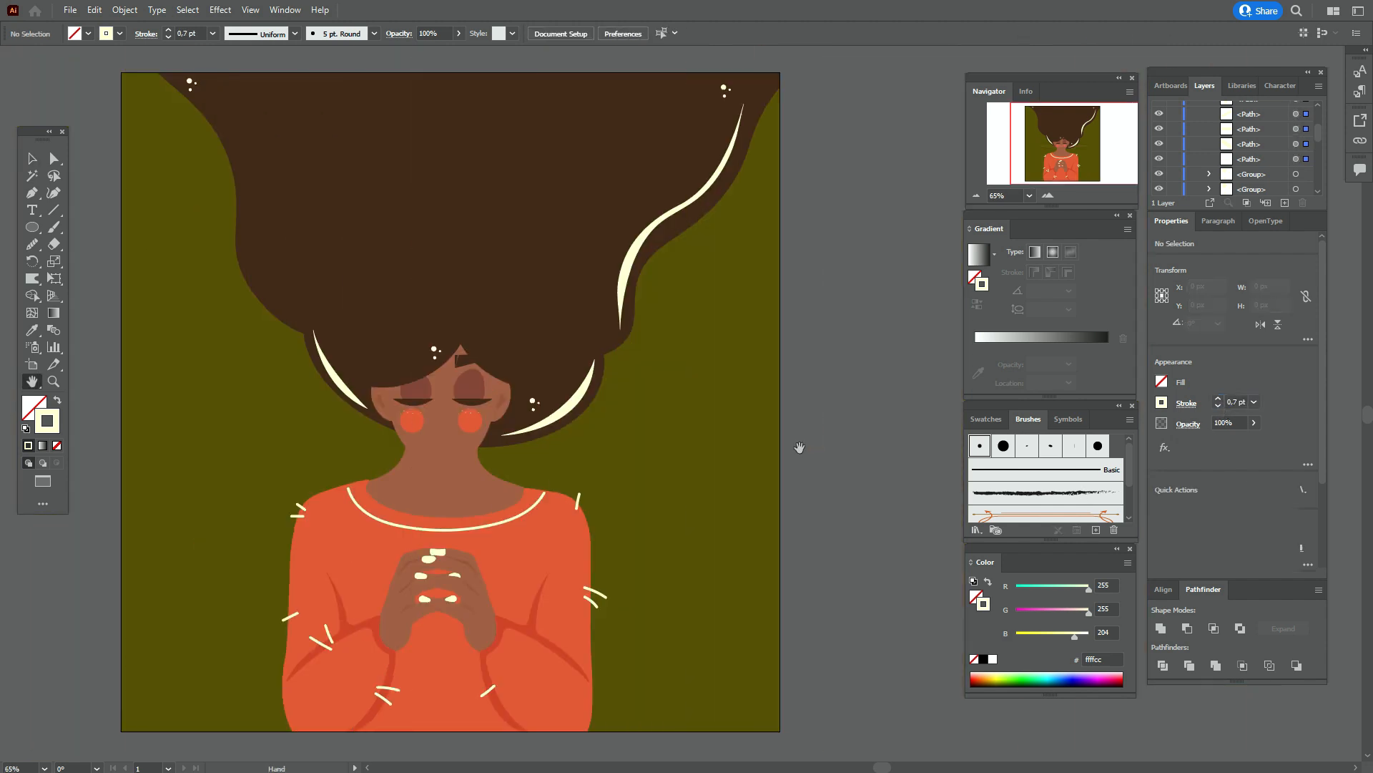
- Place the gradient-autumn-leaf image at about 482 px square and position it just outside the artboard's right edge
left_click(70, 10)
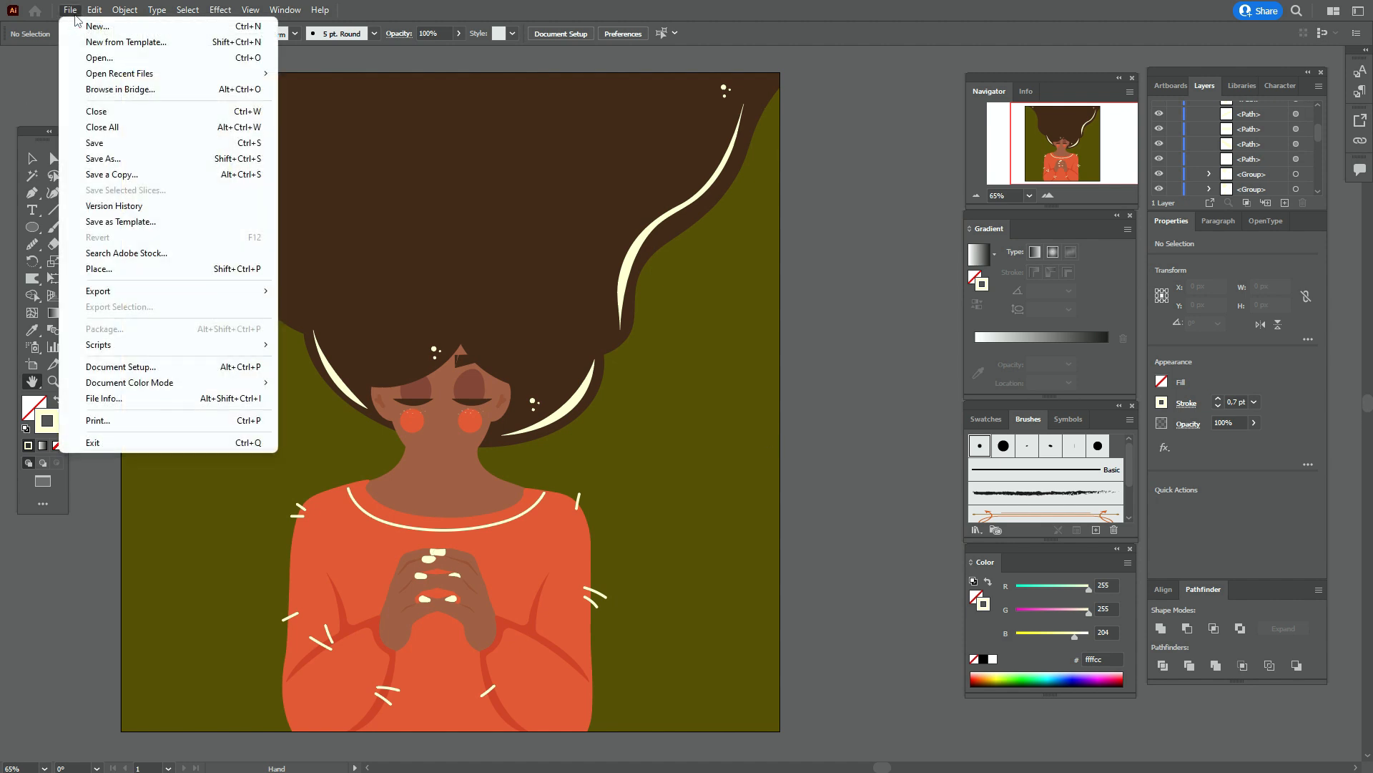
left_click(107, 269)
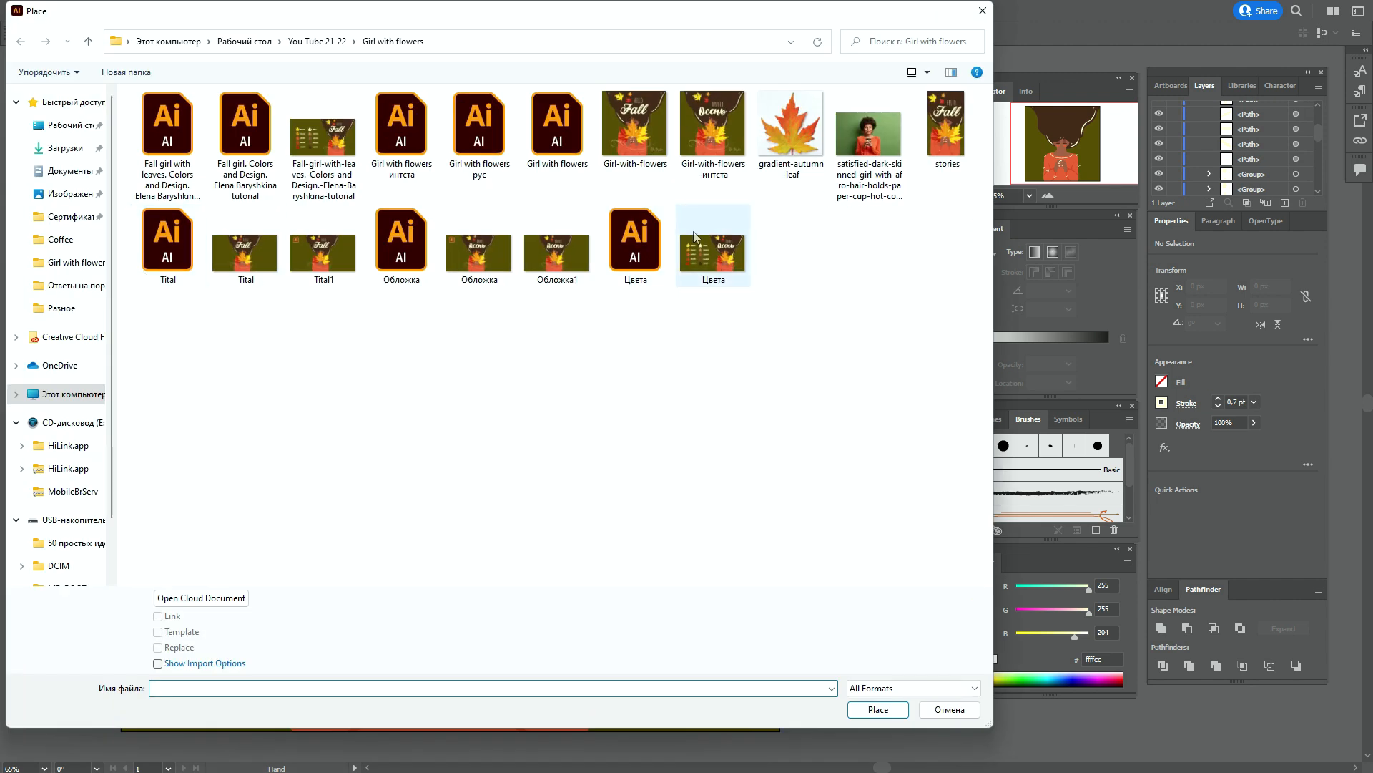
left_click(765, 155)
left_click(878, 709)
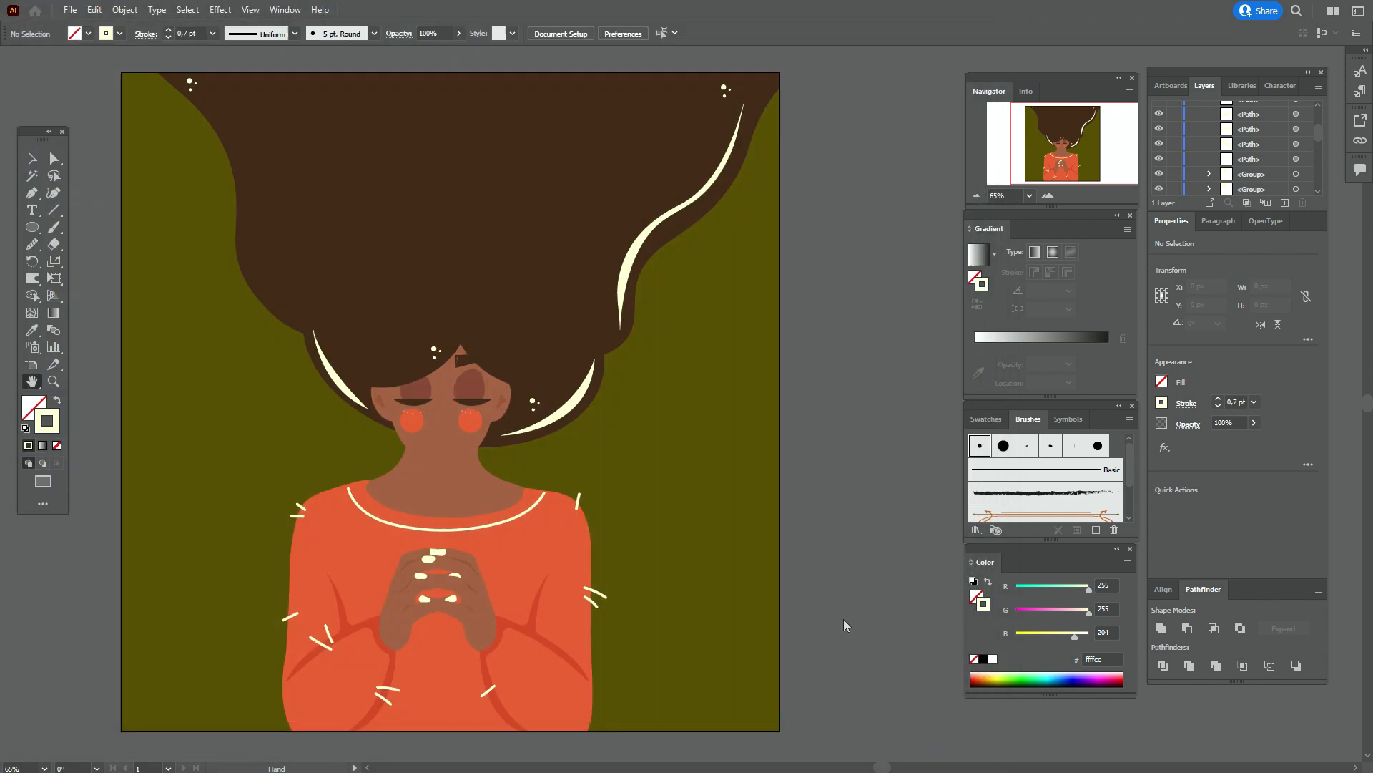
left_click_drag(643, 250, 960, 567)
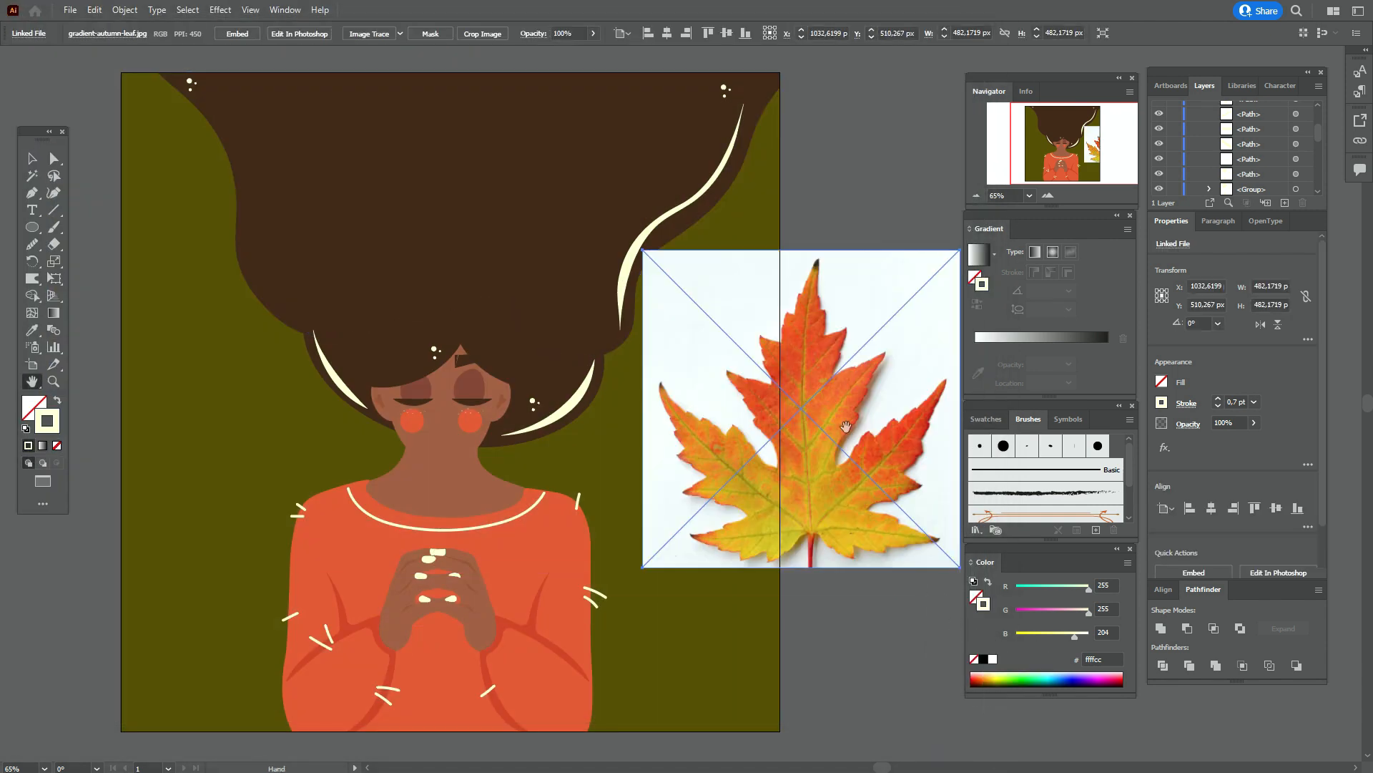
left_click_drag(414, 427, 302, 420)
left_click(32, 159)
left_click_drag(707, 456, 848, 451)
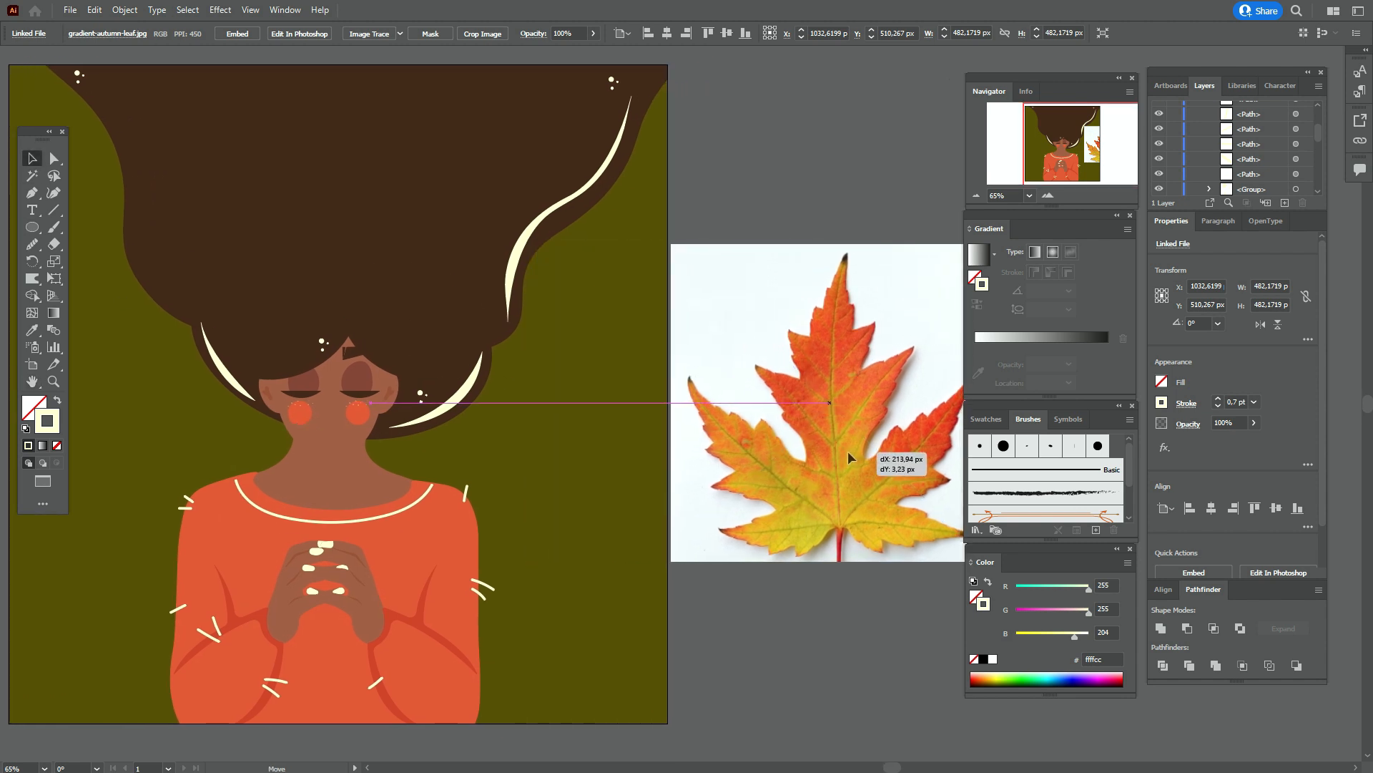
left_click(830, 208)
- Trace the leaf photo in Black and White mode with Ignore White enabled and a threshold of 211
left_click(283, 11)
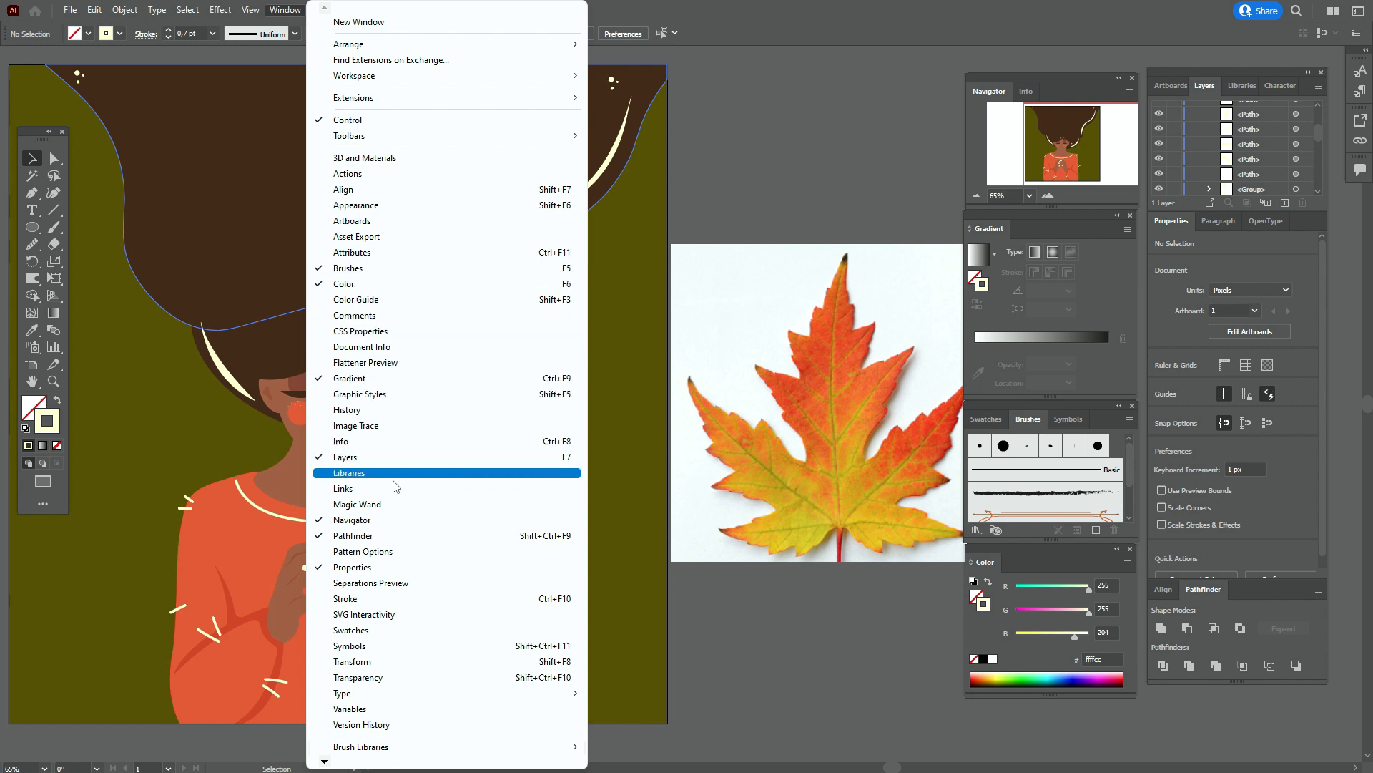
left_click(393, 426)
left_click(854, 544)
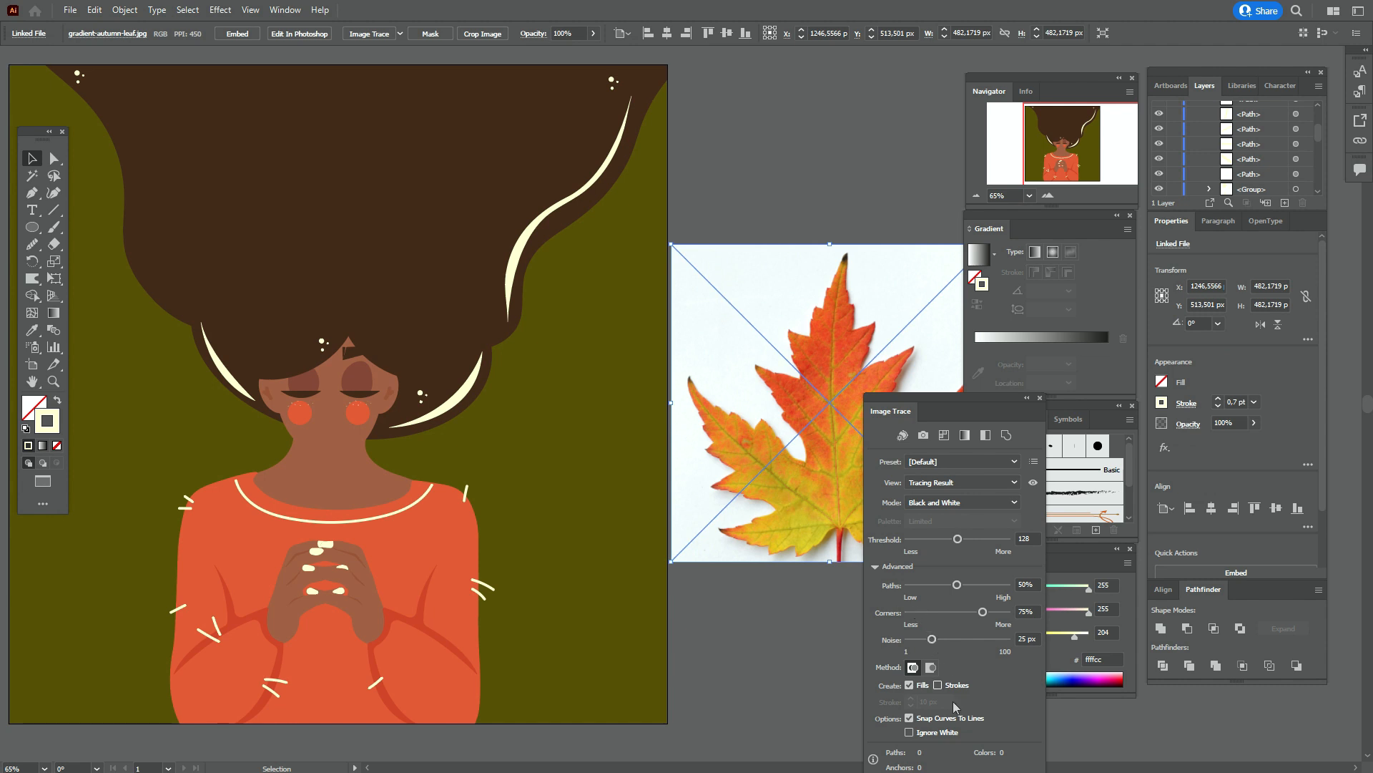
left_click(922, 738)
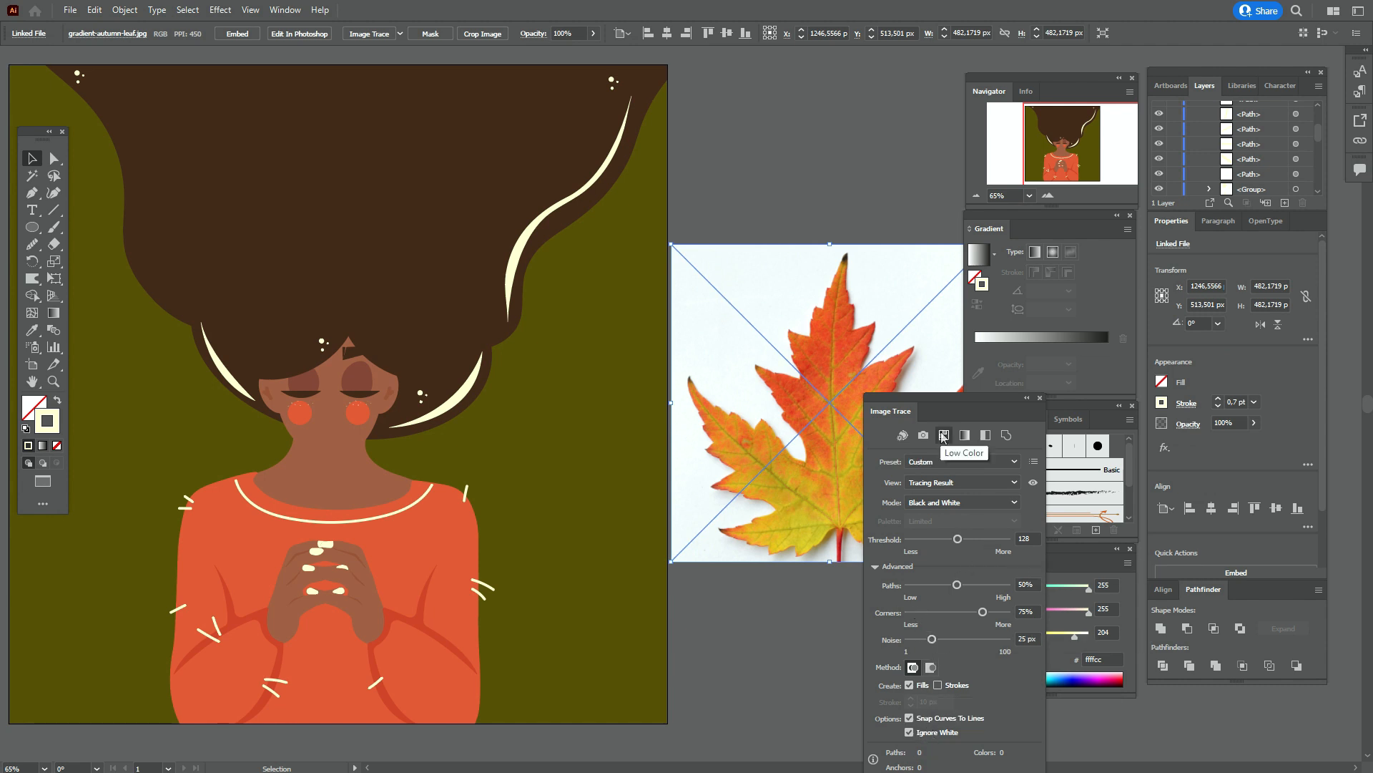
left_click_drag(947, 402, 950, 365)
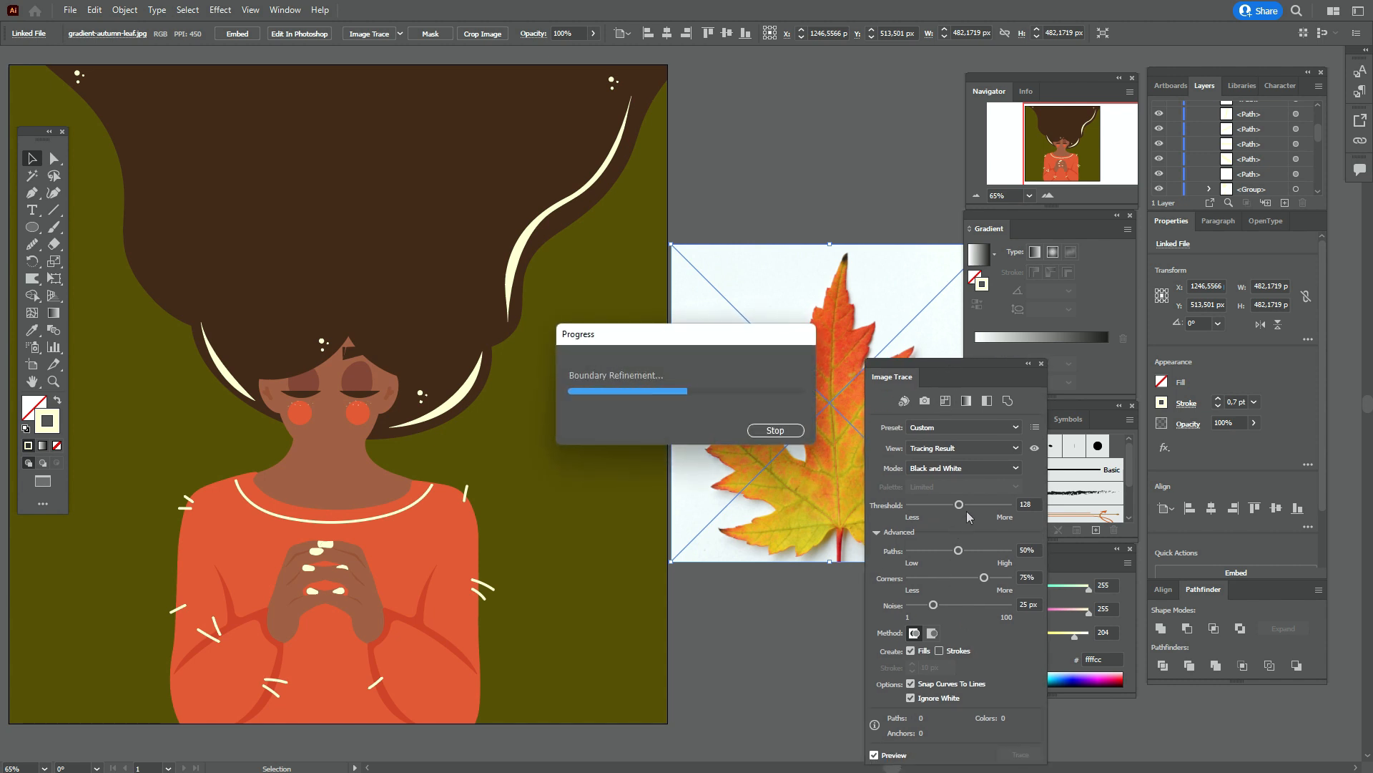
left_click(995, 508)
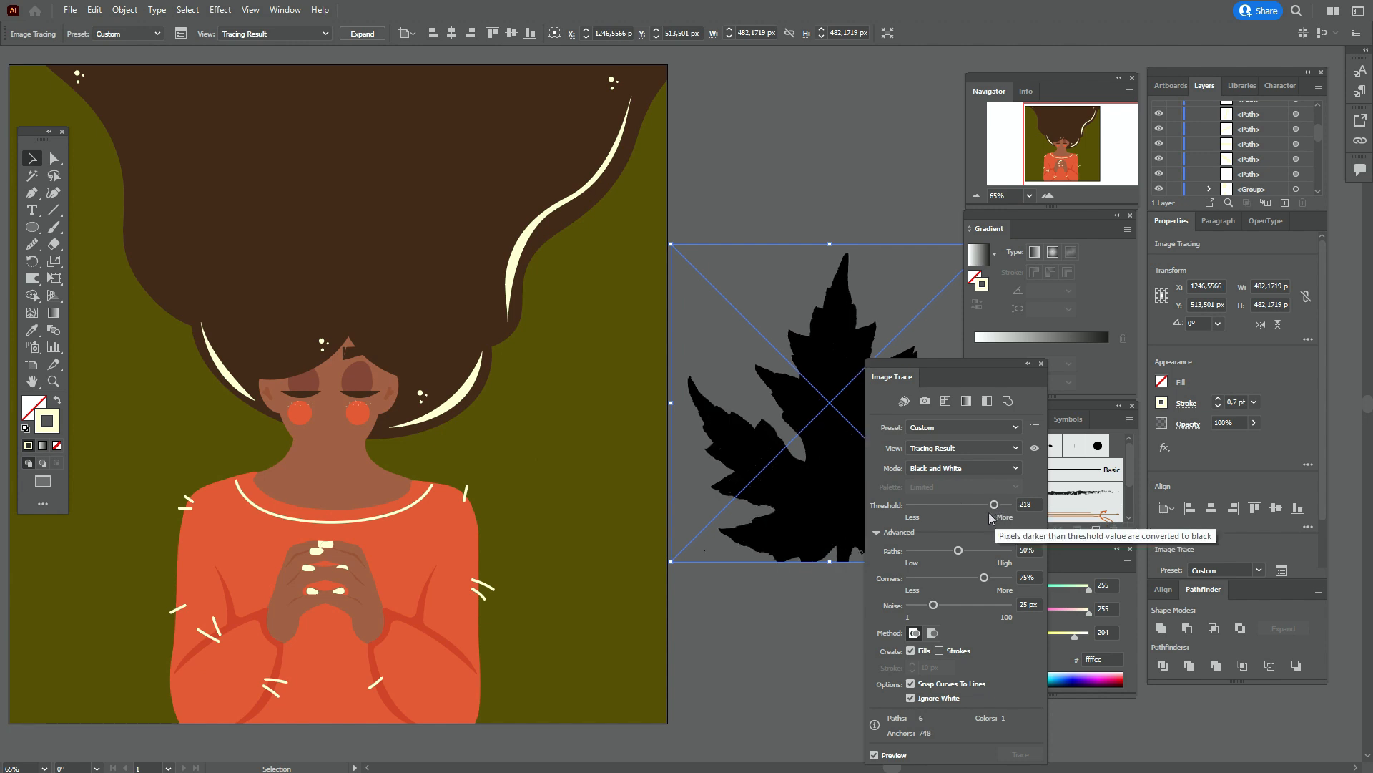
left_click_drag(995, 508, 993, 510)
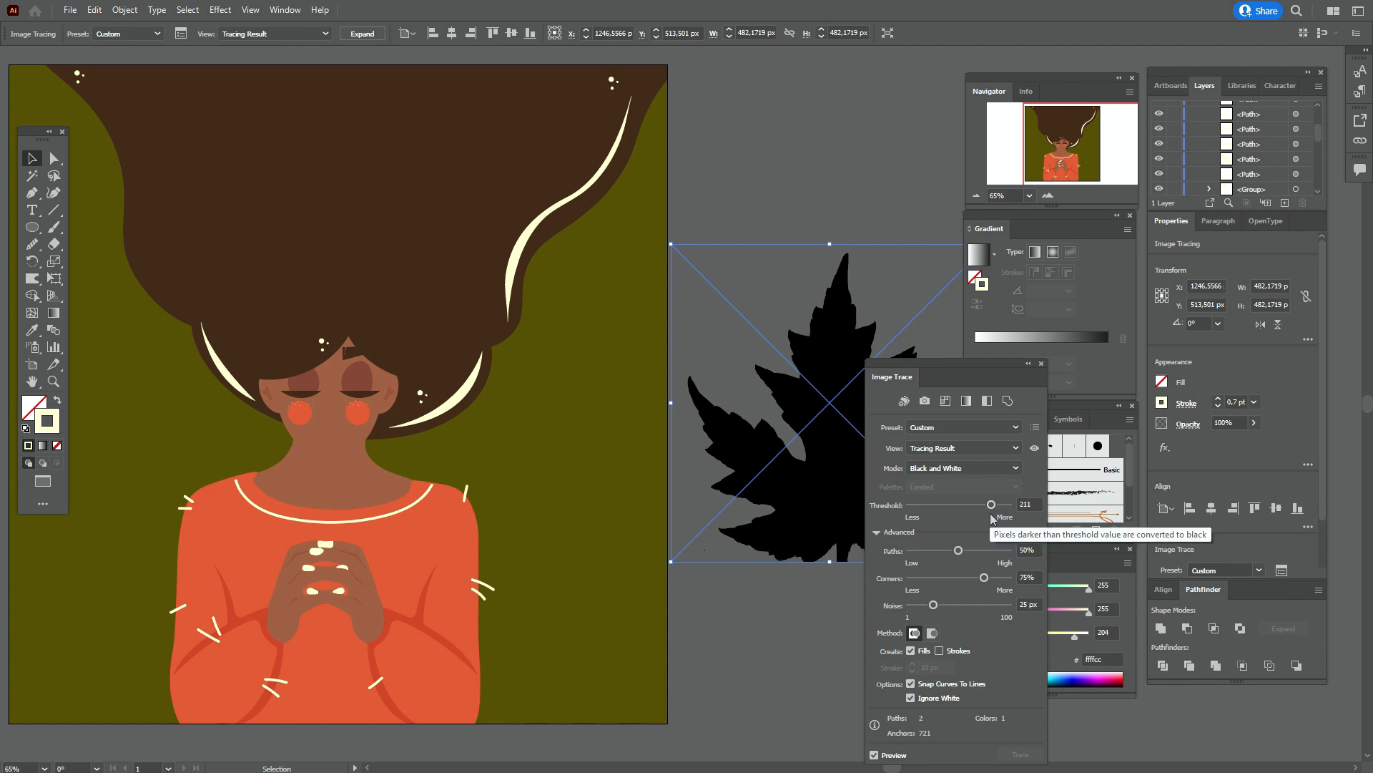
mouse_move(963, 366)
left_mouse_down()
mouse_move(1093, 361)
mouse_move(1073, 371)
mouse_move(771, 177)
left_mouse_up()
left_click(853, 173)
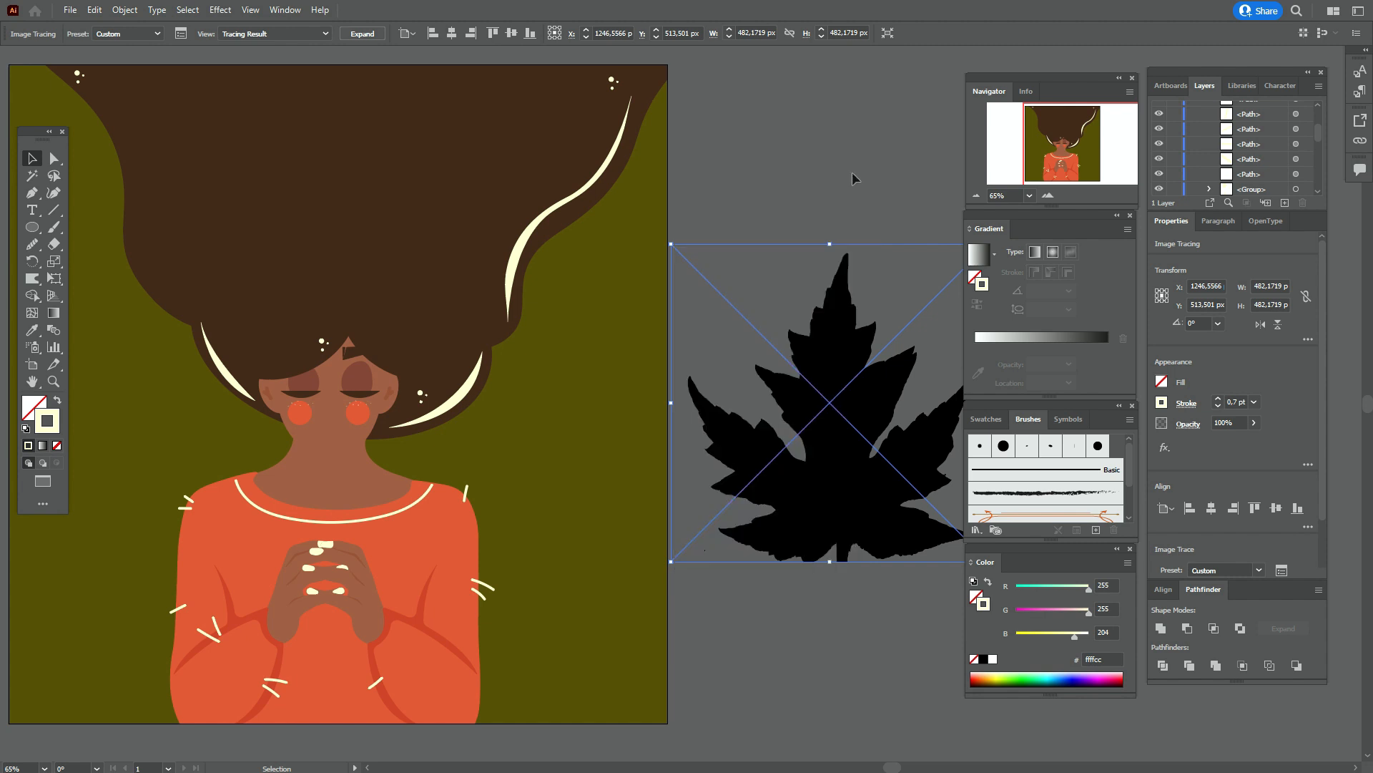
- Expand the traced leaf into editable paths and ungroup it
left_click(362, 34)
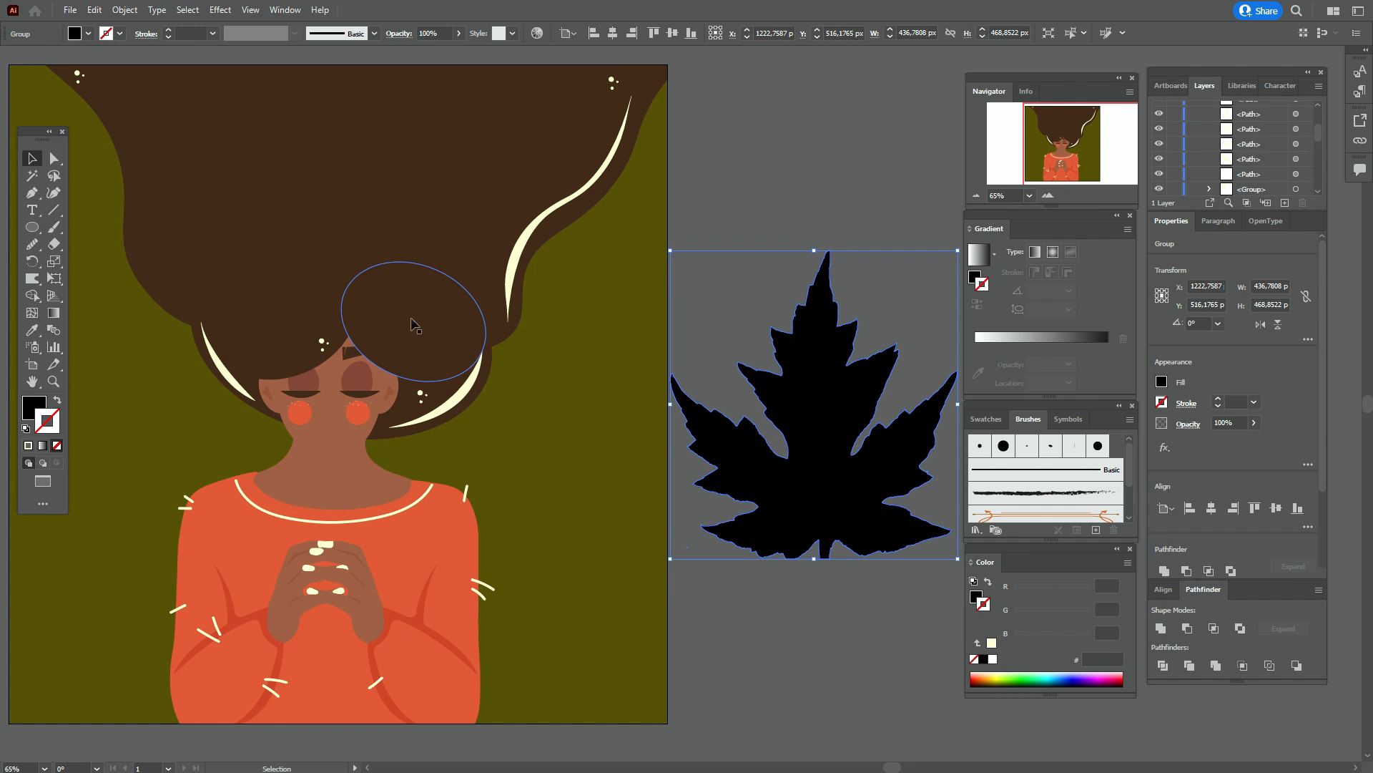
right_click(812, 484)
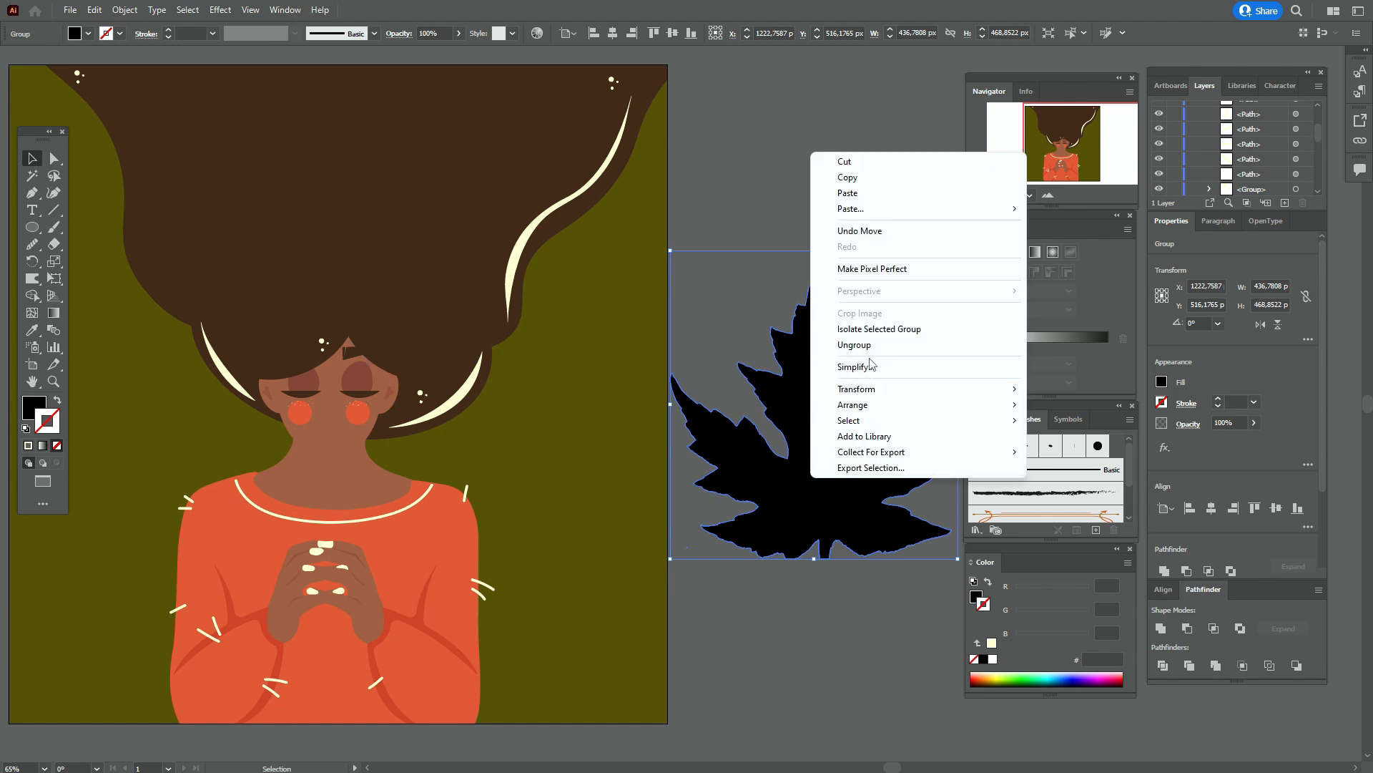
left_click(894, 351)
- Delete the tiny stray path near the leaf silhouette's lower-left edge
left_click(831, 415, "shift")
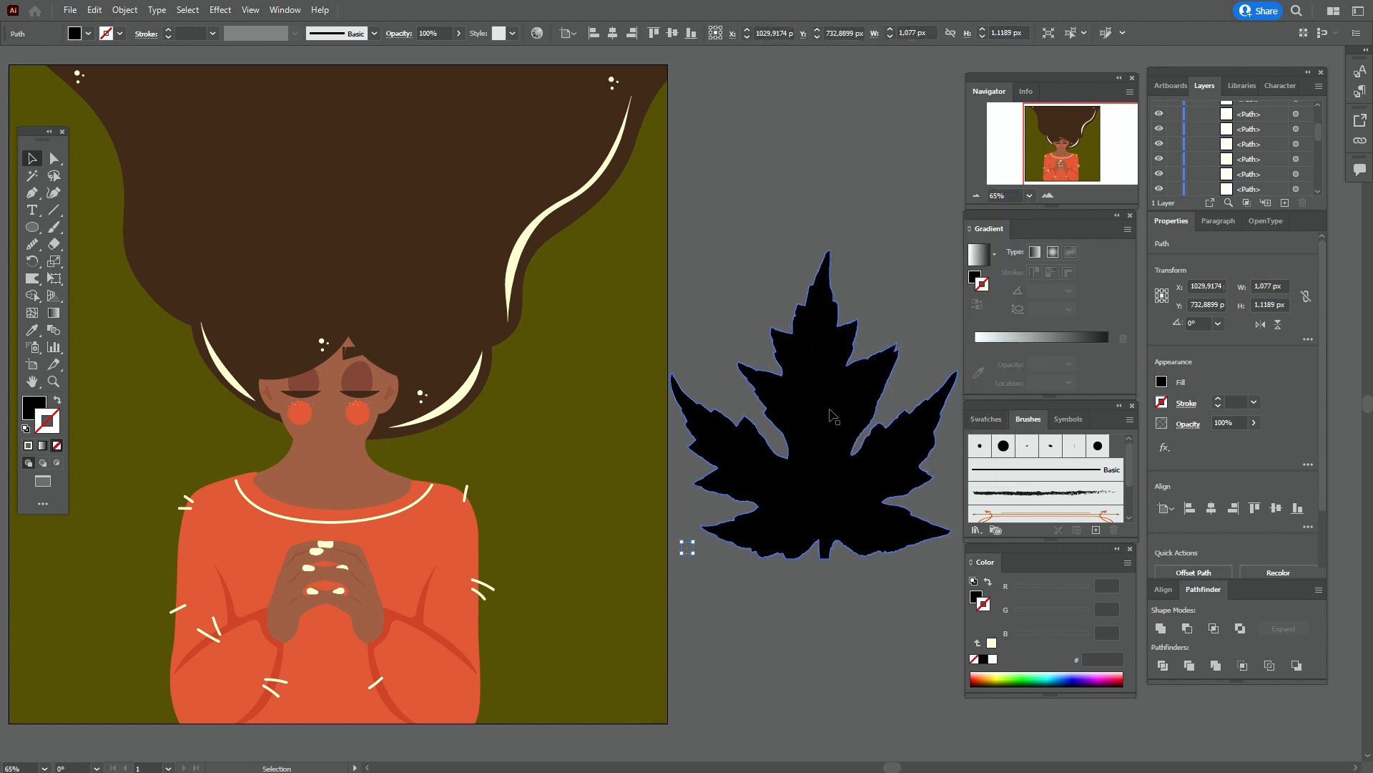
key("Return")
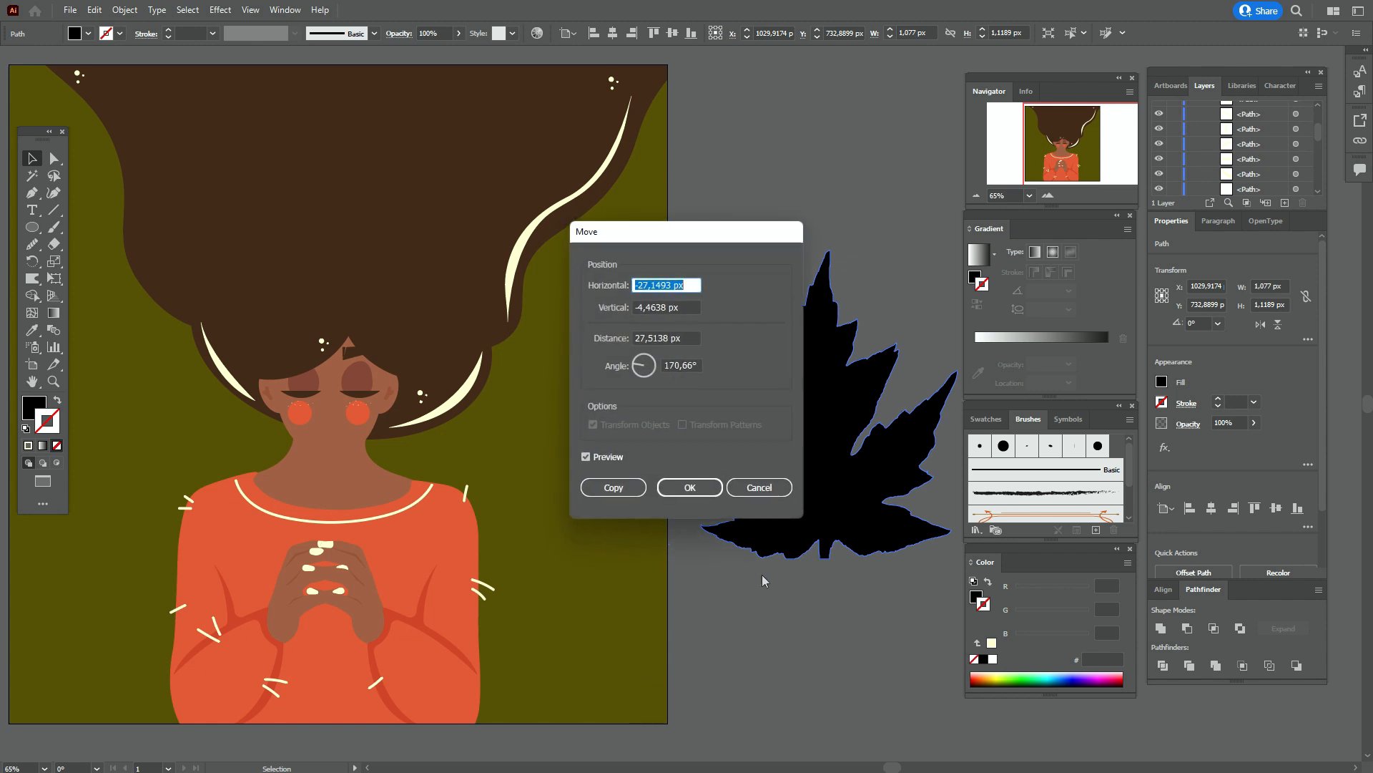
left_click(761, 488)
key("Delete")
- Simplify the leaf silhouette's path to smooth its jagged outline
left_click(812, 504)
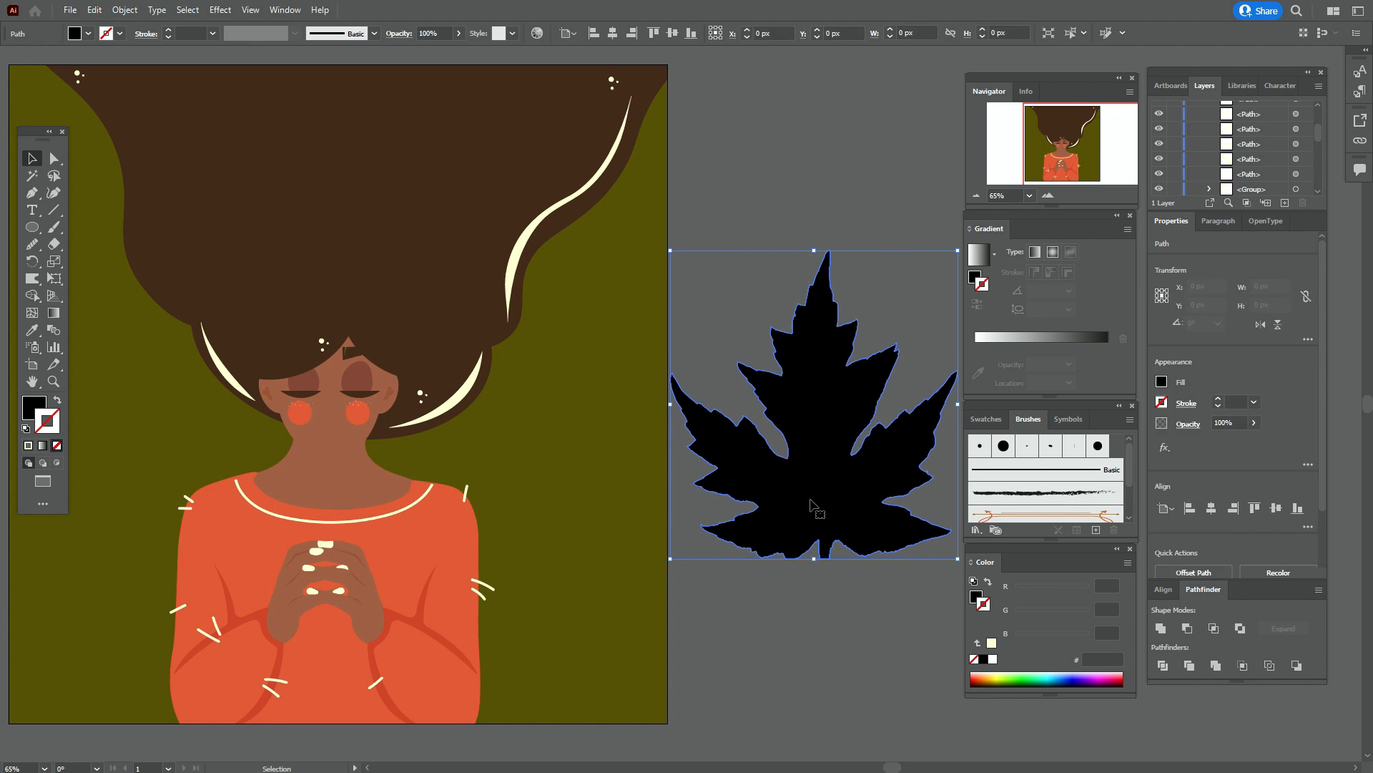
left_click(126, 10)
mouse_move(256, 358)
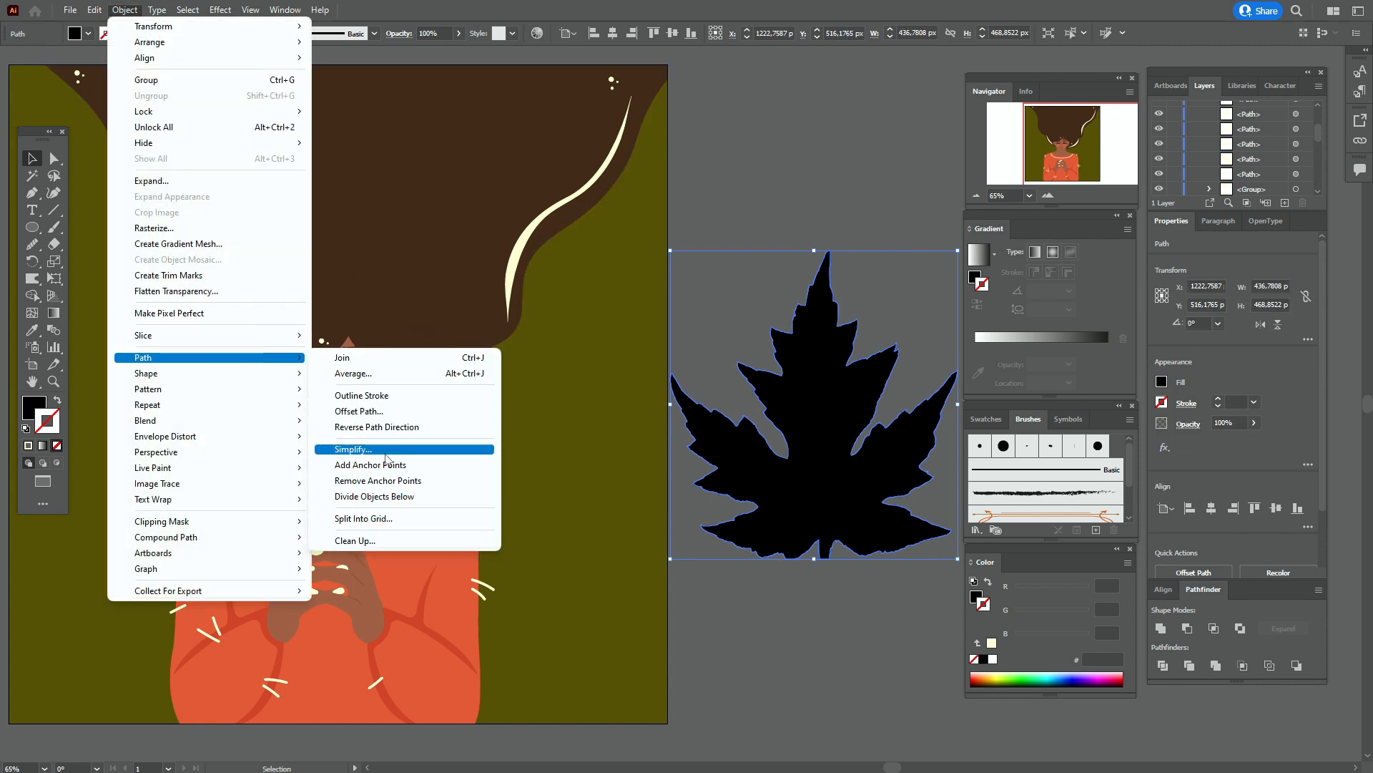
left_click(386, 449)
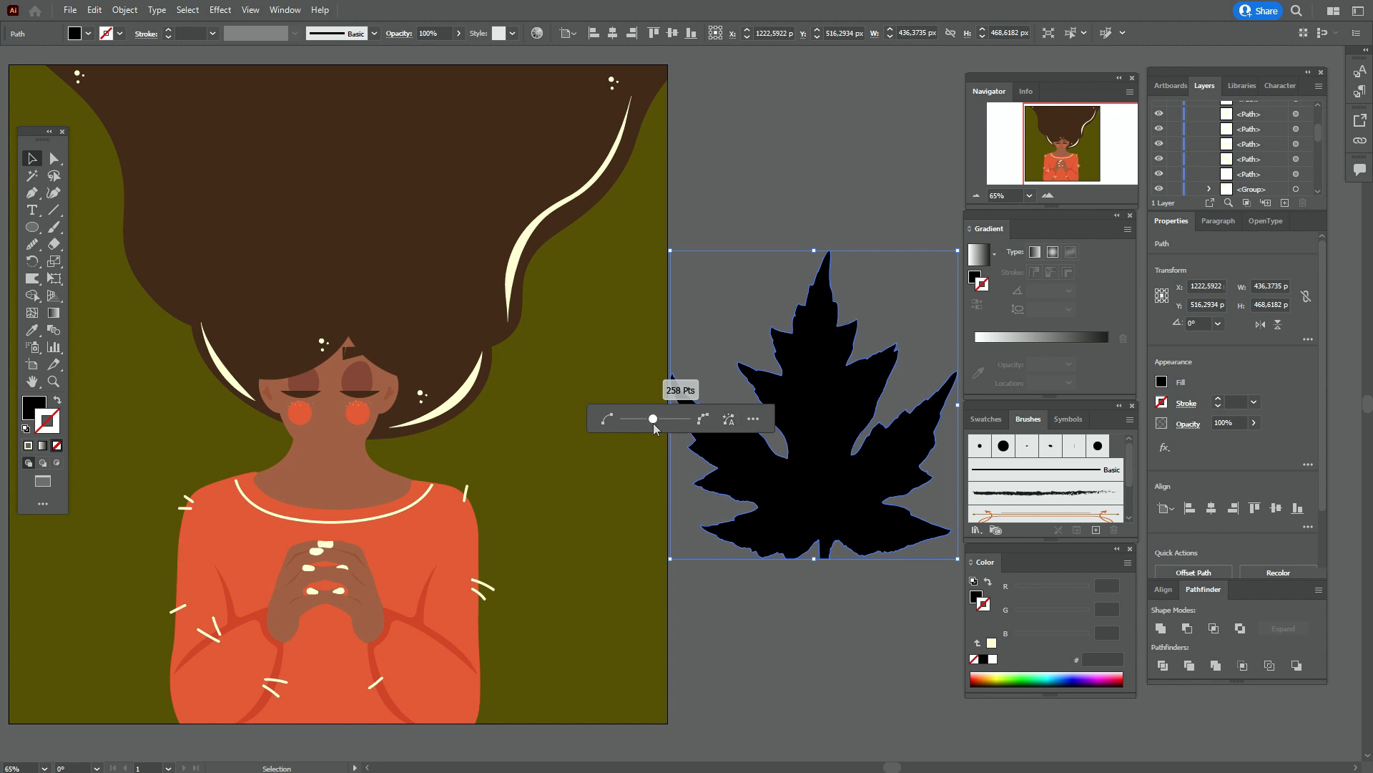
left_click(748, 336)
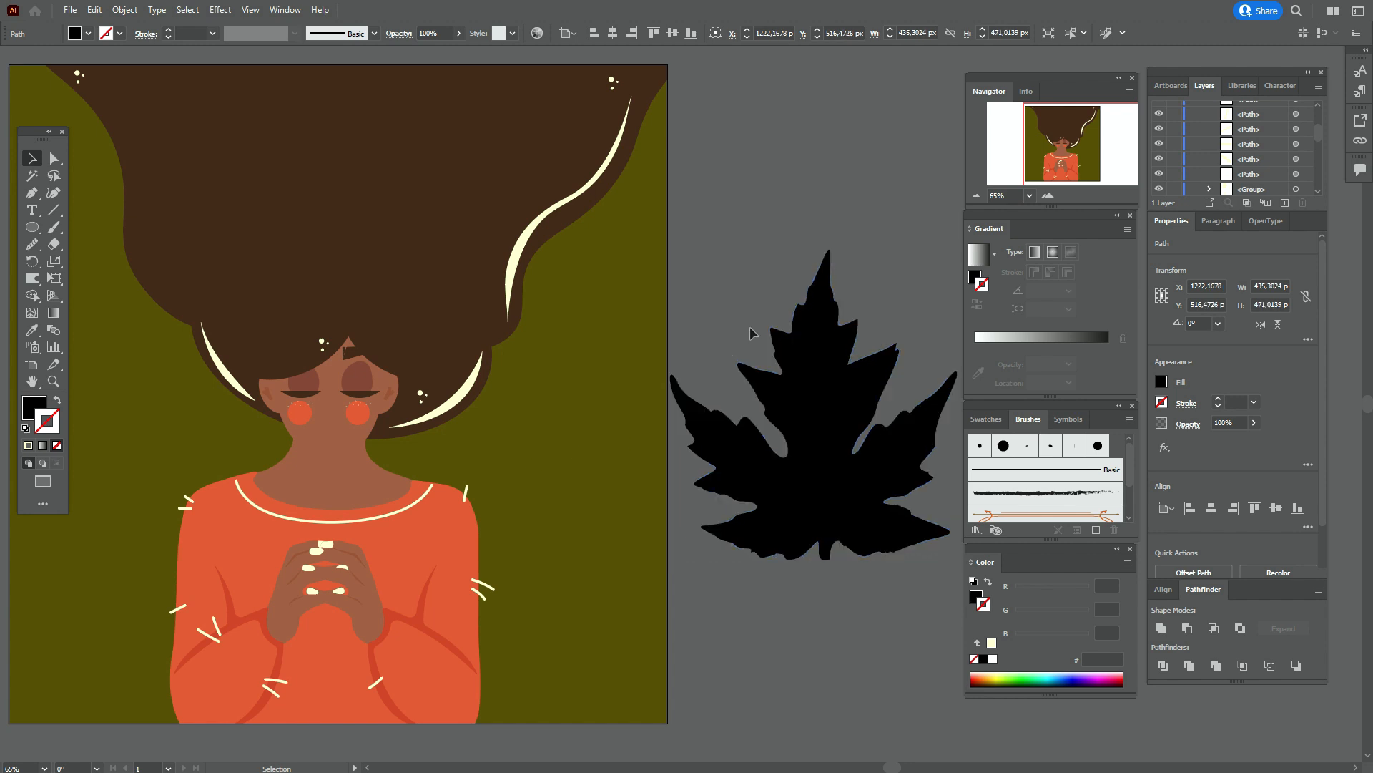
- Erase the short traced stem stub at the base of the black leaf silhouette with the Eraser tool
left_click(53, 381)
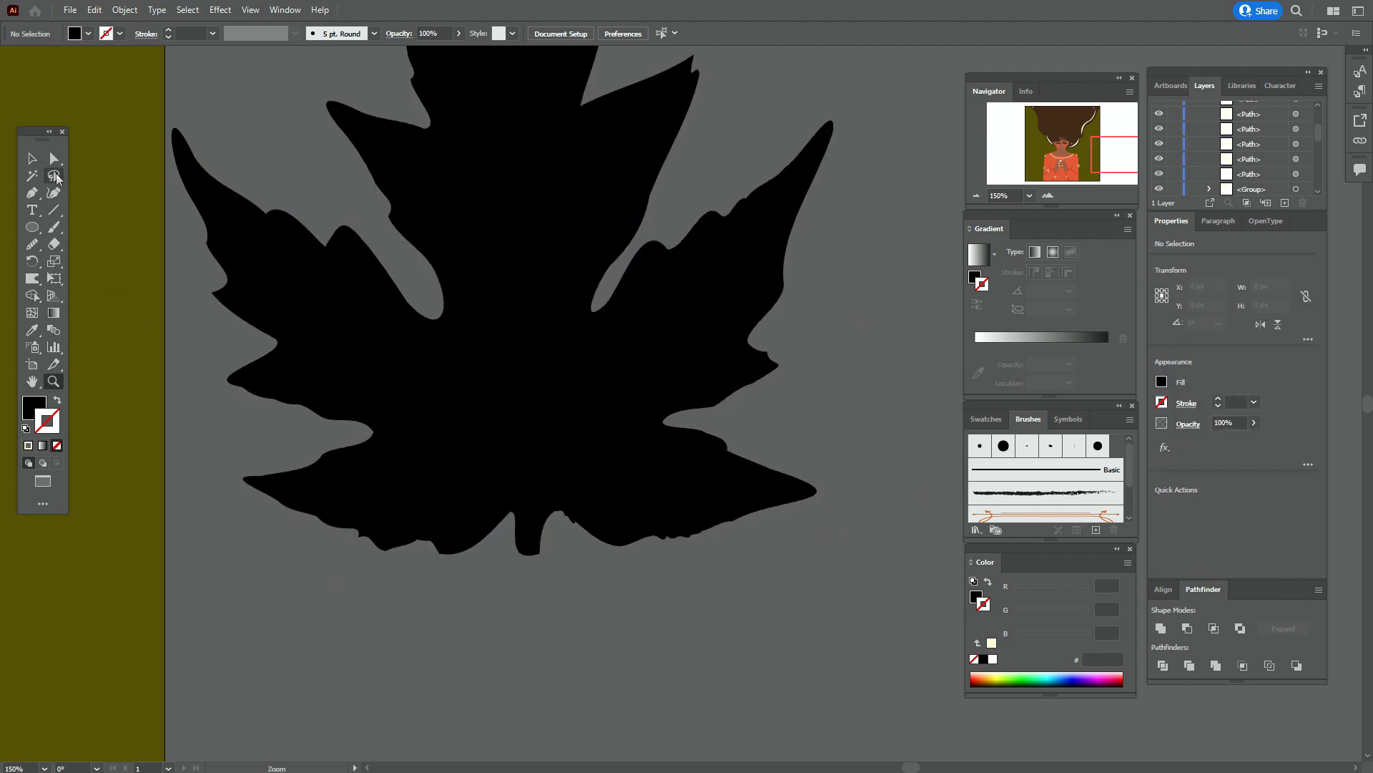
left_click(32, 158)
left_click(444, 345)
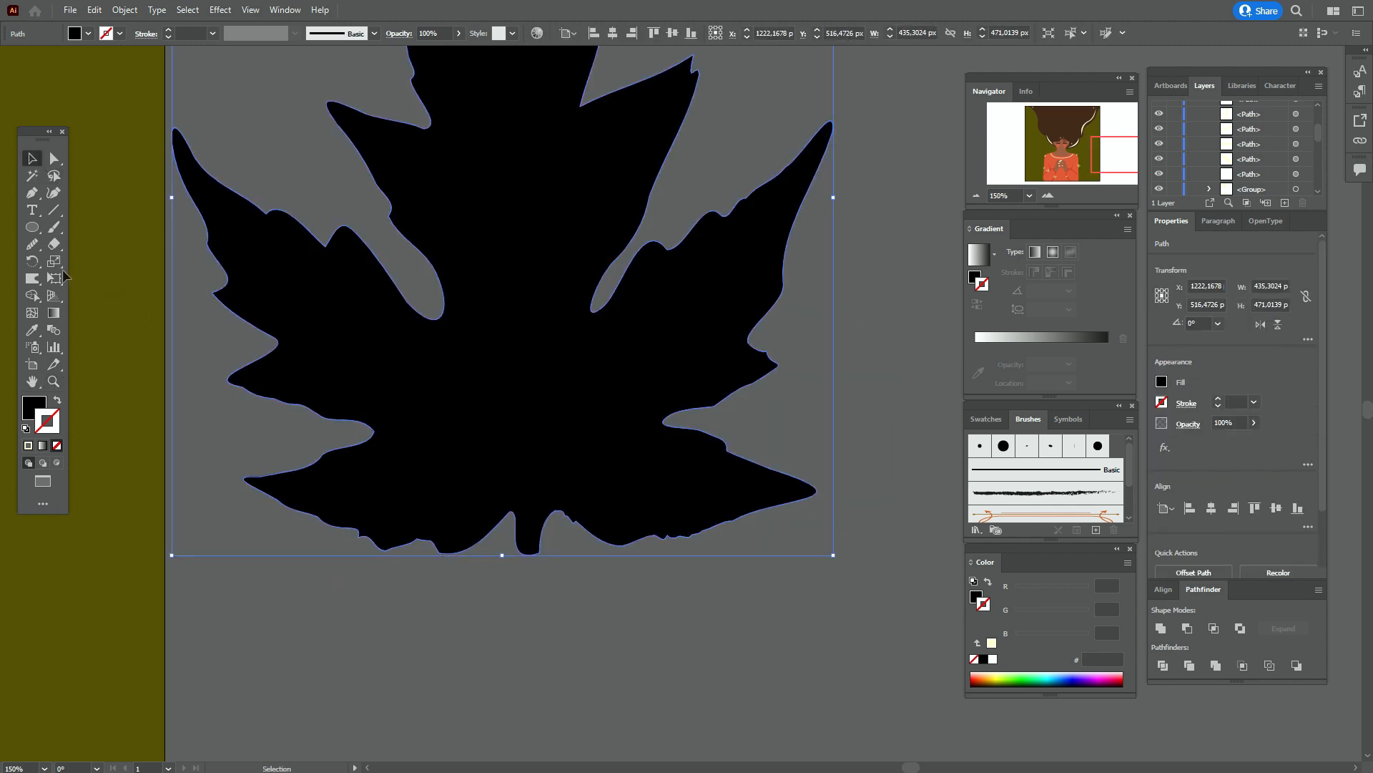
key("shift+e")
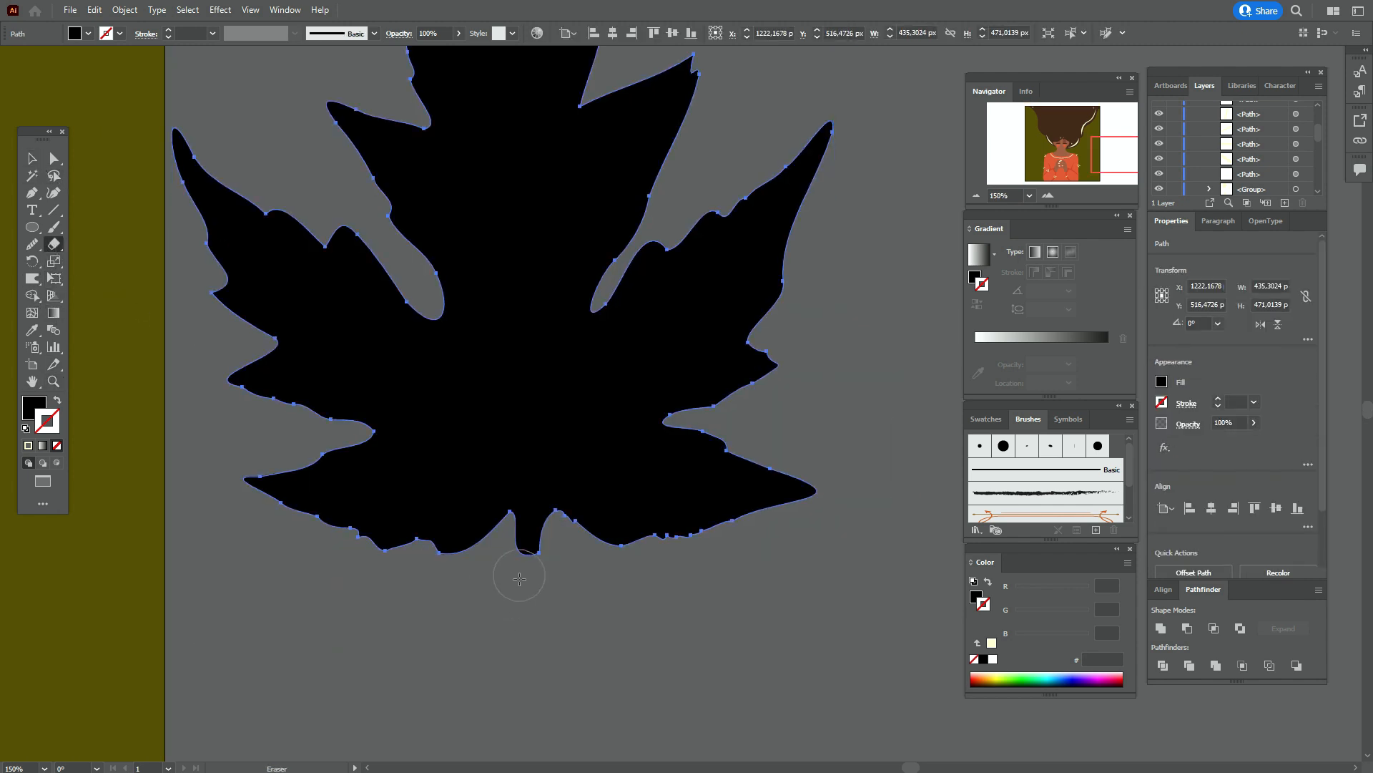
left_click_drag(519, 578, 519, 561)
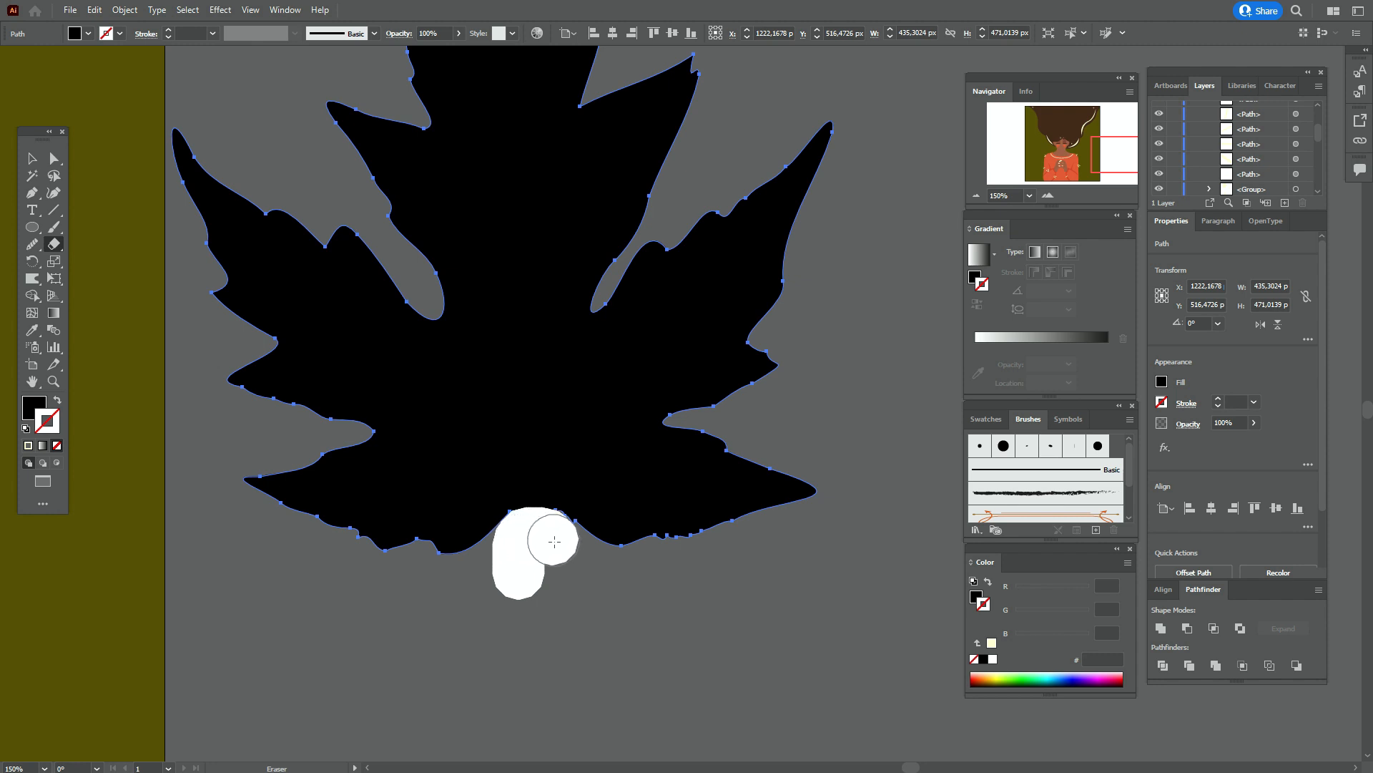
left_click_drag(554, 542, 556, 573)
- Clean up the small jagged notch on the leaf silhouette's right edge by editing its anchor points
key("a")
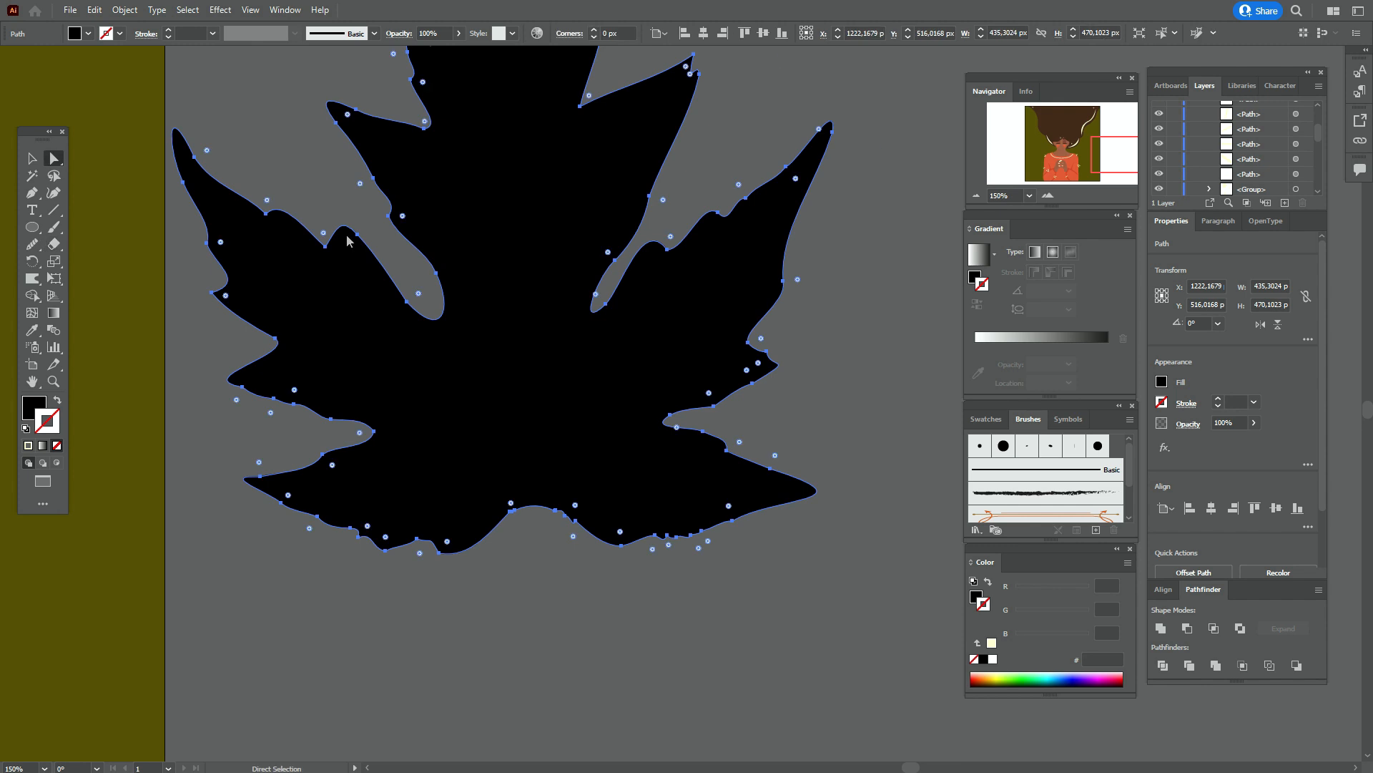
left_click(833, 302)
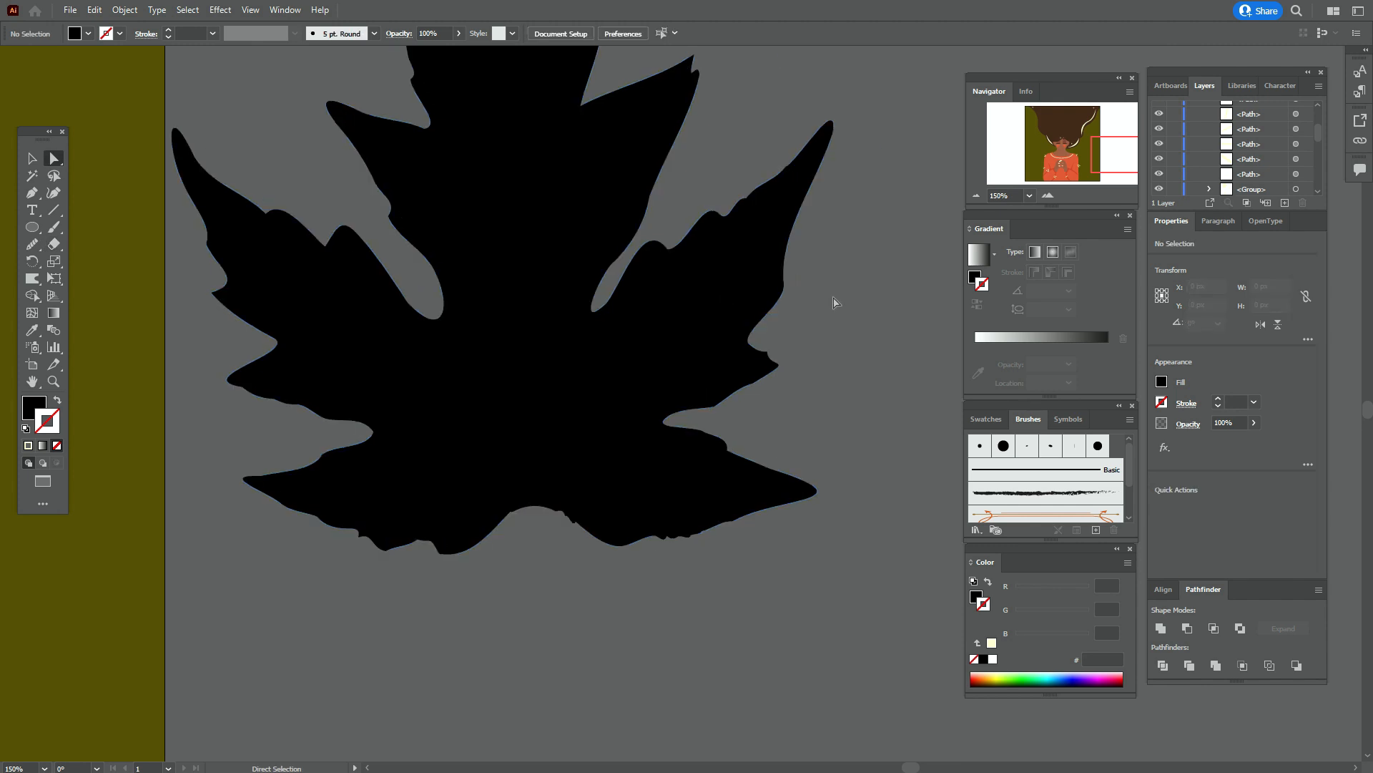
left_click(767, 363)
left_click(861, 421)
- Draw a curved, tapered stem about 47 px wide and 234 px tall with the Pen tool, overlapping the leaf's base
left_click_drag(556, 393, 541, 214)
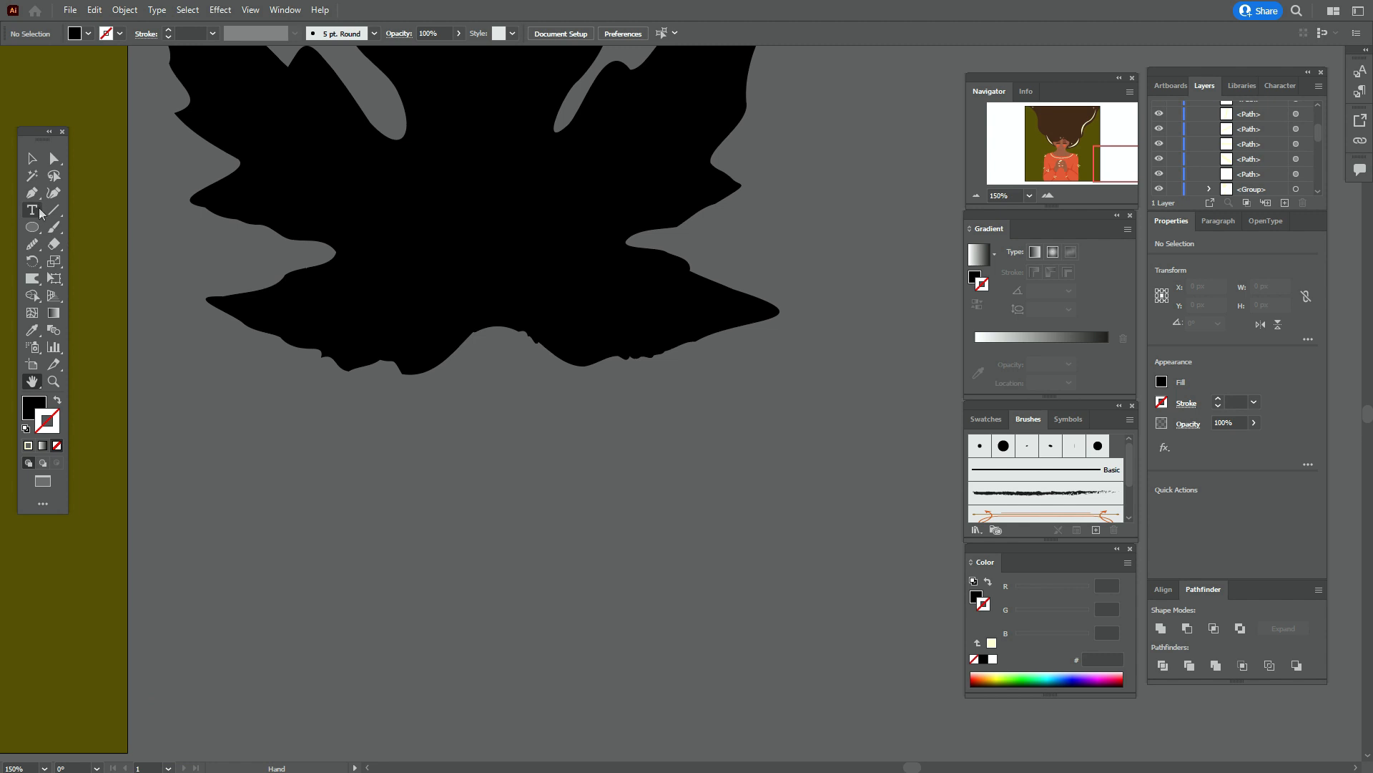
left_click(488, 316)
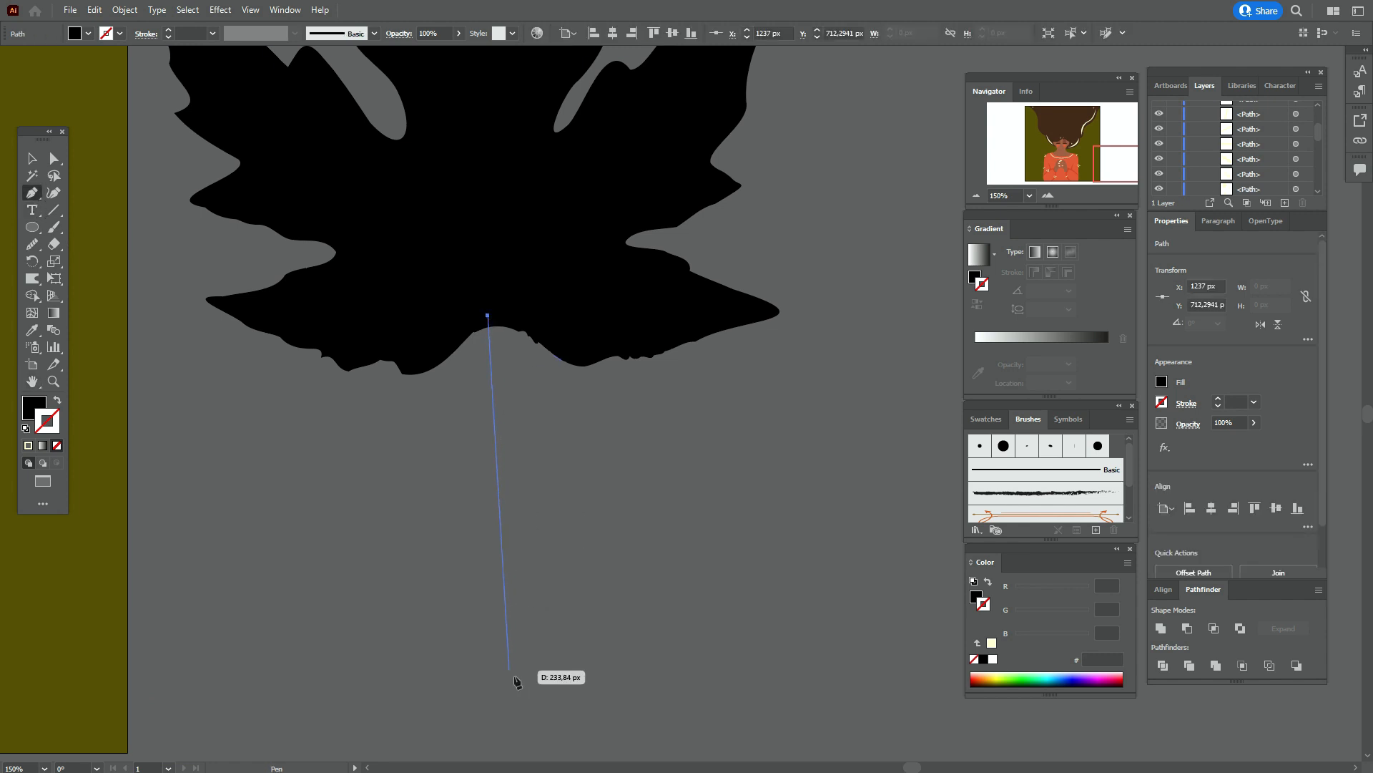
left_click_drag(502, 672, 582, 715)
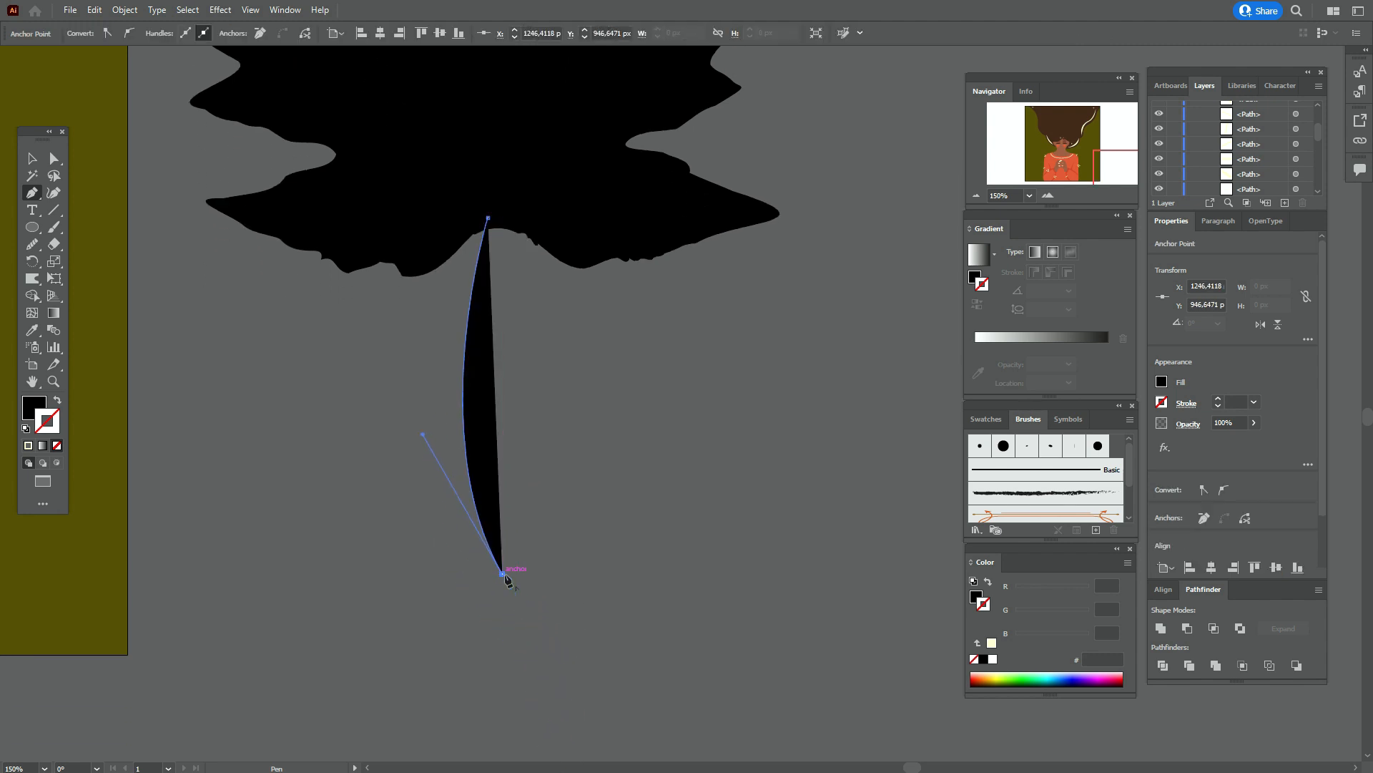
left_click(533, 574)
left_click_drag(489, 217, 525, 92)
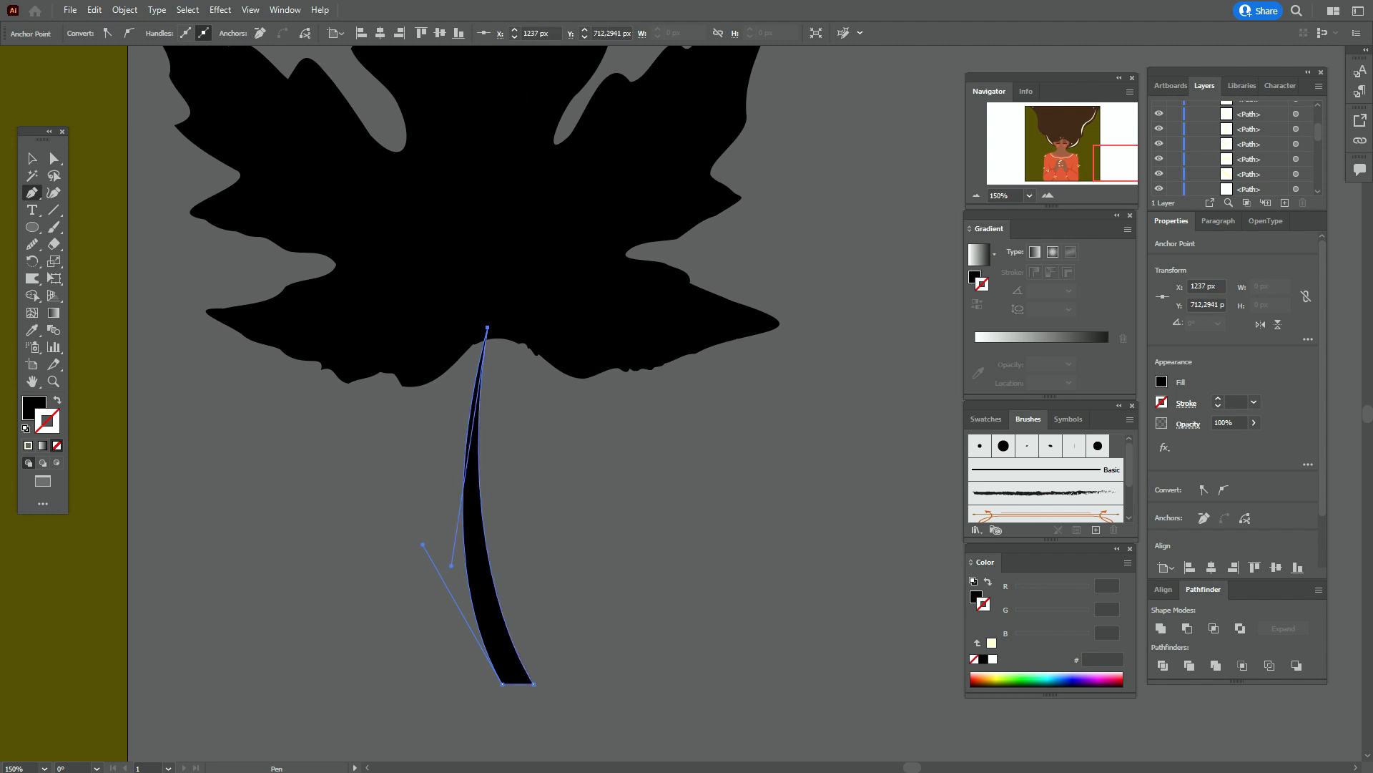
left_click(32, 161)
left_click_drag(472, 668, 492, 593)
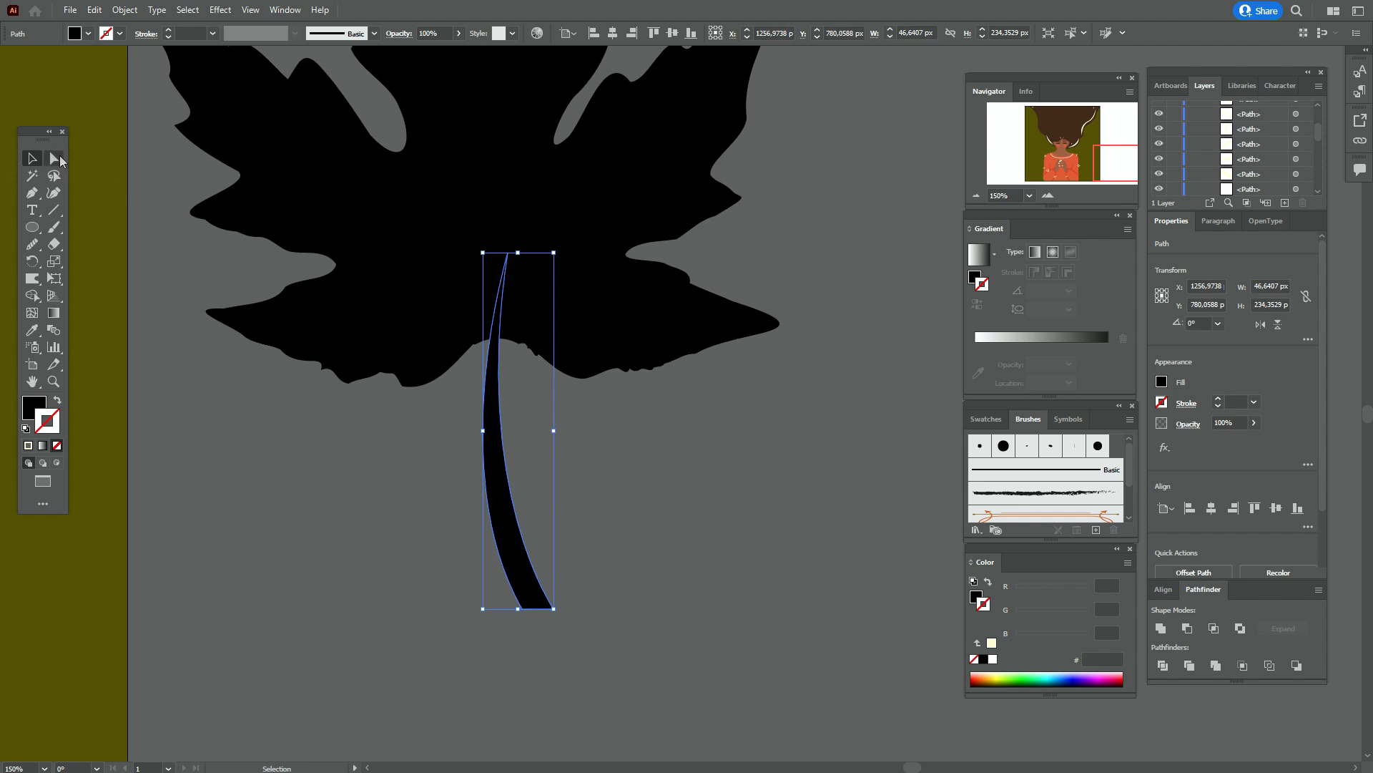
- Round the corner at the lower-right end of the new stem
left_click(57, 158)
left_click_drag(616, 598, 616, 596)
left_click_drag(528, 595, 541, 614)
left_click(627, 601)
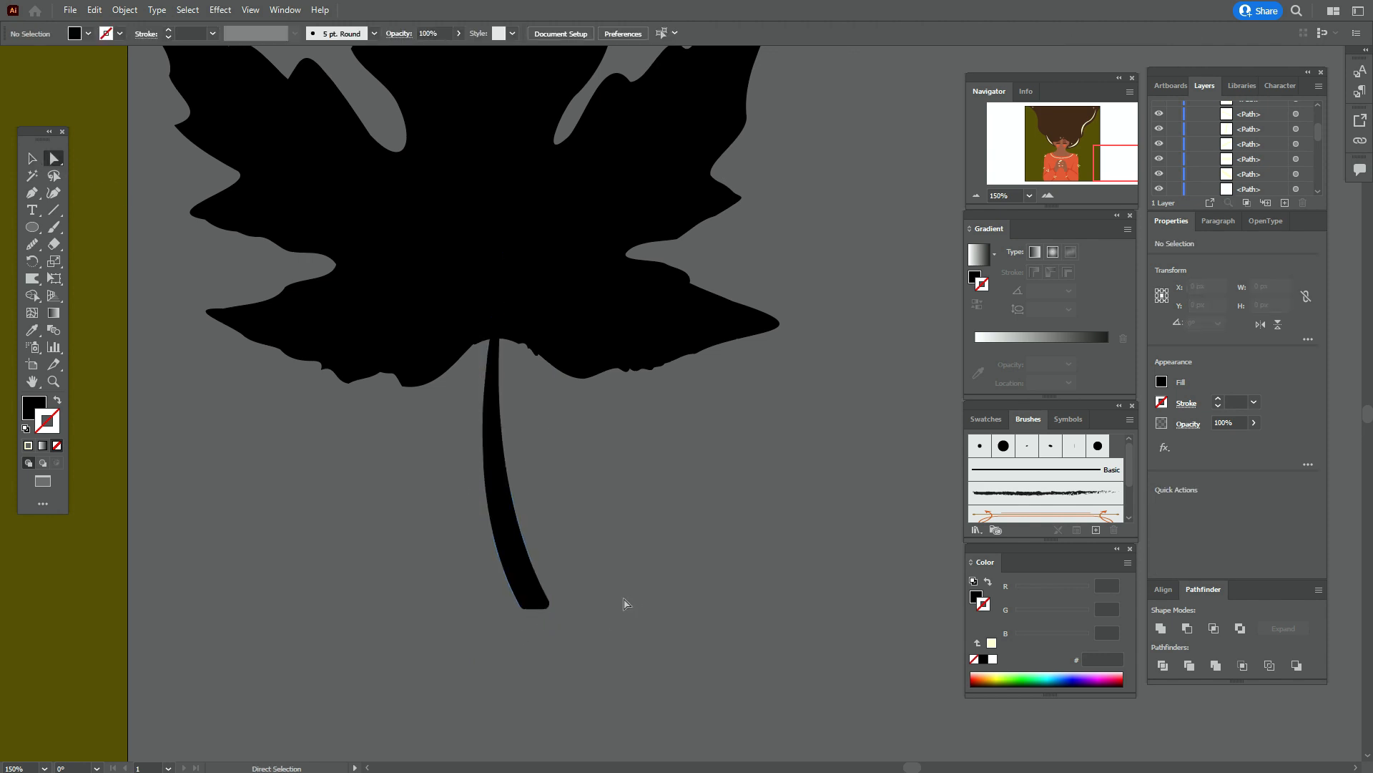
left_click(496, 390)
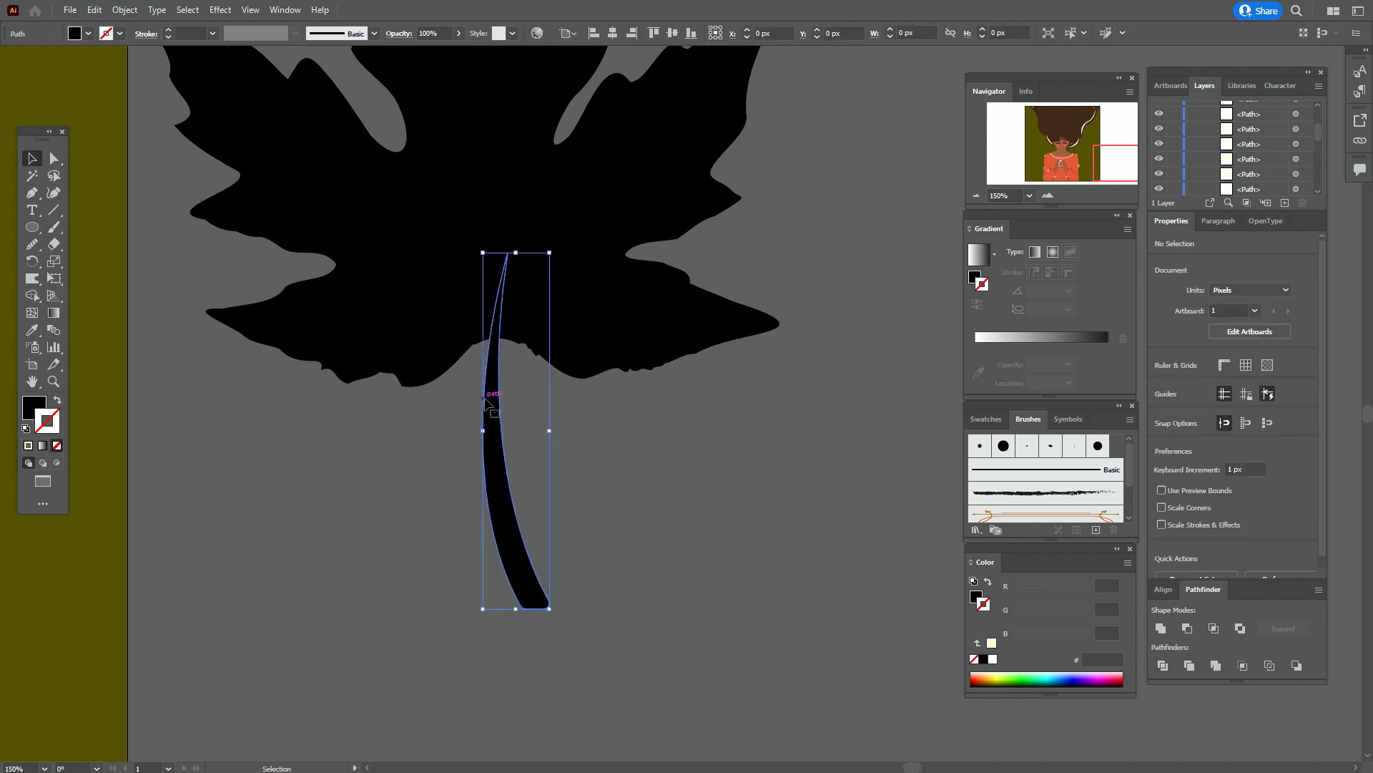
left_click(806, 563)
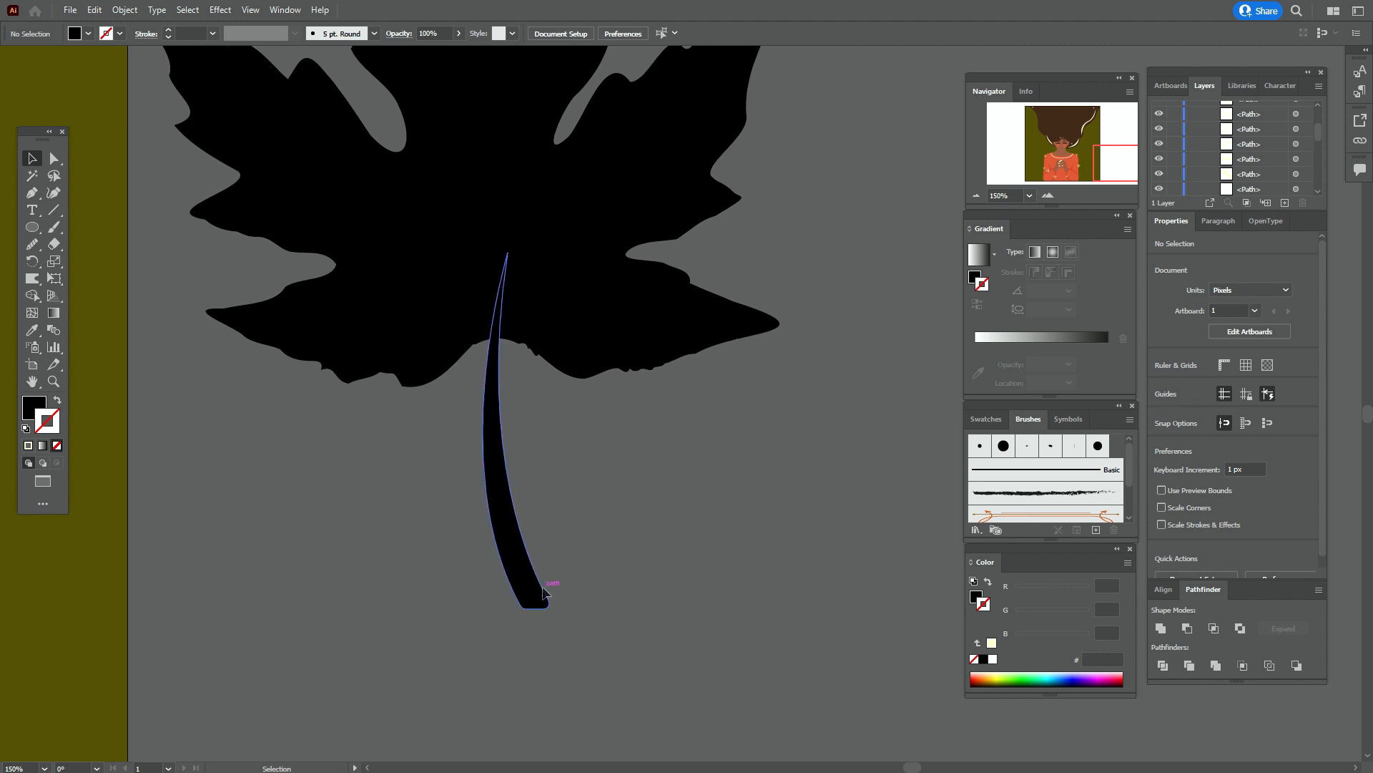
left_click_drag(609, 476, 609, 474)
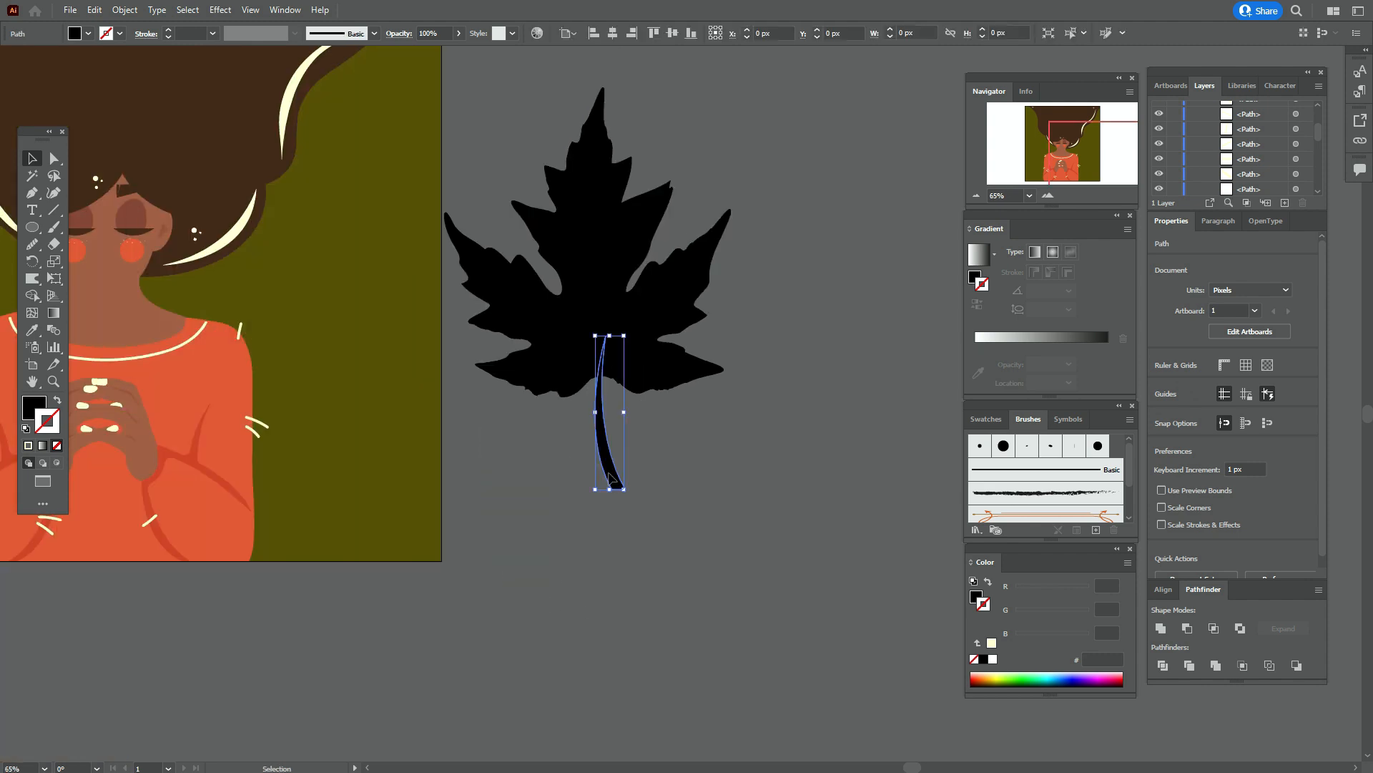
- Fill the leaf silhouette with the red swatch (cd1b09) and give it no stroke
left_click(670, 379)
left_click(984, 420)
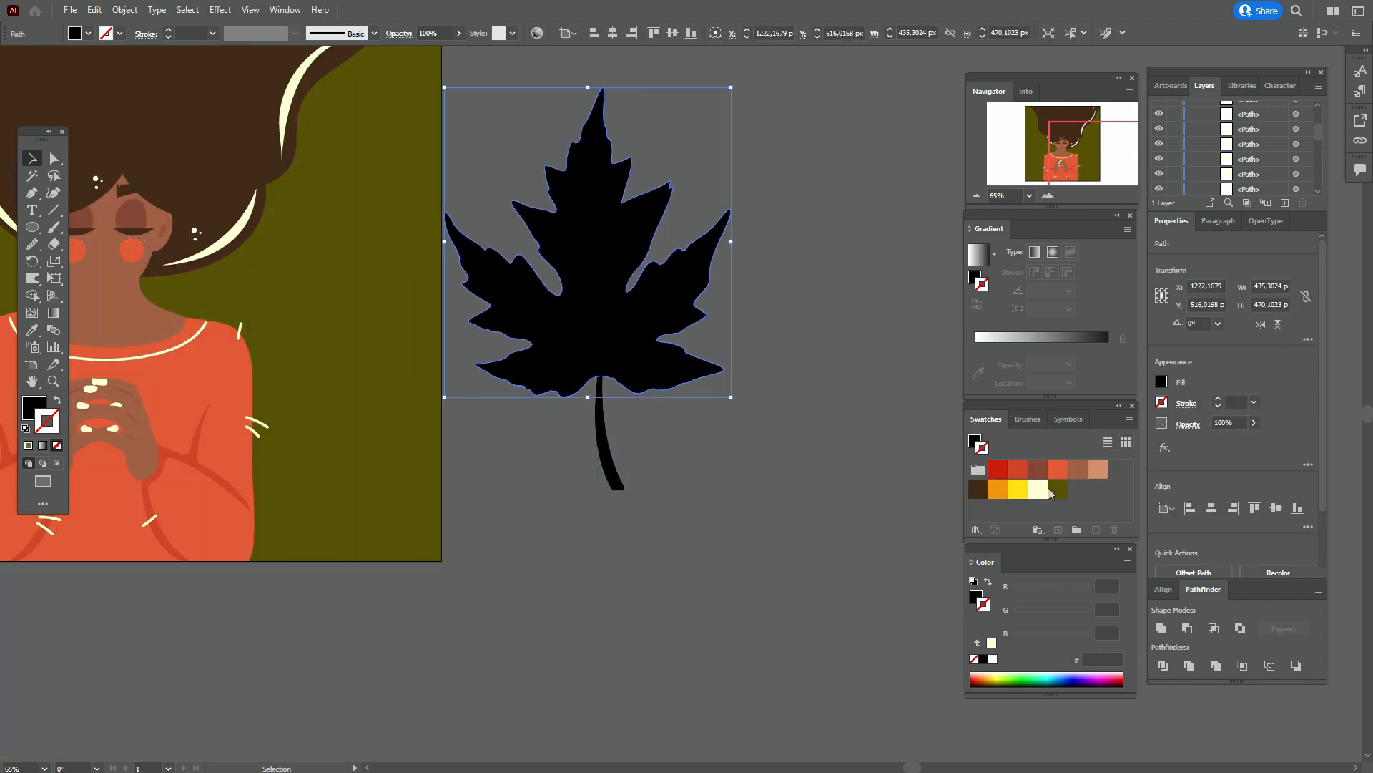
left_click(1000, 469)
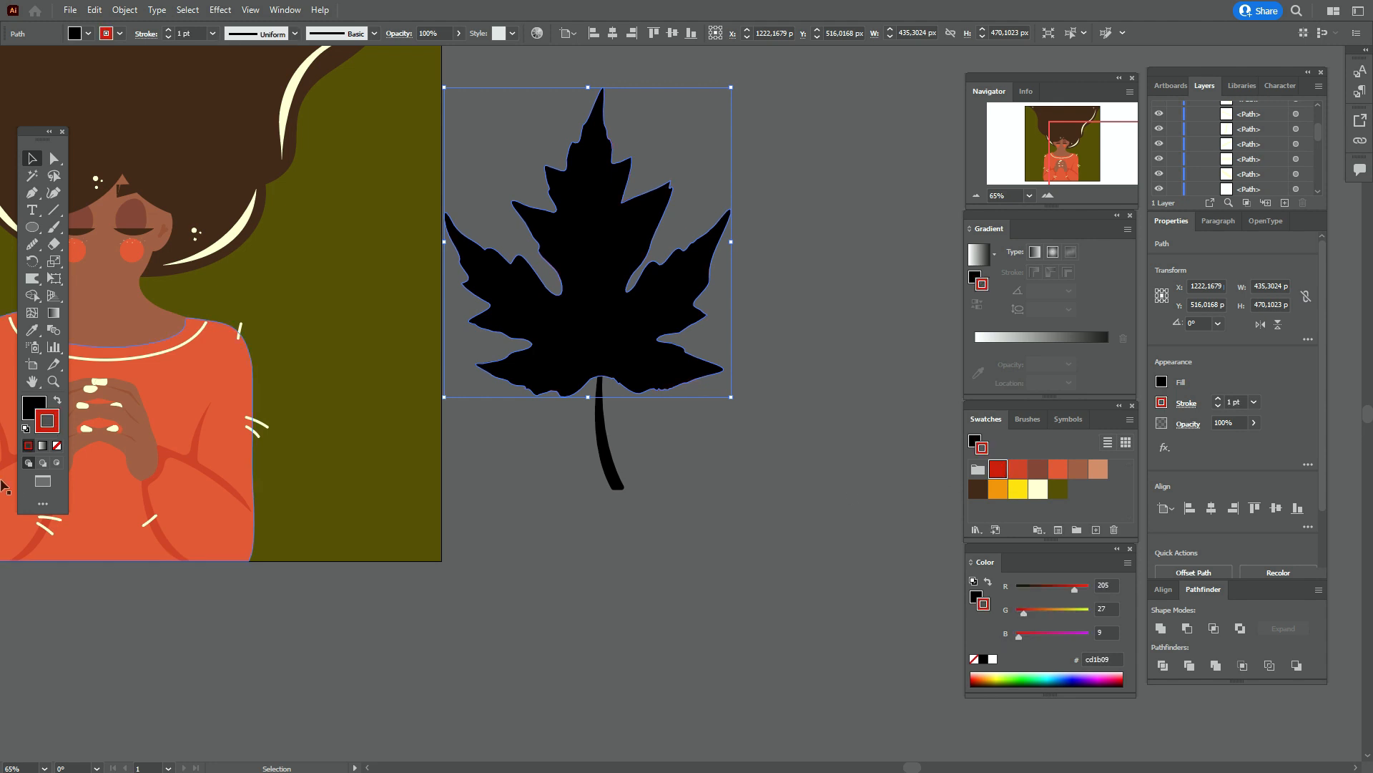
left_click(58, 402)
left_click(57, 446)
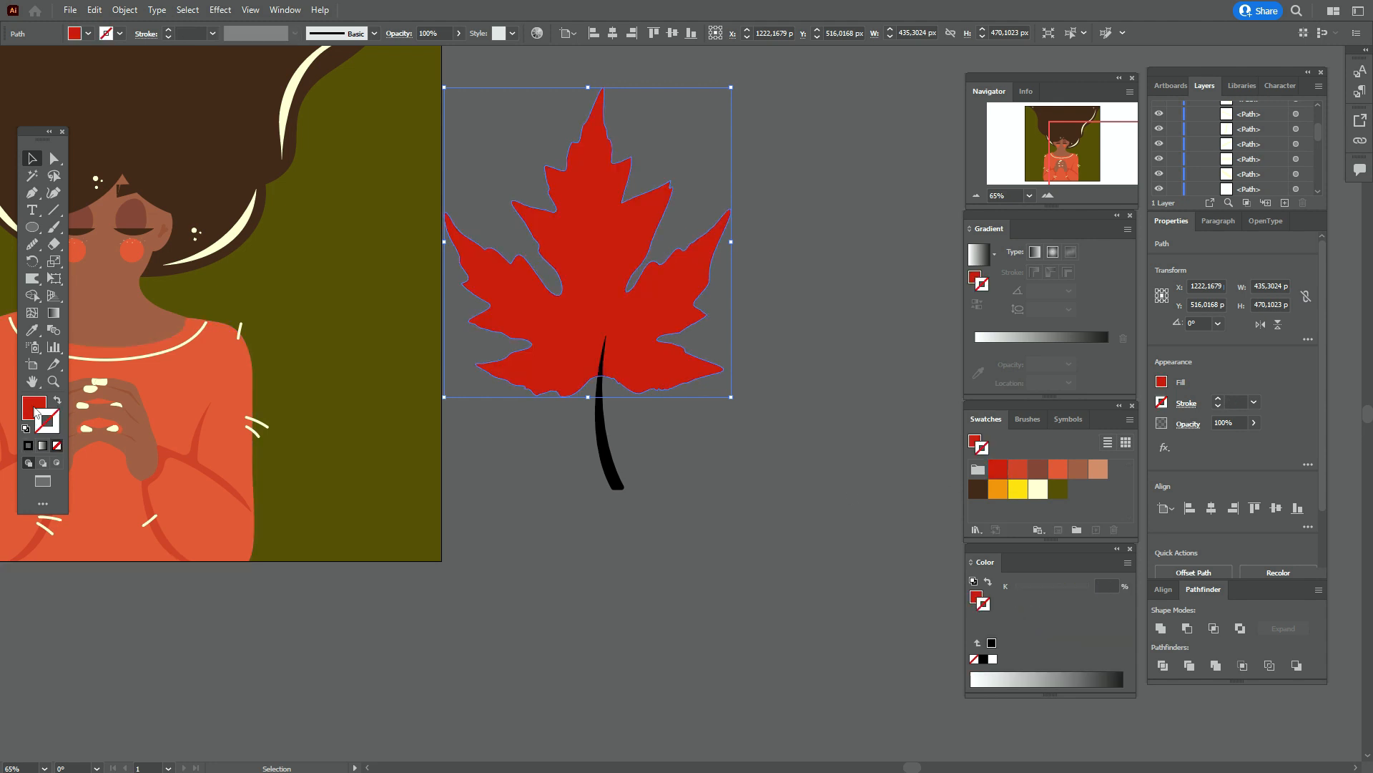
- Bring the red leaf in front of the stem in the stacking order
right_click(652, 356)
mouse_move(715, 665)
left_click(858, 664)
left_click(770, 578)
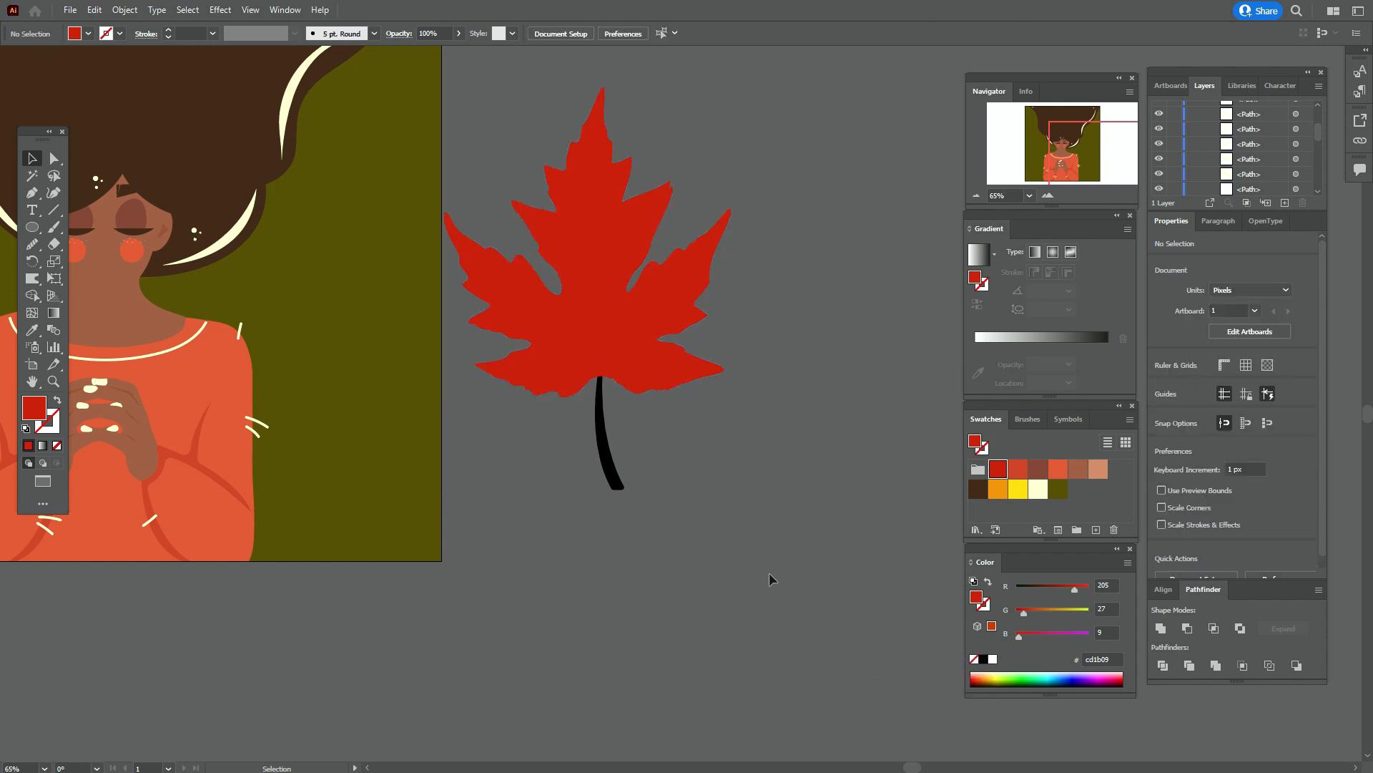
- Fill the stem with the dark brown swatch (432918)
left_click(617, 483)
left_click(976, 492)
left_click(876, 488)
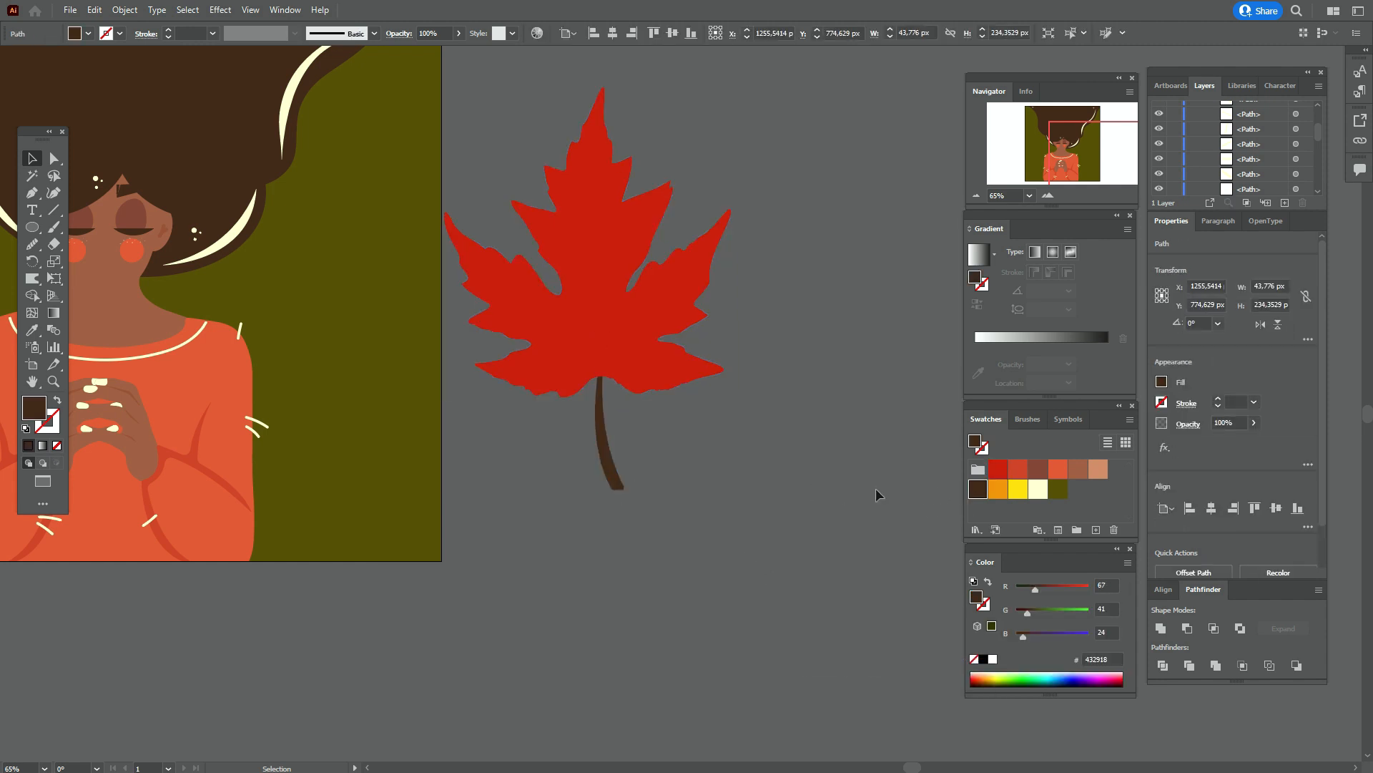
- Draw a curved central vein from the leaf's tip to its base with the Pen tool, using a 1 pt cream (ffffcc) stroke without fill
left_click(1038, 491)
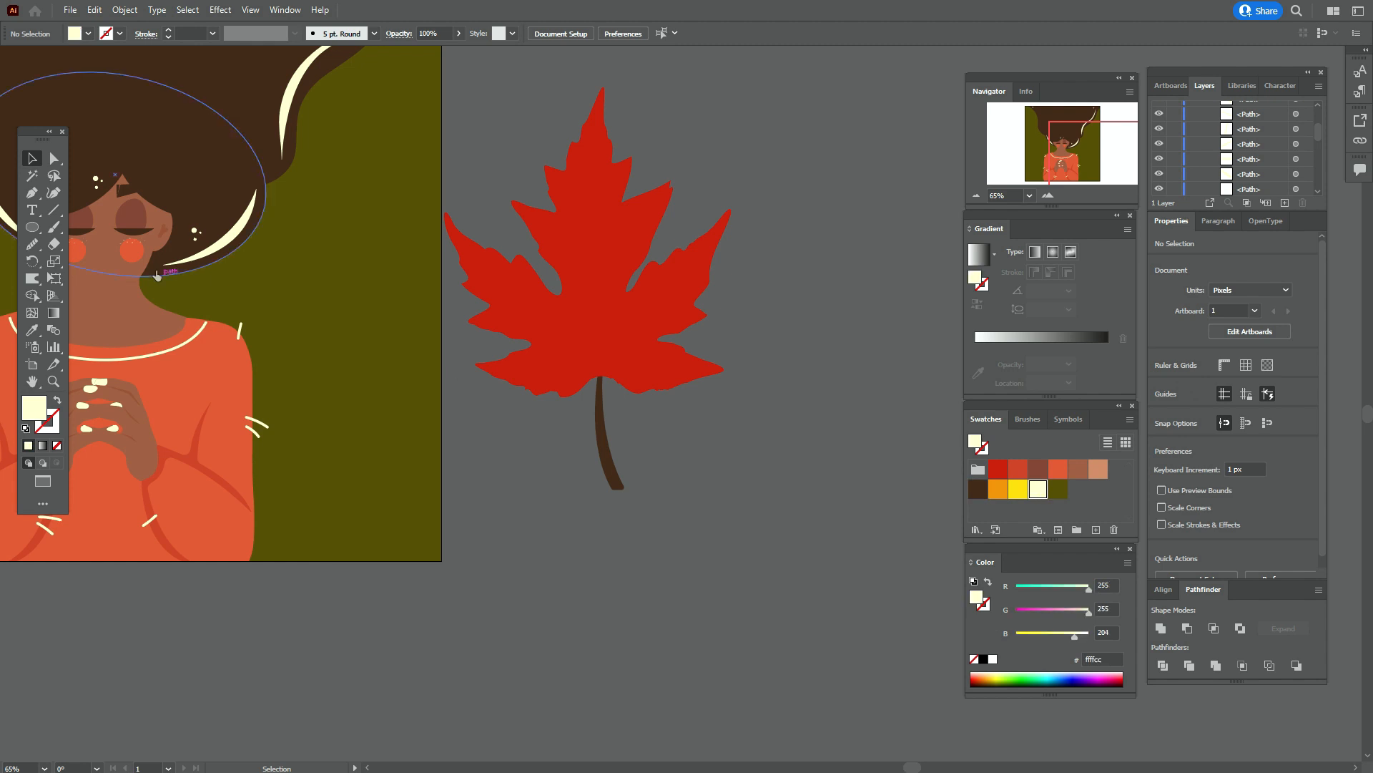
left_click(43, 196)
left_click(595, 127)
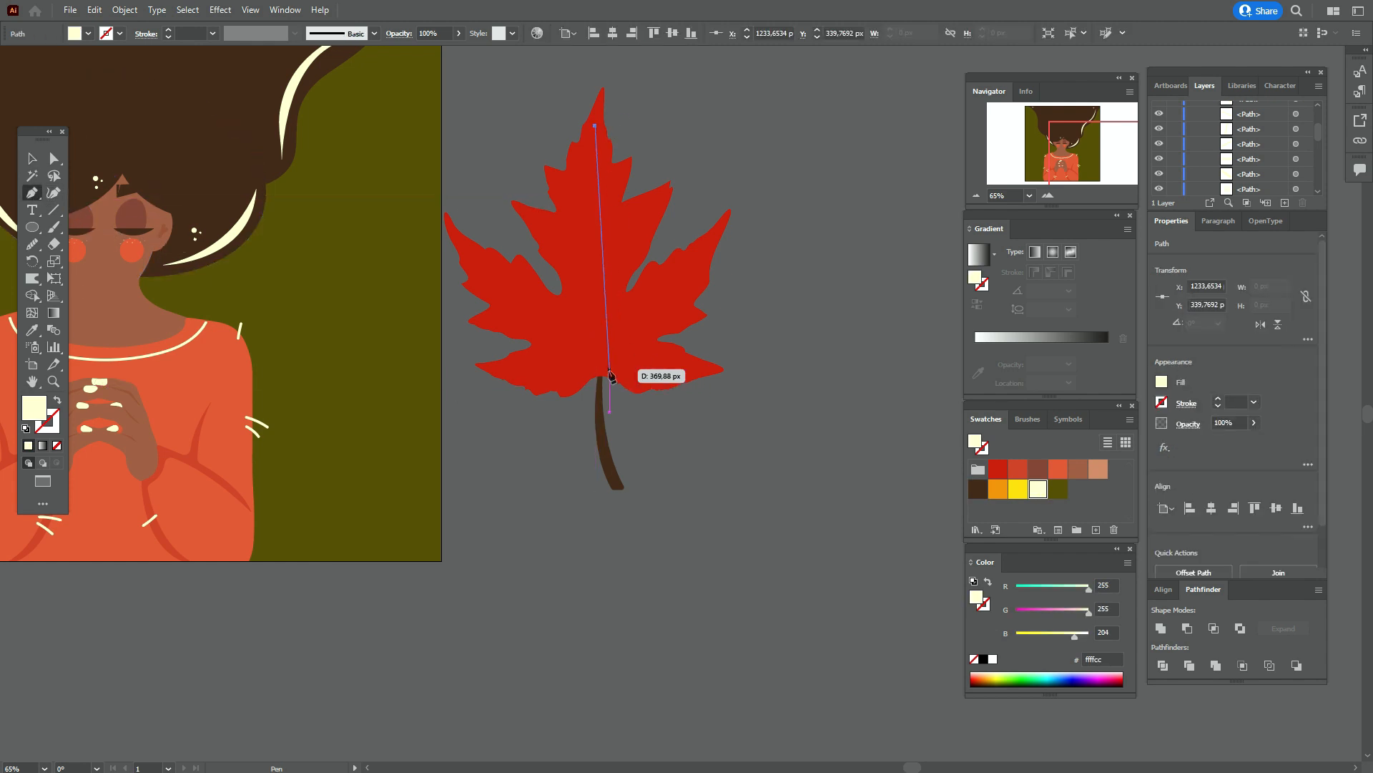
left_click_drag(603, 367, 628, 428)
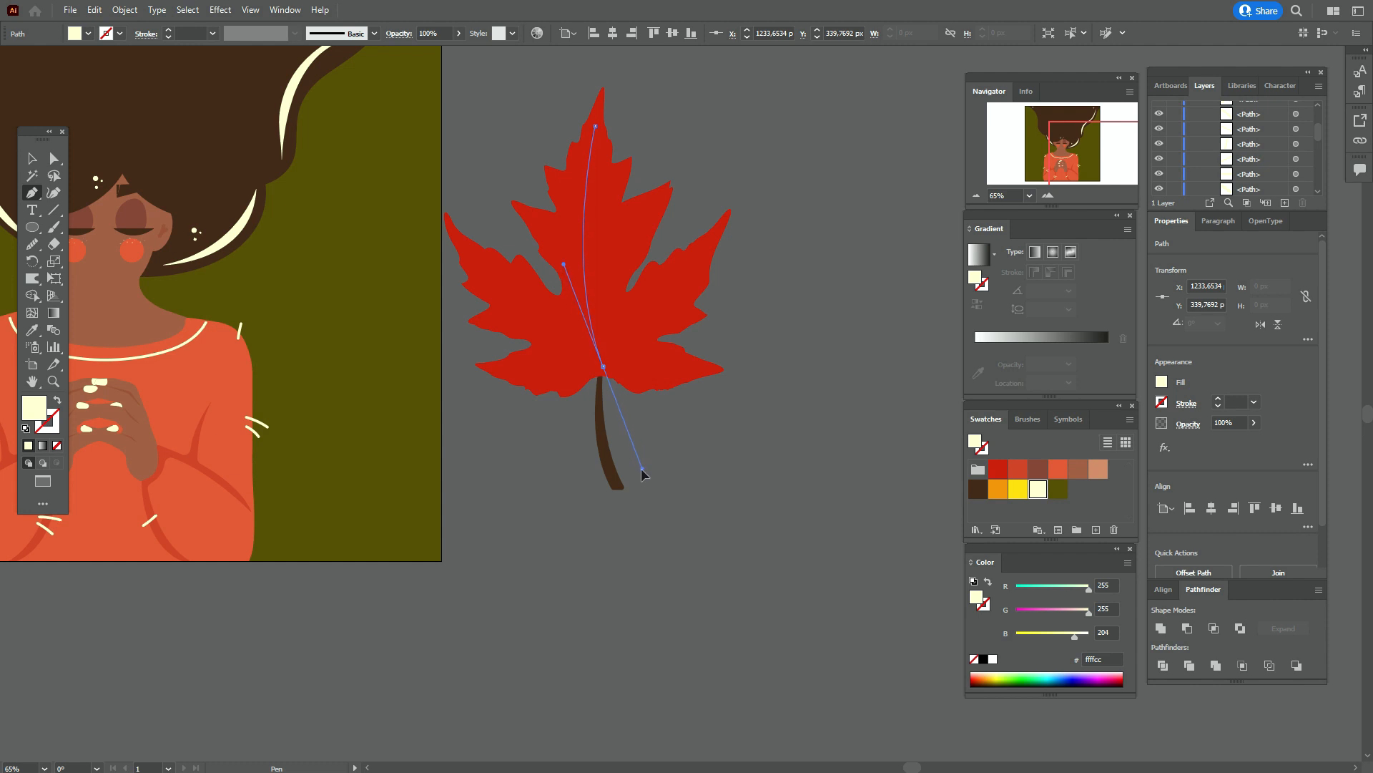
left_click_drag(642, 474, 643, 475)
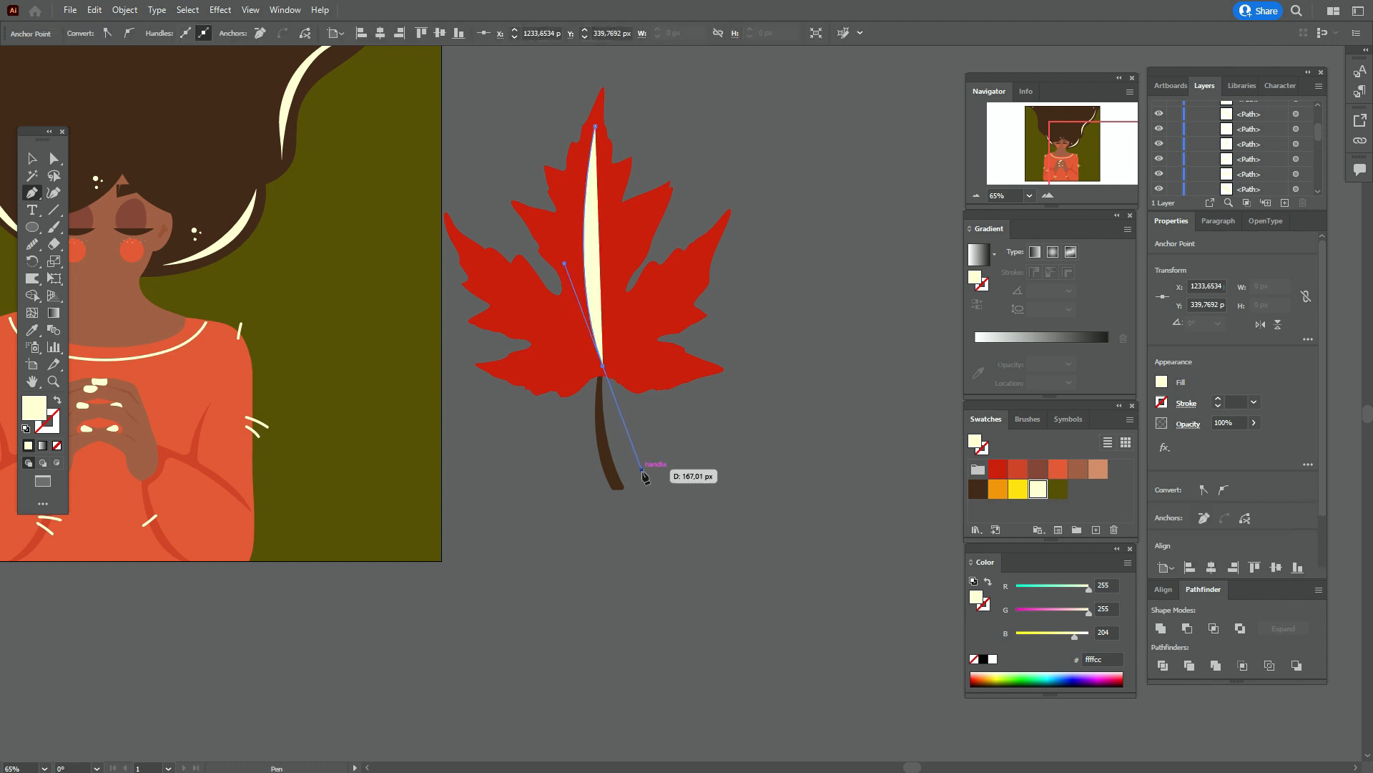
left_click(58, 402)
key("Escape")
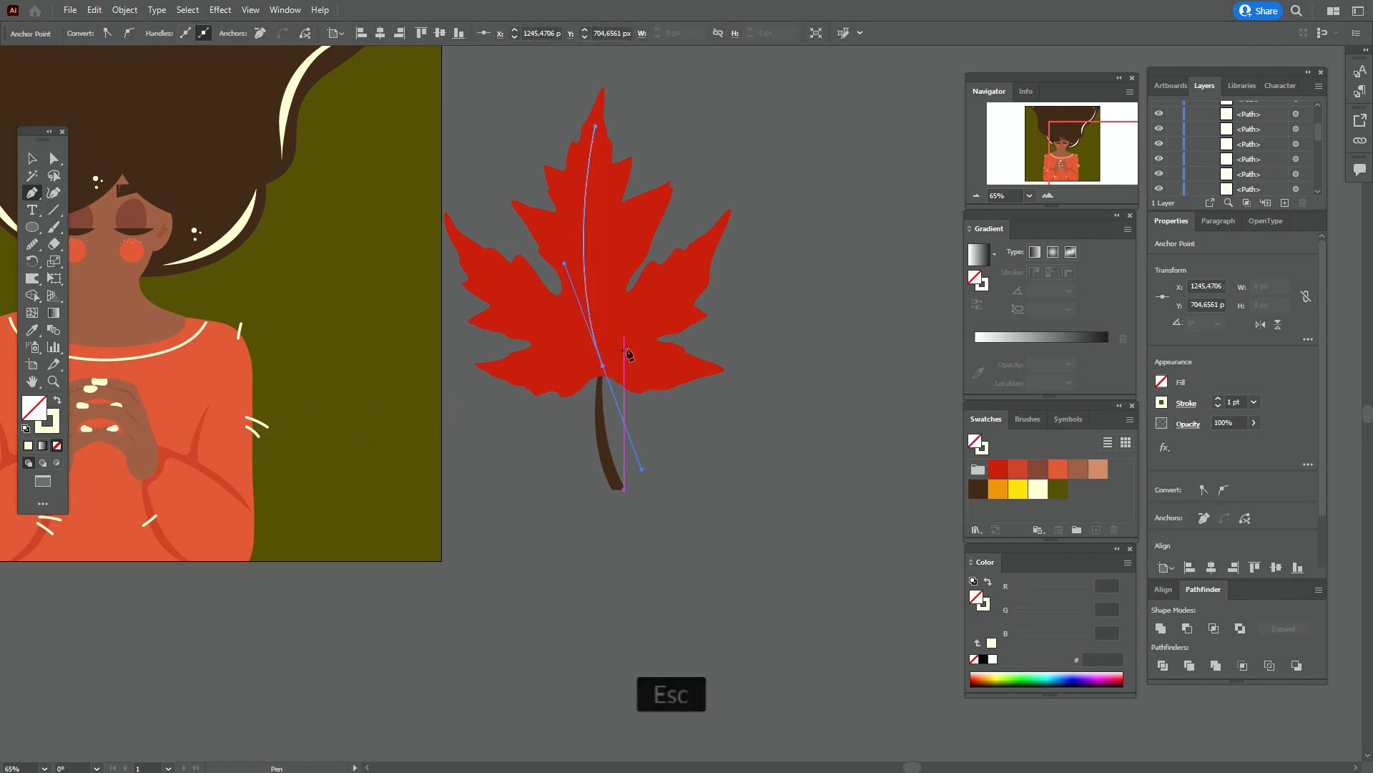
- Draw two straight diagonal cream veins into the lobes on the leaf's right half
left_click_drag(614, 345, 681, 281)
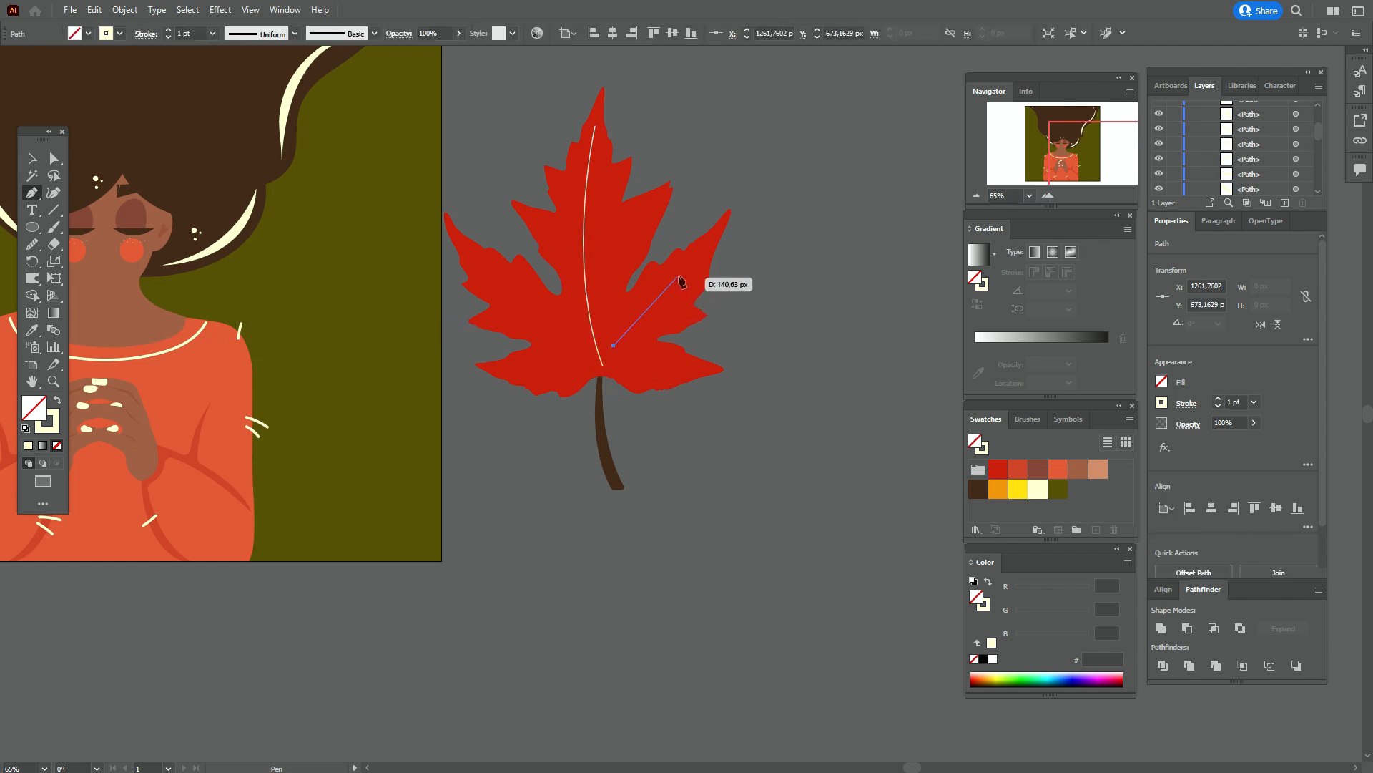
left_click(688, 268)
key("Escape")
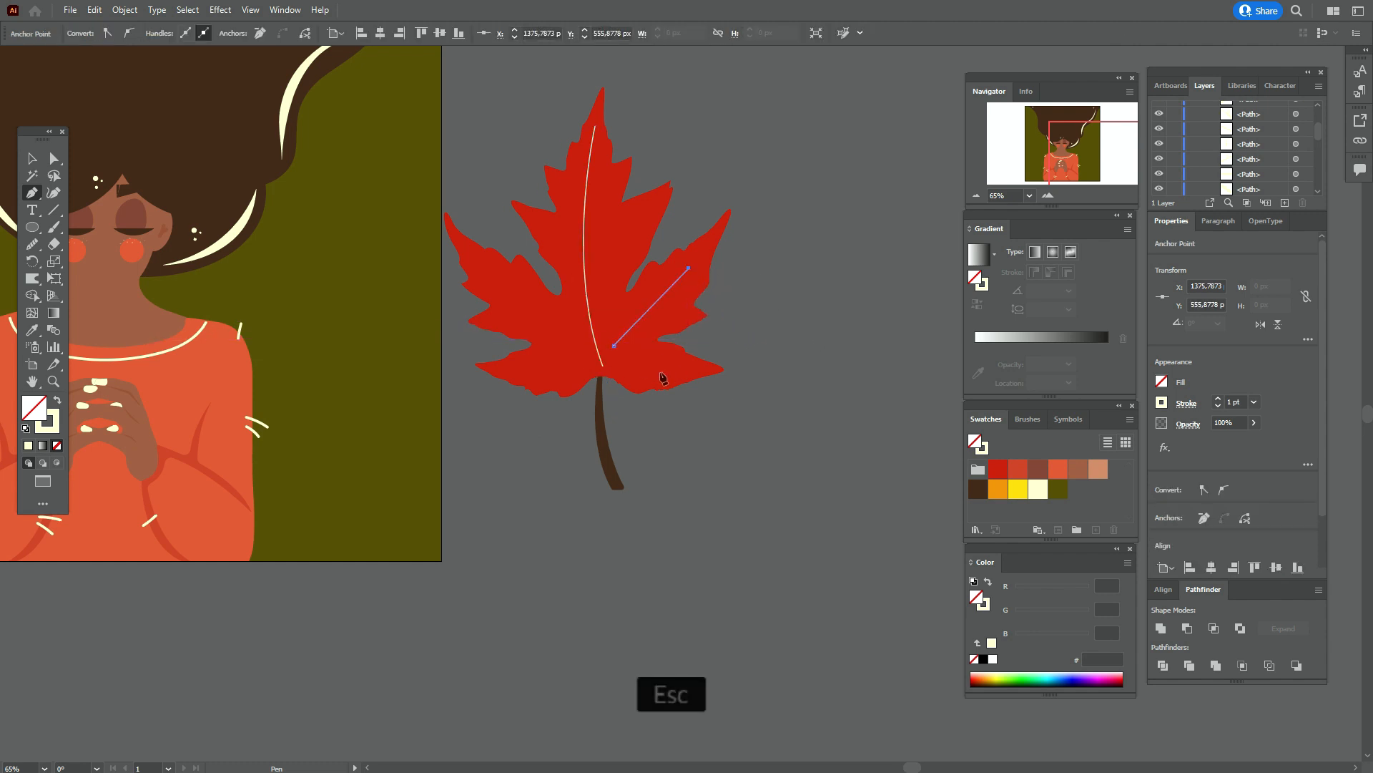
left_click(648, 219)
key("Escape")
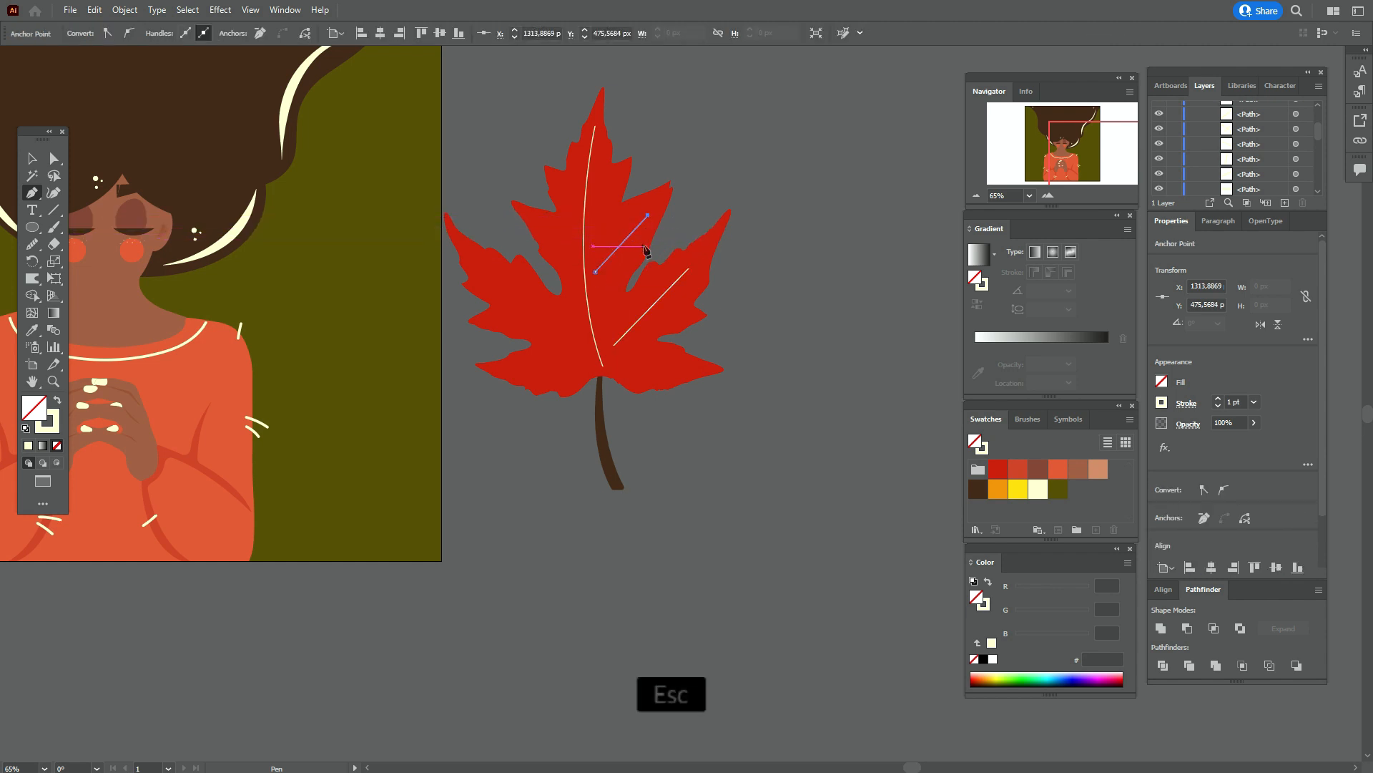
- Draw two straight diagonal cream veins into the lobes on the leaf's left half
left_click(537, 222)
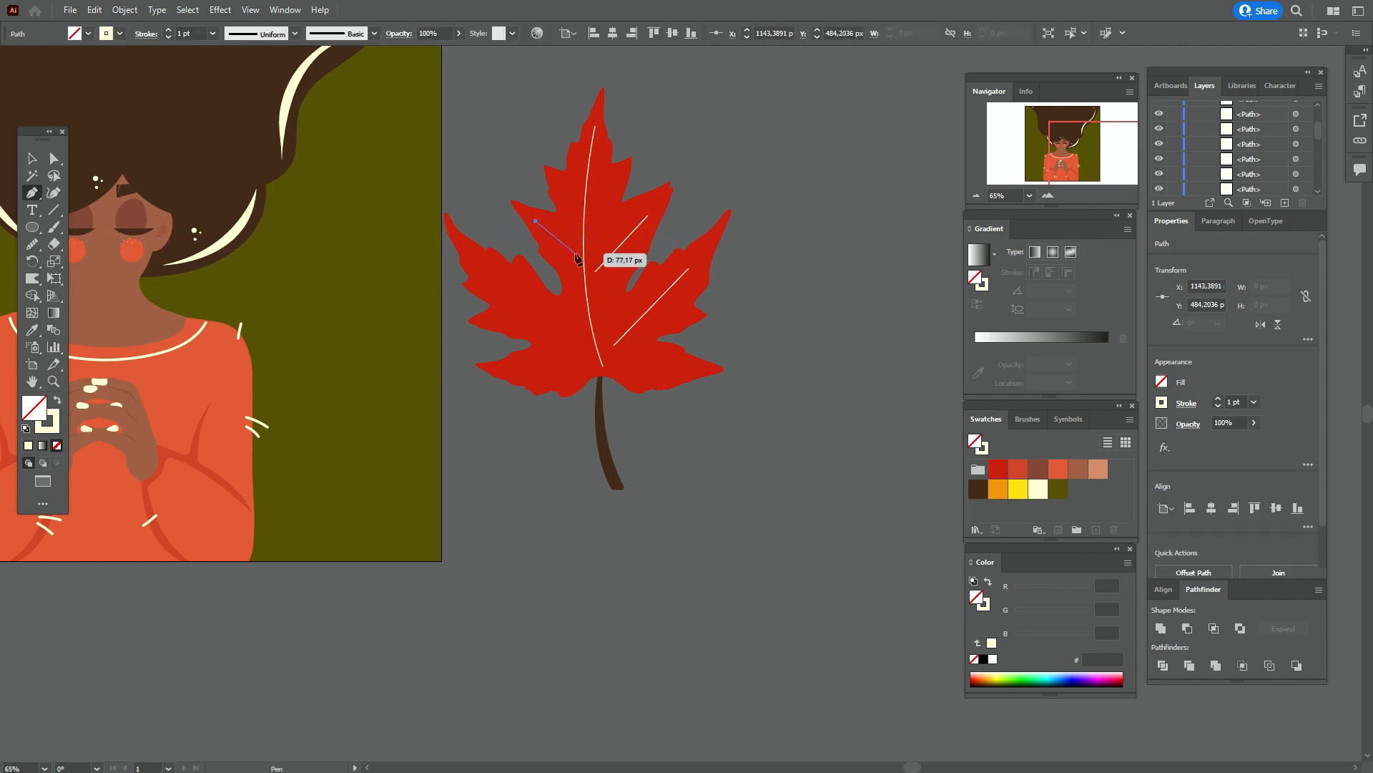
left_click(577, 270)
key("Escape")
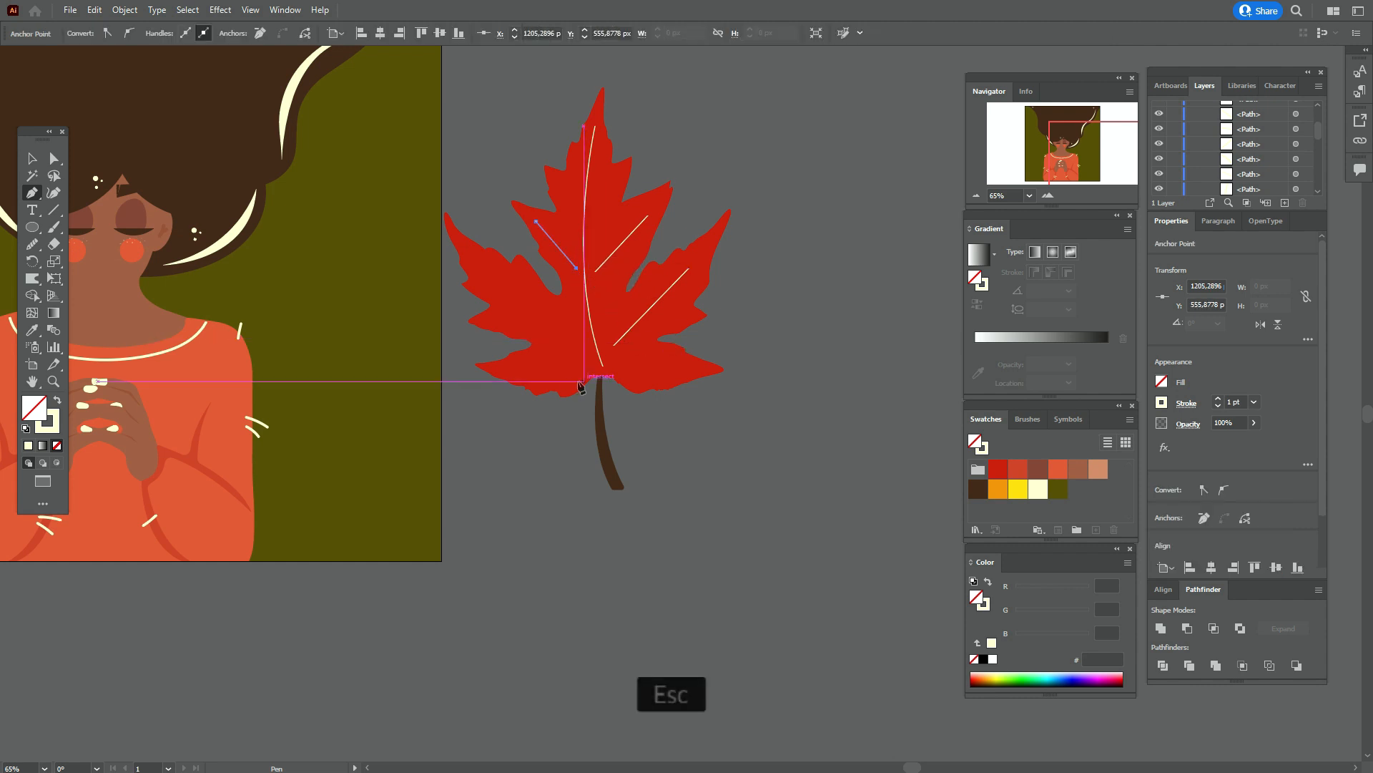
left_click(501, 284)
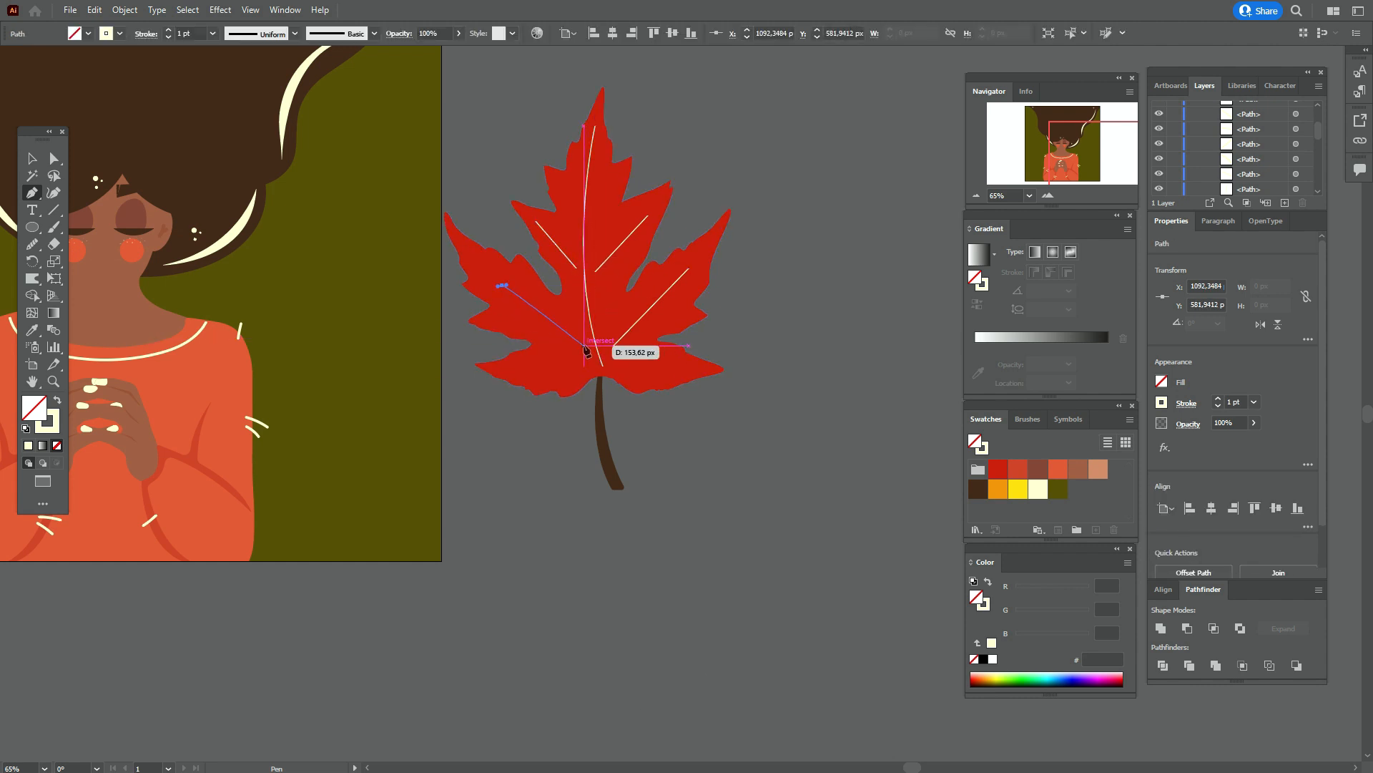
left_click(585, 347)
key("Escape")
left_click(31, 158)
left_click(801, 273)
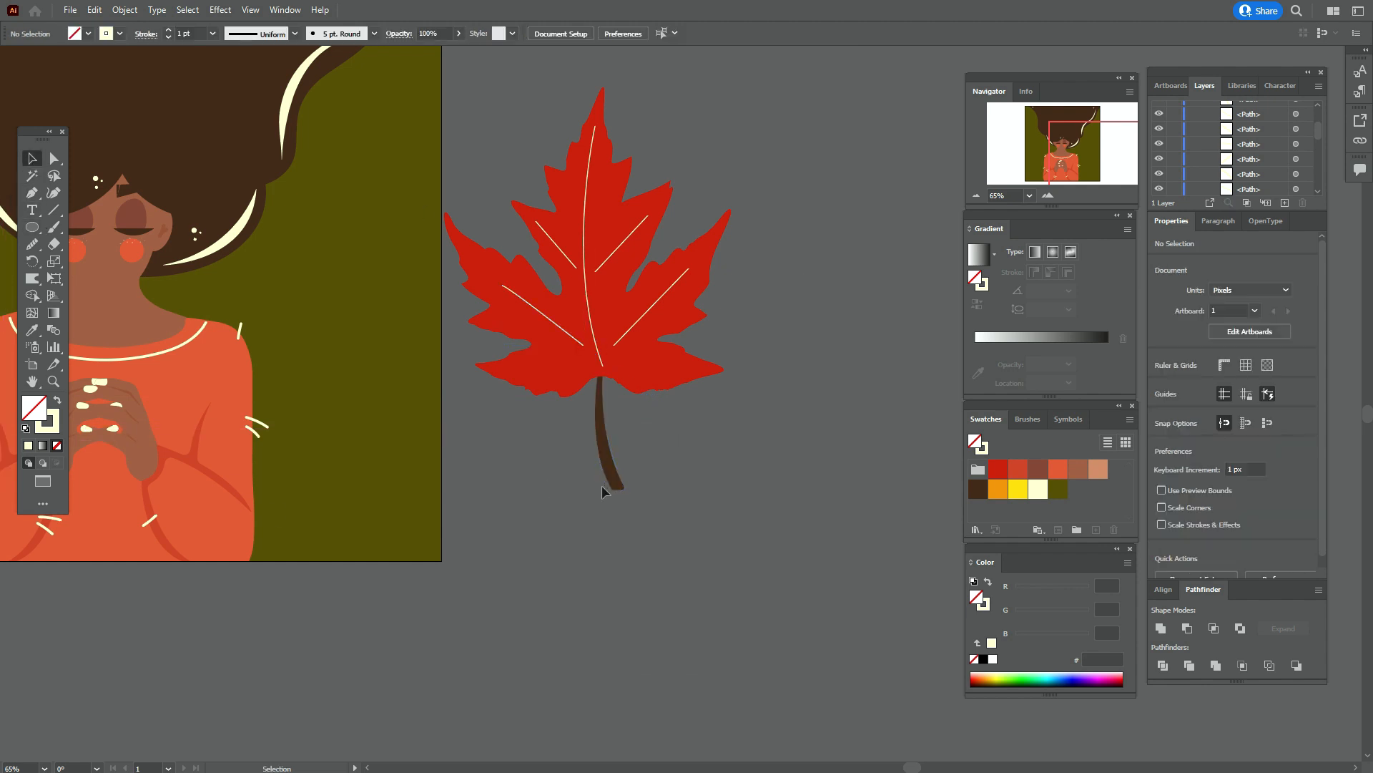
- Rotate the stem about 13° so its end swings to the right, and group it with the leaf and veins
left_click(605, 487)
left_click_drag(633, 498, 650, 295)
left_click(685, 454)
right_click(650, 294)
left_click(686, 452)
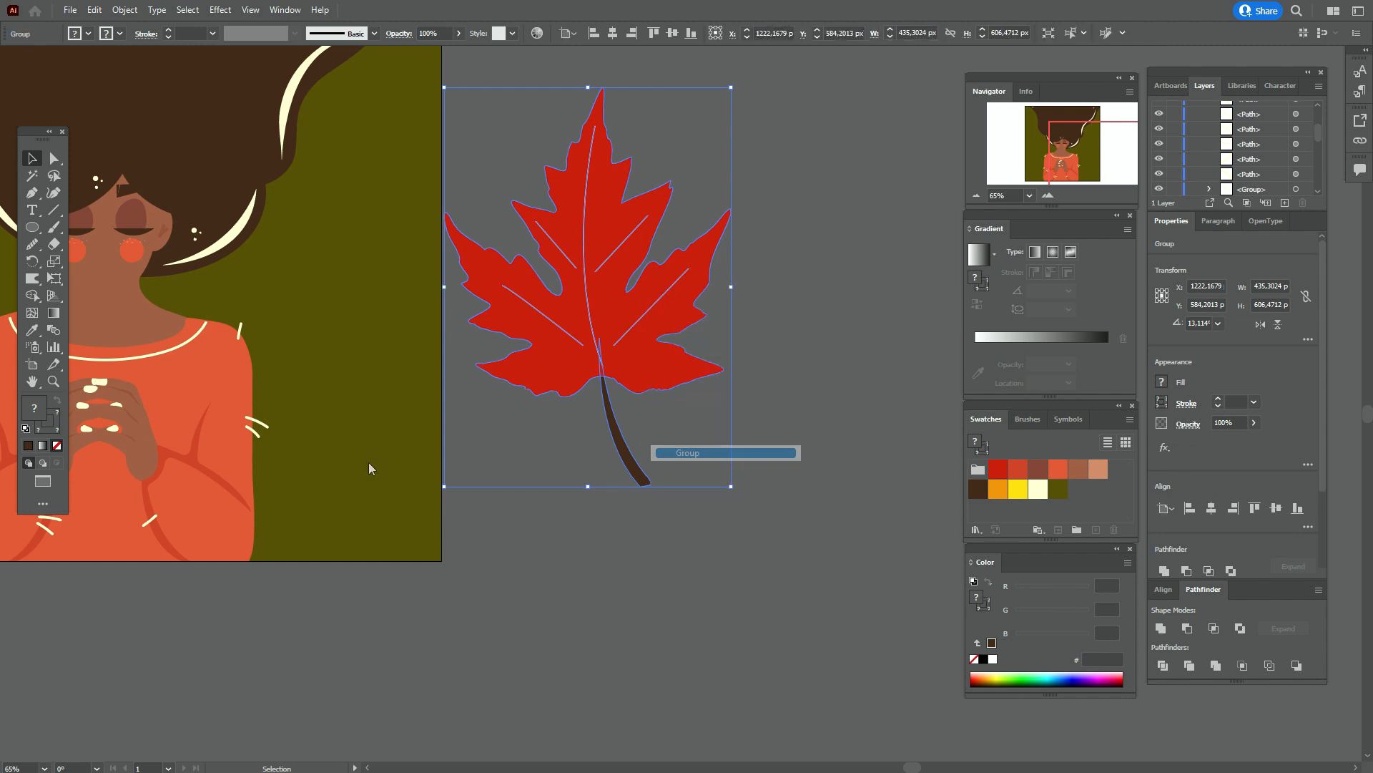
left_click(32, 381)
left_click_drag(108, 390, 367, 452)
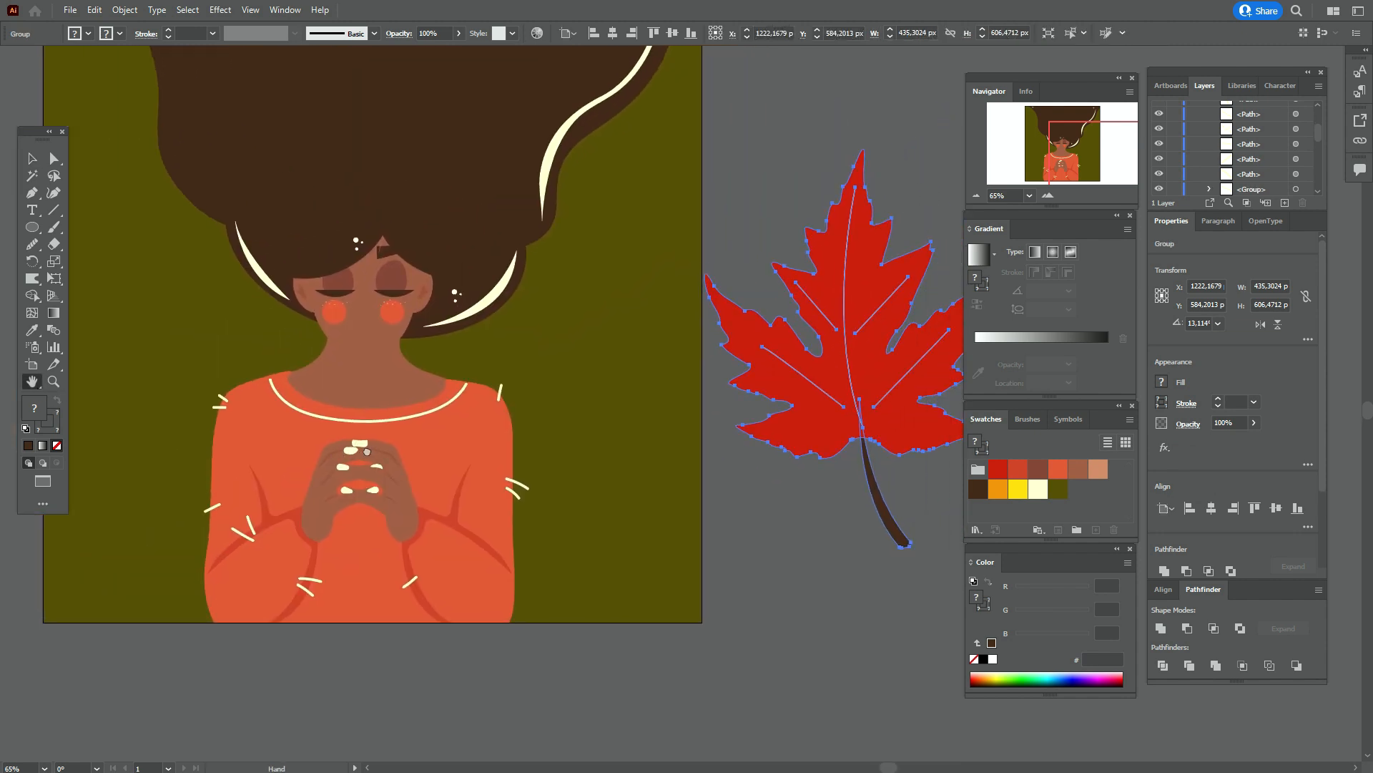
left_click(33, 162)
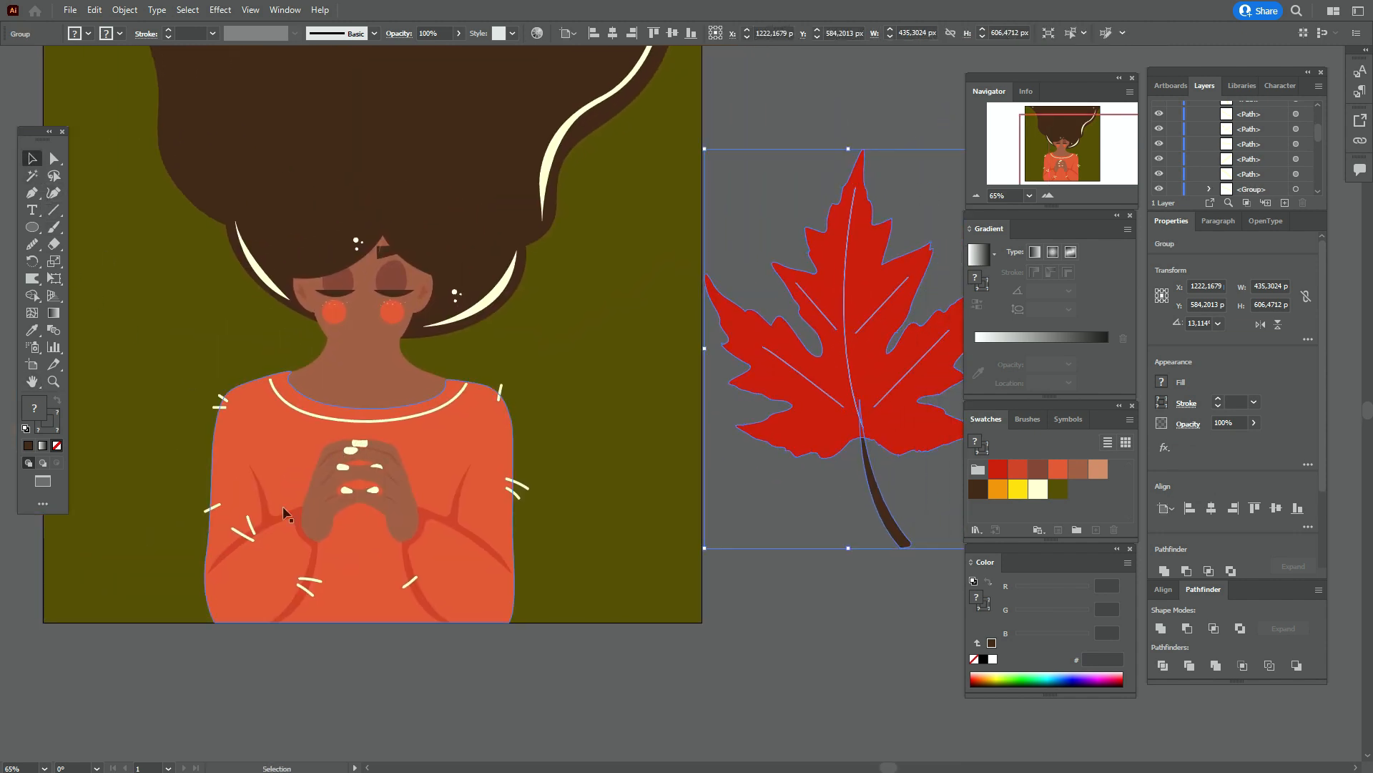
- Bring the hands, sleeve folds and cream sleeve strokes to the front and group them
left_click(249, 537)
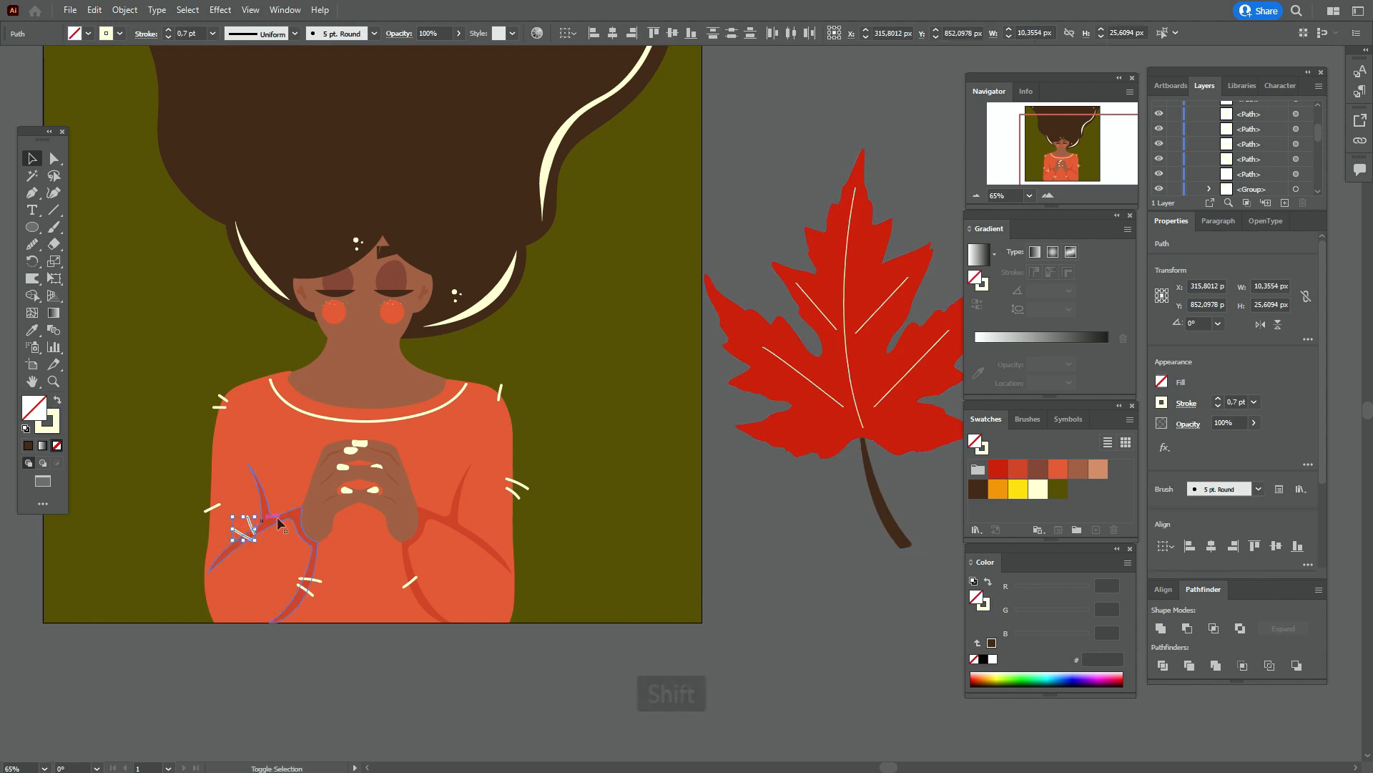
left_click(345, 585, "shift")
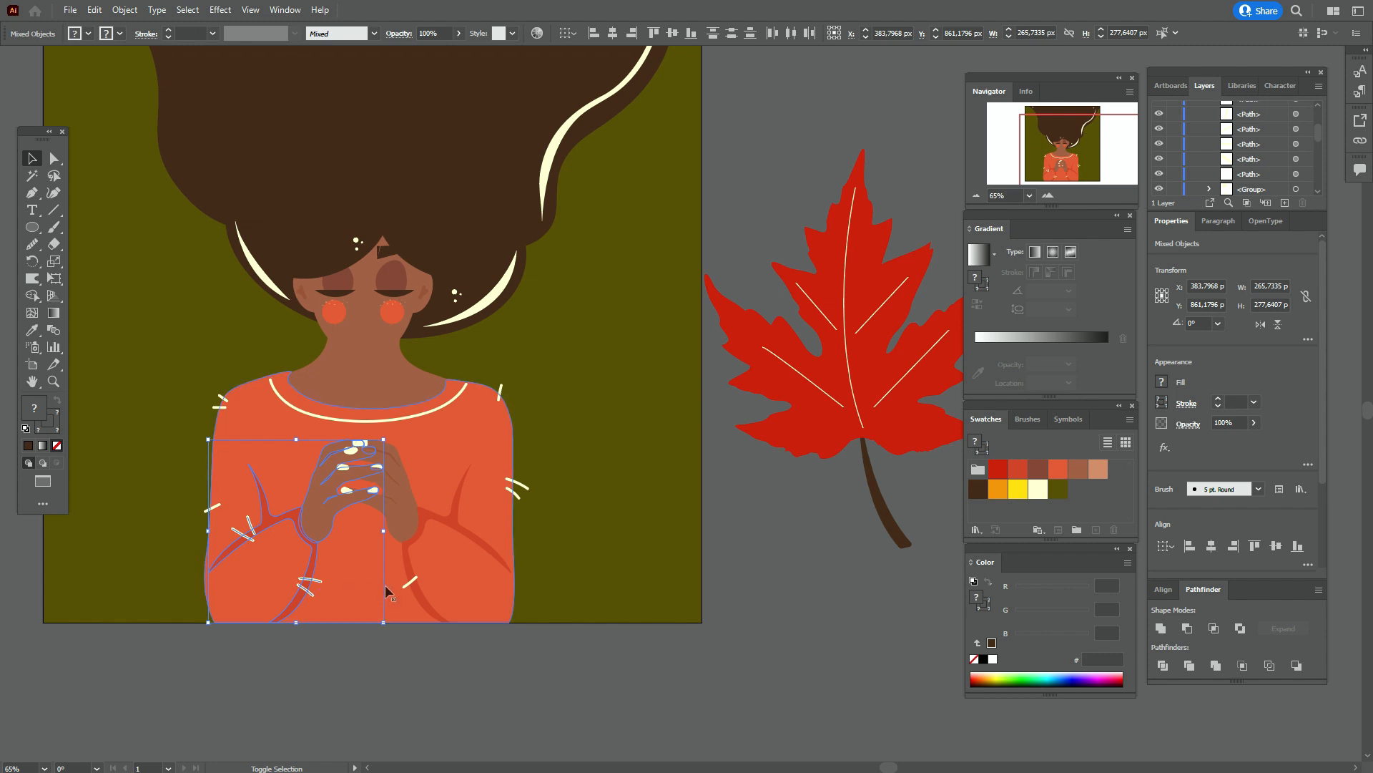
right_click(412, 535)
mouse_move(501, 465)
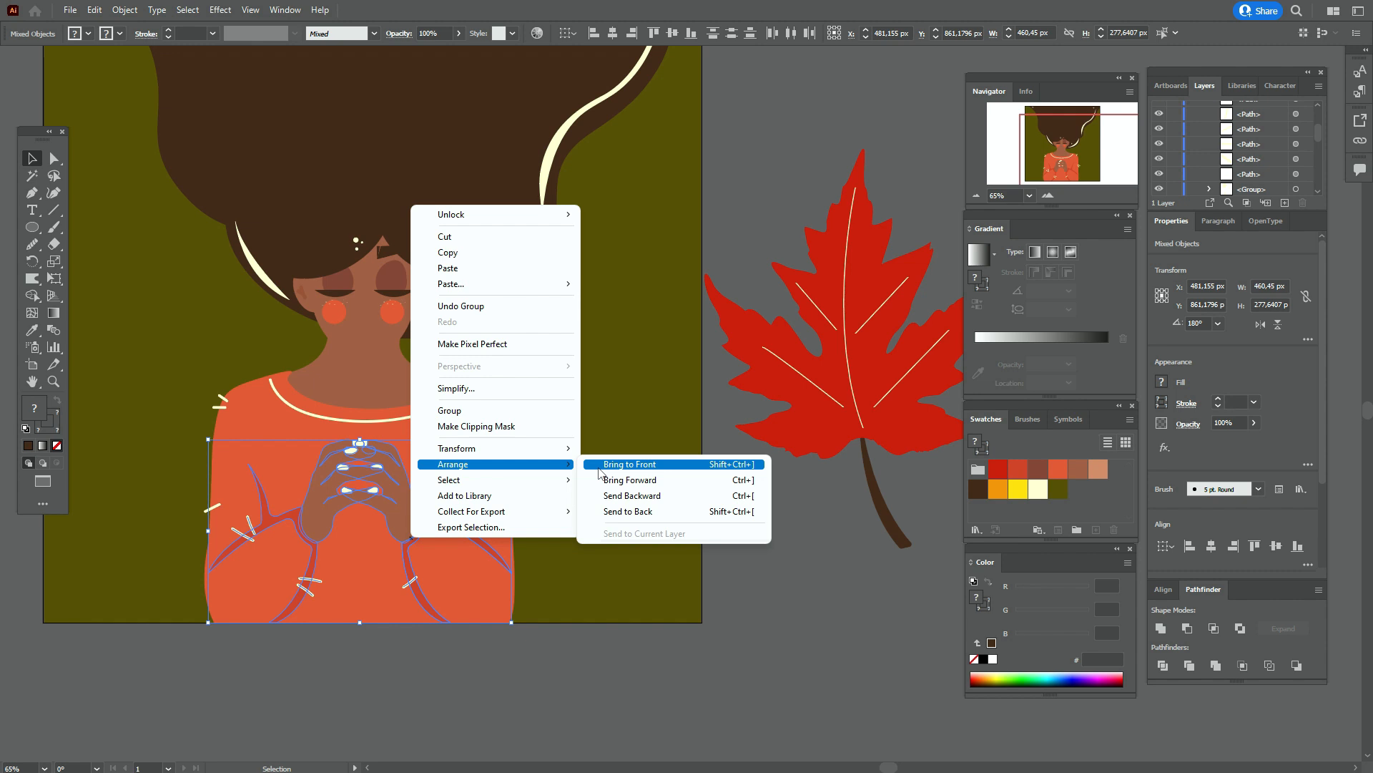
left_click(630, 464)
right_click(444, 530)
left_click(472, 390)
- Move the leaf onto the sweater beneath the hands, scale it down slightly and rotate it counterclockwise
left_click_drag(832, 371, 274, 414)
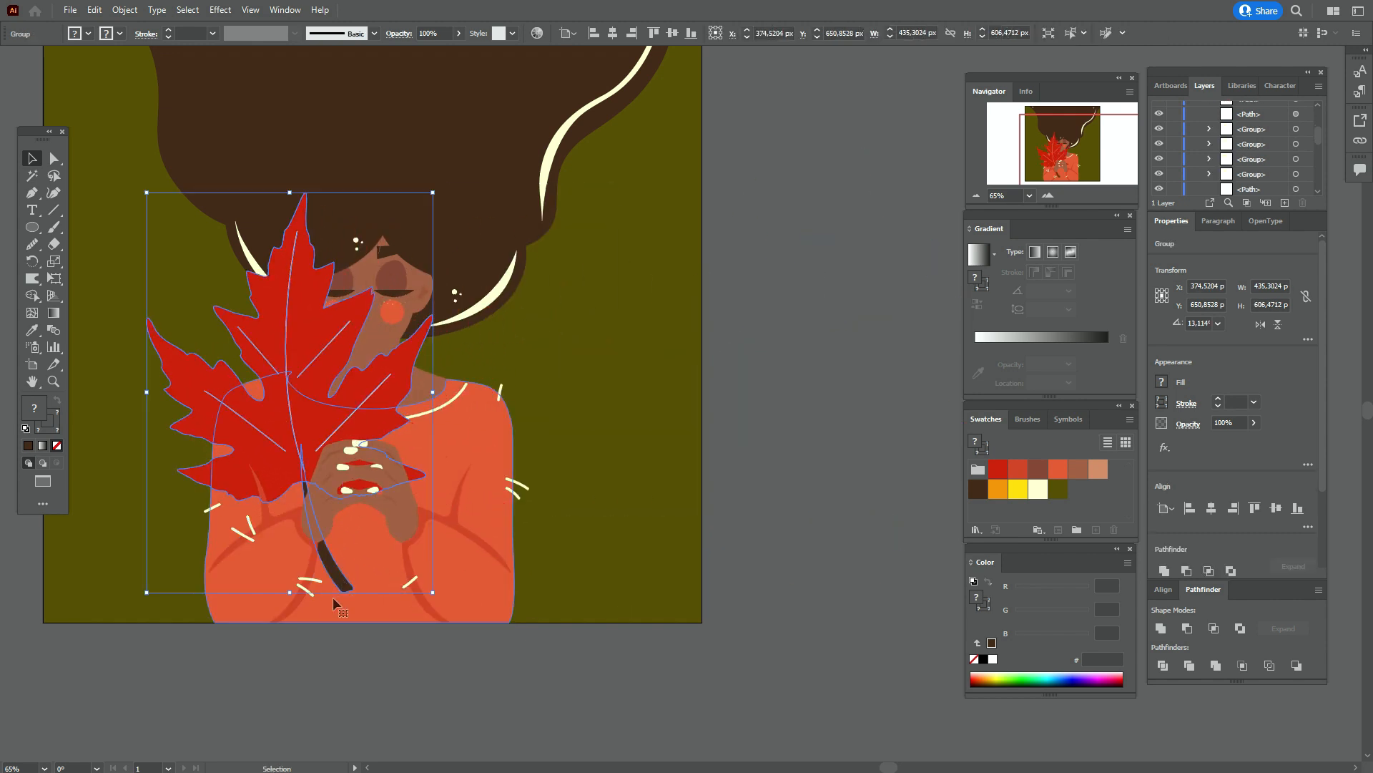
left_click_drag(290, 594, 310, 568)
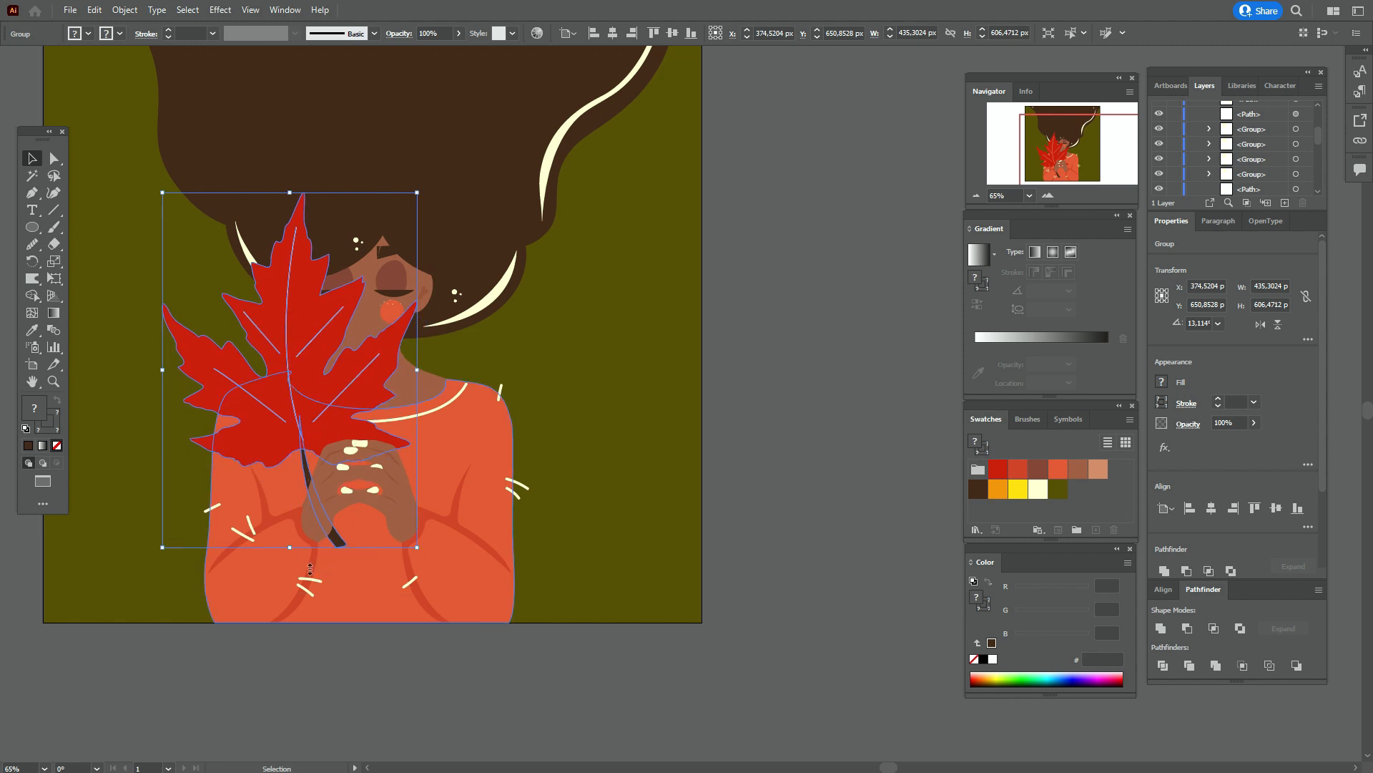
left_click_drag(418, 554, 395, 470)
- Duplicate the leaf towards the other side of the sweater and rotate the copy clockwise
mouse_move(343, 409)
left_mouse_down()
mouse_move(326, 425)
mouse_move(369, 408)
left_mouse_up()
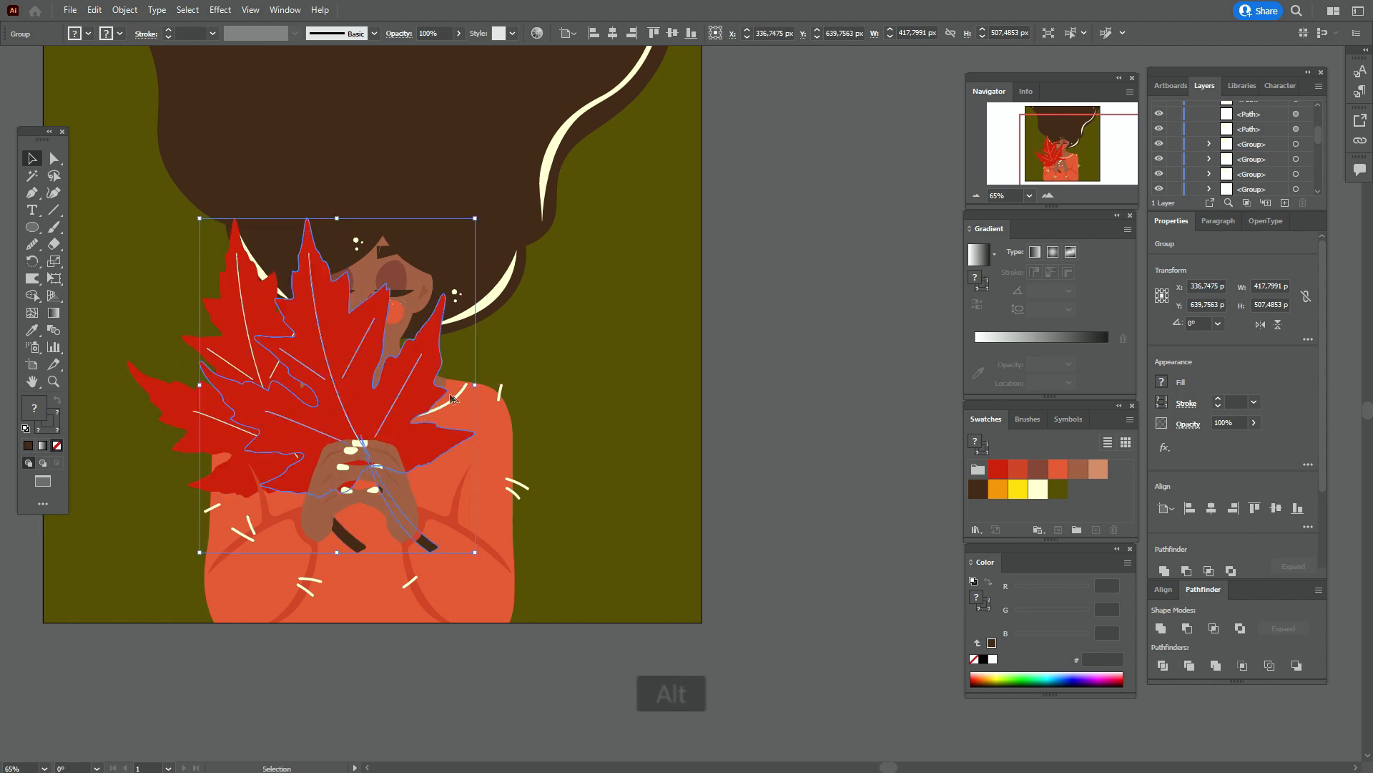
left_click_drag(482, 387, 478, 452)
left_click_drag(374, 383, 436, 380)
- Reflect the leaf copy across the vertical axis, then rotate it clockwise and place it opposite the first leaf
right_click(439, 380)
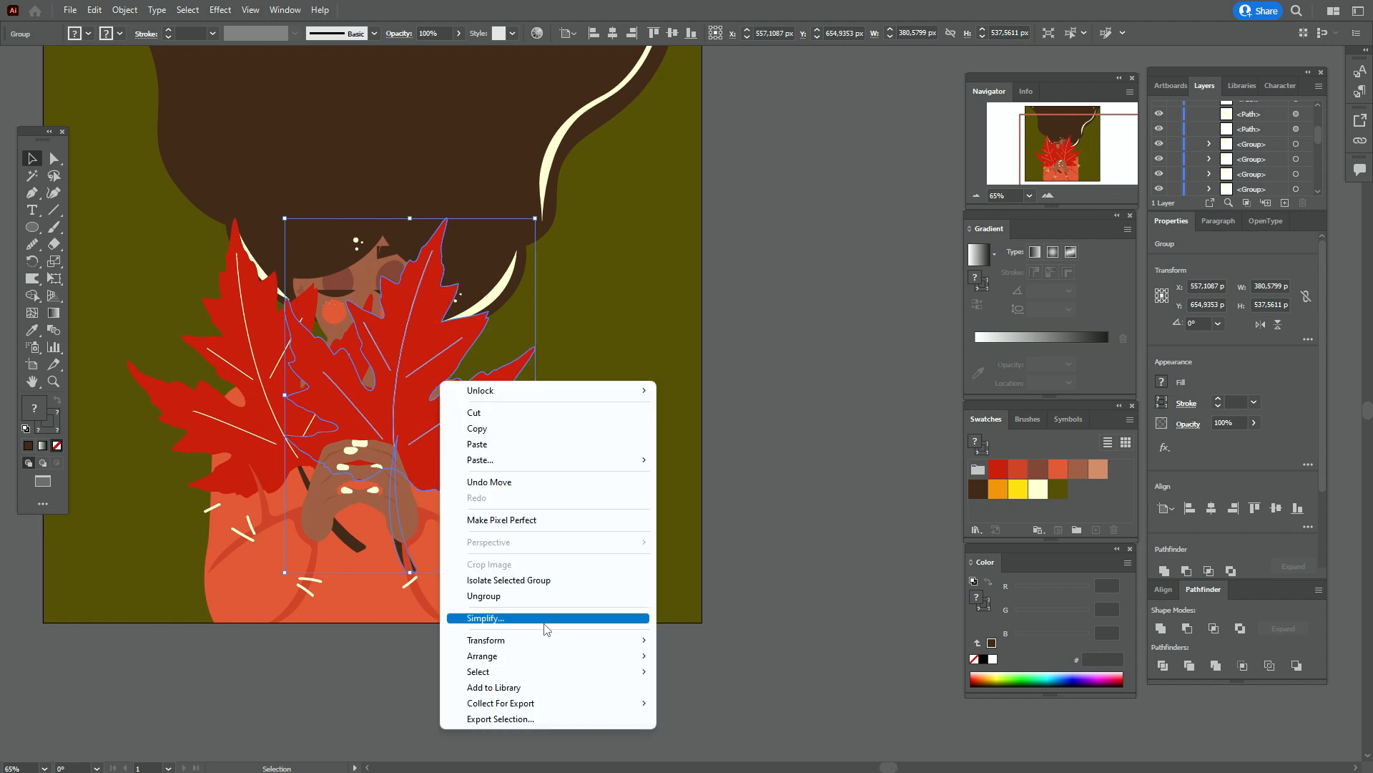
mouse_move(569, 642)
left_click(715, 565)
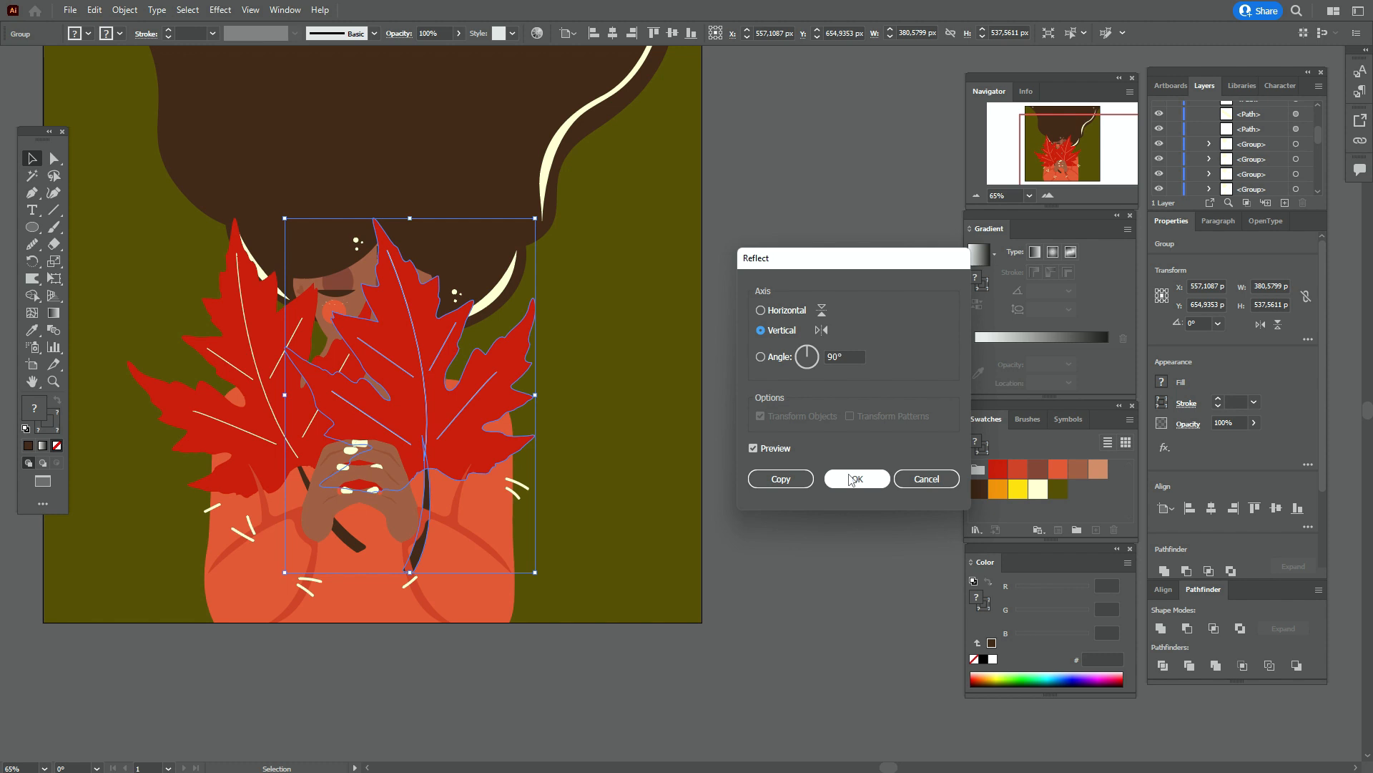
left_click(853, 480)
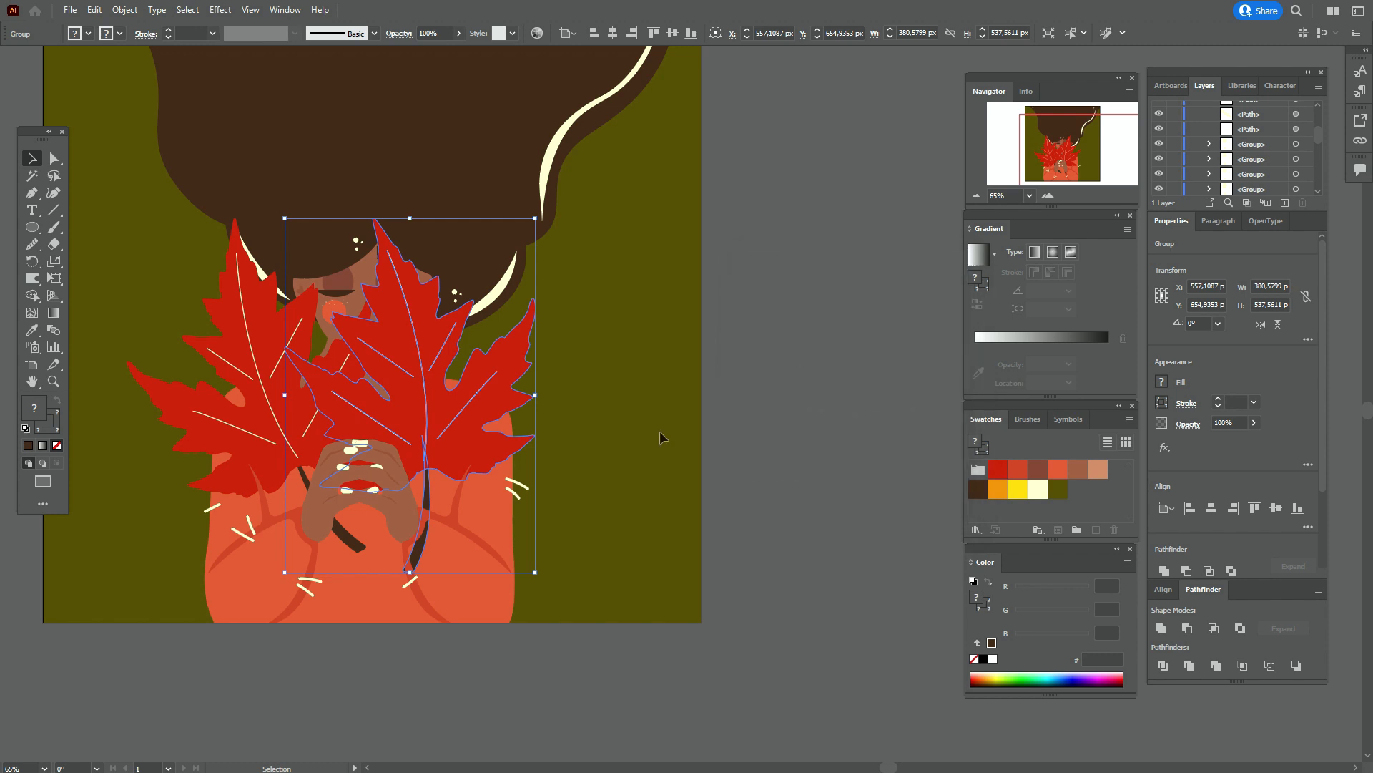
left_click_drag(543, 395, 578, 451)
left_click_drag(429, 371, 454, 374)
- Duplicate the first leaf into the middle and rotate the copy upright with its stem between the hands
left_click(266, 377)
left_click_drag(266, 377, 329, 378)
left_click_drag(474, 386, 486, 429)
left_click_drag(350, 386, 368, 398)
- Lower the leaf on the image's left side and rotate it slightly counterclockwise
left_click(223, 428)
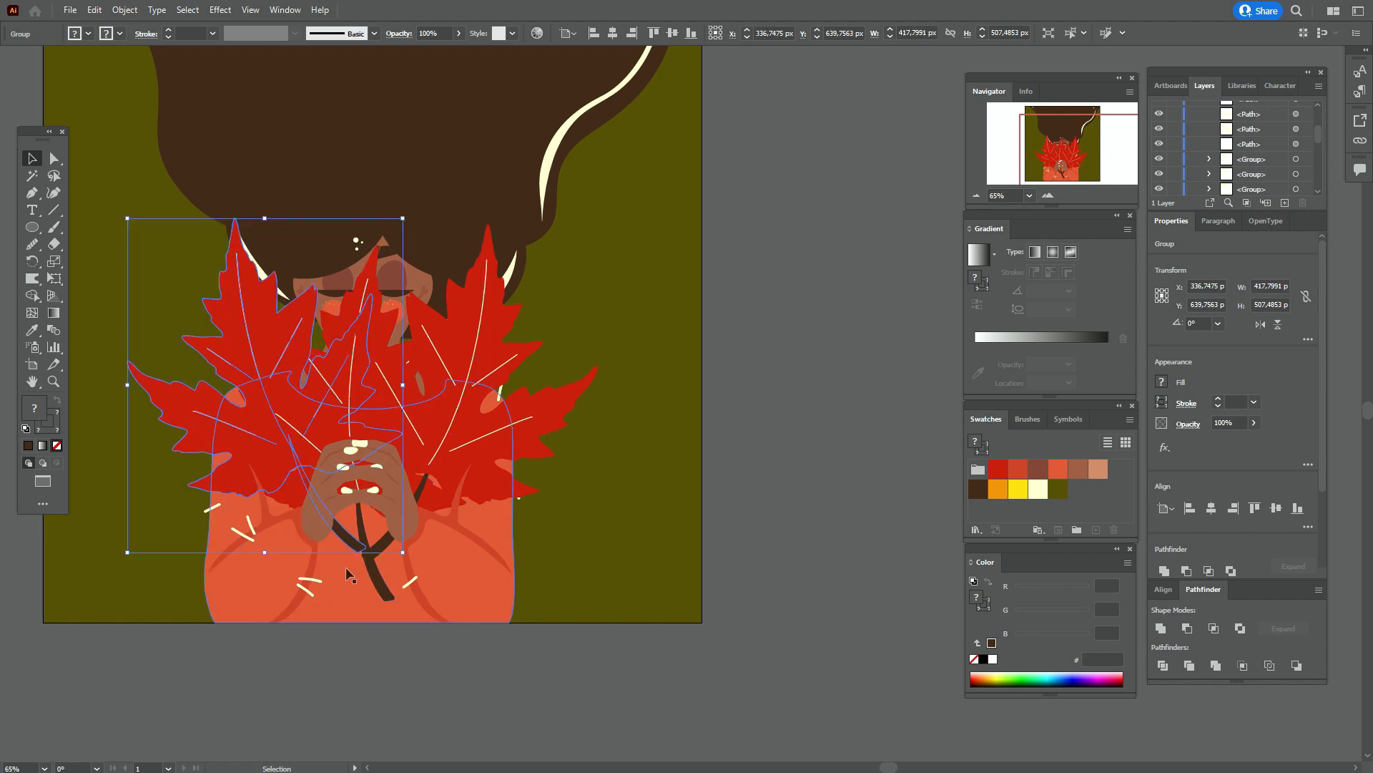
left_click_drag(233, 422, 241, 441)
left_click_drag(427, 579, 434, 577)
key("ctrl+z")
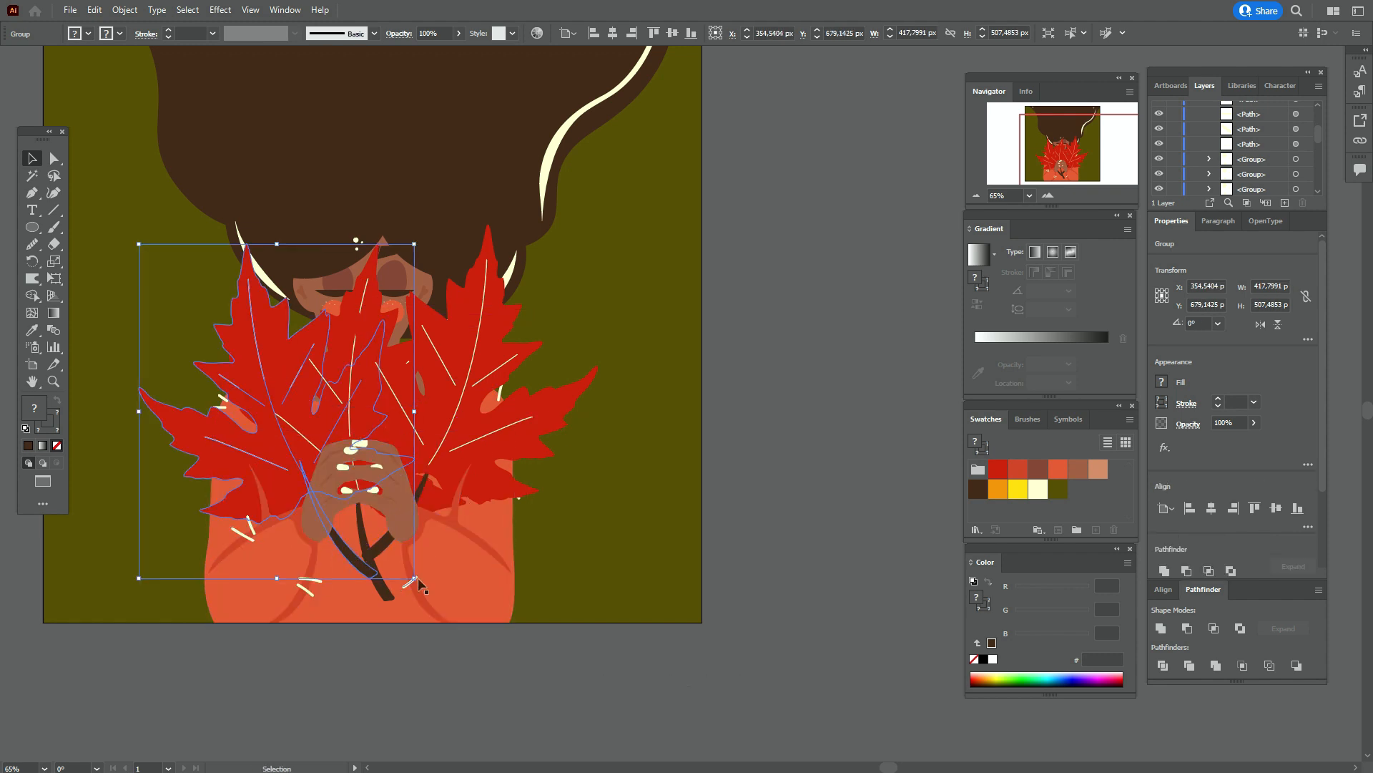
left_click_drag(424, 579, 436, 570)
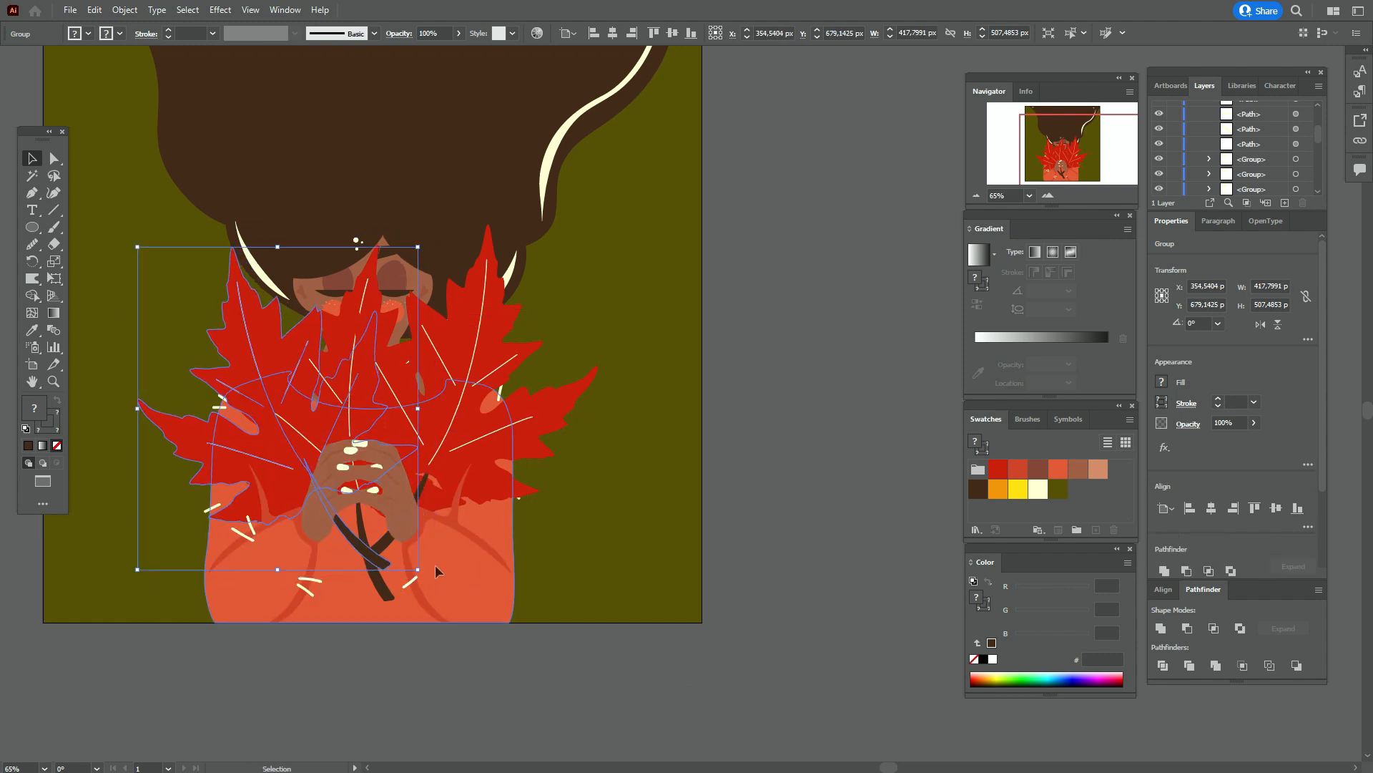
- Rotate the leaf on the image's right side clockwise and lower it, and nudge the middle leaf into place
left_click(389, 545)
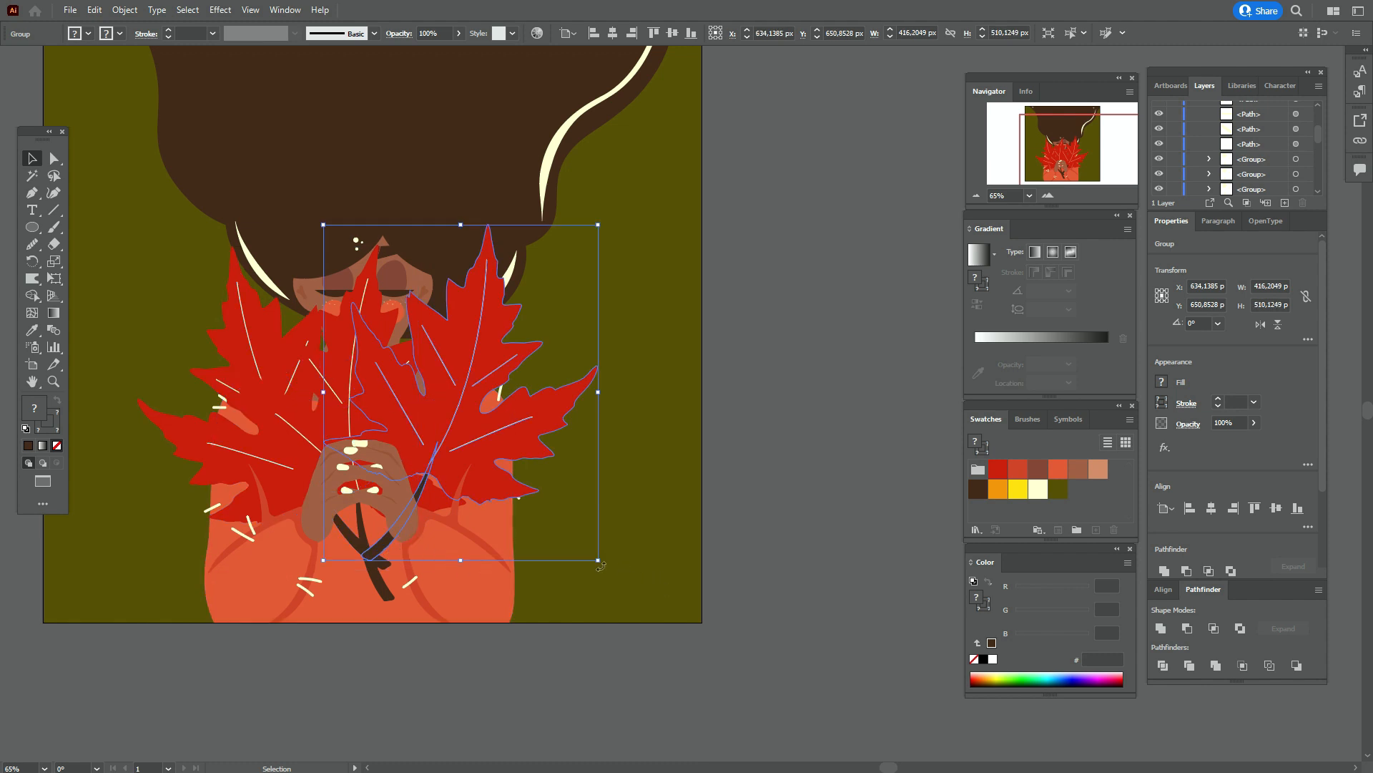
left_click_drag(605, 567, 608, 597)
left_click_drag(447, 425, 448, 441)
left_click_drag(351, 343, 350, 342)
left_click(739, 313)
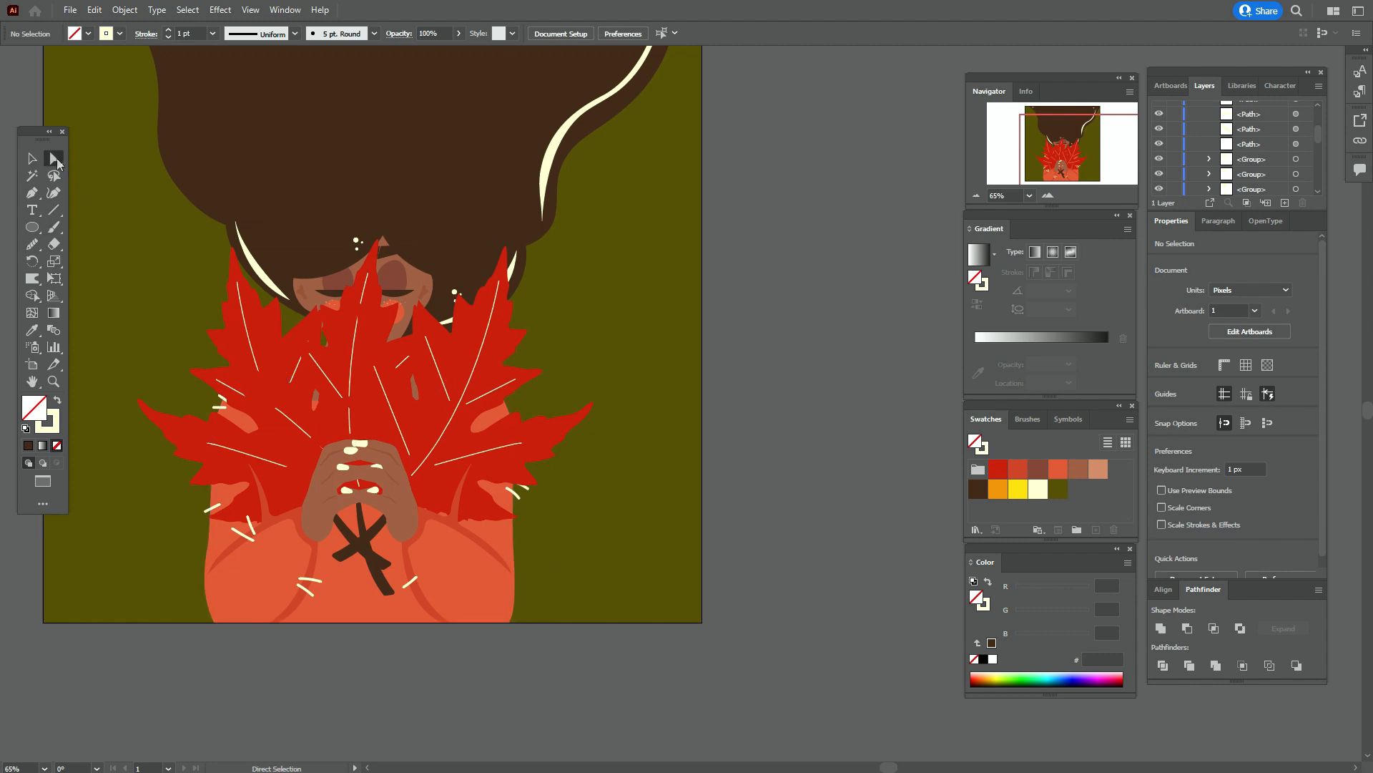
- Recolour the middle leaf orange and the leaf on the image's right side yellow (ffde00), leaving veins and stems alone
left_click(342, 319)
left_click(998, 488)
left_click(499, 356)
left_click(1017, 490)
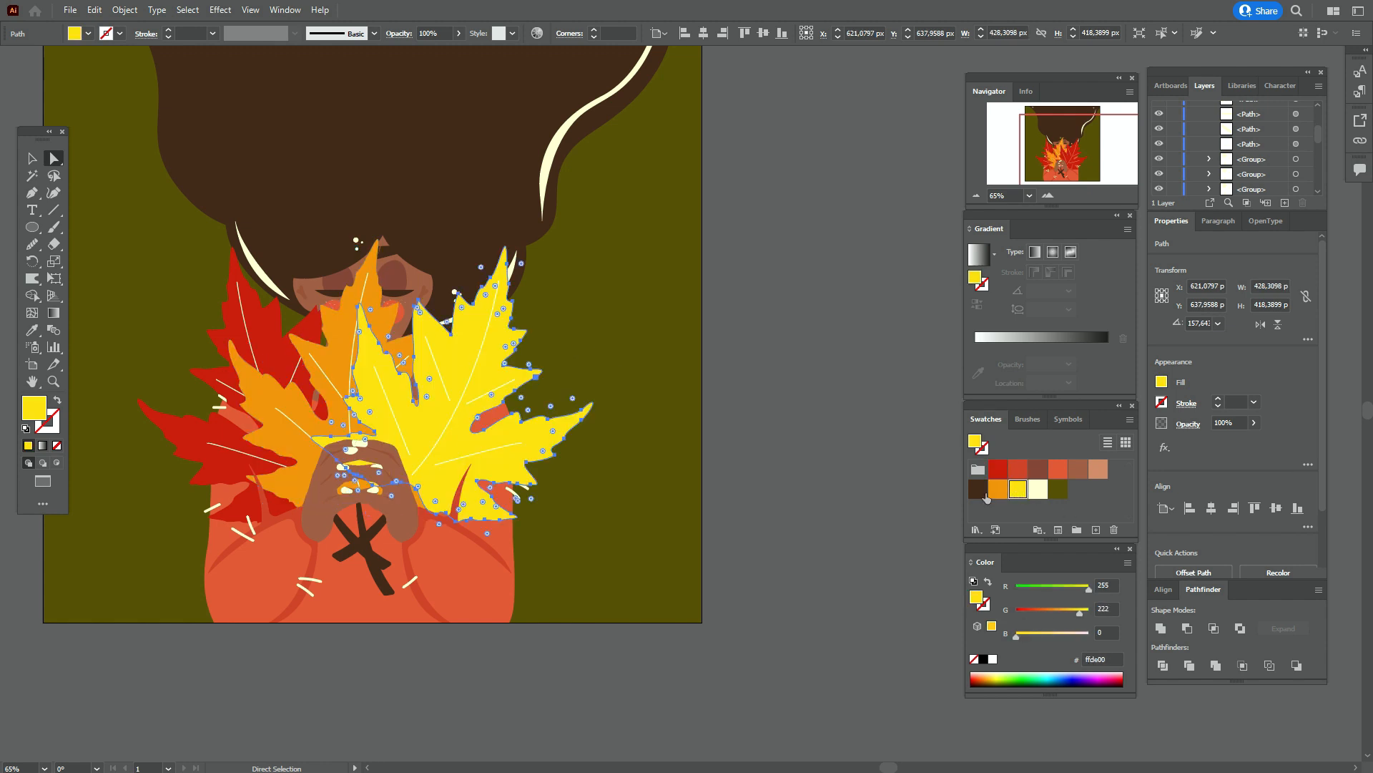
left_click(32, 158)
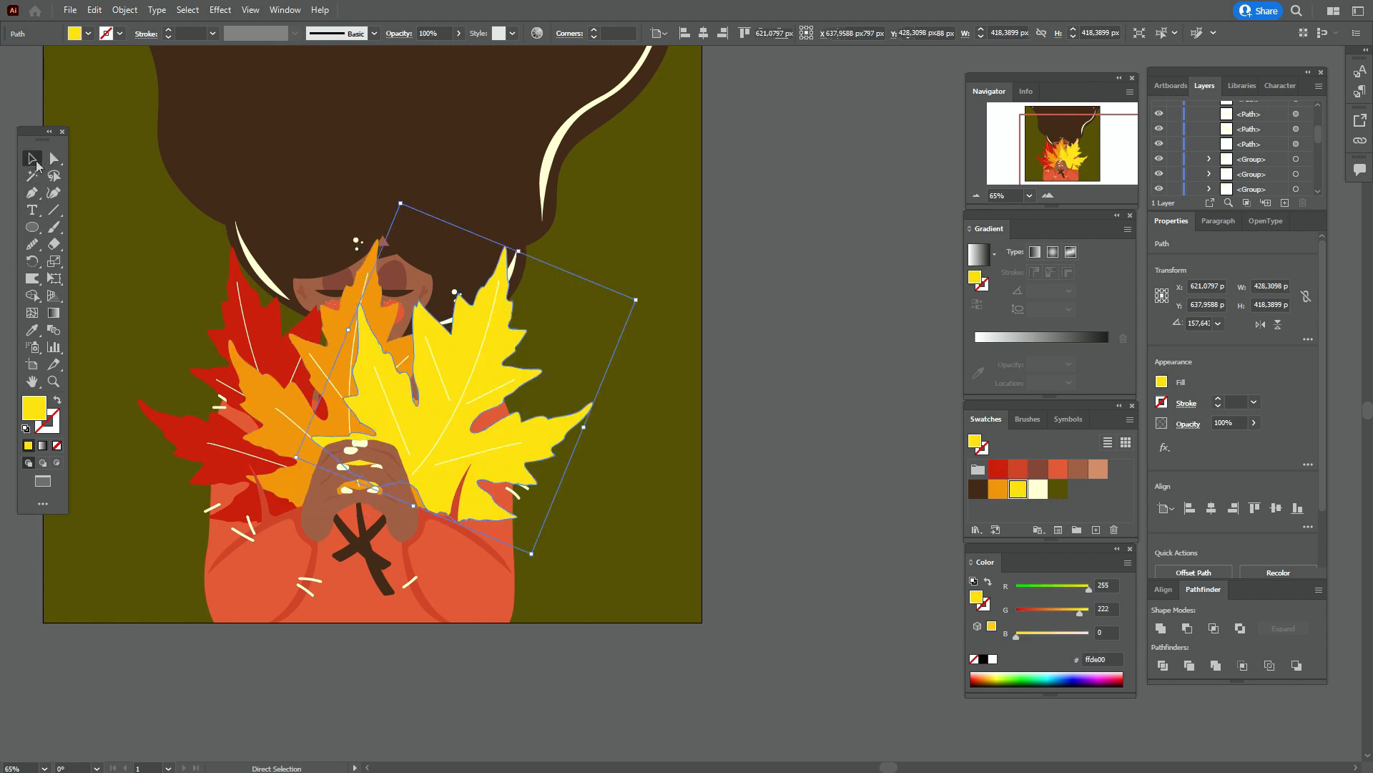
- Bring the orange leaf and the hands group to the front of the artwork
left_click(347, 361)
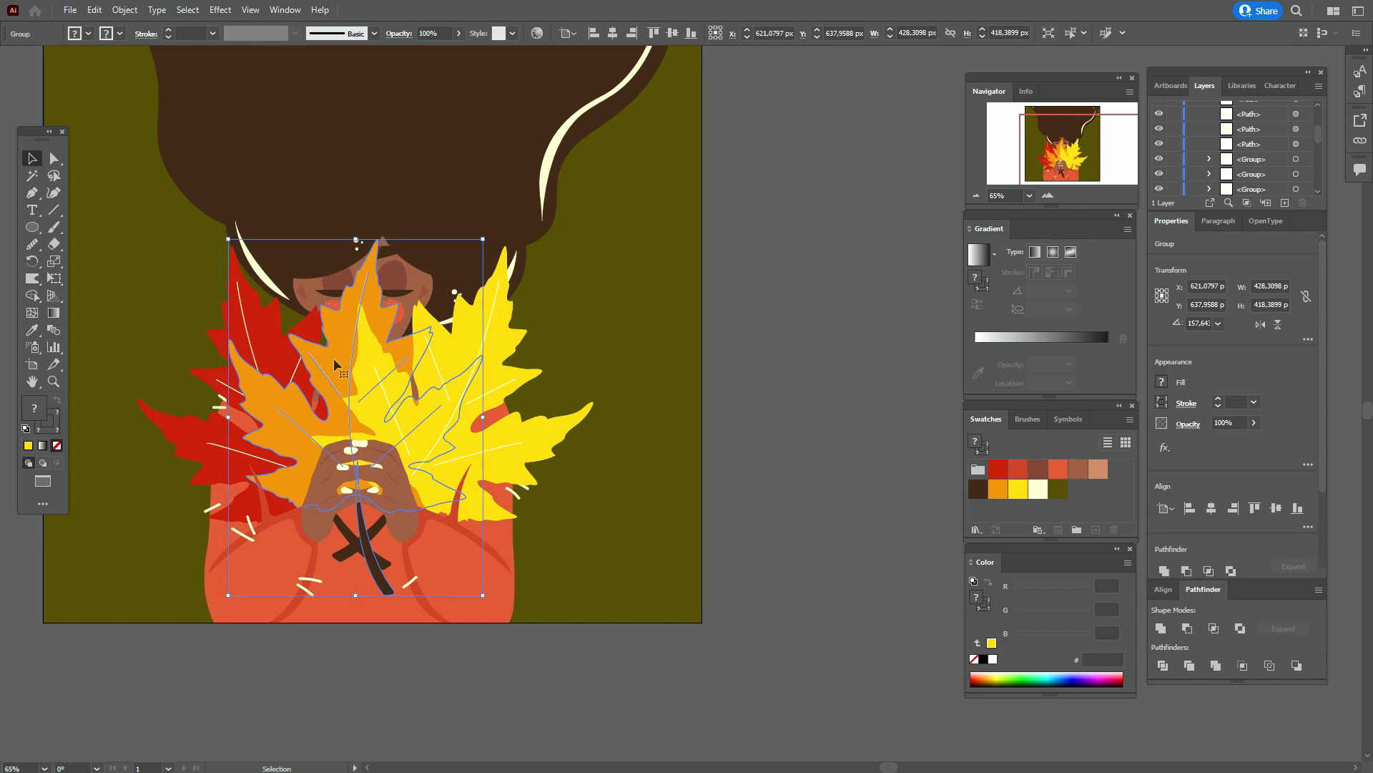
left_click(313, 571, "shift")
right_click(313, 577)
mouse_move(395, 499)
left_click(537, 494)
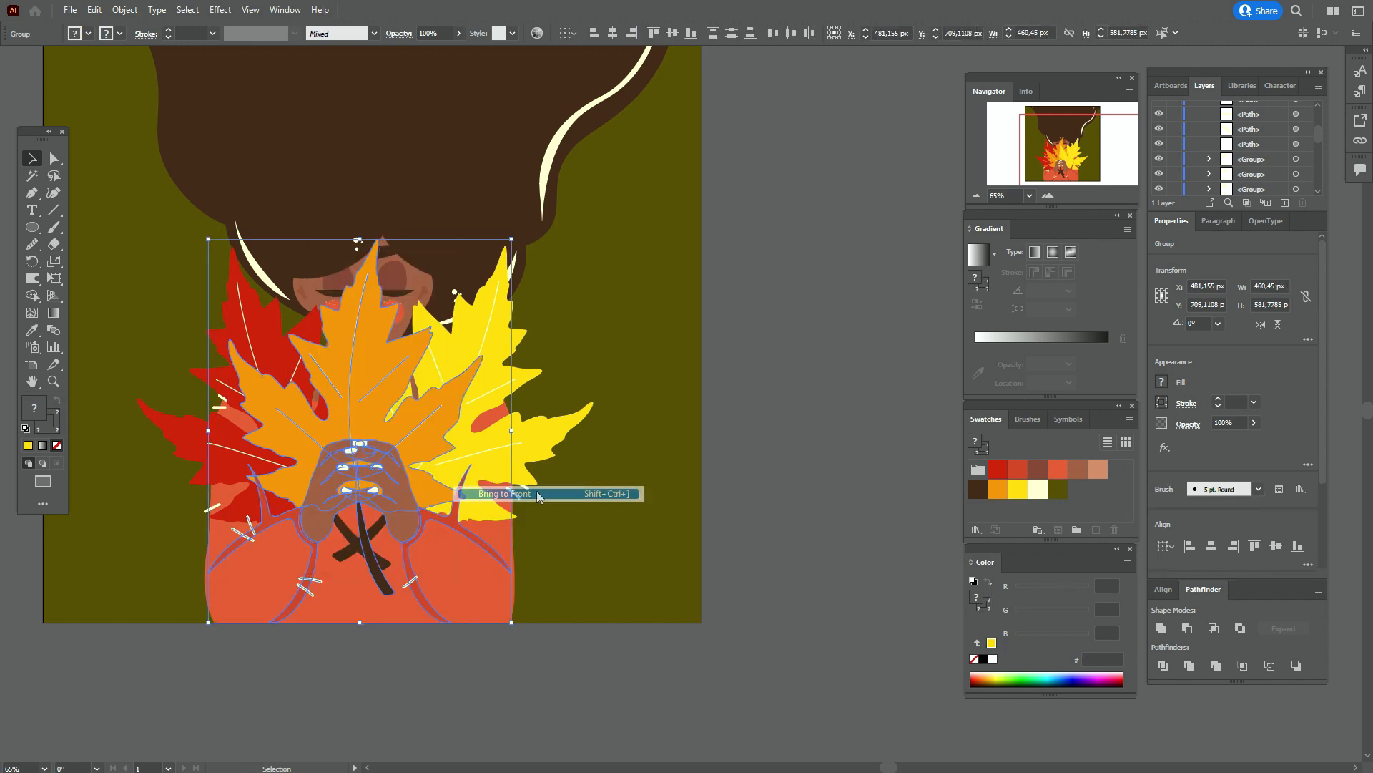
left_click(767, 431)
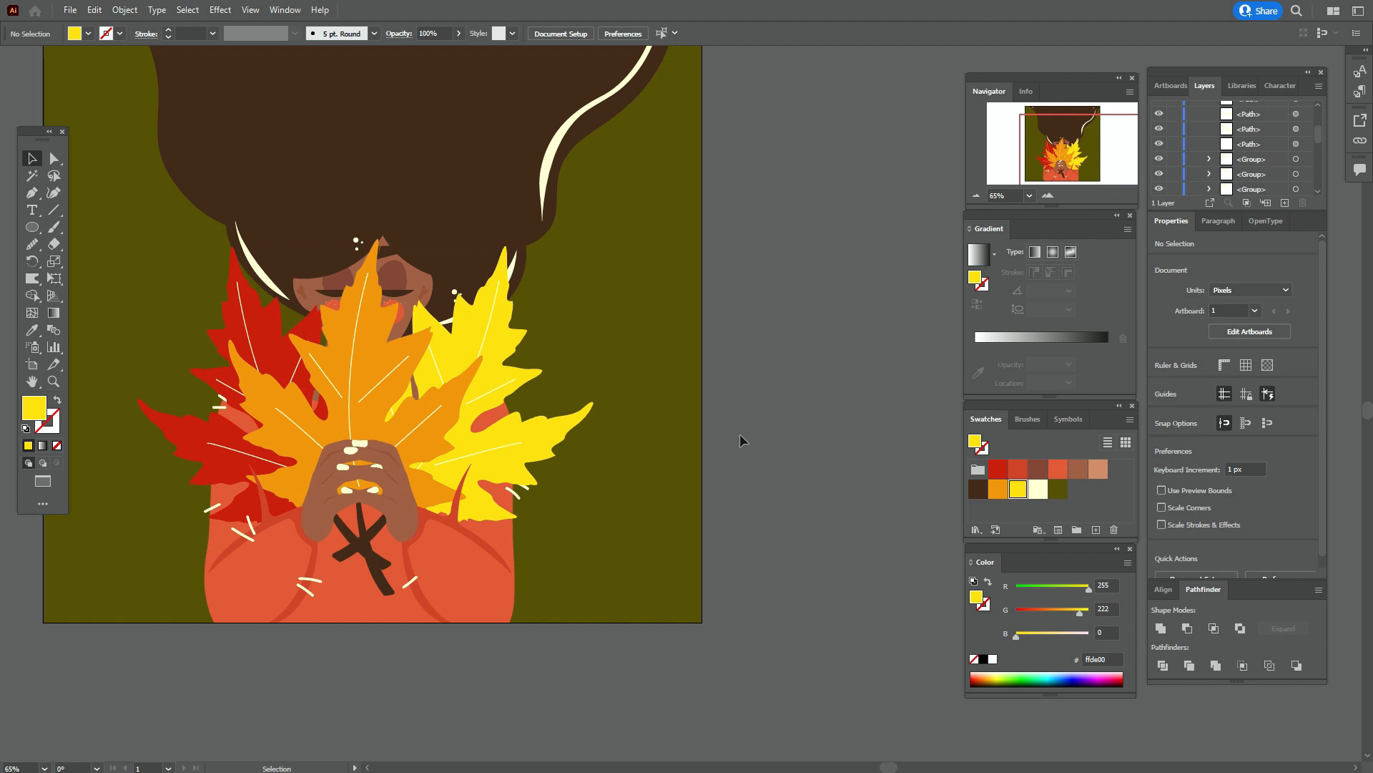
- Rotate the red and yellow side leaves outward and lower them slightly to fan them around the orange leaf
left_click(236, 372)
left_click_drag(409, 578, 429, 549)
left_click(479, 516)
left_click_drag(541, 475, 533, 457)
left_click_drag(545, 465, 548, 463)
left_click(778, 468)
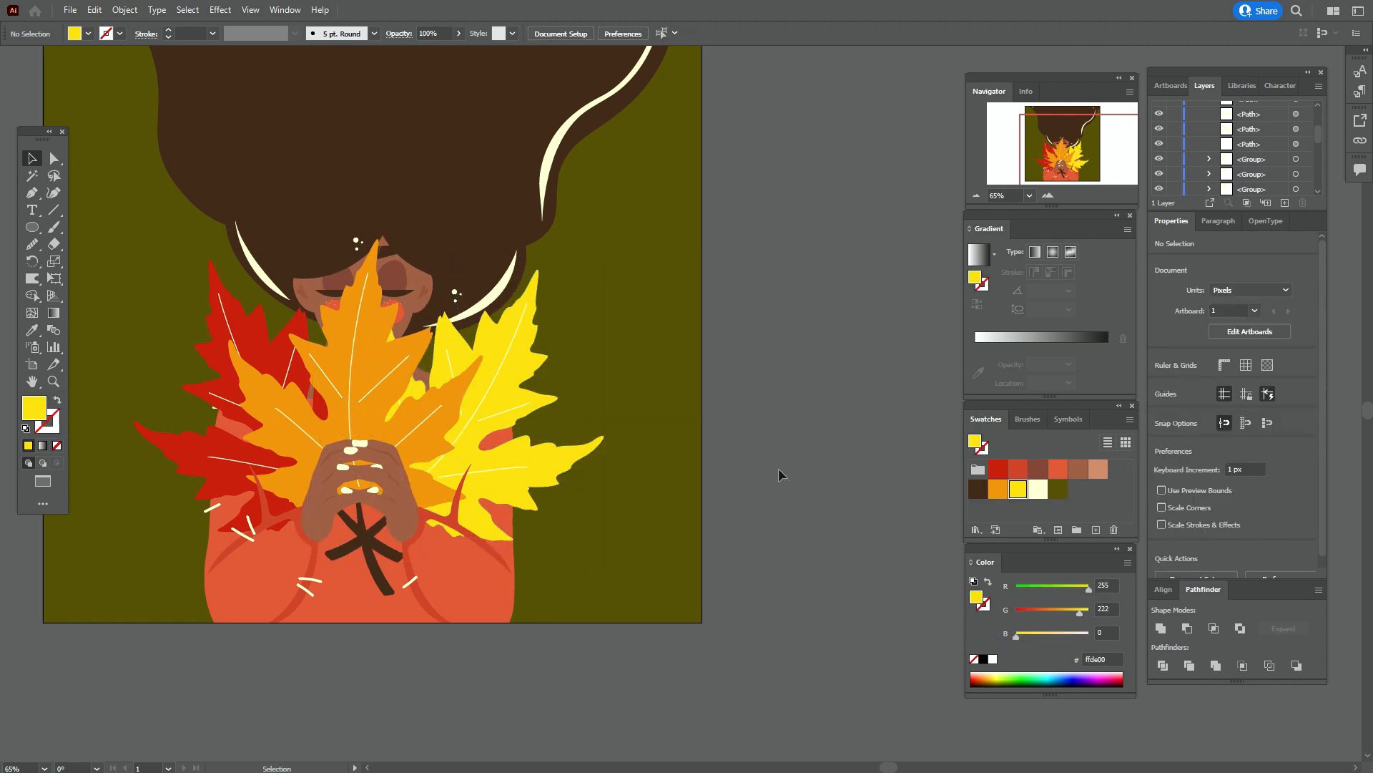
left_click_drag(215, 458, 214, 467)
left_click(511, 400)
left_click_drag(613, 413, 565, 432)
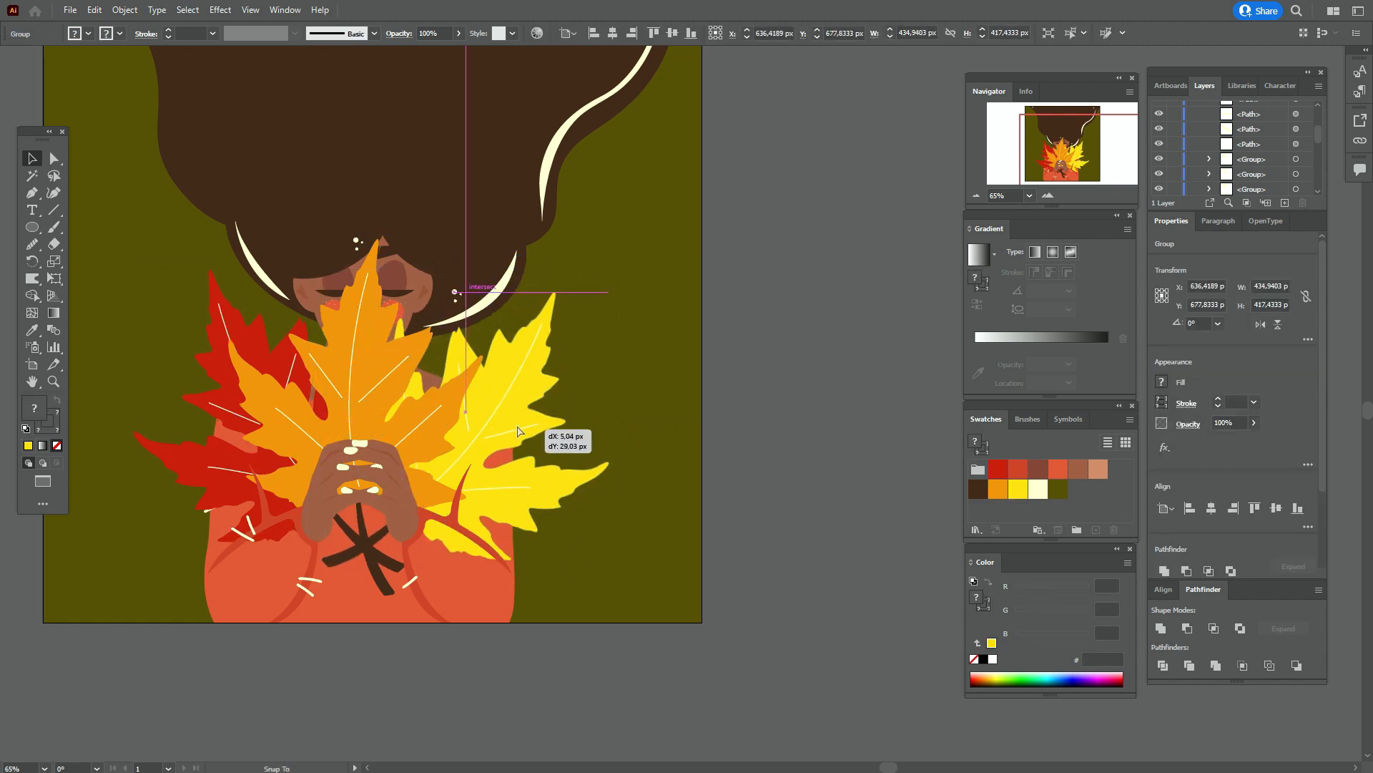
- Scale the three leaves down together to about 622 × 468 px and position their stems in the hands
left_click(761, 347)
left_click(379, 367, "shift")
left_click_drag(379, 367, 377, 322)
left_click_drag(367, 565, 367, 549)
left_click(741, 444)
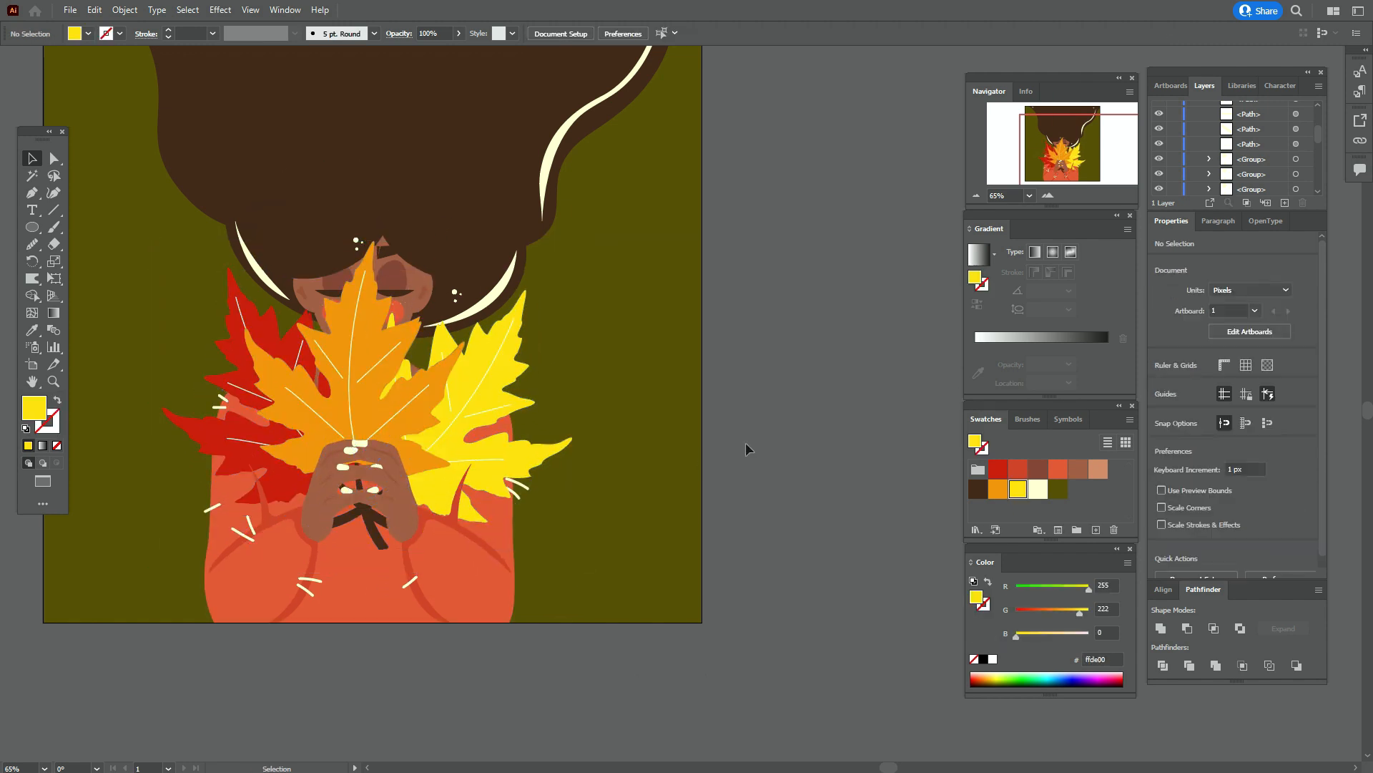
- Ungroup the hands and sleeve details until the hands form a separate group
right_click(317, 528)
left_click(380, 390)
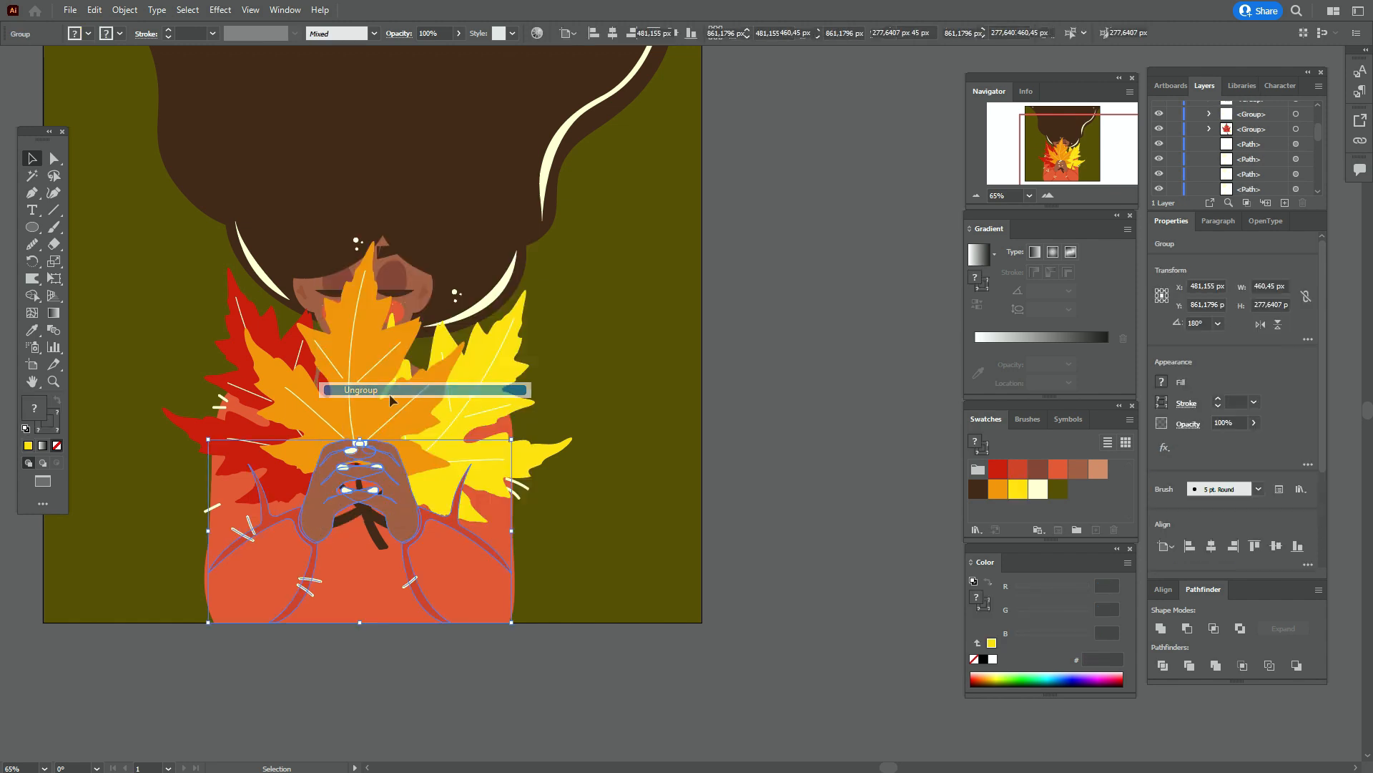
left_click(750, 414)
left_click(329, 525)
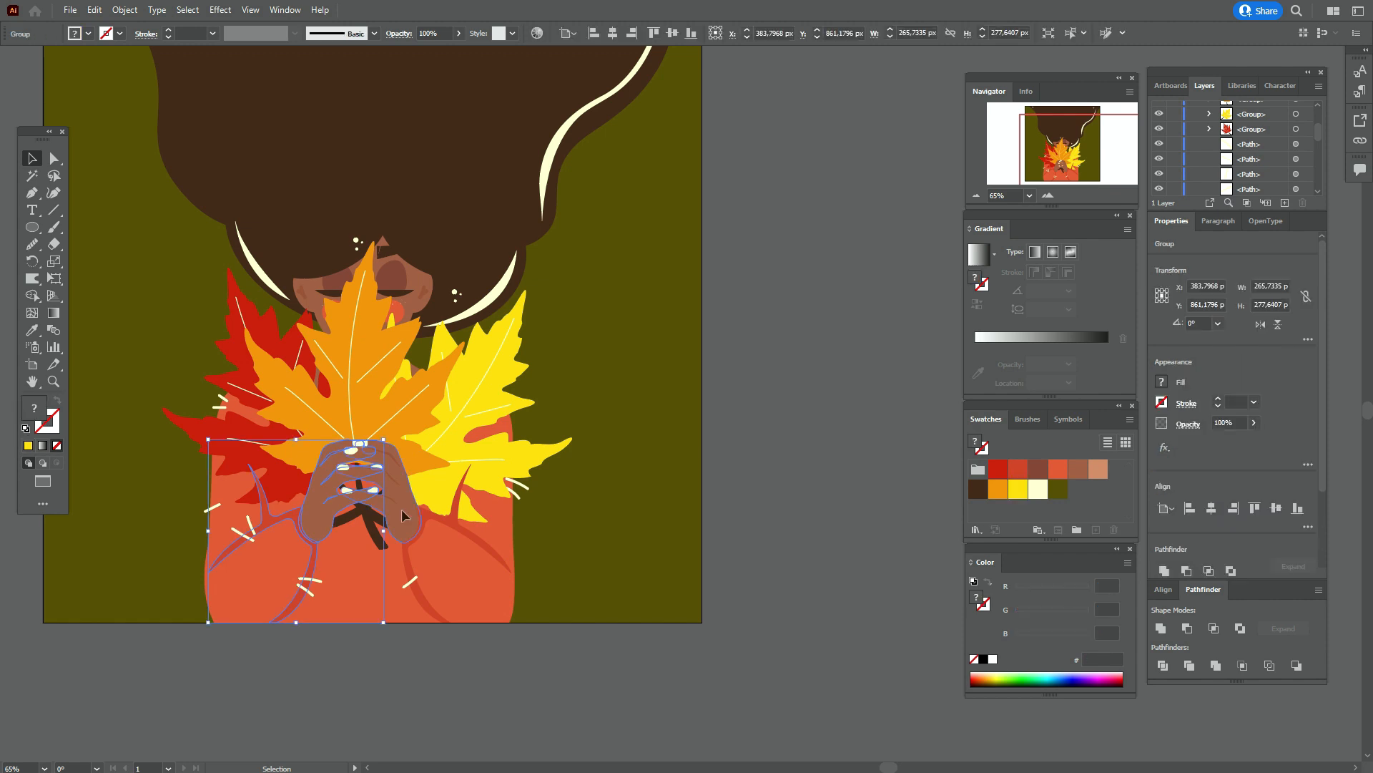
right_click(389, 519)
left_click(460, 389)
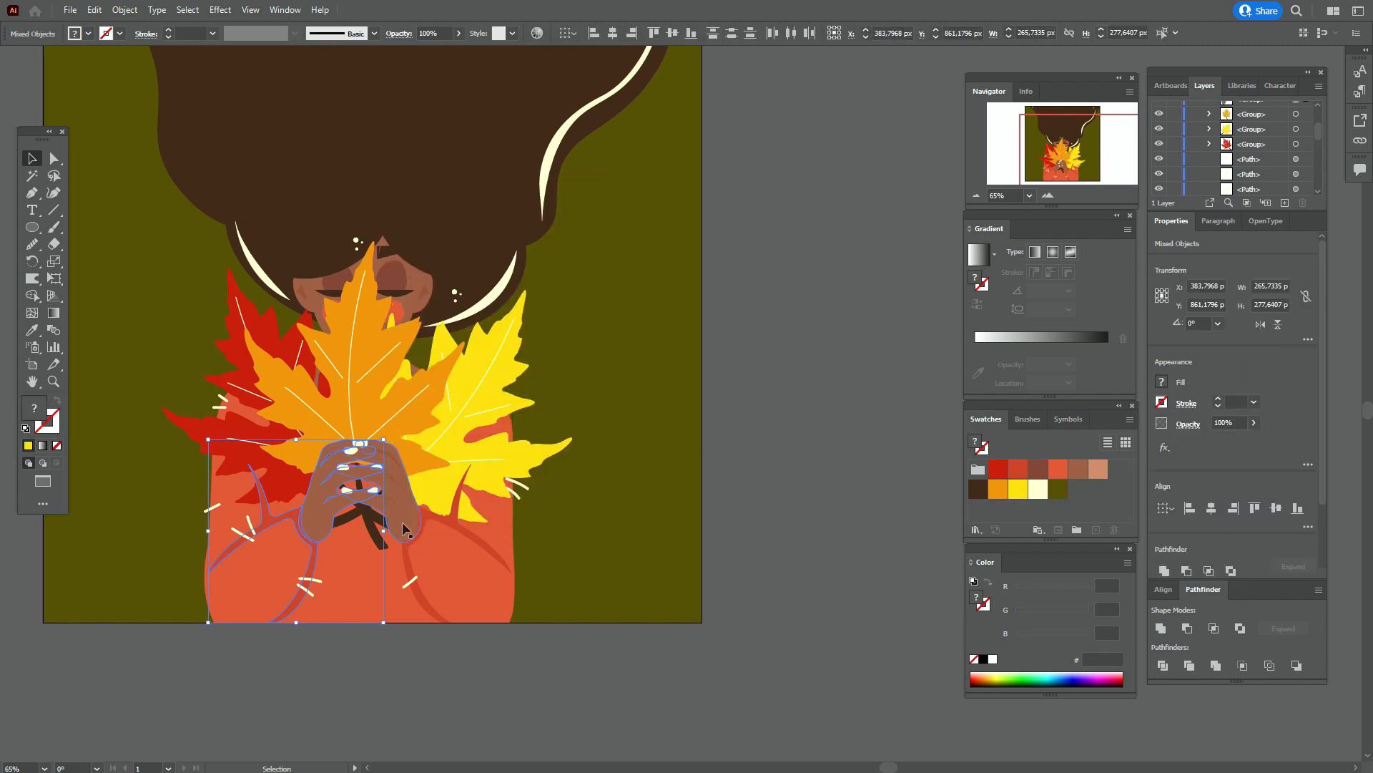
right_click(403, 527)
left_click(460, 386)
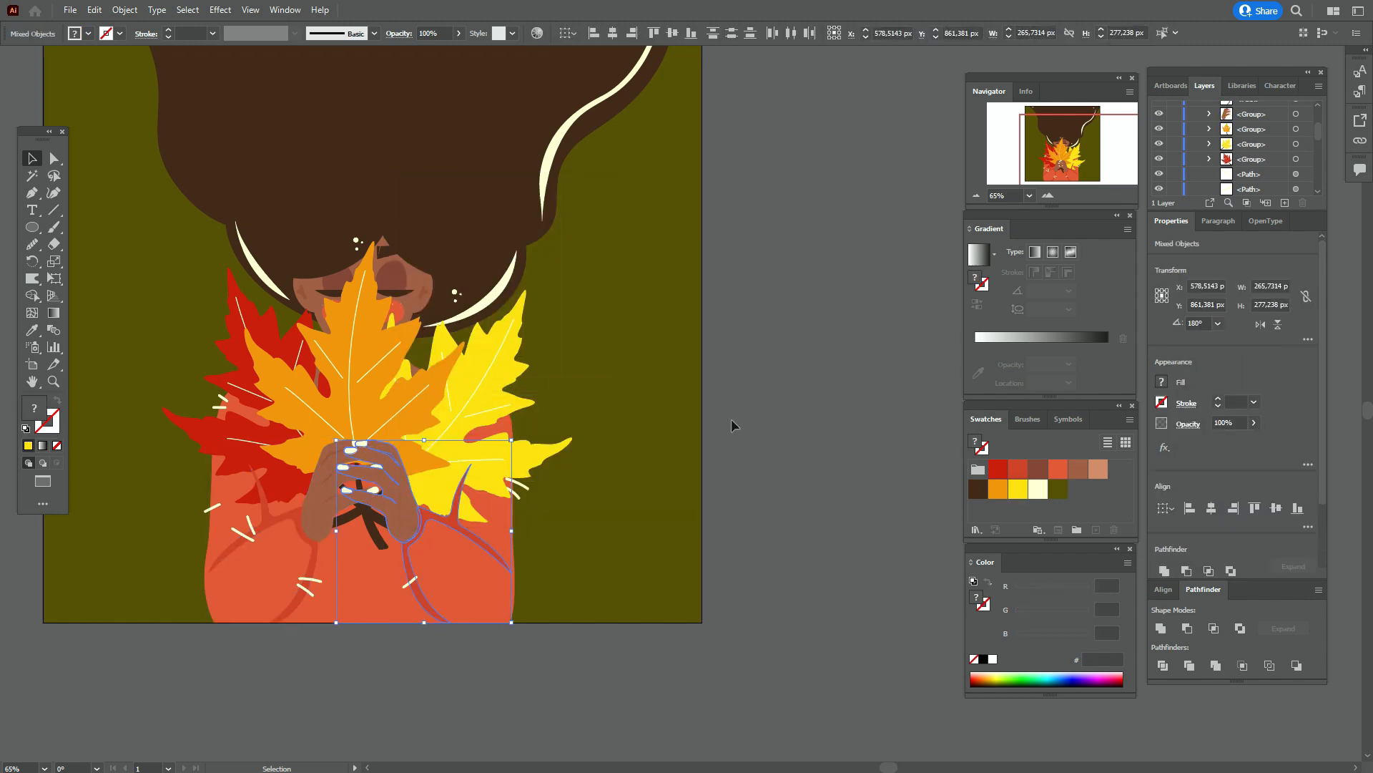
left_click(729, 423)
- Bring the hands and the three leaves together in front of the sleeve strokes and sweater
left_click(334, 529)
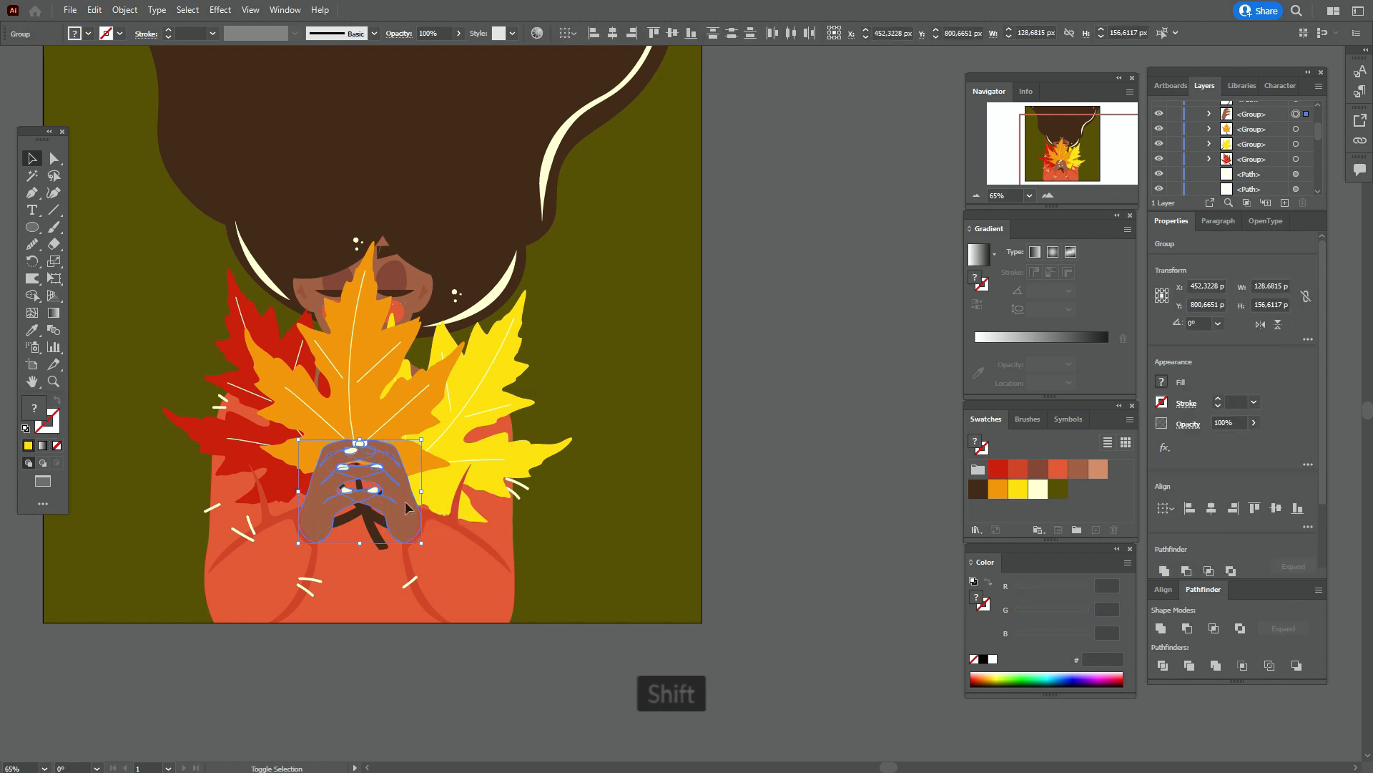
left_click(432, 488, "shift")
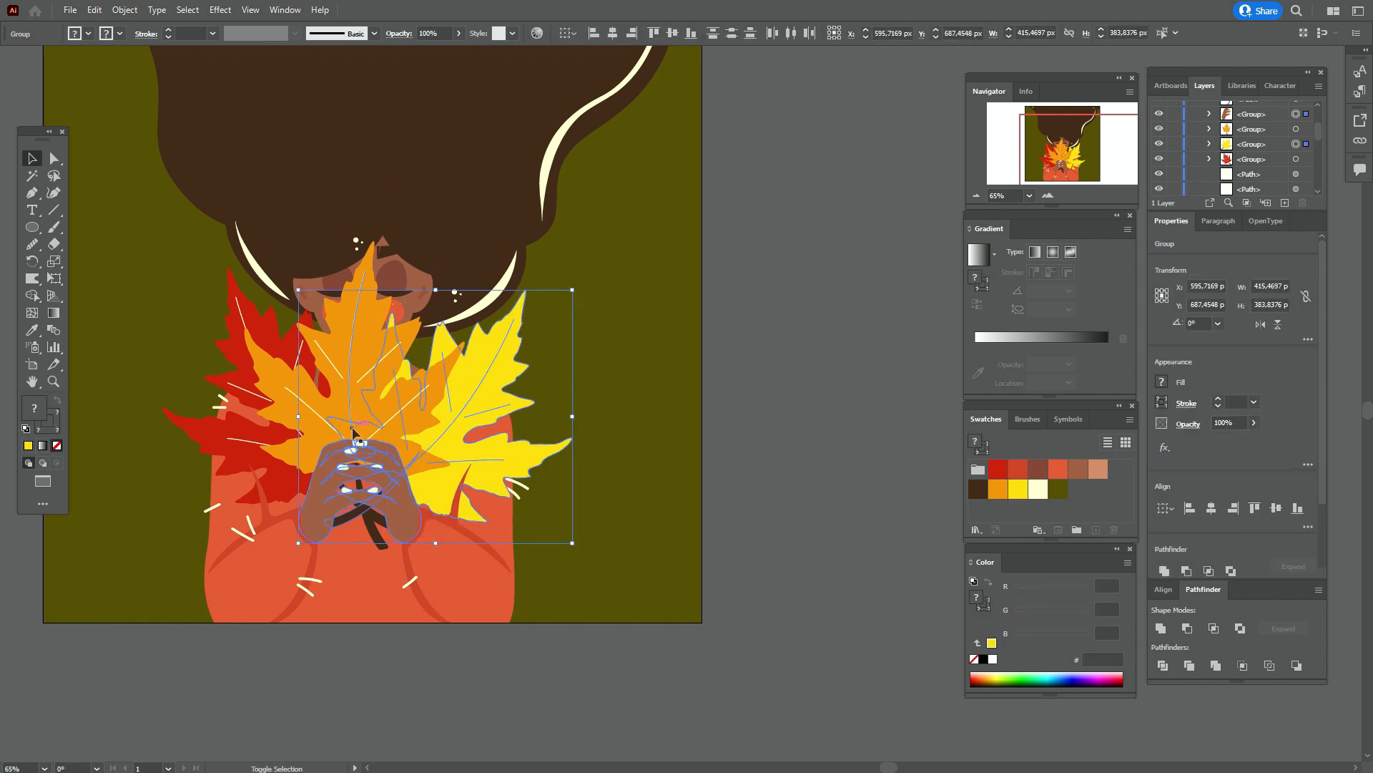
left_click(329, 417, "shift")
left_click(243, 392, "shift")
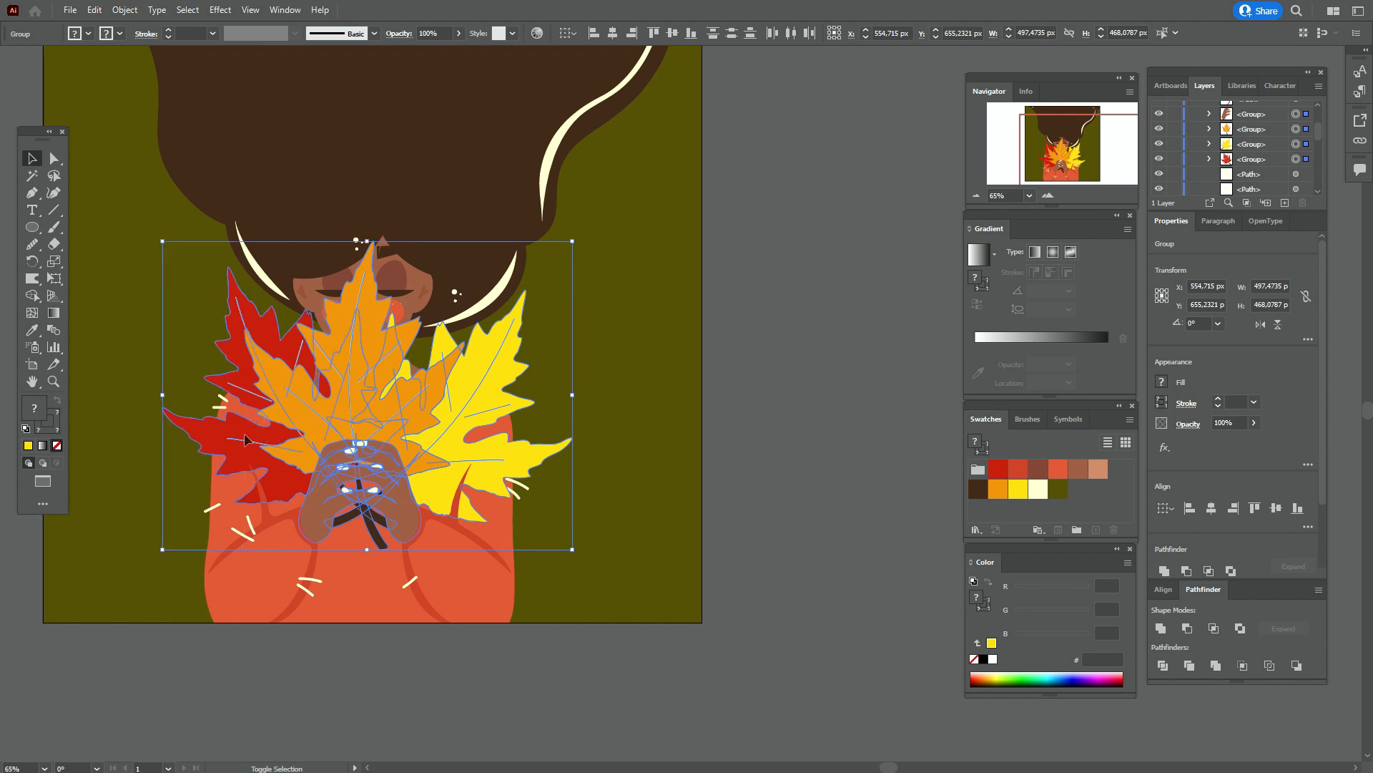
right_click(438, 454)
mouse_move(567, 380)
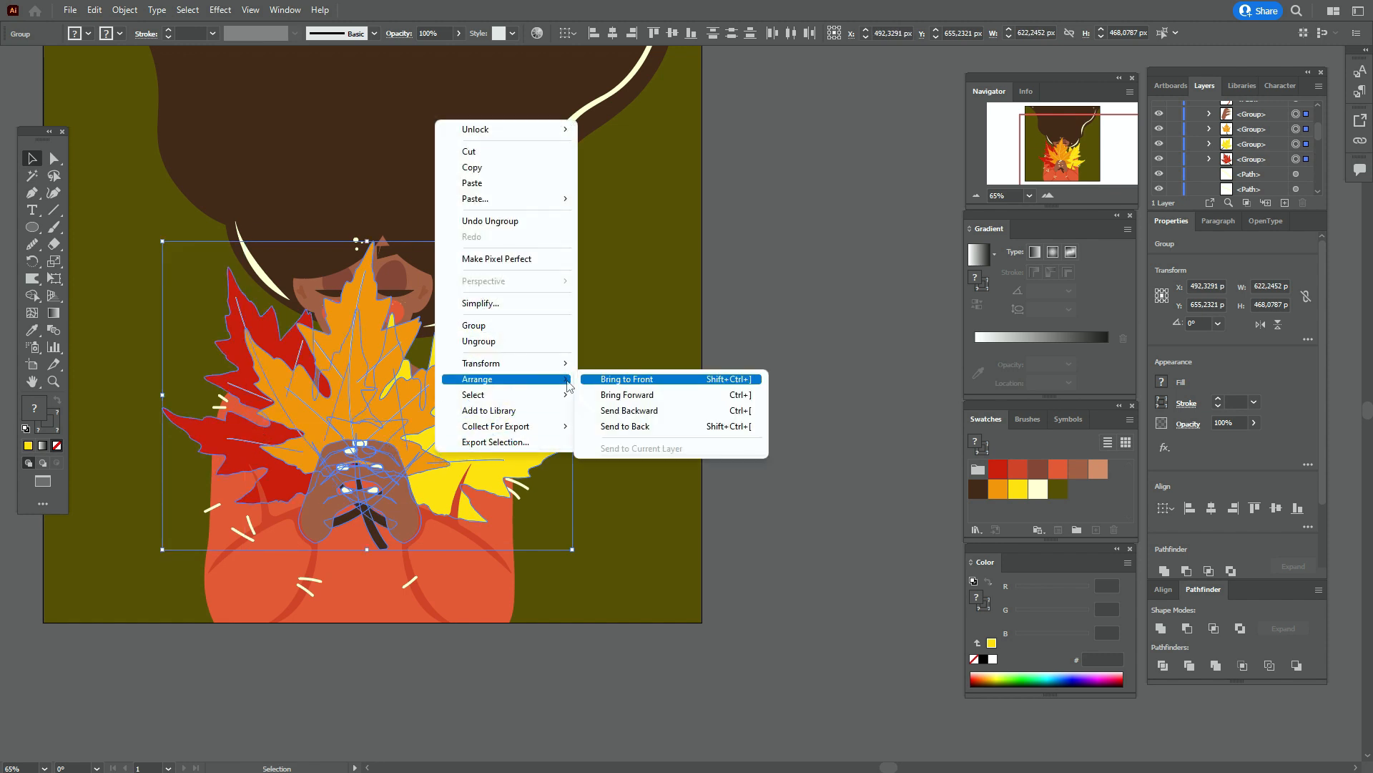
left_click(633, 379)
left_click(753, 391)
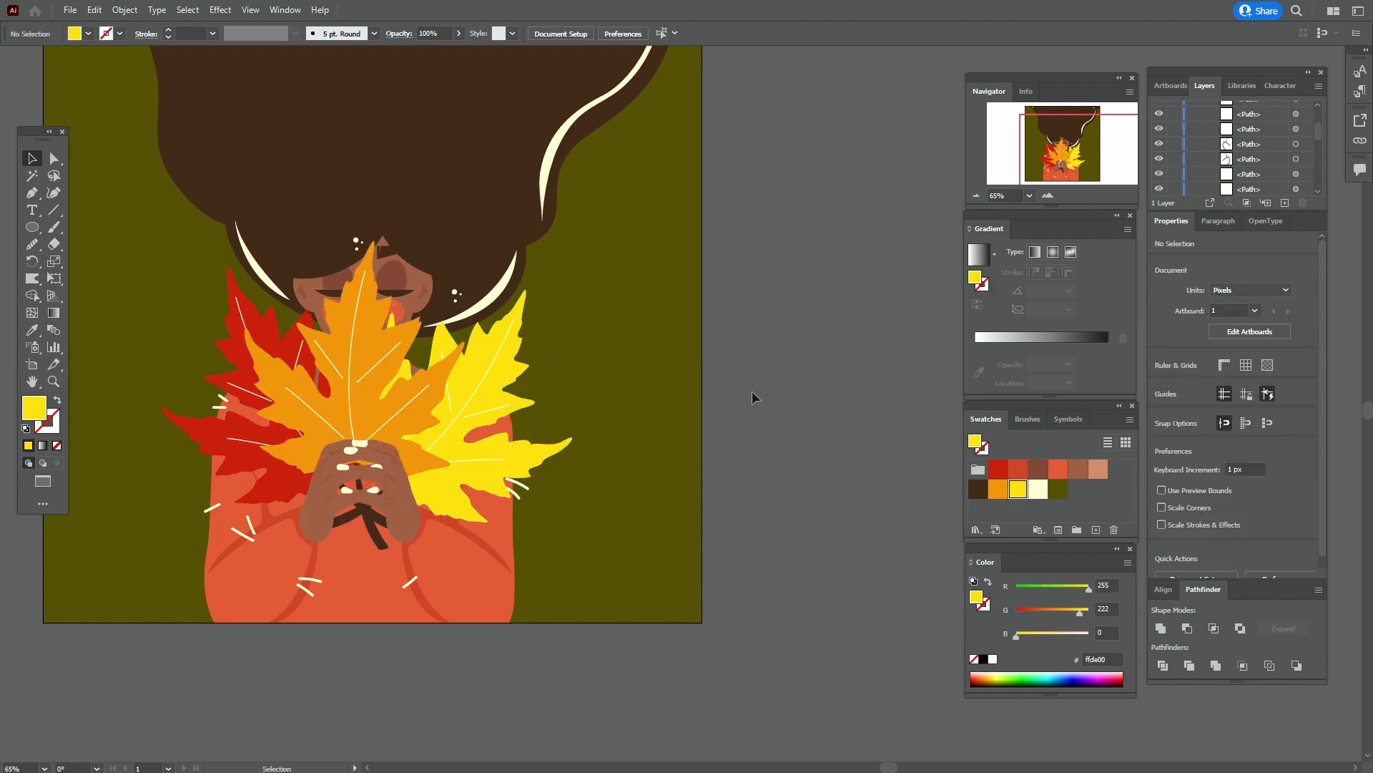
- Scale the three leaves down together to about 586 × 441 px, keeping the stem ends in place
scroll(754, 392, "up", 2)
scroll(754, 392, "left", 1)
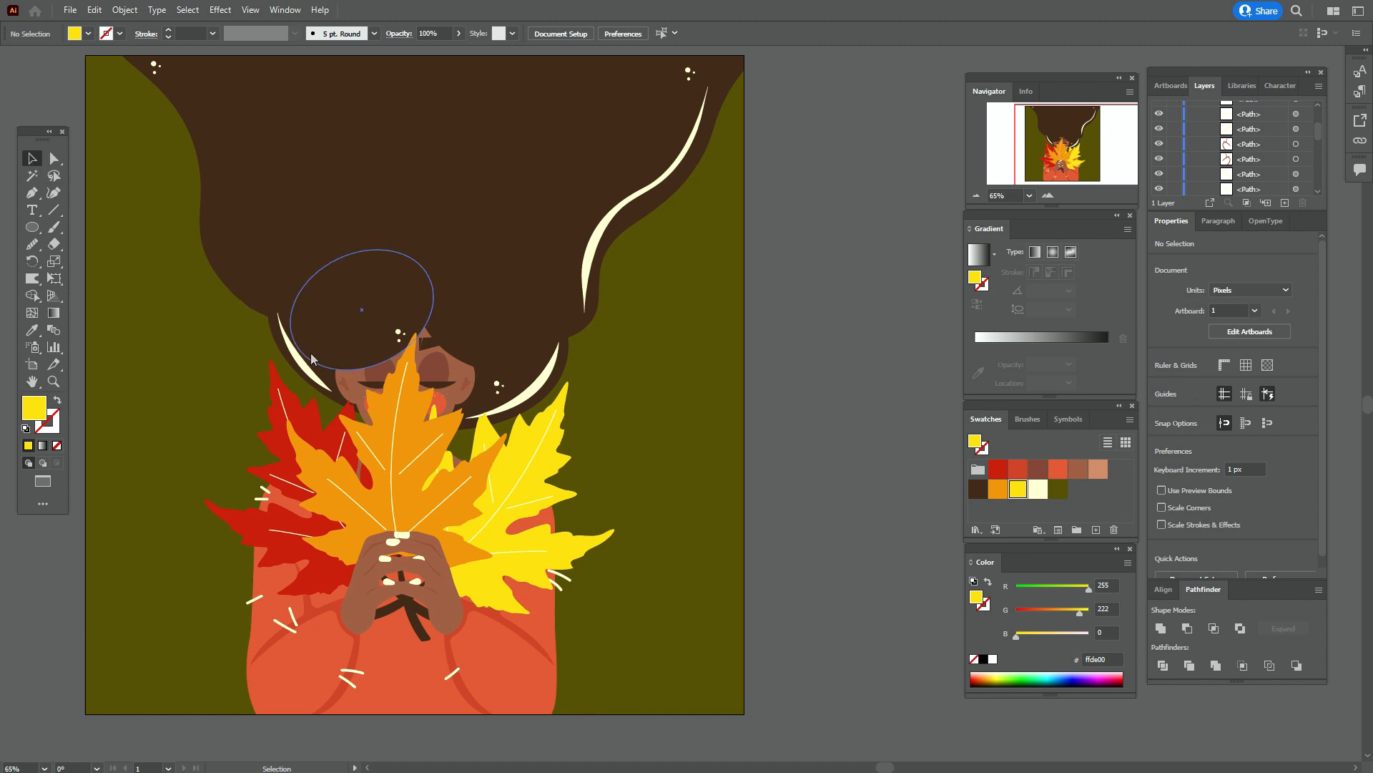
left_click(319, 465)
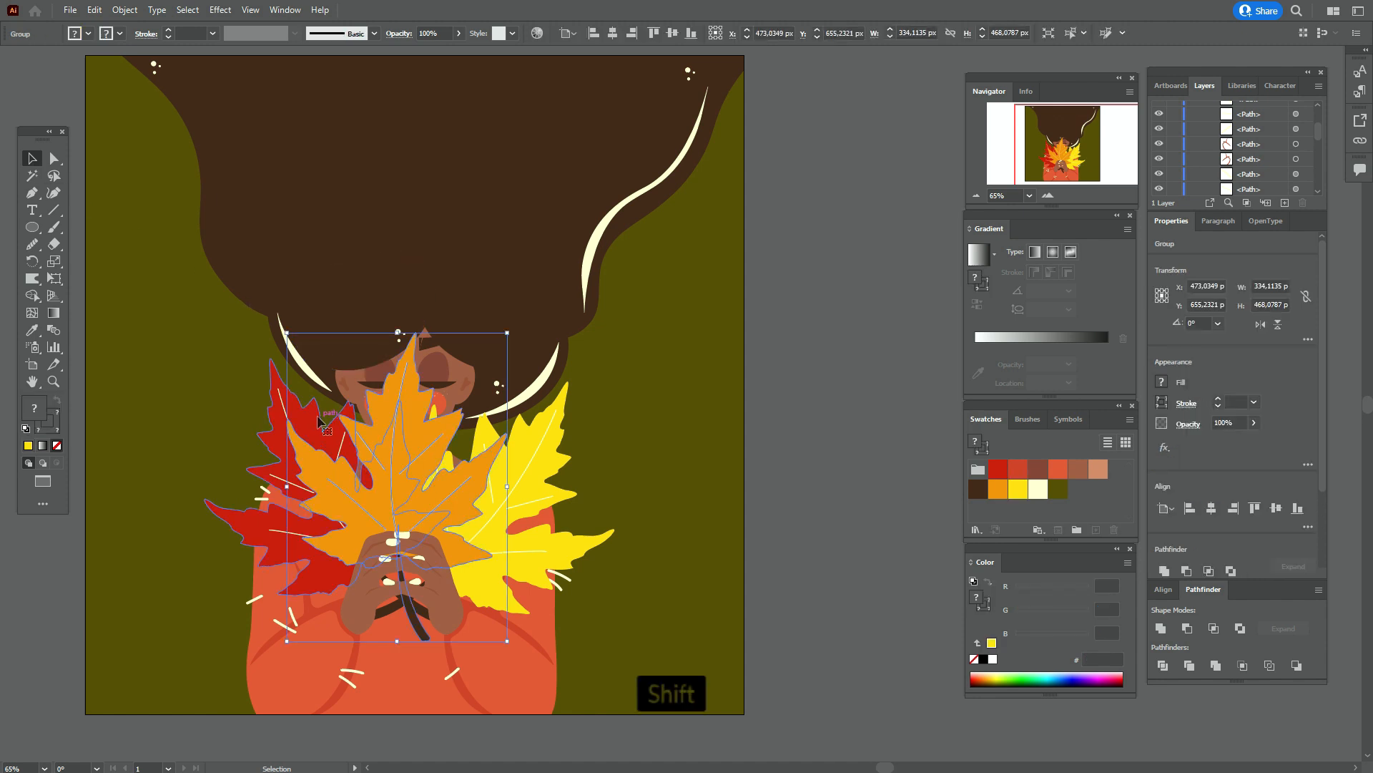
left_click(290, 532, "shift")
left_click(545, 425, "shift")
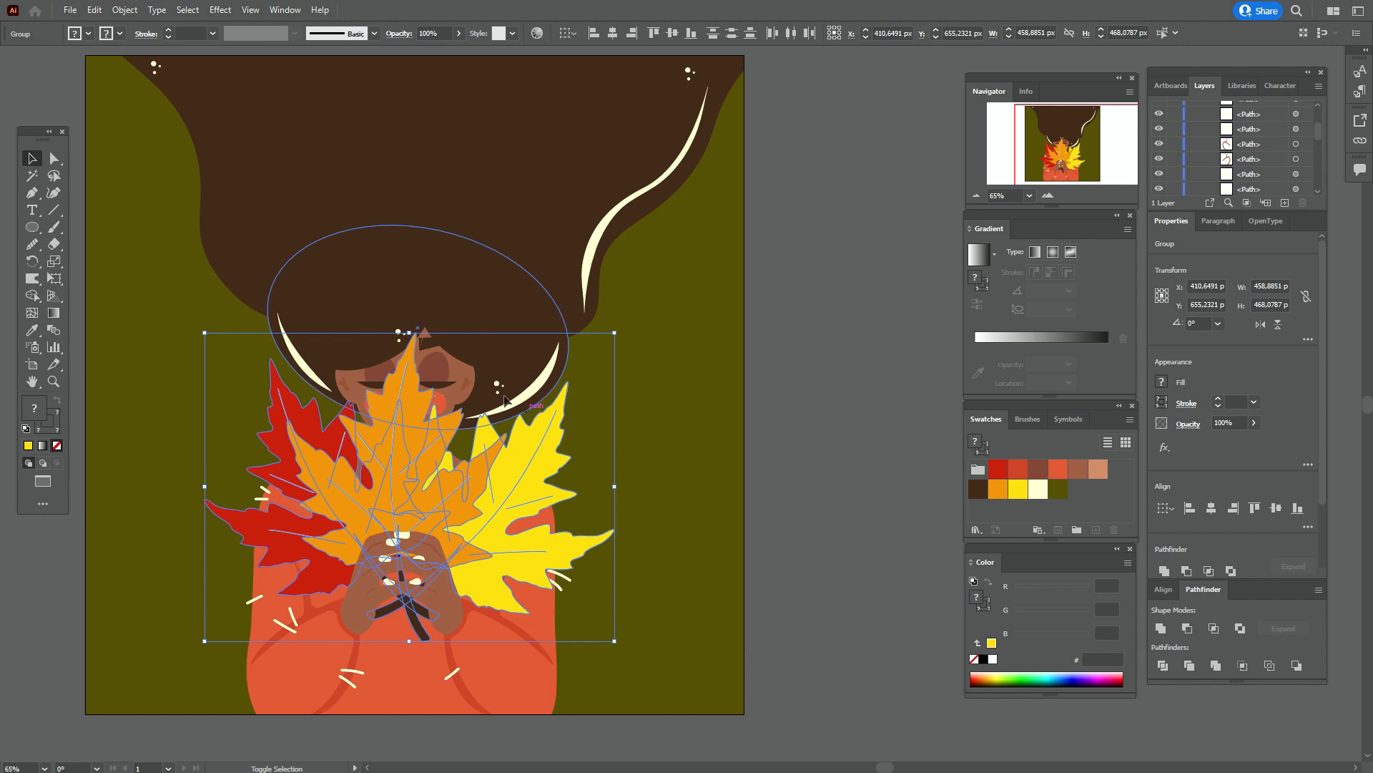
left_click_drag(409, 333, 420, 351)
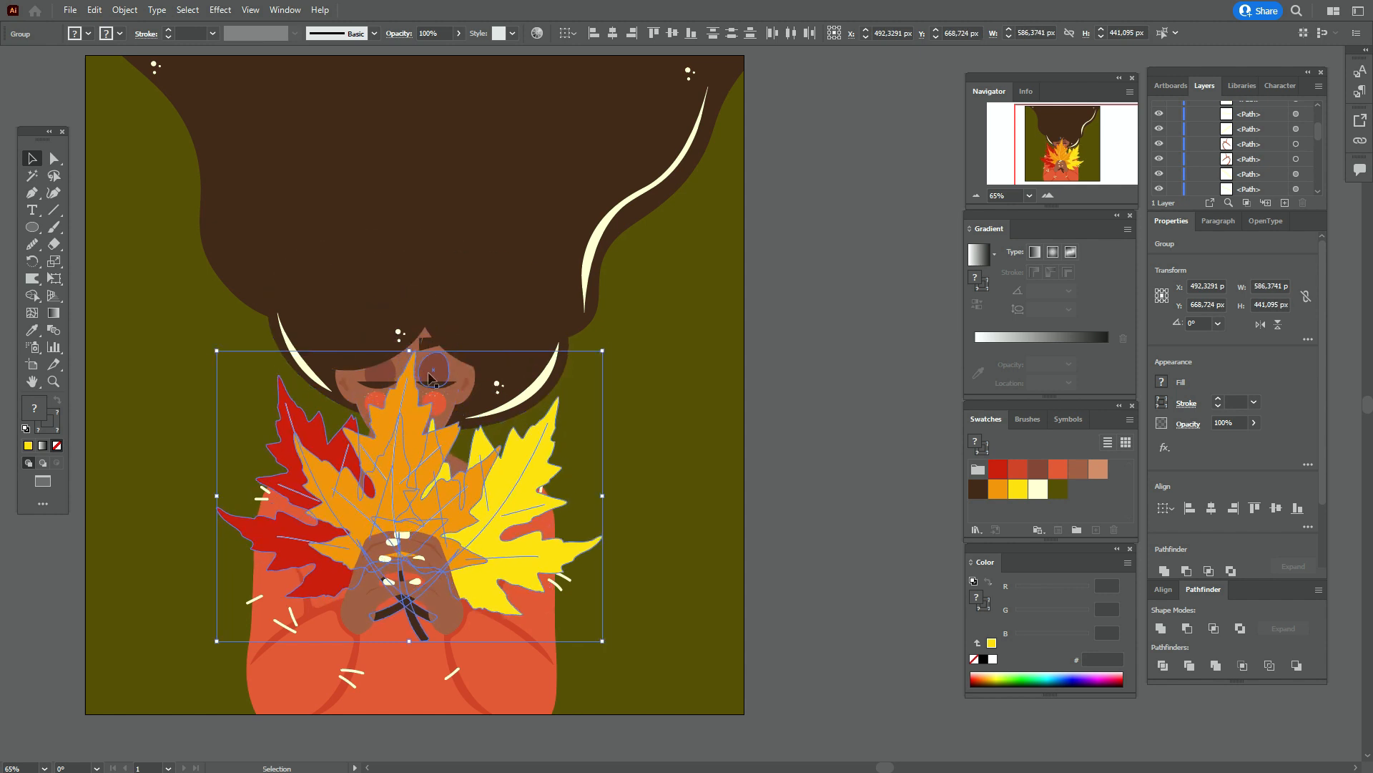
- Paint three looping cream wind strokes, each about 615 to 667 px wide, across the sweater and background using the 5 pt. Round brush
left_click(765, 492)
key("h")
left_click_drag(766, 492, 755, 508)
left_click(1036, 489)
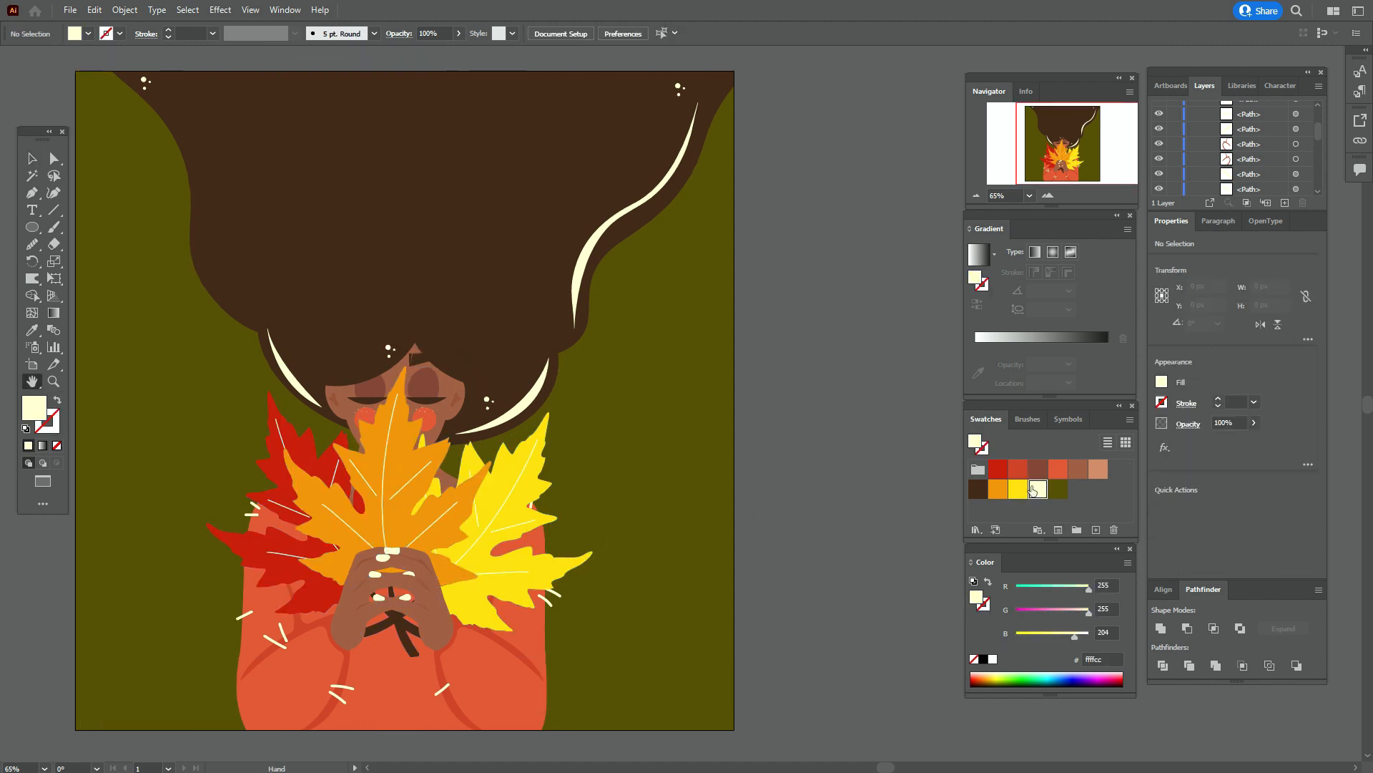
key("b")
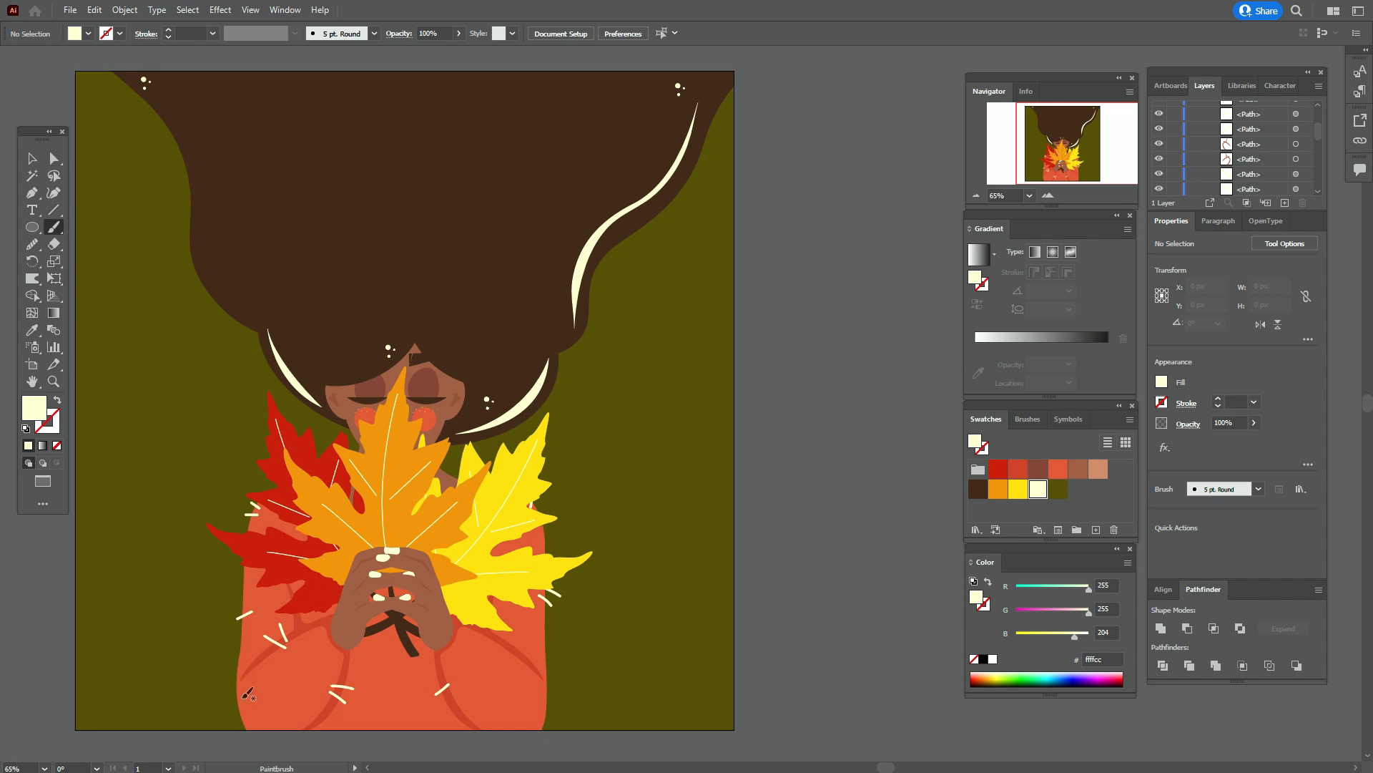
mouse_move(212, 691)
left_mouse_down()
mouse_move(179, 611)
mouse_move(246, 595)
left_mouse_up()
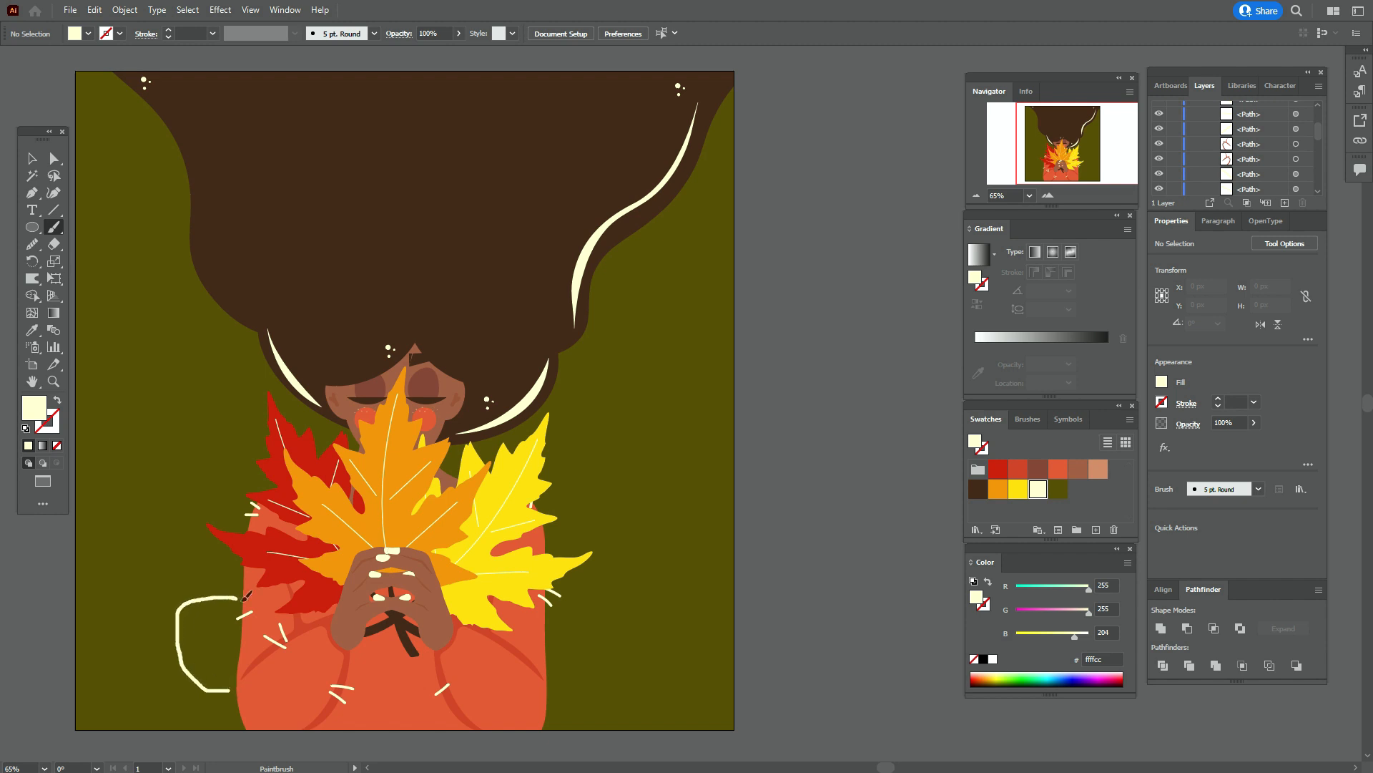
mouse_move(313, 636)
left_mouse_down()
mouse_move(410, 691)
mouse_move(560, 688)
mouse_move(615, 653)
mouse_move(618, 628)
mouse_move(598, 605)
mouse_move(551, 600)
left_mouse_up()
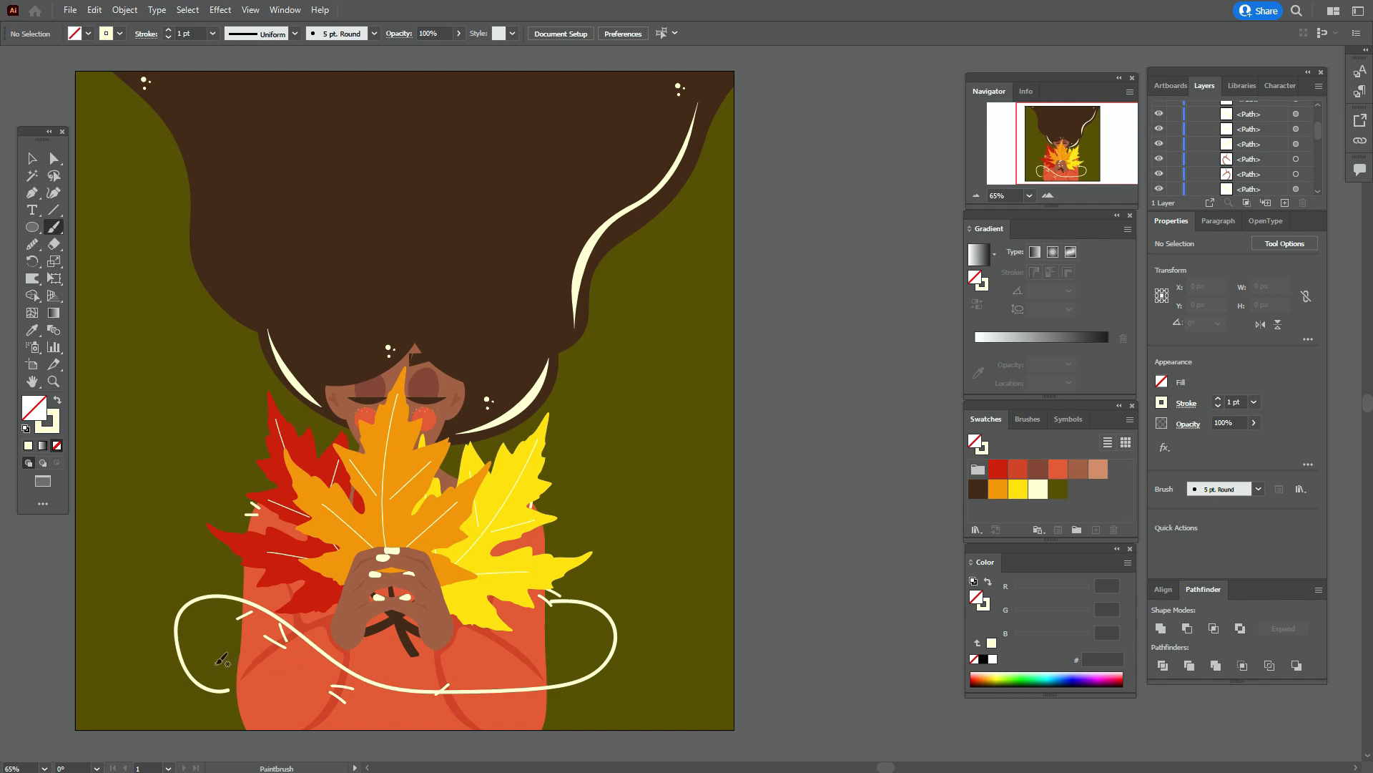
mouse_move(215, 662)
left_mouse_down()
mouse_move(211, 626)
mouse_move(286, 623)
mouse_move(505, 706)
mouse_move(574, 706)
mouse_move(605, 667)
mouse_move(551, 623)
left_mouse_up()
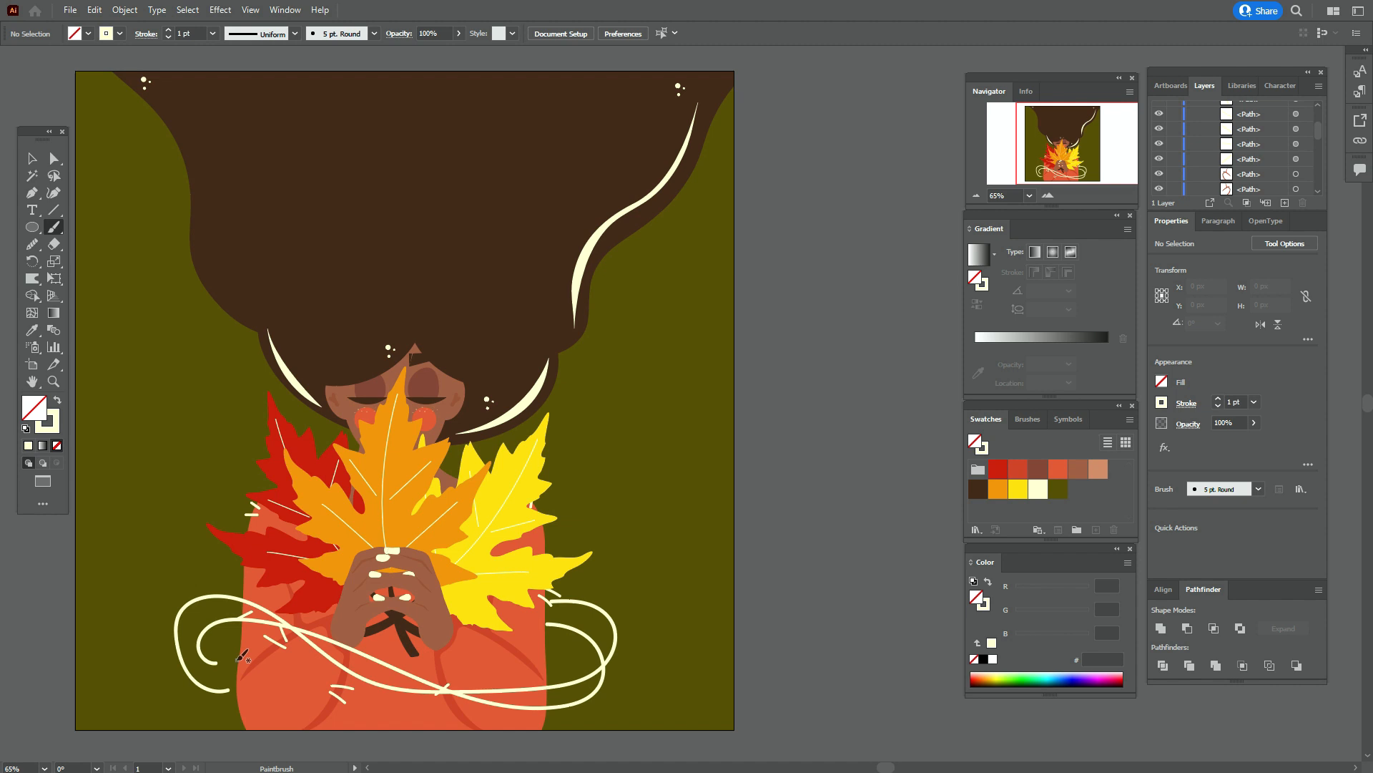
mouse_move(231, 649)
left_mouse_down()
mouse_move(342, 636)
mouse_move(451, 704)
mouse_move(499, 714)
mouse_move(536, 672)
mouse_move(499, 649)
mouse_move(503, 678)
mouse_move(568, 696)
mouse_move(632, 679)
mouse_move(636, 620)
mouse_move(590, 585)
left_mouse_up()
key("v")
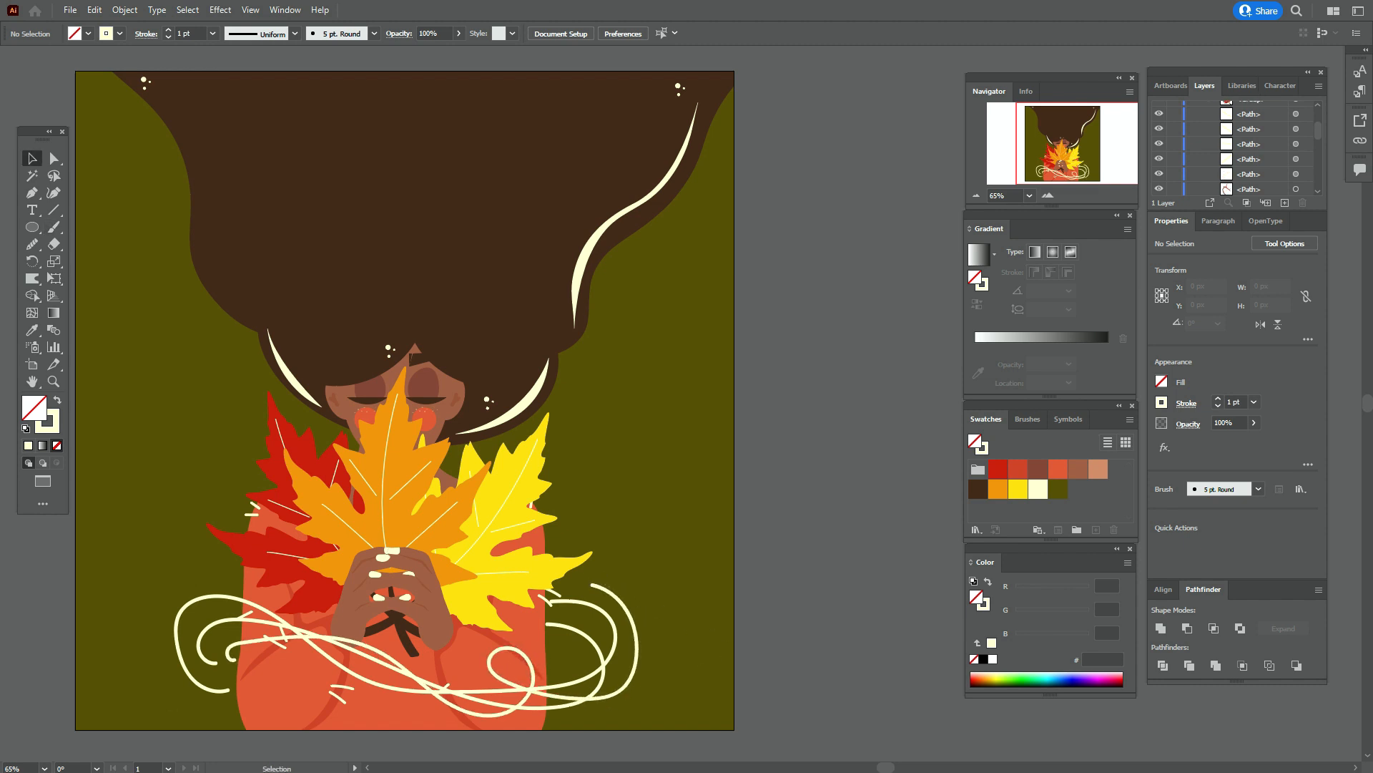
- Load the Artistic_Paintbrush brush library and place it on the empty canvas beside the artboard
left_click(1032, 423)
left_click(1130, 420)
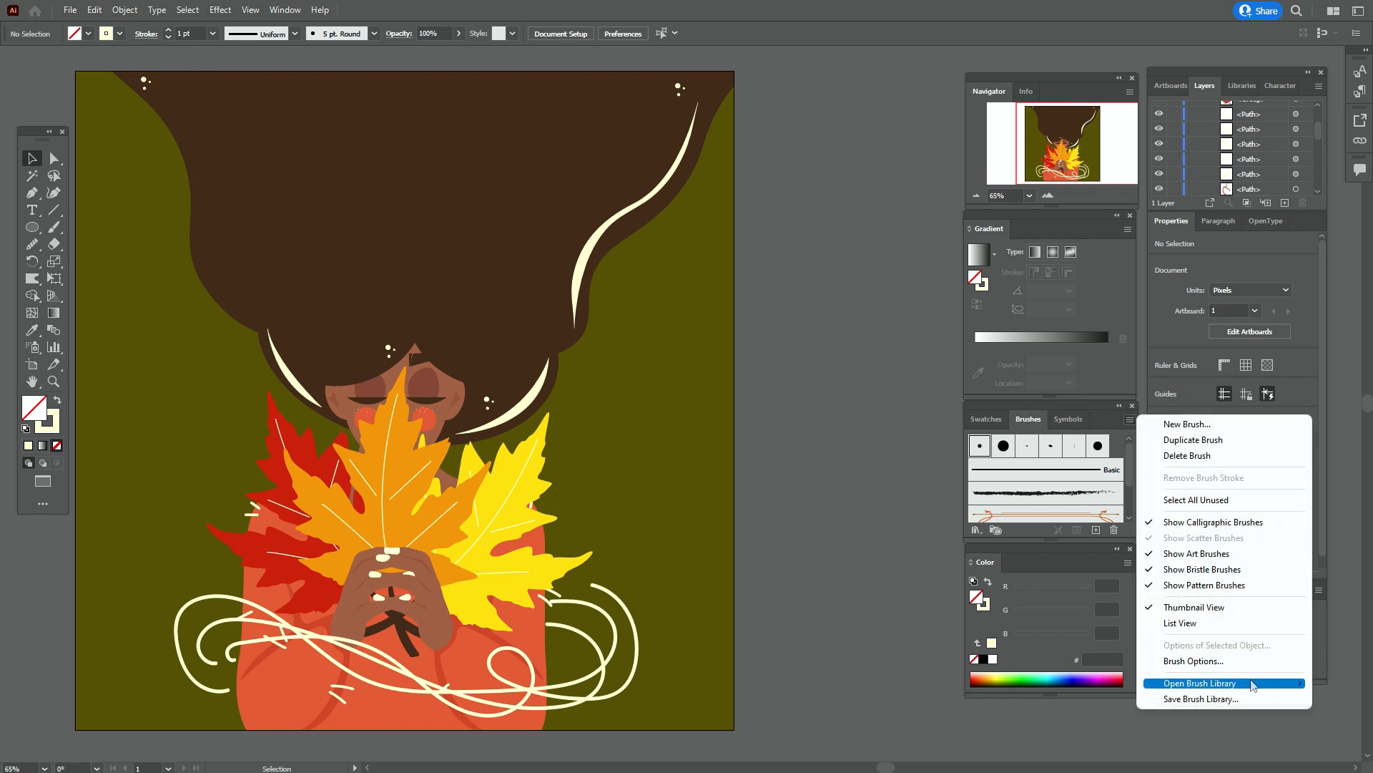
mouse_move(1251, 682)
mouse_move(1064, 558)
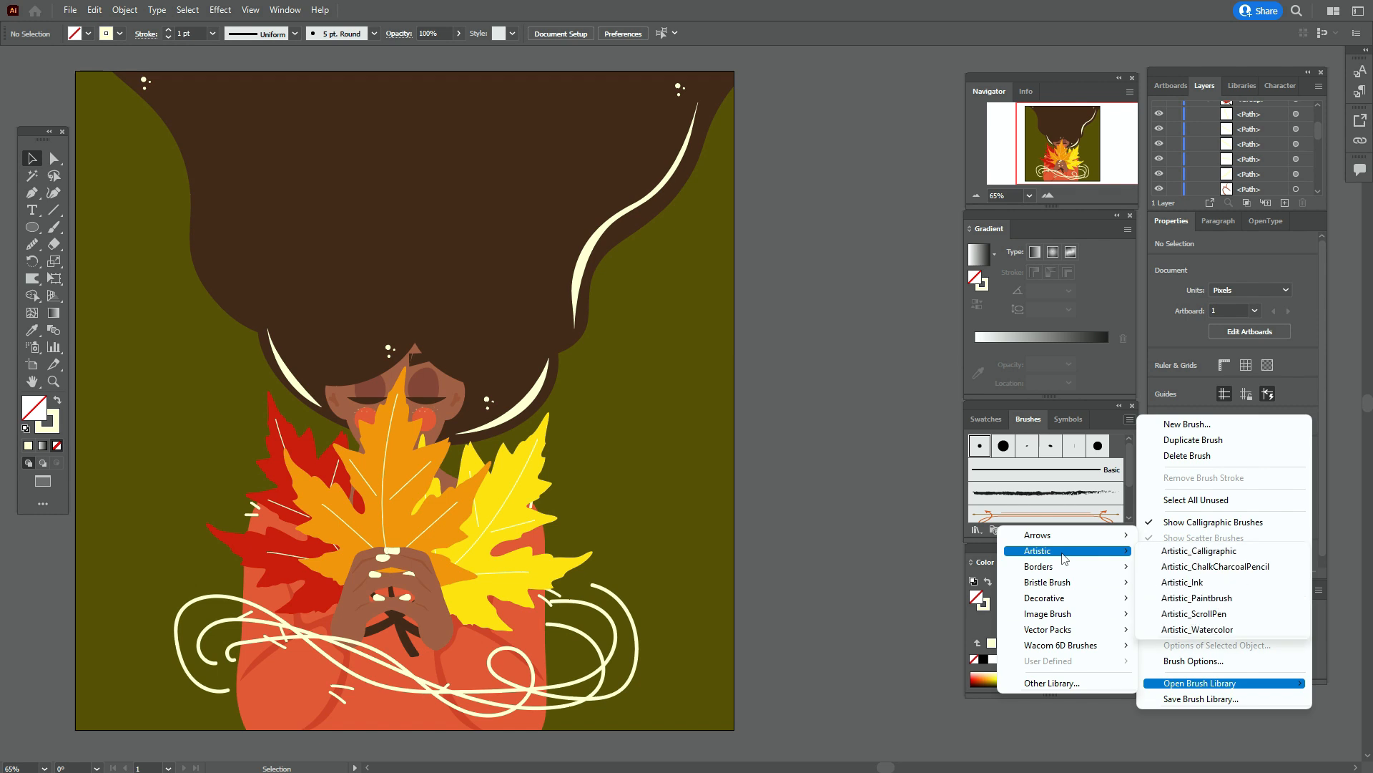
left_click(1247, 602)
left_click_drag(321, 62, 859, 167)
- Give the outermost wind stroke the rough brush with a gap in its middle and a 0.2 pt stroke weight
left_click(200, 643)
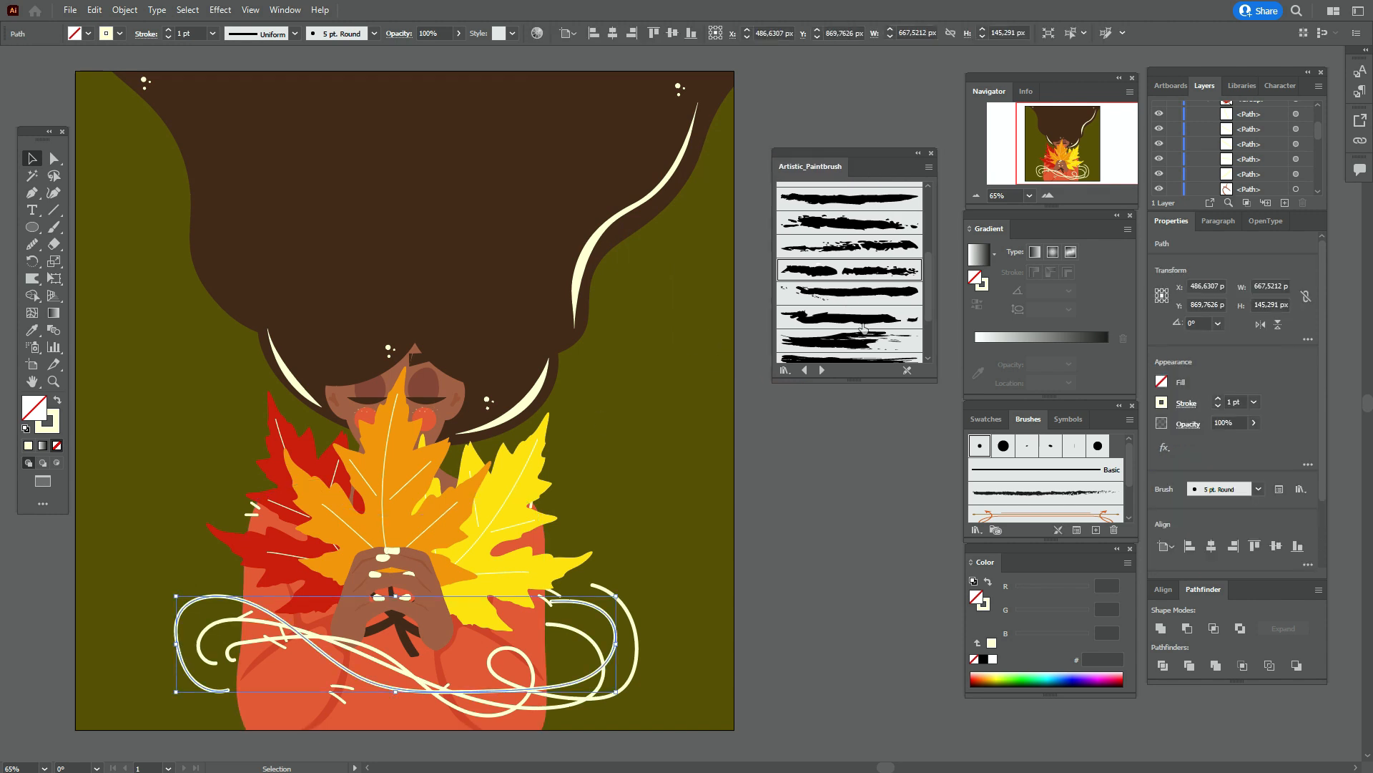
left_click(864, 281)
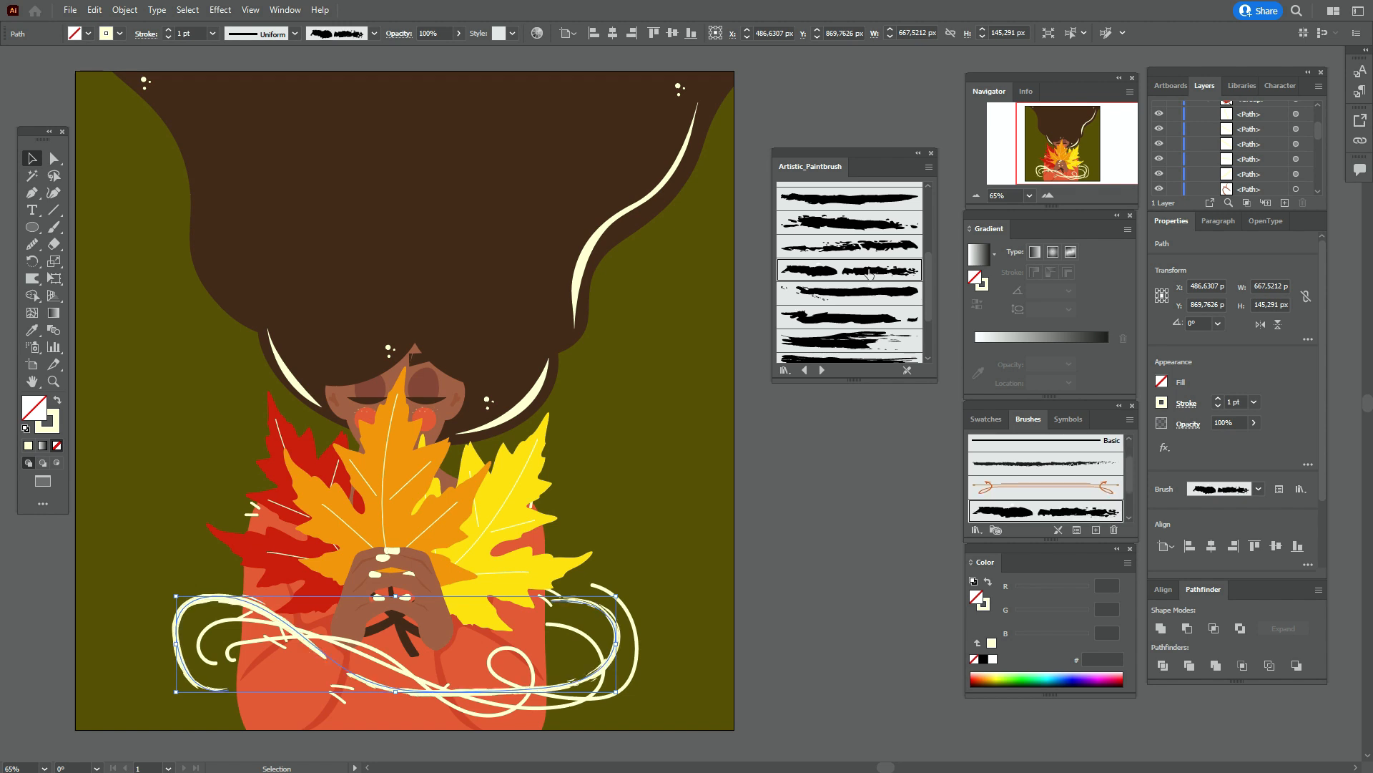
left_click(1229, 403)
type("0,2")
key("Return")
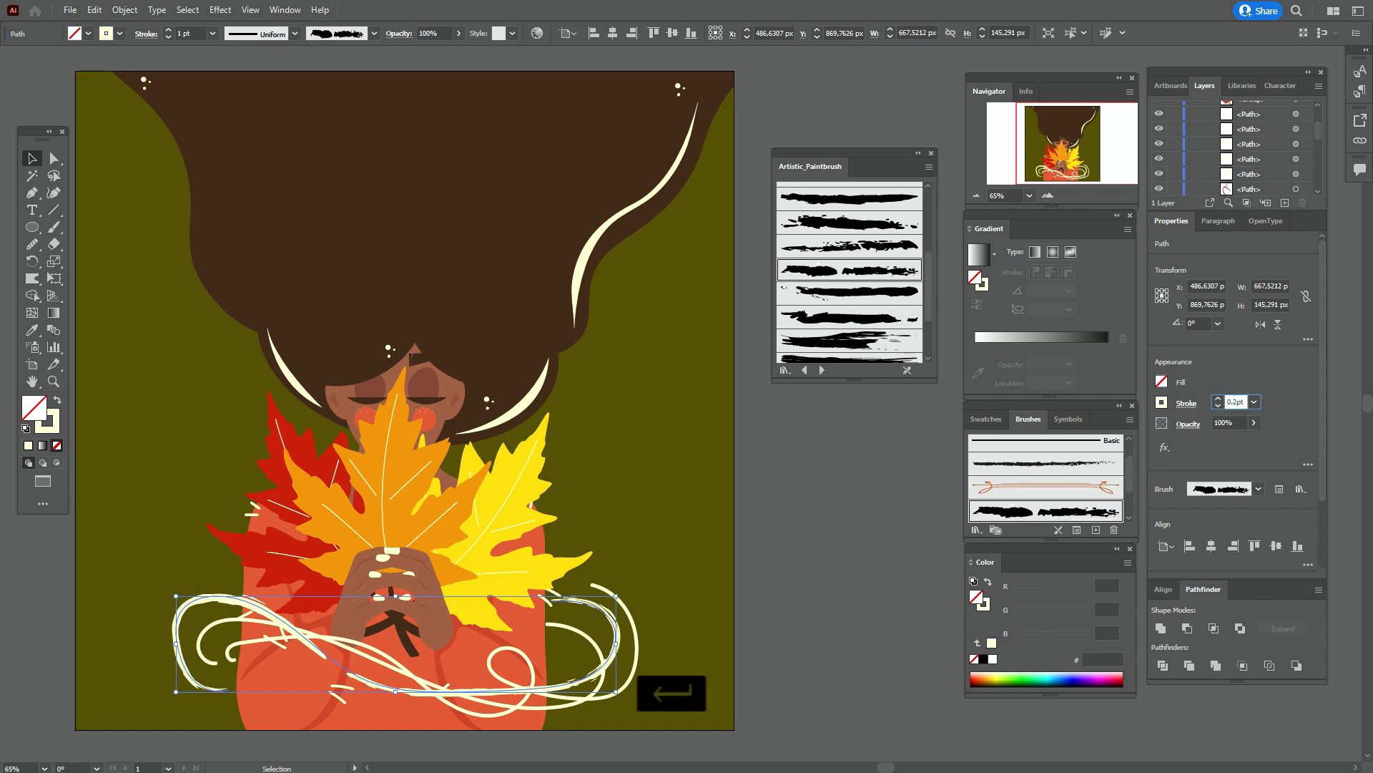
- Apply the thin charcoal-like art brush to the second wind stroke and set its weight to 0.5 pt
left_click(215, 624)
left_click(1085, 501)
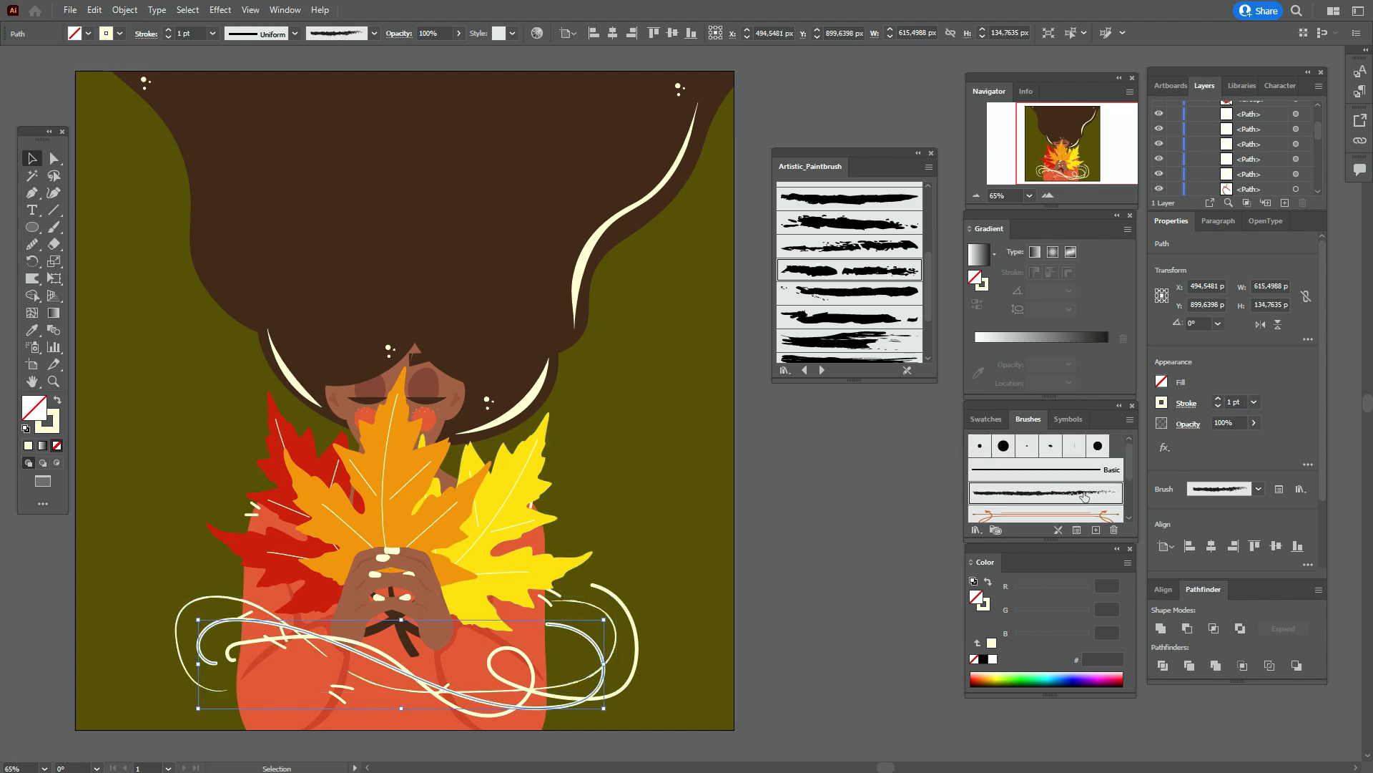
double_click(1237, 402)
type("0.5")
key("Return")
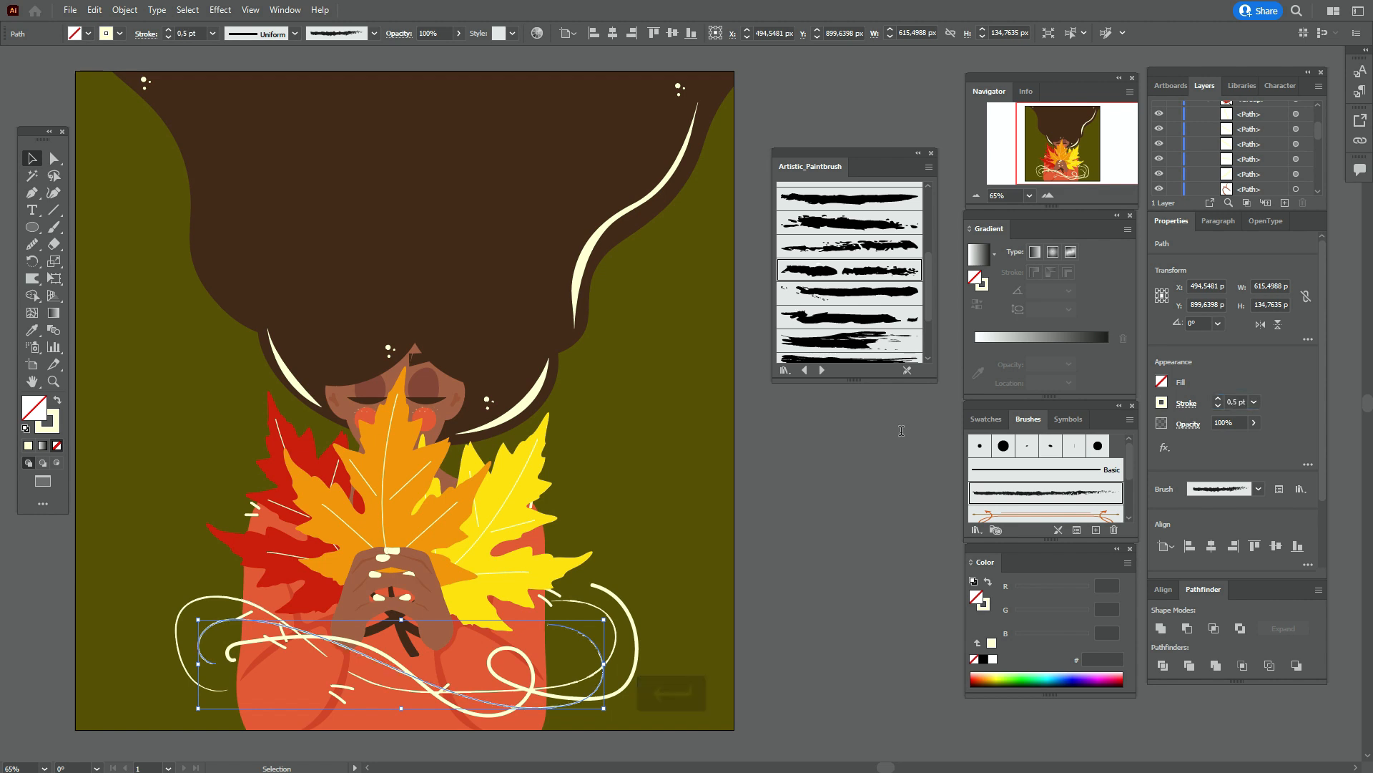
- Apply an uneven dry Artistic_Paintbrush brush to the wind stroke with the small loop and set its weight to 0.5 pt
left_click(248, 646)
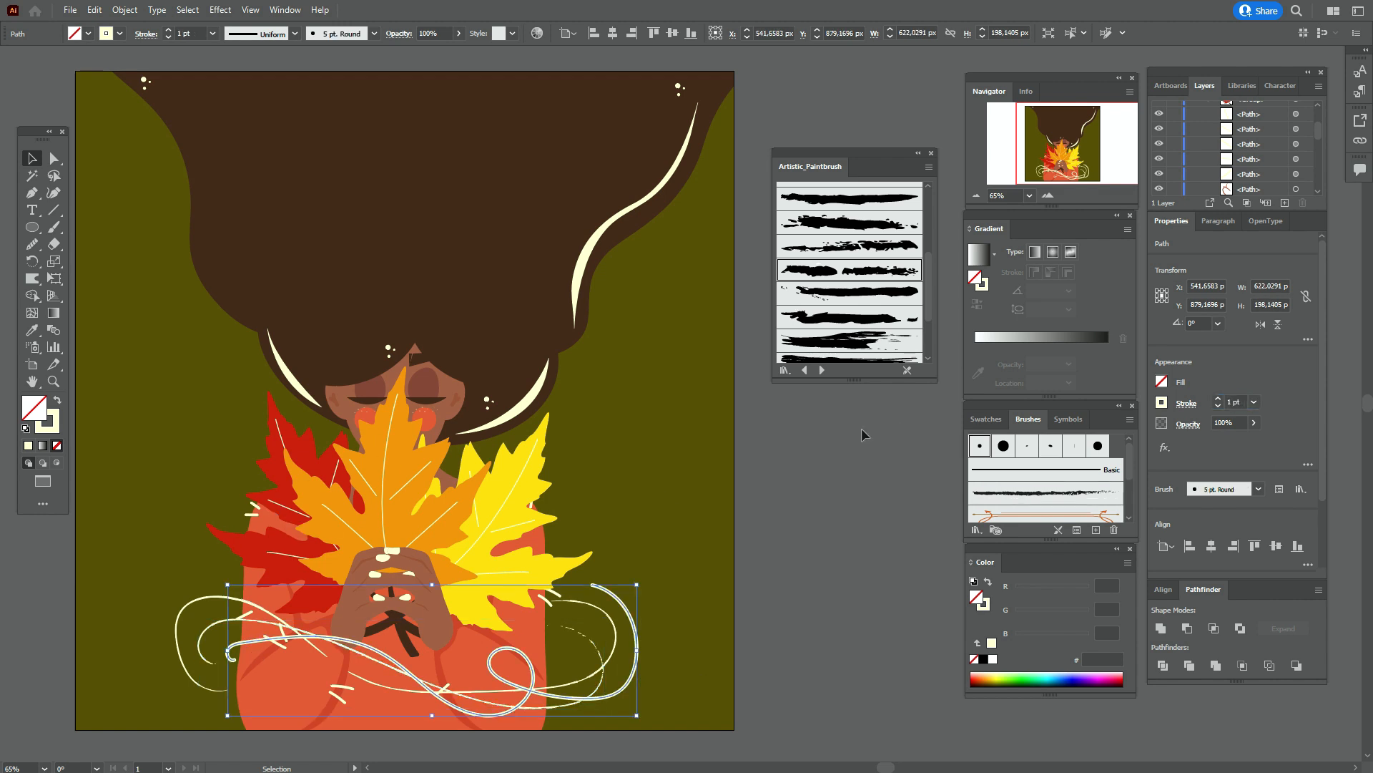
scroll(864, 297, "down", 3)
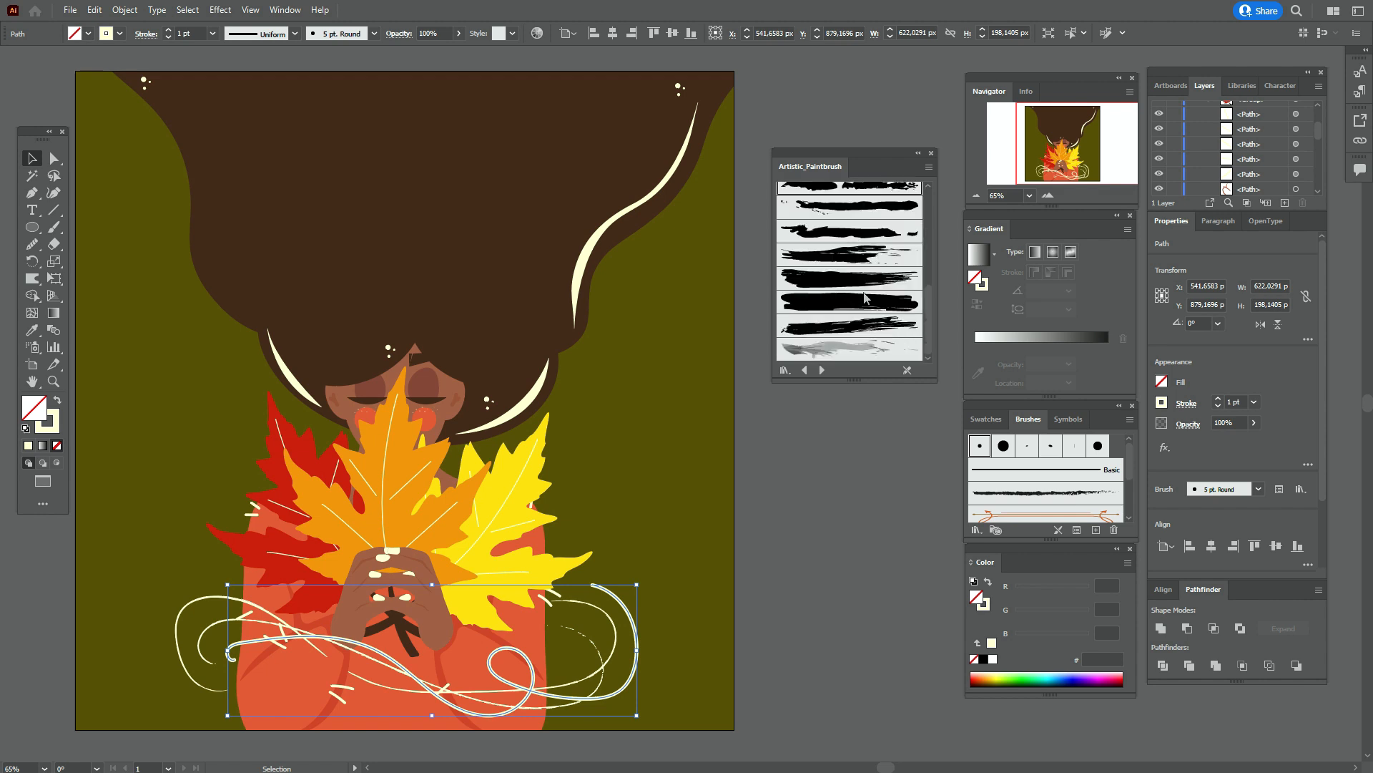
scroll(870, 300, "up", 3)
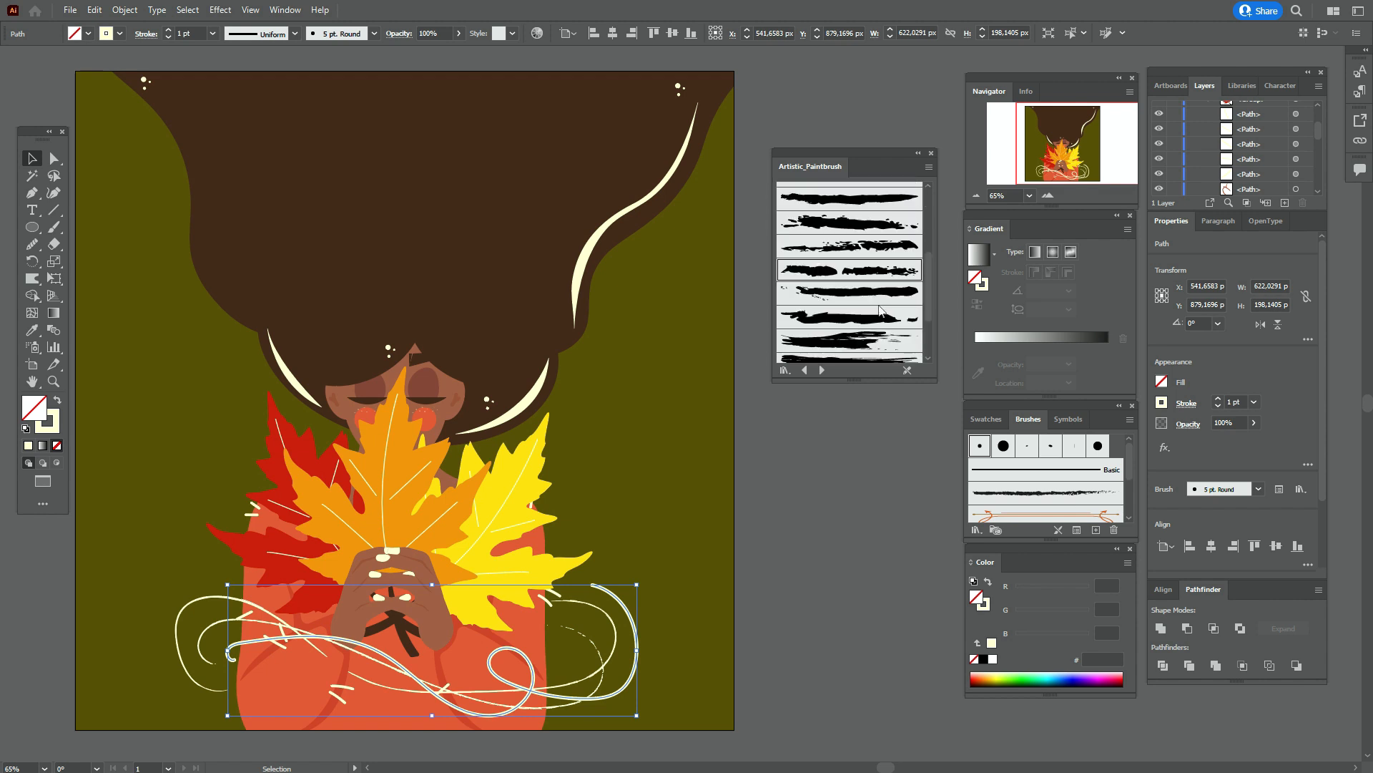
scroll(884, 314, "up", 2)
scroll(885, 315, "up", 2)
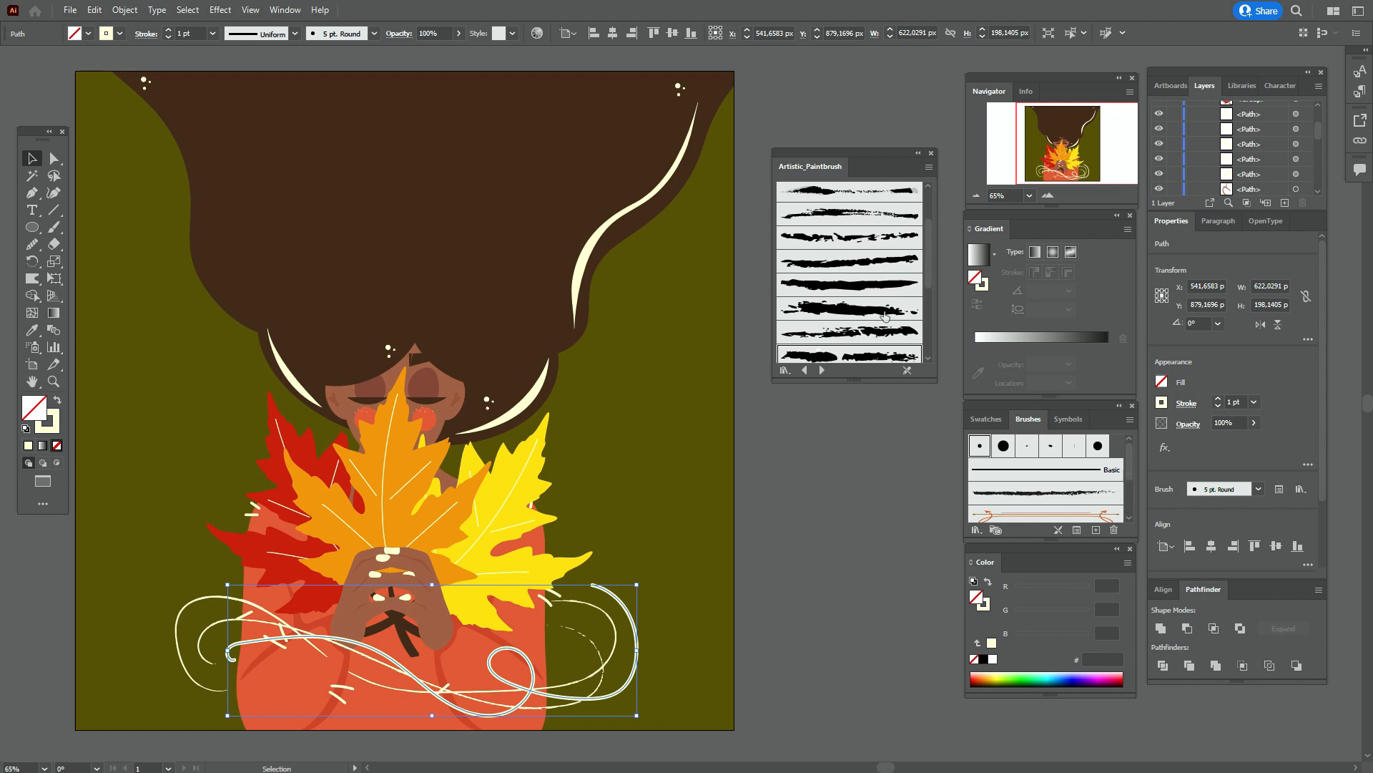
left_click(878, 202)
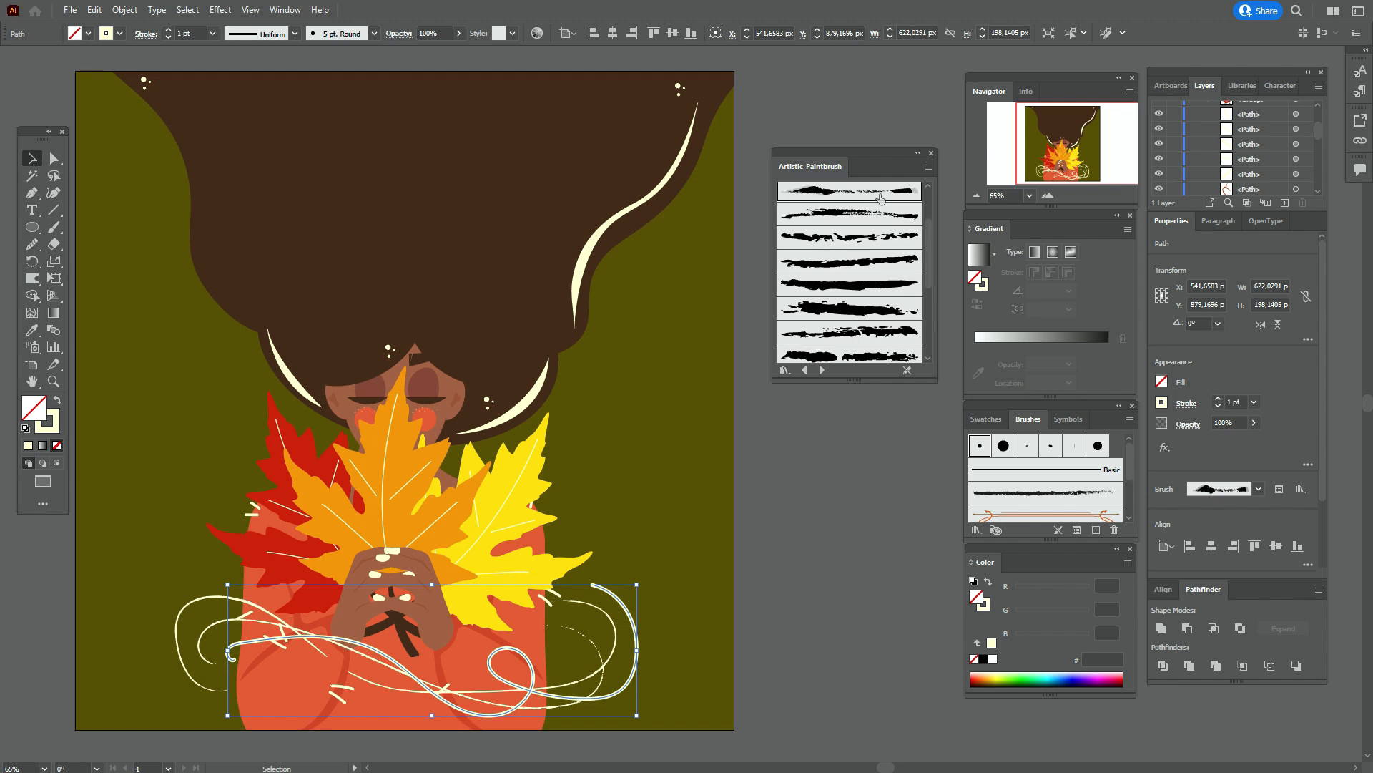
left_click(1232, 401)
type("0.5")
key("Return")
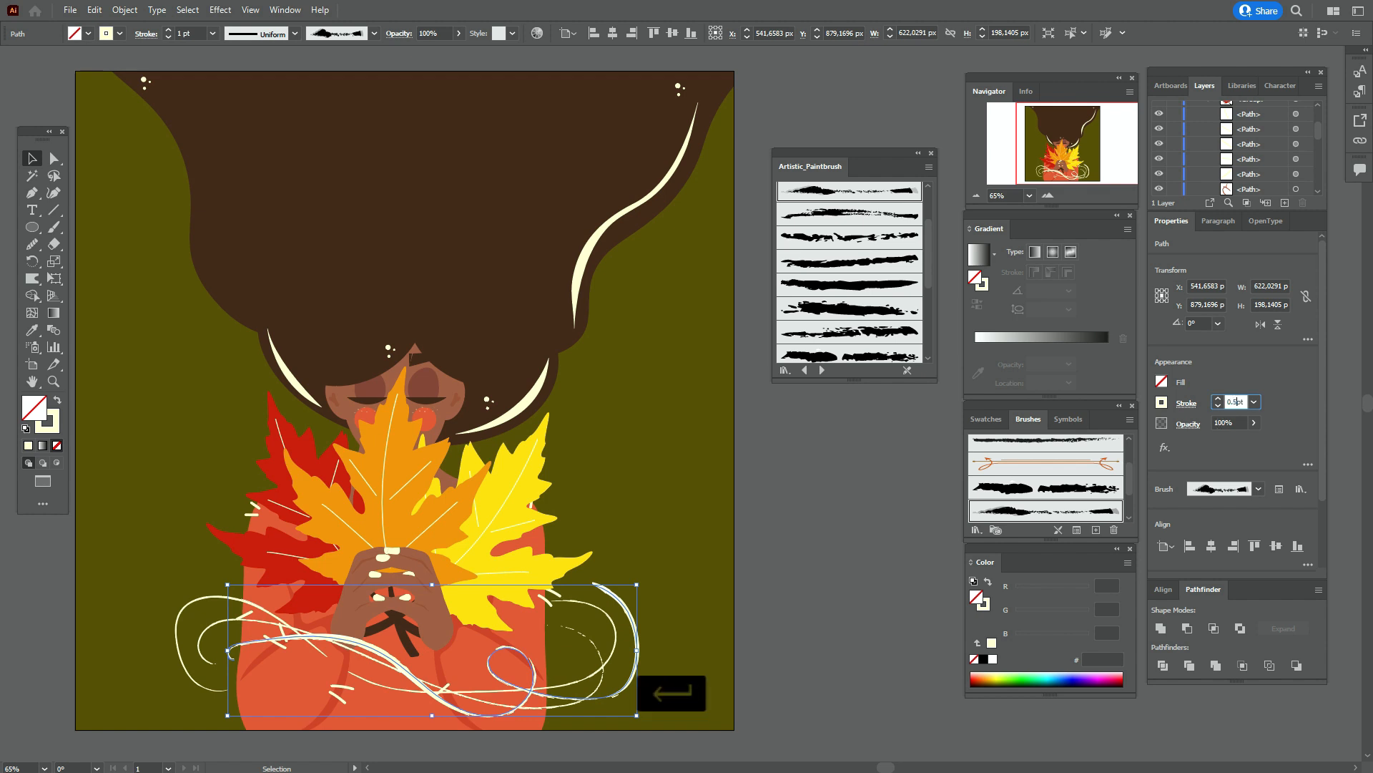
left_click(785, 535)
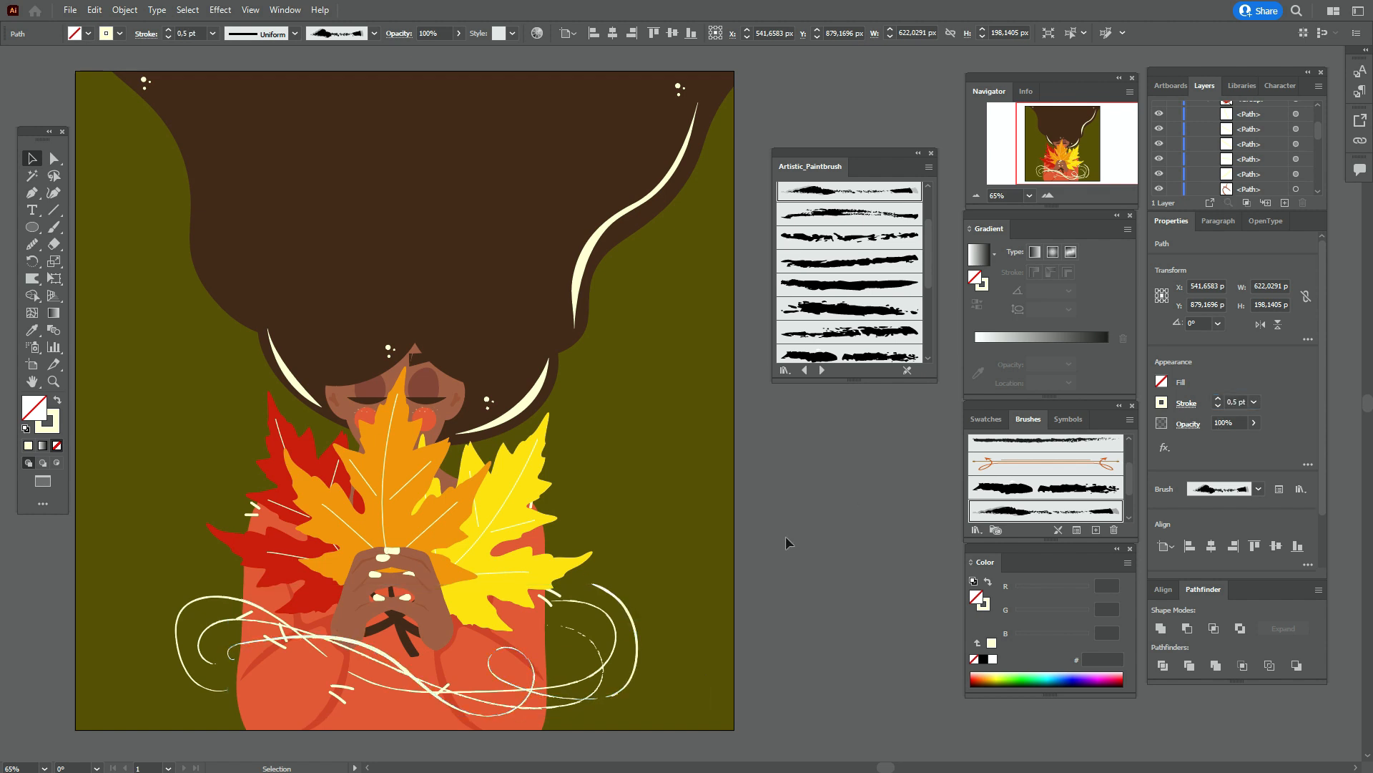
- Reduce the opacity of all three wind strokes together to 50%
left_click(614, 645)
left_click(599, 650, "shift")
left_click(637, 648, "shift")
left_click(639, 650, "shift")
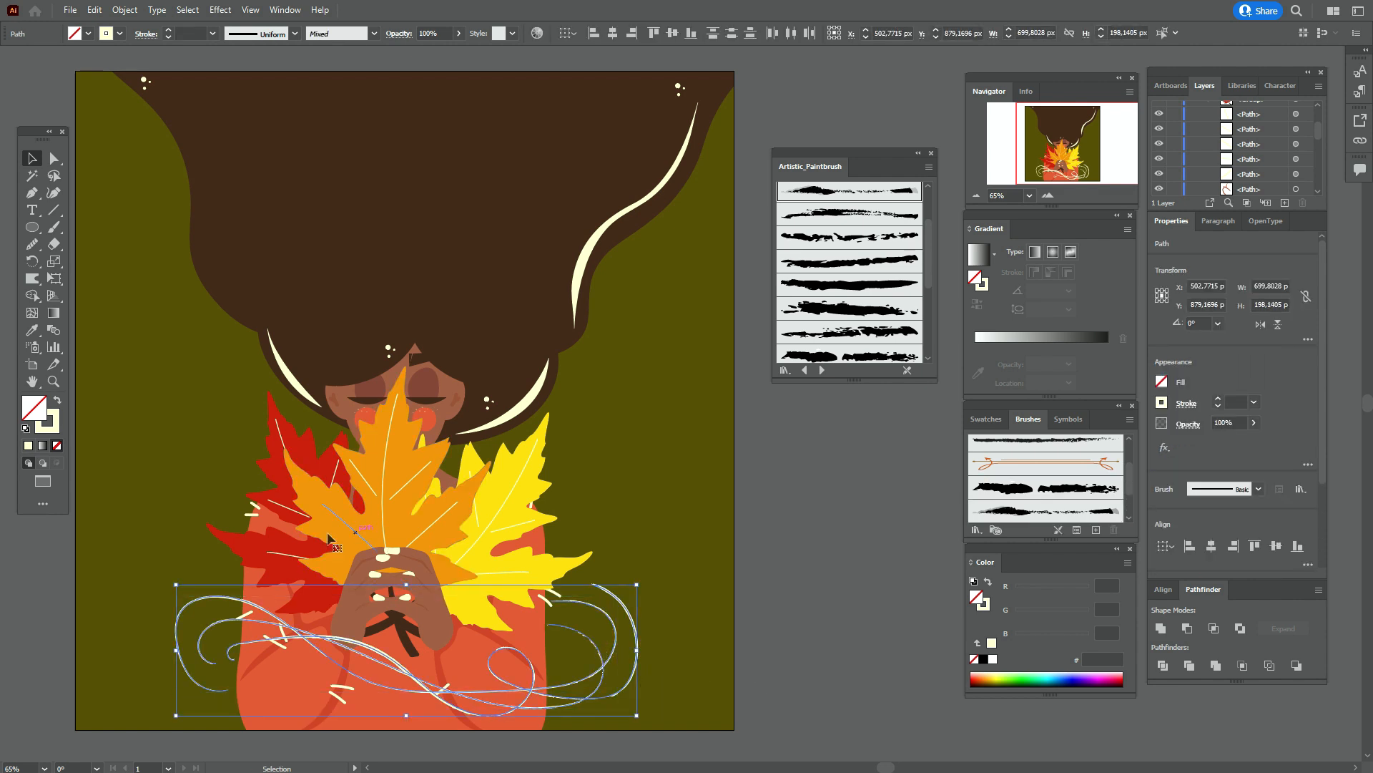
left_click(54, 428)
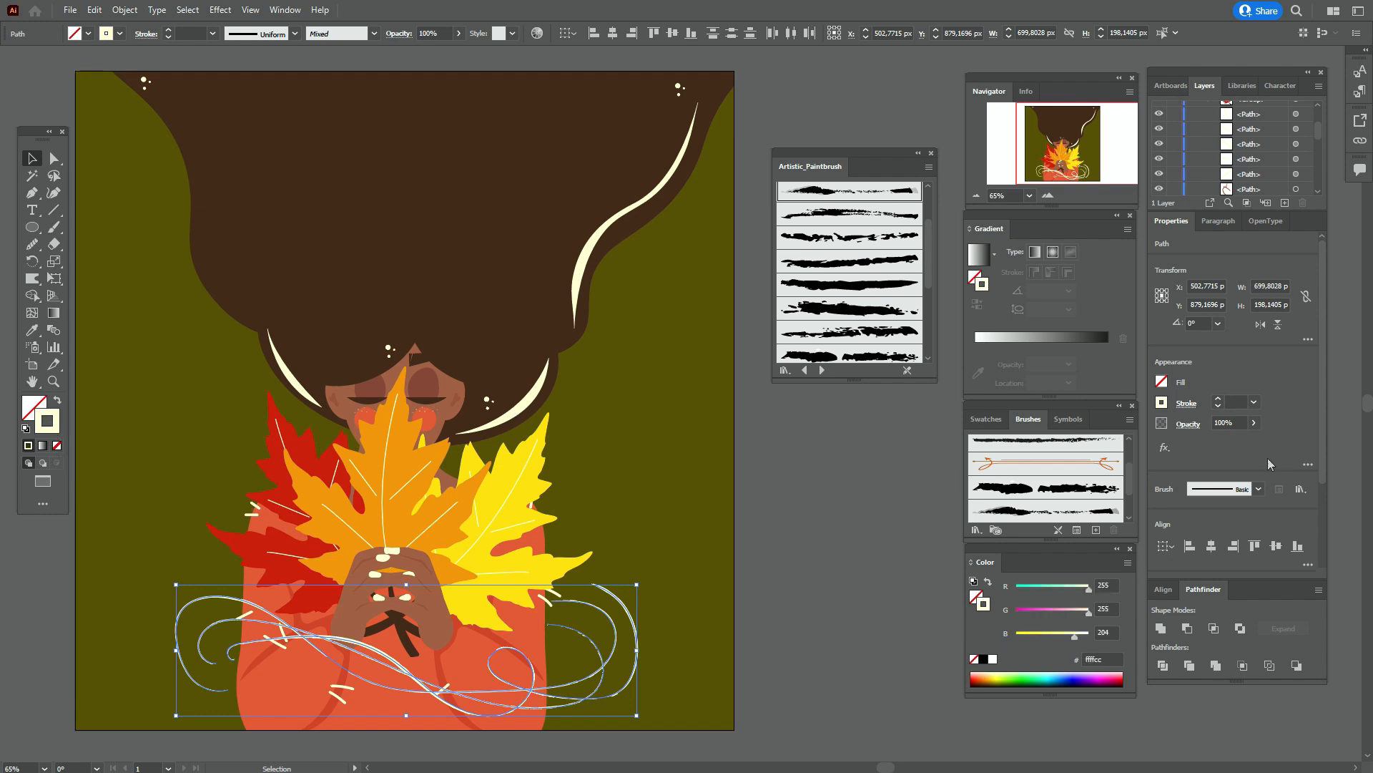
left_click(1228, 422)
type("50")
key("Return")
left_click(896, 520)
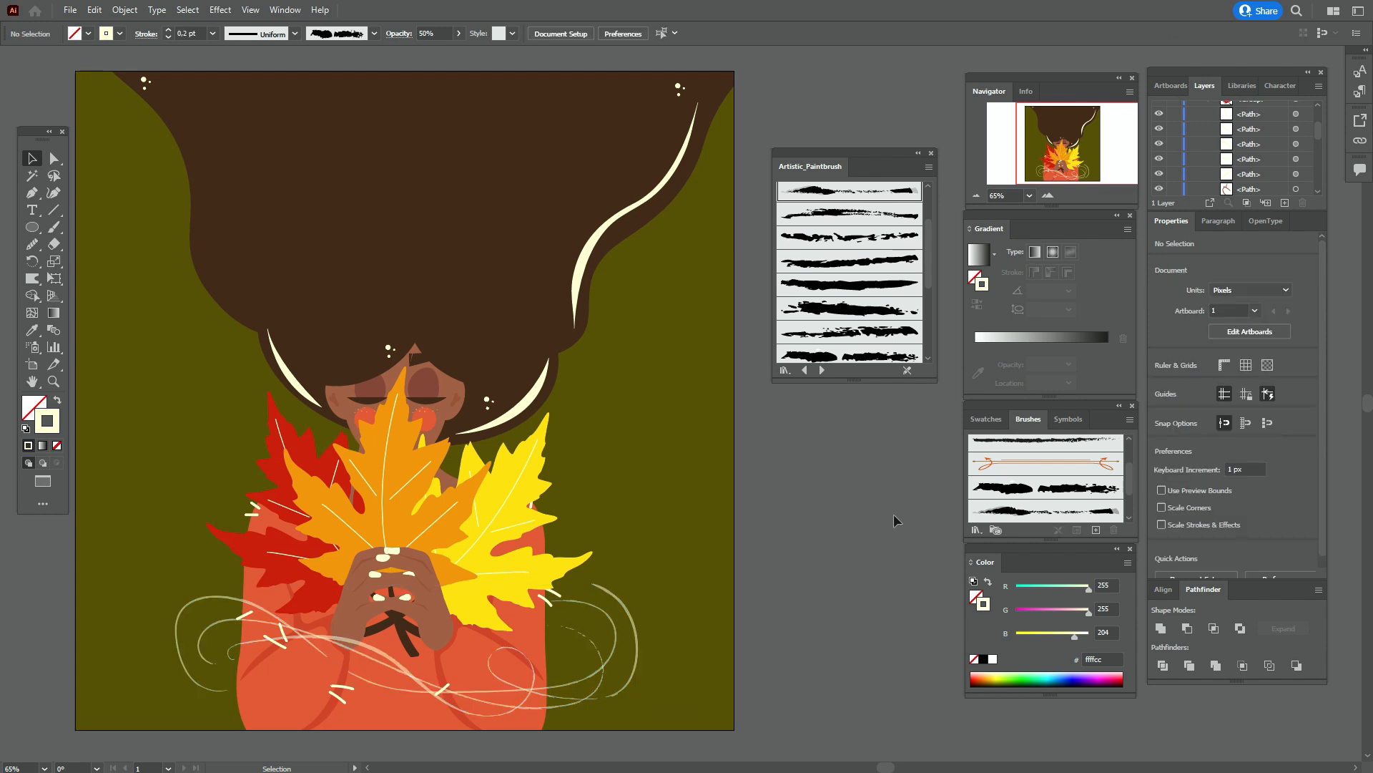
- Add an area text frame about 765 × 292 px reading "HELLO" and "Fall" on two lines at 100 pt
key("space")
left_click_drag(515, 389, 540, 412)
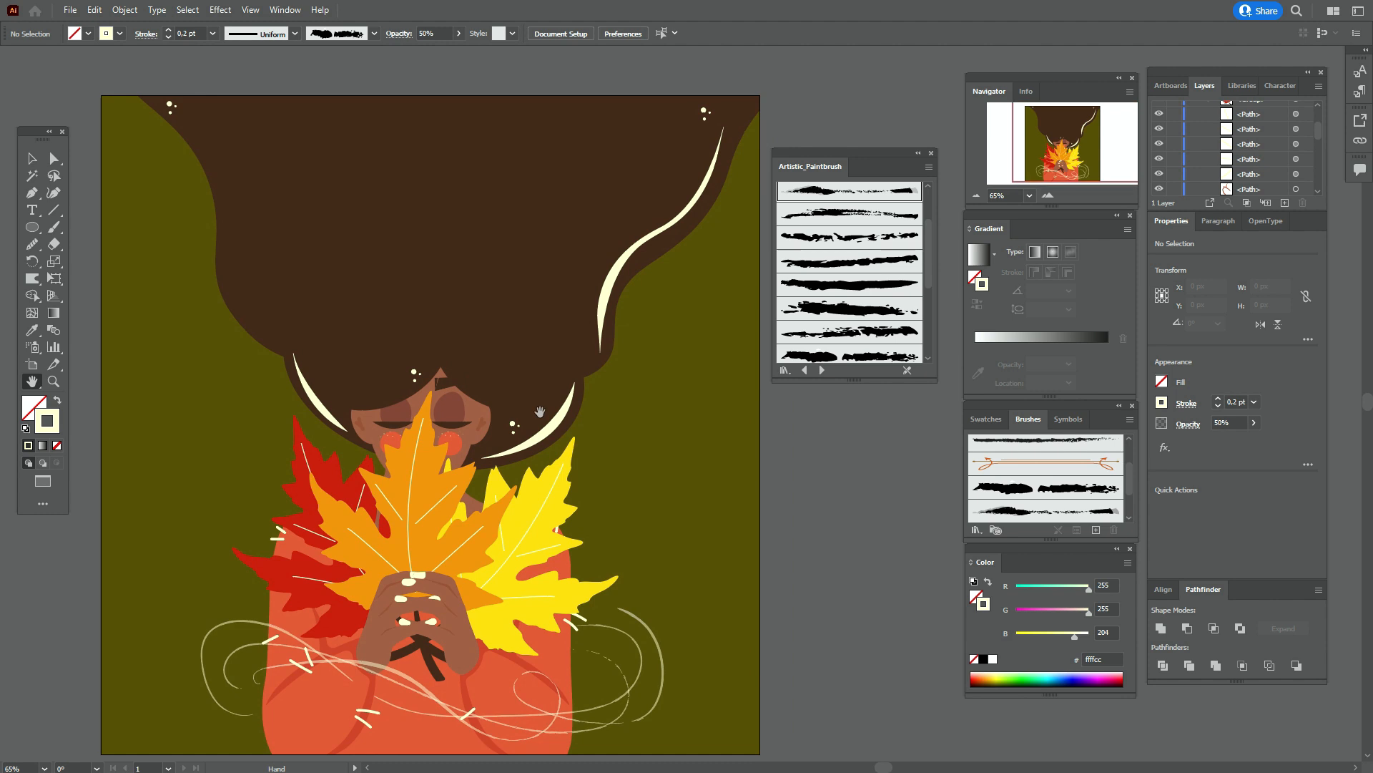
left_click(32, 210)
mouse_move(92, 228)
left_mouse_down()
mouse_move(444, 292)
mouse_move(594, 417)
left_mouse_up()
left_click(1193, 542)
type("100pt")
key("Return")
key("BackSpace")
type("HELLO")
key("Return")
type("Fall")
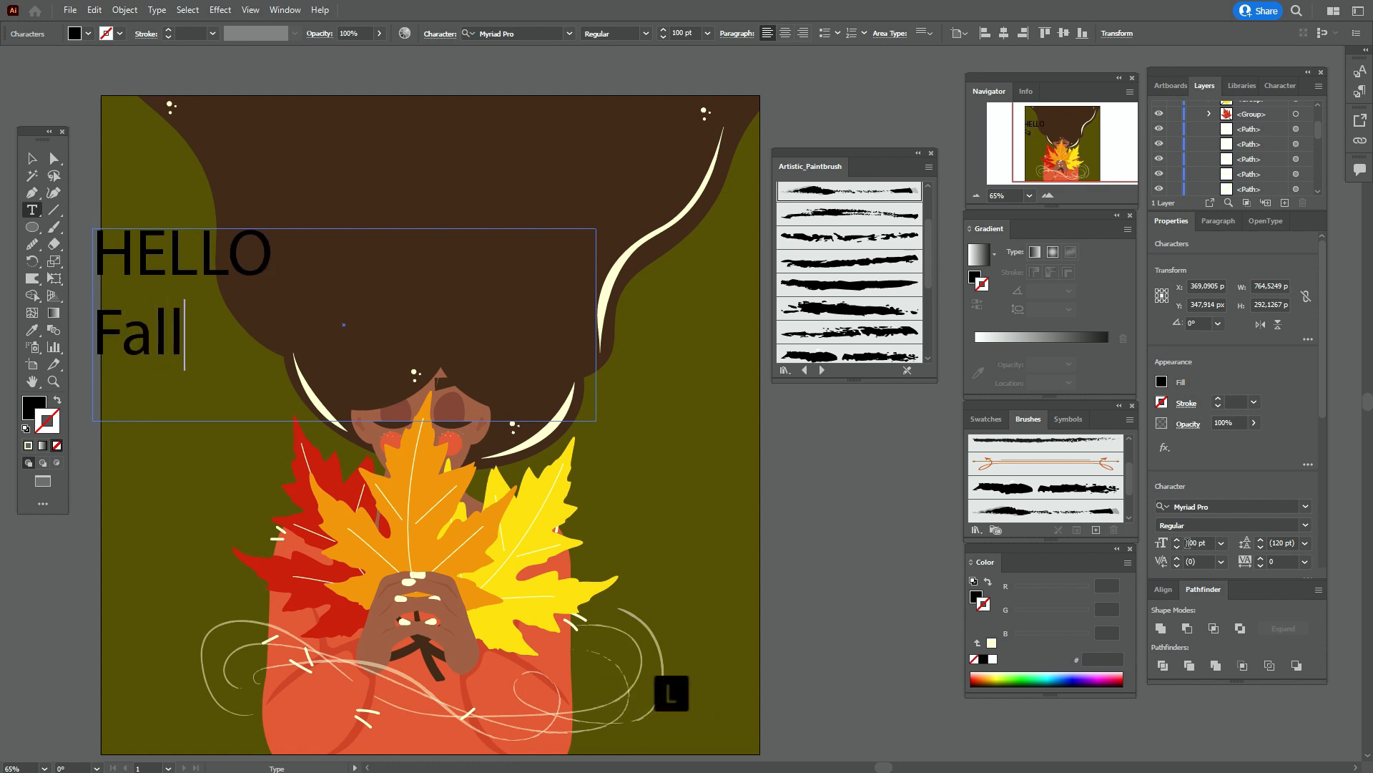
- Move the text onto the dark hair and fill it with the cream swatch #ffffcc, without a stroke
left_click(32, 157)
left_click_drag(220, 266, 463, 242)
left_click(998, 419)
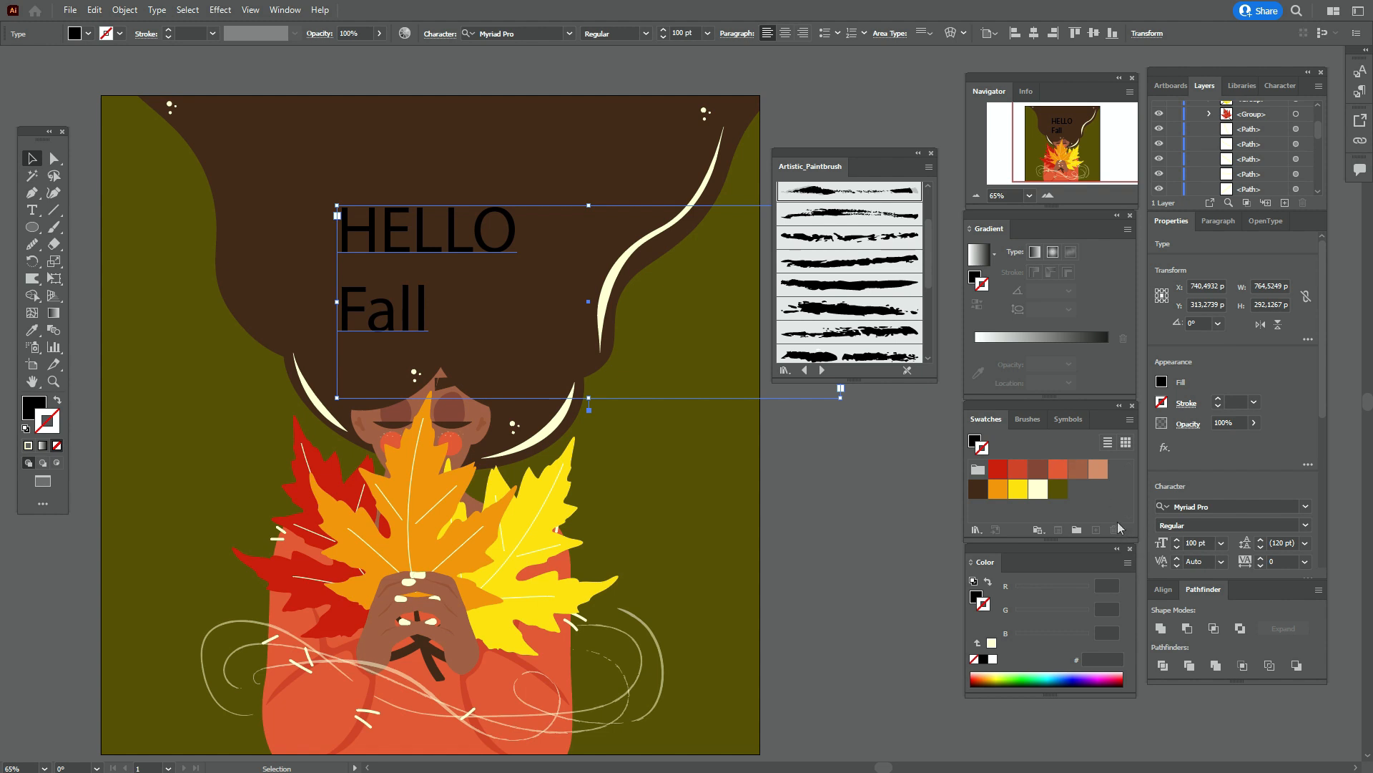
left_click(1038, 488)
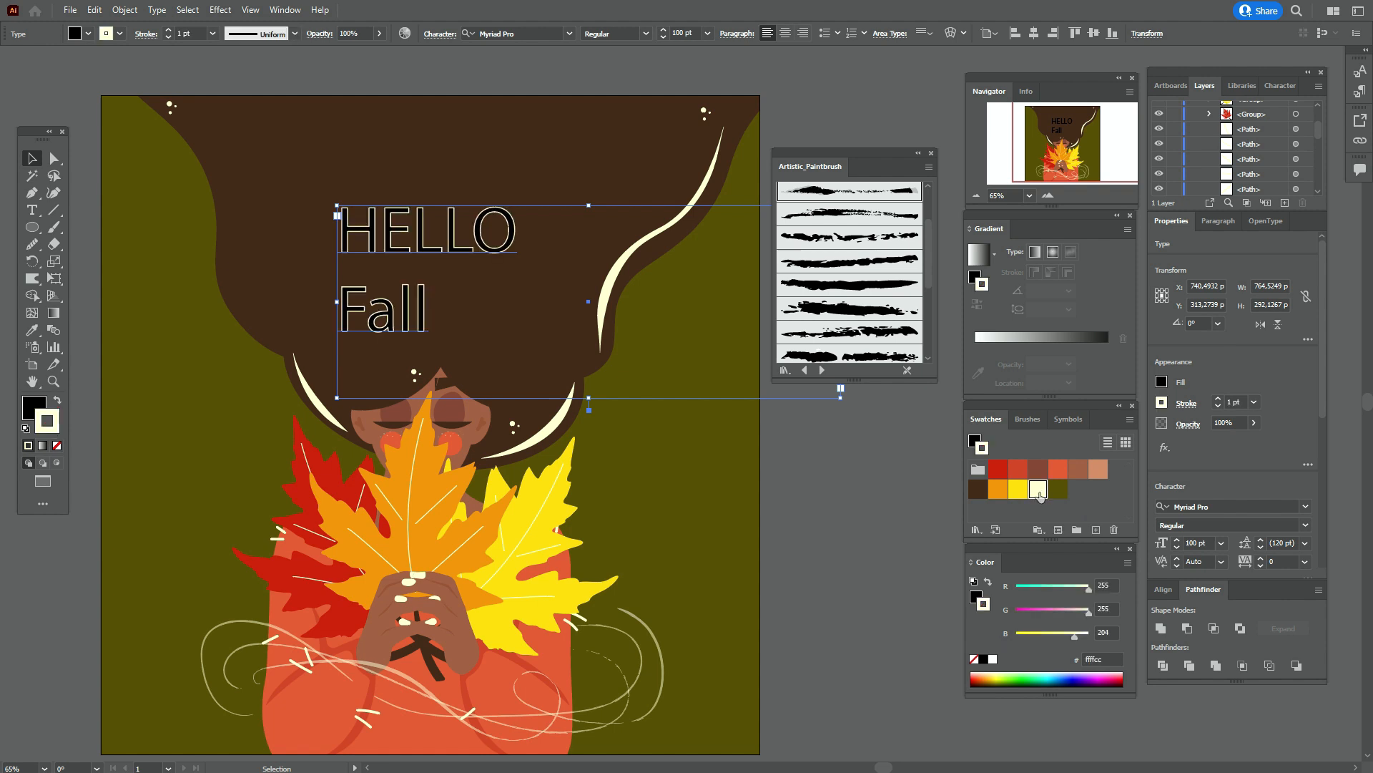
left_click(57, 445)
left_click(1038, 489)
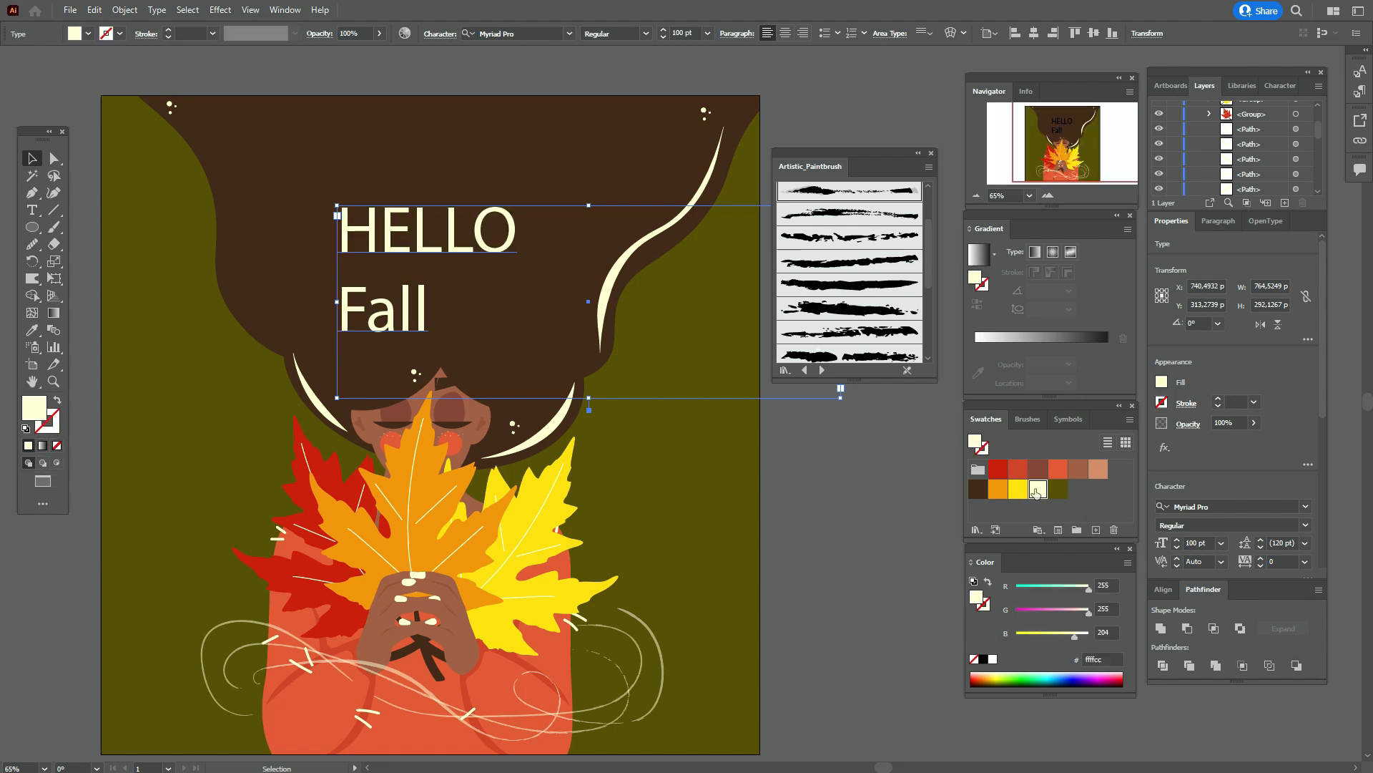
- Set the word "HELLO" to 50 pt in the Amatic SC font
left_click(32, 209)
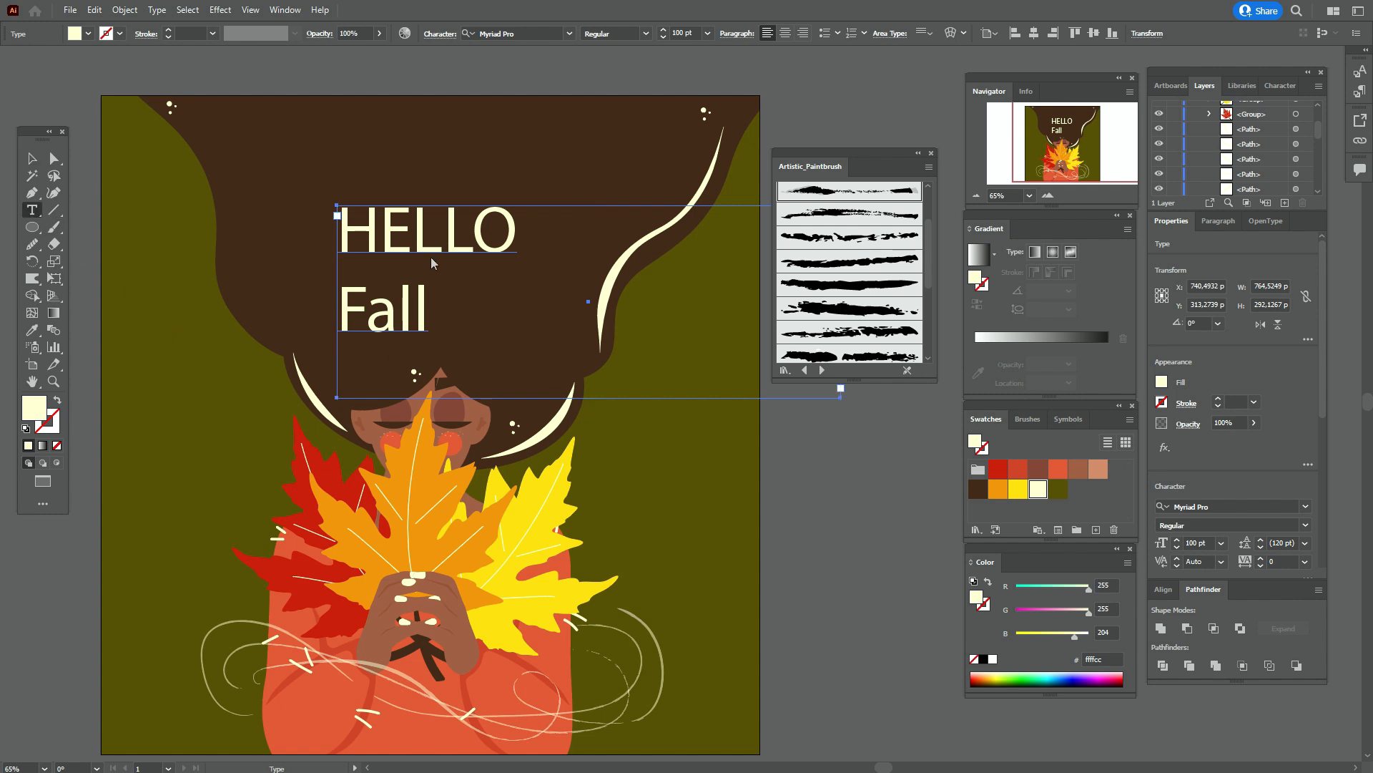
left_click_drag(516, 230, 337, 231)
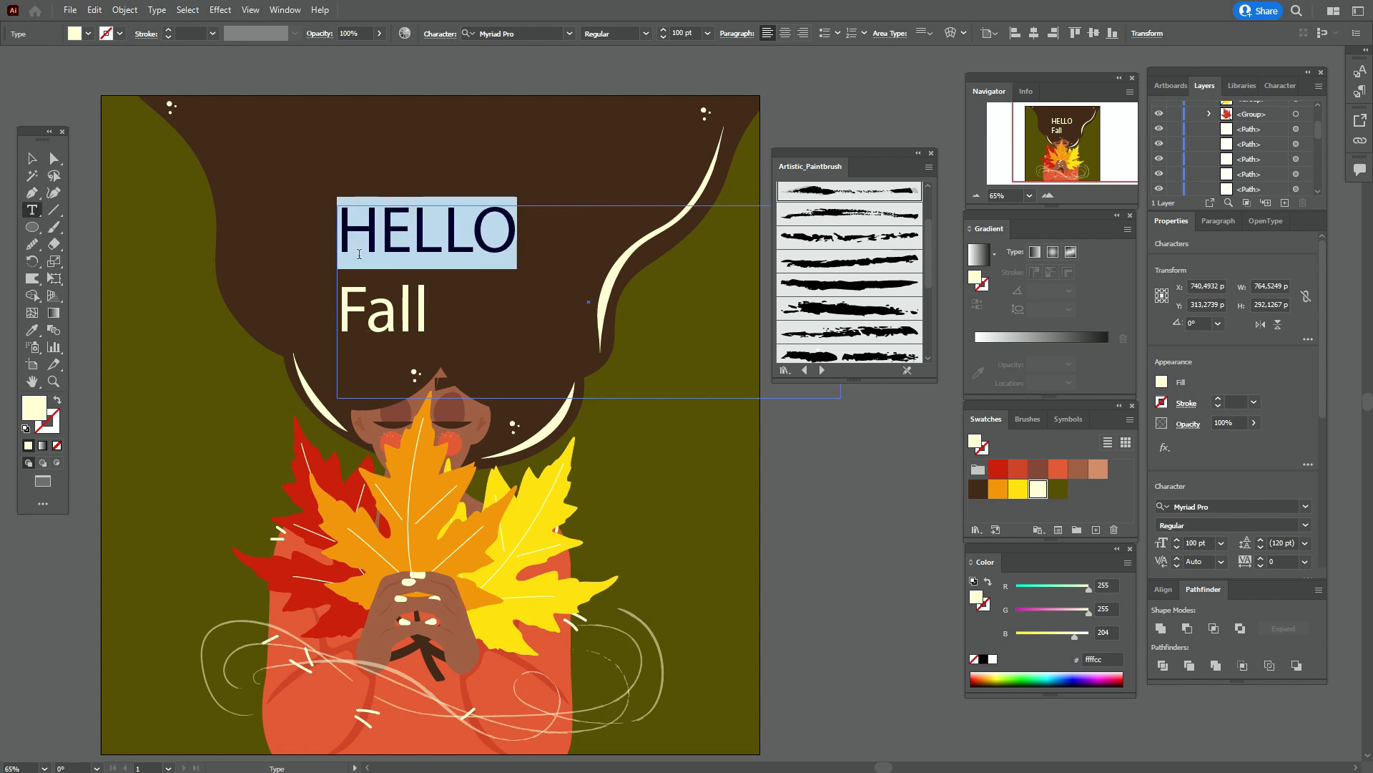
left_click(1192, 543)
type("50")
key("Return")
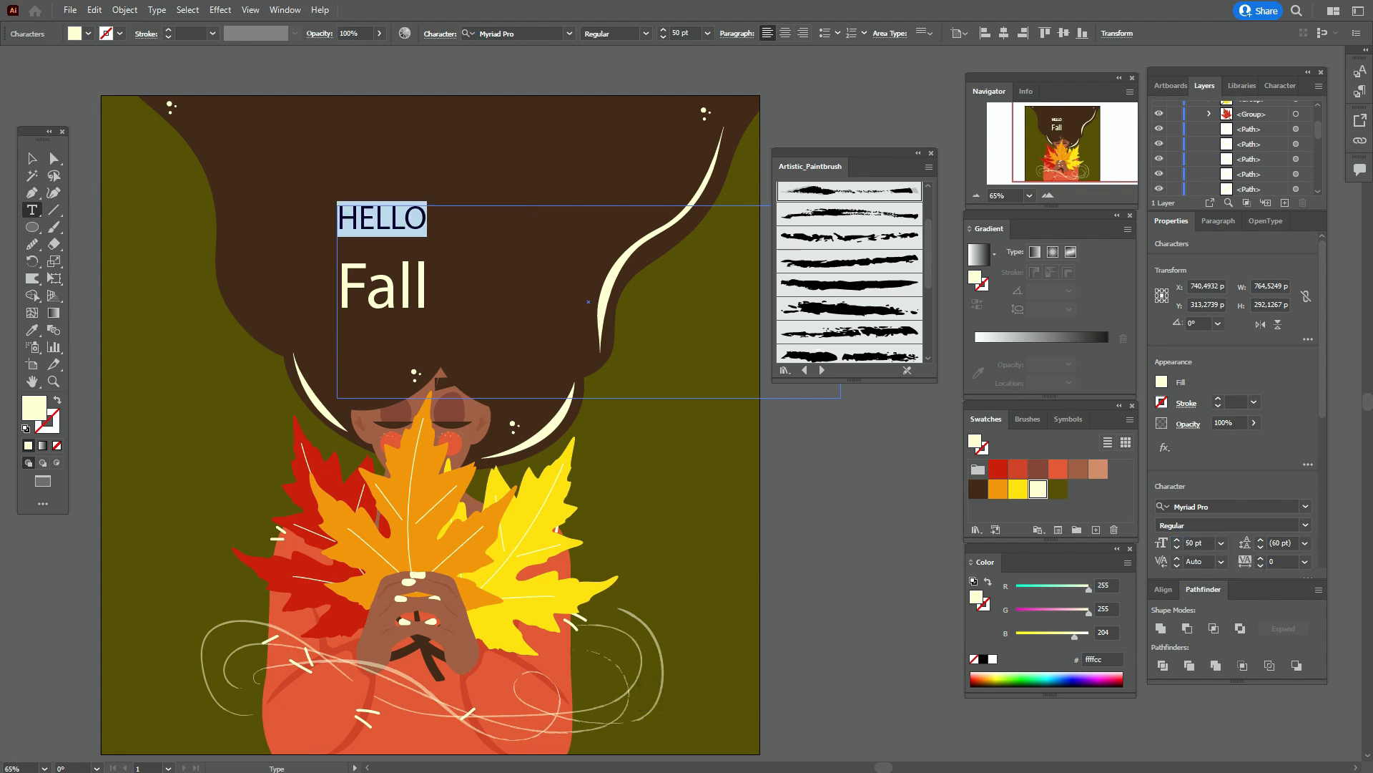
left_click(1305, 506)
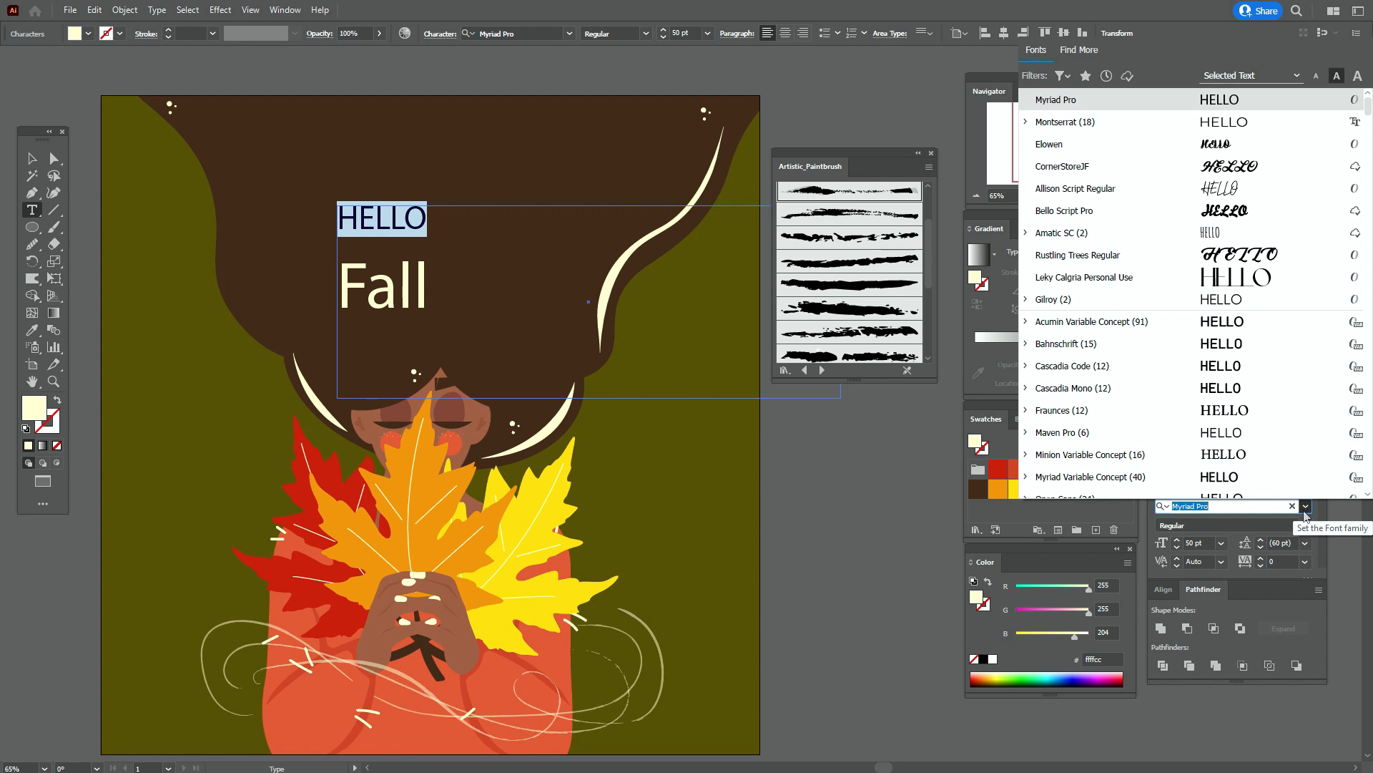
left_click(1199, 242)
- Change the font of the word "Fall" to CornerStoreJF
double_click(425, 288)
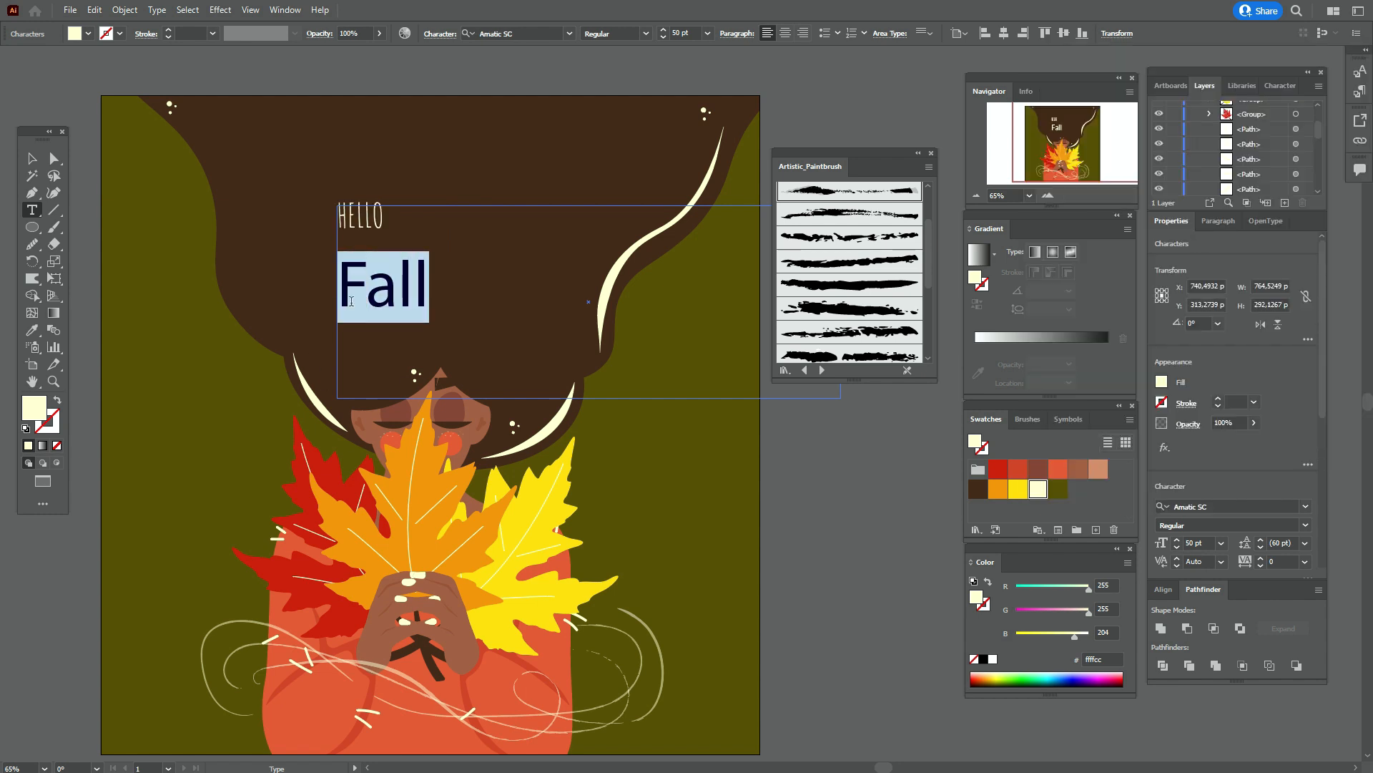
left_click(1309, 509)
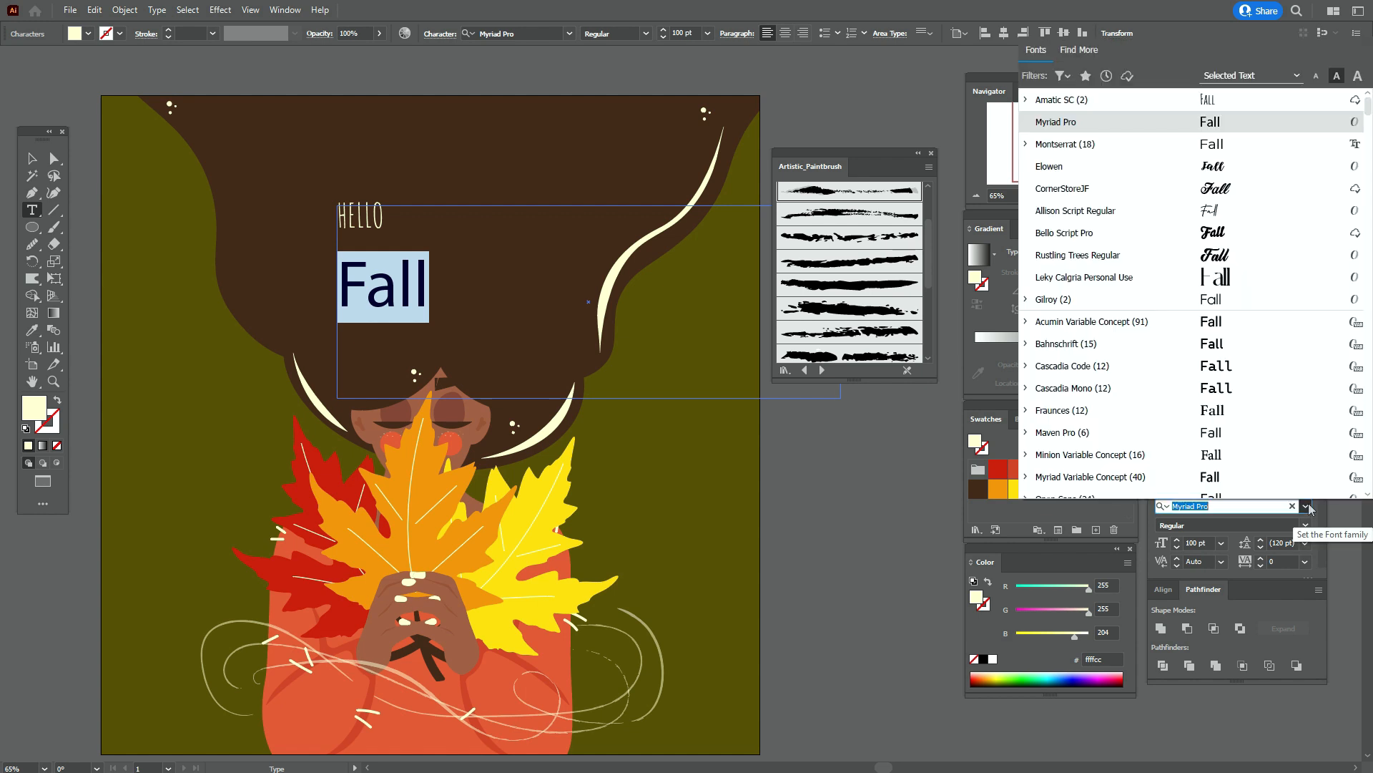
left_click(1273, 190)
left_click(33, 159)
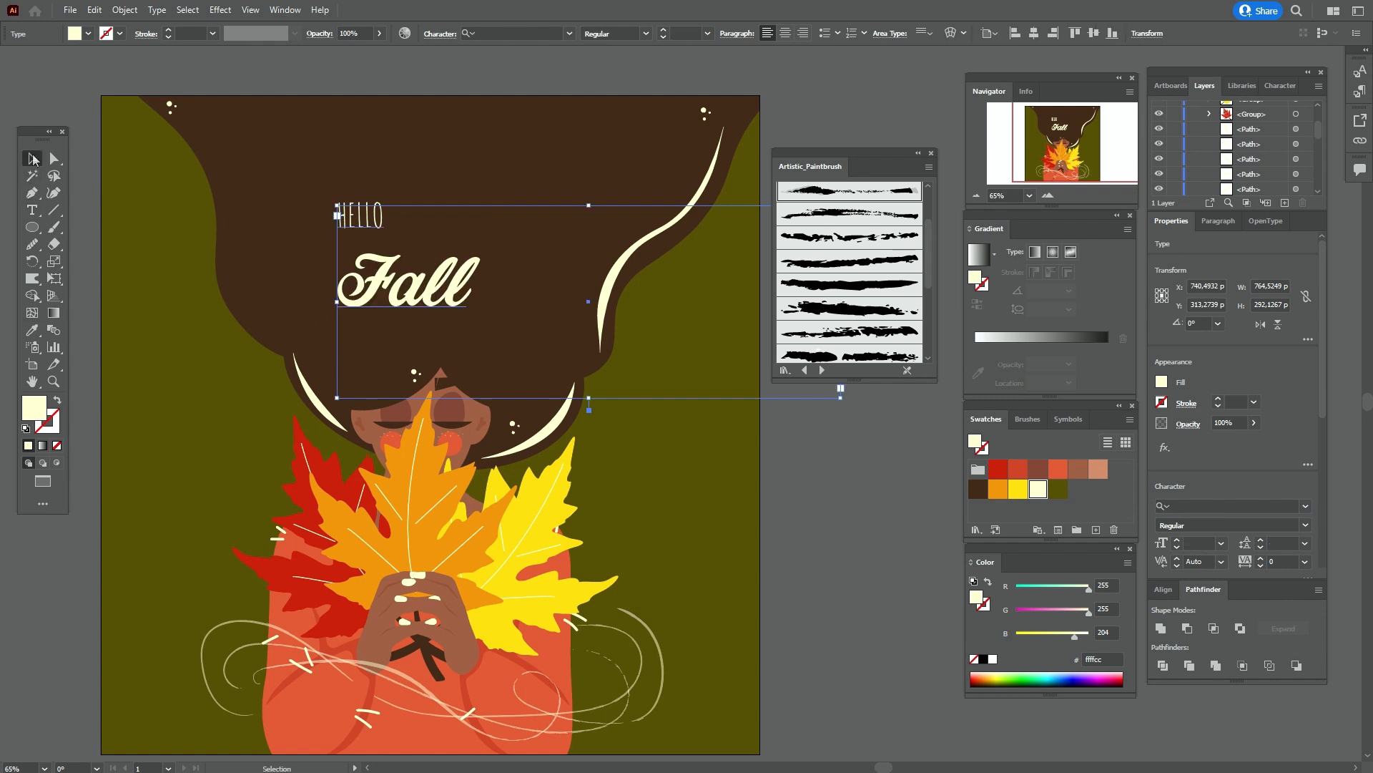
- Convert the "HELLO Fall" text to outlines and ungroup the resulting letter shapes
right_click(471, 264)
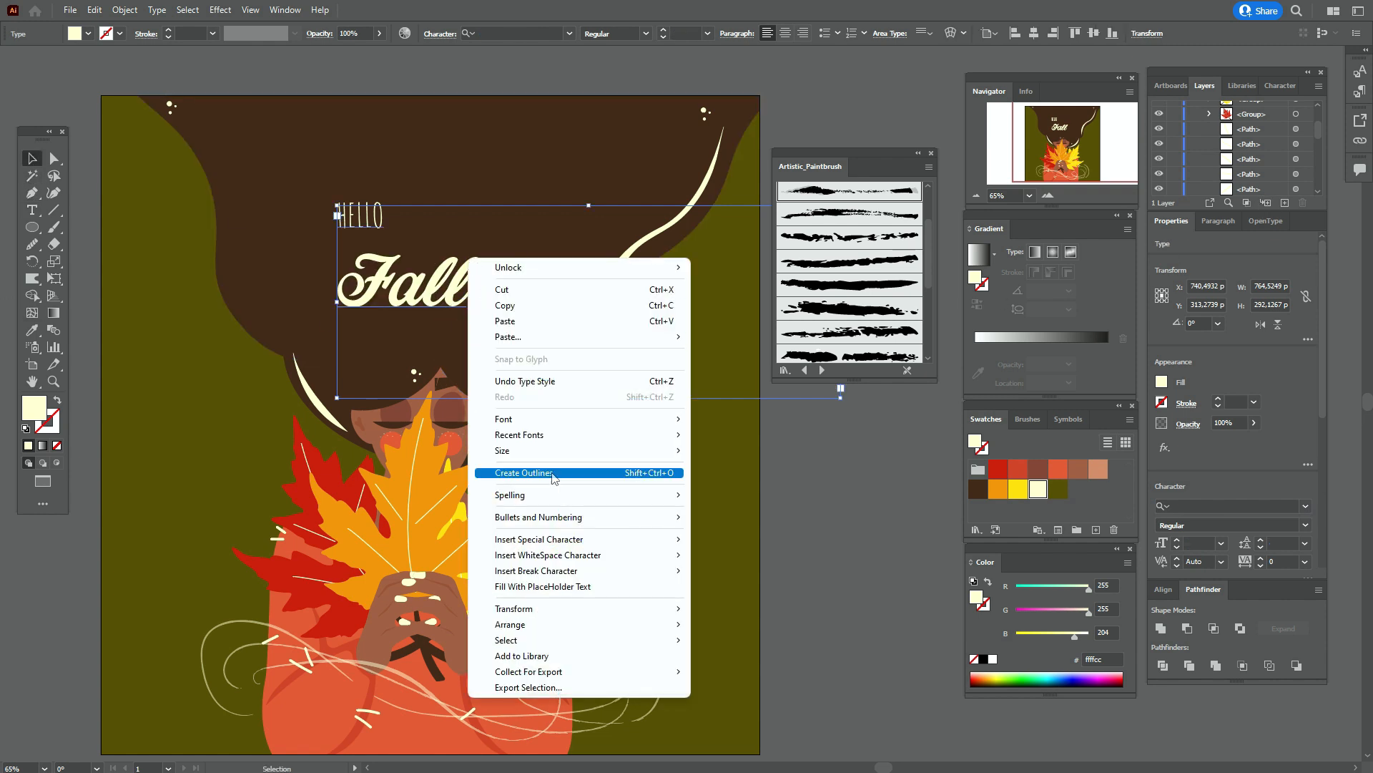
left_click(515, 469)
right_click(462, 274)
left_click(546, 486)
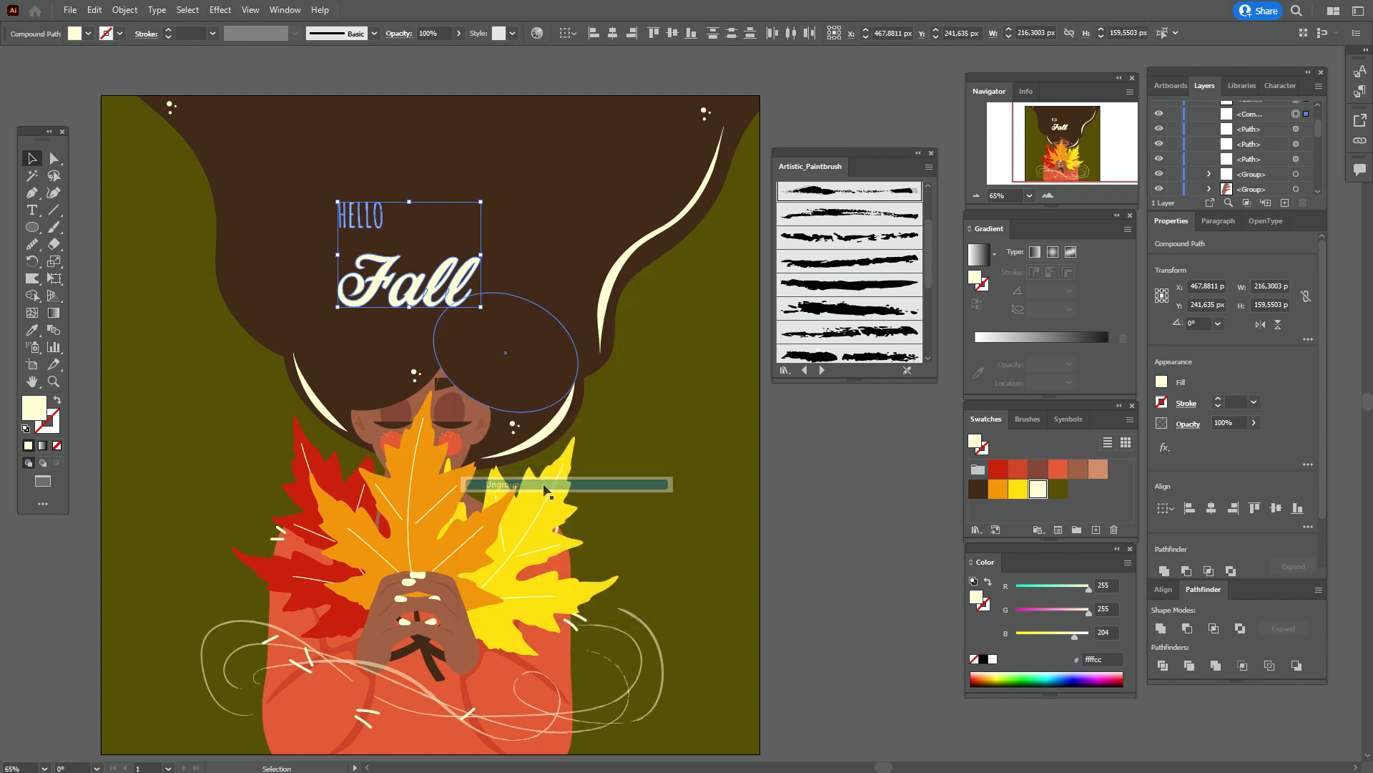
- Select the outlined letters of "HELLO" and group them
left_click(324, 85)
left_click_drag(406, 227, 406, 227)
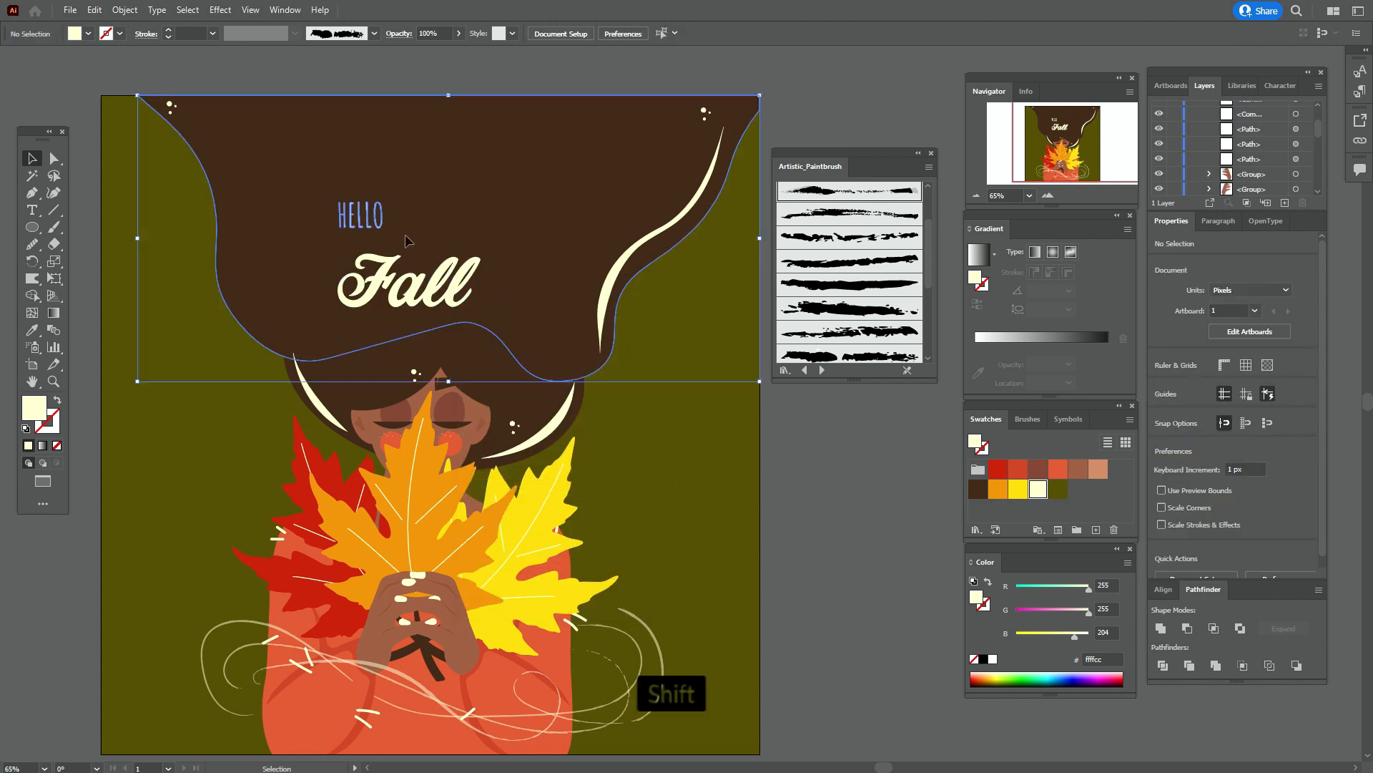
left_click(462, 164, "shift")
key("ctrl+g")
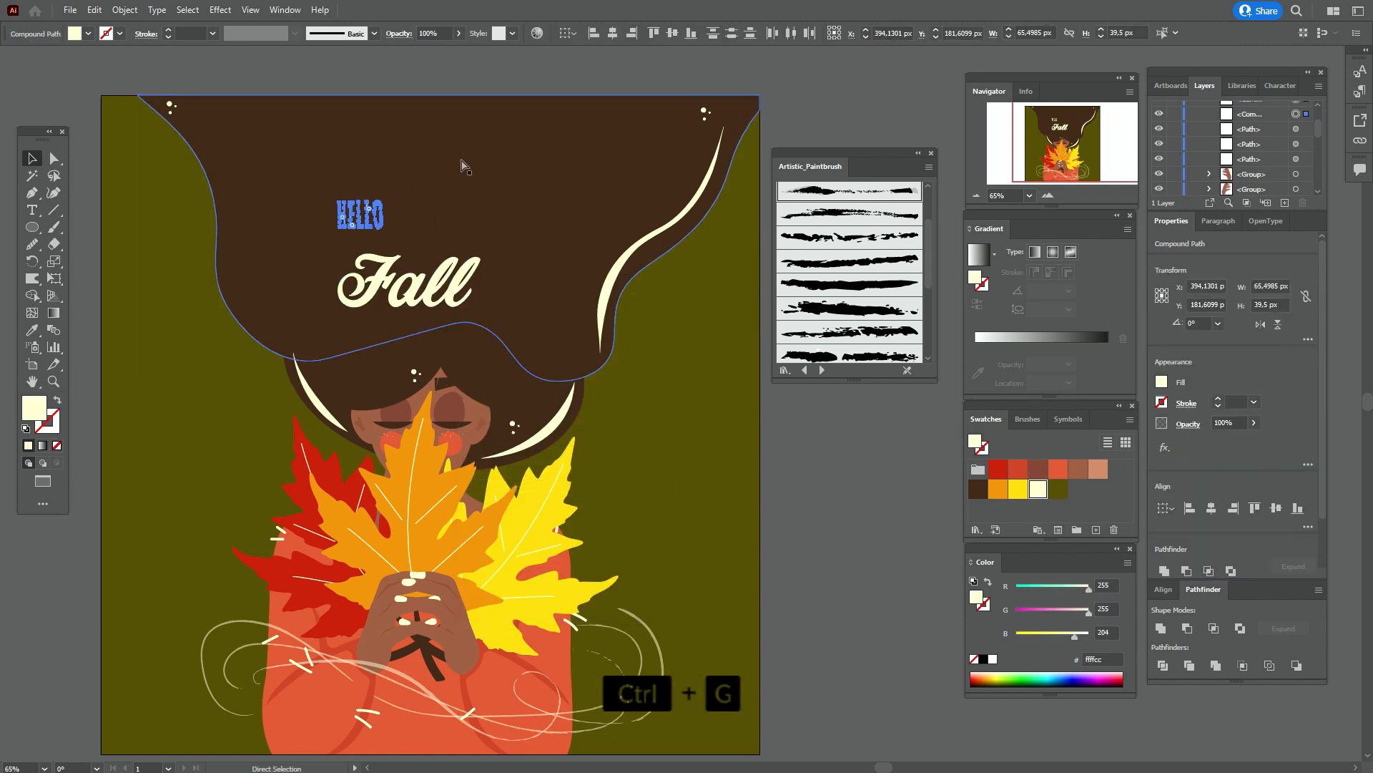
- Select only the outlined letters of "Fall", leaving out the hair ellipse beneath, and group them
left_click_drag(90, 287, 469, 305)
left_click_drag(96, 243, 312, 343)
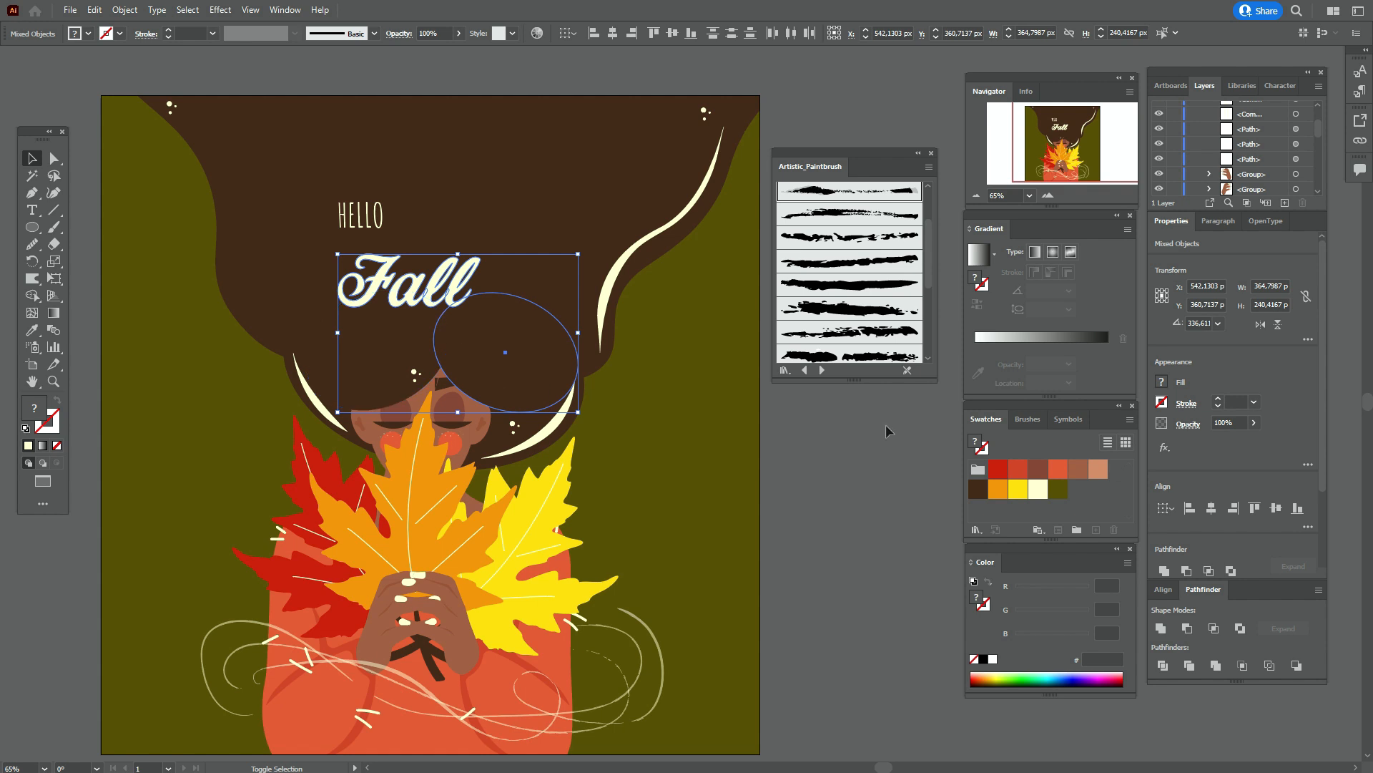
left_click(506, 315, "shift")
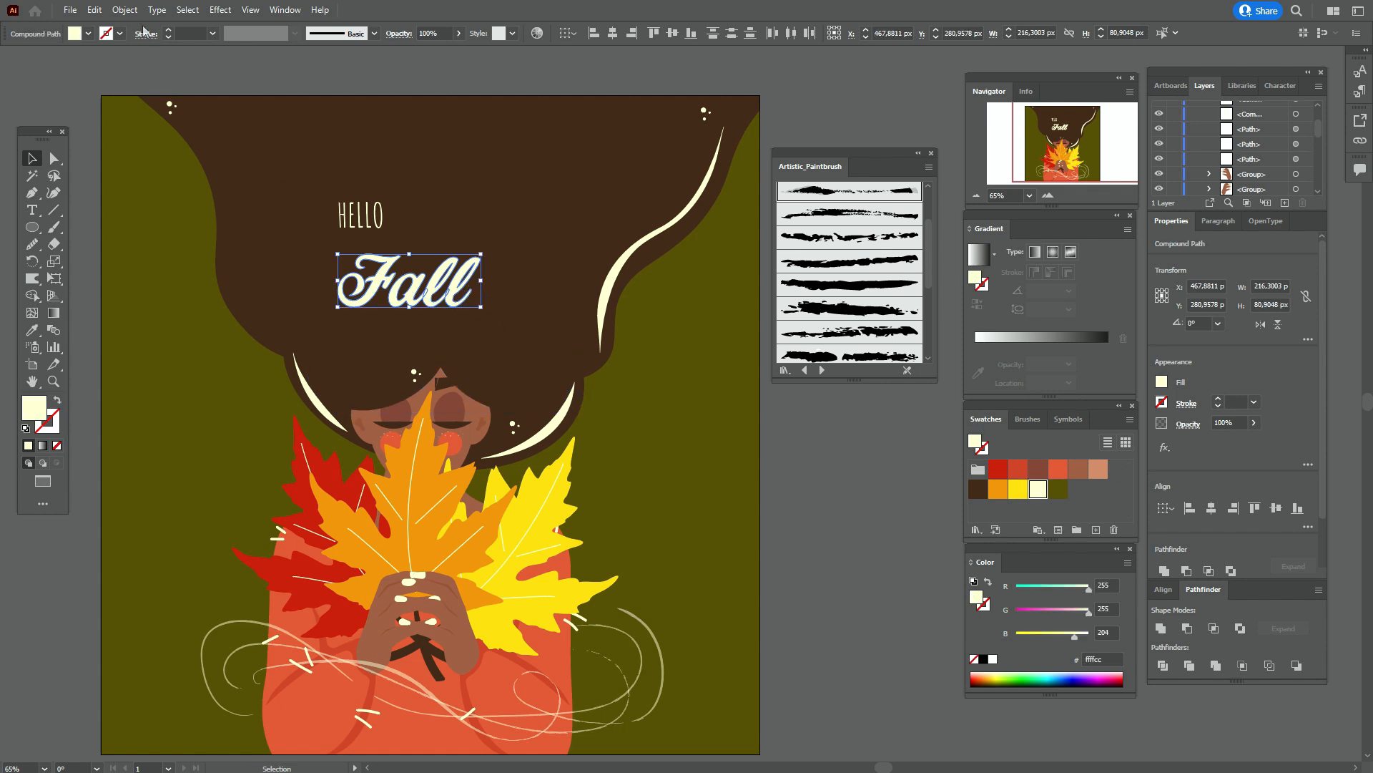
left_click(124, 10)
left_click(147, 84)
- Enlarge "Fall" proportionally, then scale "HELLO" to about 131 × 79 px and place it above the end of "Fall"
key("shift")
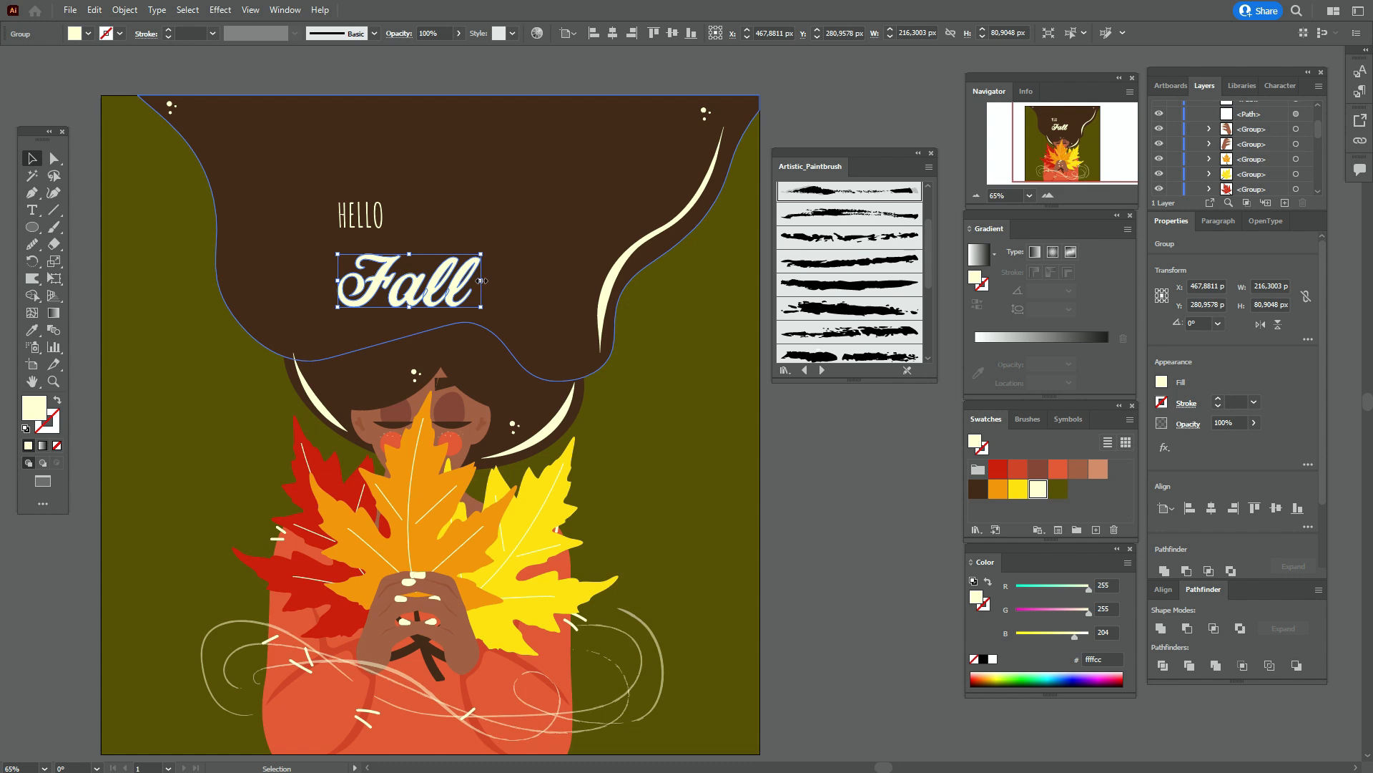
left_click_drag(481, 281, 515, 307)
left_click(370, 215)
left_click_drag(308, 84, 531, 232)
left_click(434, 142, "shift")
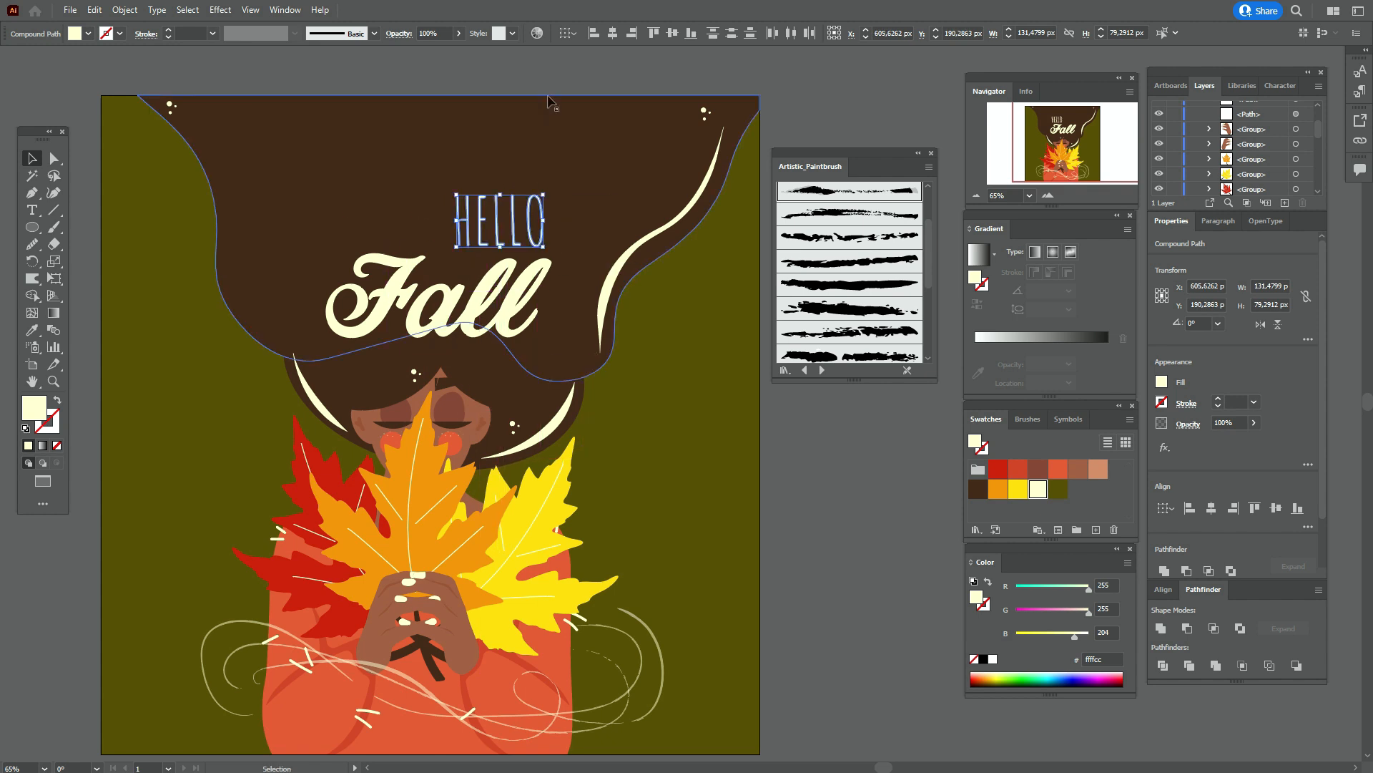
key("ctrl+shift+a")
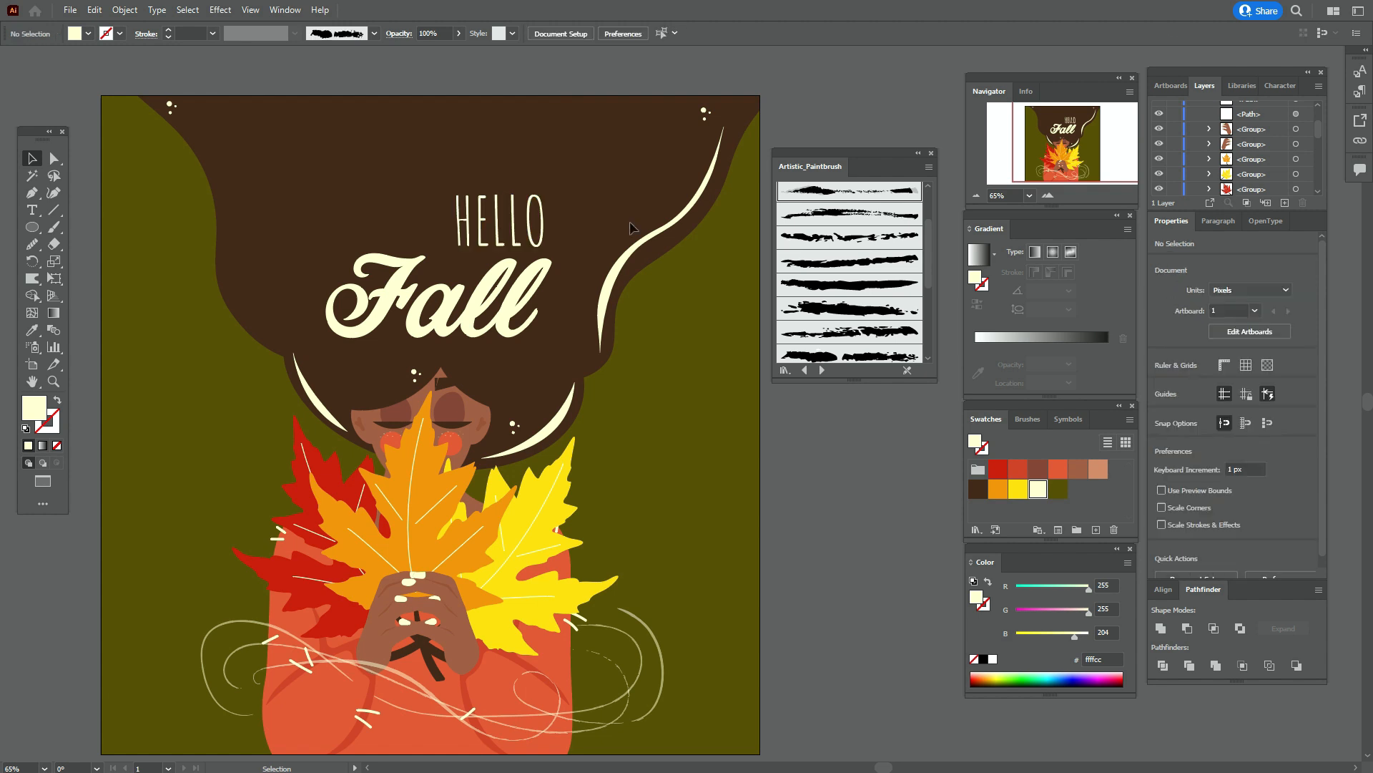
- Duplicate the maple leaves held in the woman's hands and place the copies on the empty canvas beside the artboard
left_click(422, 526)
left_click(314, 531, "shift")
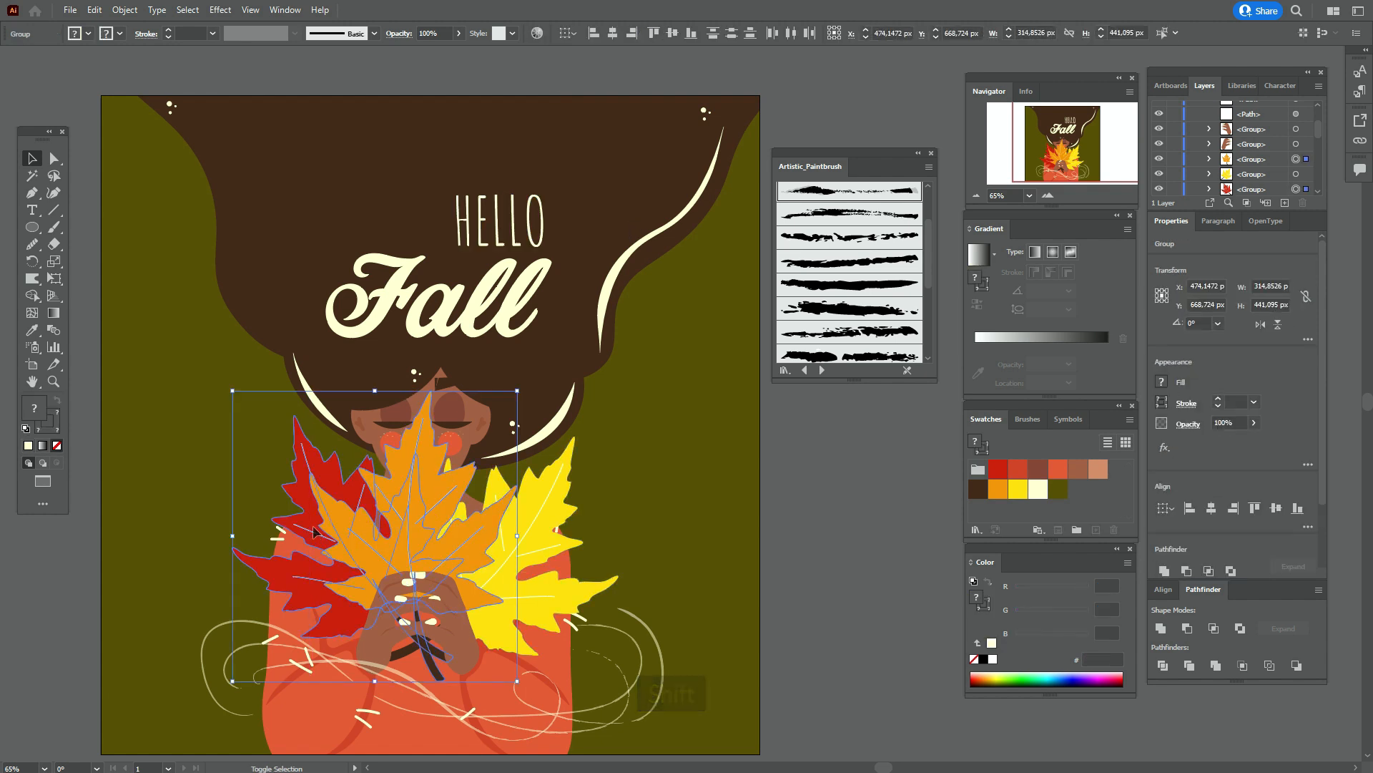
key("ctrl+c")
key("ctrl+v")
left_click_drag(680, 433, 786, 526)
- Shrink and rotate the orange leaf copy and place it on the upper-left part of the hair
left_click(862, 418)
left_click(780, 529)
left_click_drag(788, 535, 495, 204)
left_click_drag(454, 251, 396, 197)
left_click_drag(366, 153, 308, 170)
- Shrink and rotate the red leaf copy and place it on the hair just above the "F" of "Fall"
left_click(723, 512)
left_click_drag(703, 406, 705, 546)
left_click_drag(758, 629, 767, 572)
left_click_drag(720, 599, 443, 242)
- Scale the yellow leaf copy to about 109 × 153 px, rotate it and place it above and left of "HELLO"
left_click_drag(846, 577, 771, 539)
left_click_drag(781, 389, 796, 510)
left_click_drag(794, 565, 443, 165)
left_click_drag(490, 209, 572, 154)
mouse_move(481, 86)
left_mouse_down()
mouse_move(461, 85)
mouse_move(465, 108)
left_mouse_up()
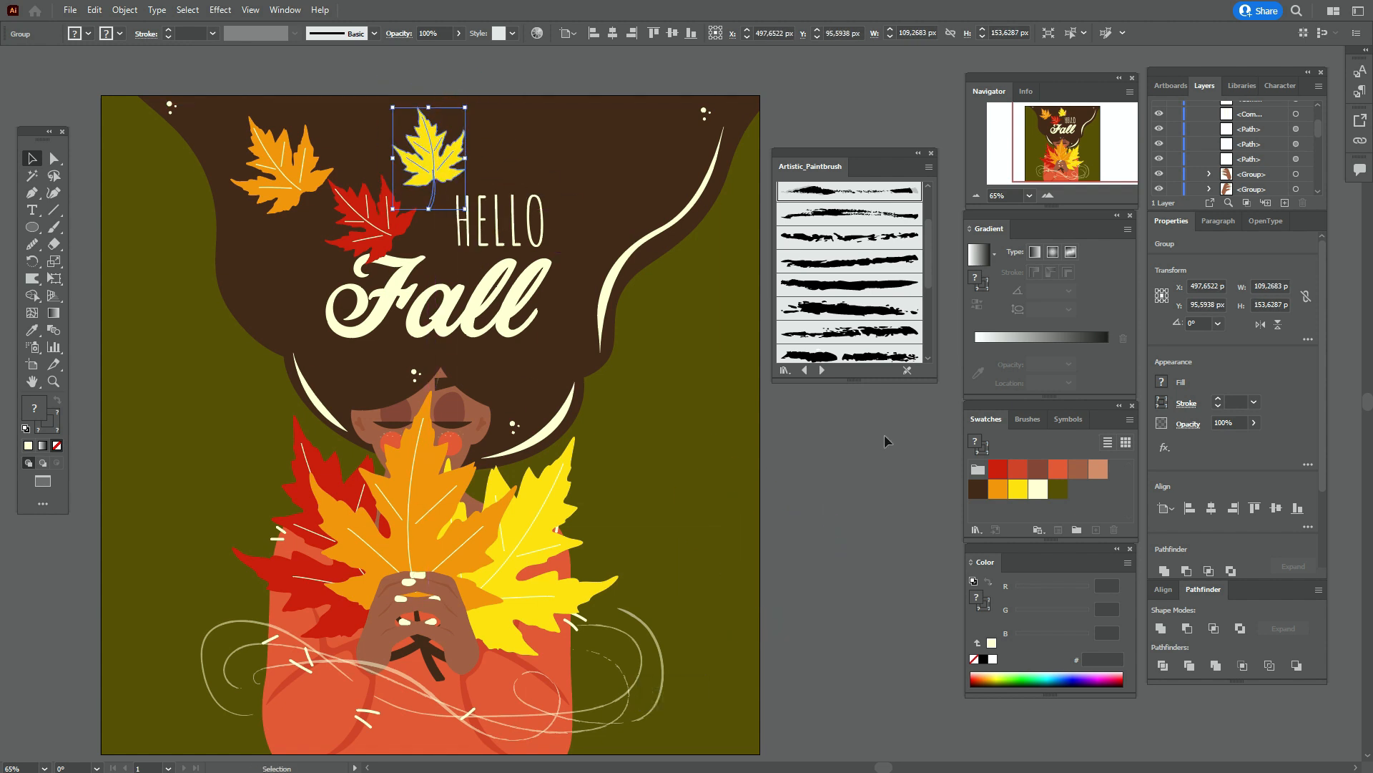
left_click(887, 442)
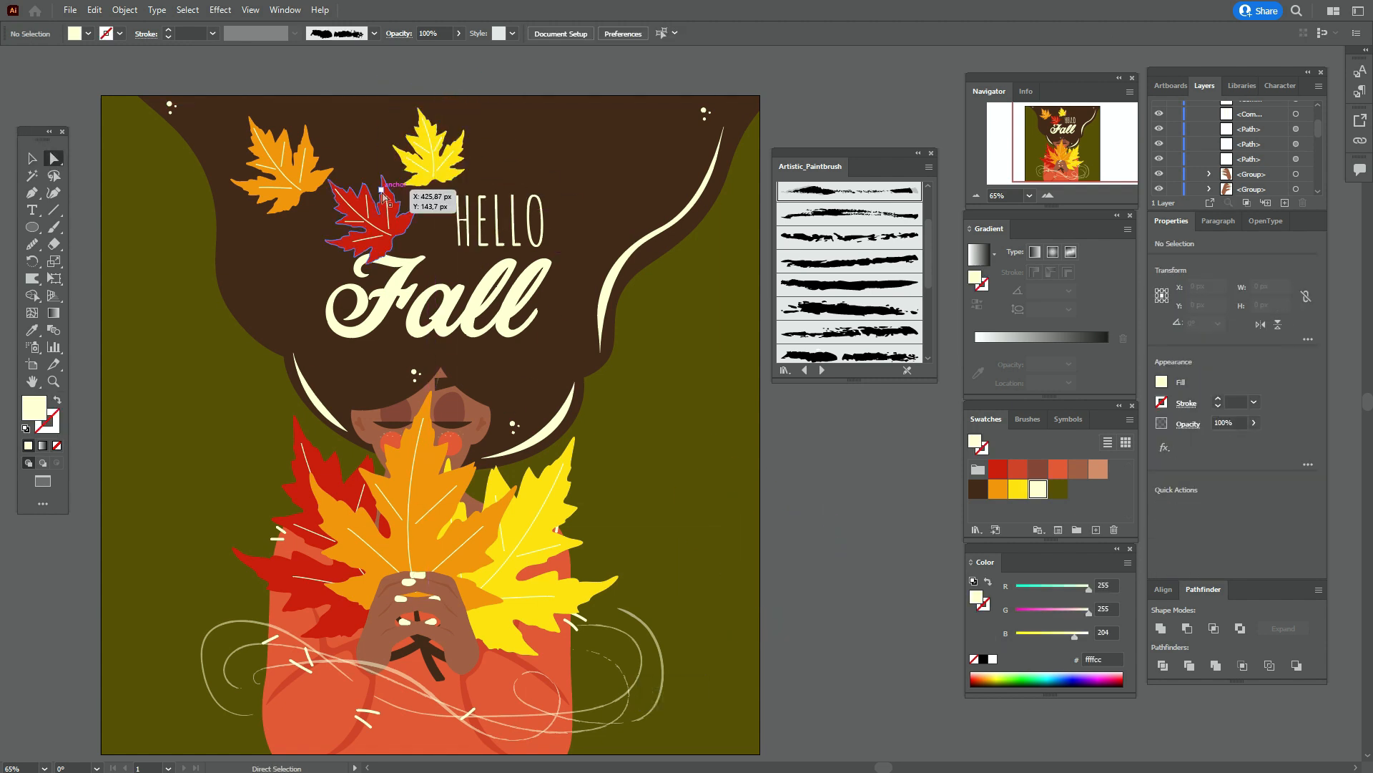
- Fill the stems of the three small leaves on the hair with the reddish-brown swatch #844536
left_click(333, 211)
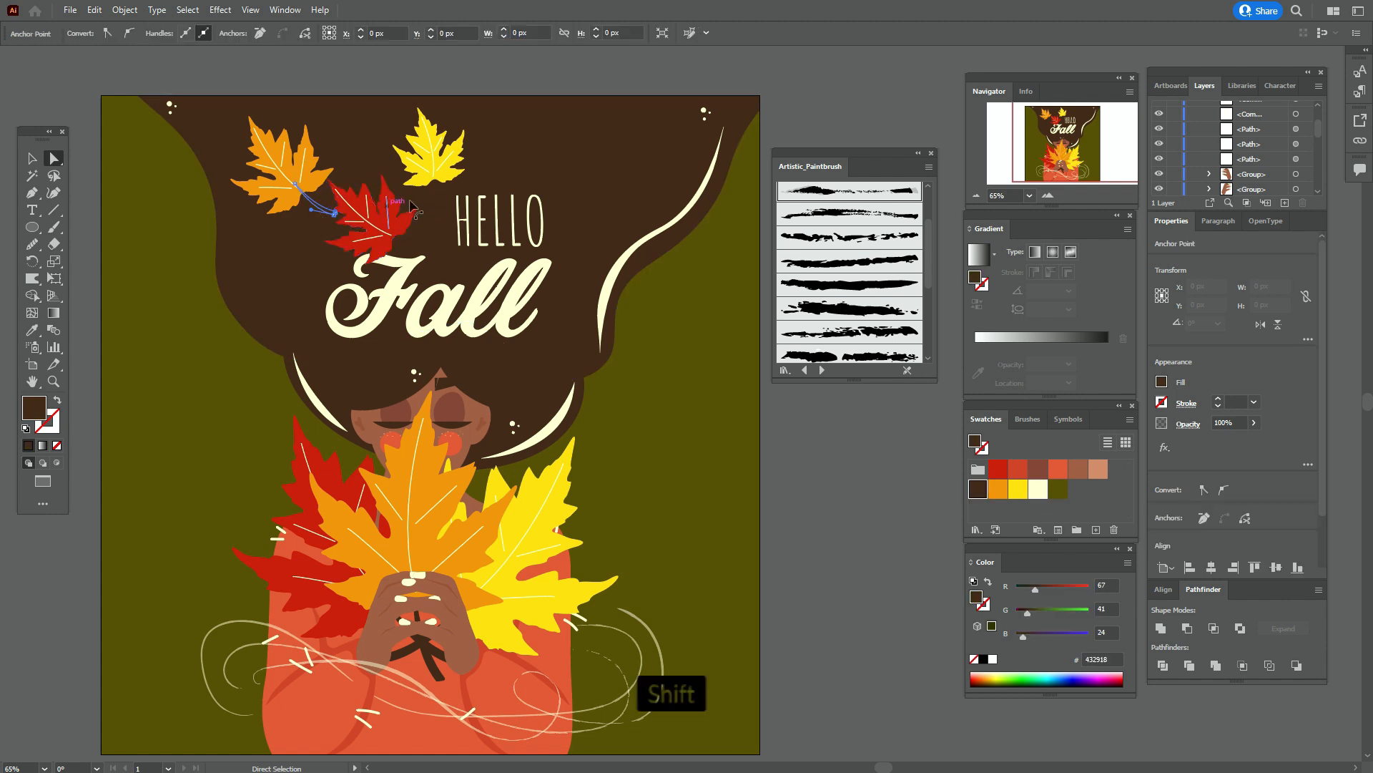
left_click(433, 207, "shift")
left_click(427, 250, "shift")
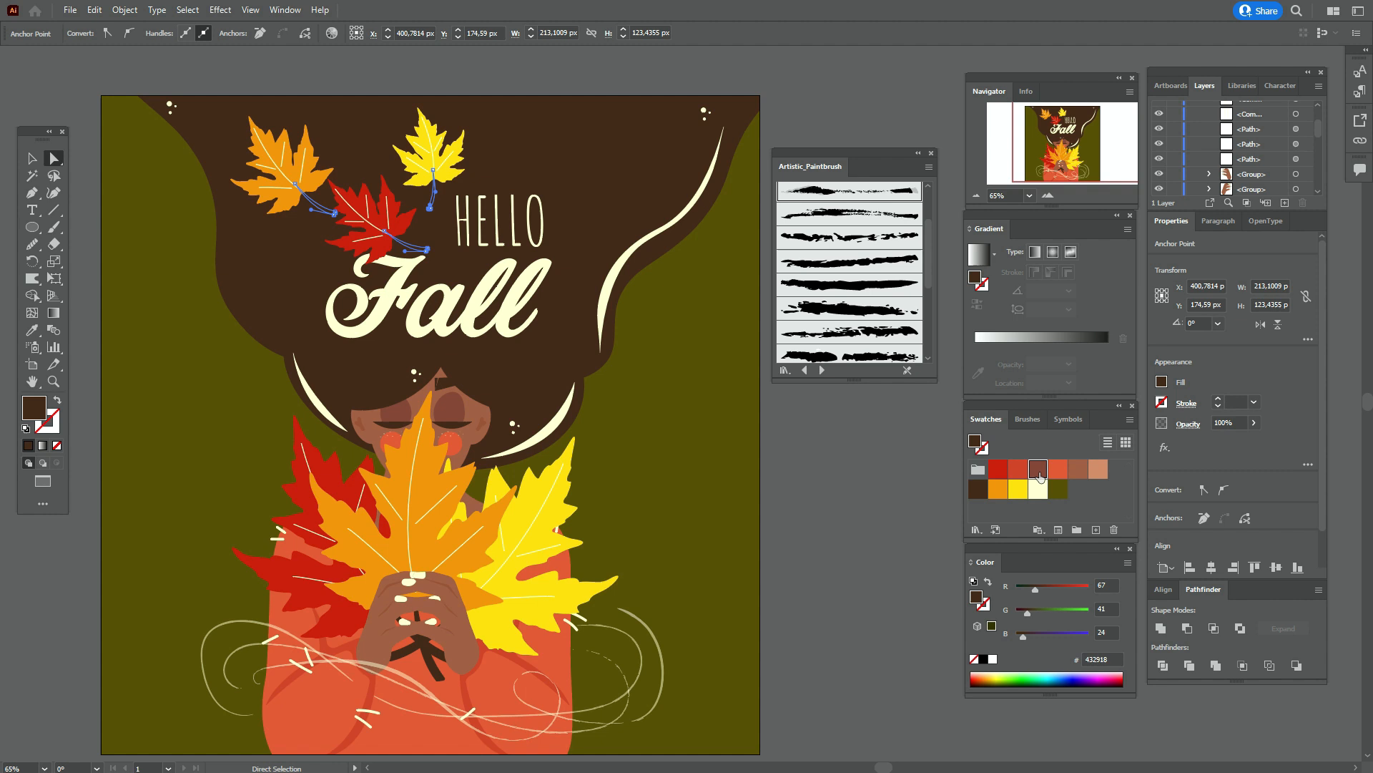
left_click(1038, 470)
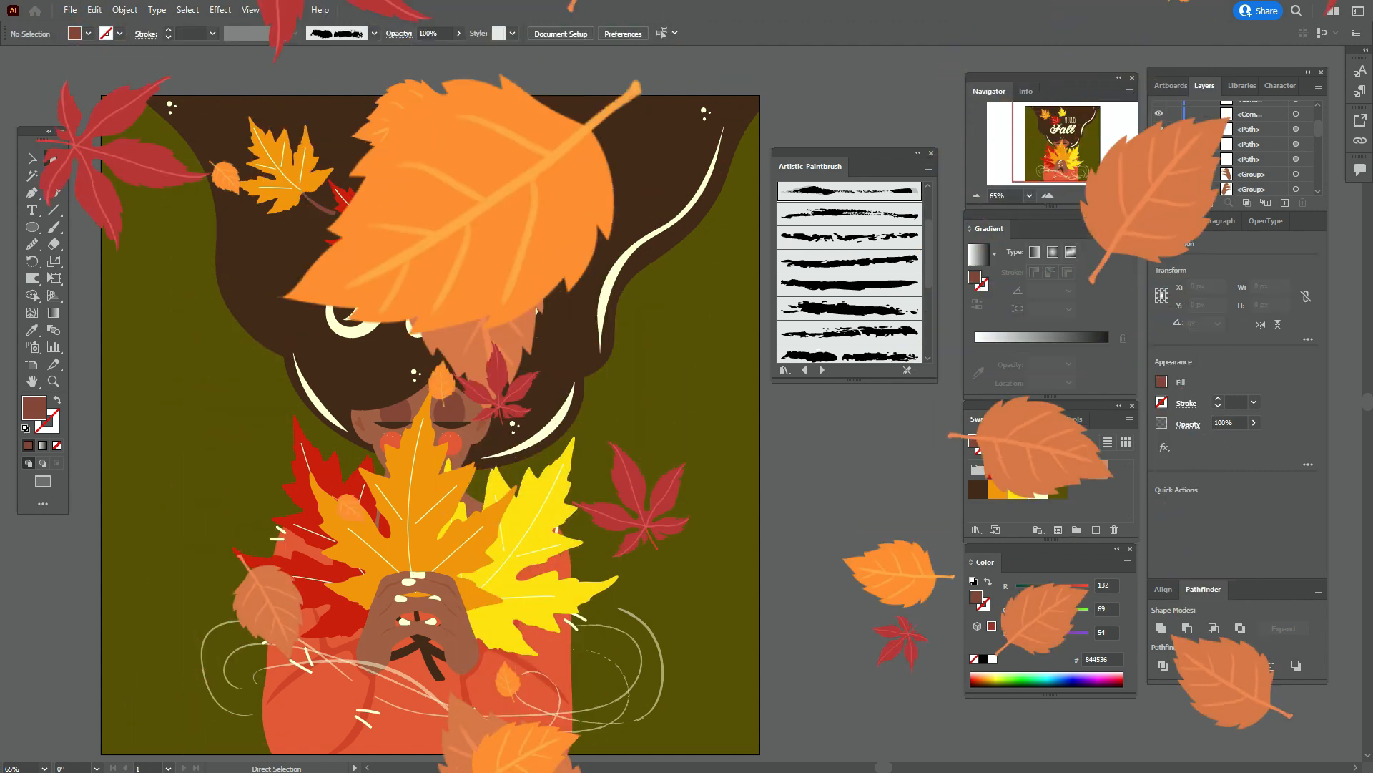